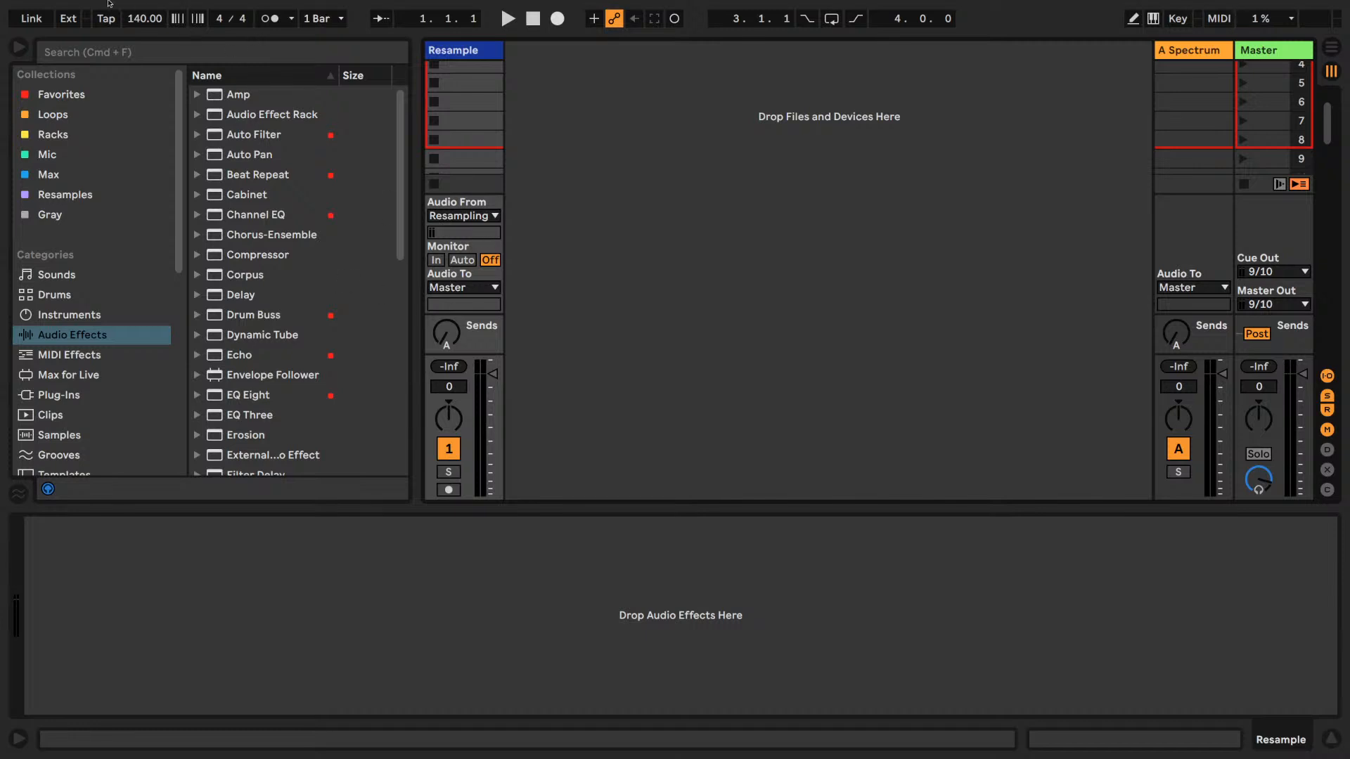
- Browse for a Live Set to open in Dropbox's "Livestream for no reason tracks" folder
mouse_move(109, 4)
left_click(59, 6)
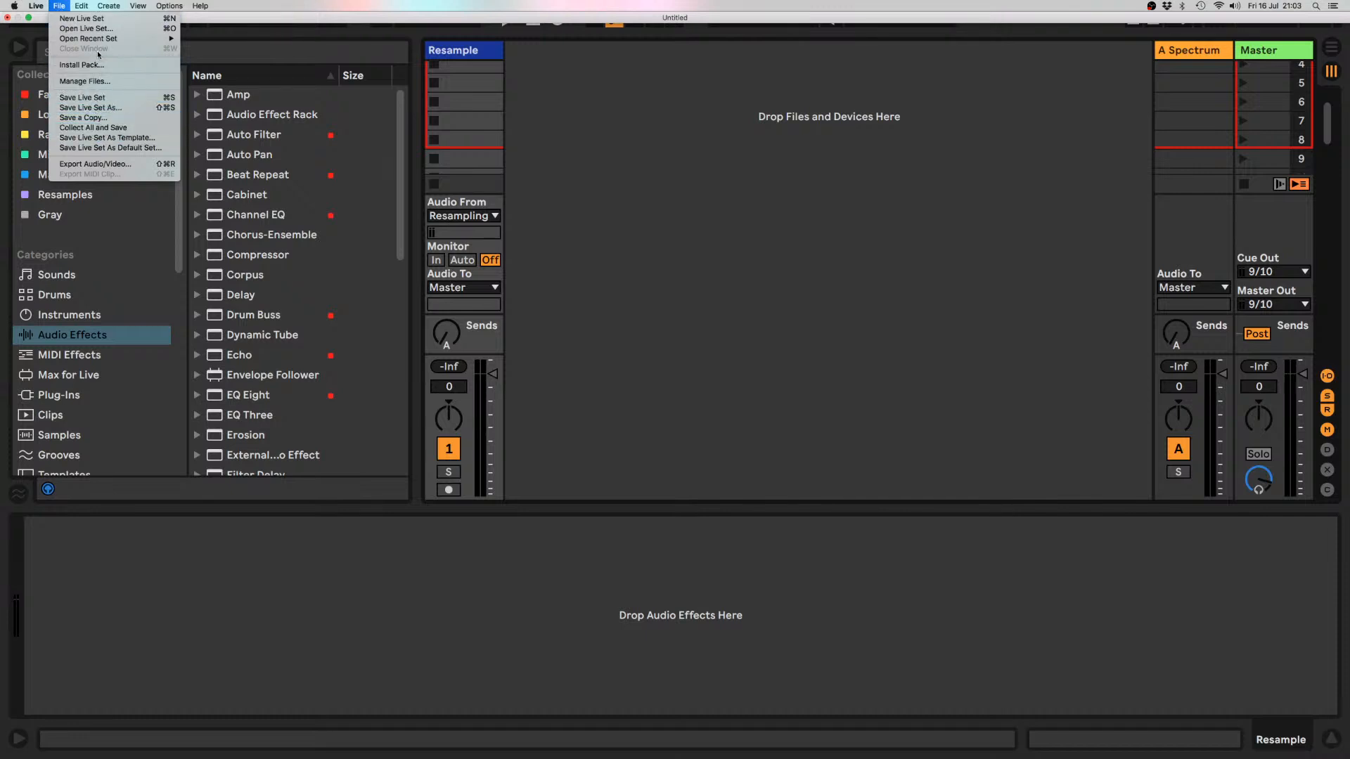
left_click(86, 29)
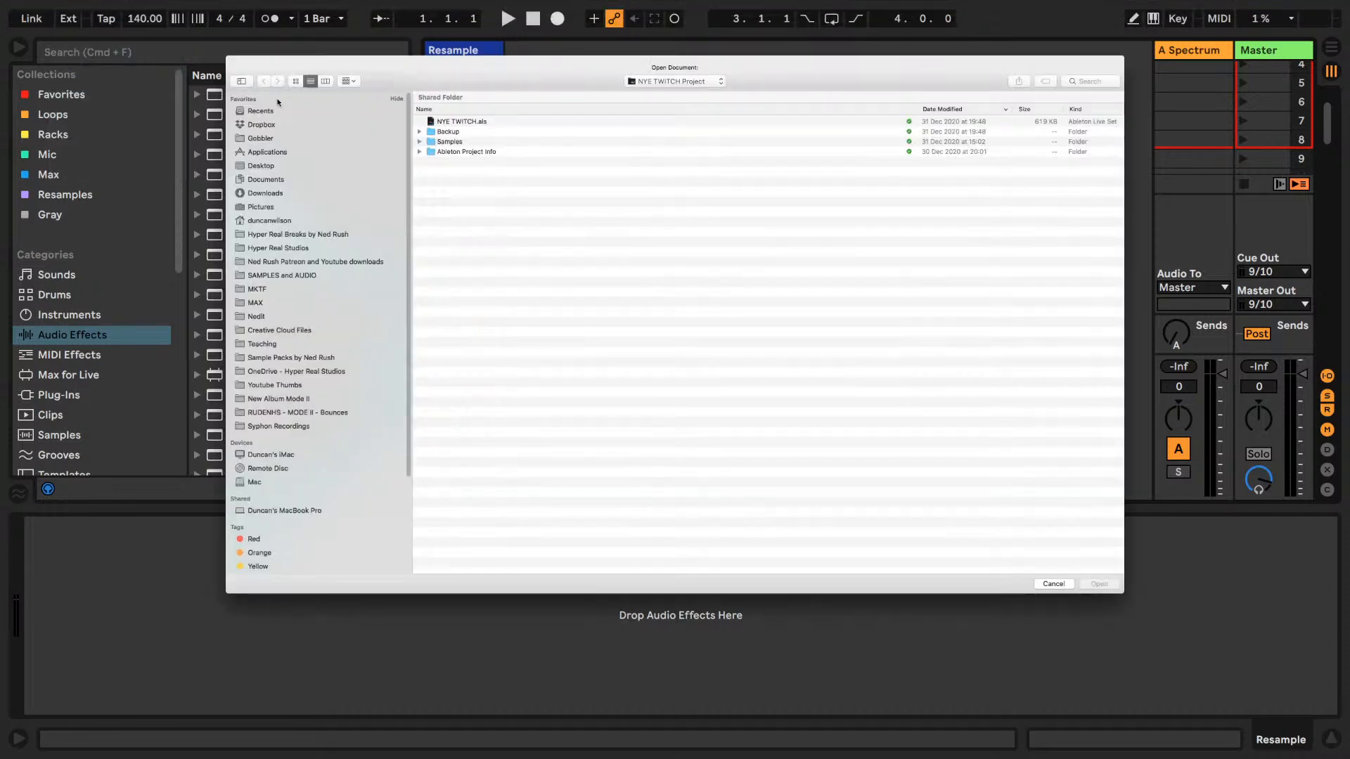
left_click(260, 125)
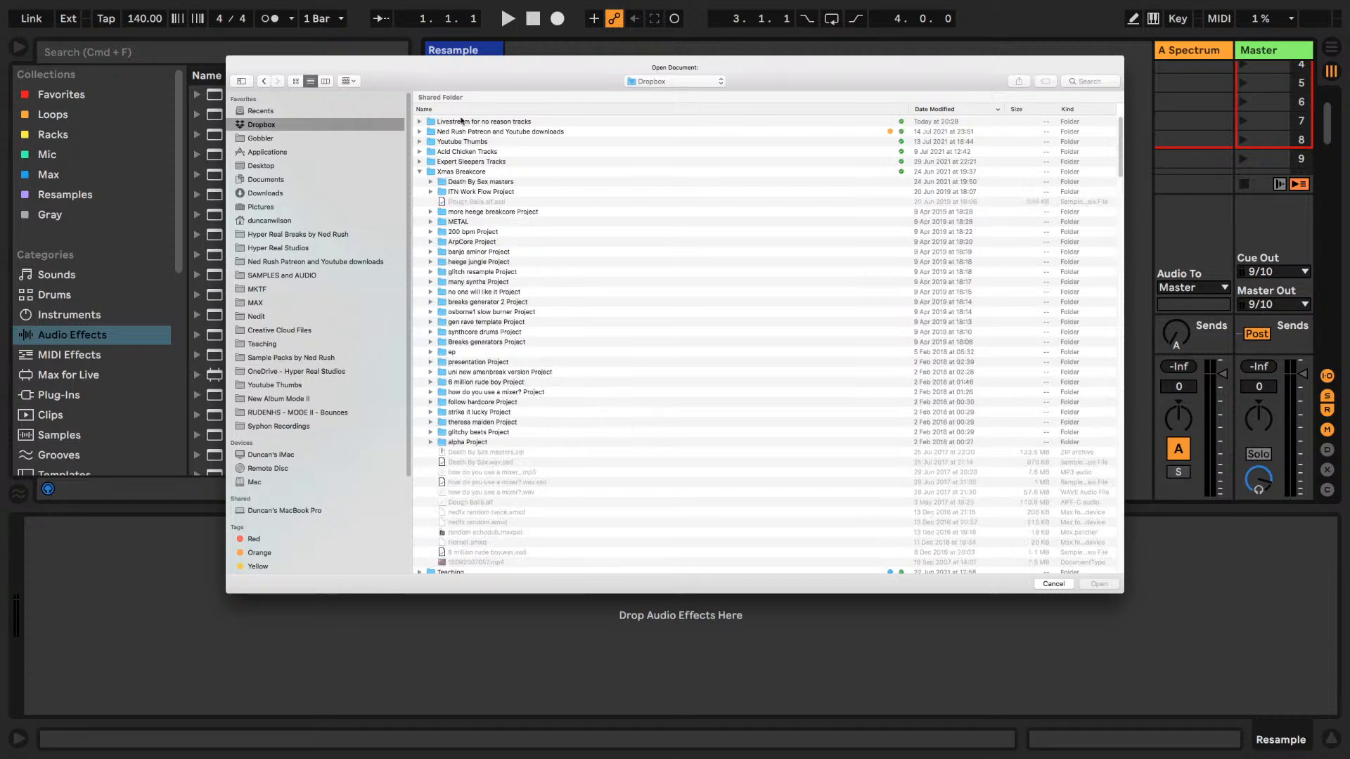
double_click(450, 122)
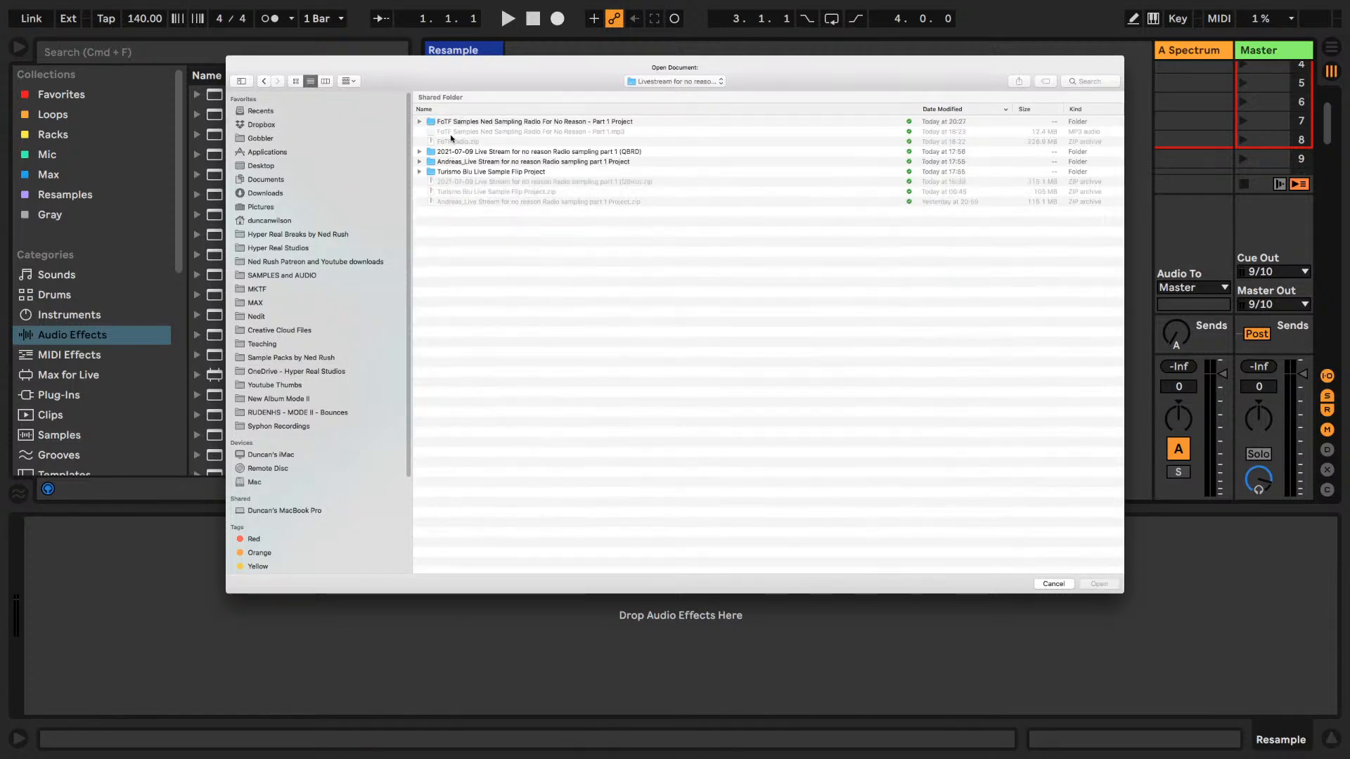
- Sort the folder's contents by date modified, oldest first
left_click(457, 110)
left_click(457, 110)
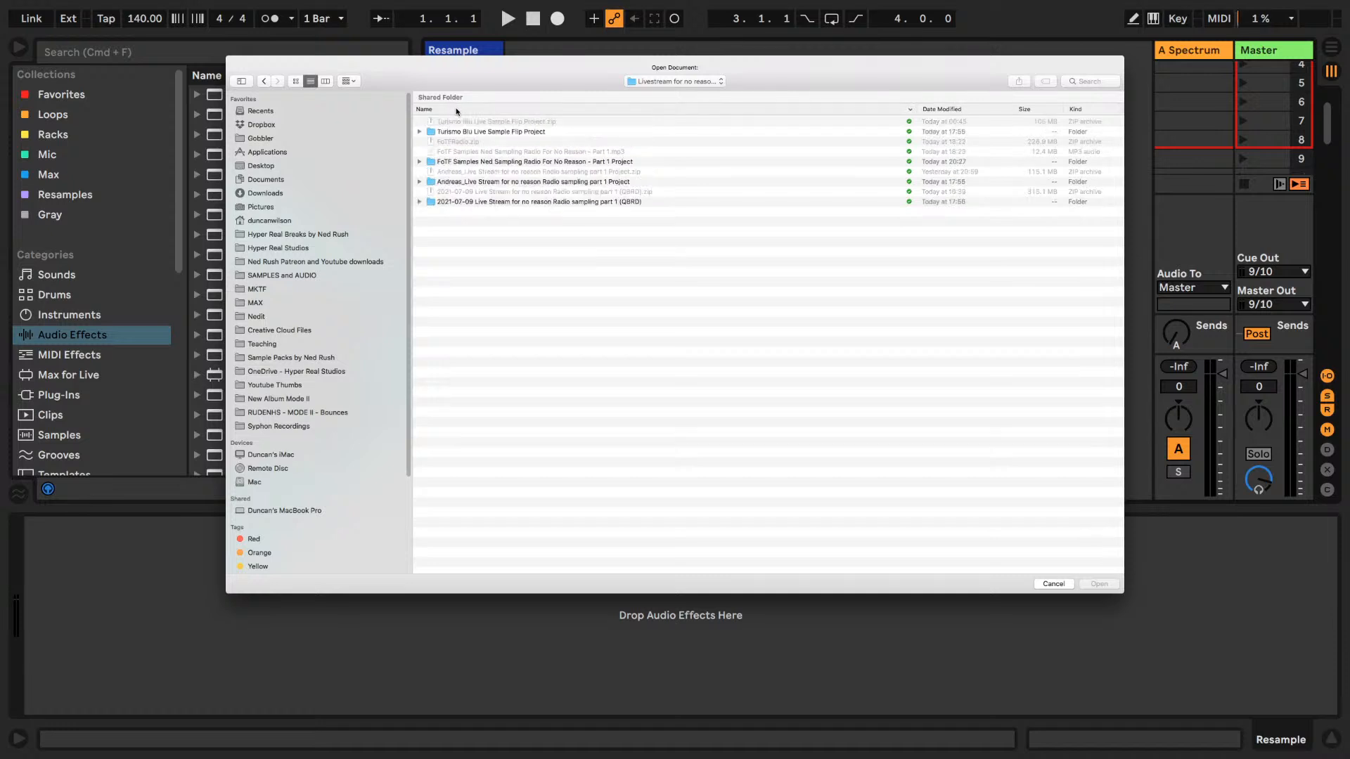
left_click(457, 109)
left_click(456, 110)
left_click(456, 110)
left_click(457, 110)
left_click(456, 110)
left_click(455, 110)
left_click(948, 109)
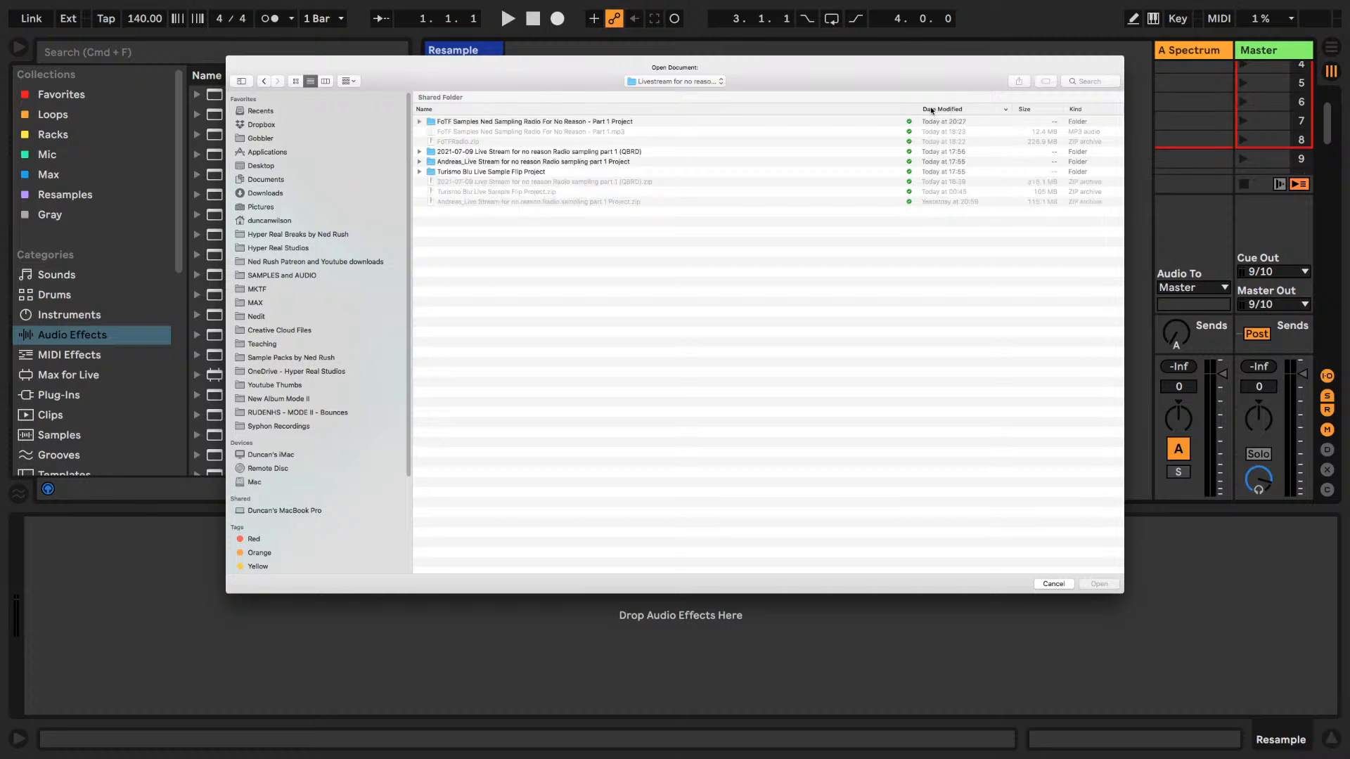
left_click(934, 110)
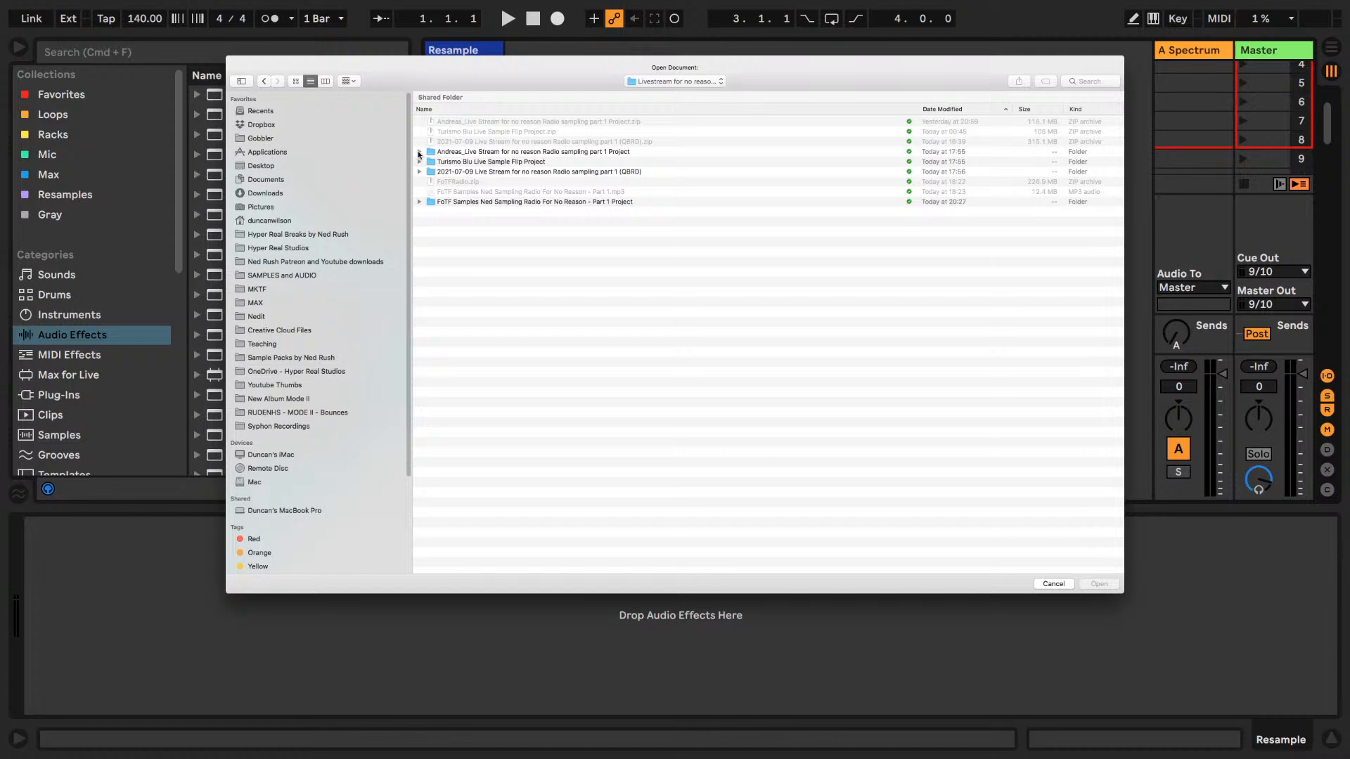
- Open the Live Set inside the oldest "Live Stream for no reason Radio sampling part 1" project folder, without saving the untitled set
left_click(419, 152)
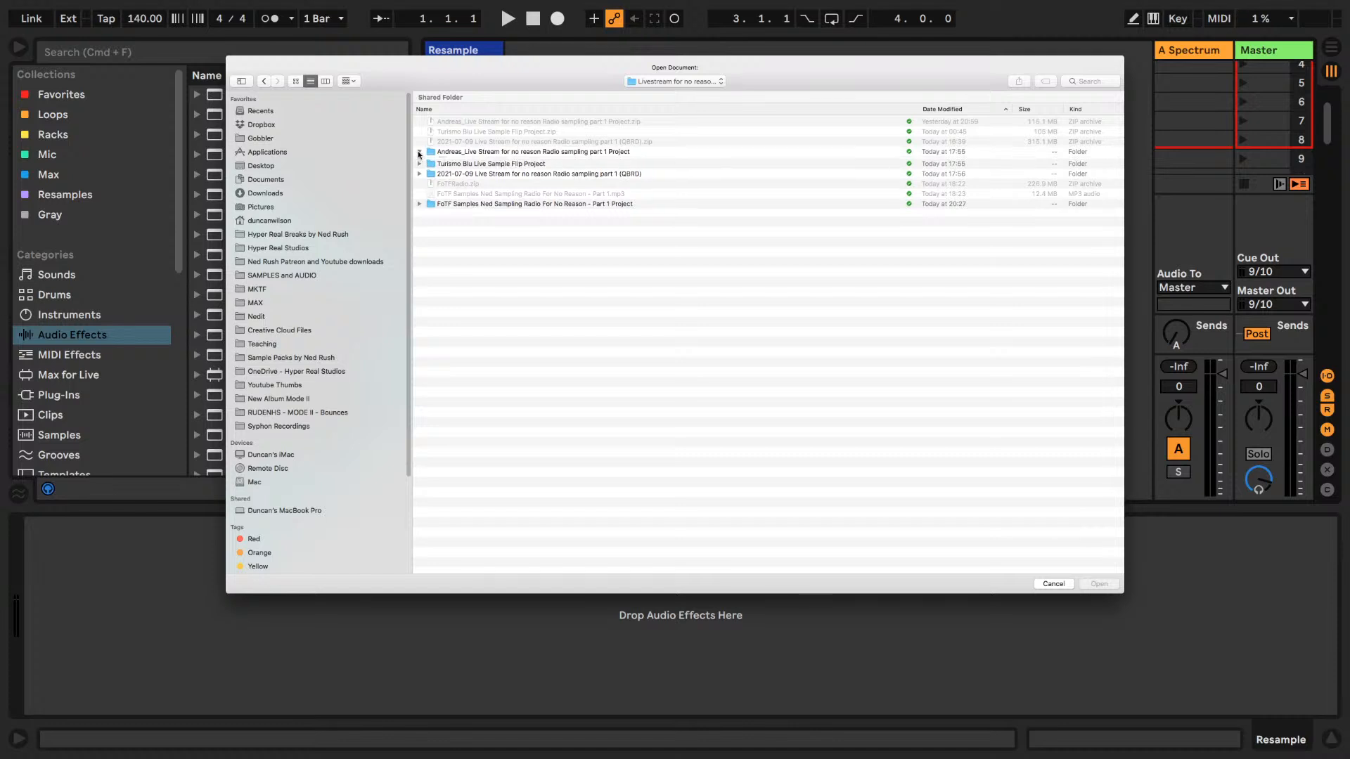
left_click(506, 163)
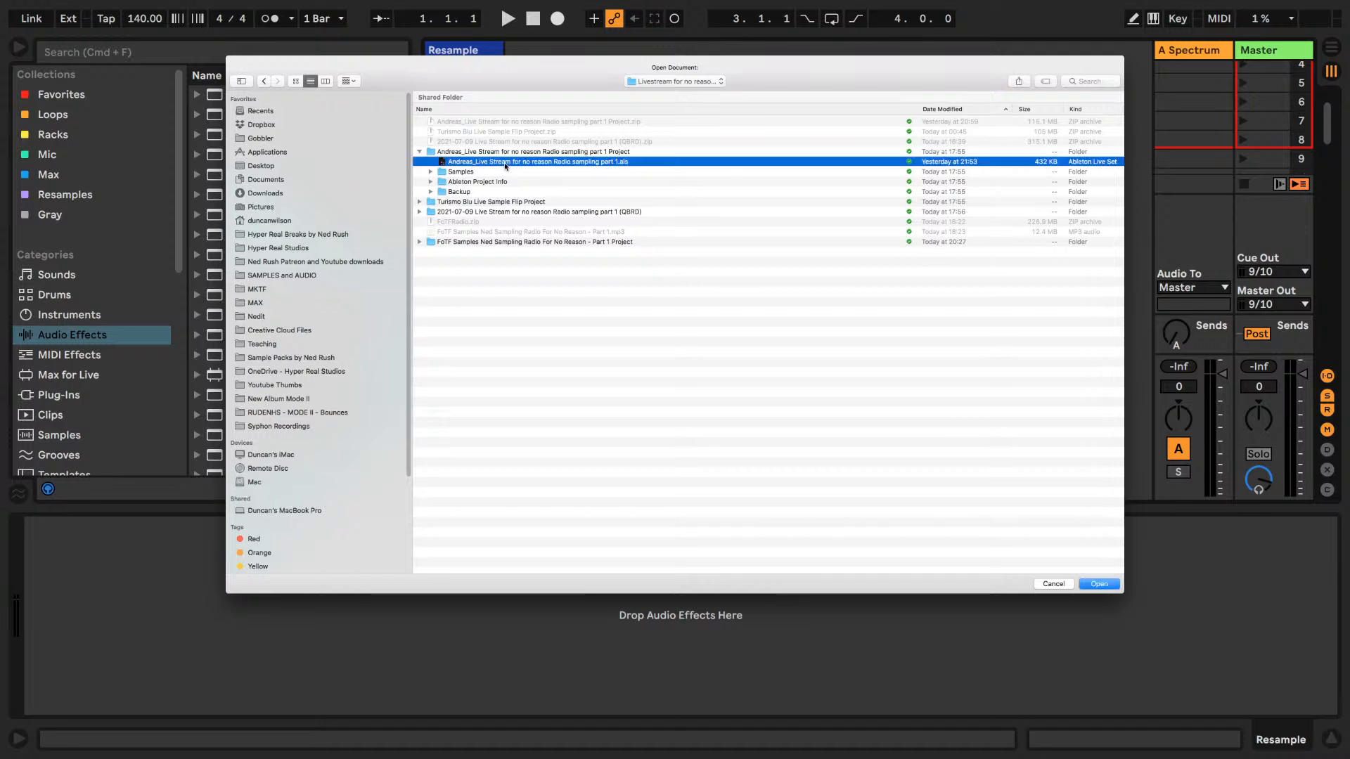
left_click(1094, 585)
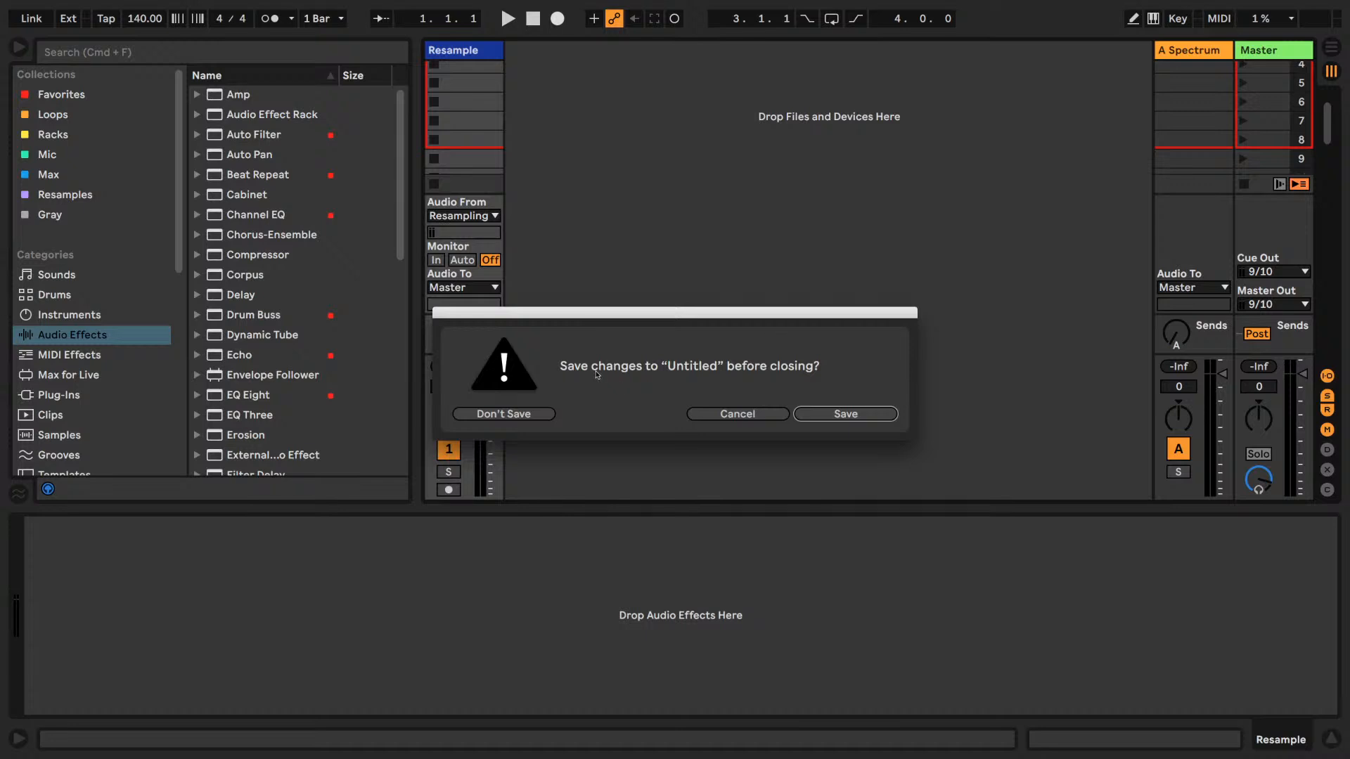
left_click(487, 412)
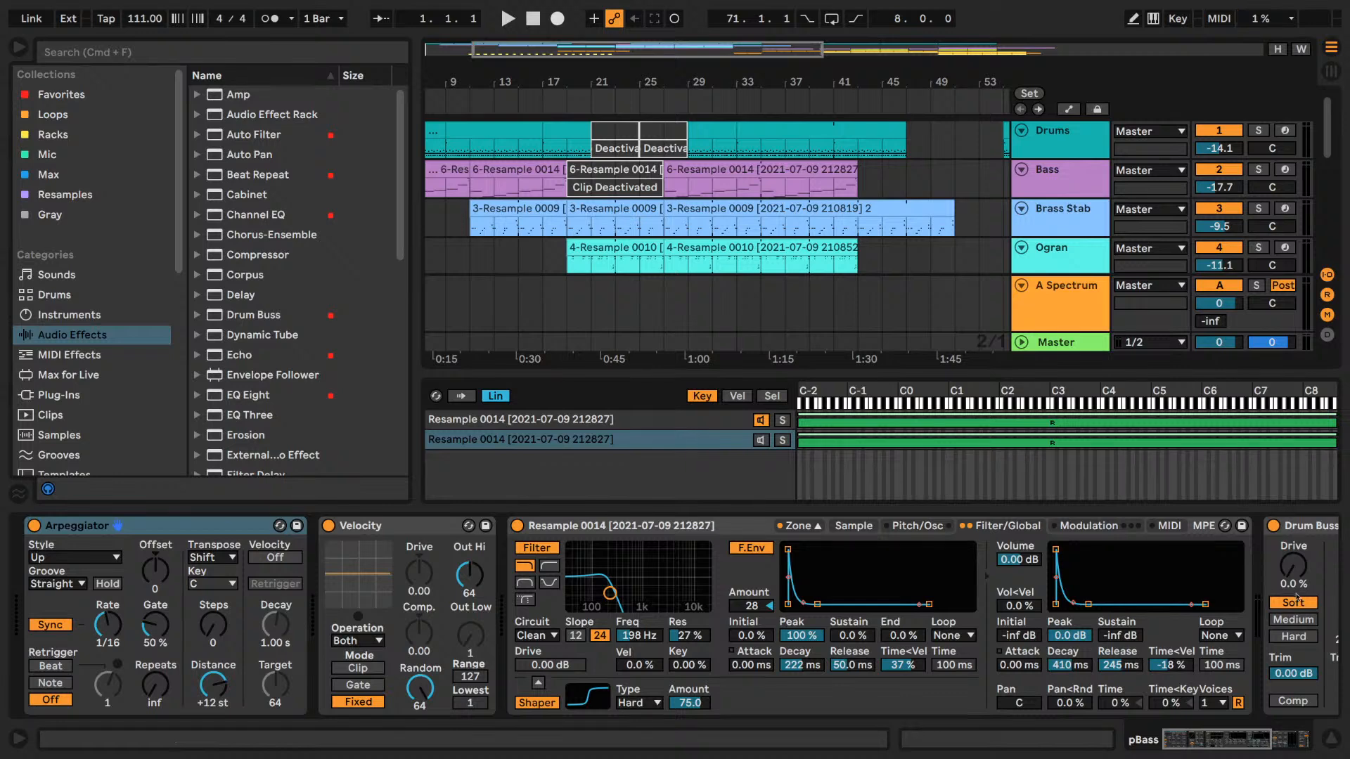
- Hide the device detail view and the browser, and zoom the arrangement out to show the whole track
left_click(1329, 741)
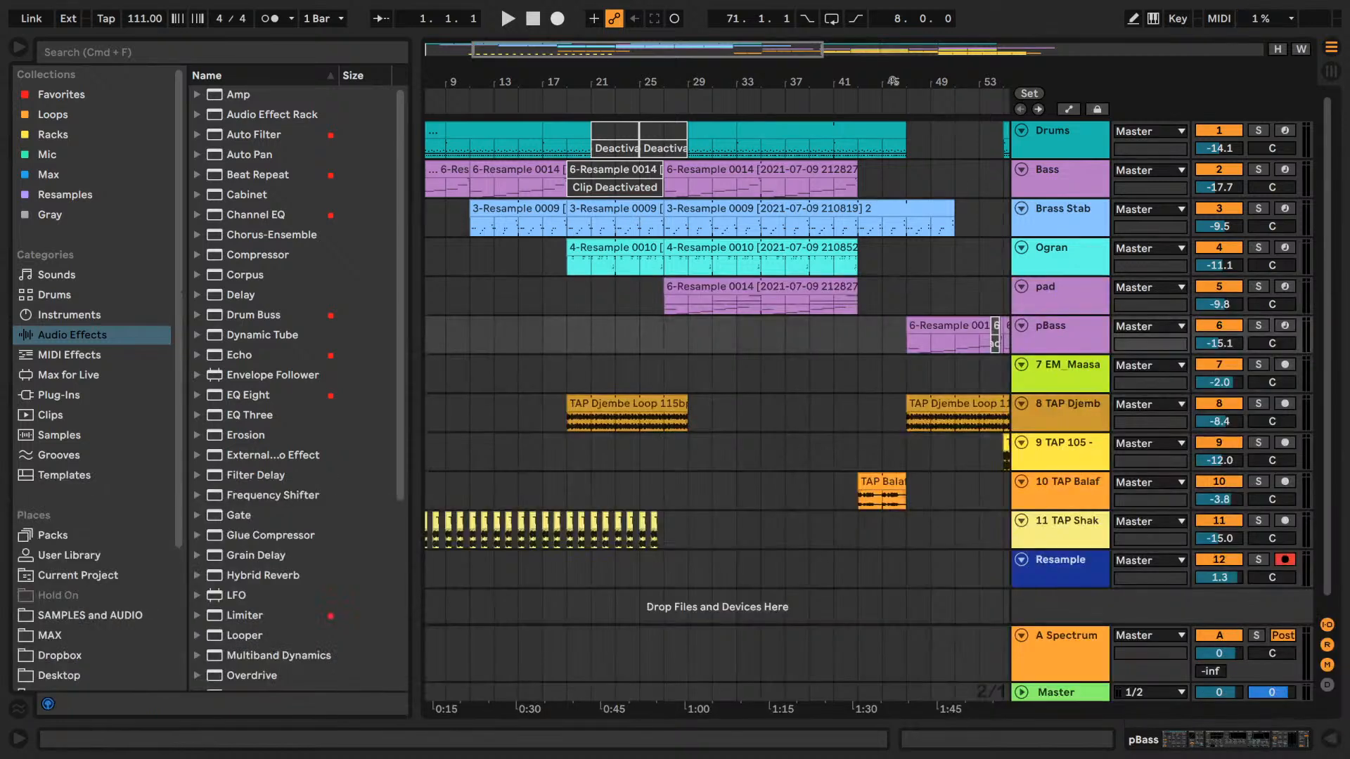
left_click_drag(892, 83, 892, 43)
left_click_drag(714, 82, 657, 81)
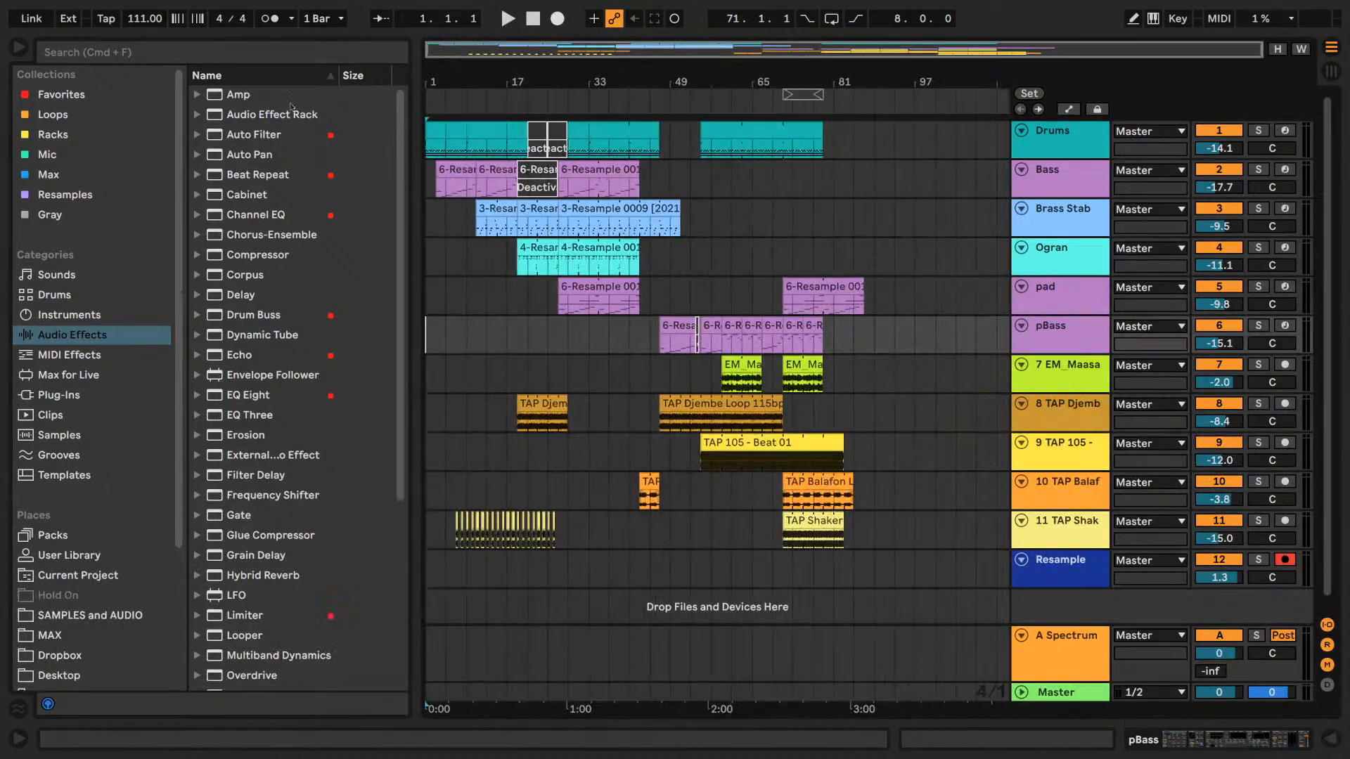
left_click(20, 47)
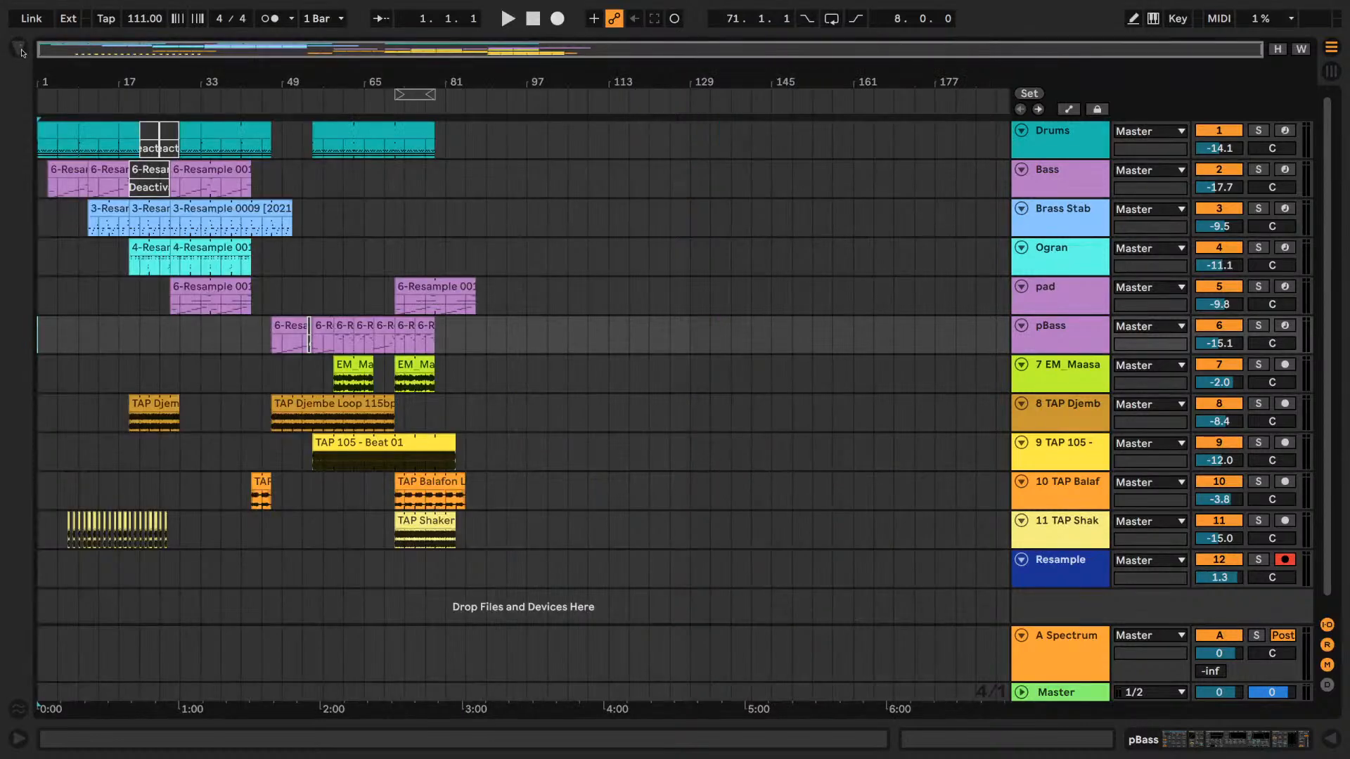
- Start playback and set both Cue Out and Master Out to 9/10 in the Session mixer's routing section
key("space")
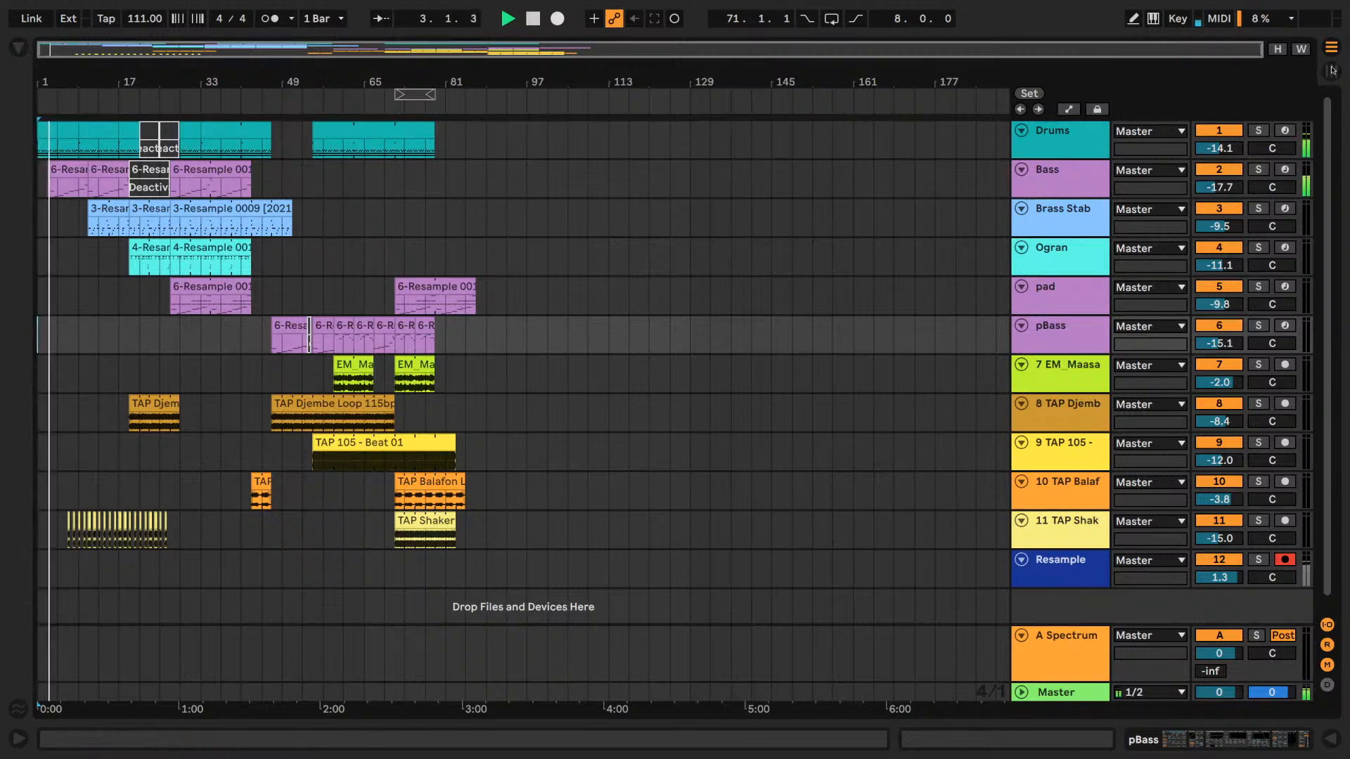
key("Tab")
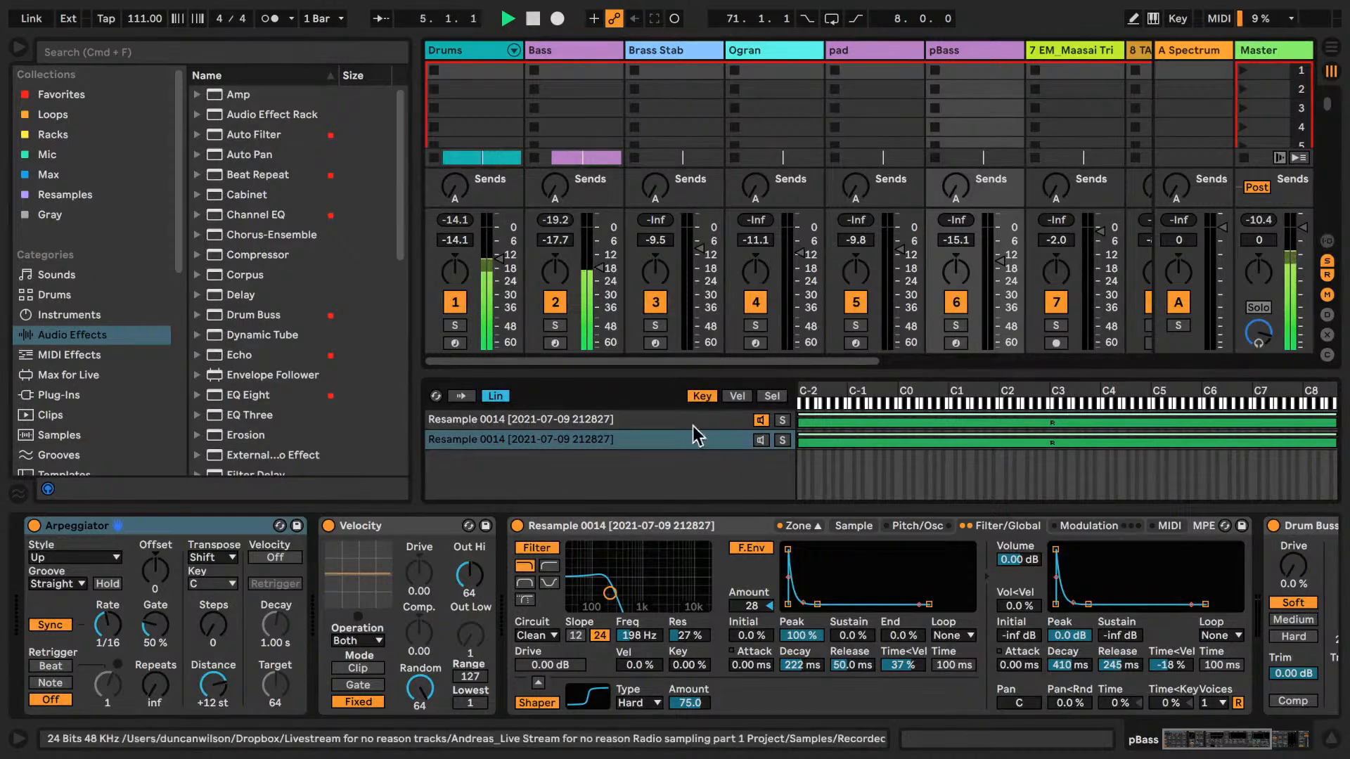
left_click(800, 529)
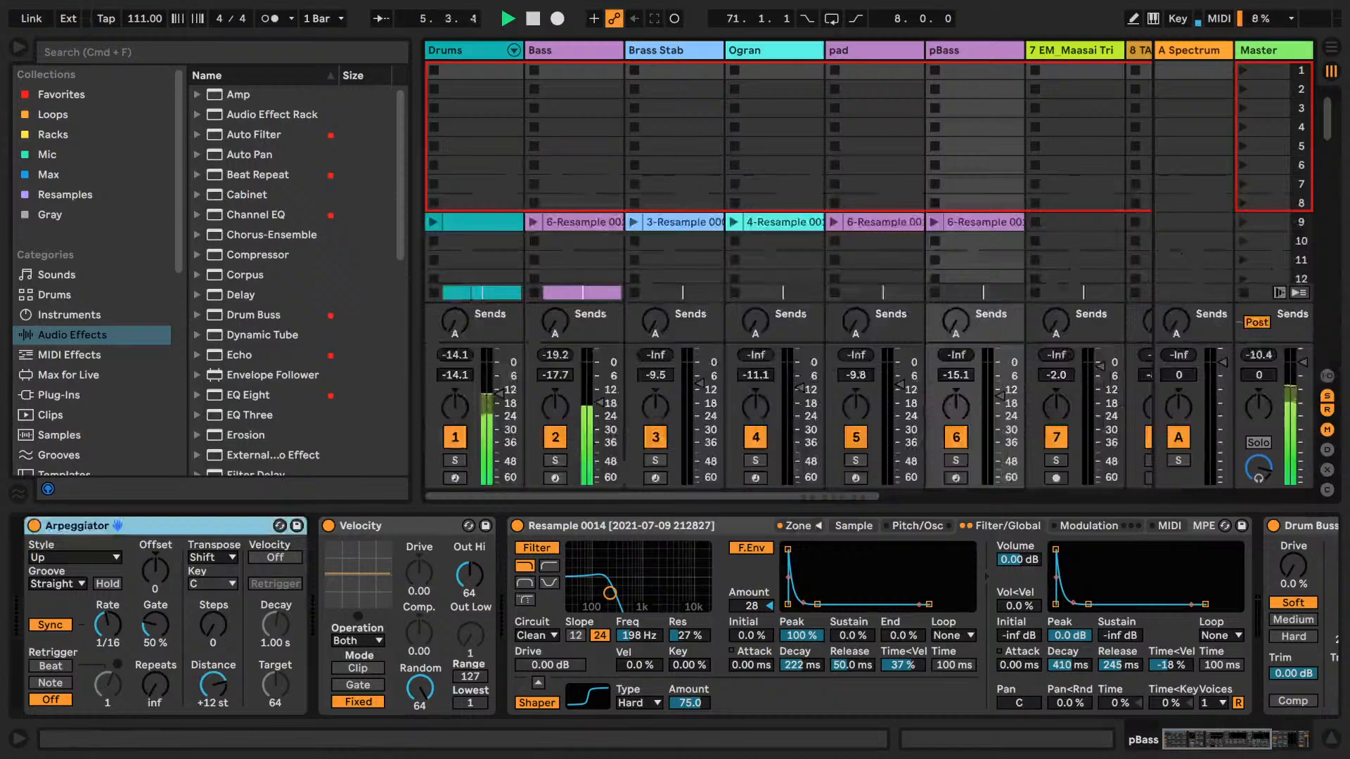
left_click(1327, 378)
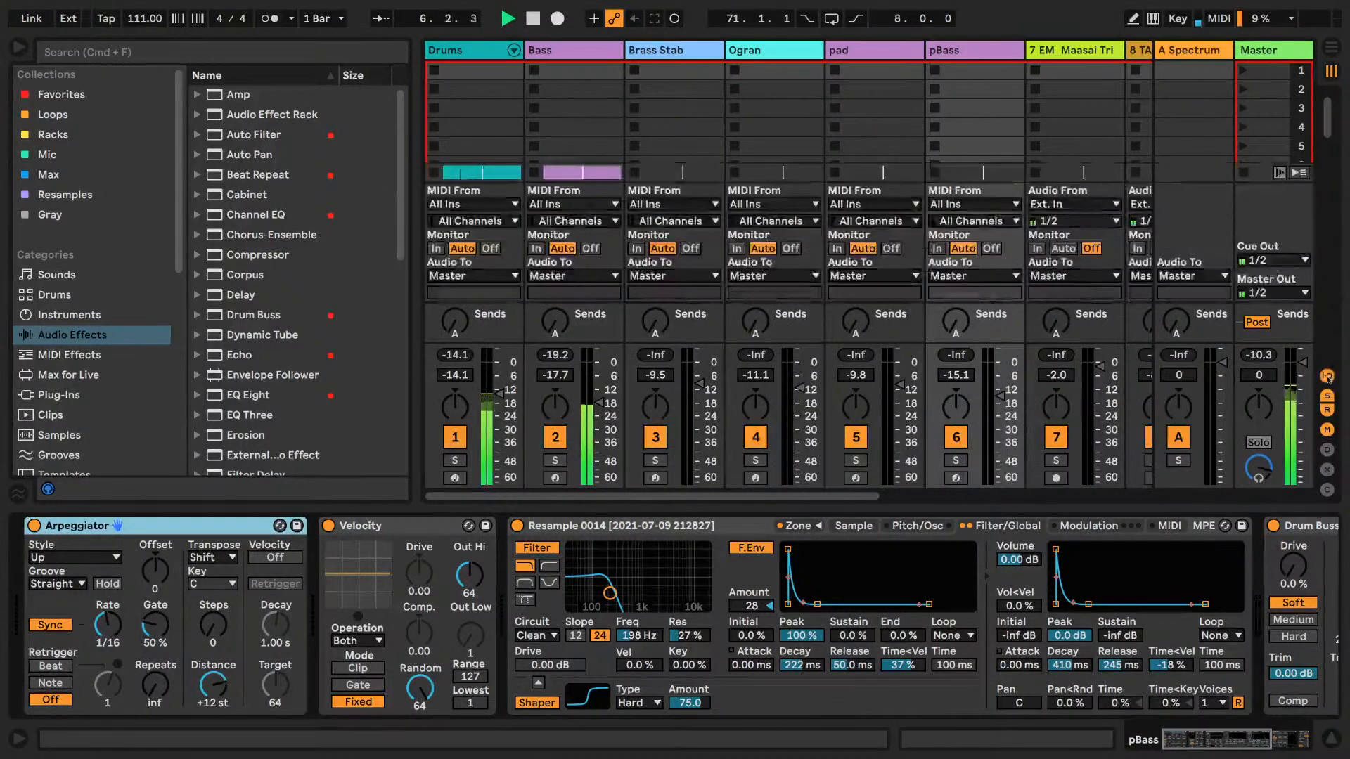
left_click(1272, 260)
left_click(1252, 340)
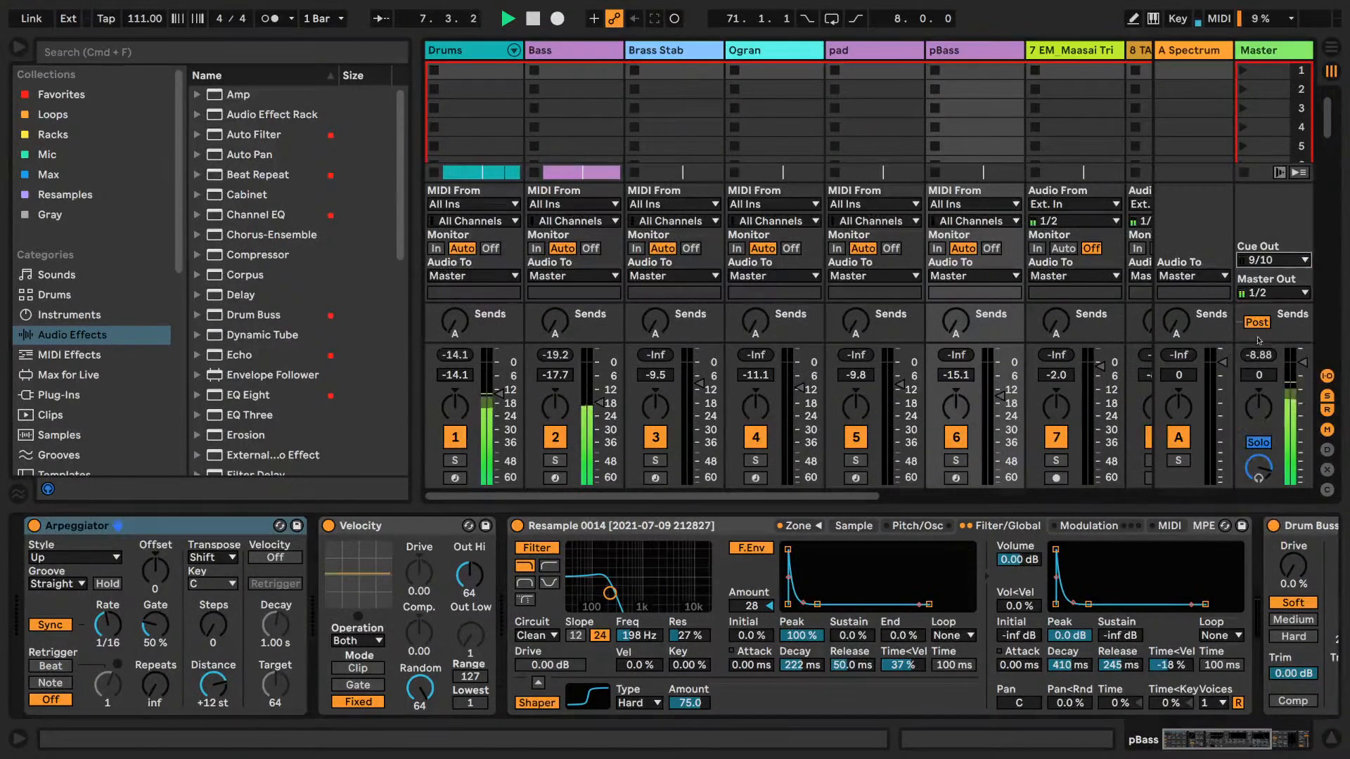
left_click(1272, 293)
left_click(1262, 372)
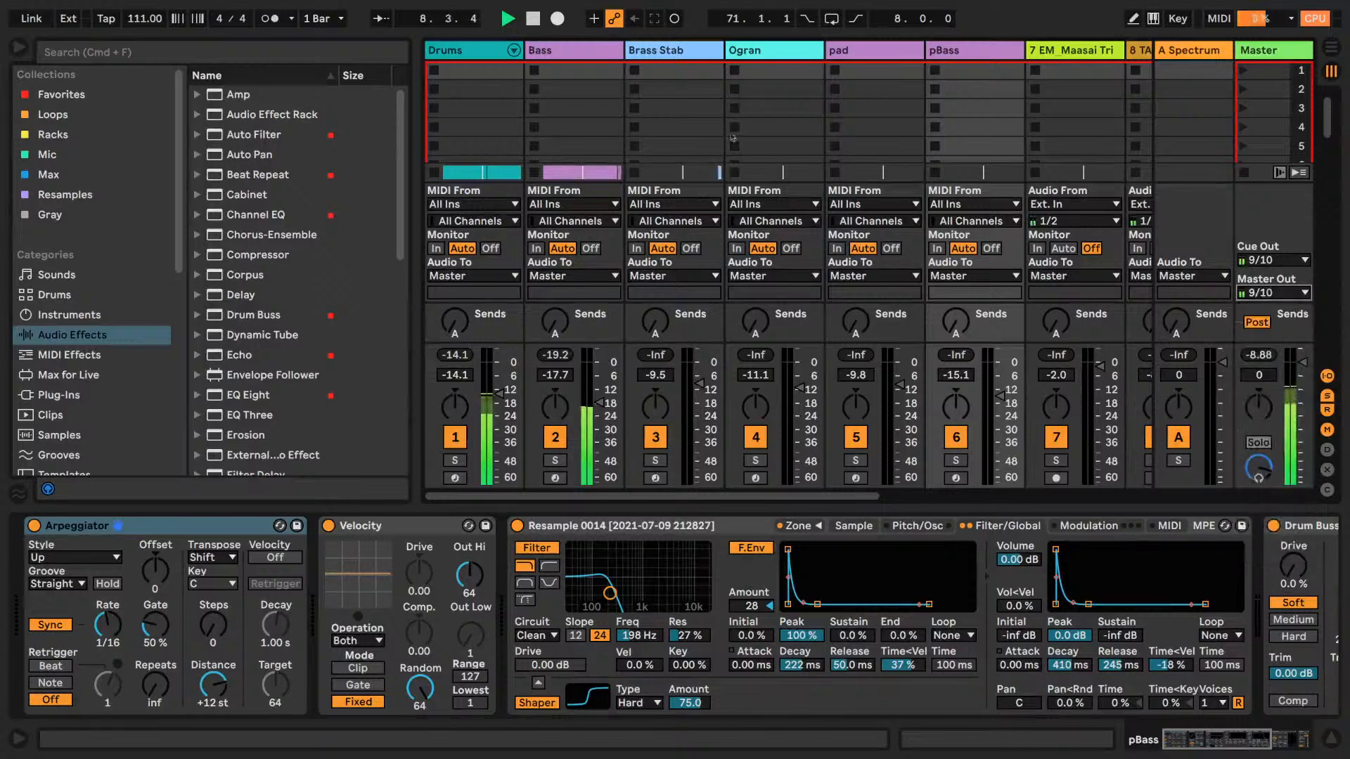
- Restart playback from the beginning to check the new output routing, and stop it
left_click(533, 18)
left_click(508, 20)
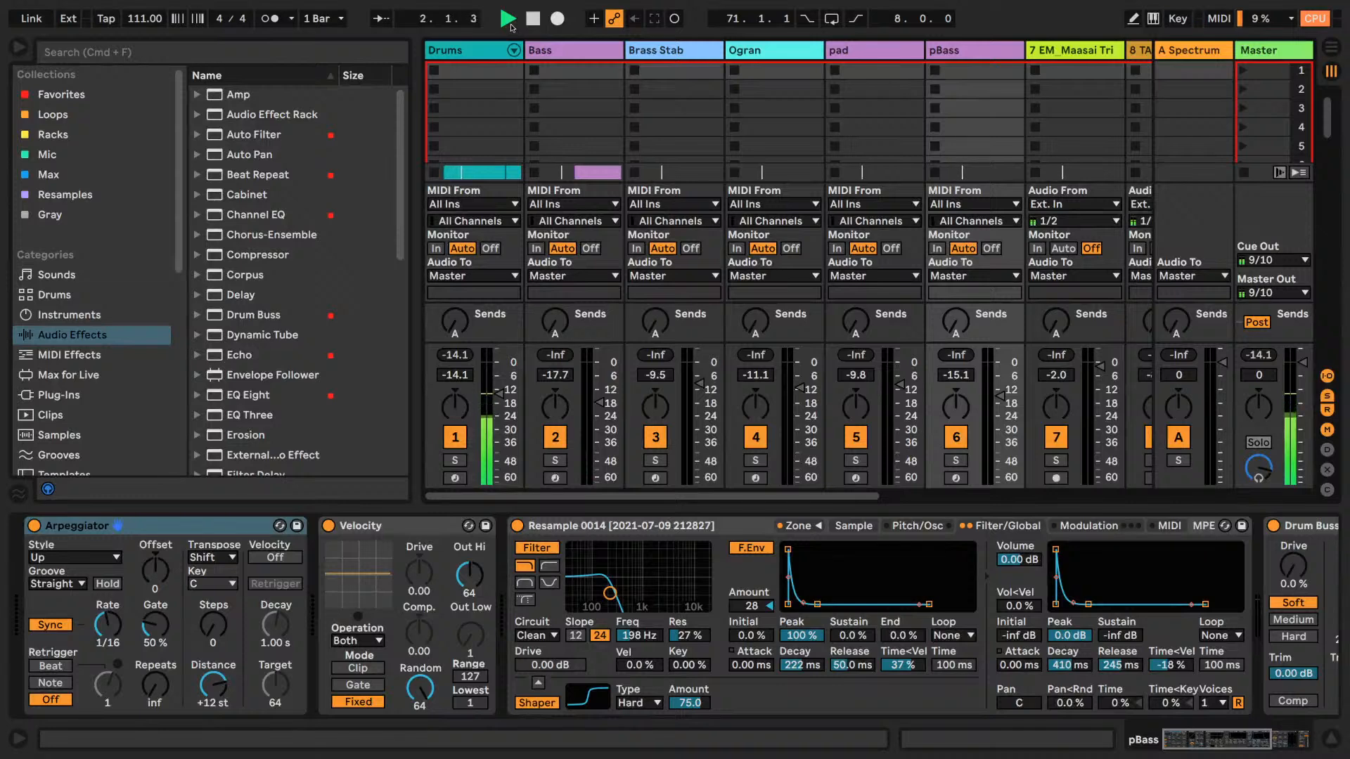
left_click(533, 18)
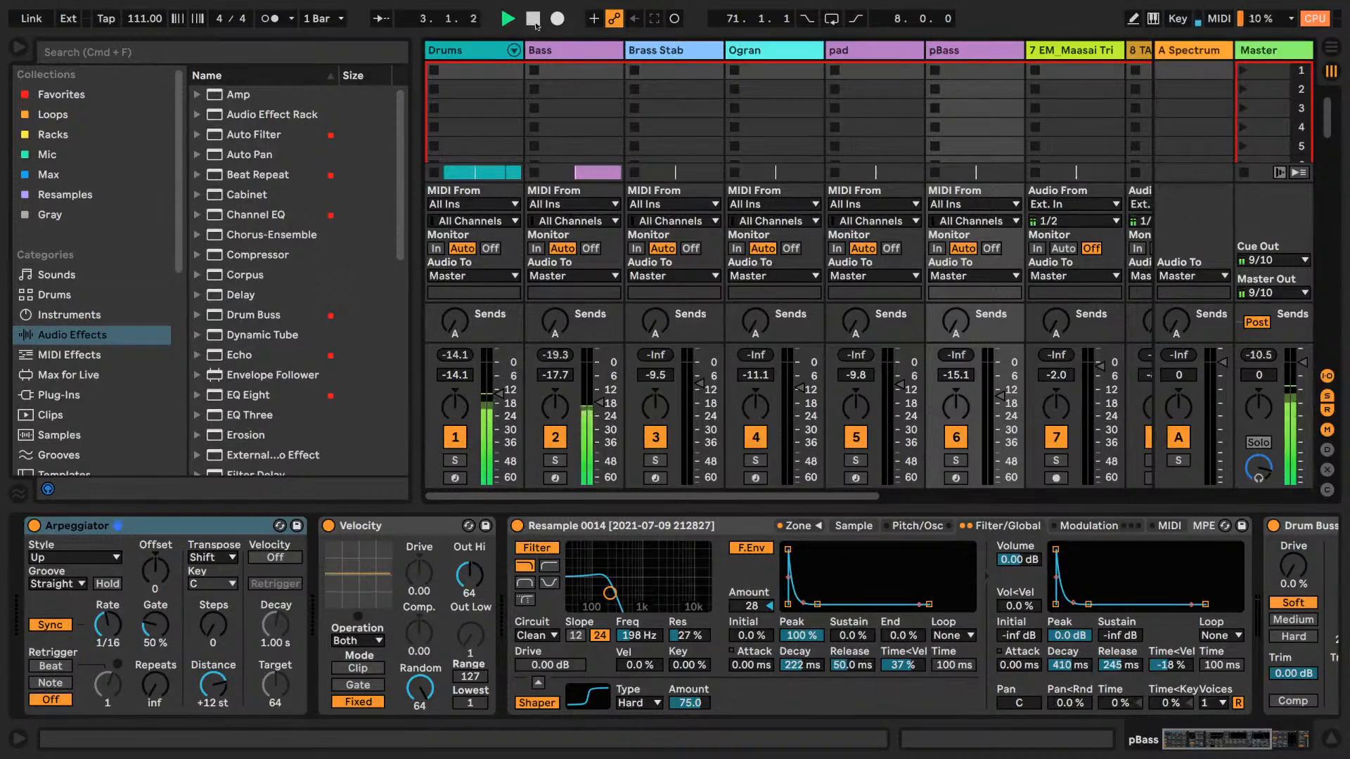
- Play the whole track in the Arrangement and fold the A Spectrum return track
left_click(1336, 47)
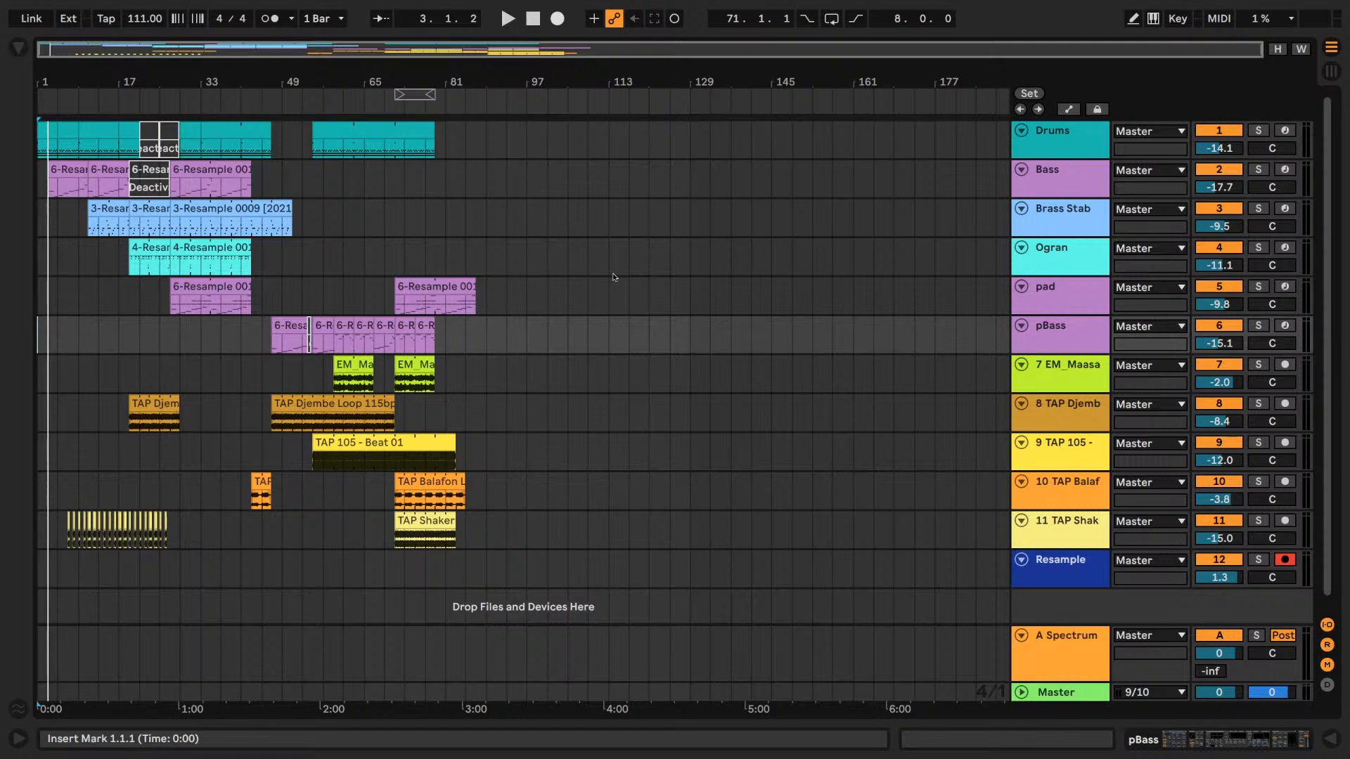
left_click(507, 19)
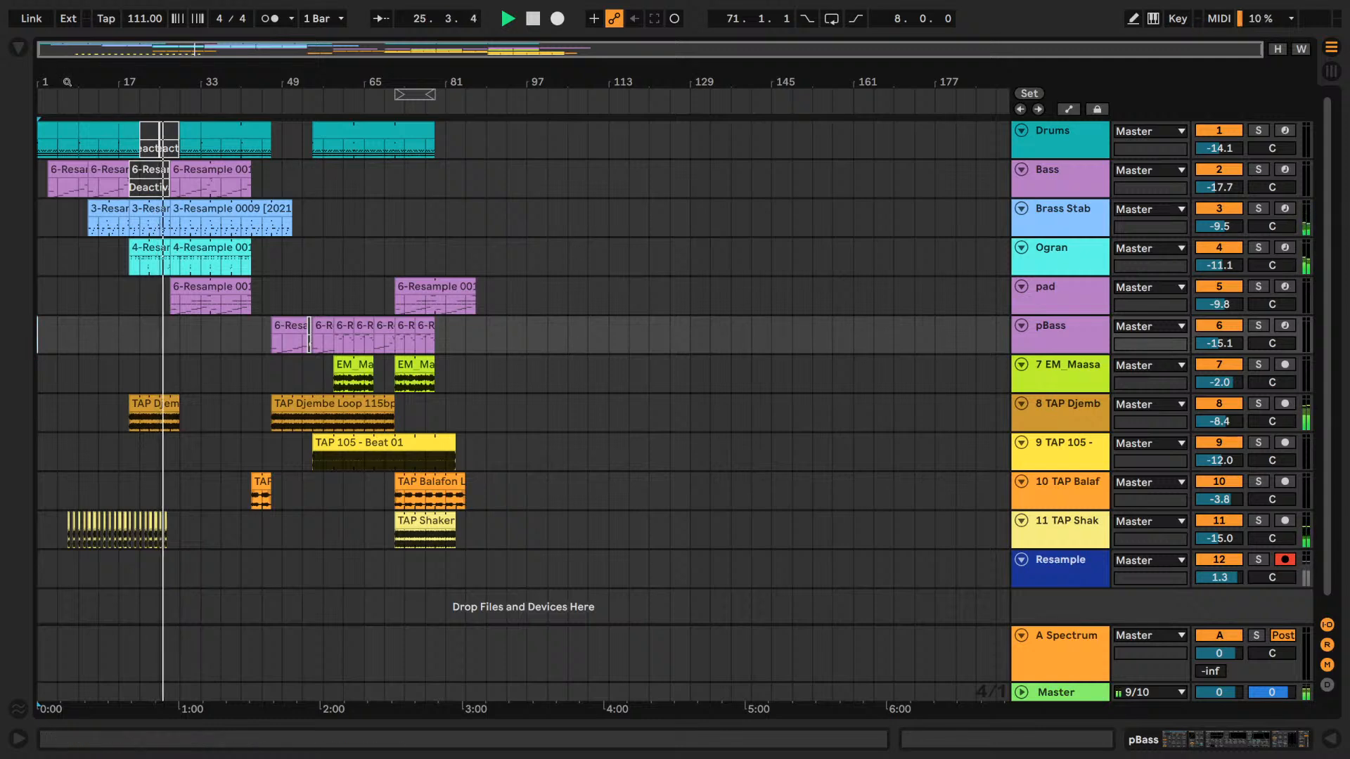
left_click_drag(52, 79, 52, 172)
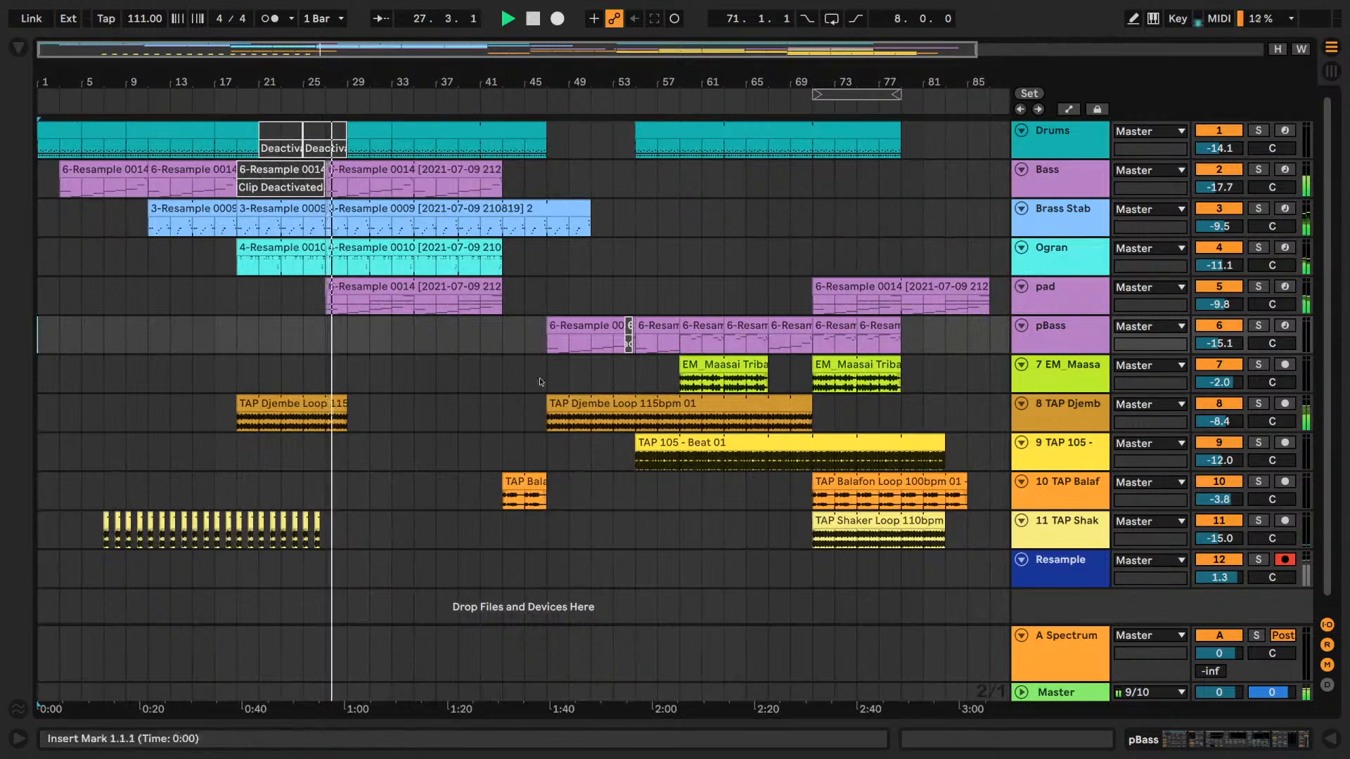
left_click(1018, 635)
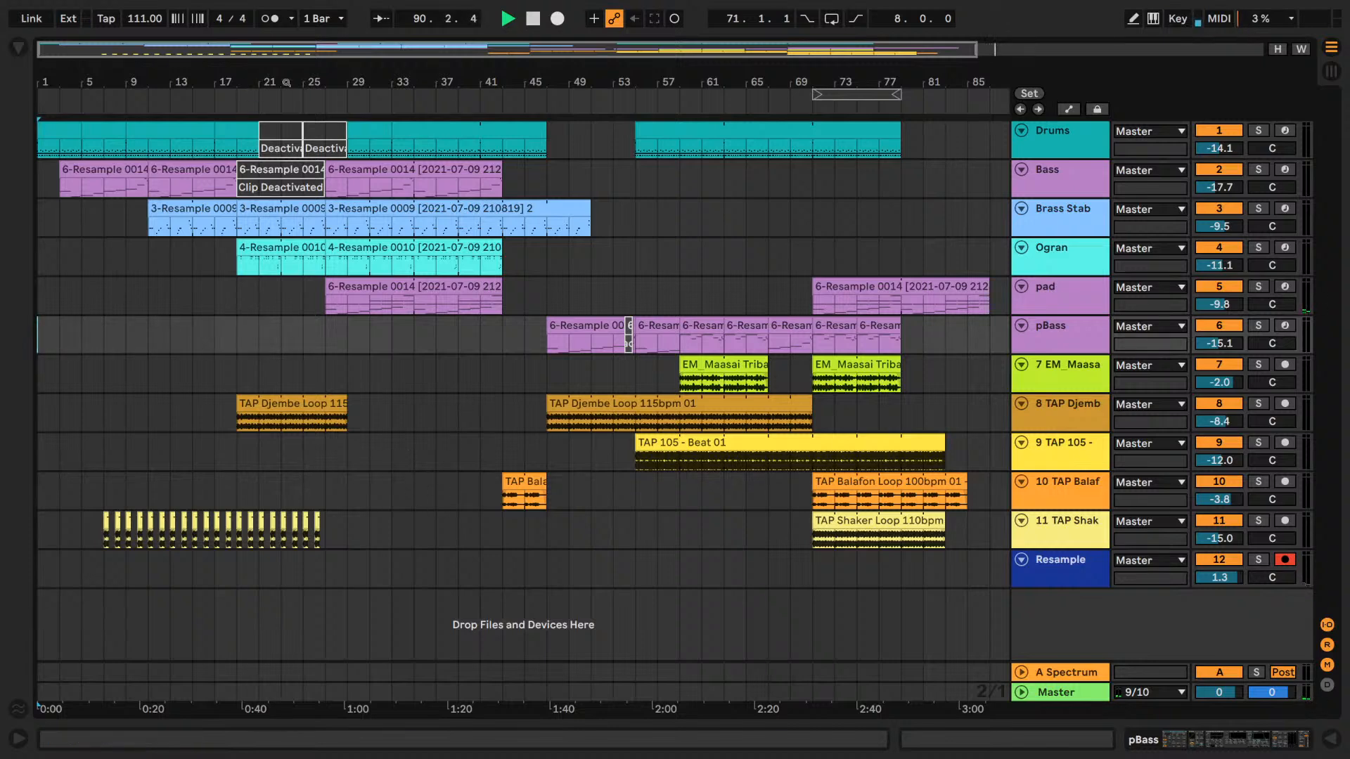
left_click_drag(312, 81, 253, 82)
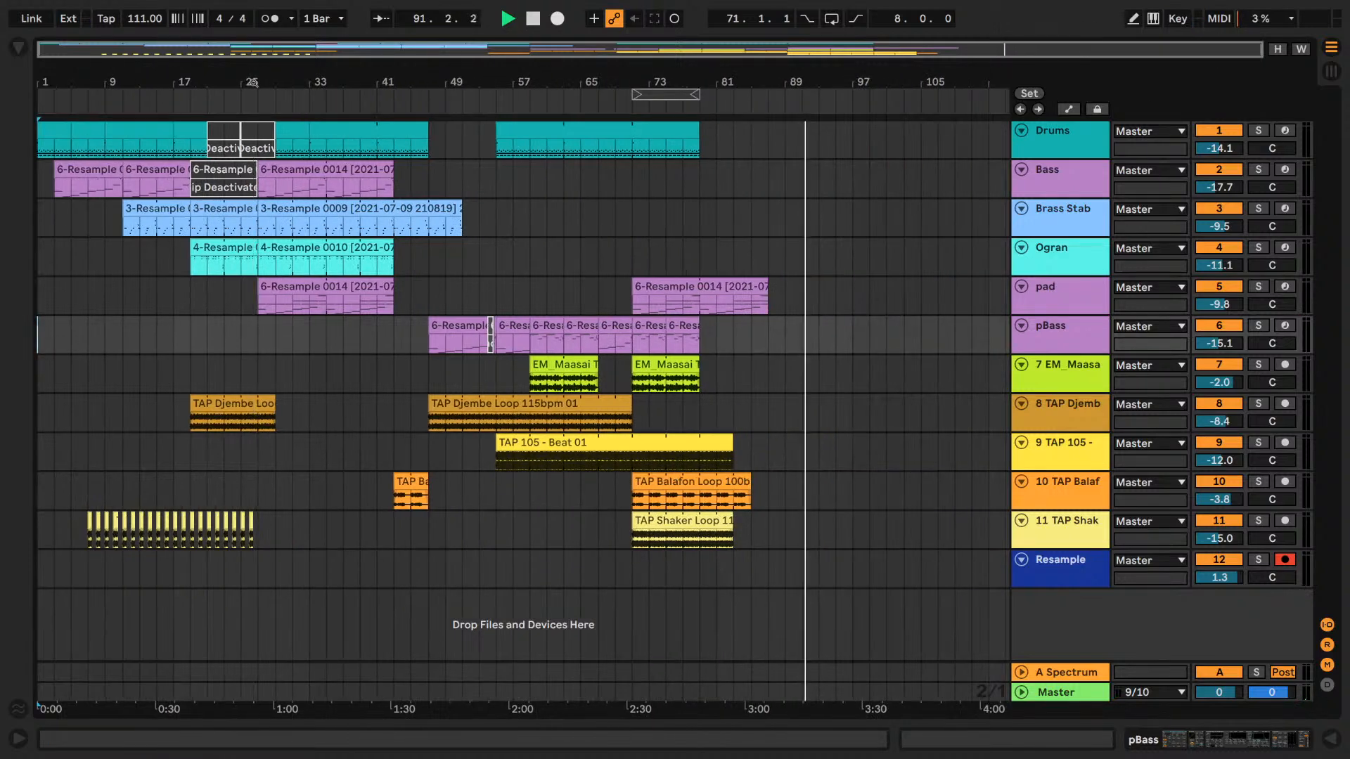
- Select the short TAP Balafon Loop clip at bar 43 and listen to the arrangement from there
left_click(191, 456)
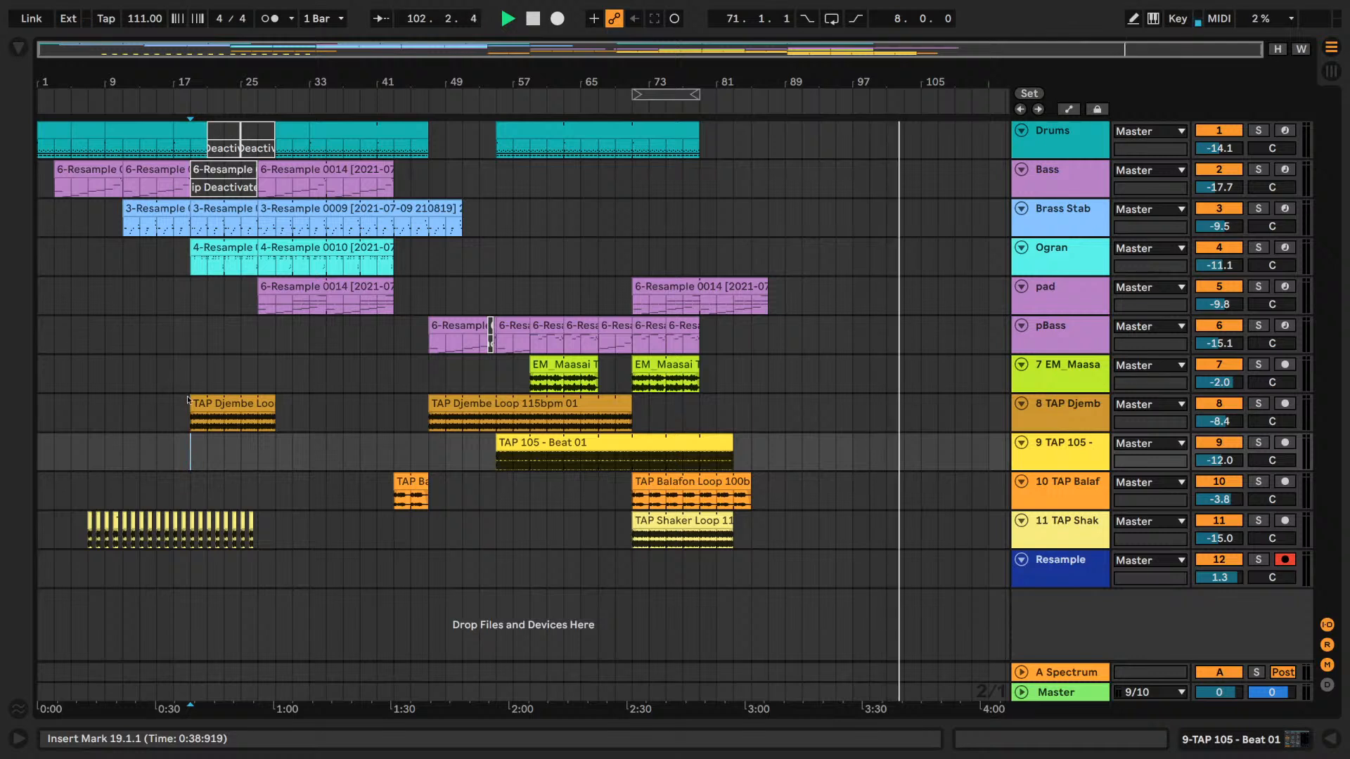
left_click(412, 483)
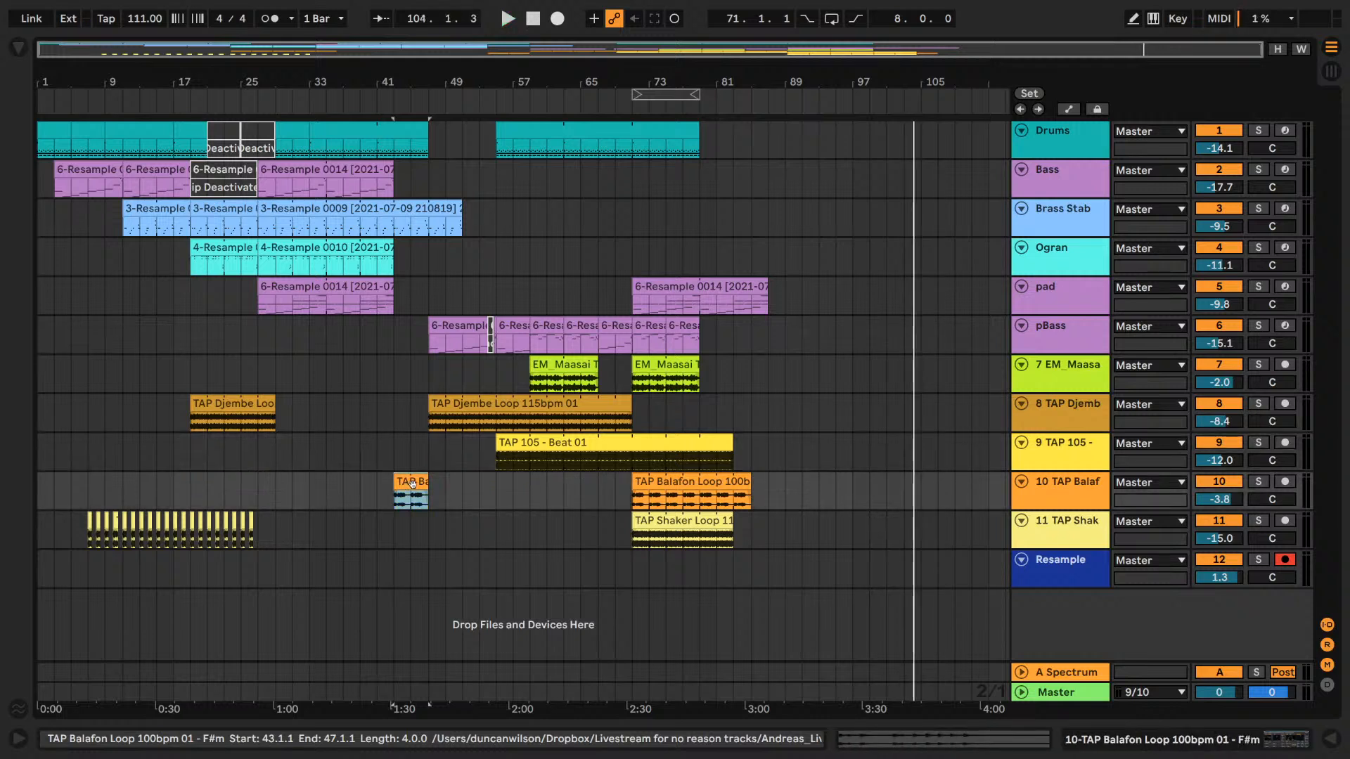
left_click(391, 416)
left_click(396, 481)
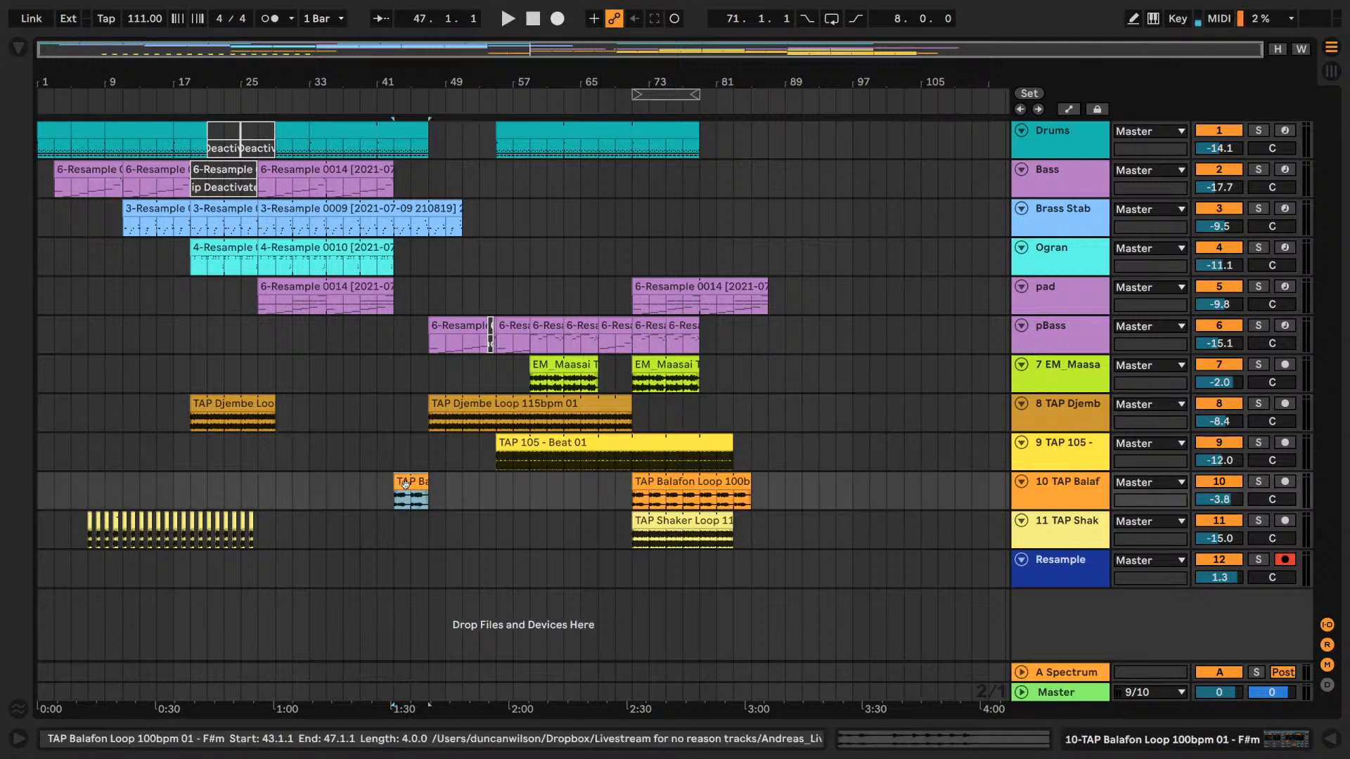
key("space")
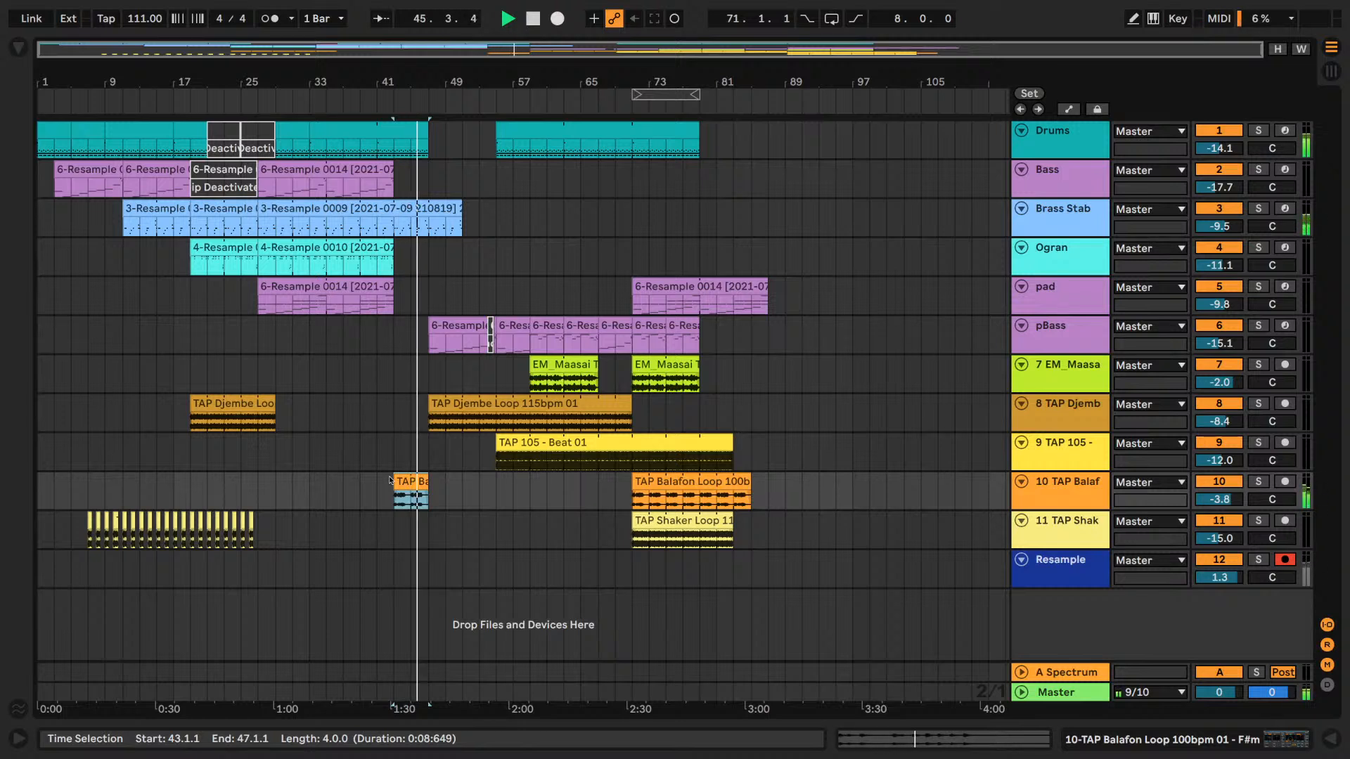
key("space")
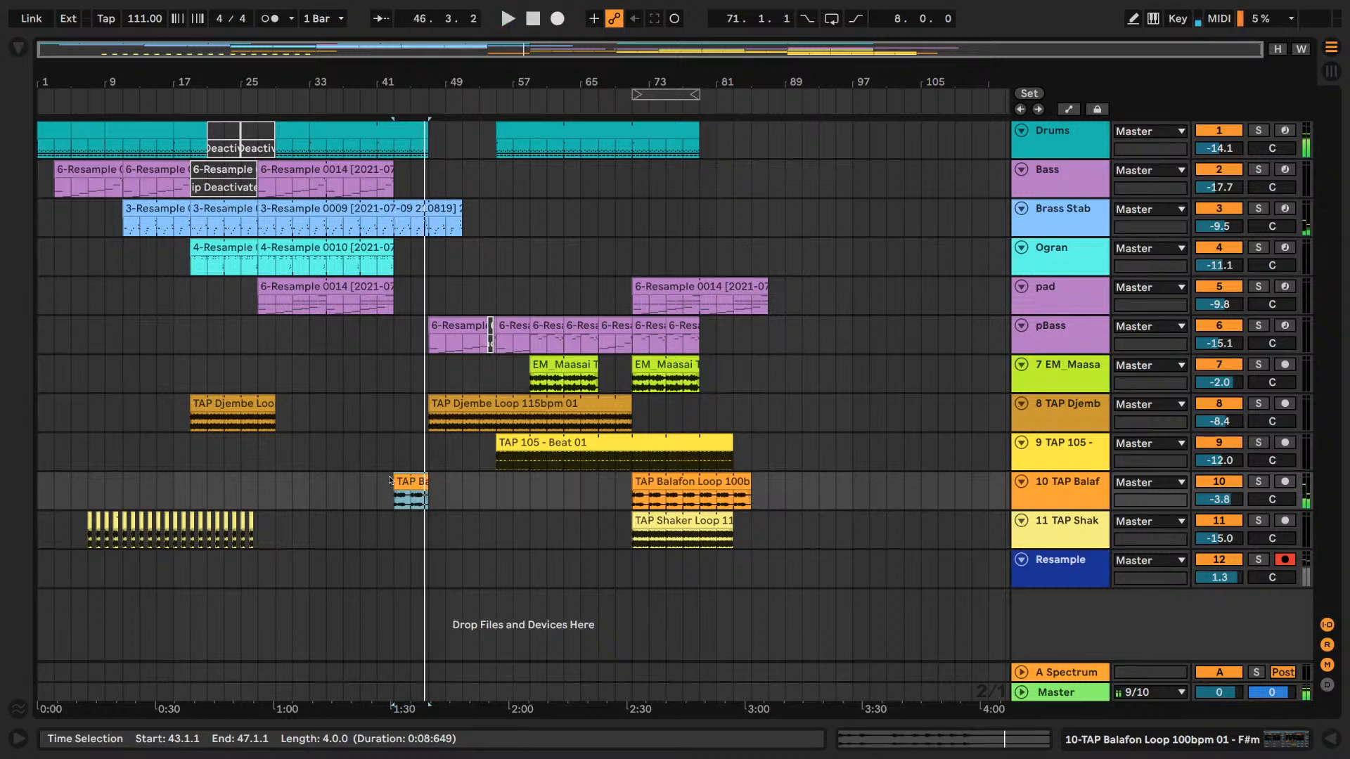
- Open the bar 43 TAP Balafon Loop clip's settings and set its pitch transposition to -5 semitones during playback
double_click(411, 484)
key("space")
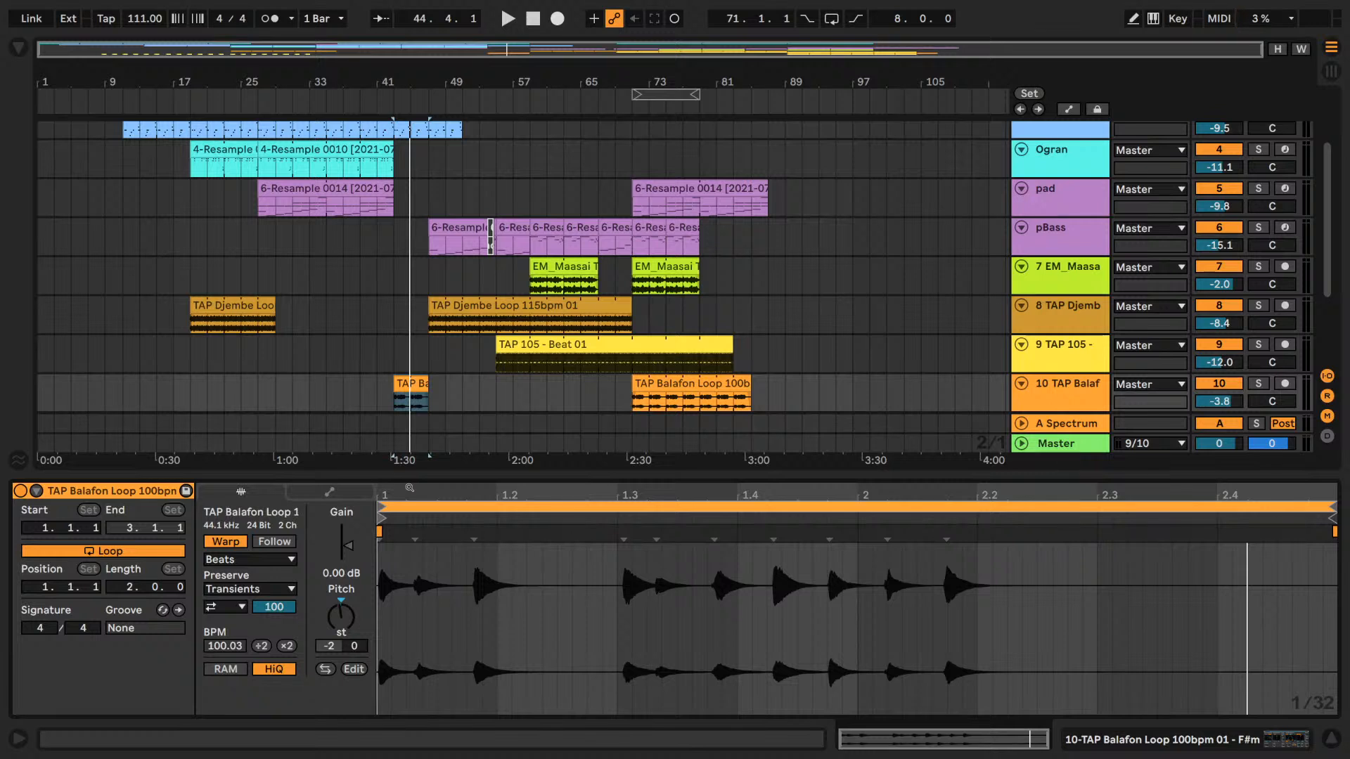
key("space")
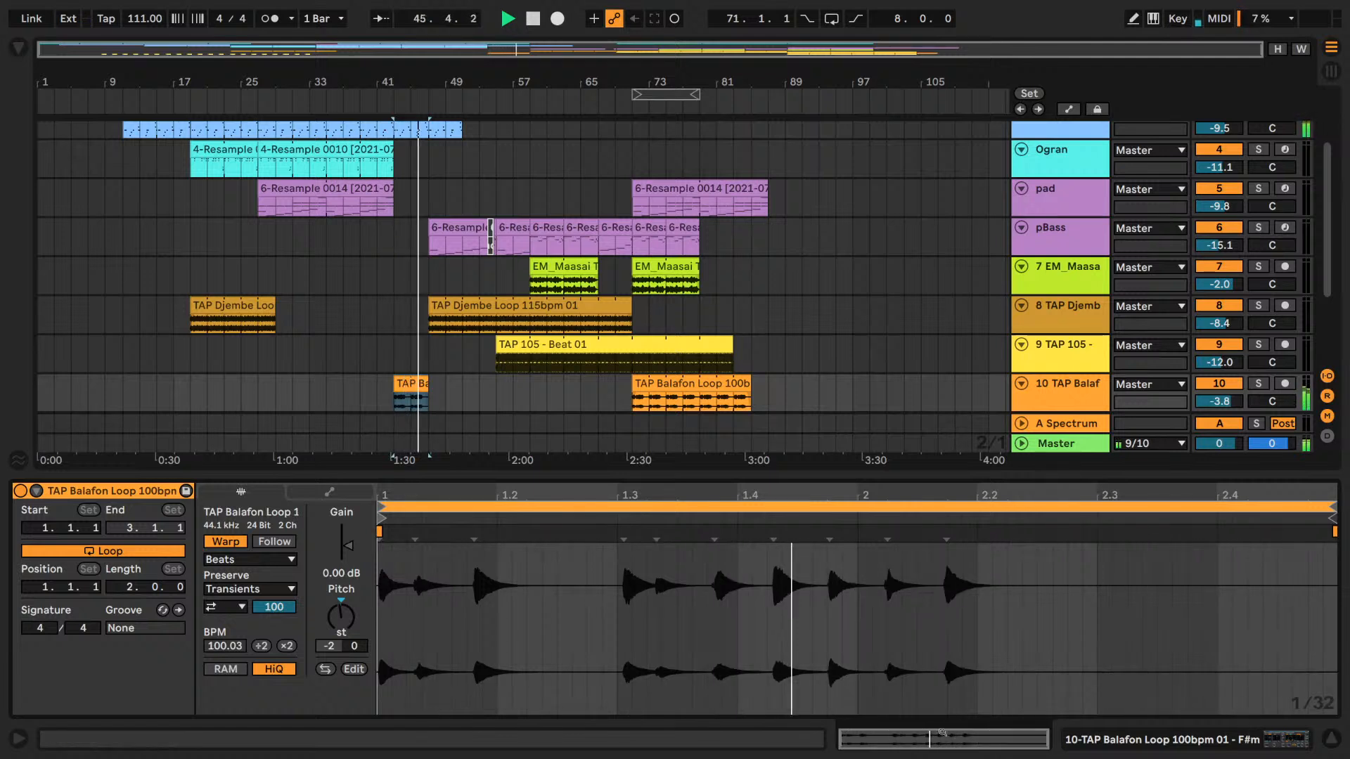
left_click(328, 646)
key("Down")
key("Down")
key("Down")
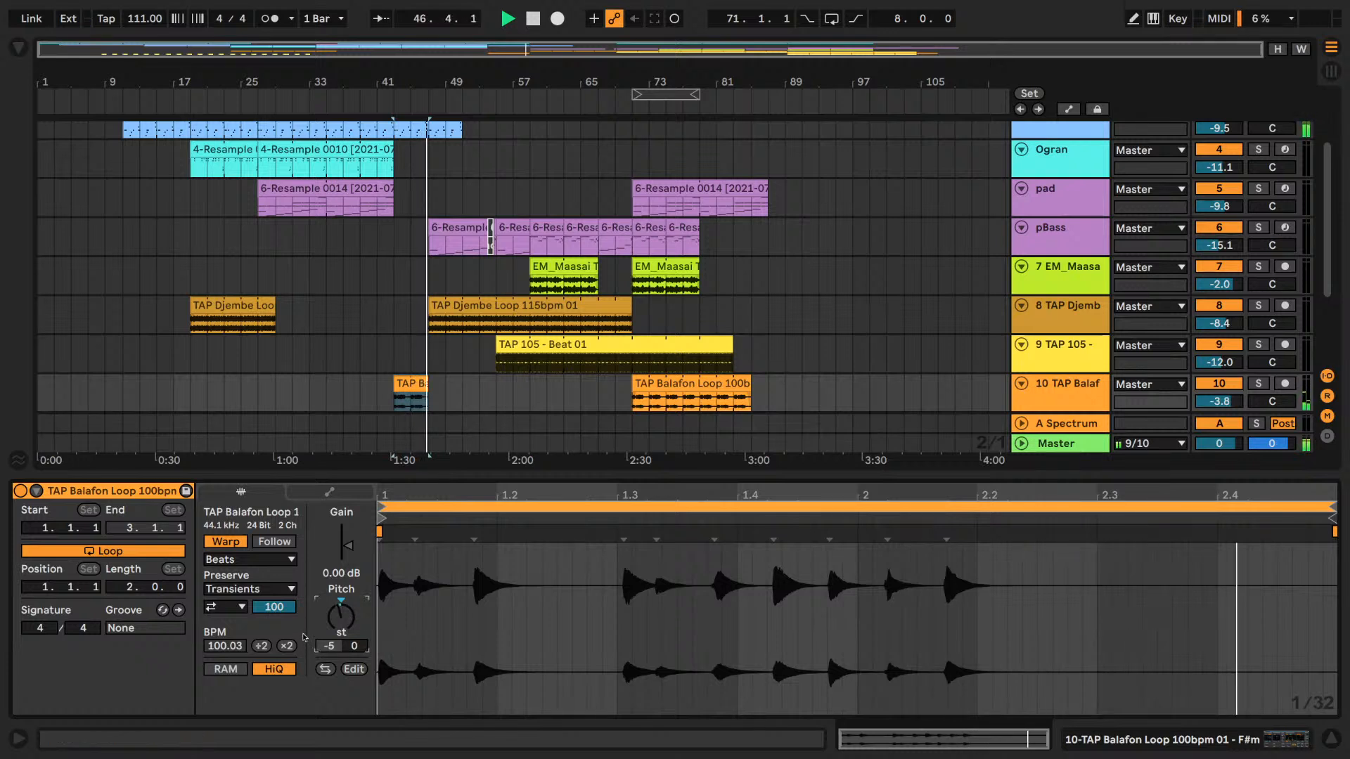
- Replay the section from bar 43 and set the short TAP Balafon Loop clip's pitch transposition to -4 semitones
key("space")
key("space")
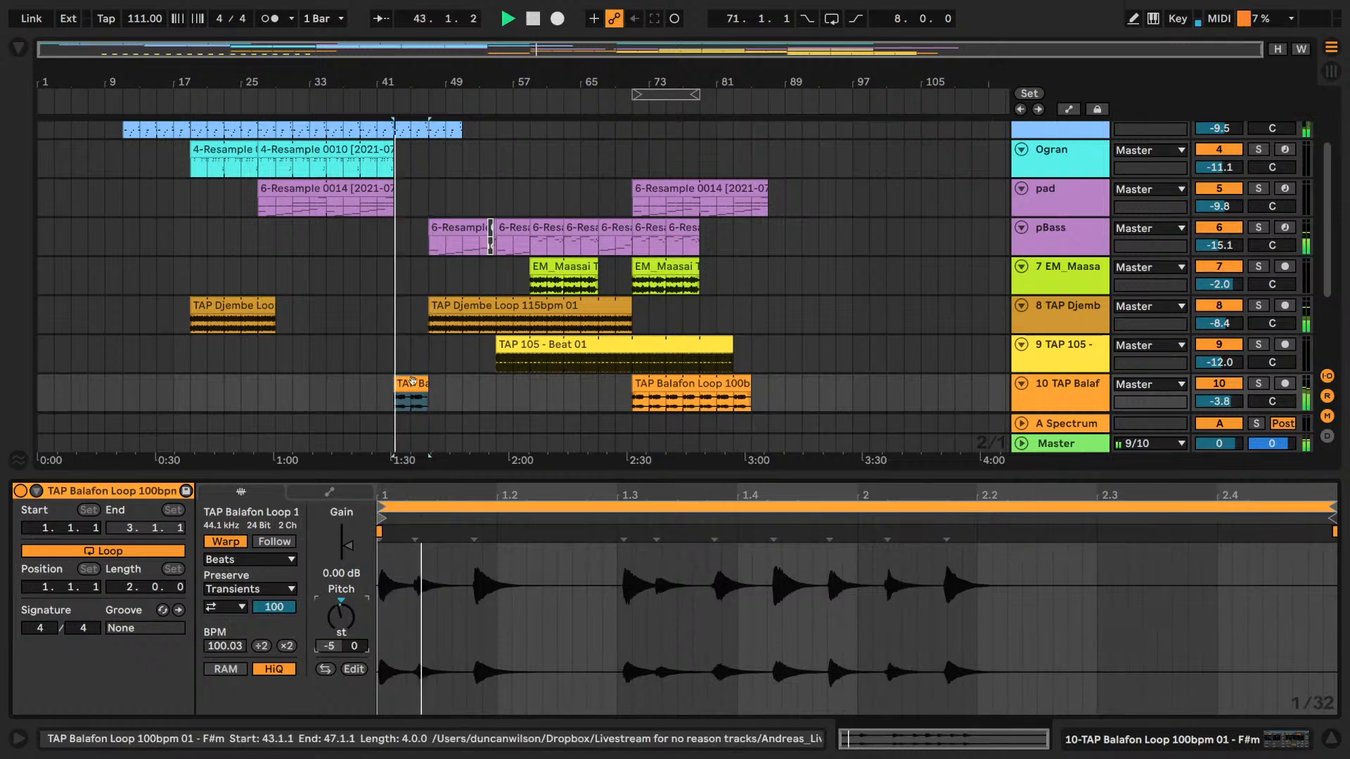
left_click(412, 383)
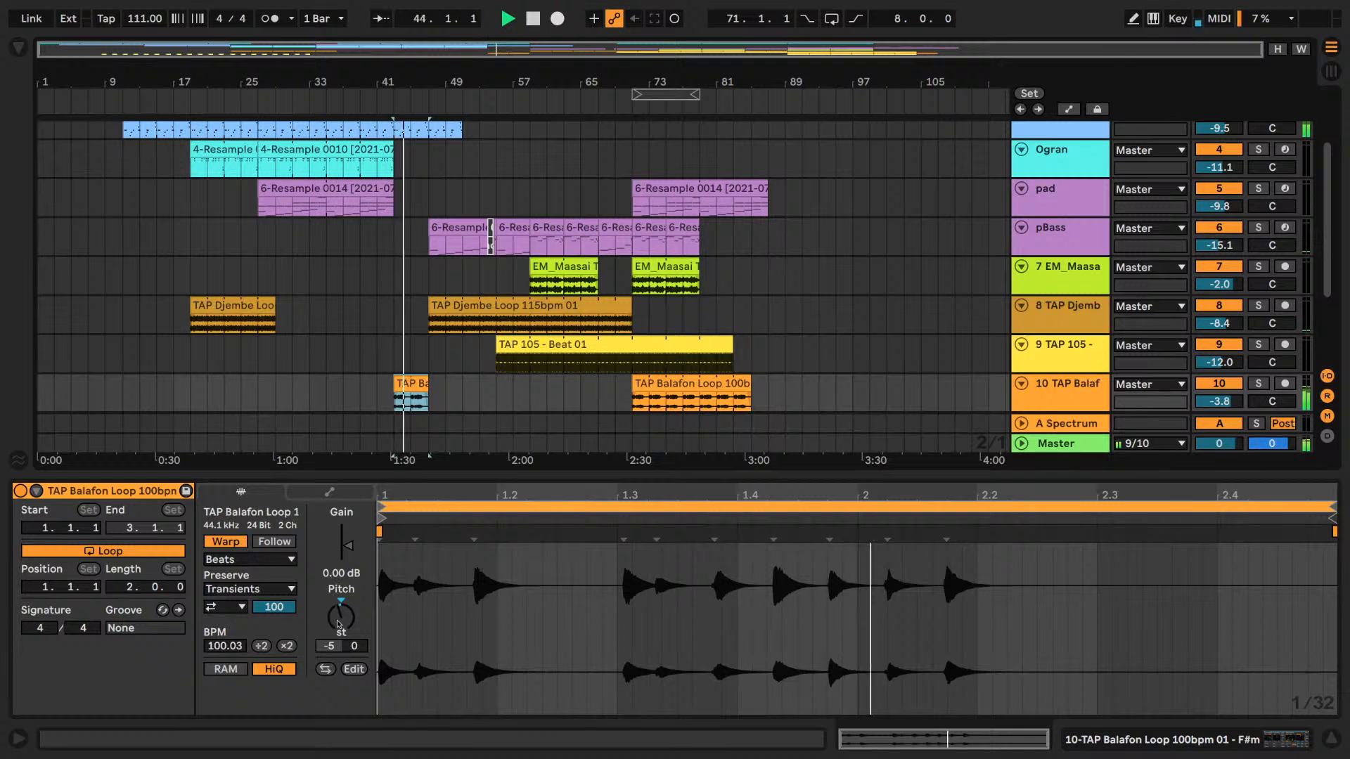
left_click(328, 647)
key("Up")
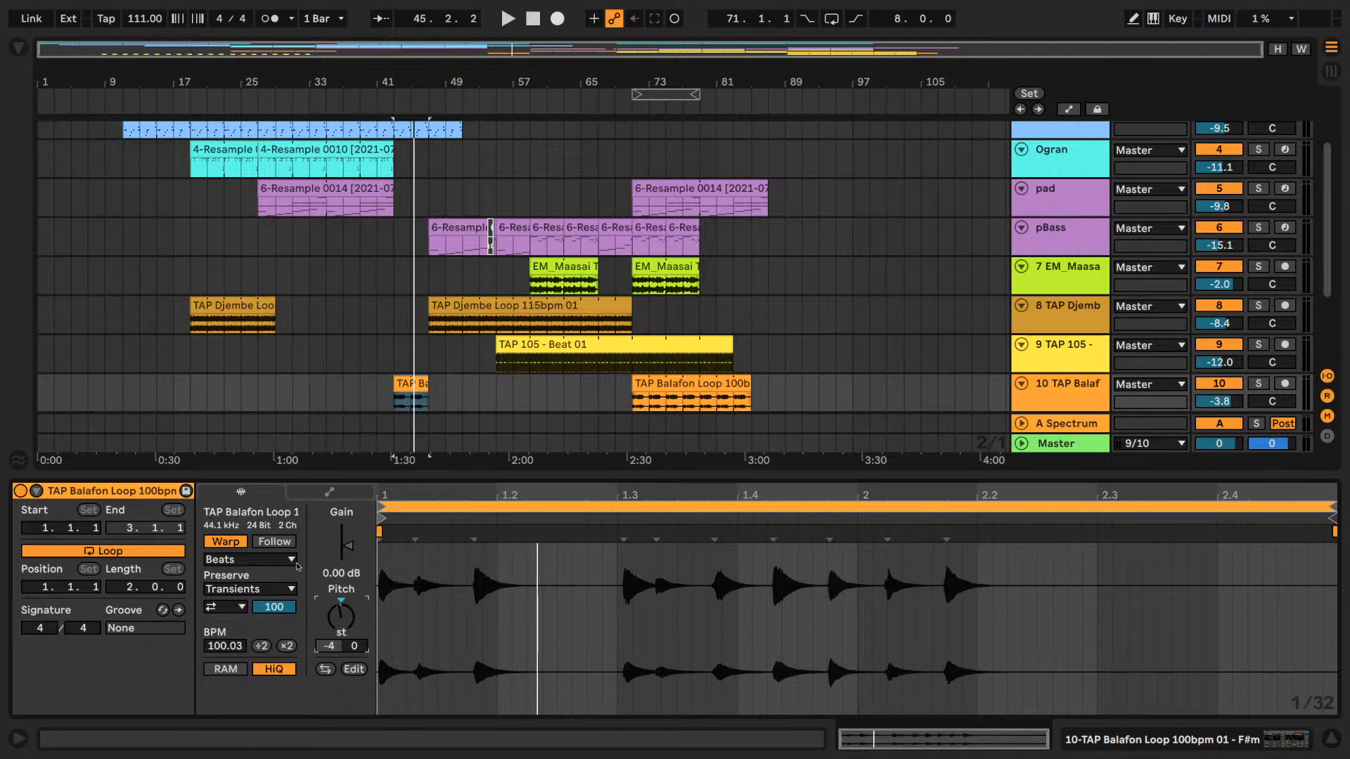
- Check the Balafon clip's transposition envelope against its sample settings and make the arrangement area taller
left_click(310, 496)
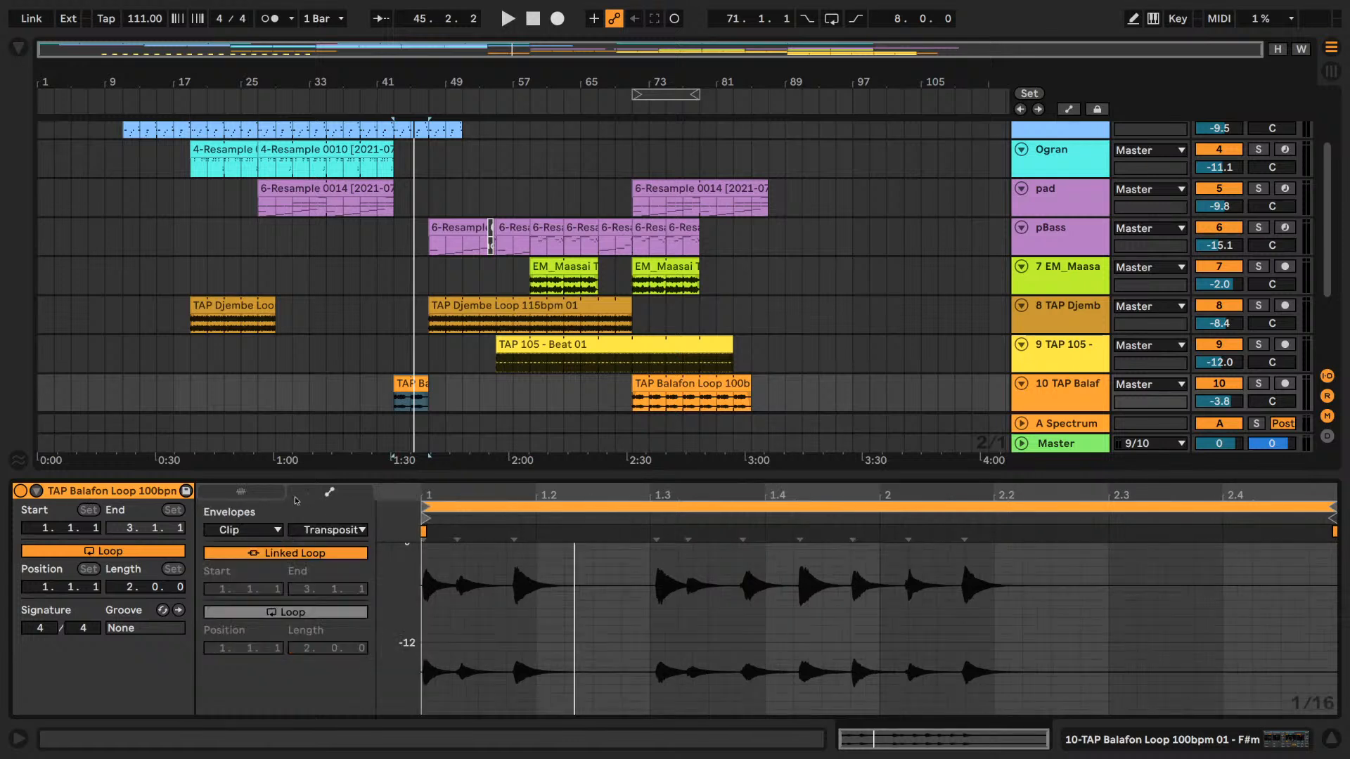
left_click(239, 495)
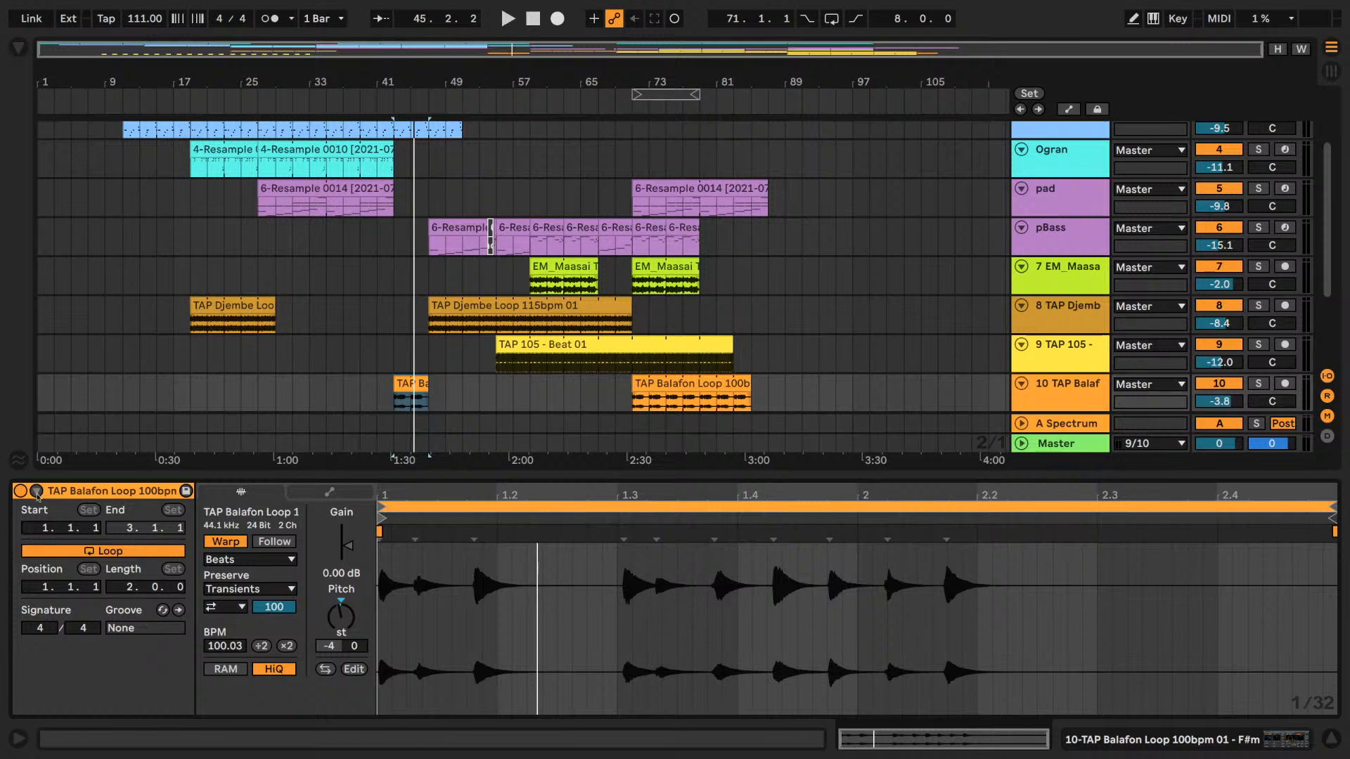
left_click(317, 495)
left_click(240, 494)
left_click_drag(336, 475, 329, 535)
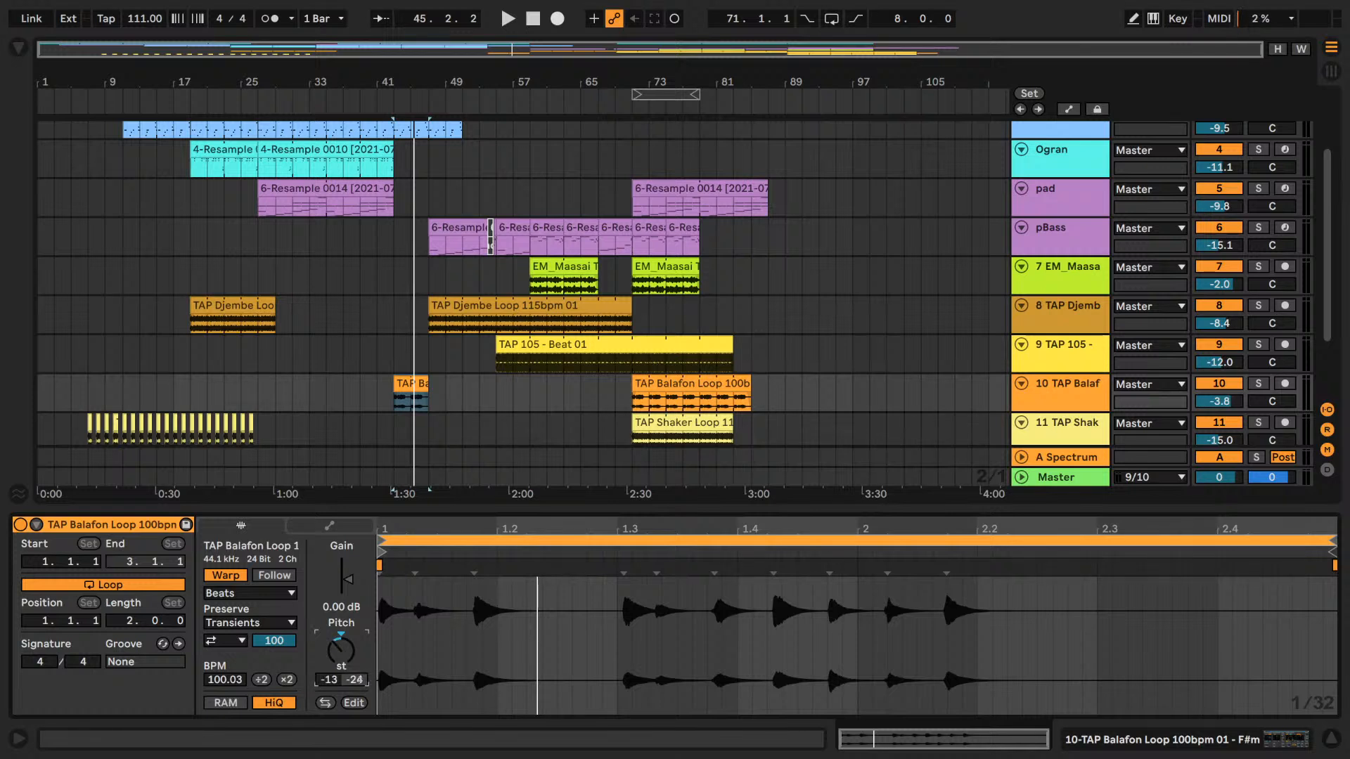
- Reset the Balafon clip's detune to 0 and play the arrangement from bar 43
key("Delete")
left_click(393, 356)
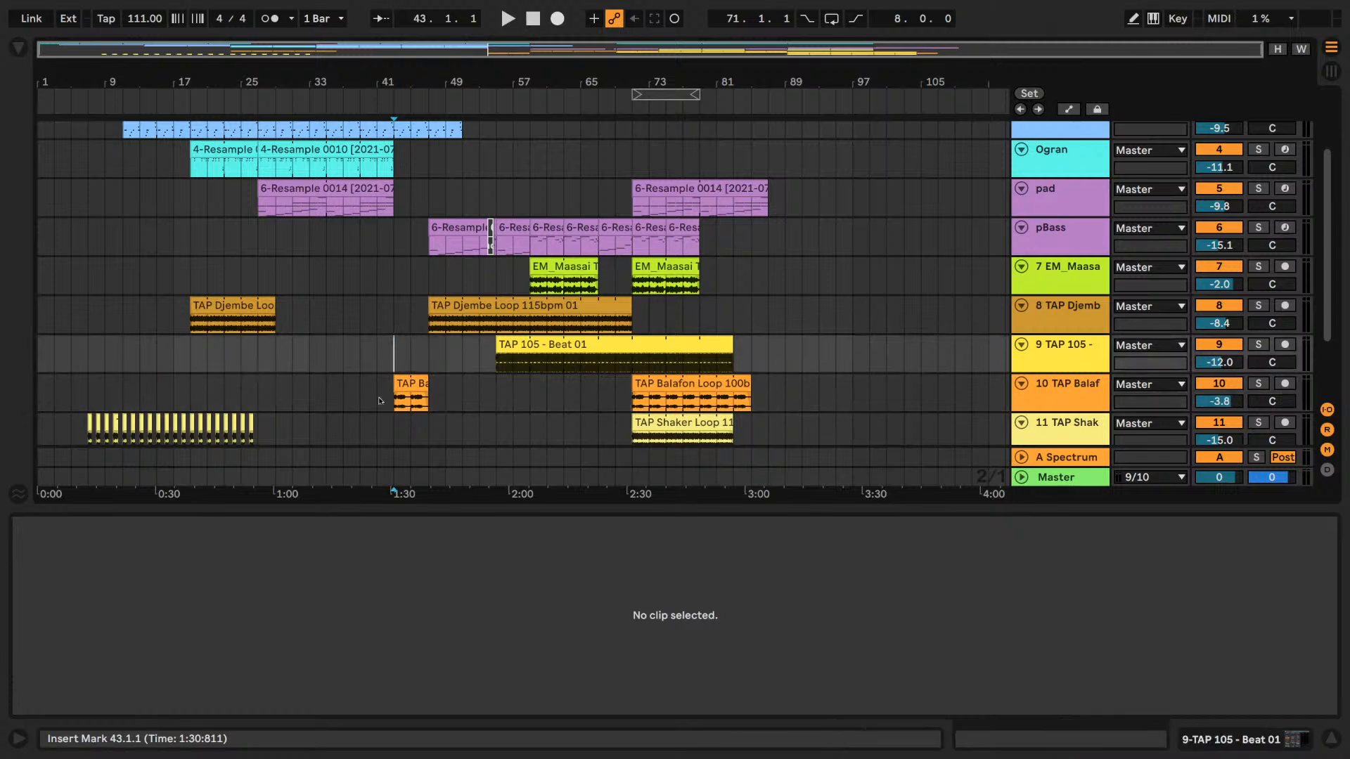
scroll(380, 401, "up", 3)
left_click(392, 269)
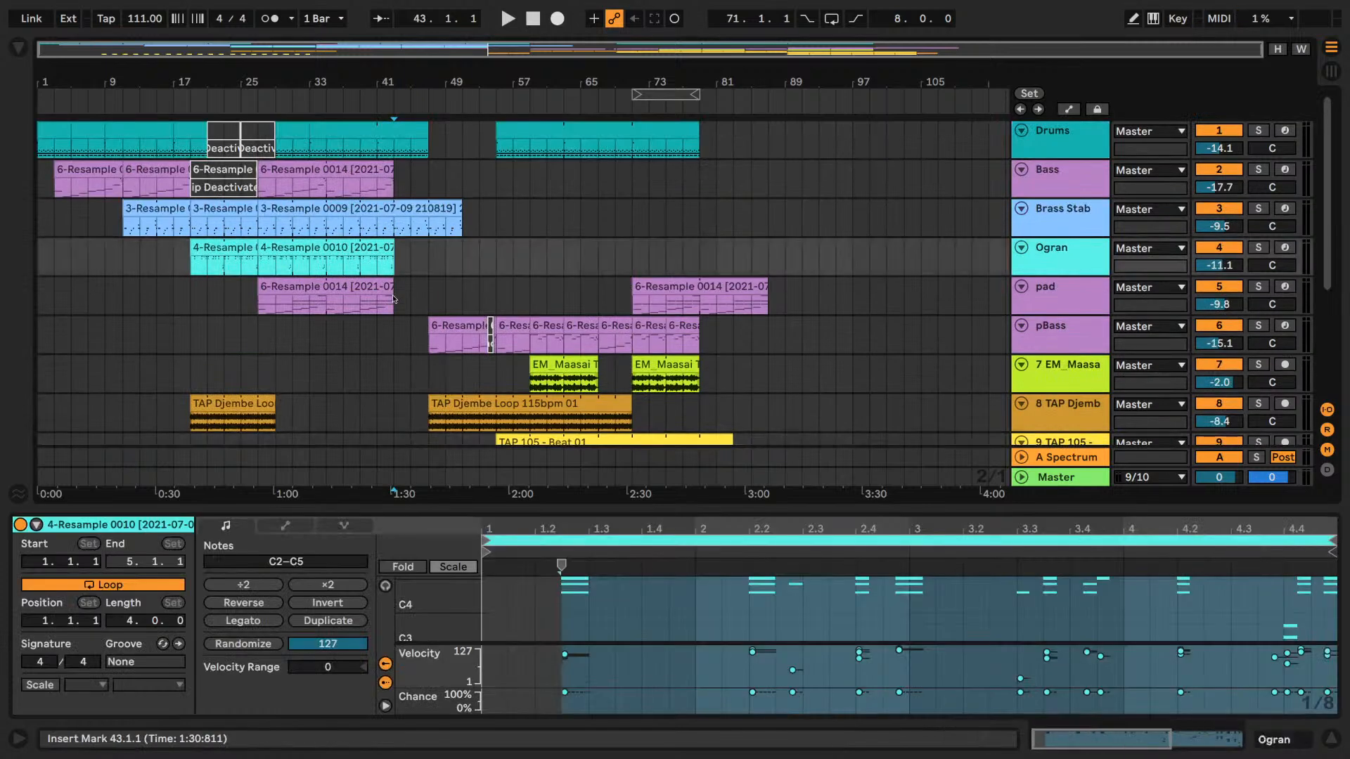
scroll(391, 304, "down", 3)
left_click(395, 325)
key("space")
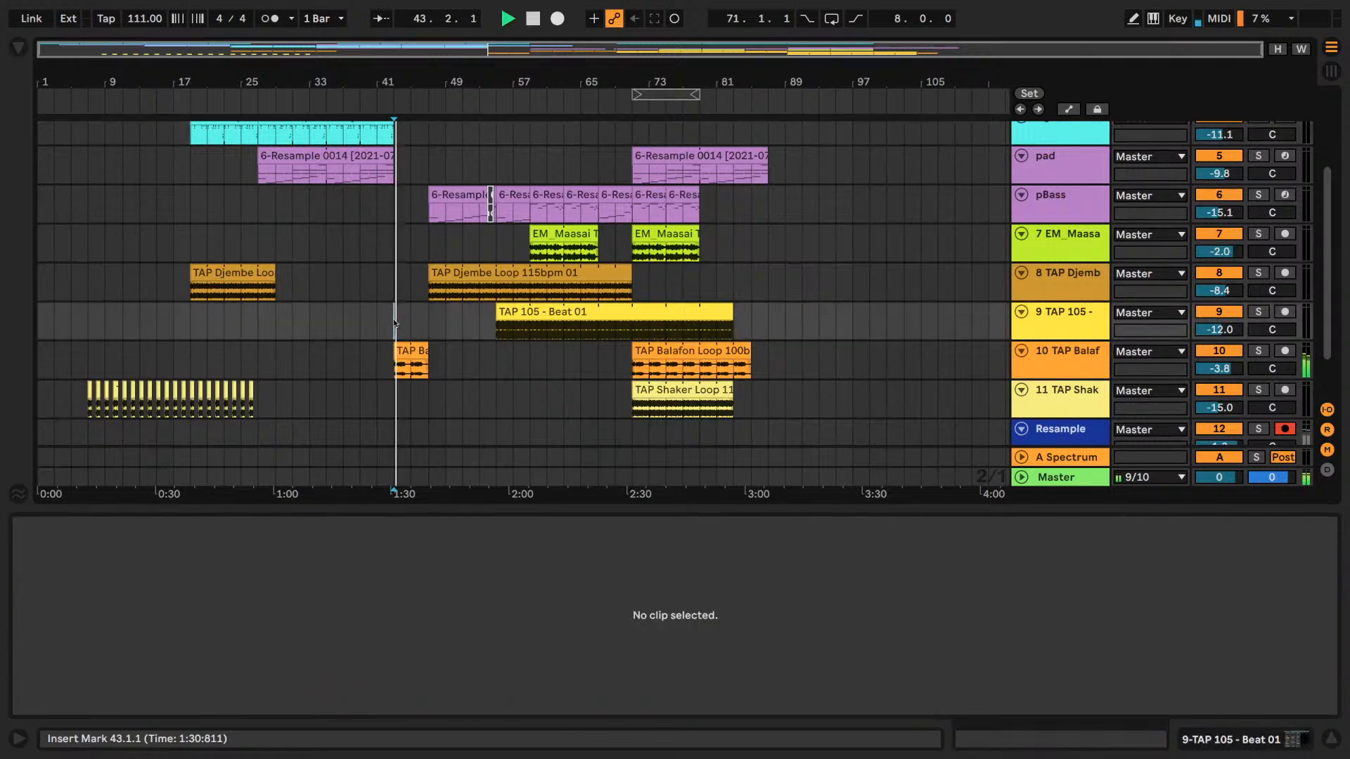
- Play the bar 43 TAP Balafon Loop clip again while lowering its transposition in stages to -11 semitones
left_click(403, 360)
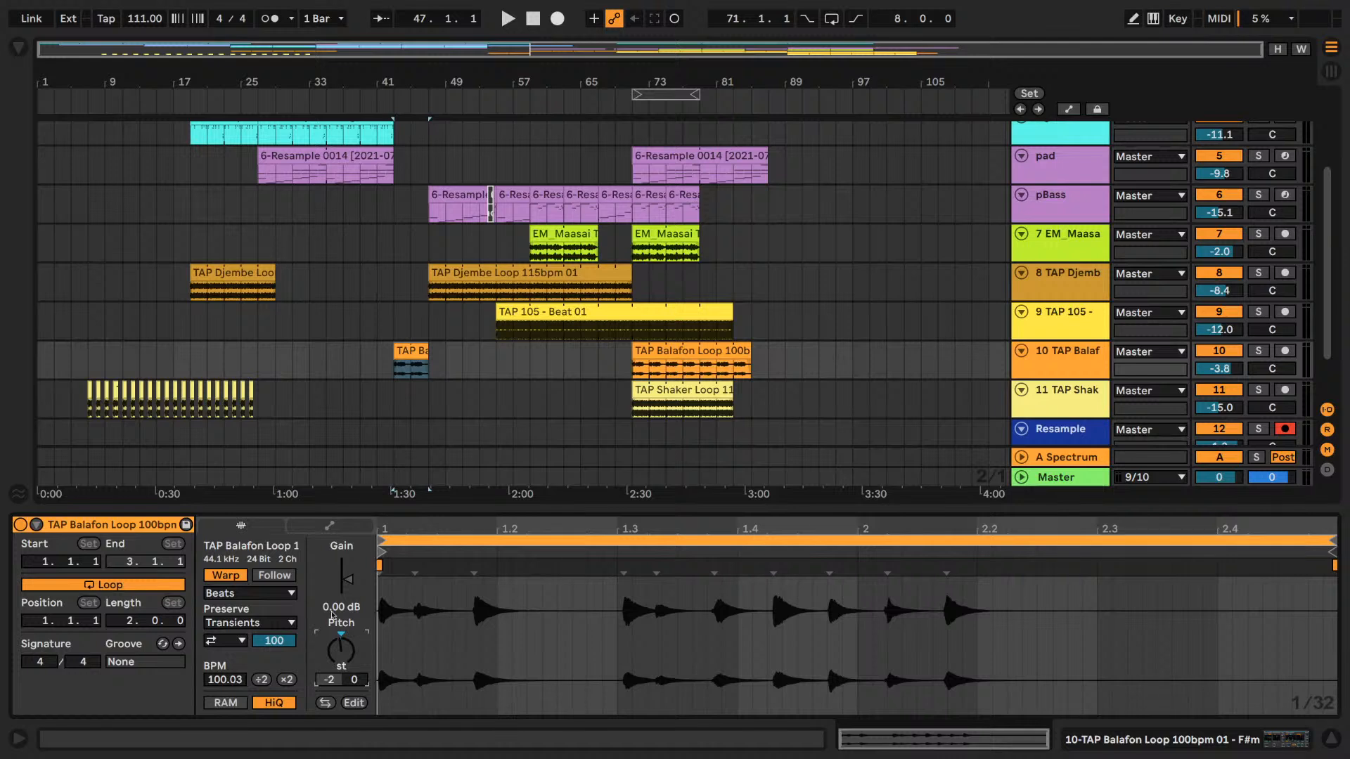
key("space")
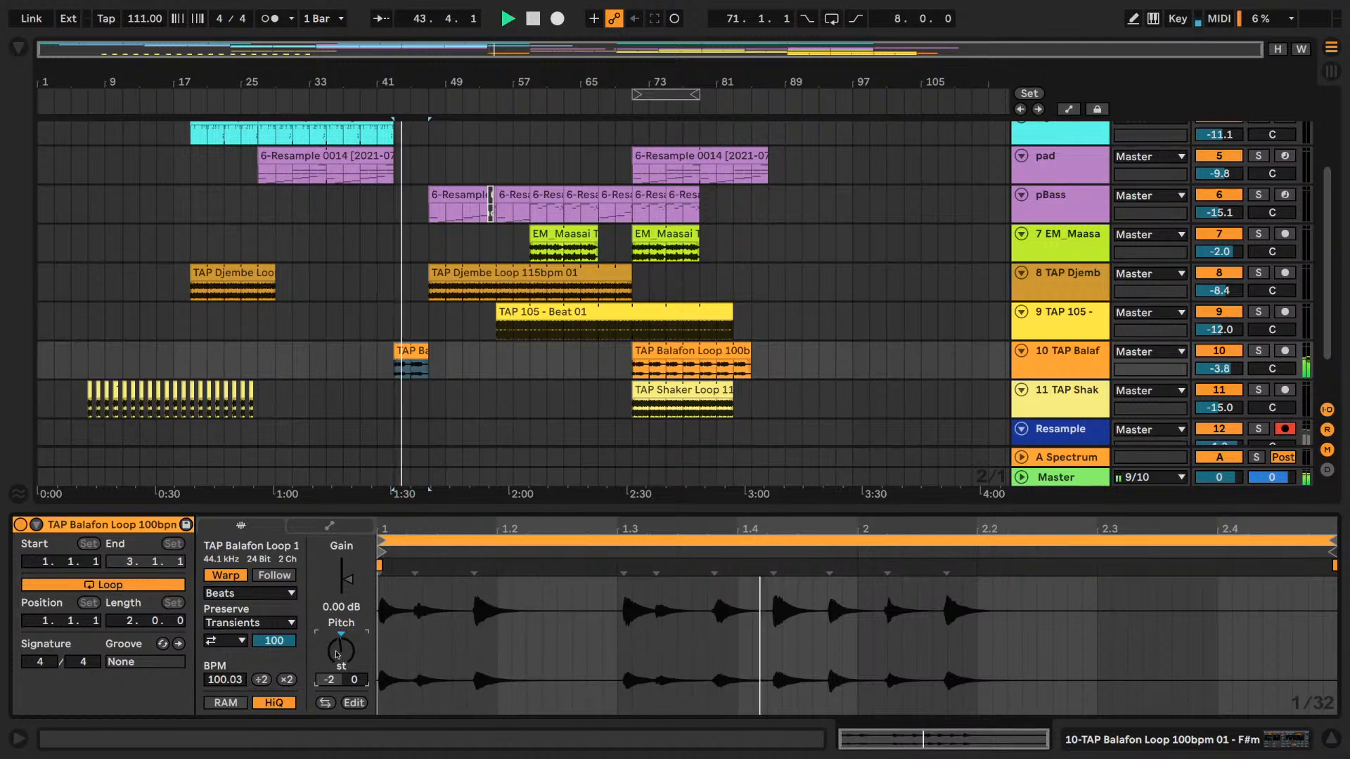
left_click_drag(336, 654, 315, 655)
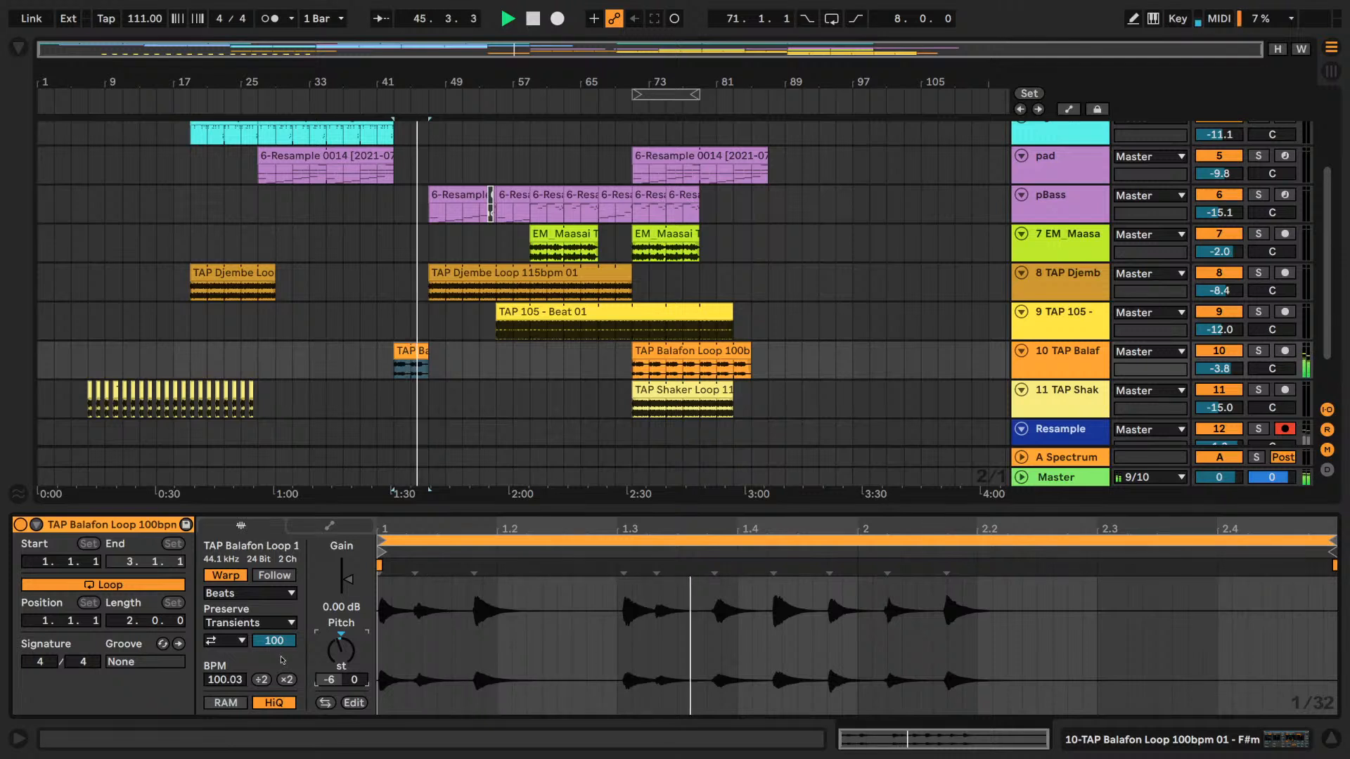
key("Down")
key("Down")
key("Down")
key("Down")
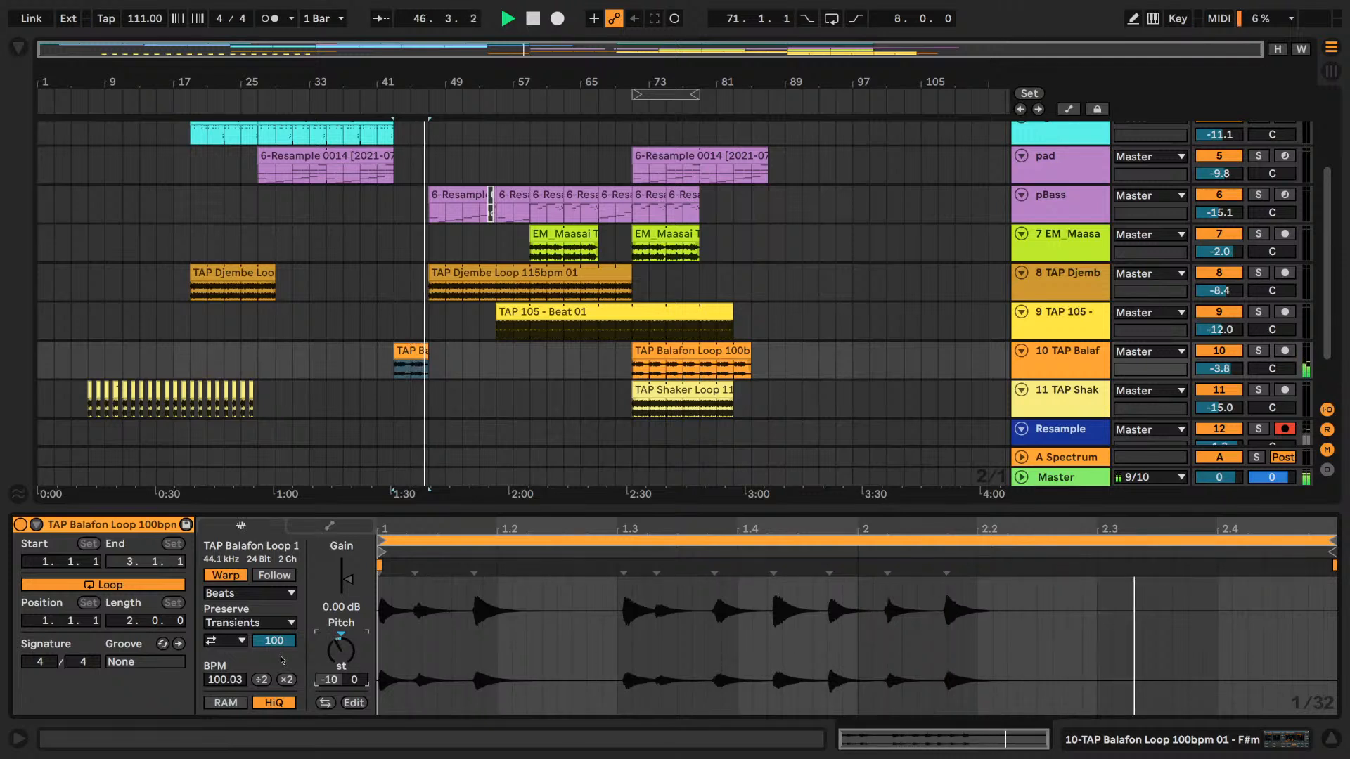
key("Down")
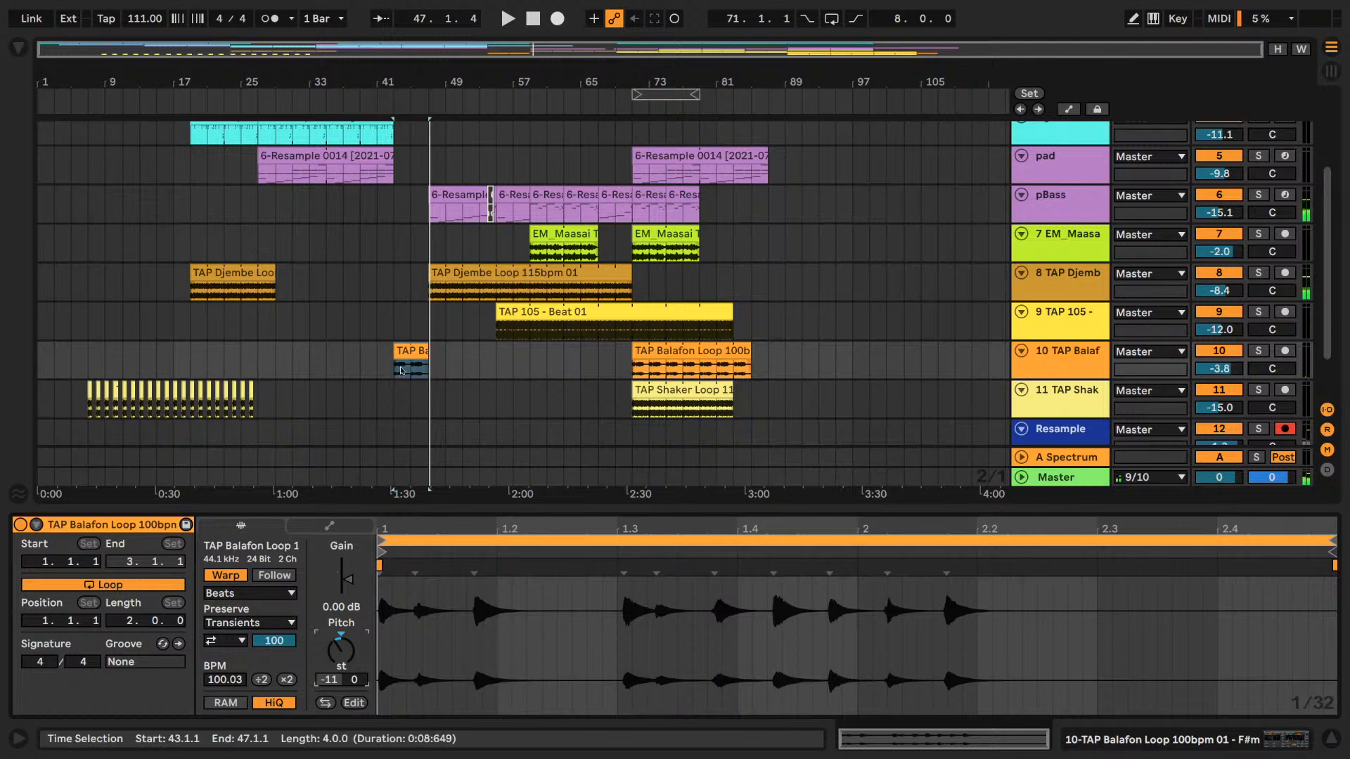
- Loop the arrangement over the bar 43 Balafon clip's four bars and listen to it
left_click(412, 351)
key("ctrl+l")
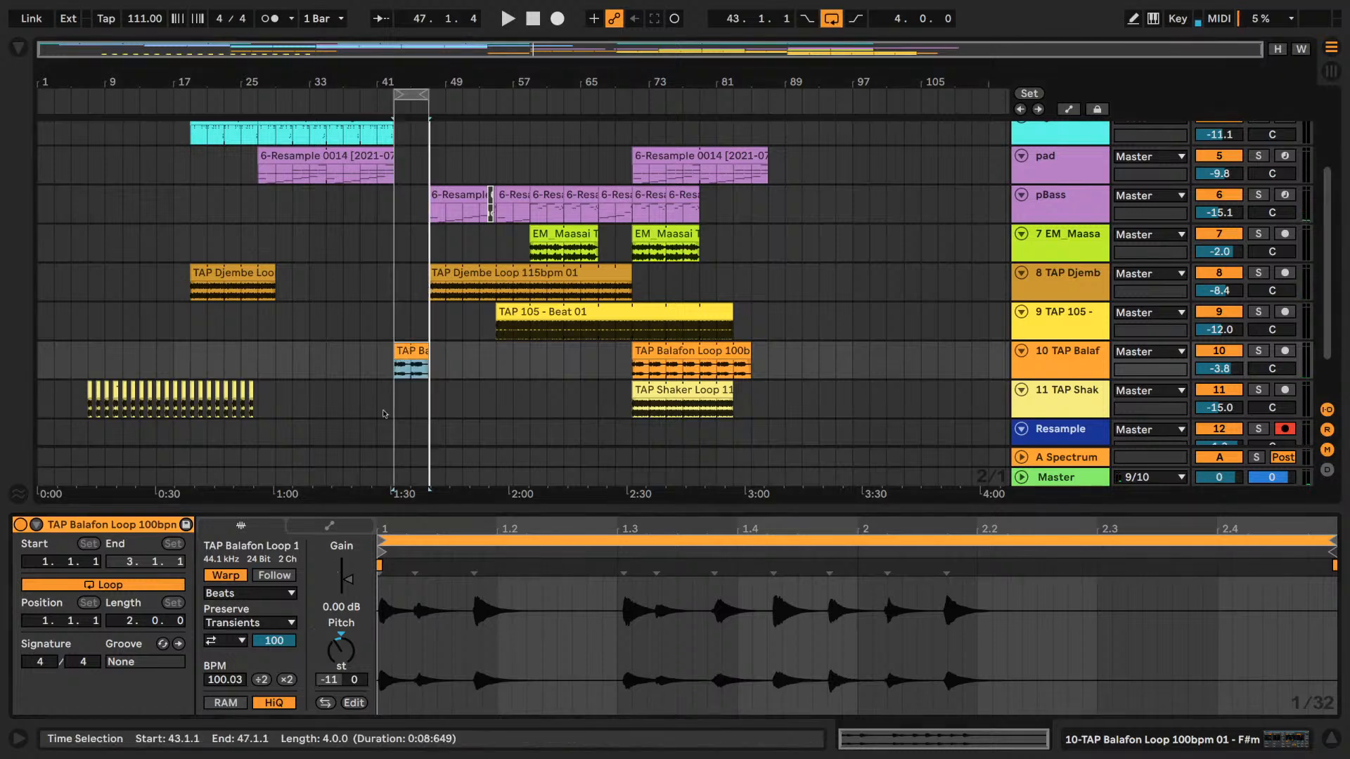
key("space")
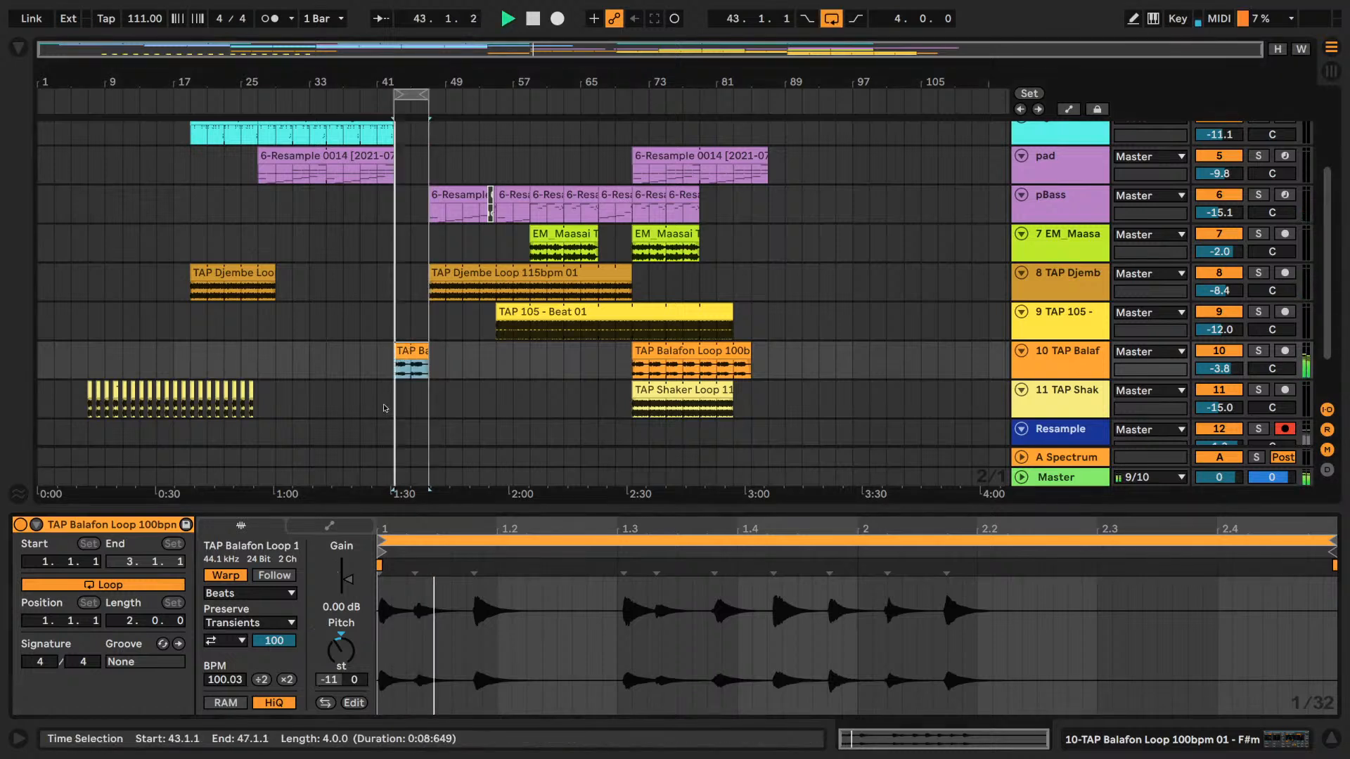
- Try the looping Balafon clip at up to +4 semitones, settle its transposition on -2 and turn off arrangement looping
left_click(341, 636)
left_click_drag(341, 651, 341, 641)
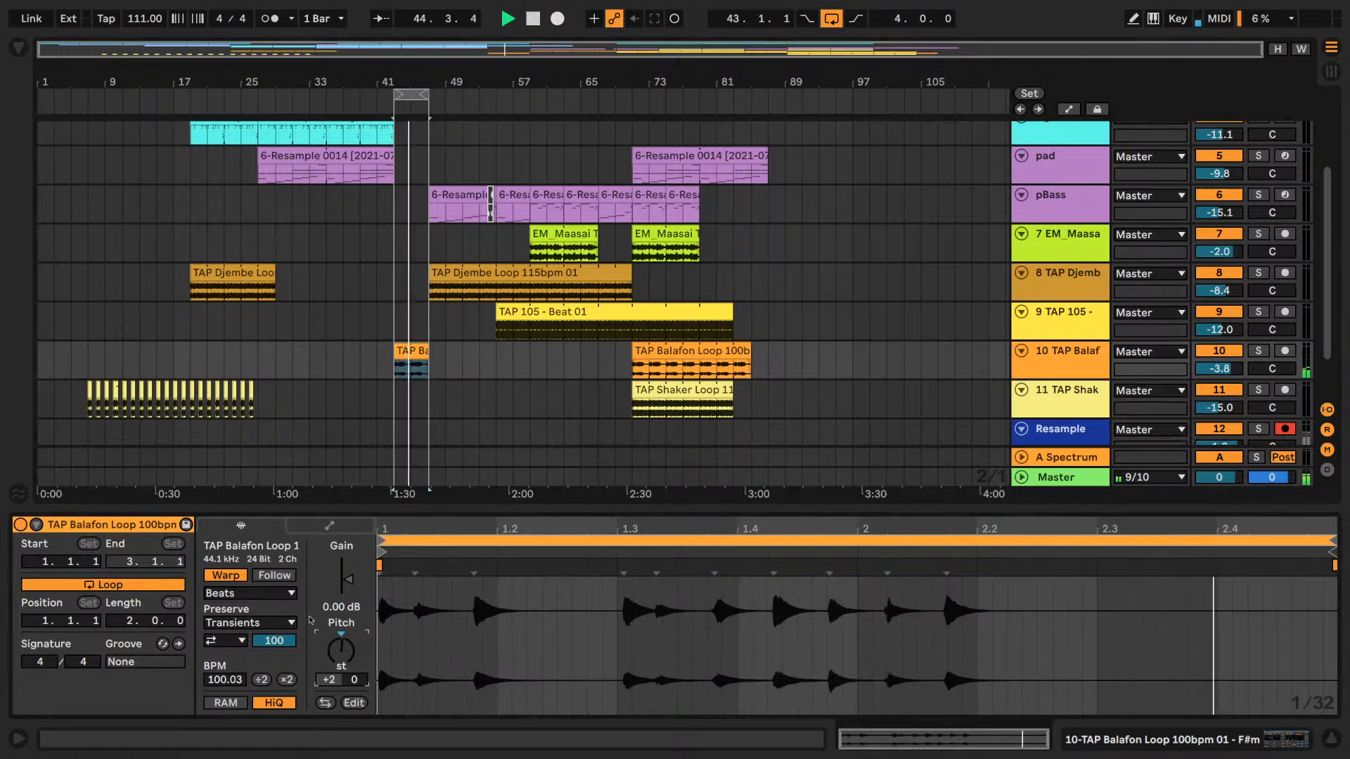
key("Up")
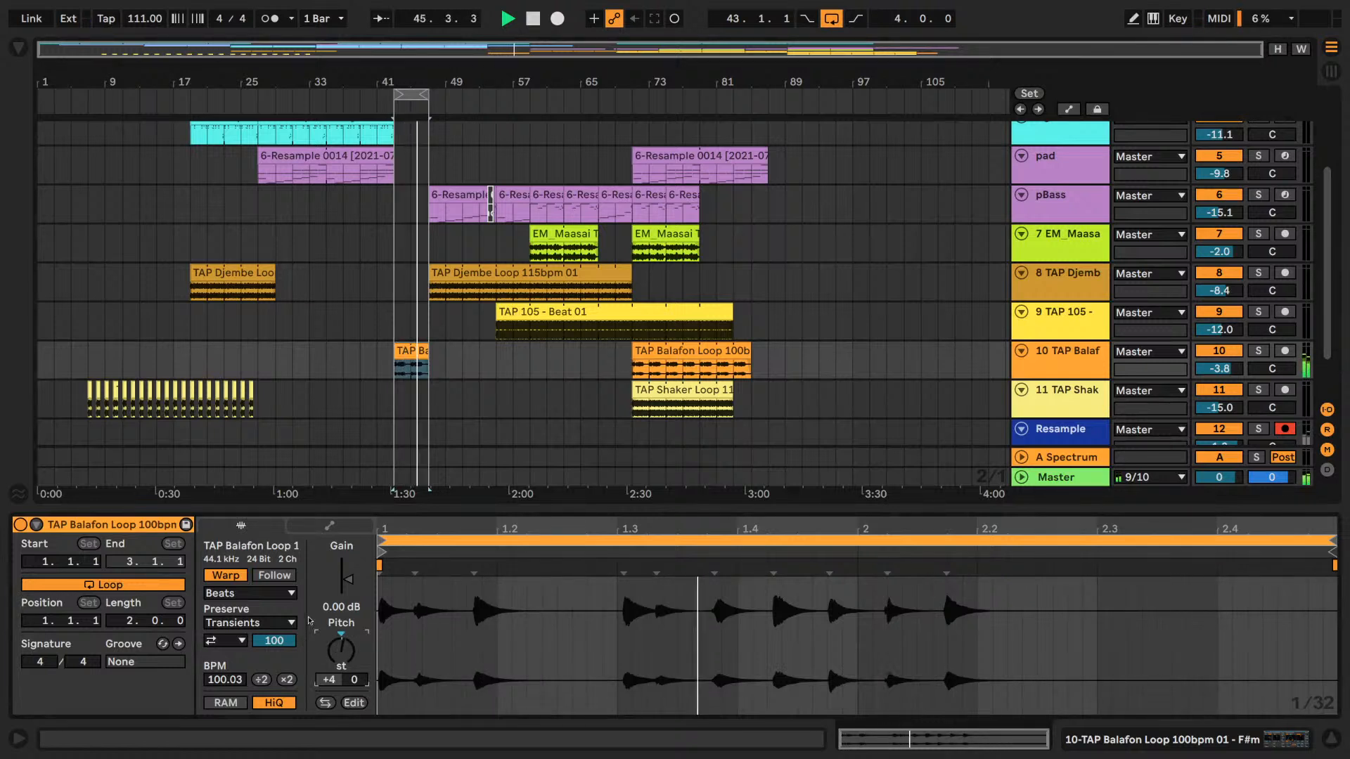
left_click(343, 635)
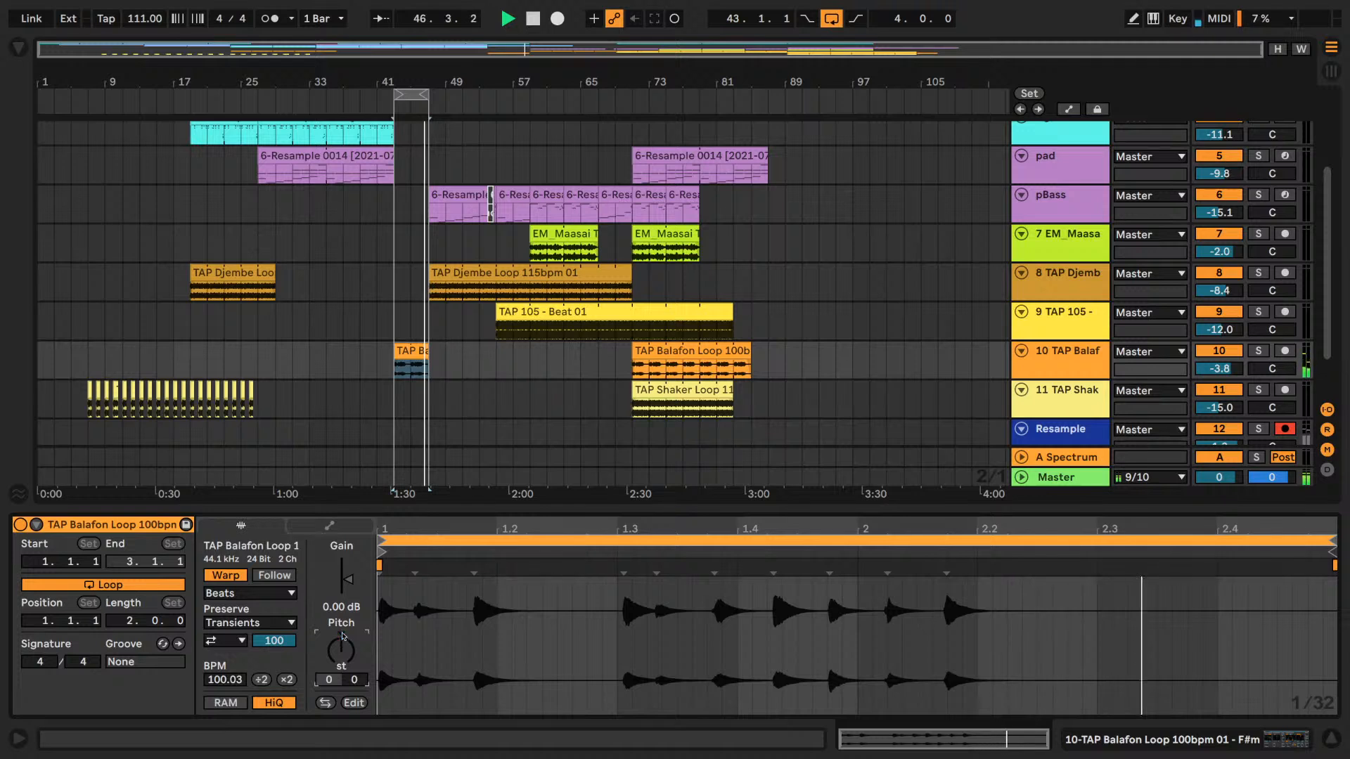
key("Down")
key("Down")
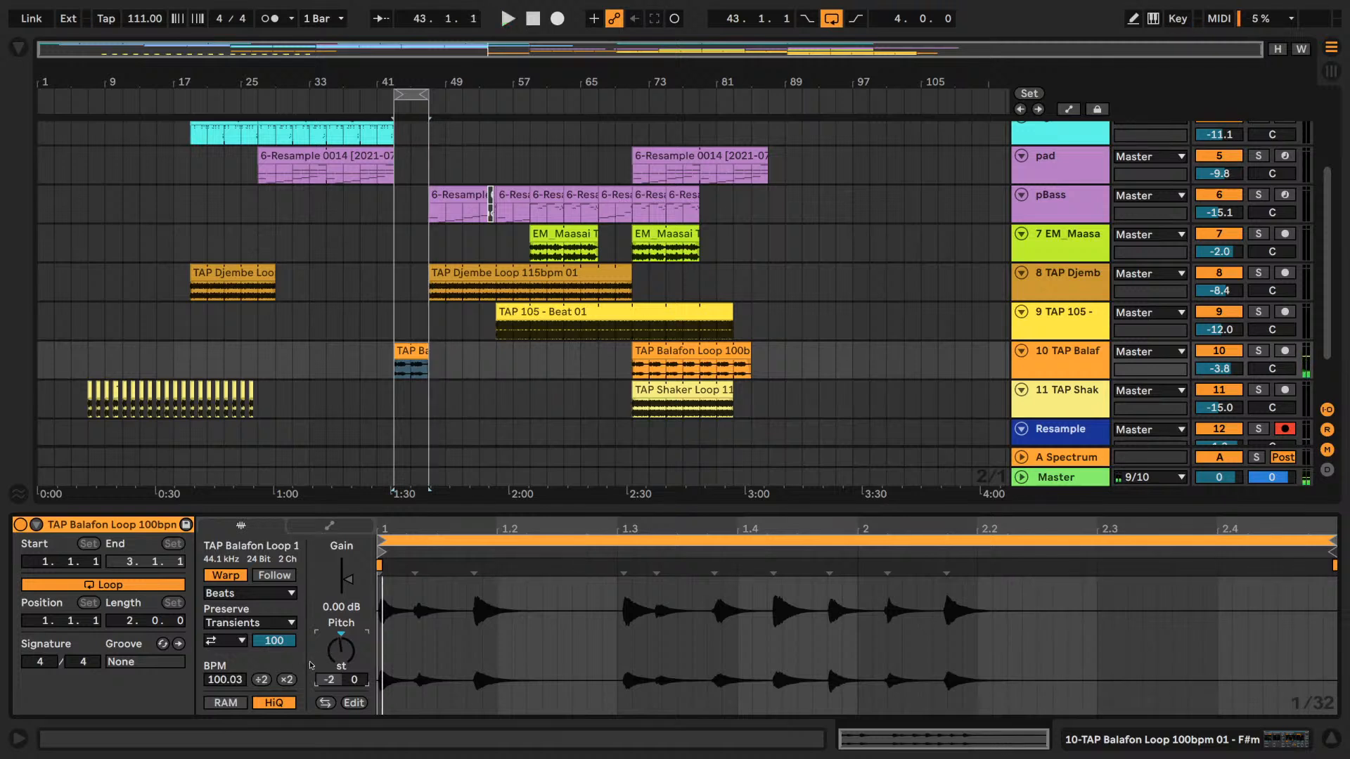
left_click(821, 23)
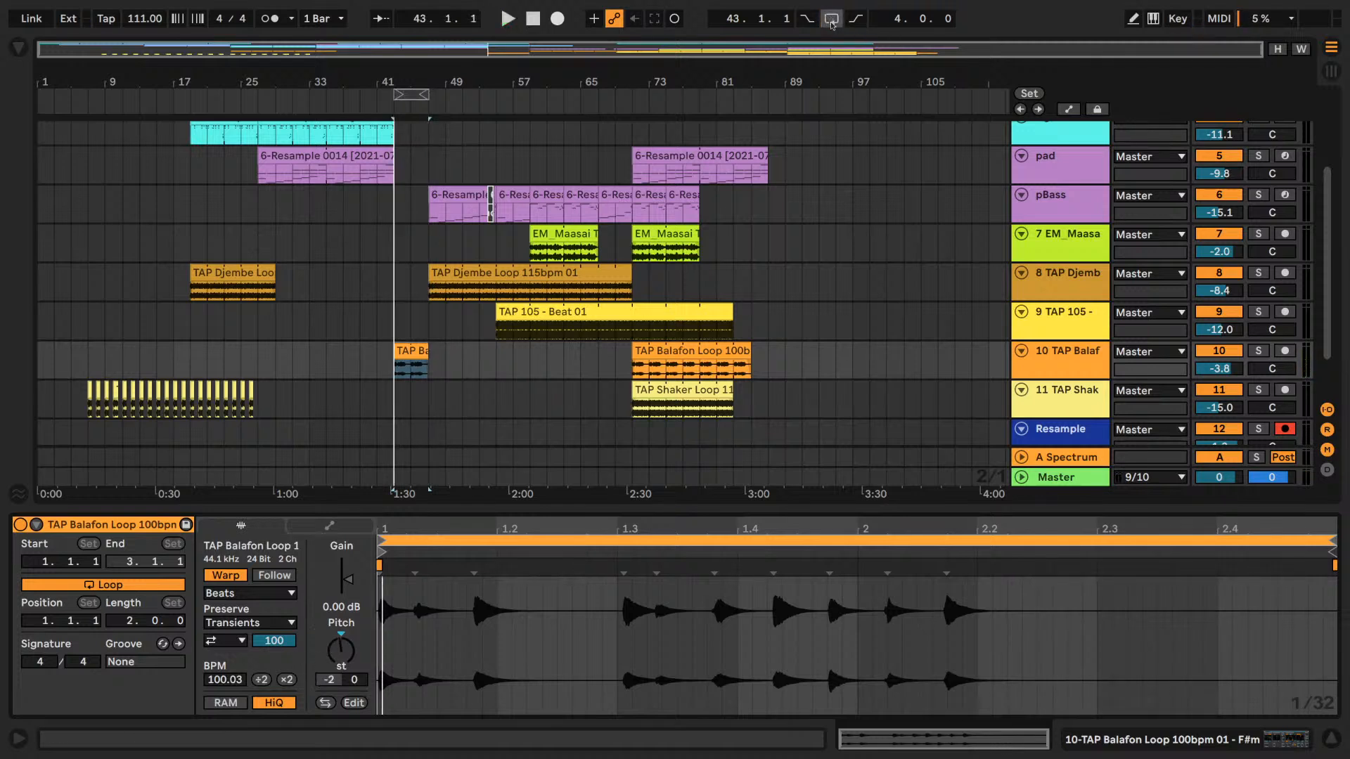
- Loop the arrangement over the EM_Maasai clip at bar 59 and listen to its track soloed
left_click(423, 324)
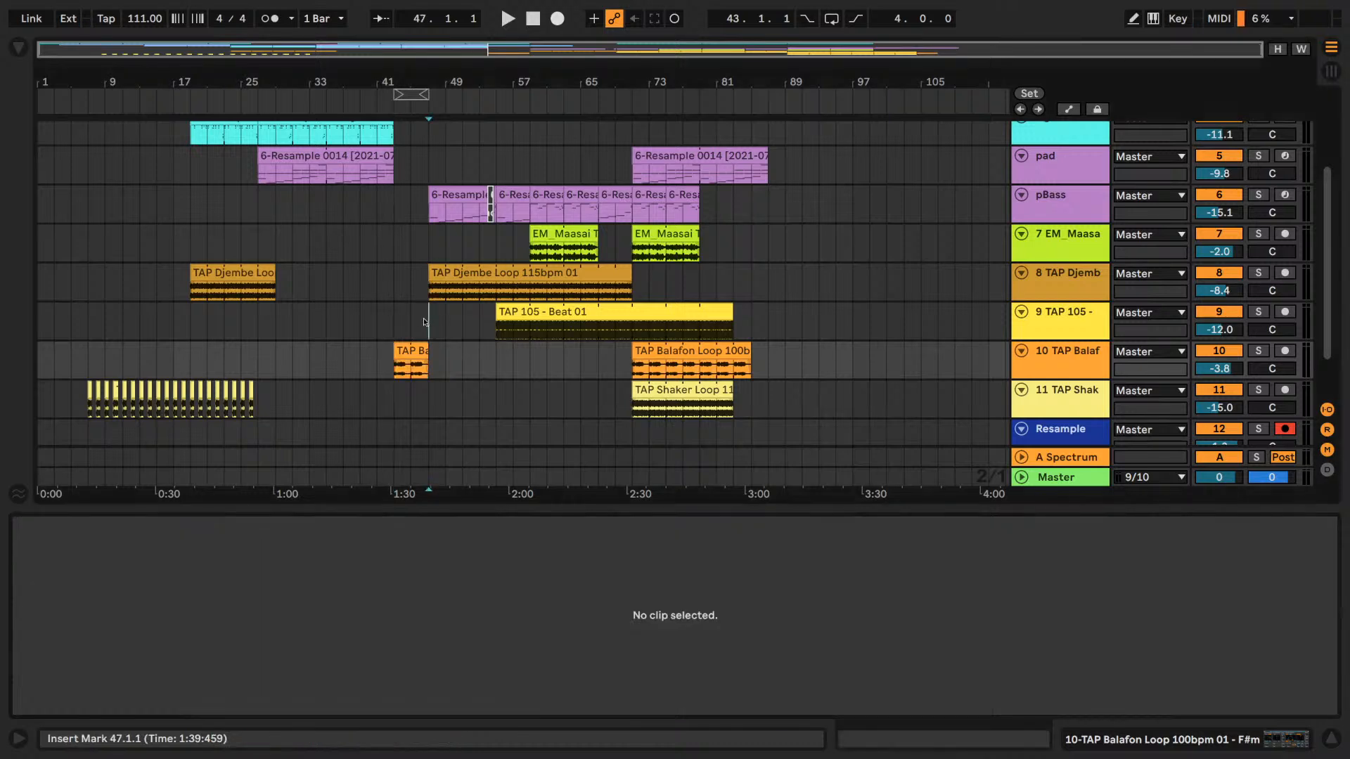
left_click(566, 234)
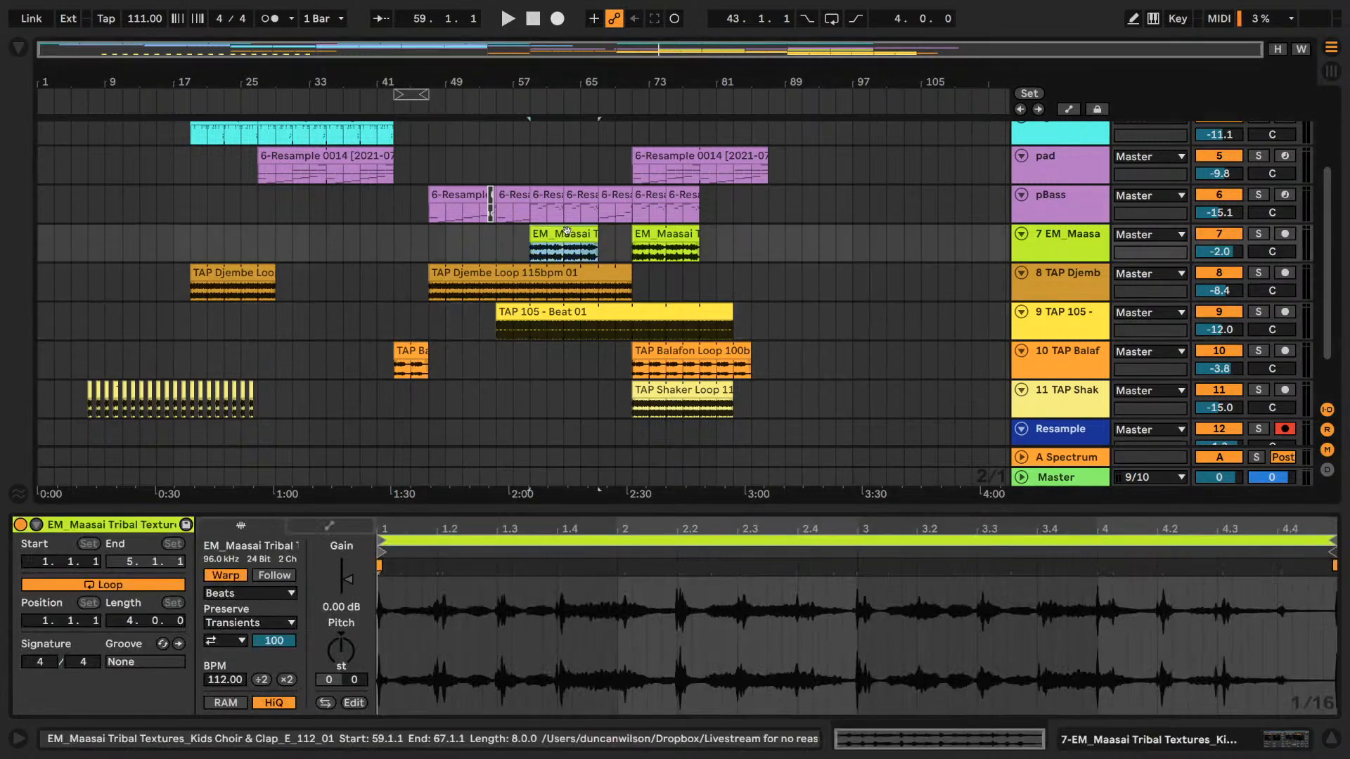
key("super+l")
left_click(1258, 234)
key("space")
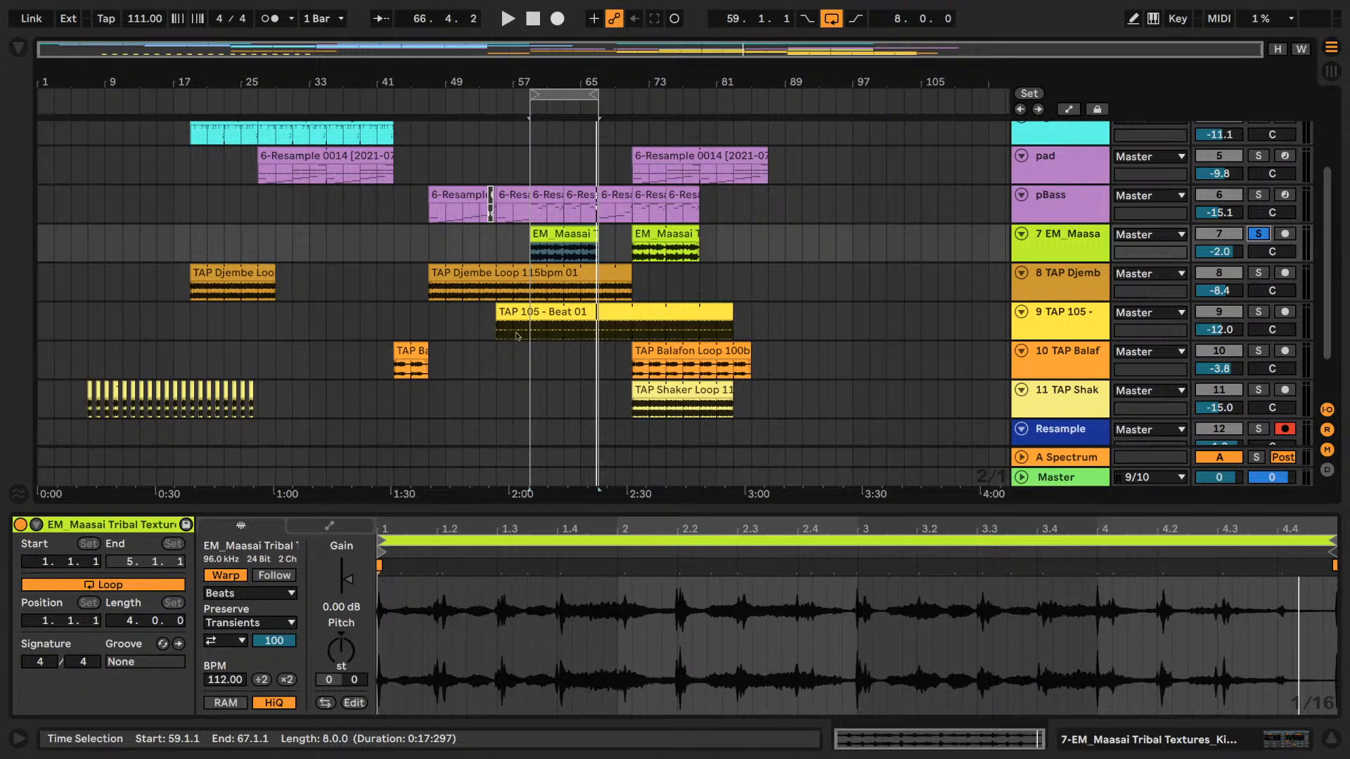
key("space")
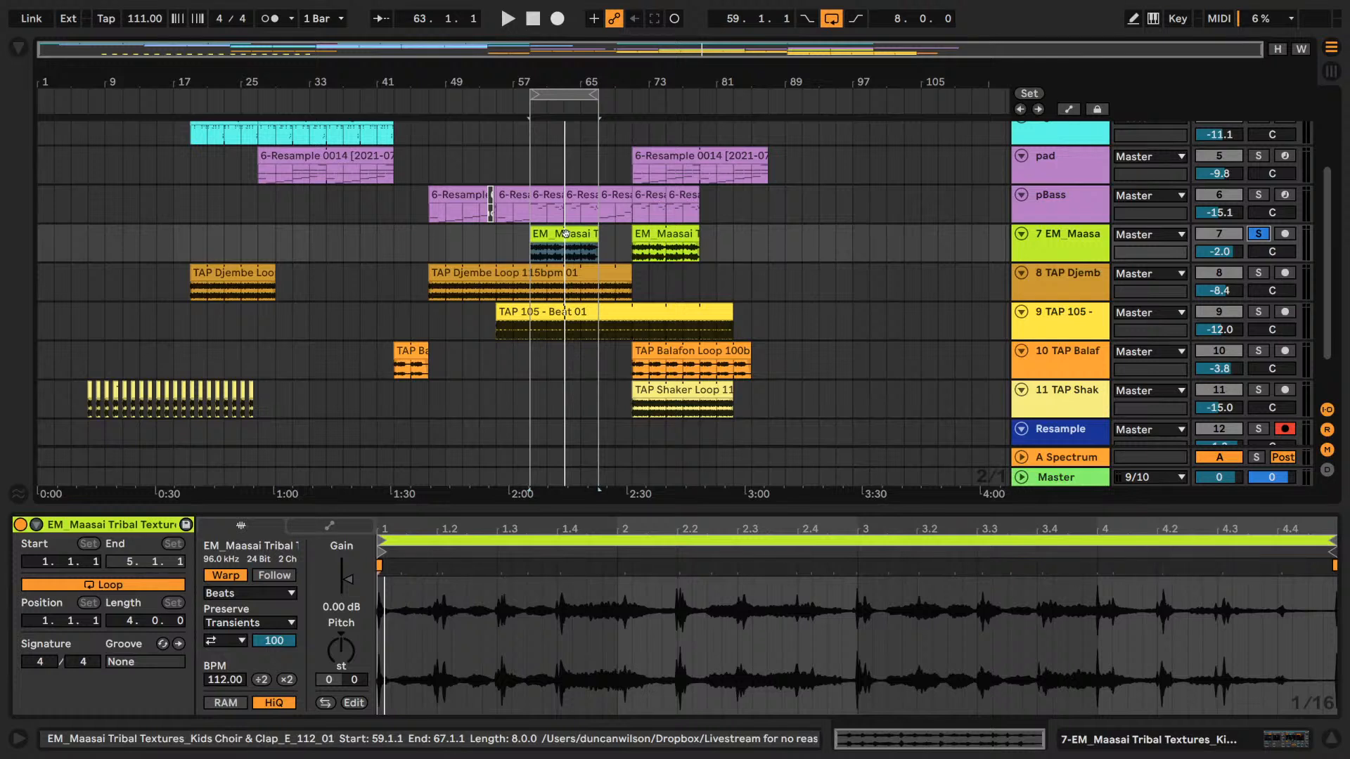
left_click_drag(428, 246, 784, 464)
left_click(737, 223)
scroll(735, 253, "up", 3)
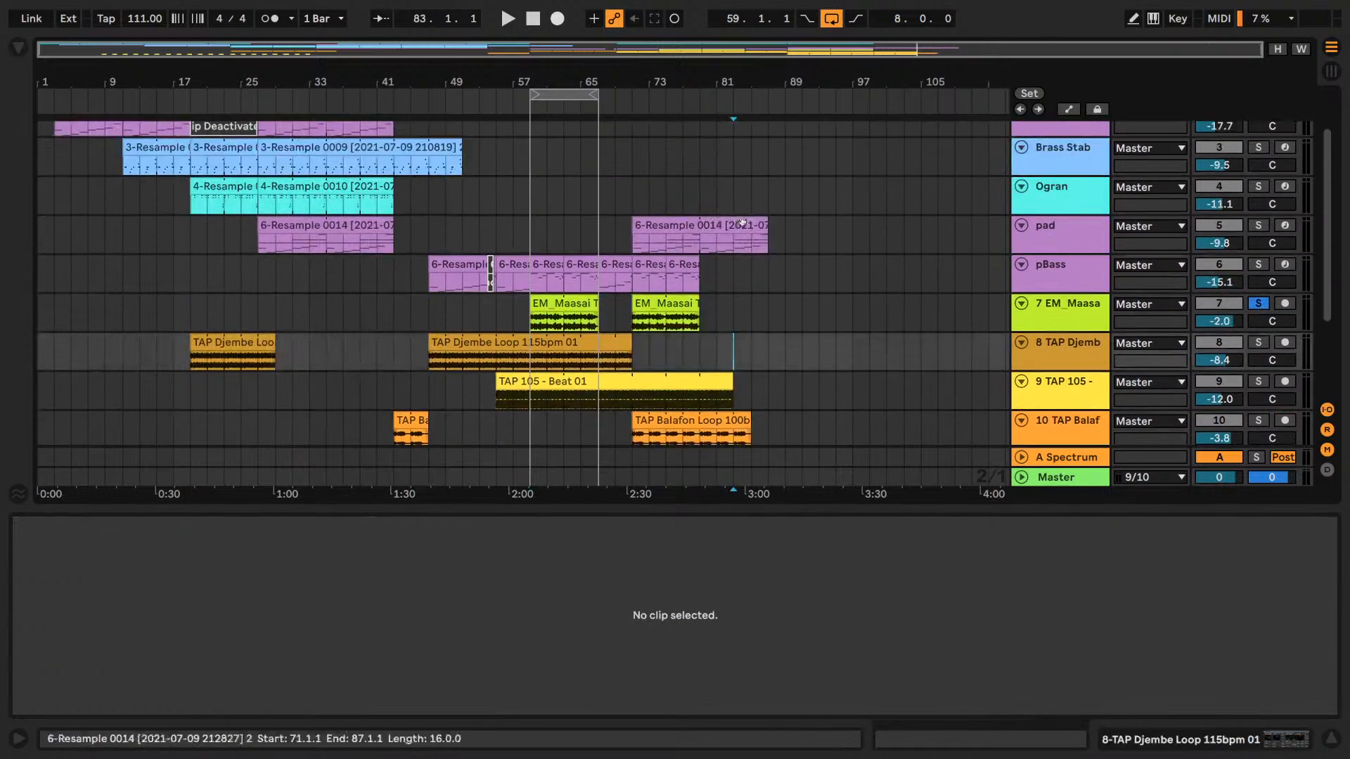
left_click(732, 286)
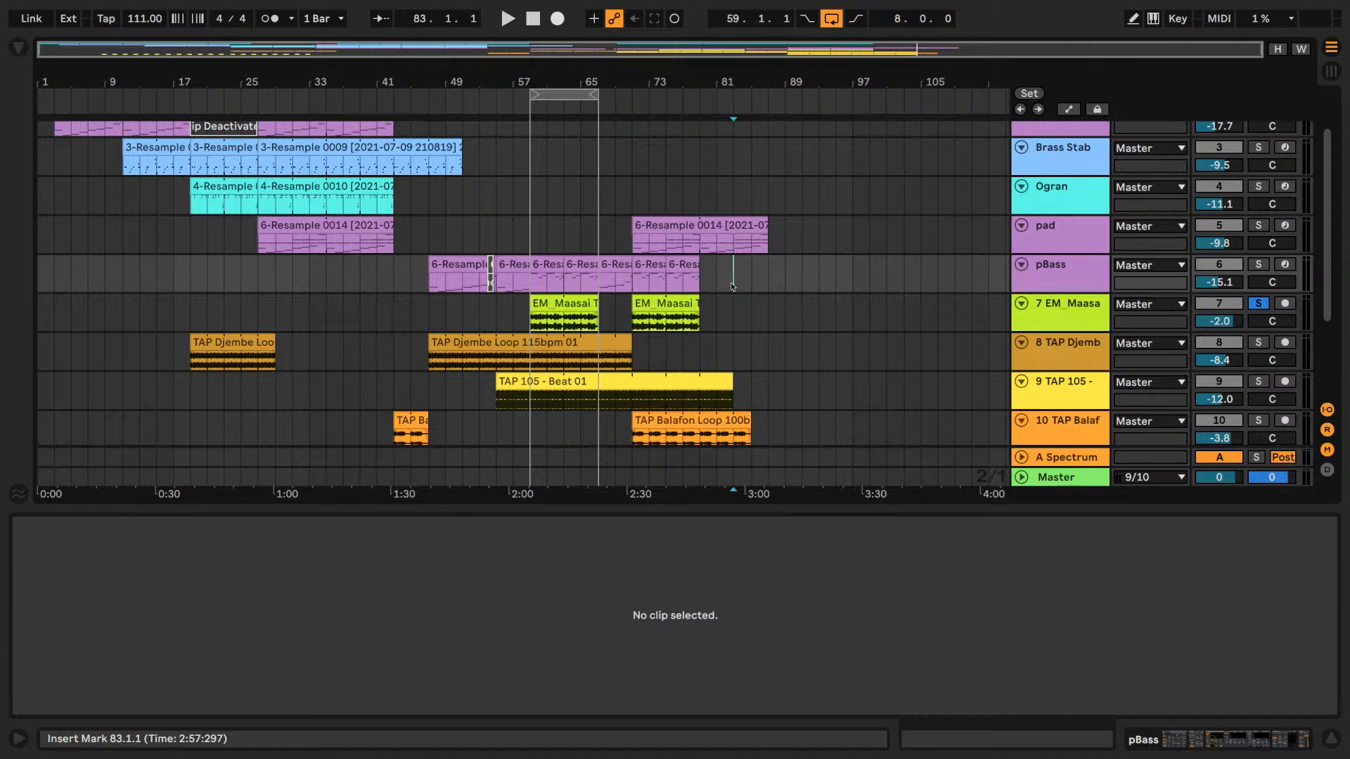
scroll(527, 351, "down", 1)
- Solo the TAP 105 - Beat 01 track and play the loop, adding the EM_Maasai and TAP Djembe tracks to the solo
left_click(598, 325)
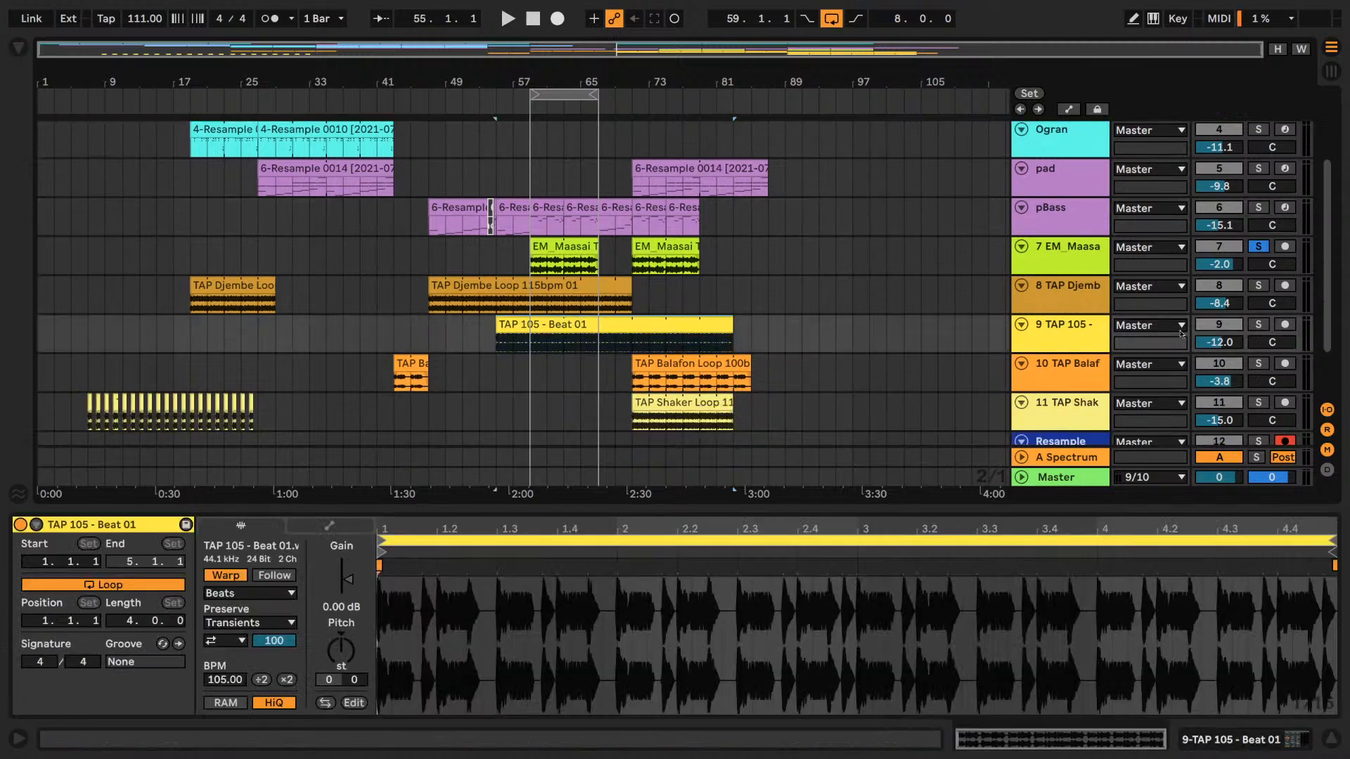
left_click(1259, 326)
key("space")
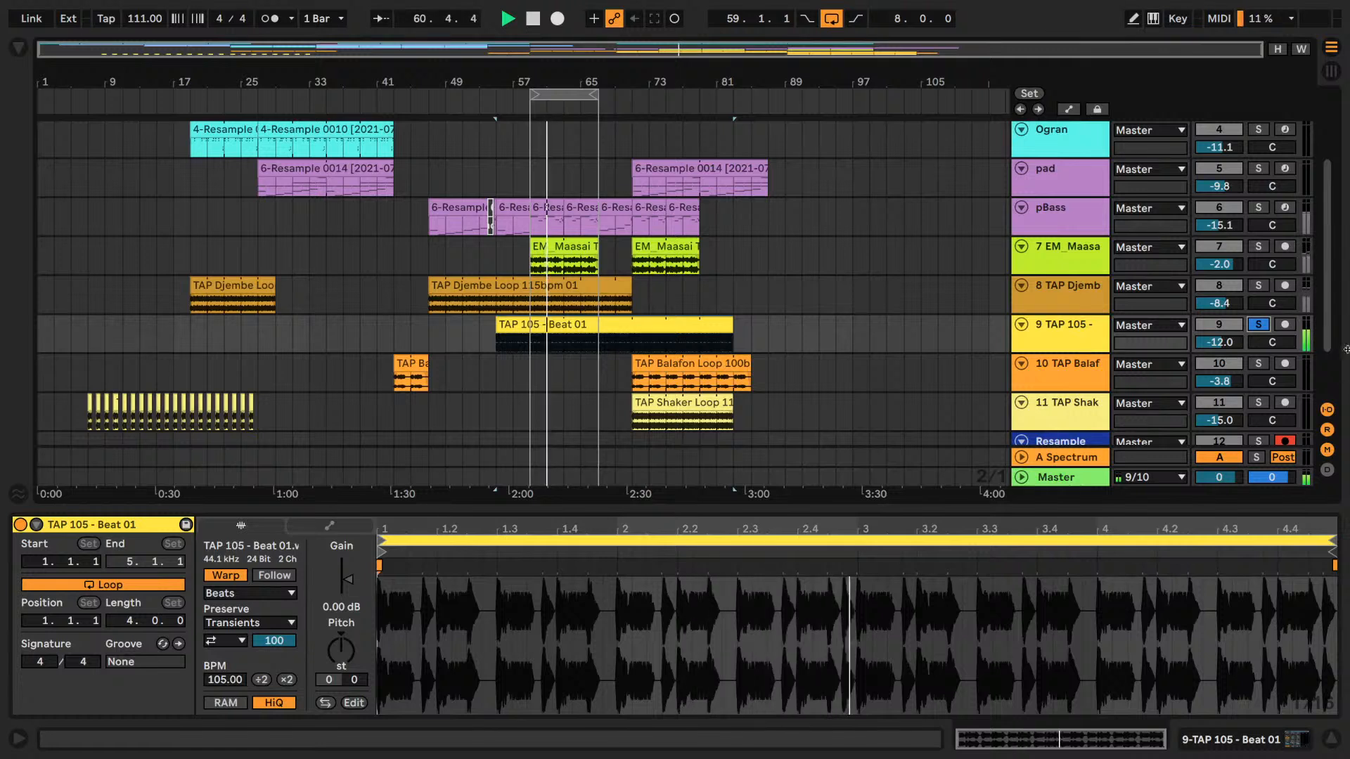
left_click(1259, 247)
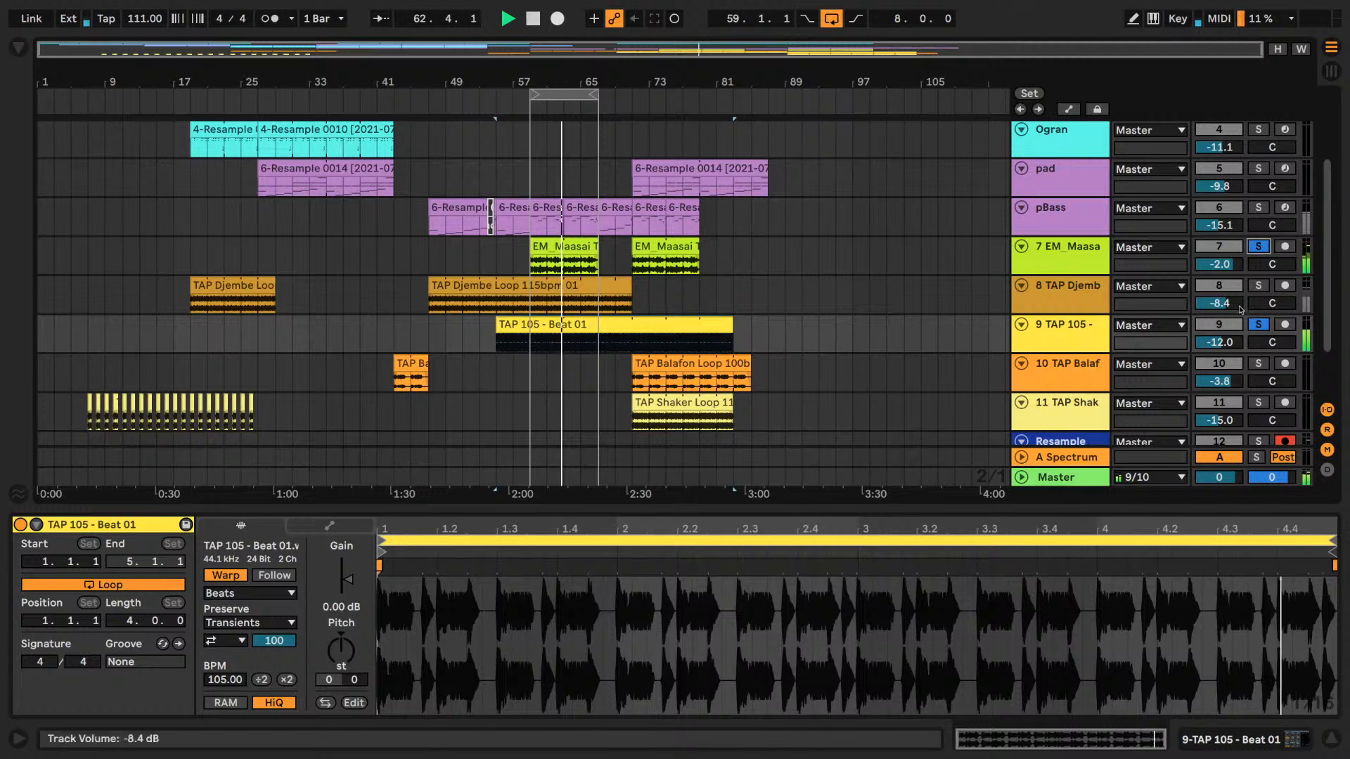
left_click(1258, 285)
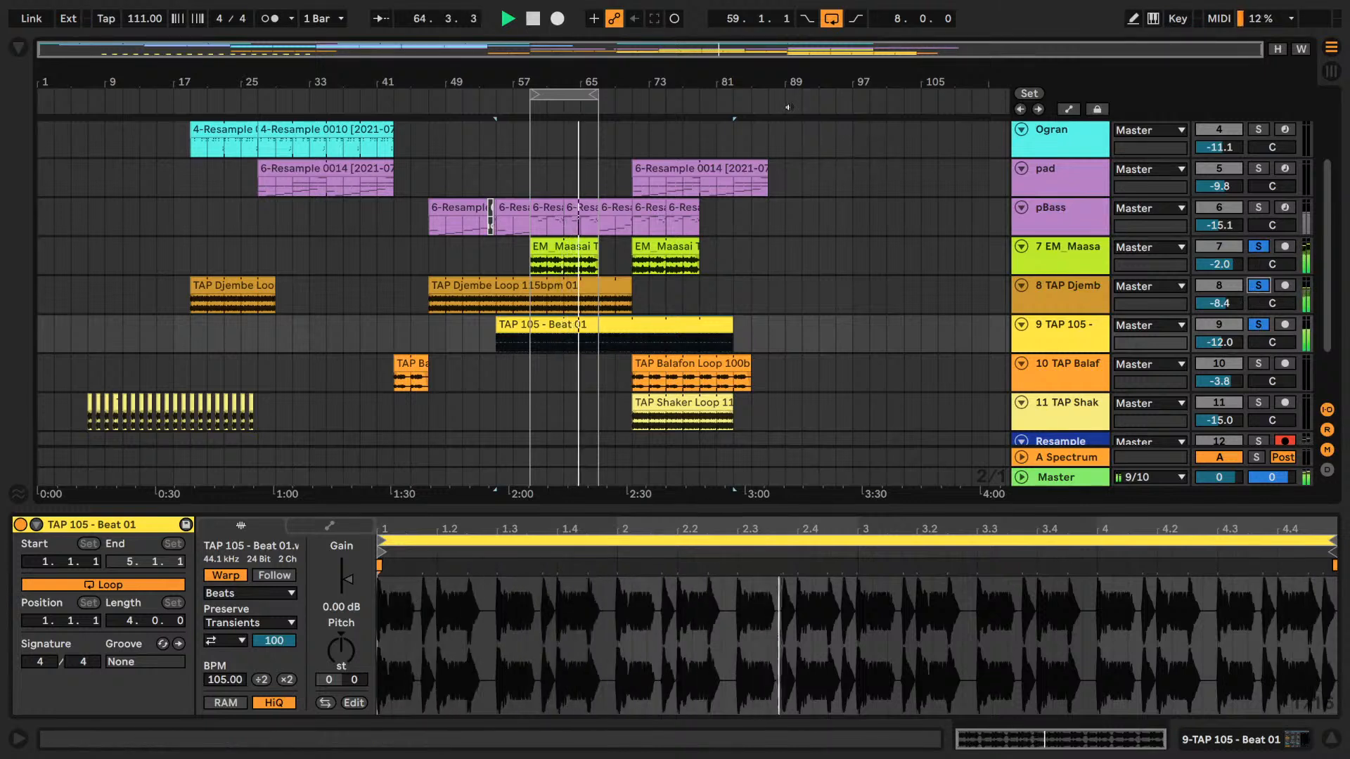
key("space")
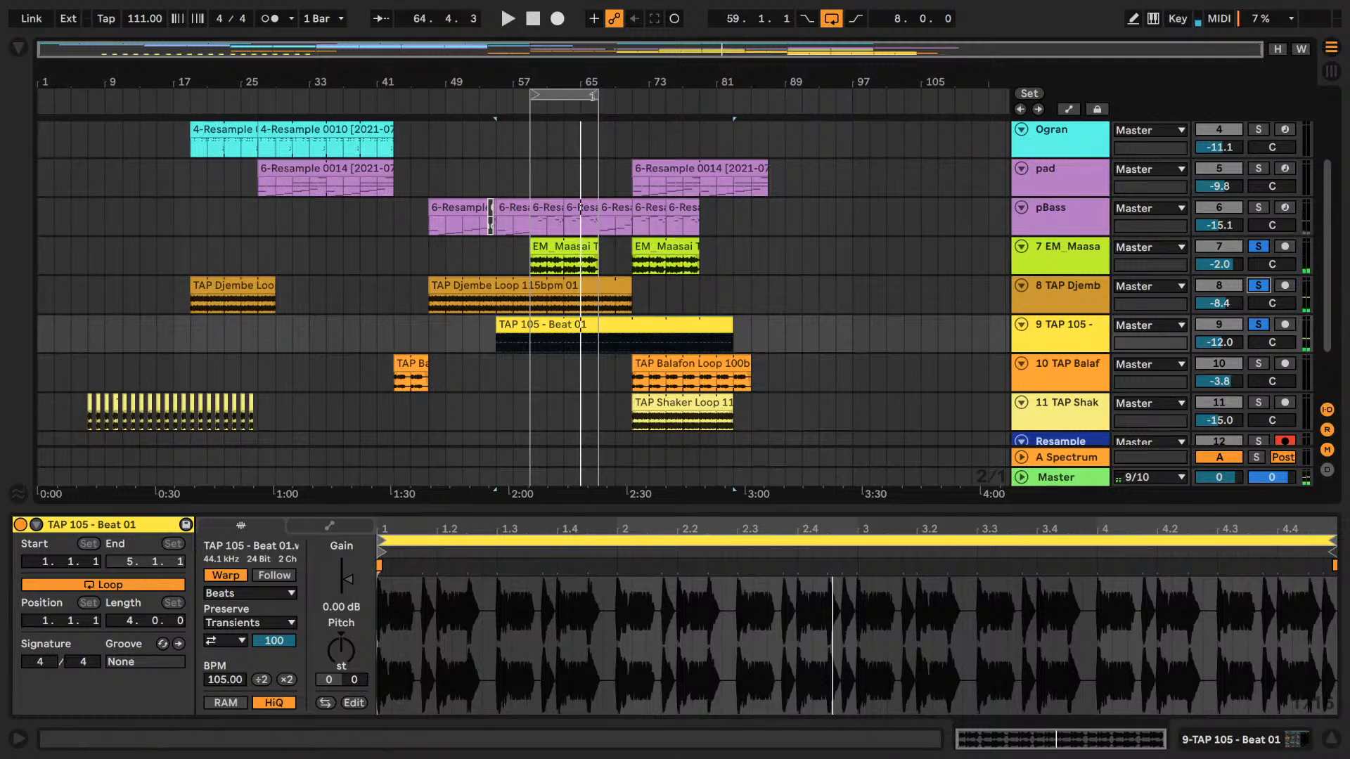
- Extend the arrangement loop's end to bar 89 and add the TAP Balafon and TAP Shaker tracks to the soloed group
left_click_drag(593, 96, 785, 96)
scroll(703, 291, "down", 2)
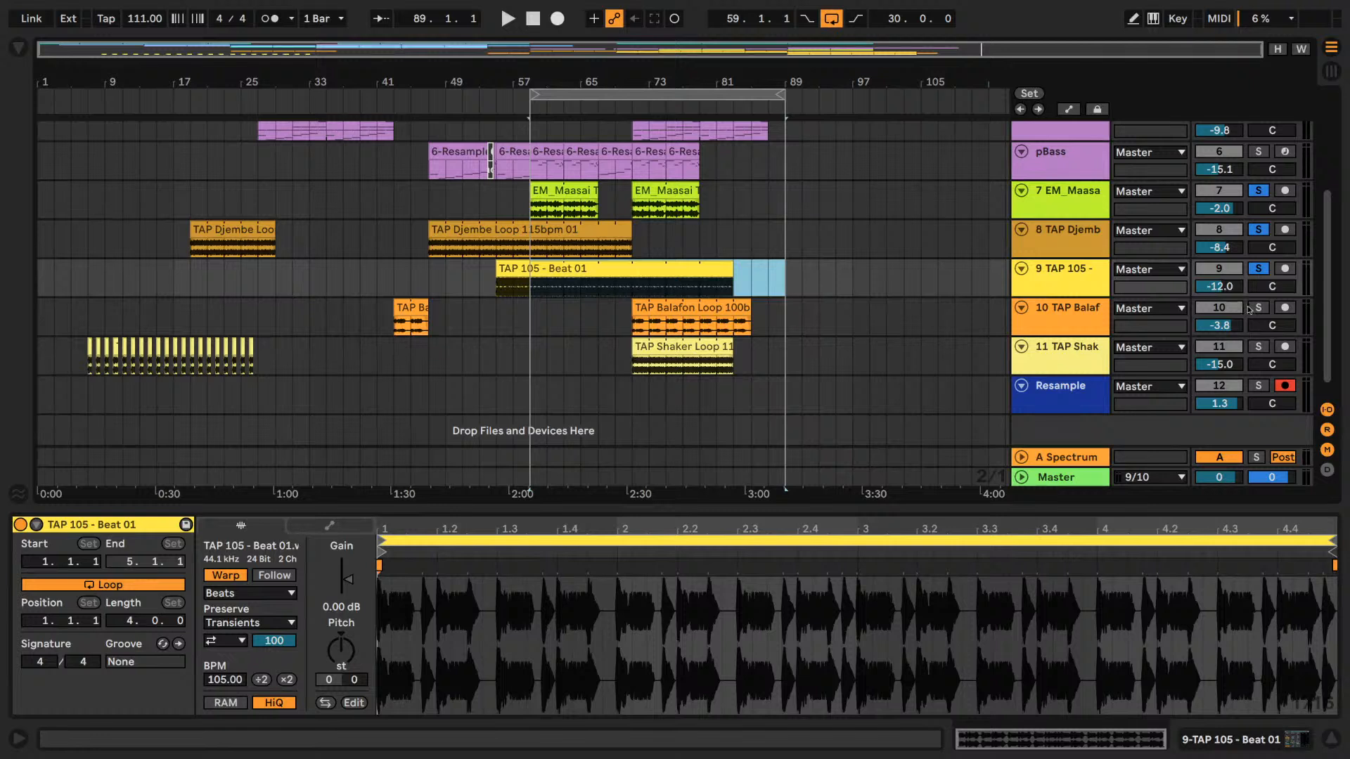
left_click(1258, 308)
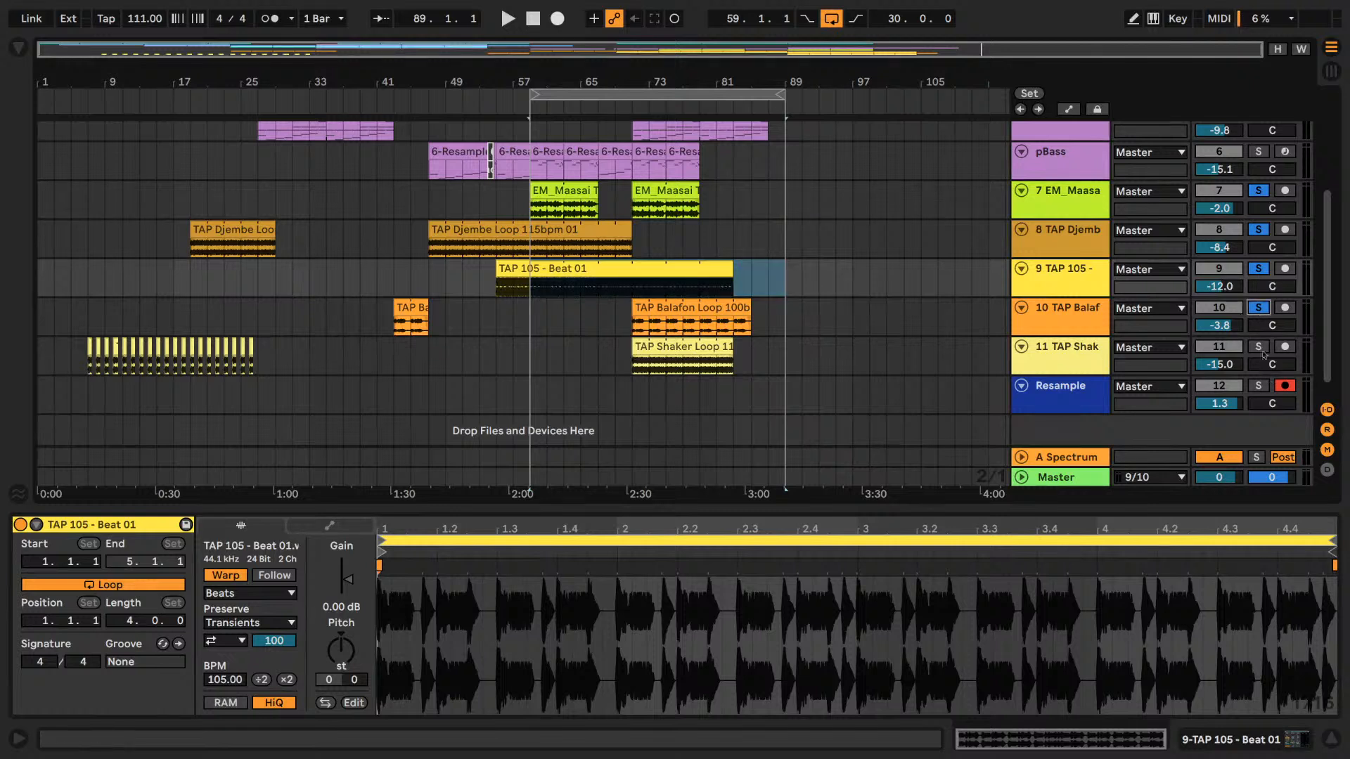
scroll(814, 249, "up", 3)
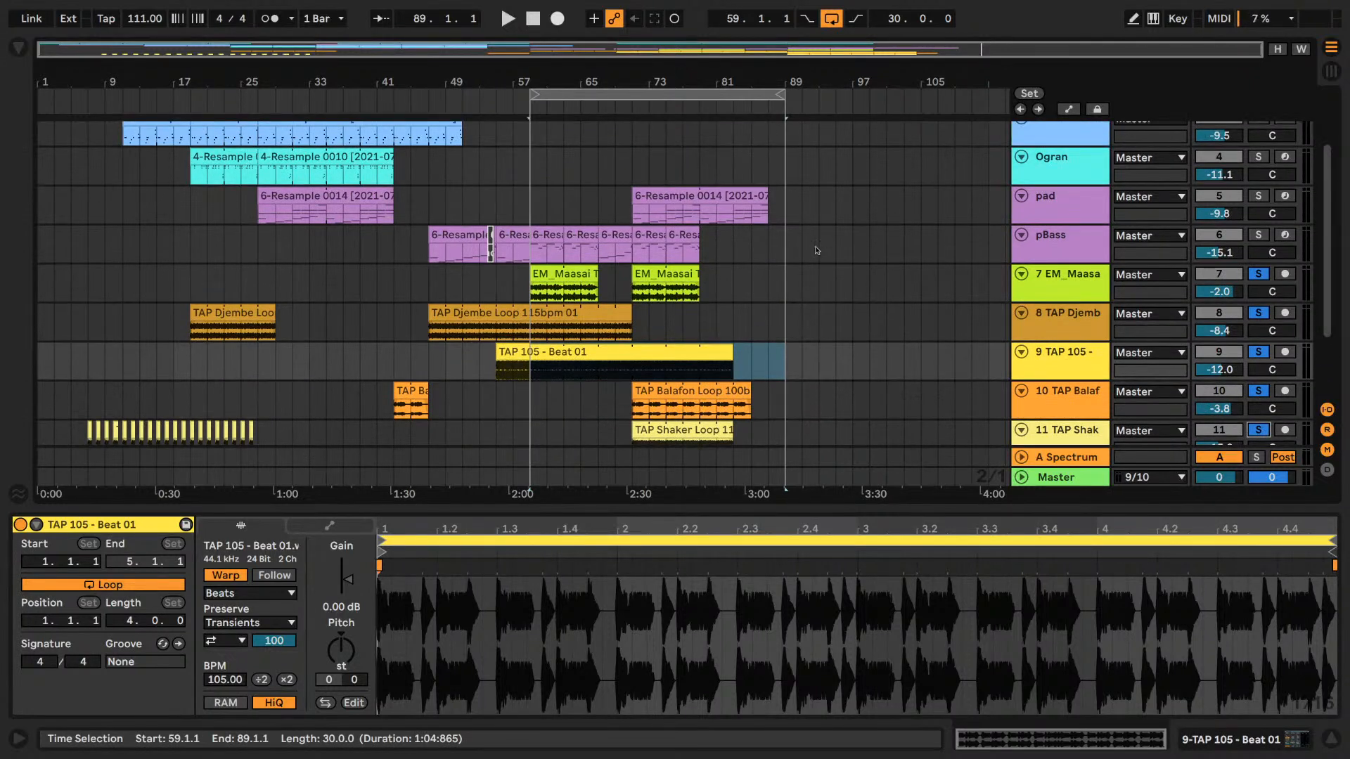
- Play the arrangement loop from bar 59 to bar 89 and listen to the soloed group of sampled loops
key("space")
scroll(647, 154, "down", 2)
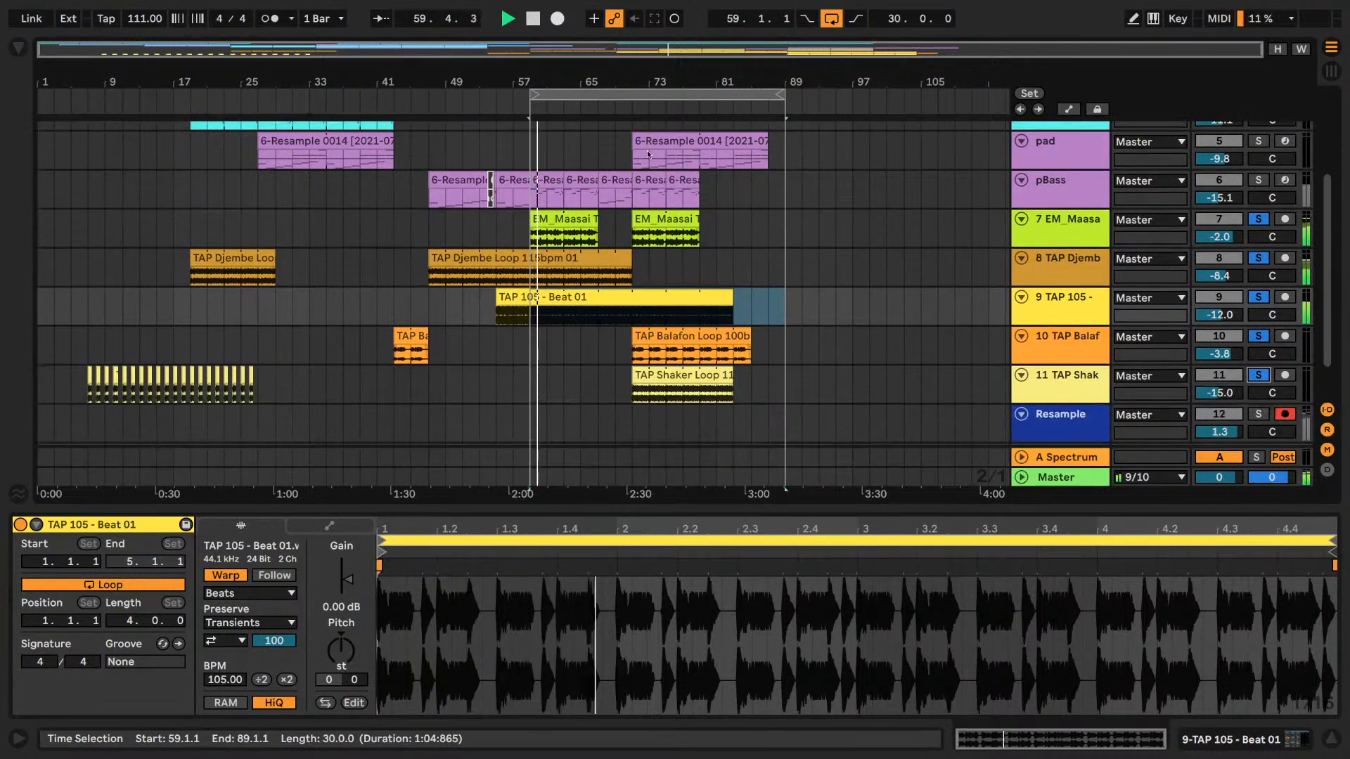
scroll(647, 153, "down", 1)
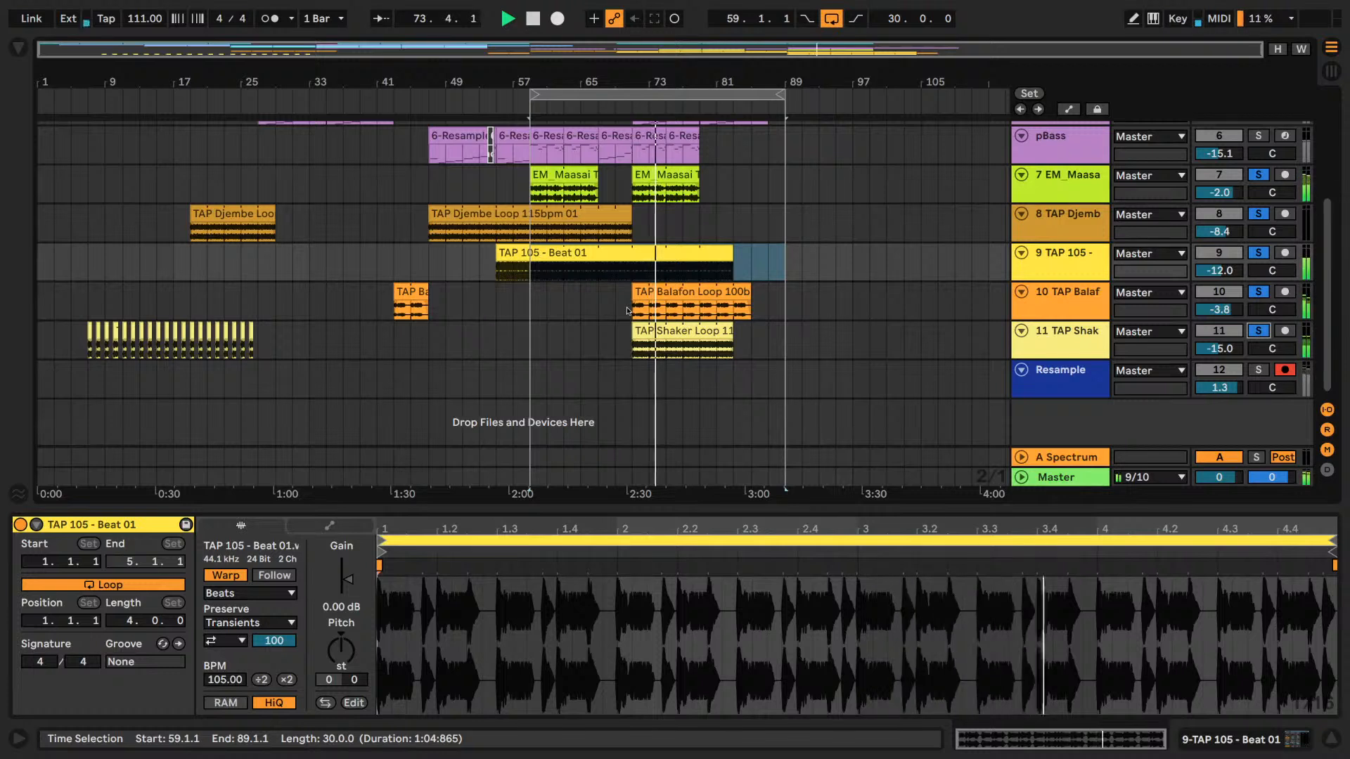
- Select the TAP Balafon clip at bar 71 during playback and raise its transposition to +3 semitones
left_click(673, 303)
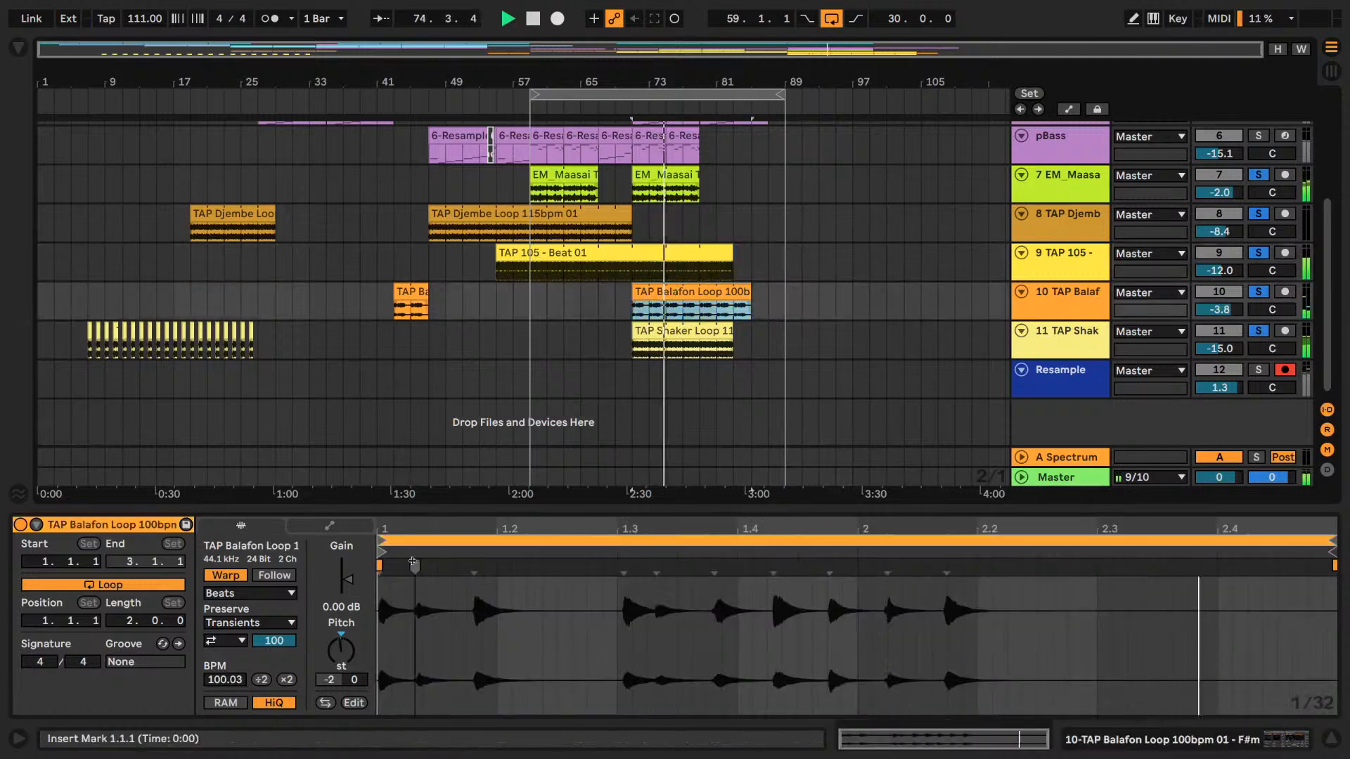
left_click_drag(340, 651, 341, 643)
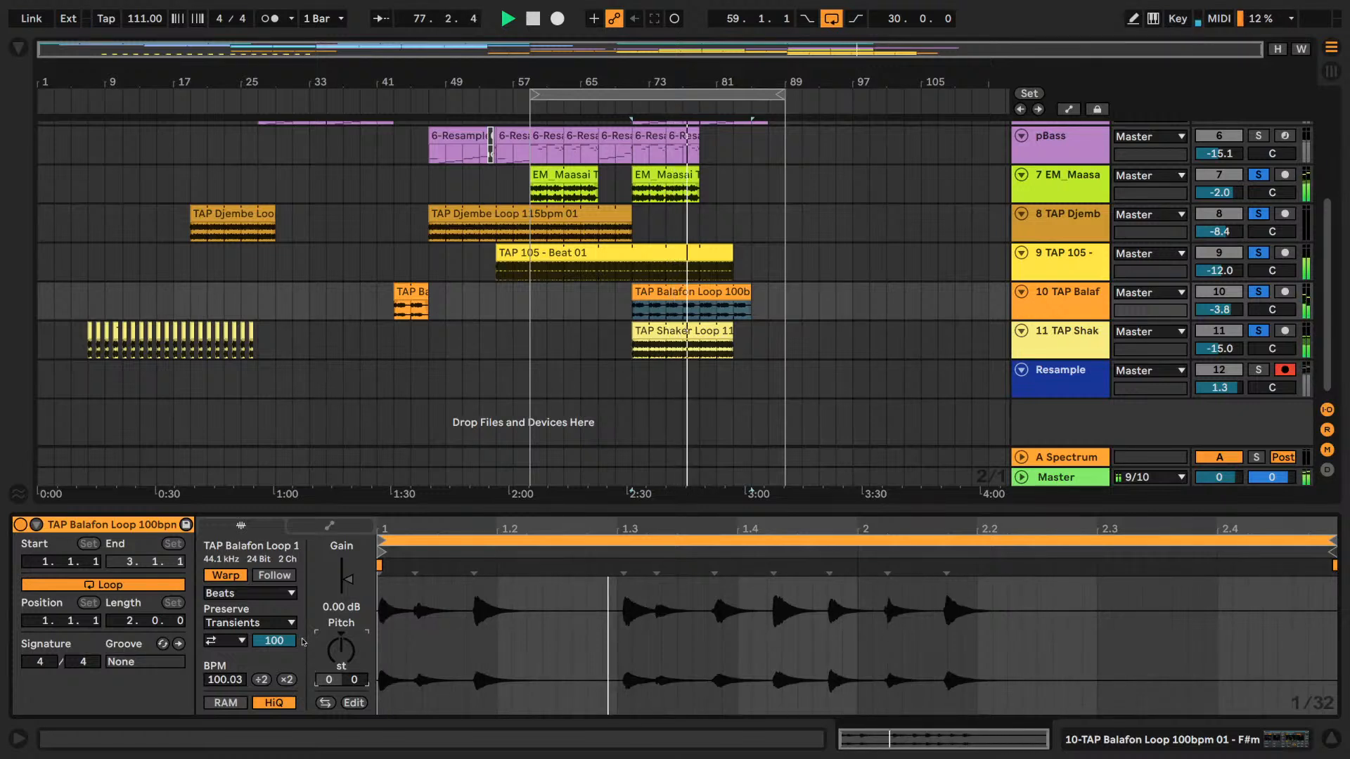
key("Down")
key("Up")
key("Up")
key("Up")
key("Up")
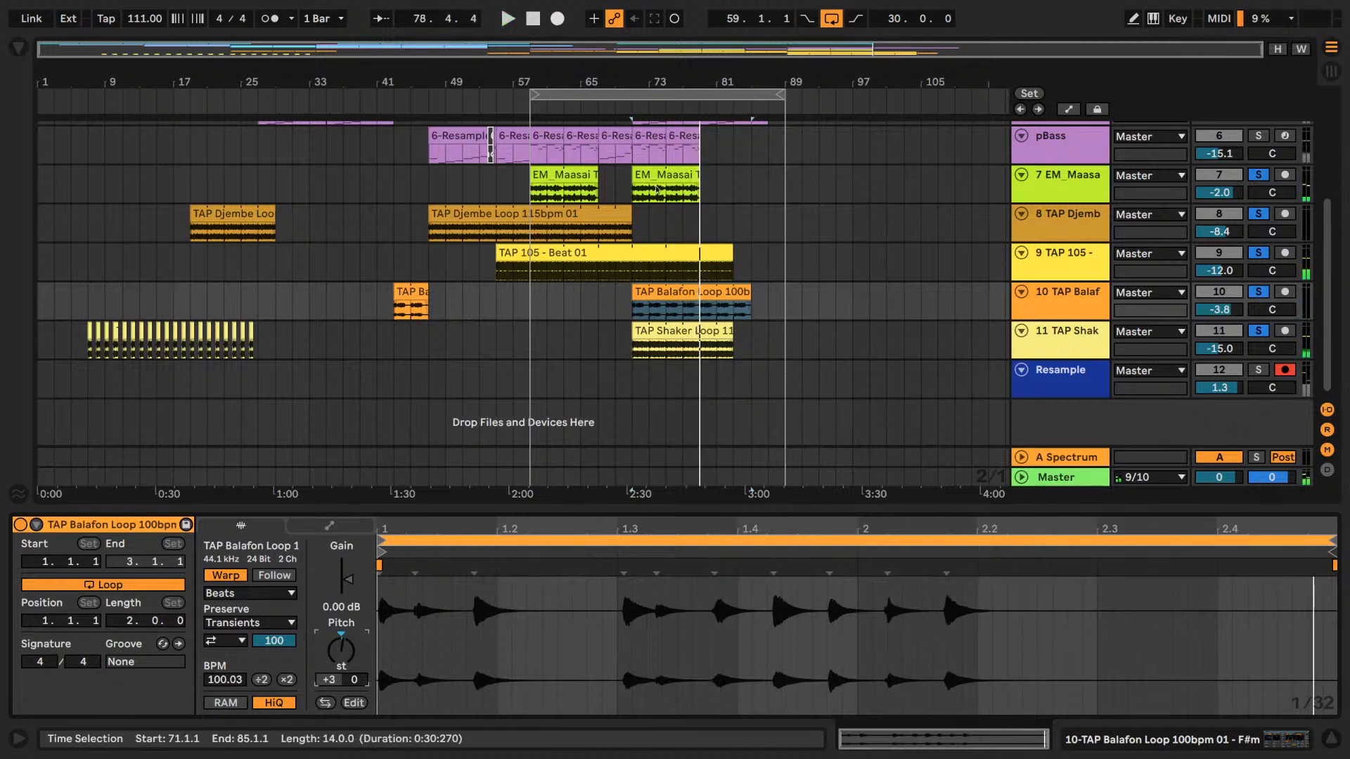
- Play from bar 71 and set the arrangement loop over the second EM_Maasai clip, 8 bars long
left_click(656, 188)
left_click(662, 292, "shift")
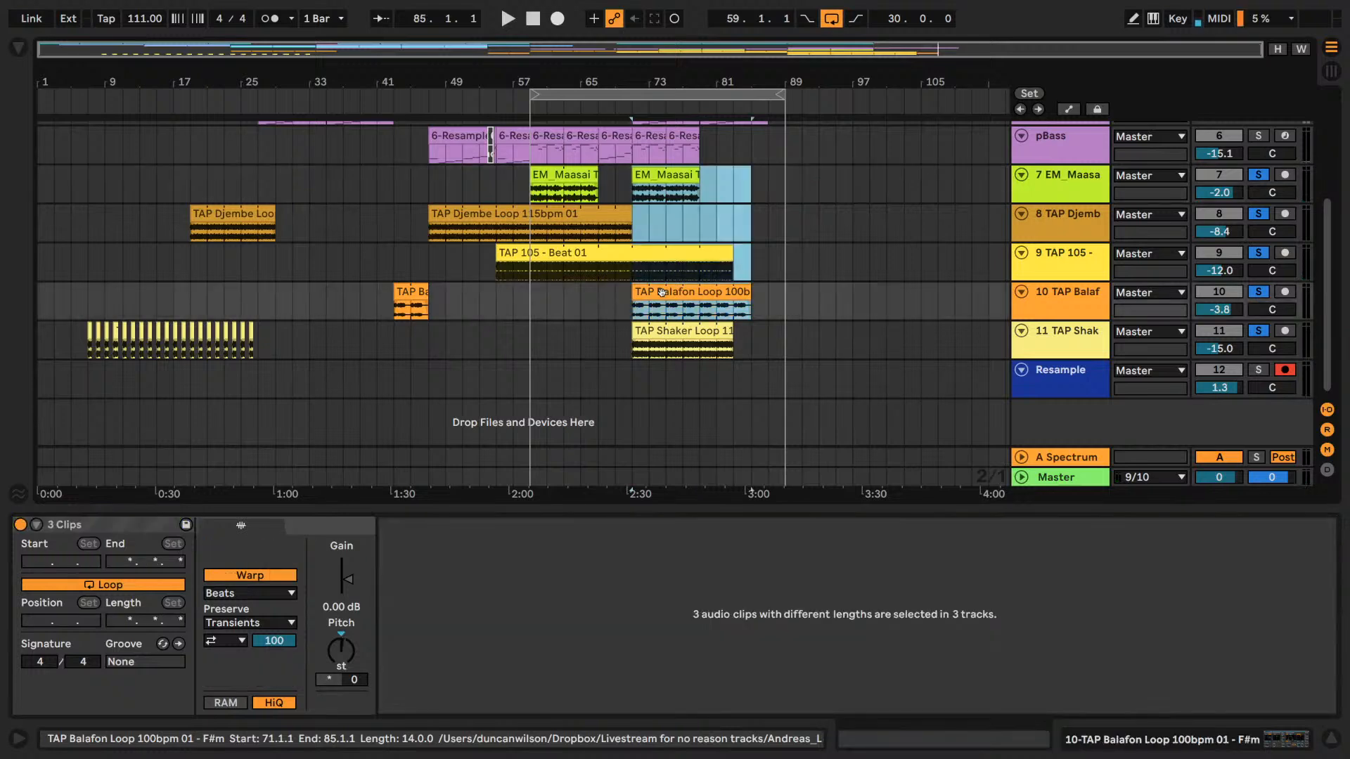
key("space")
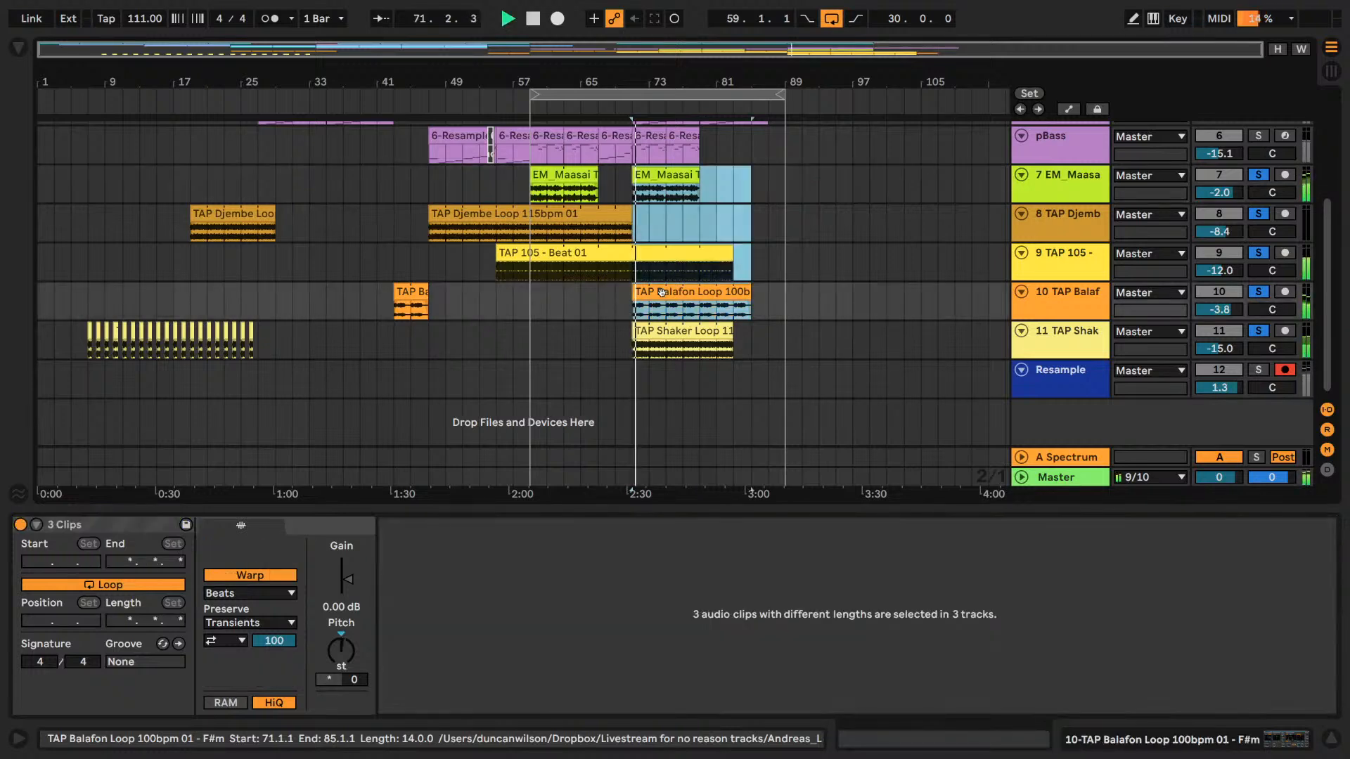
left_click(667, 176)
key("super+l")
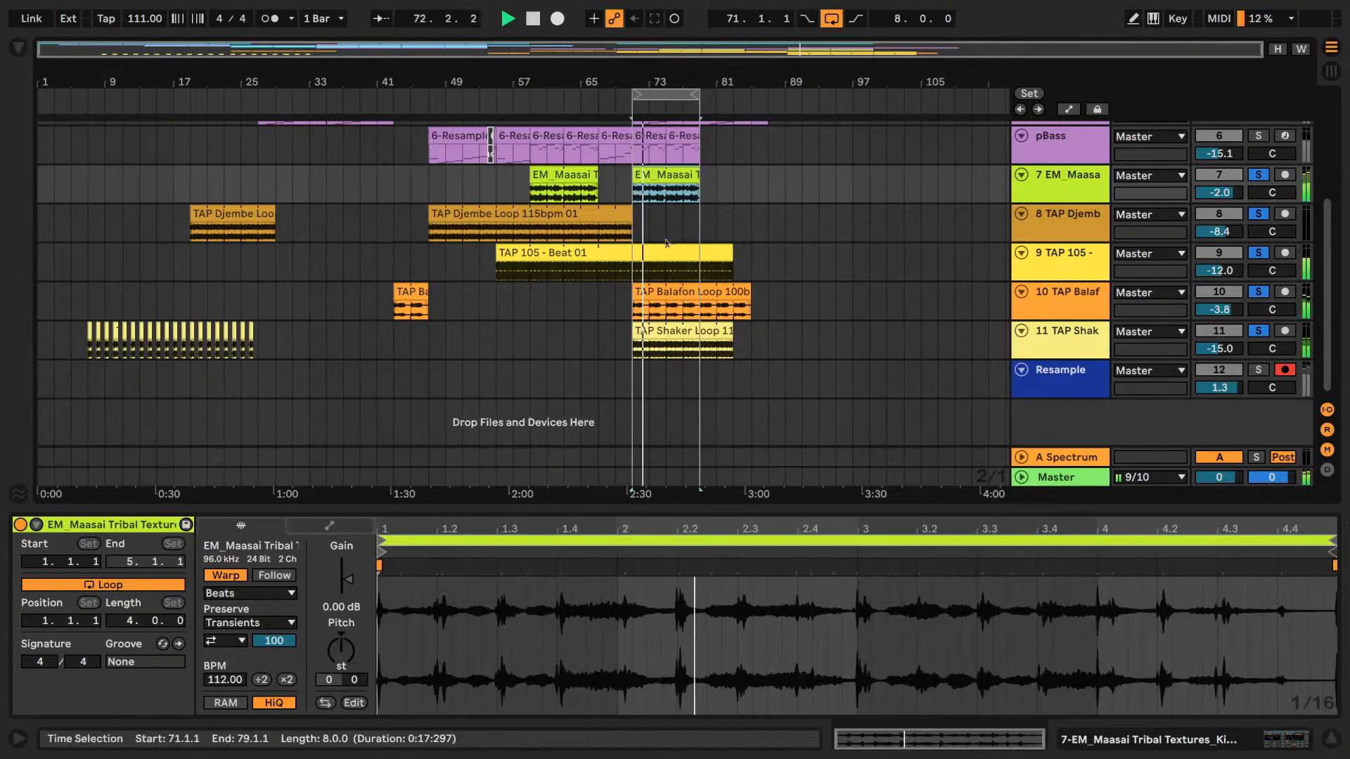
- Reduce the soloed group to the EM_Maasai and TAP Balafon tracks, with the Balafon clip at bar 71 selected
left_click(659, 292)
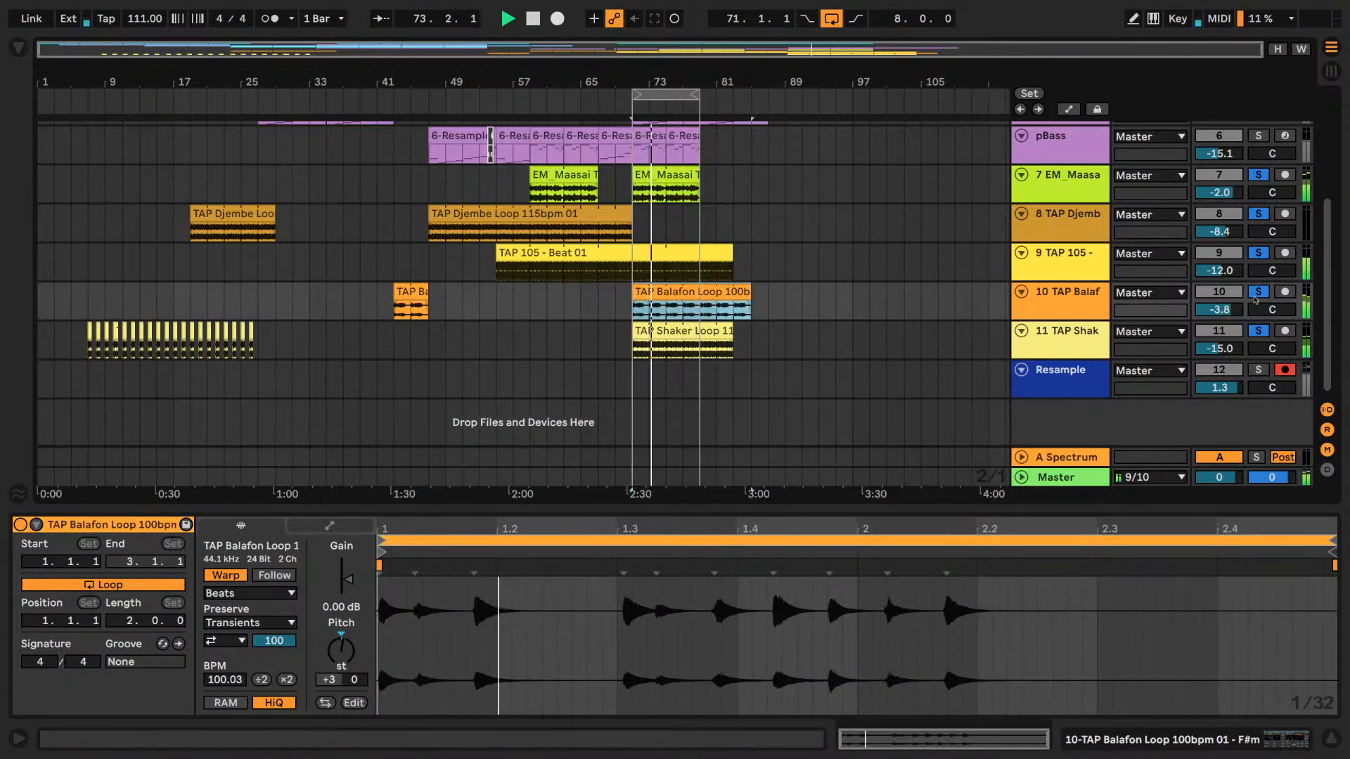
left_click(1262, 215)
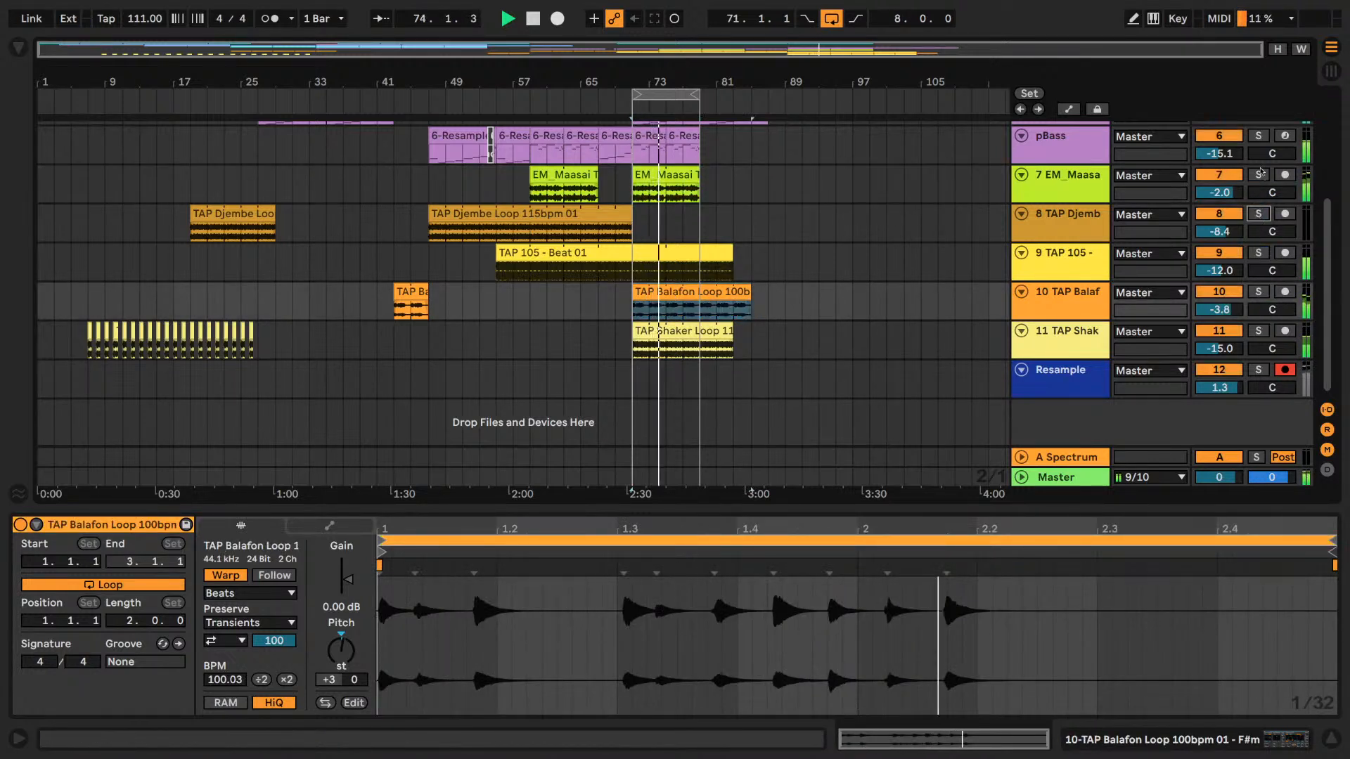
left_click(1258, 175)
left_click(1258, 291)
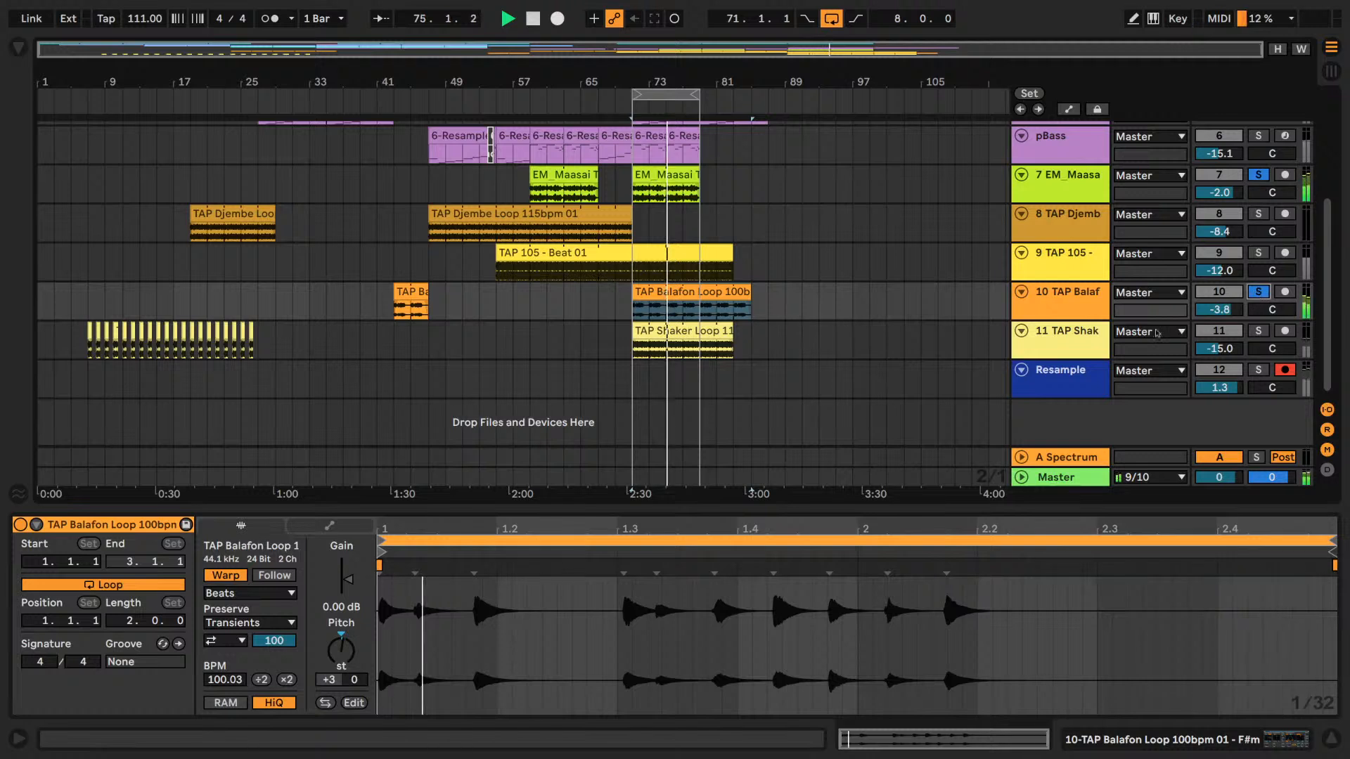
- Try the Balafon clip at transpositions from +4 down to -3 semitones against the looping EM_Maasai track
left_click_drag(339, 644, 340, 650)
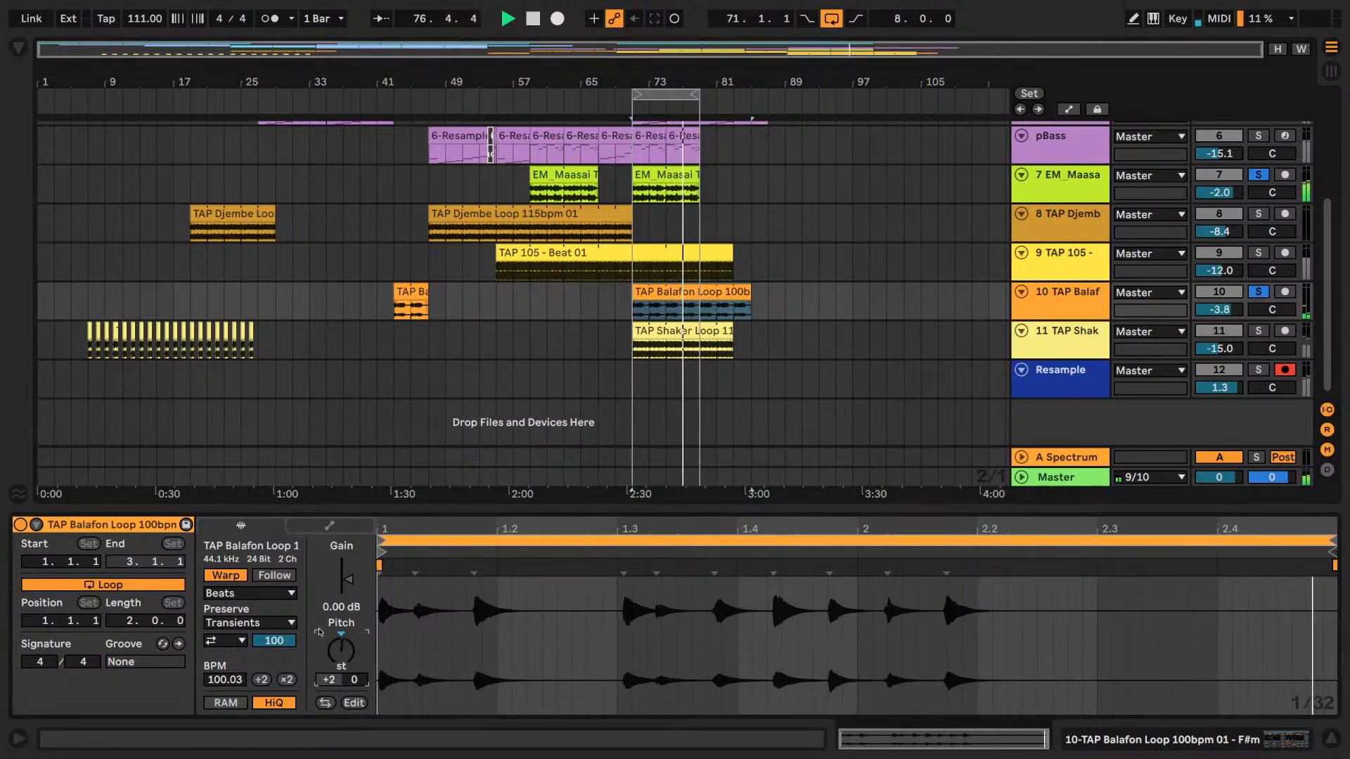
key("Up")
key("Up")
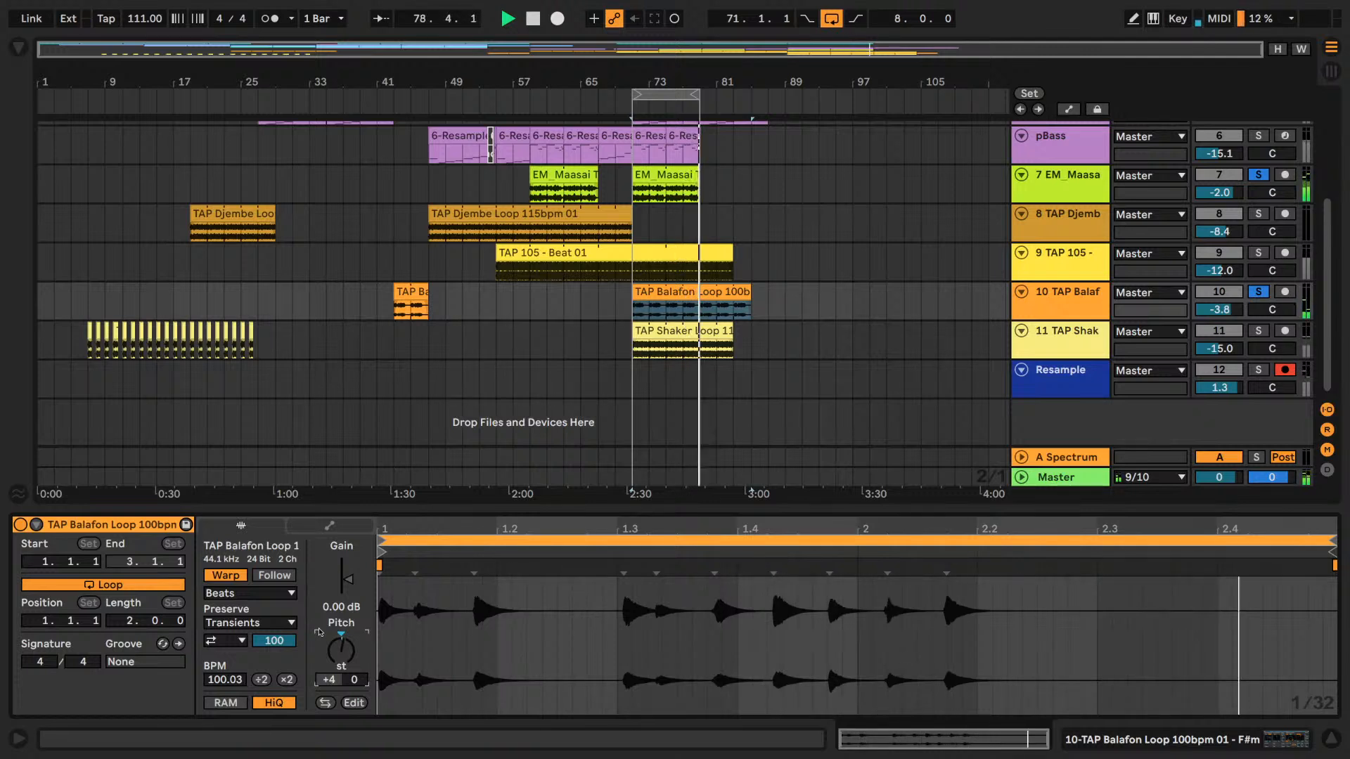
key("Down")
key("Down")
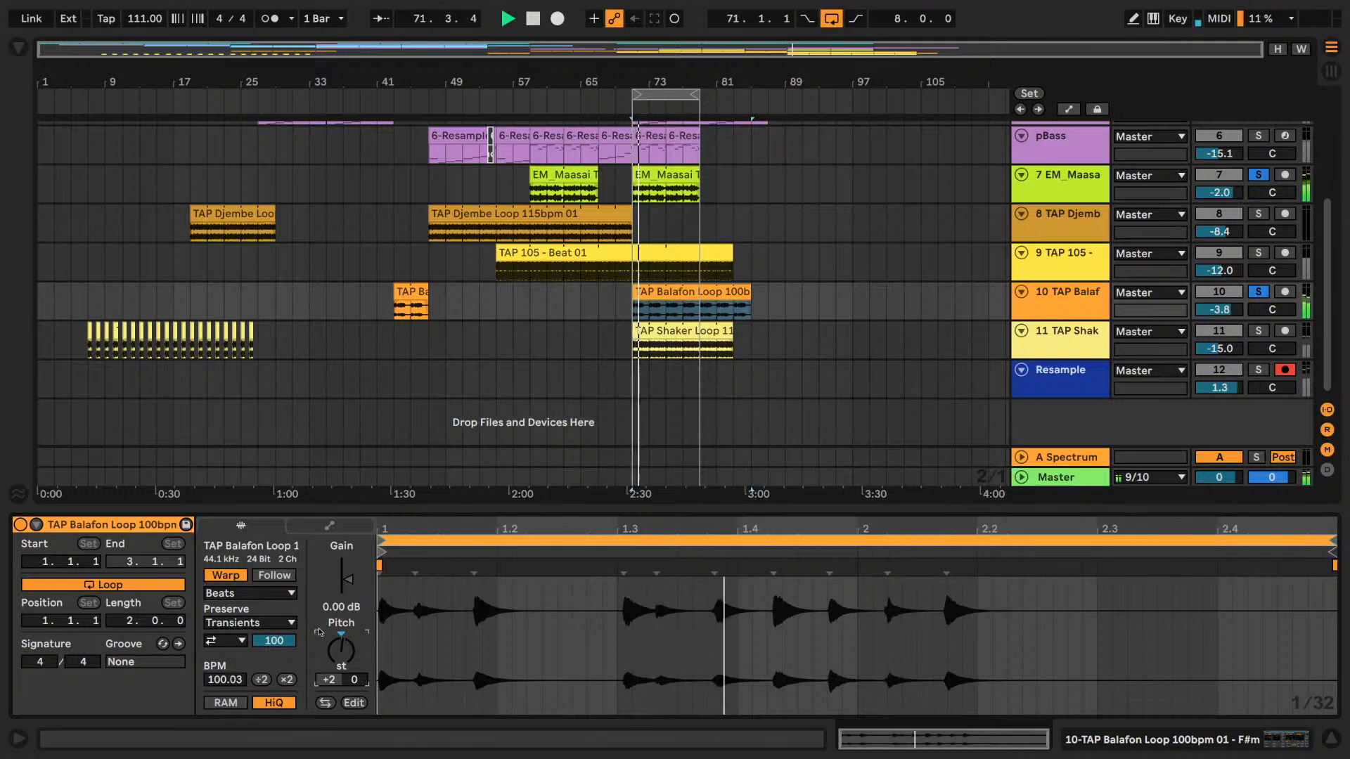
key("Down")
key("Down")
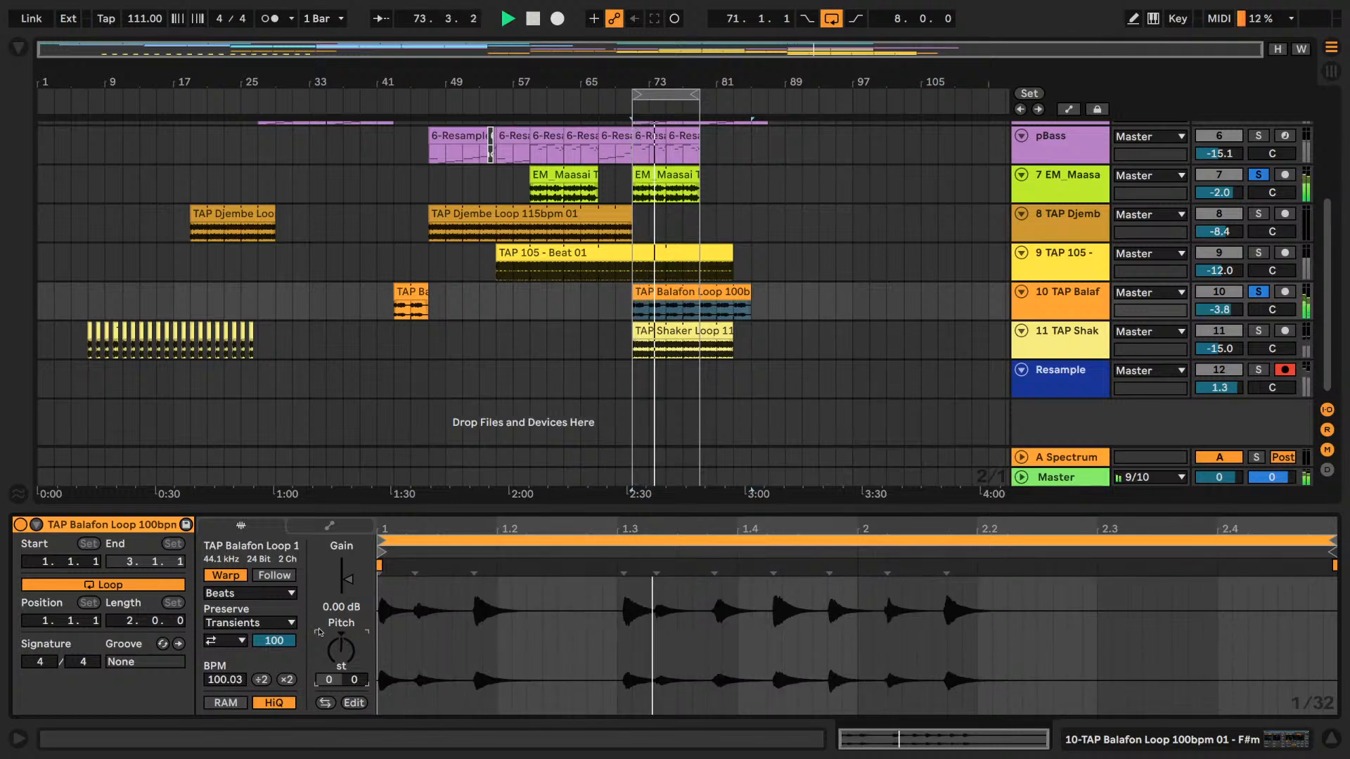
key("Down")
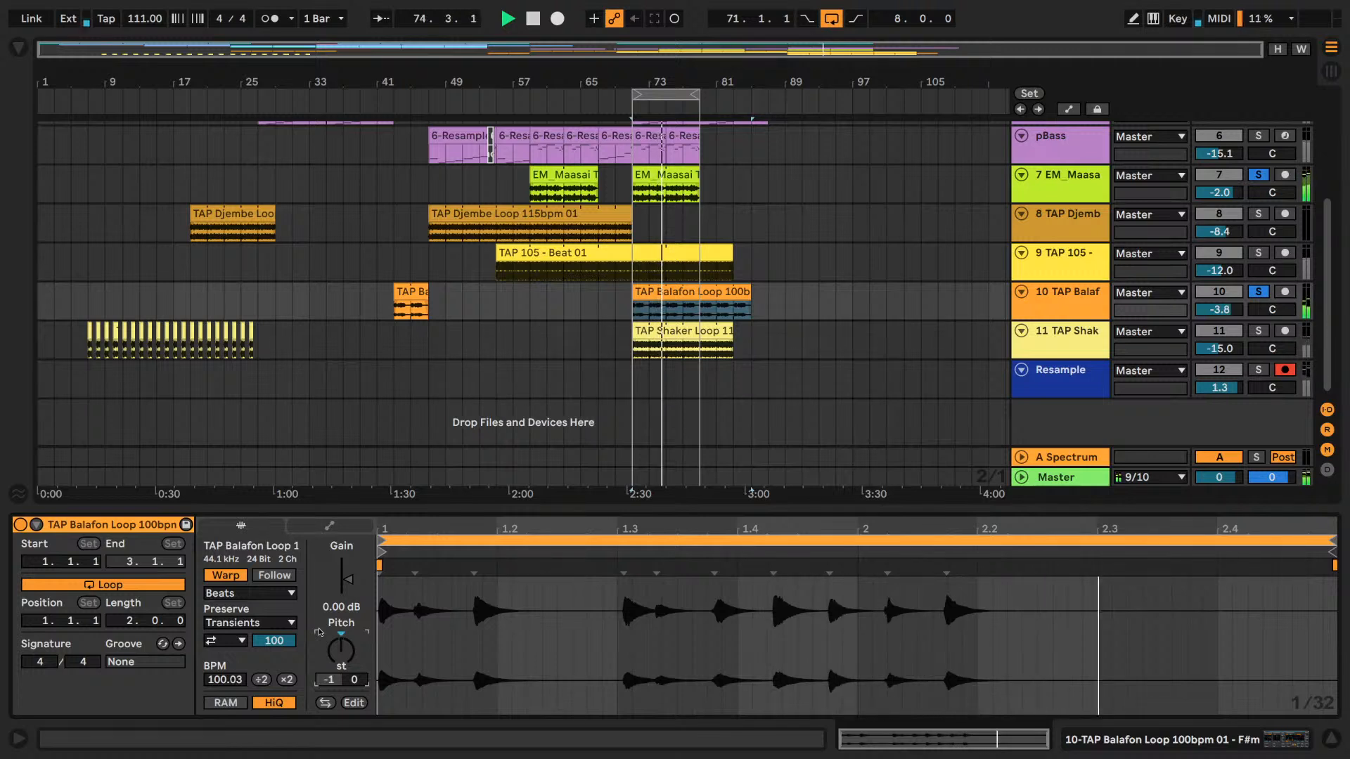
key("Down")
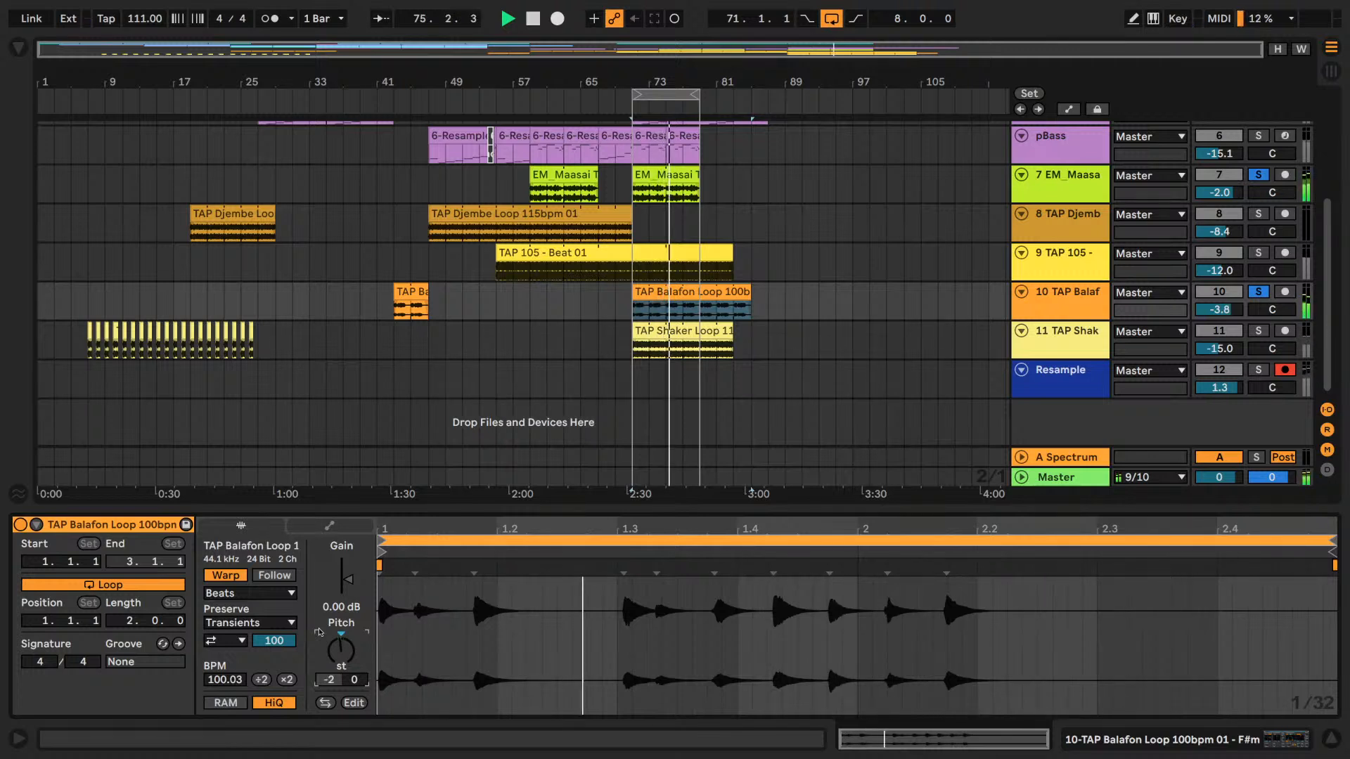
key("Down")
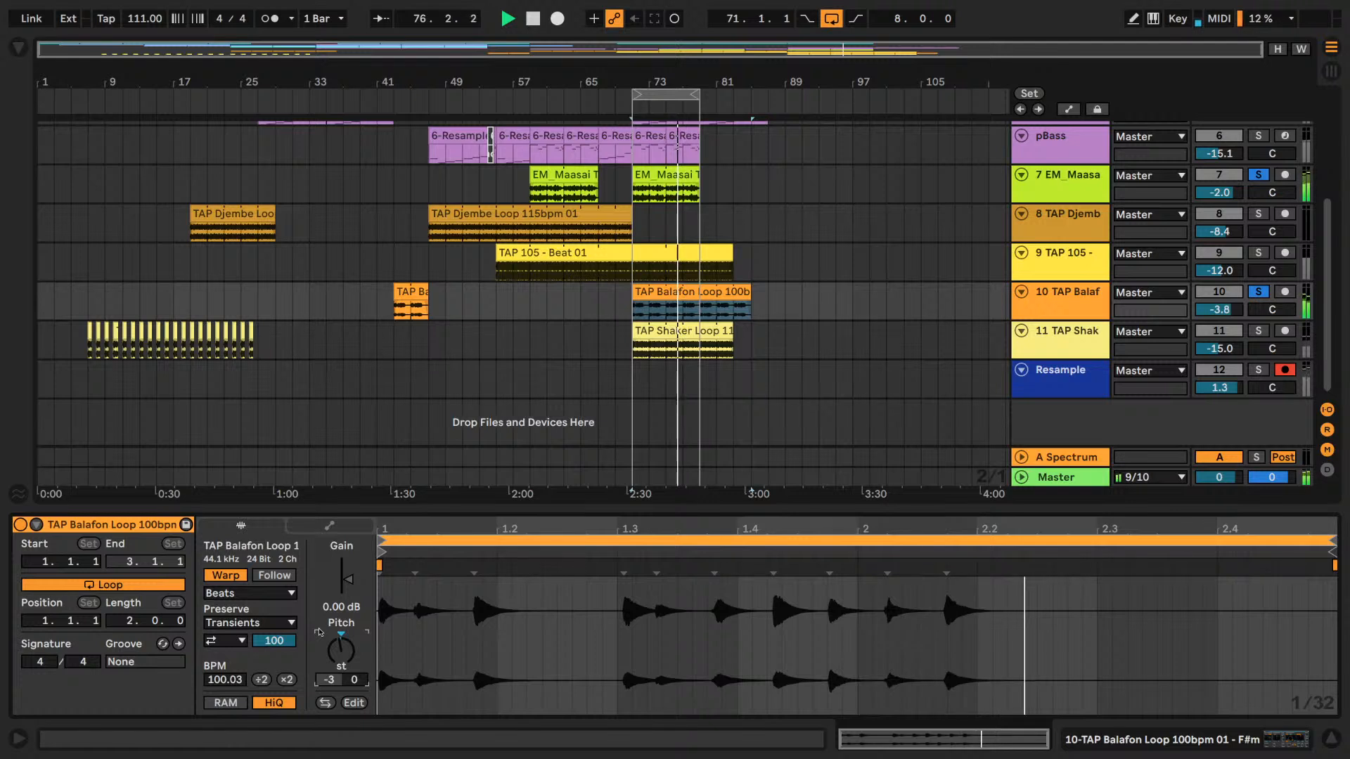
- Solo only the TAP Balafon track, replay its clip from bar 71 and reset its transposition to 0 semitones
left_click(1259, 292)
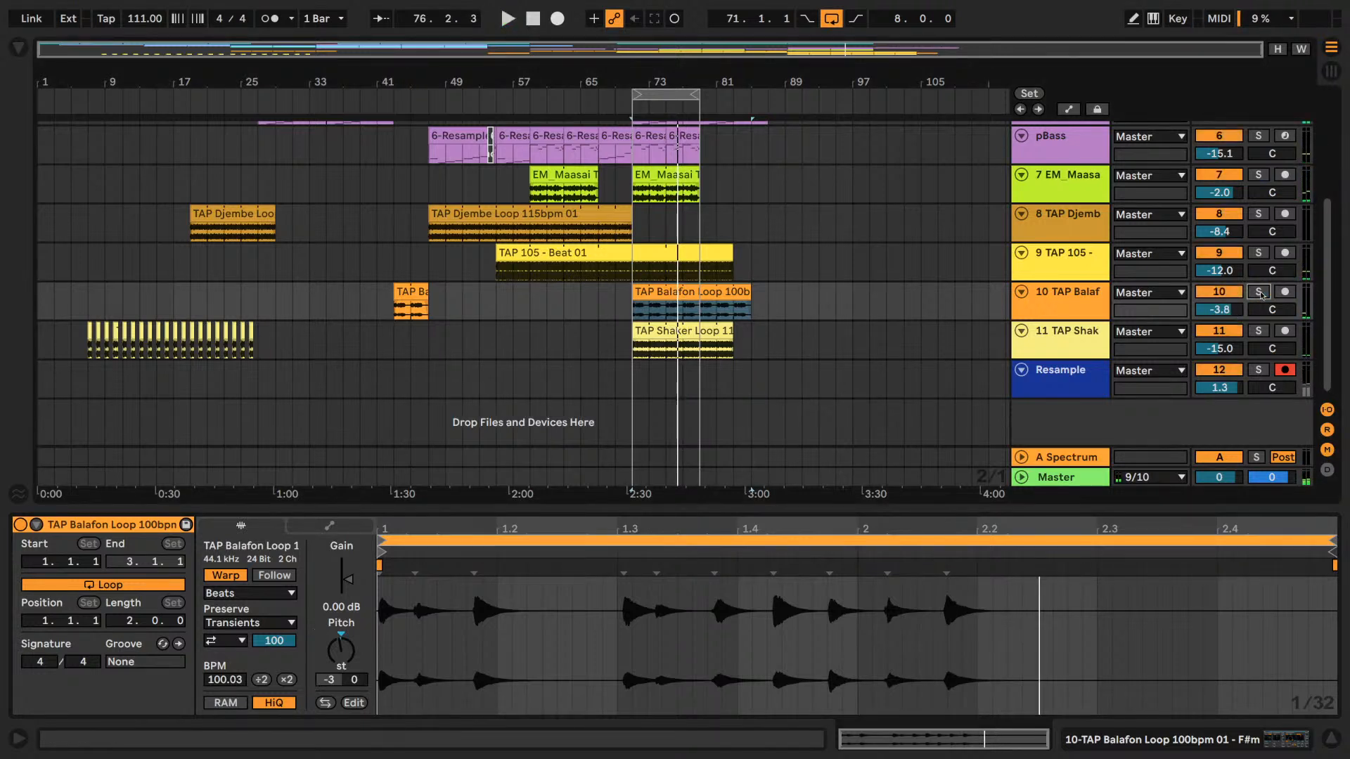
left_click(1258, 292)
left_click(633, 303)
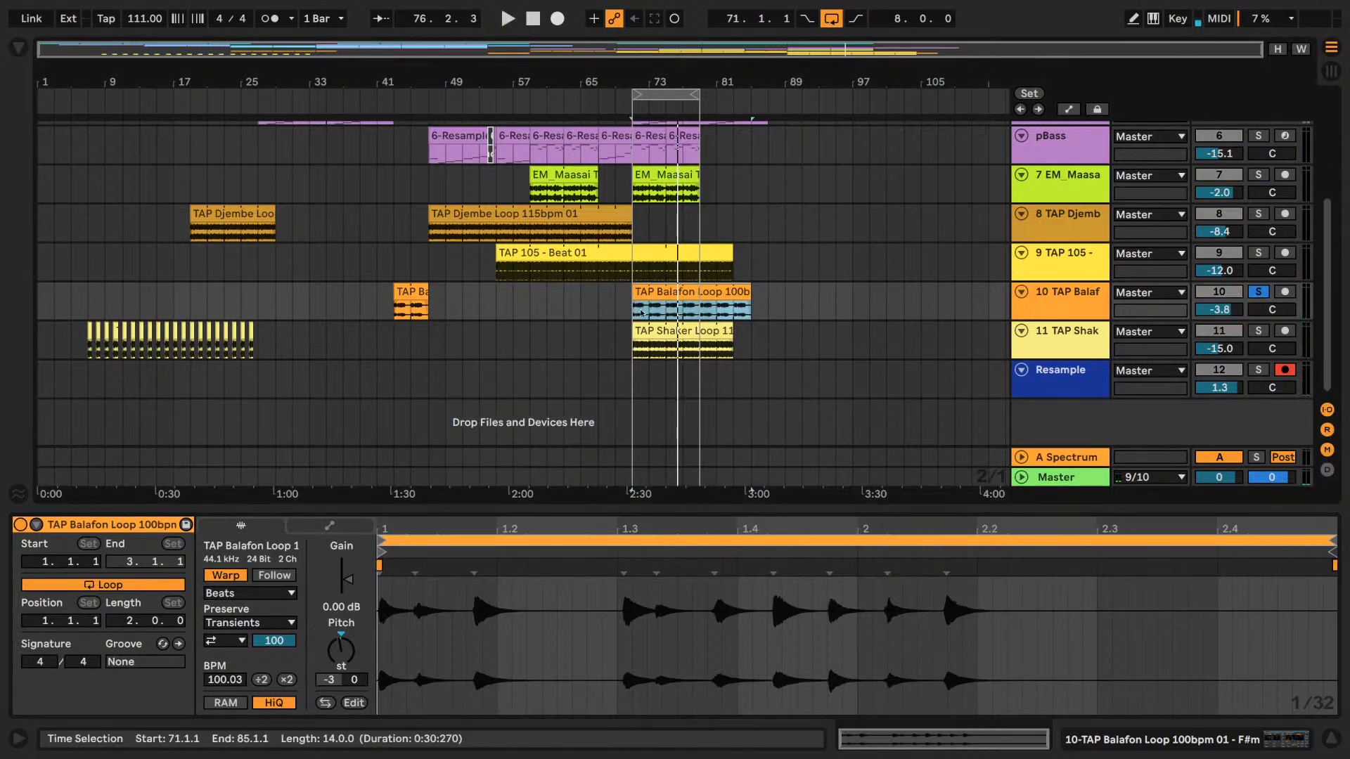
key("space")
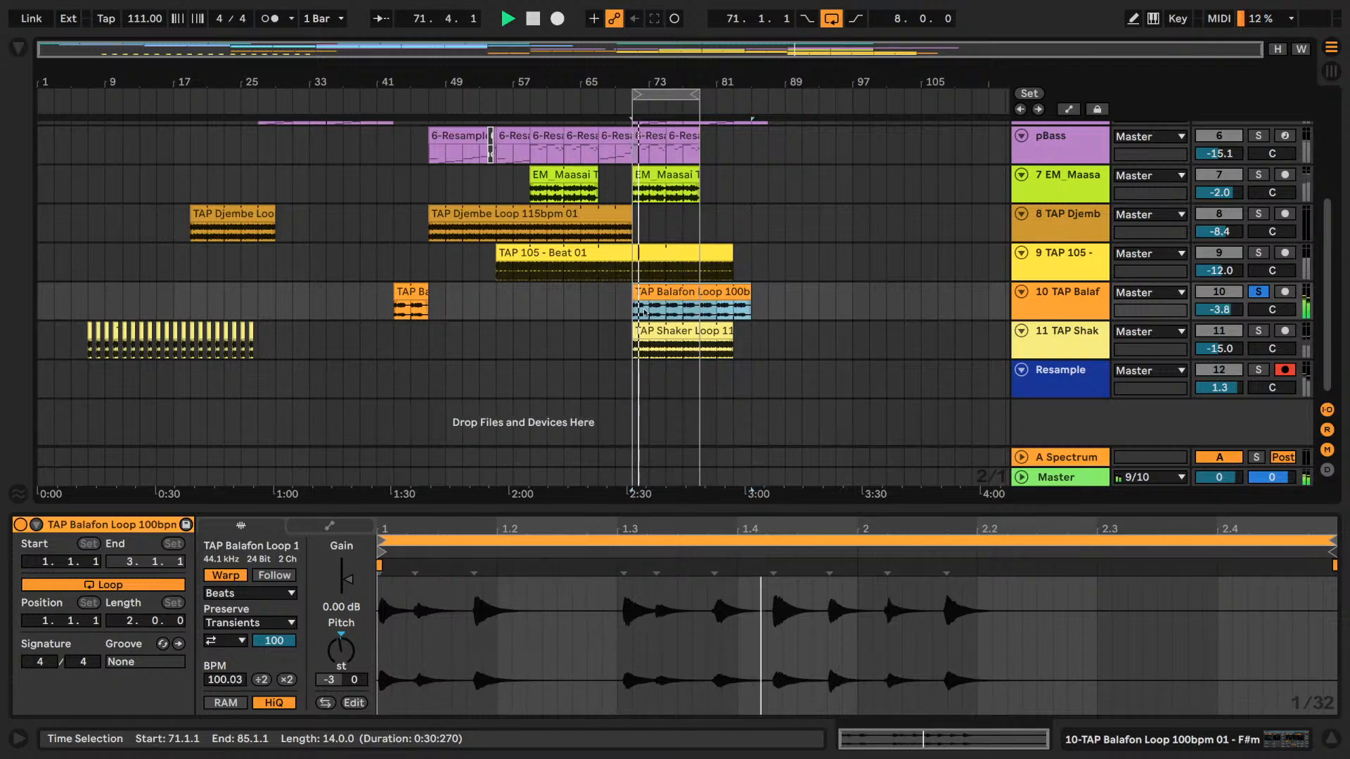
left_click(342, 636)
key("space")
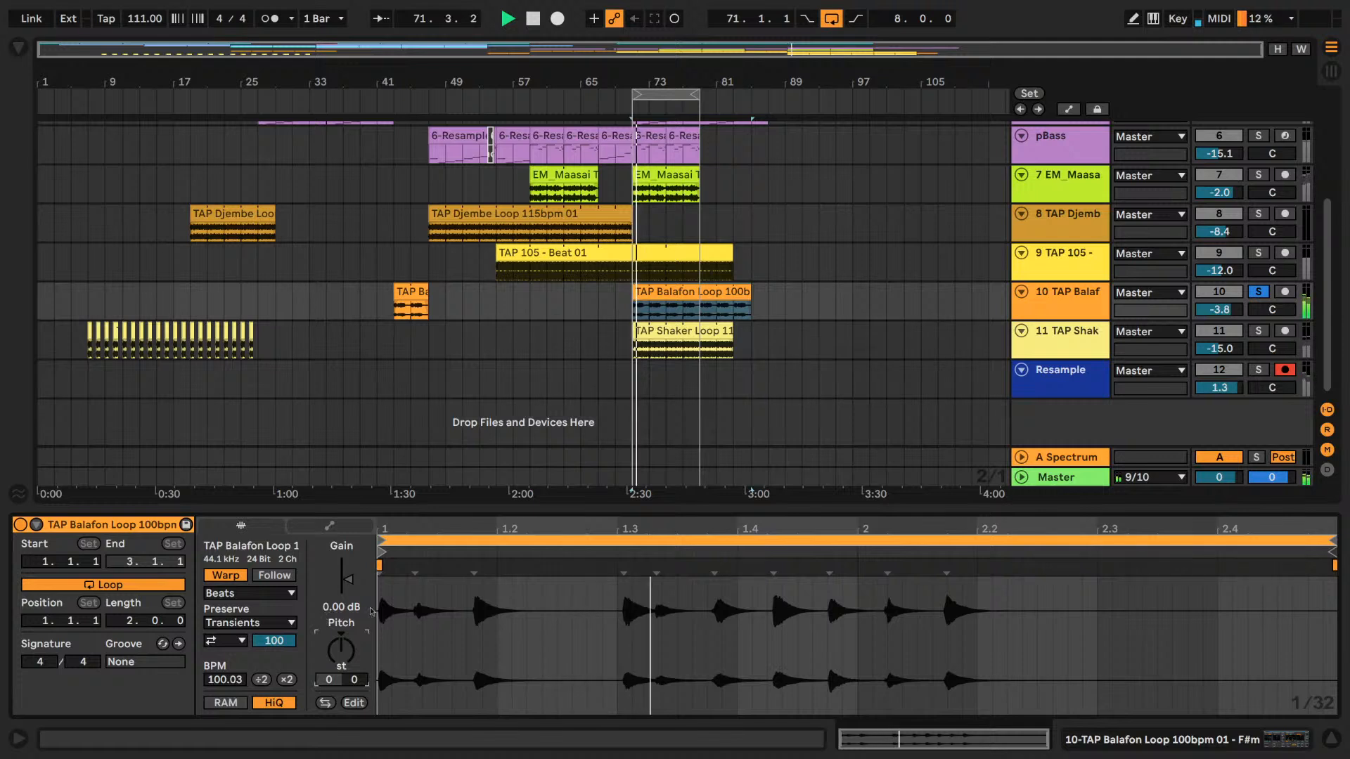
- Compare the EM_Maasai and TAP Balafon tracks by playing each one soloed in turn, and stop playback
left_click(1258, 175)
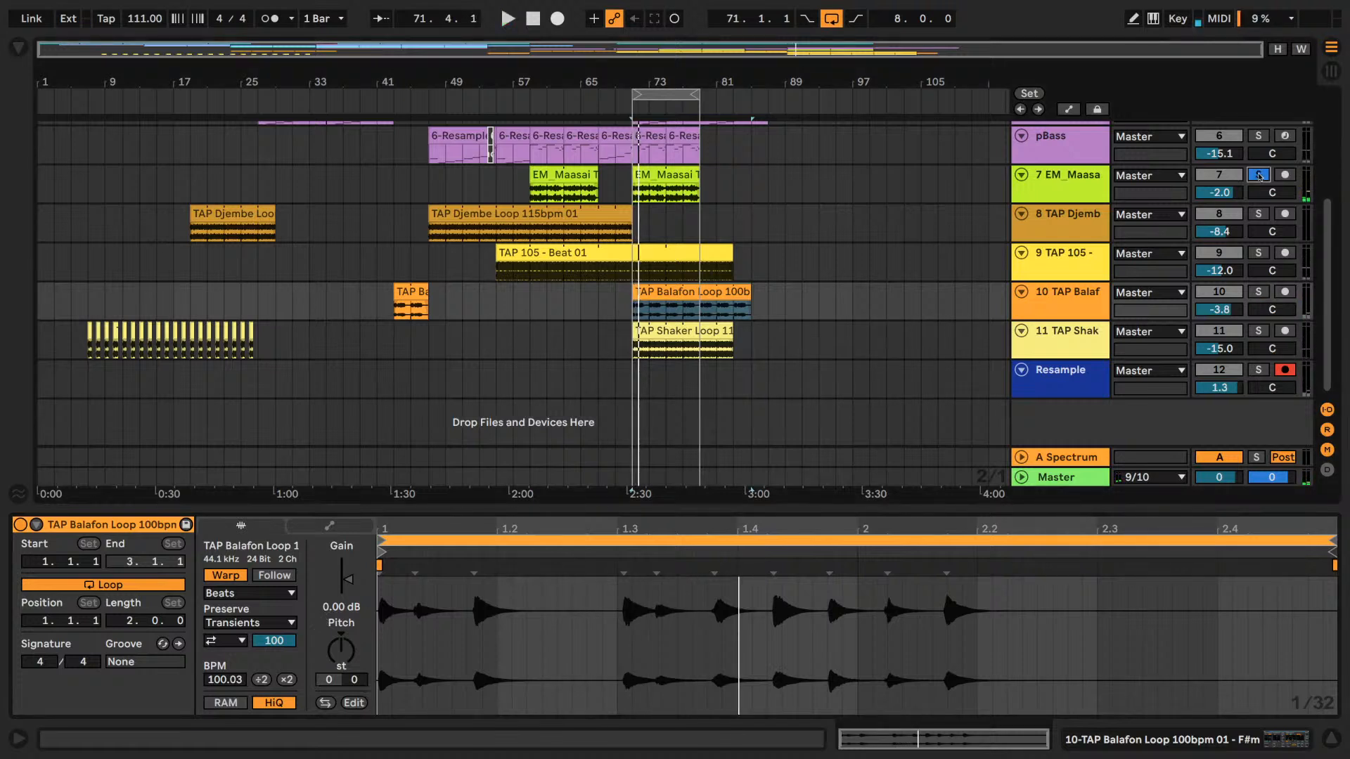
key("space")
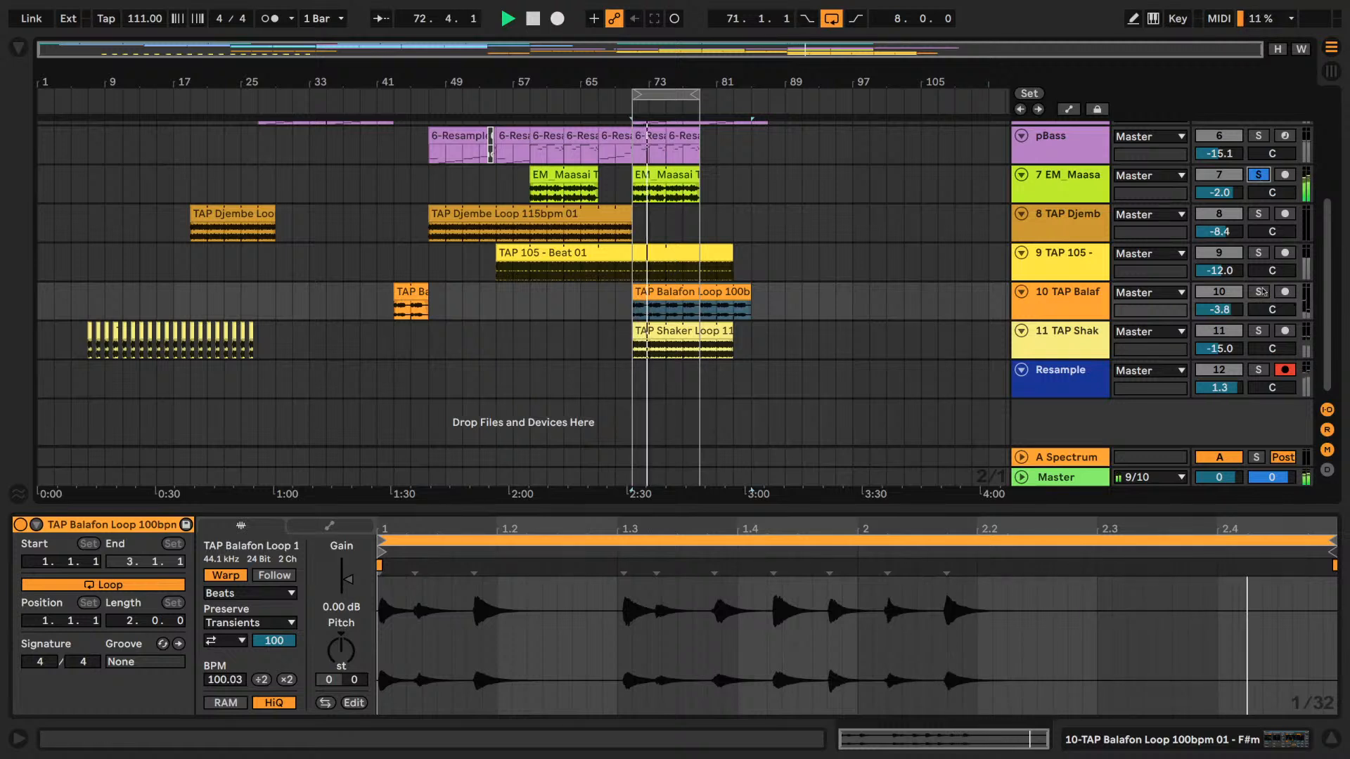
left_click(1260, 292)
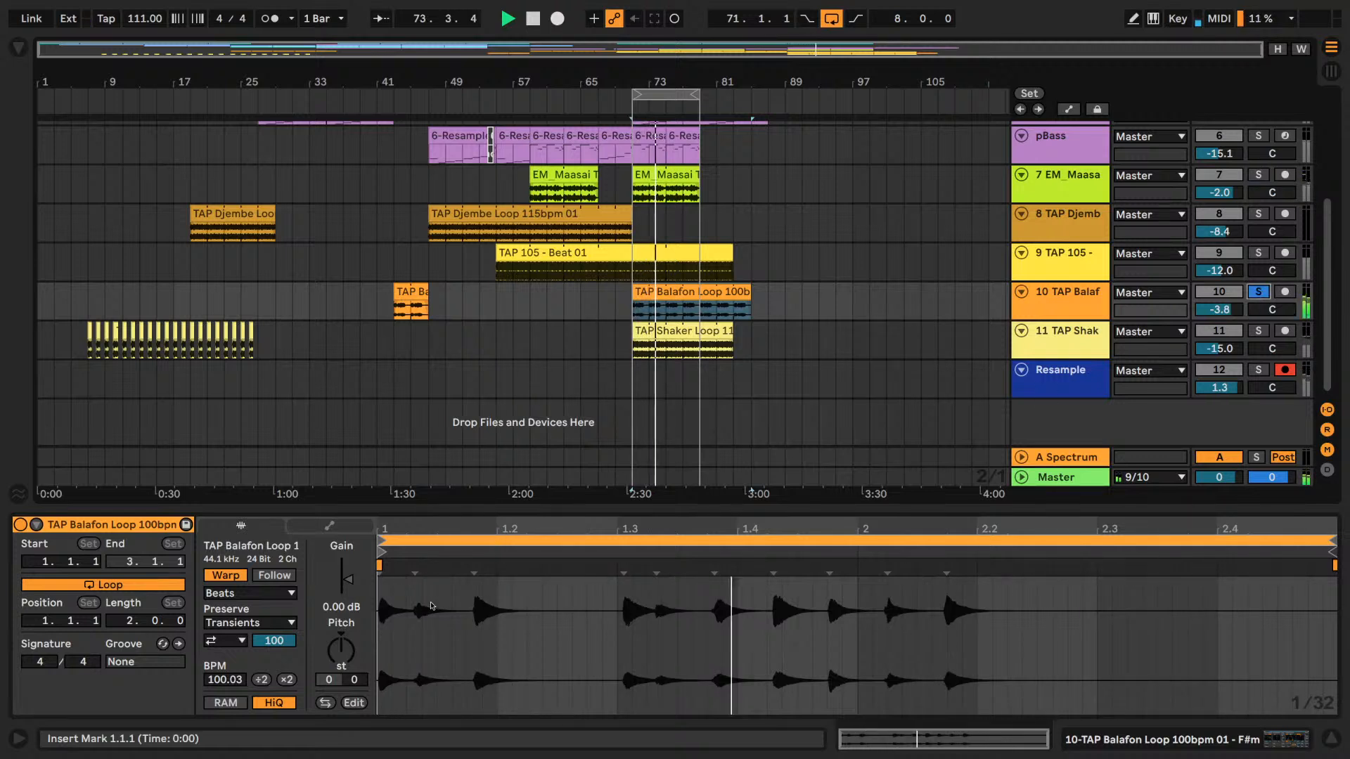
key("space")
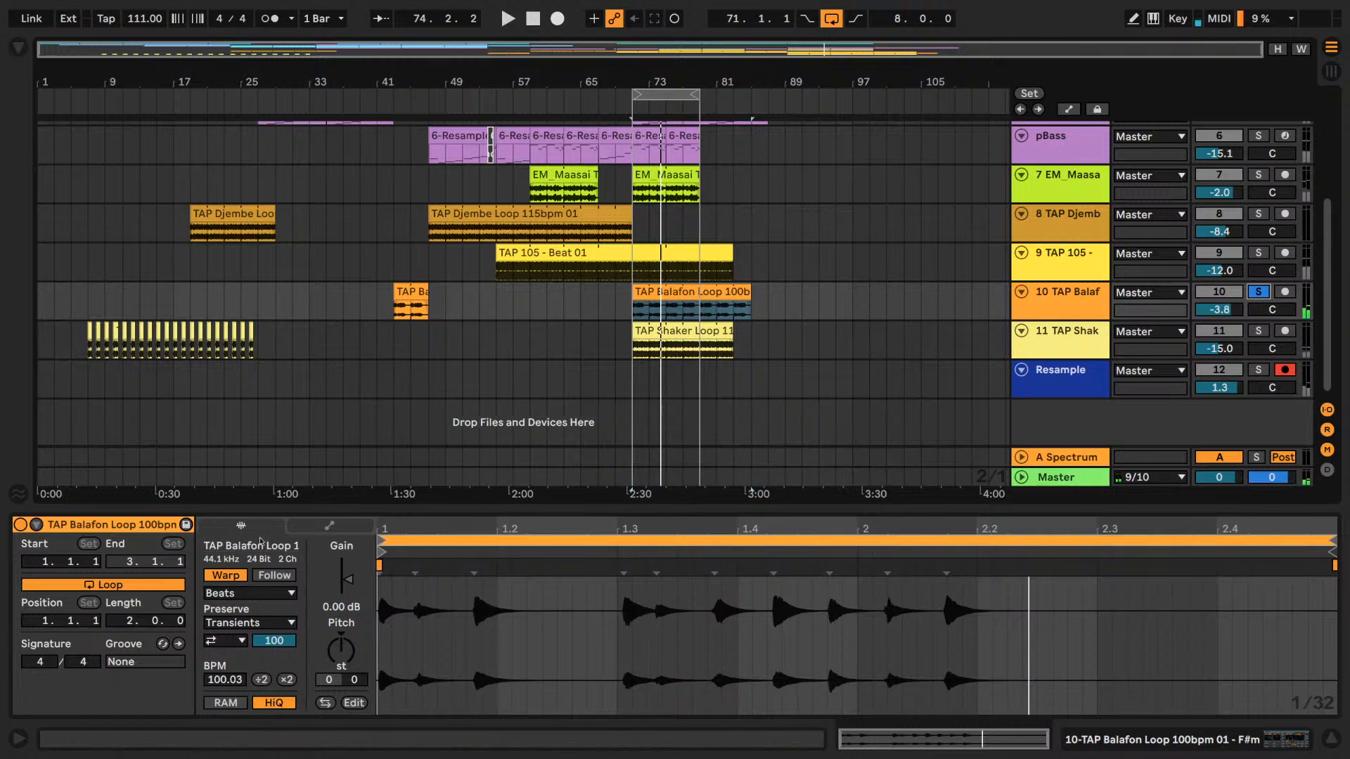
- Show the Balafon clip's Transposition envelope, clear the track's solo and widen the track headers to show full names
left_click(327, 525)
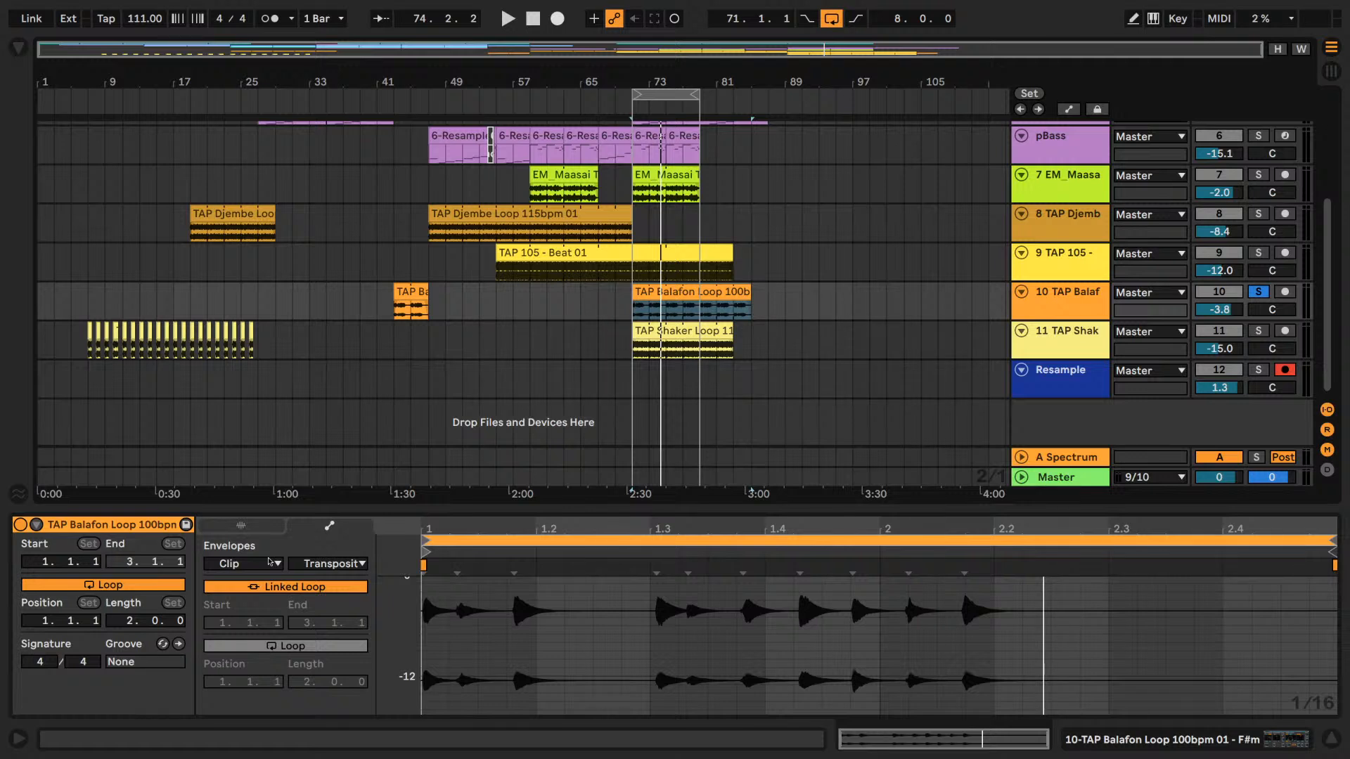
left_click(1256, 292)
scroll(1019, 136, "up", 2)
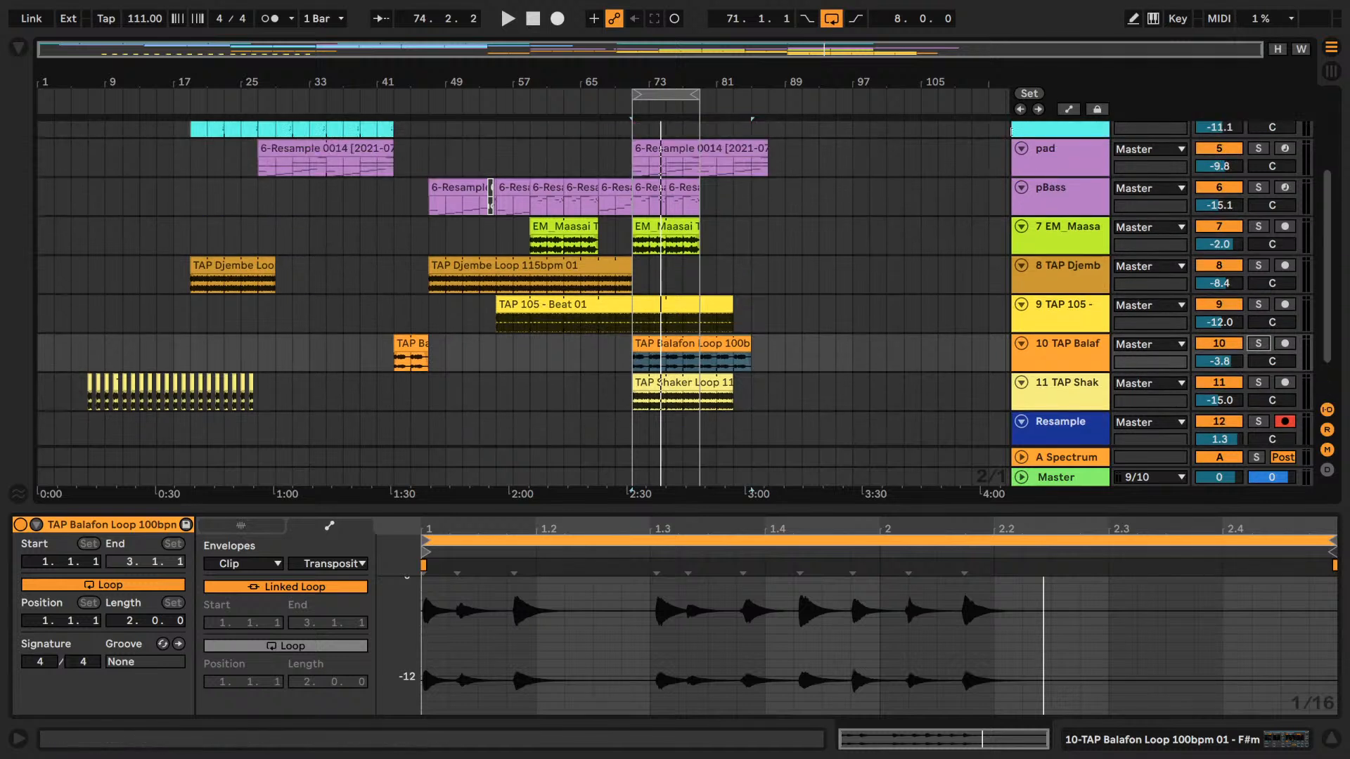
left_click_drag(1011, 131, 912, 131)
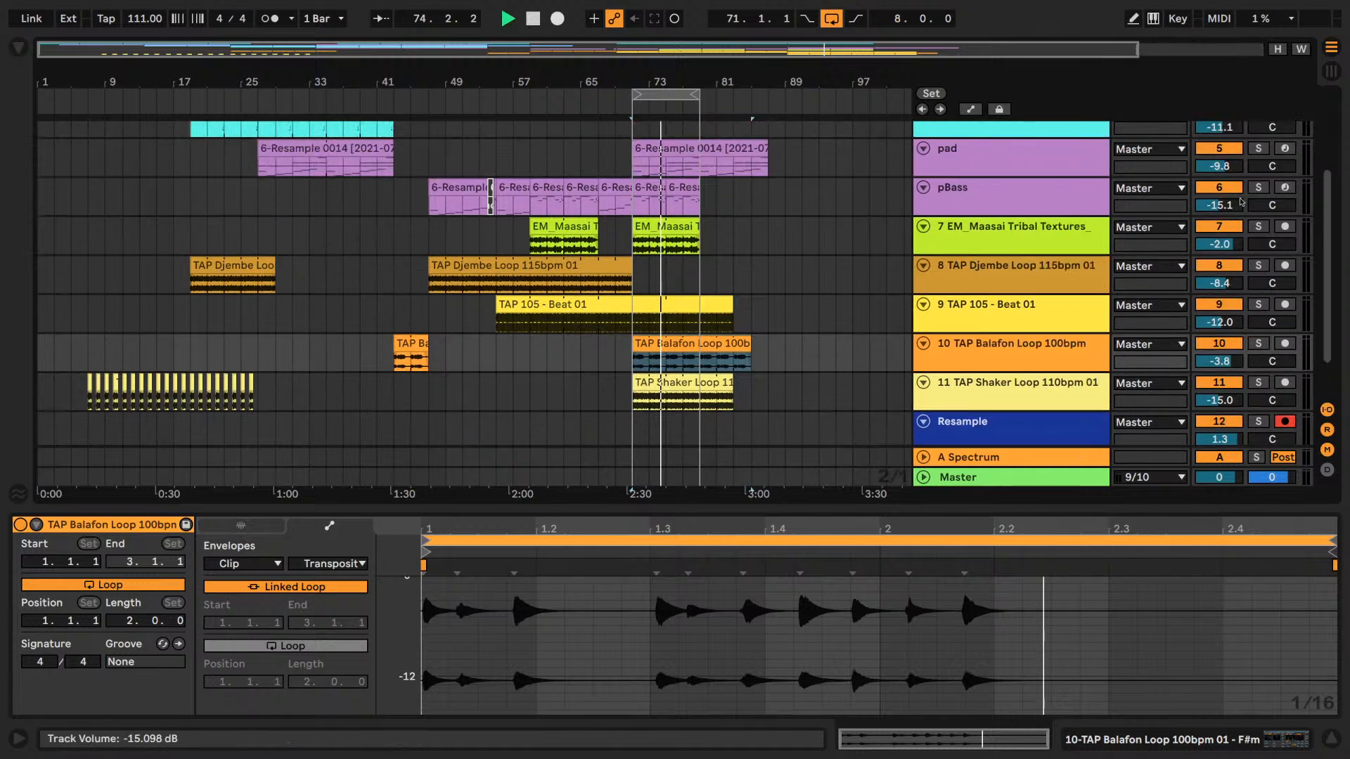
- Play the loop with pBass soloed, adding EM_Maasai, TAP 105 - Beat 01, TAP Balafon and TAP Shaker to the solo
key("space")
left_click(1258, 188)
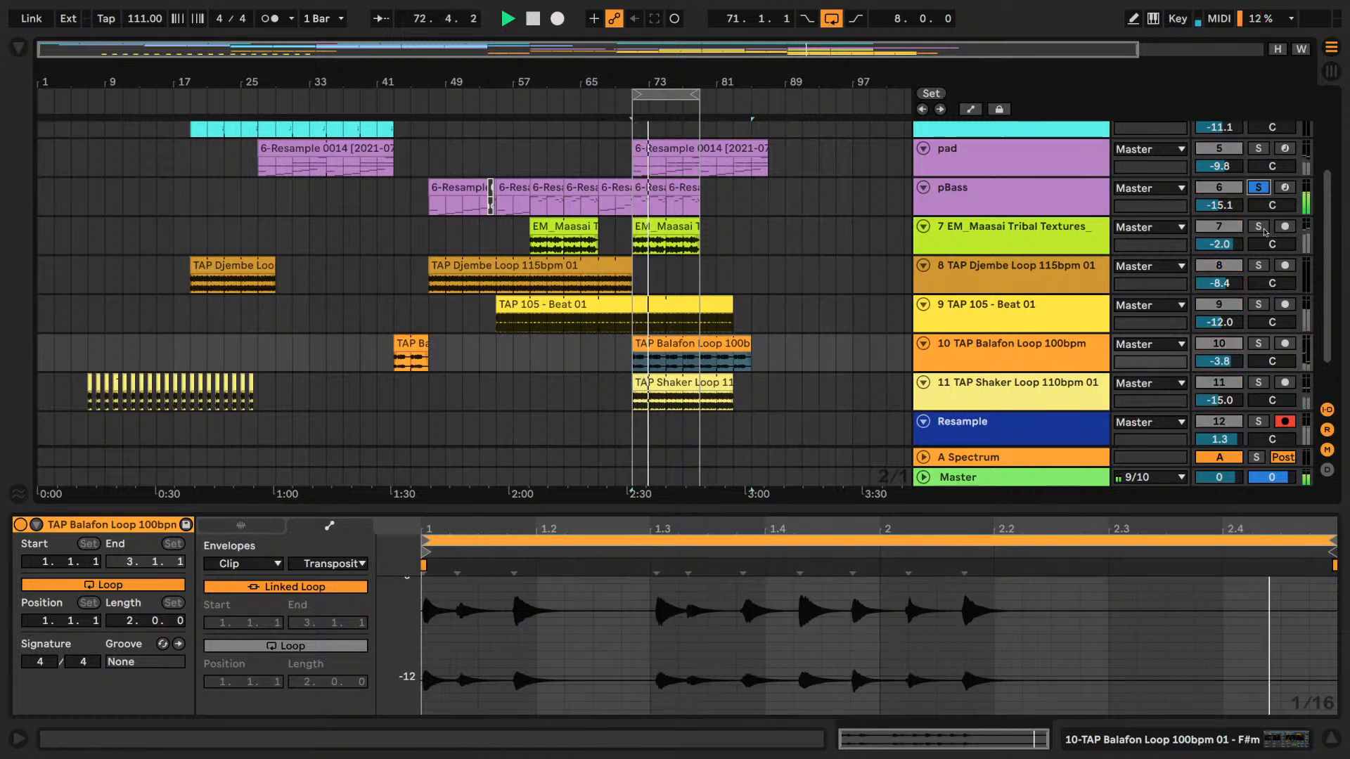
left_click(1259, 226)
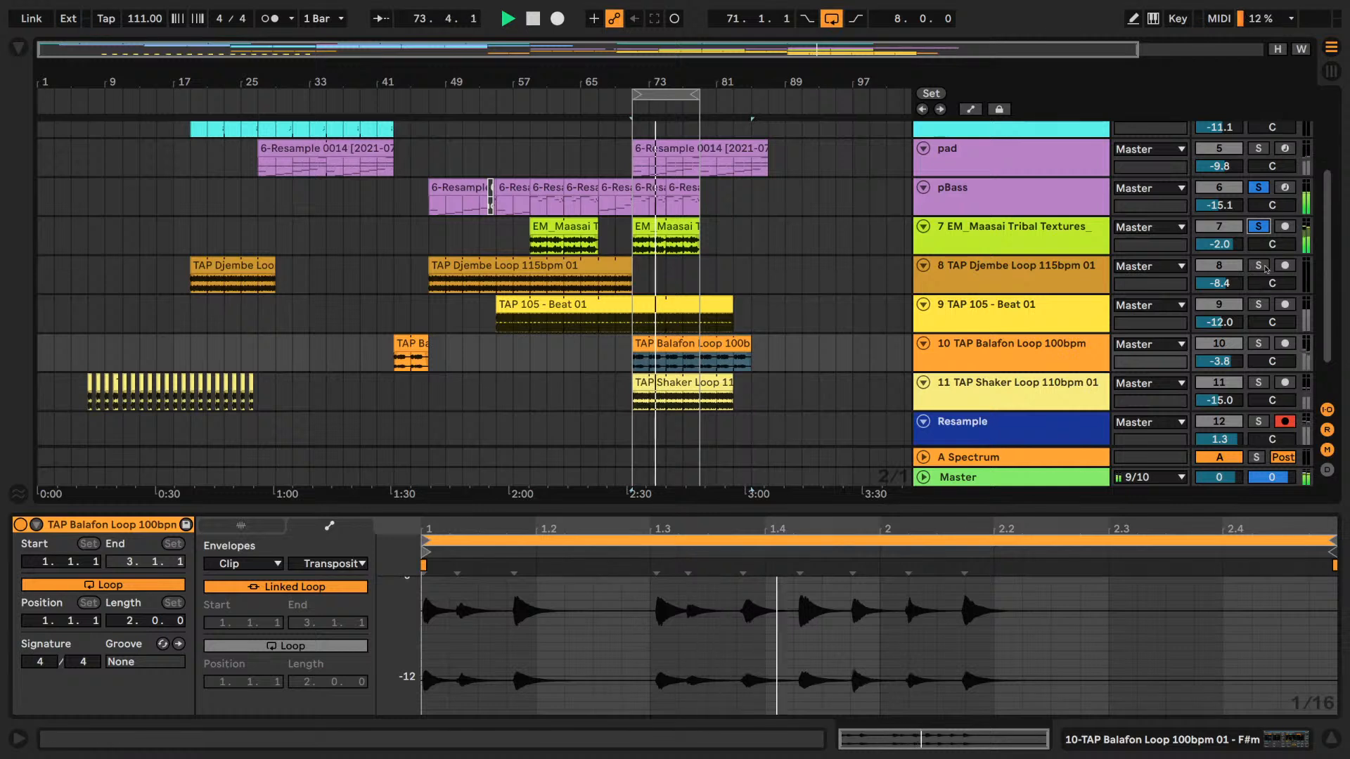
left_click(1258, 304)
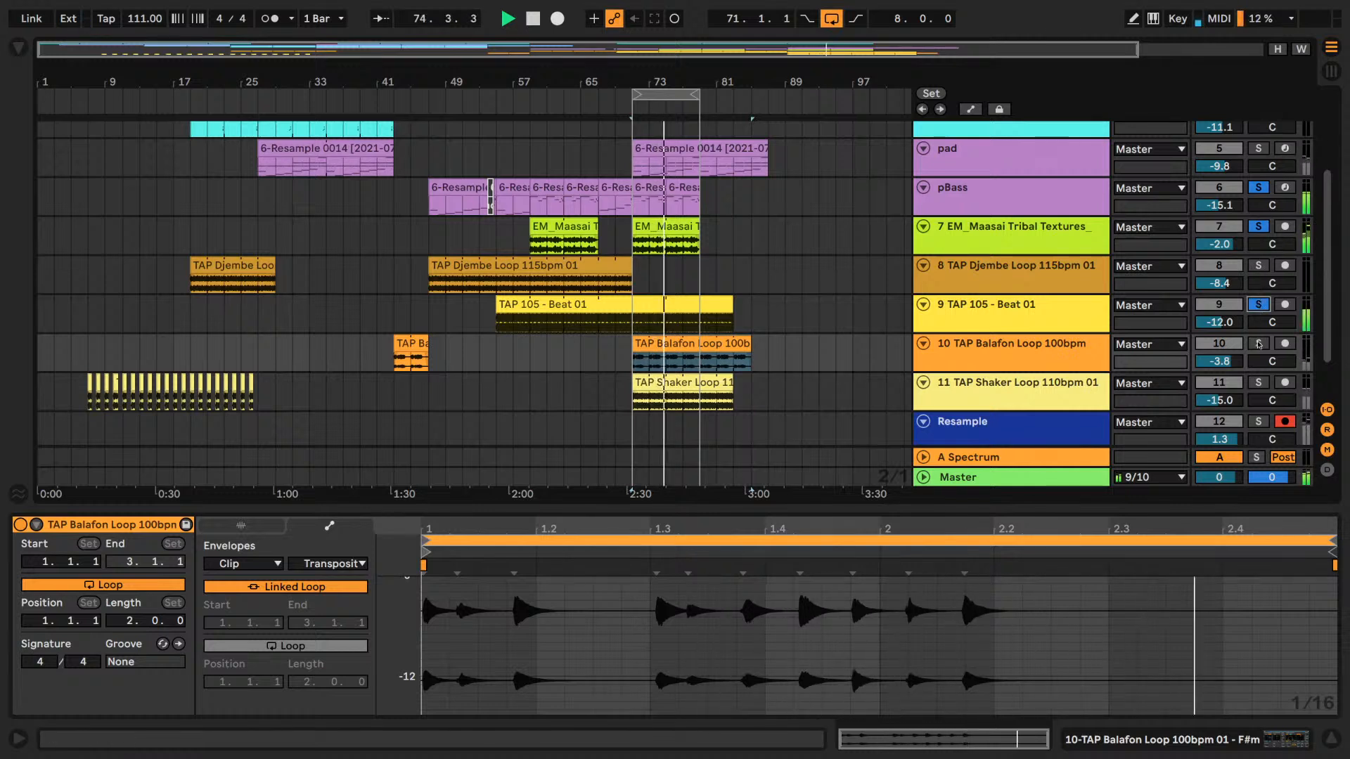
left_click(1259, 344)
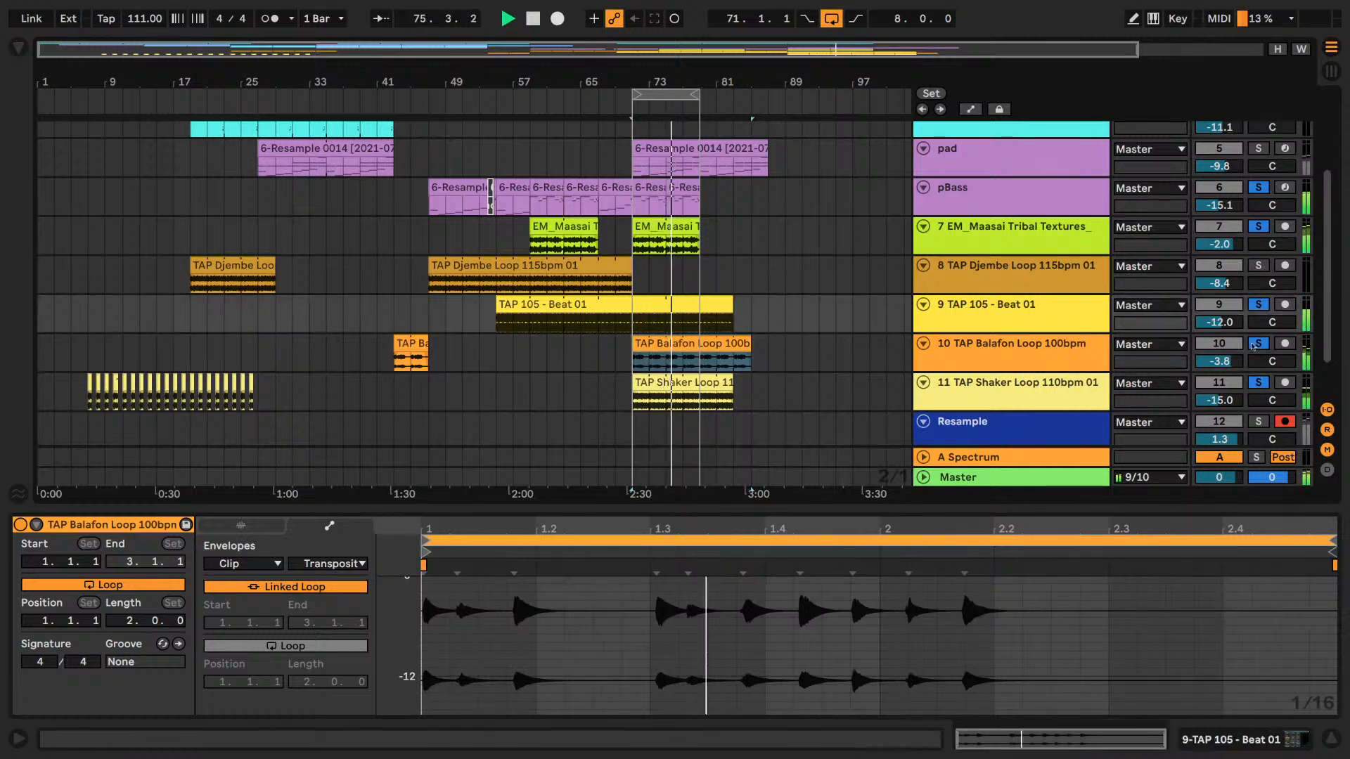
- Solo only the TAP Balafon track during playback, and clear its solo to hear all tracks together
left_click(1258, 344)
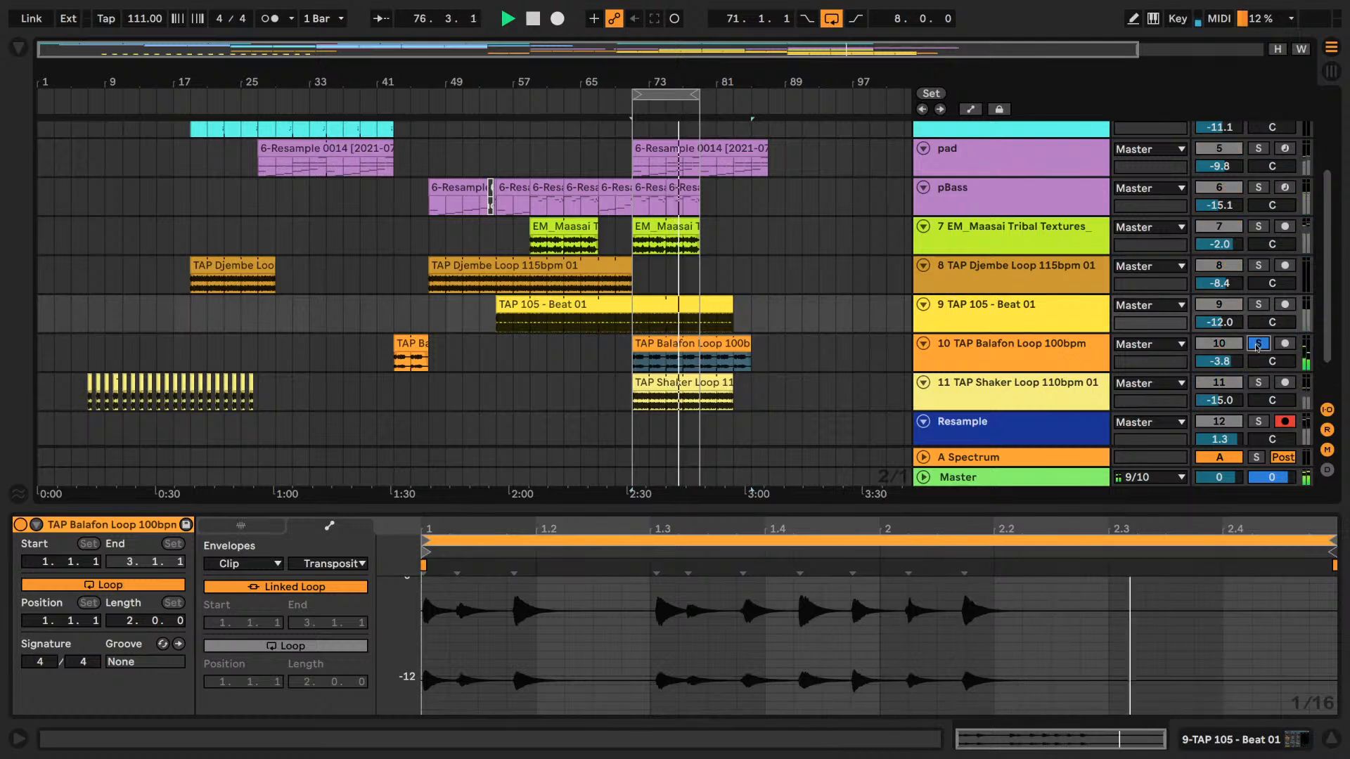
left_click(1259, 344)
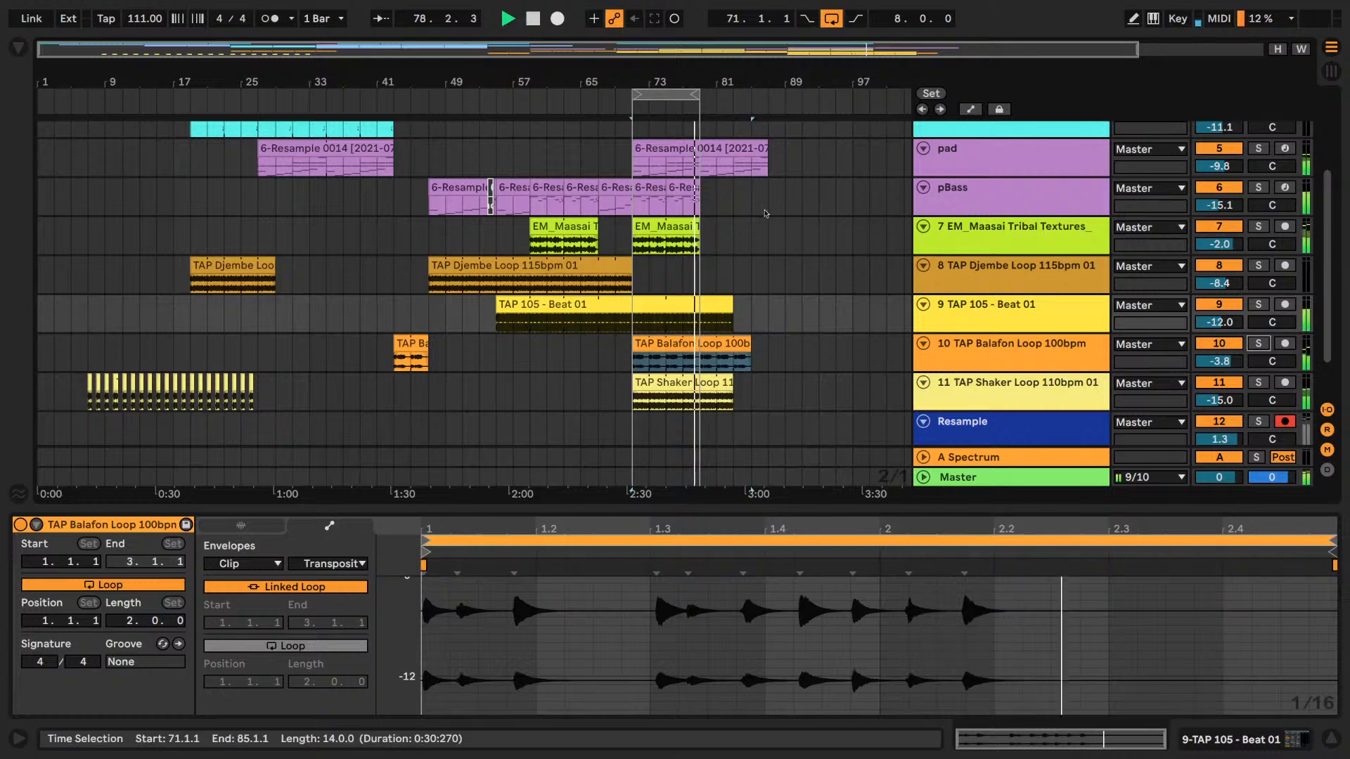
- Mute the pad and TAP Balafon tracks one after the other while the loop plays, and stop playback
scroll(766, 215, "up", 5)
left_click(1219, 287)
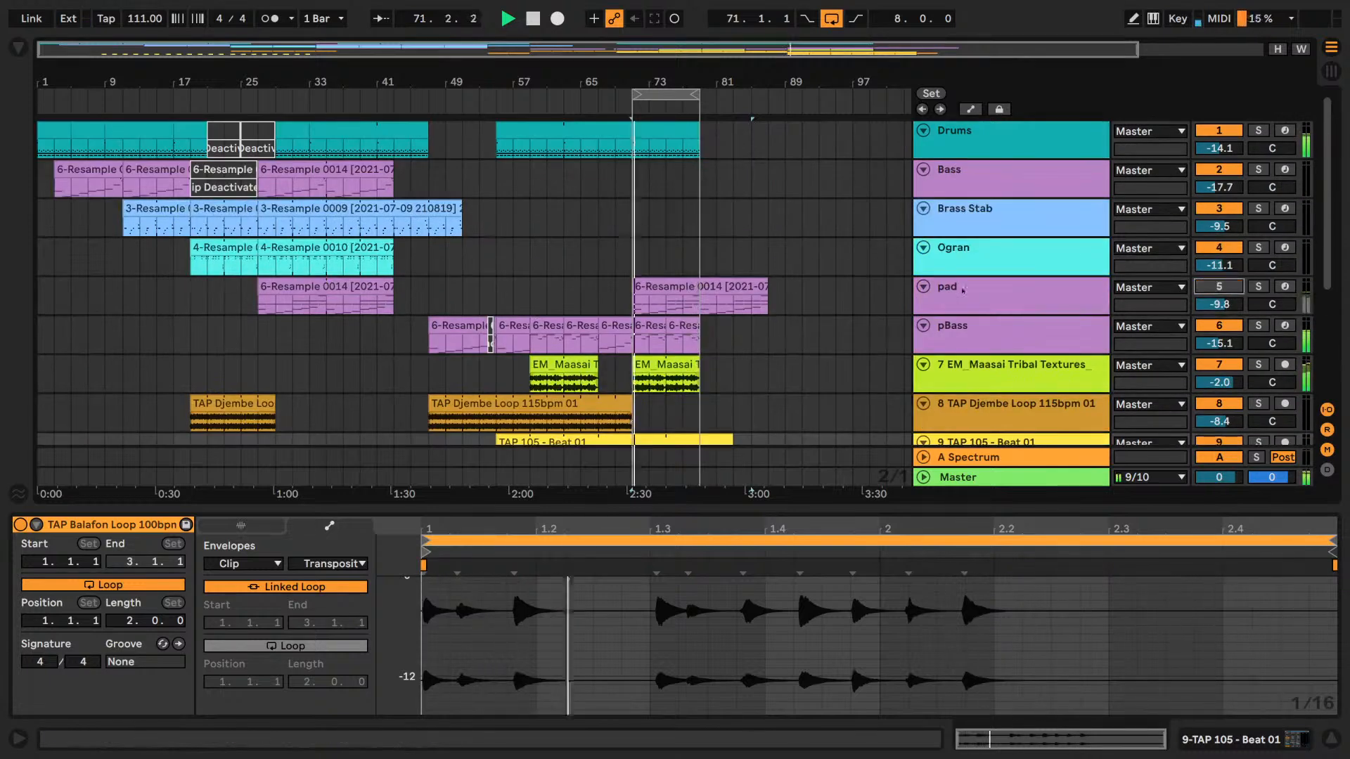
scroll(814, 231, "down", 5)
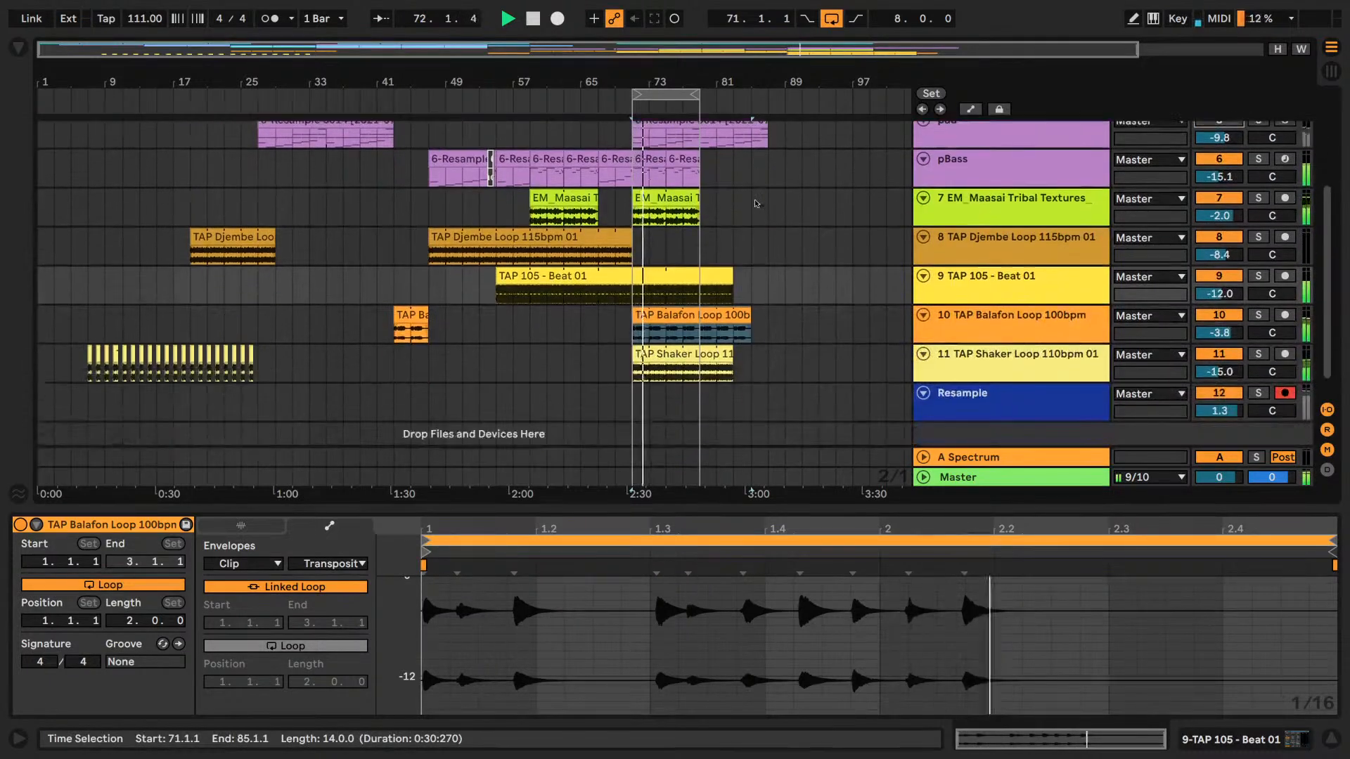
scroll(755, 201, "up", 1)
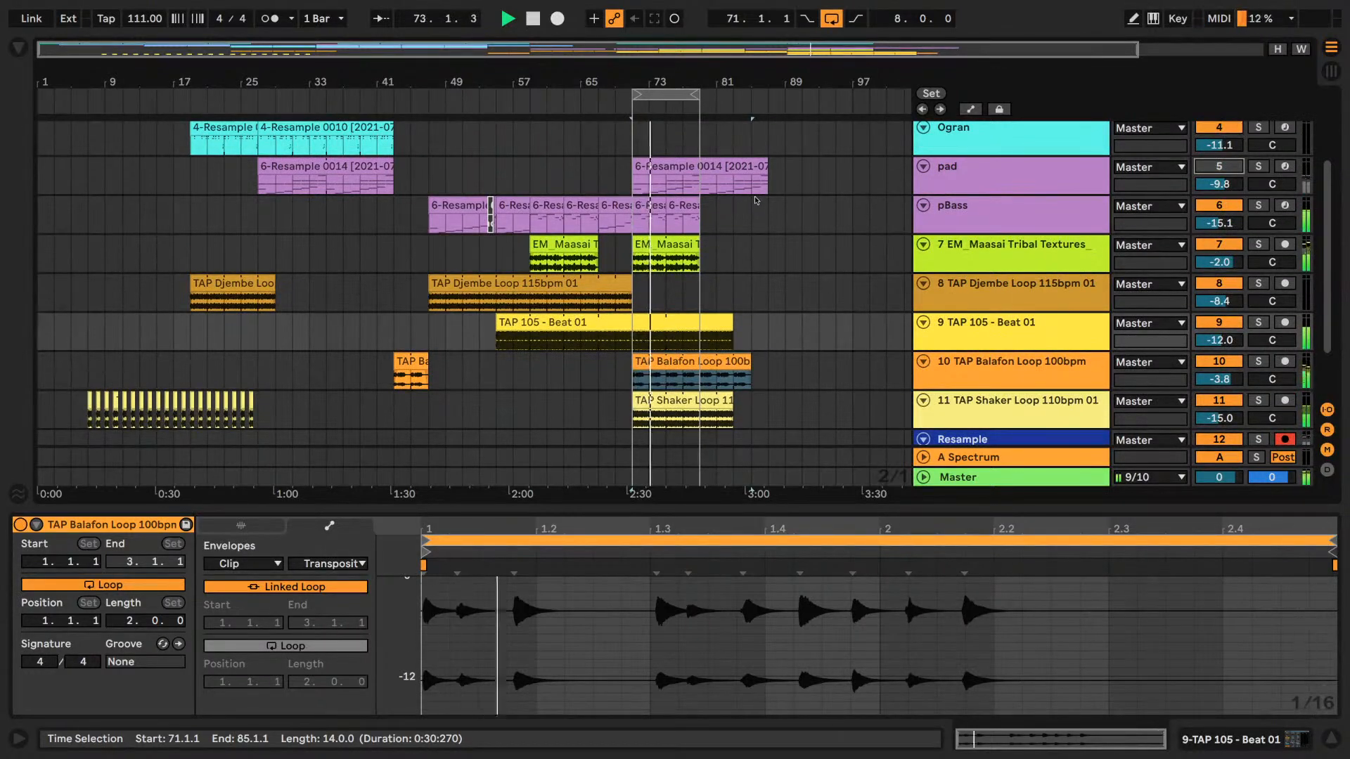
scroll(755, 202, "down", 2)
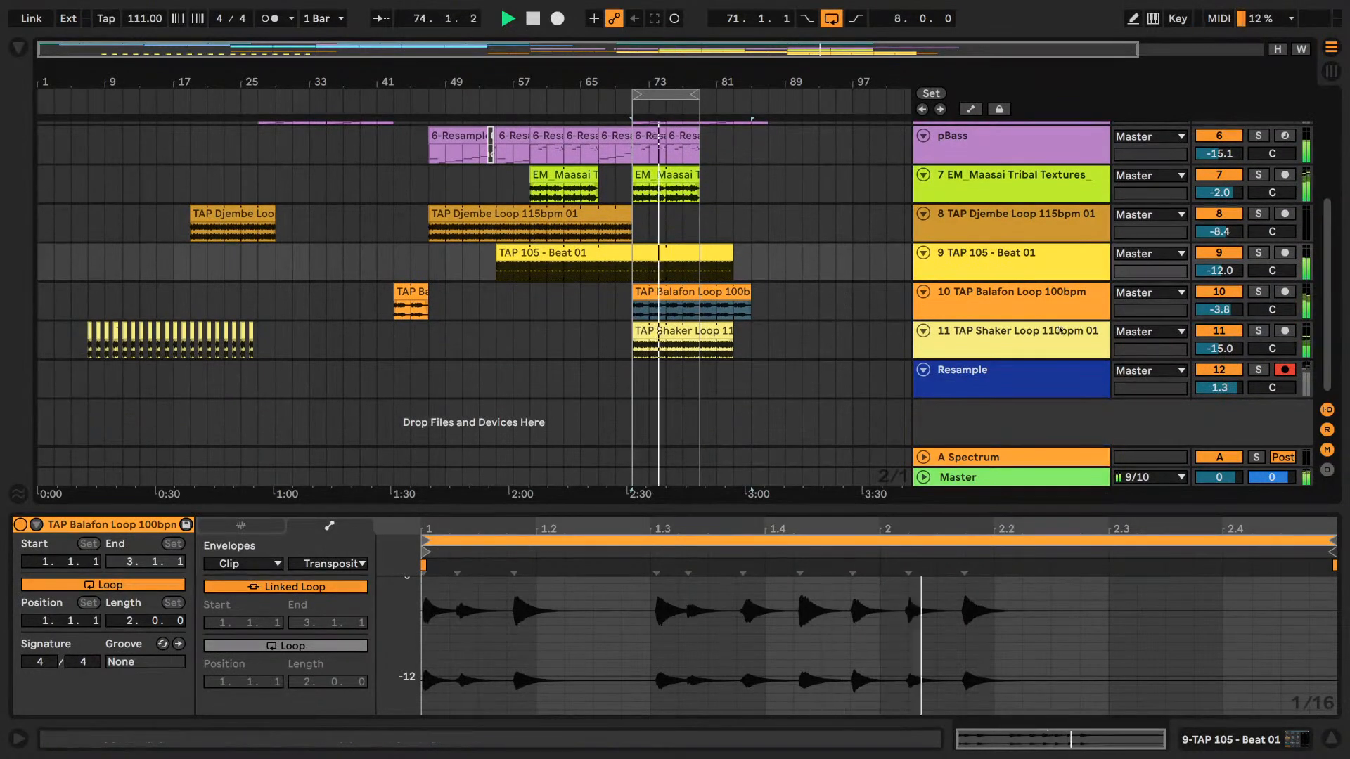
left_click(1218, 293)
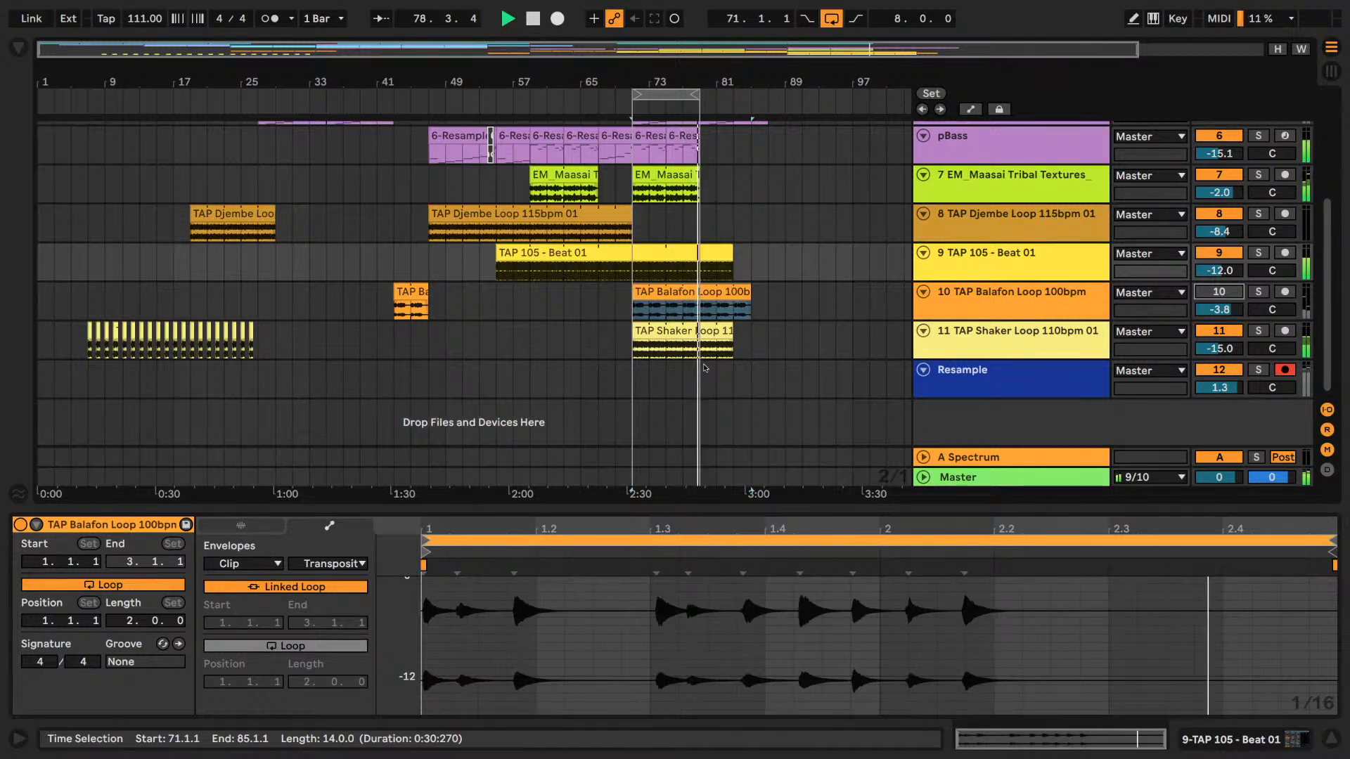
key("space")
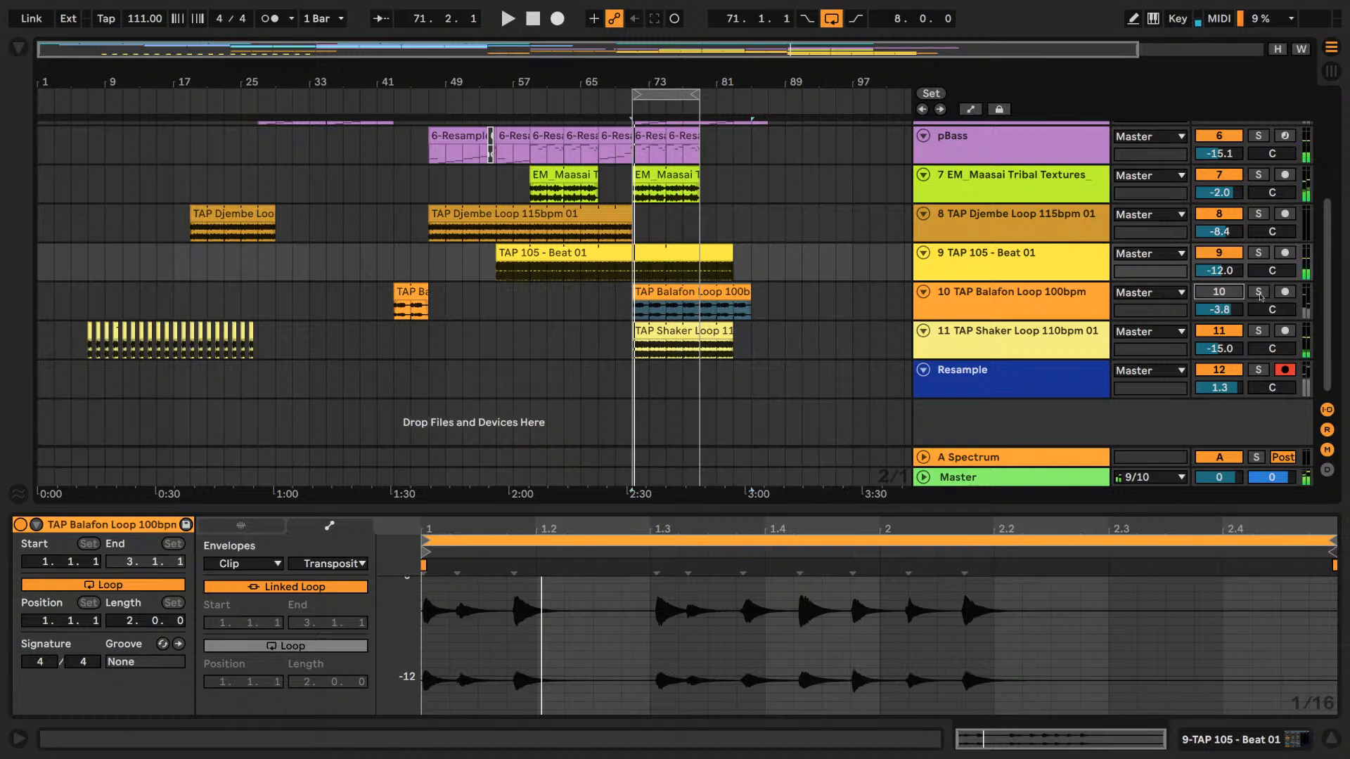
- Play the loop with TAP Balafon soloed and its clip's Transposition envelope displayed, and add EM_Maasai to the solo
left_click(1258, 292)
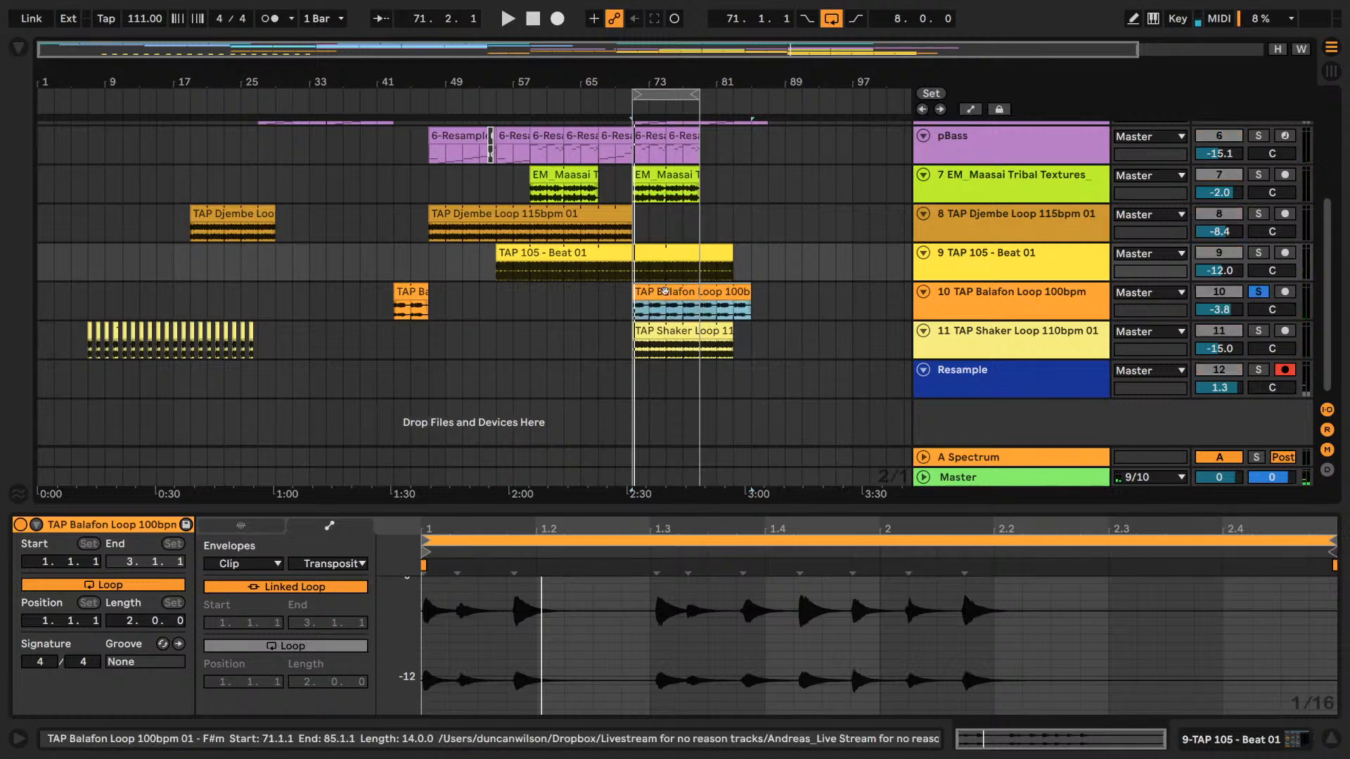
left_click(262, 564)
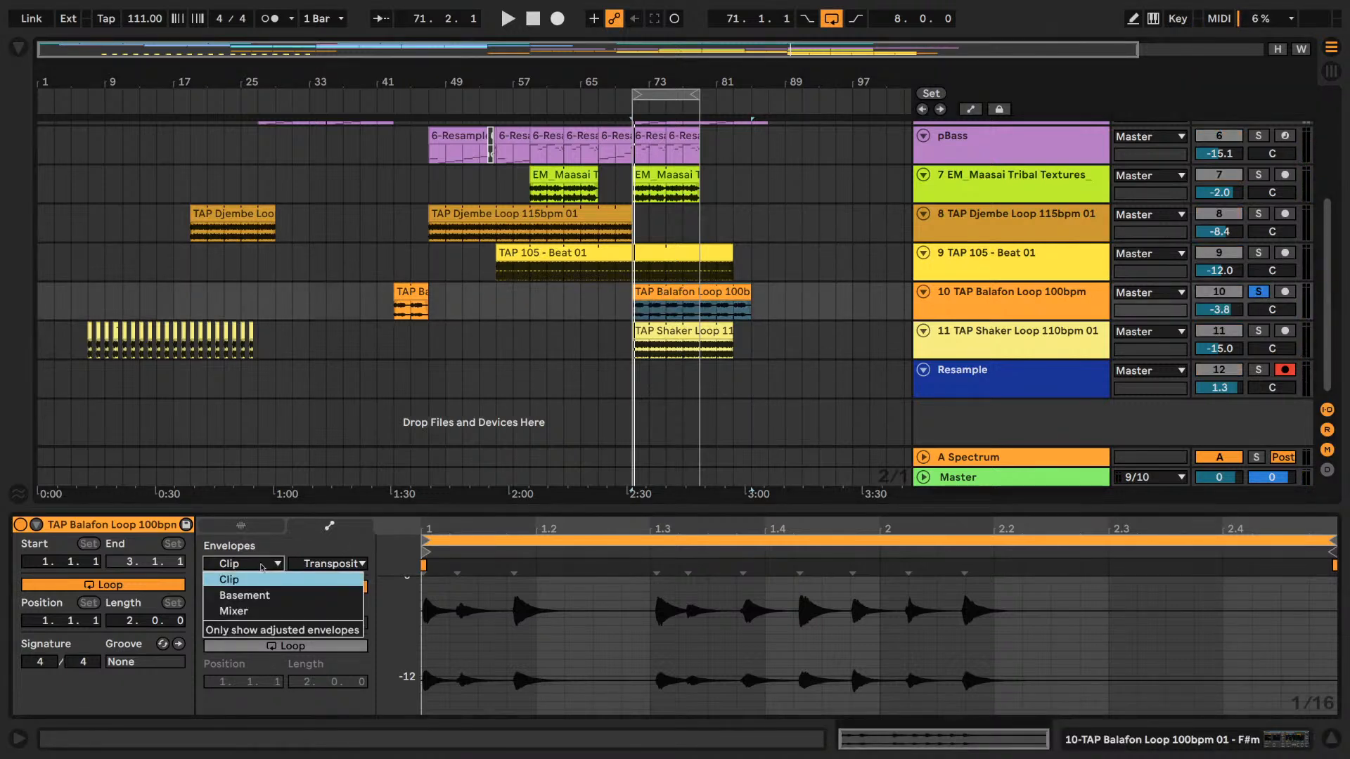
left_click(248, 580)
left_click(322, 564)
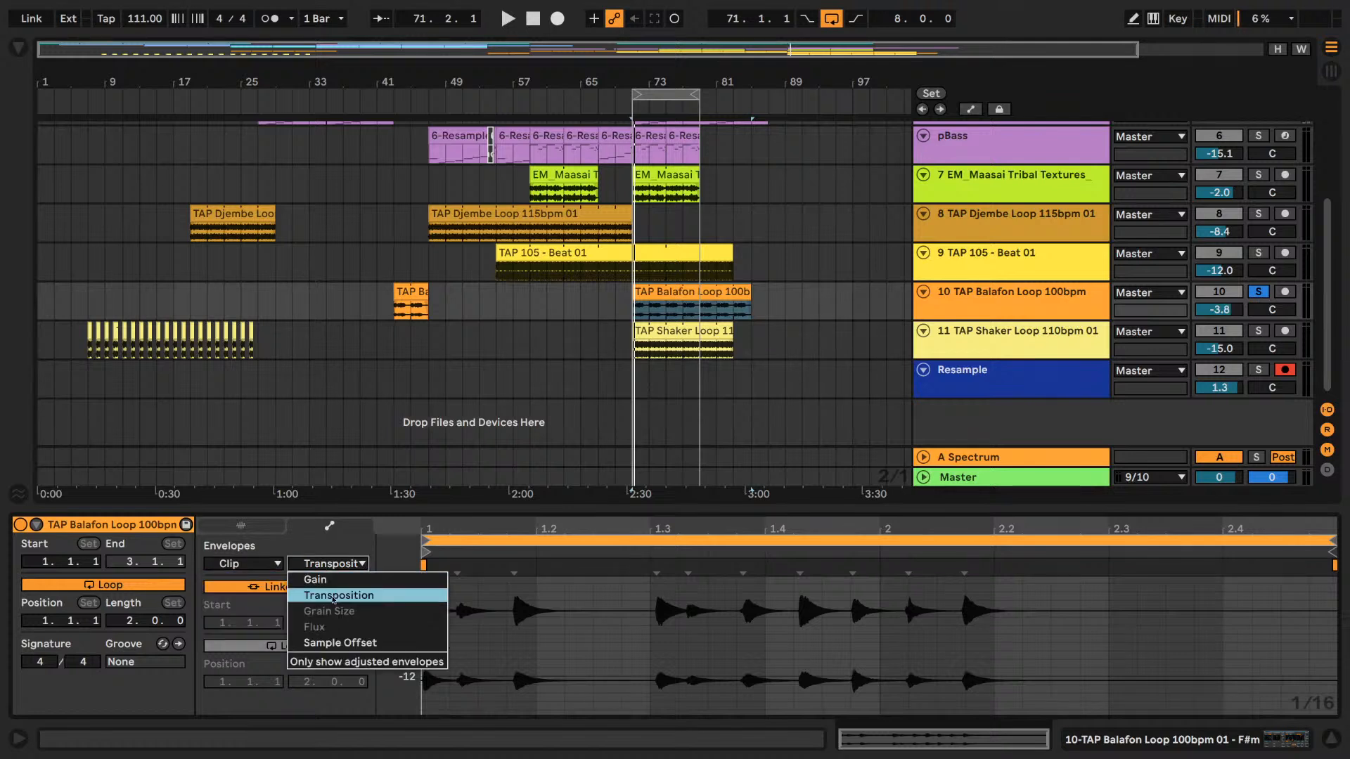
left_click(333, 596)
key("space")
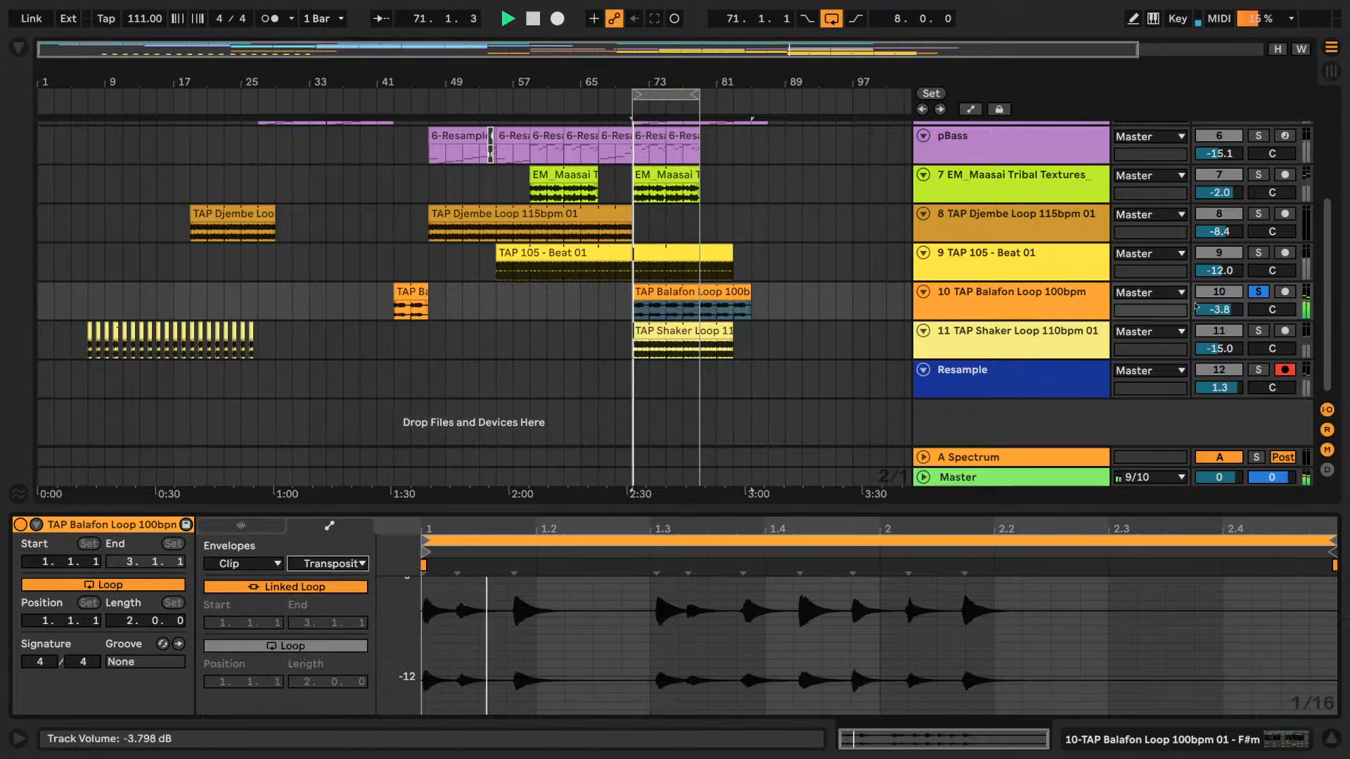
left_click(1258, 176)
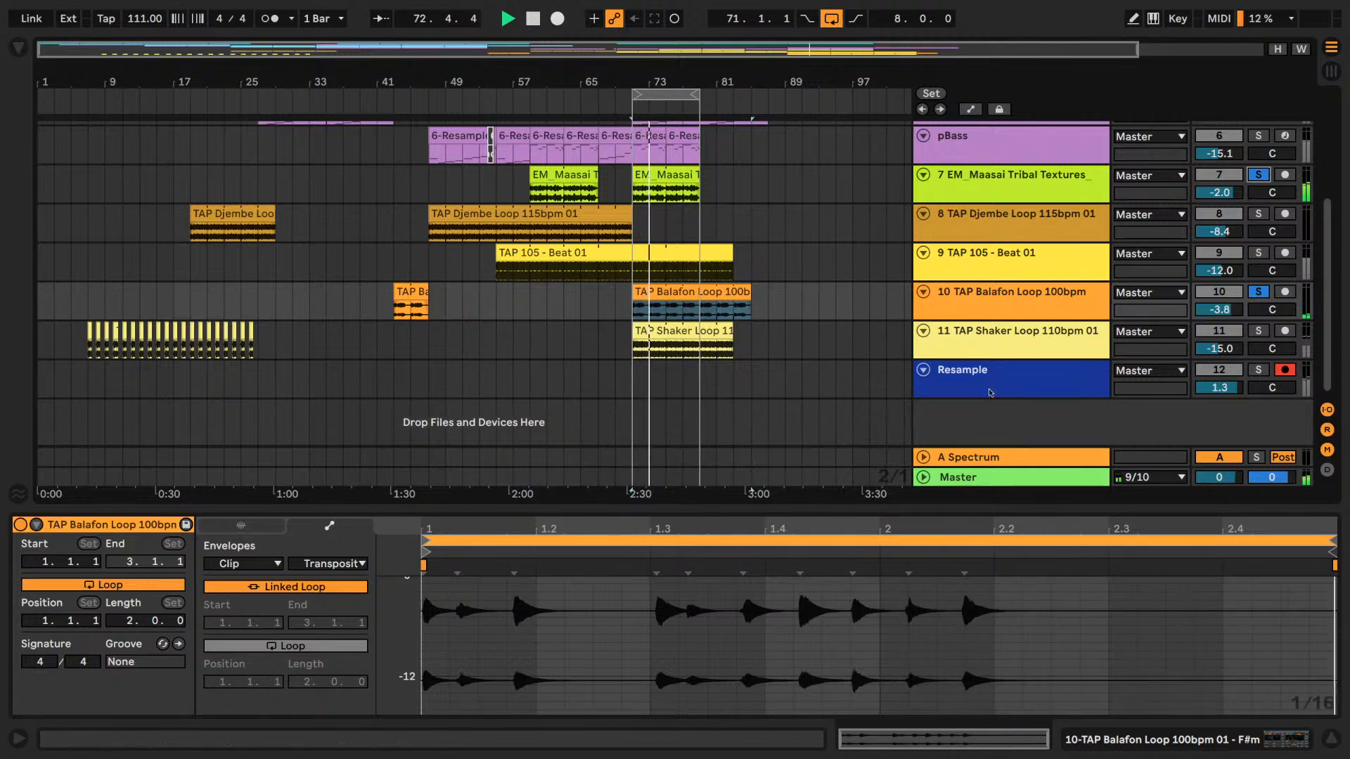
- Draw a pitch change in the bar 71 Balafon clip's Transposition envelope, and undo it
left_click(679, 294)
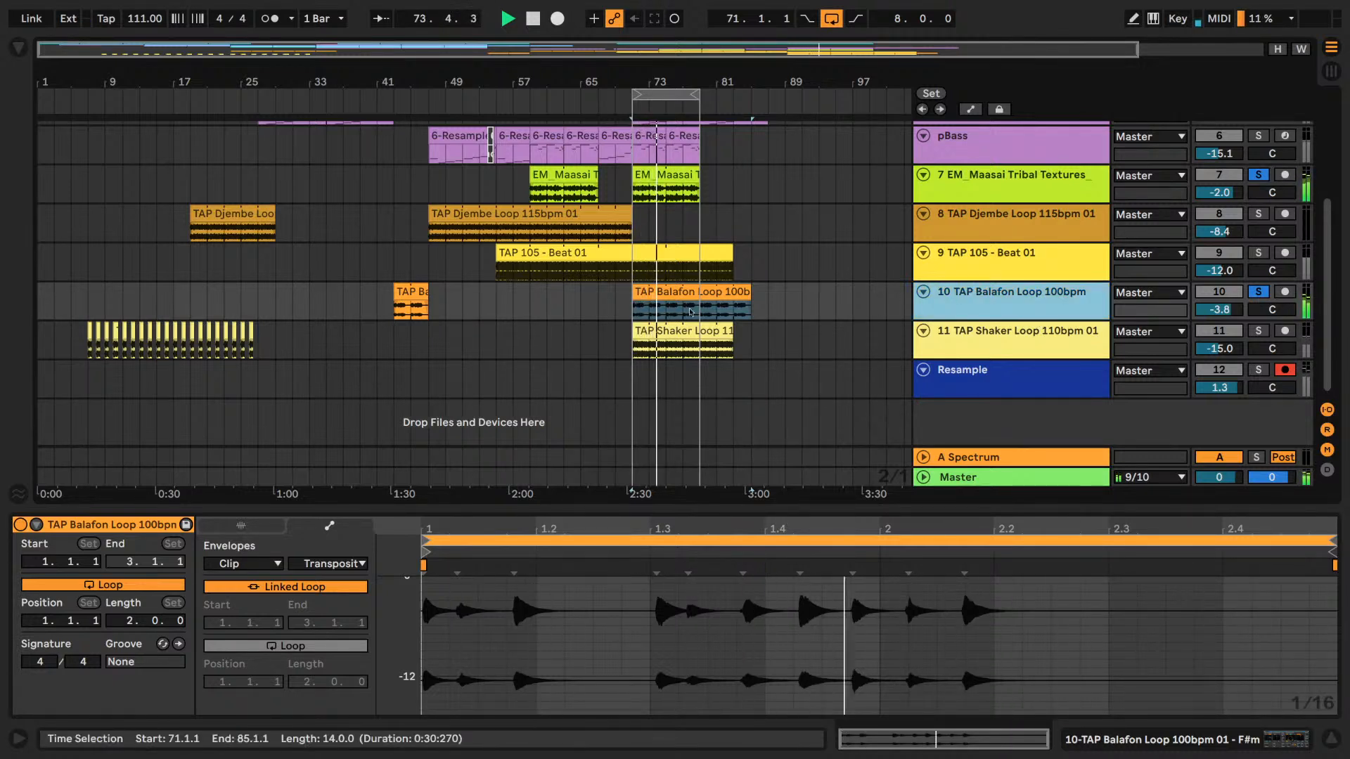
double_click(680, 293)
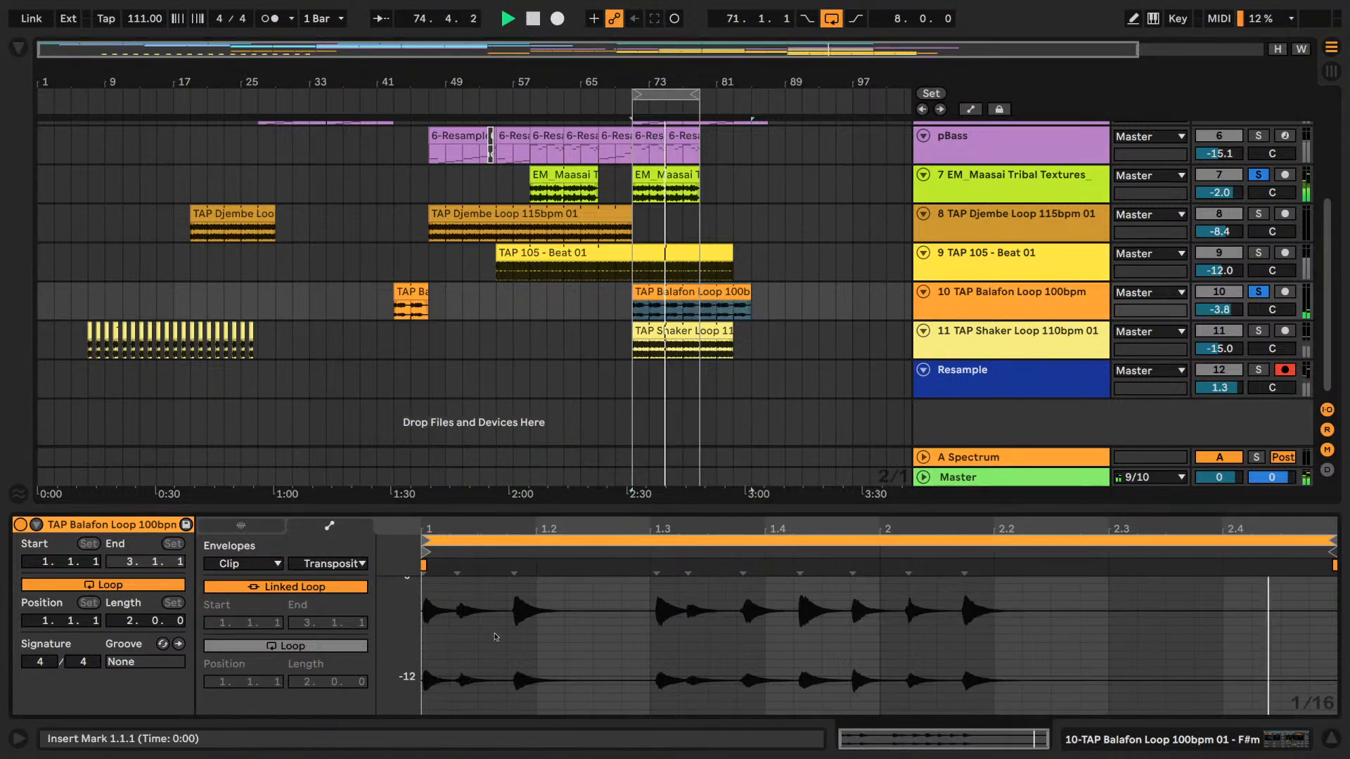
key("b")
left_click_drag(520, 653, 526, 609)
key("ctrl+z")
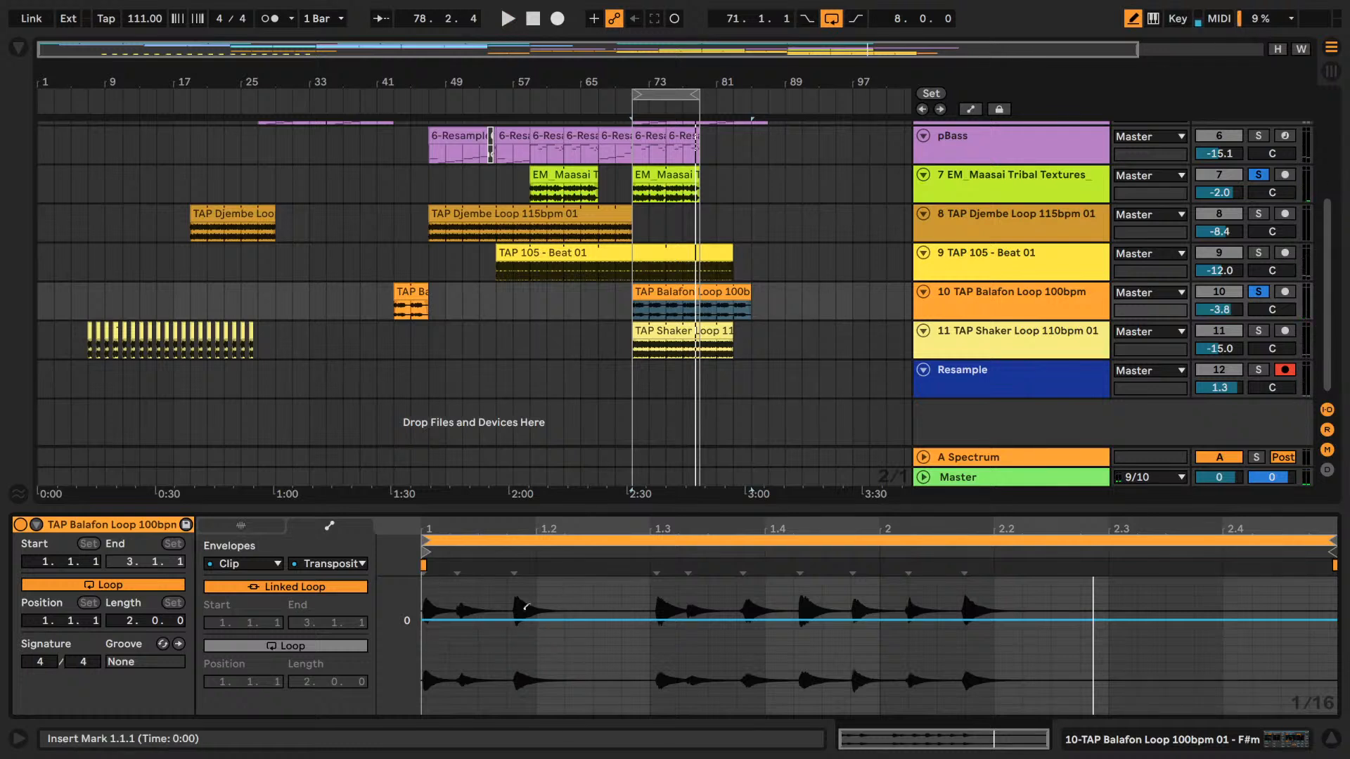
- Play the loop without solos, with pad and TAP Balafon muted, and mute EM_Maasai as well to compare
key("space")
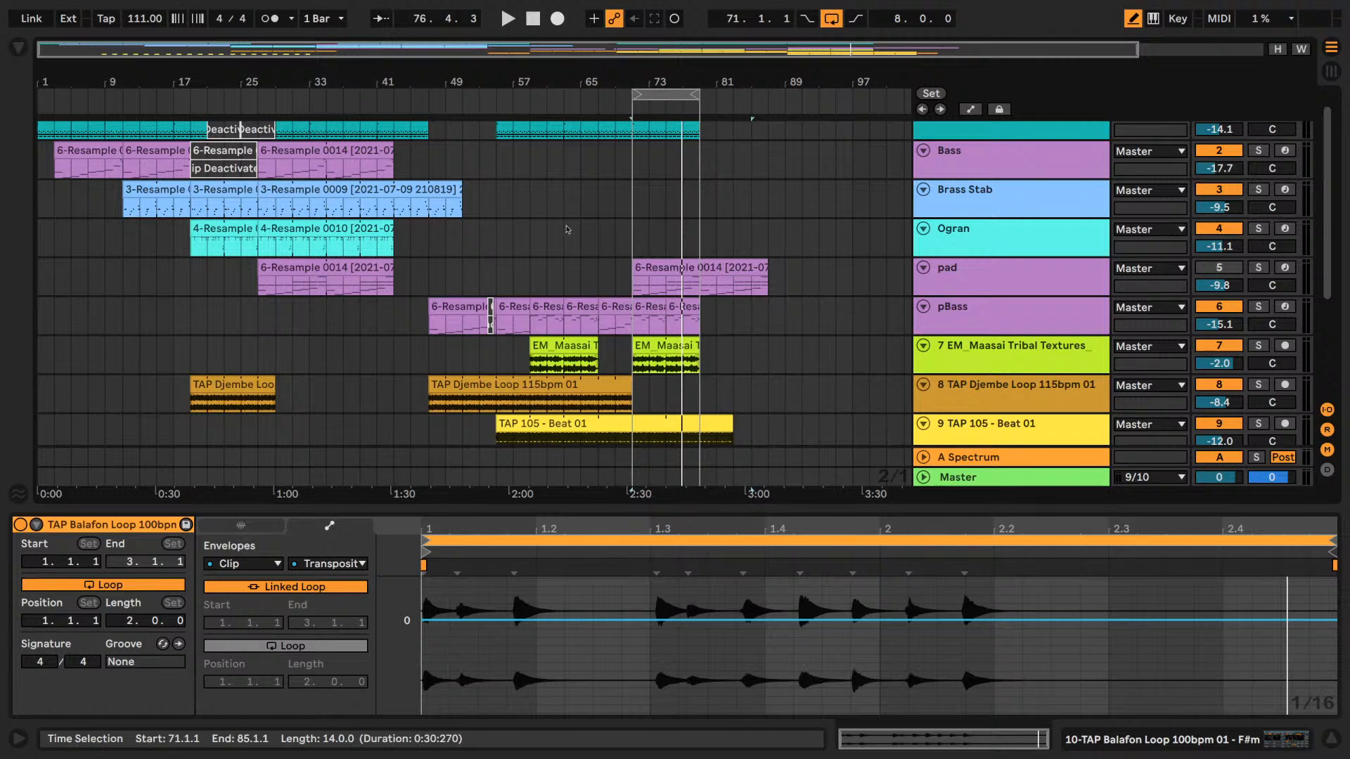
key("space")
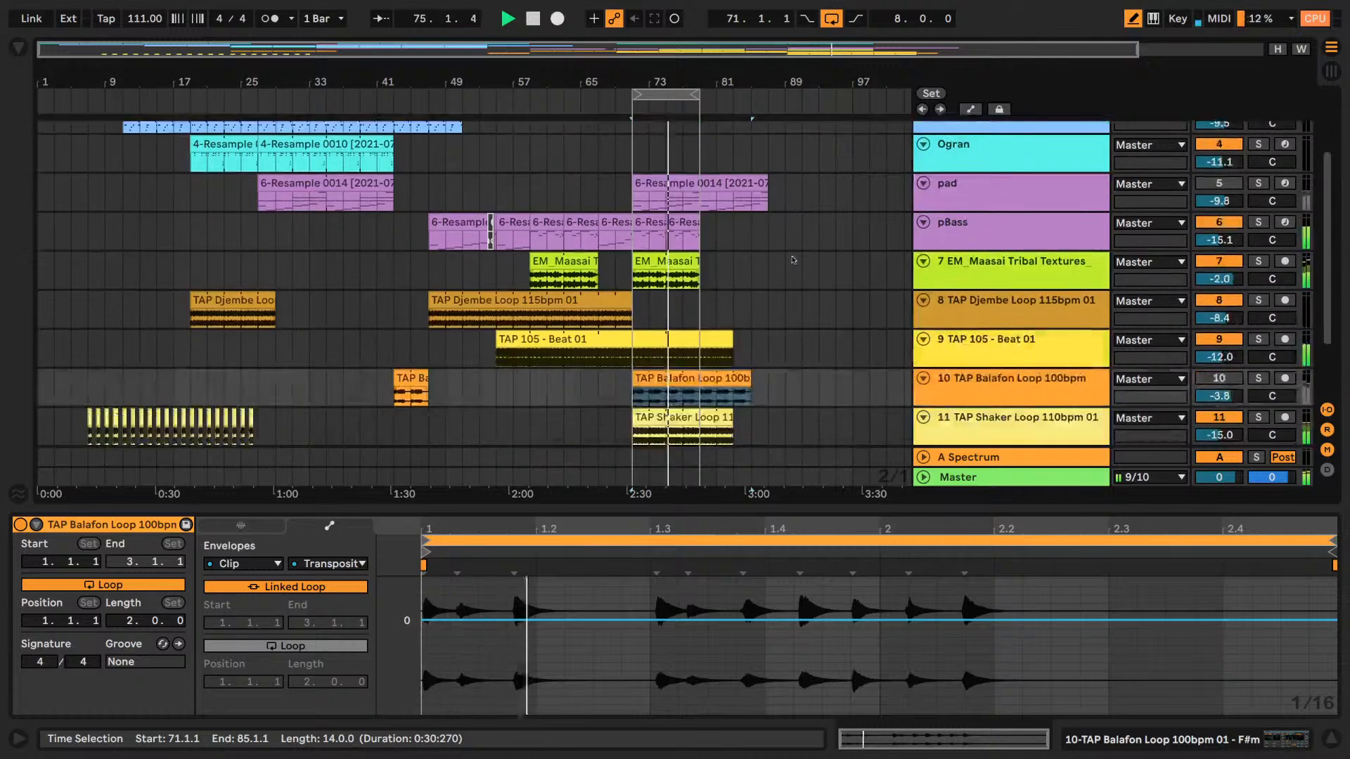
scroll(539, 245, "down", 3)
scroll(797, 244, "up", 2)
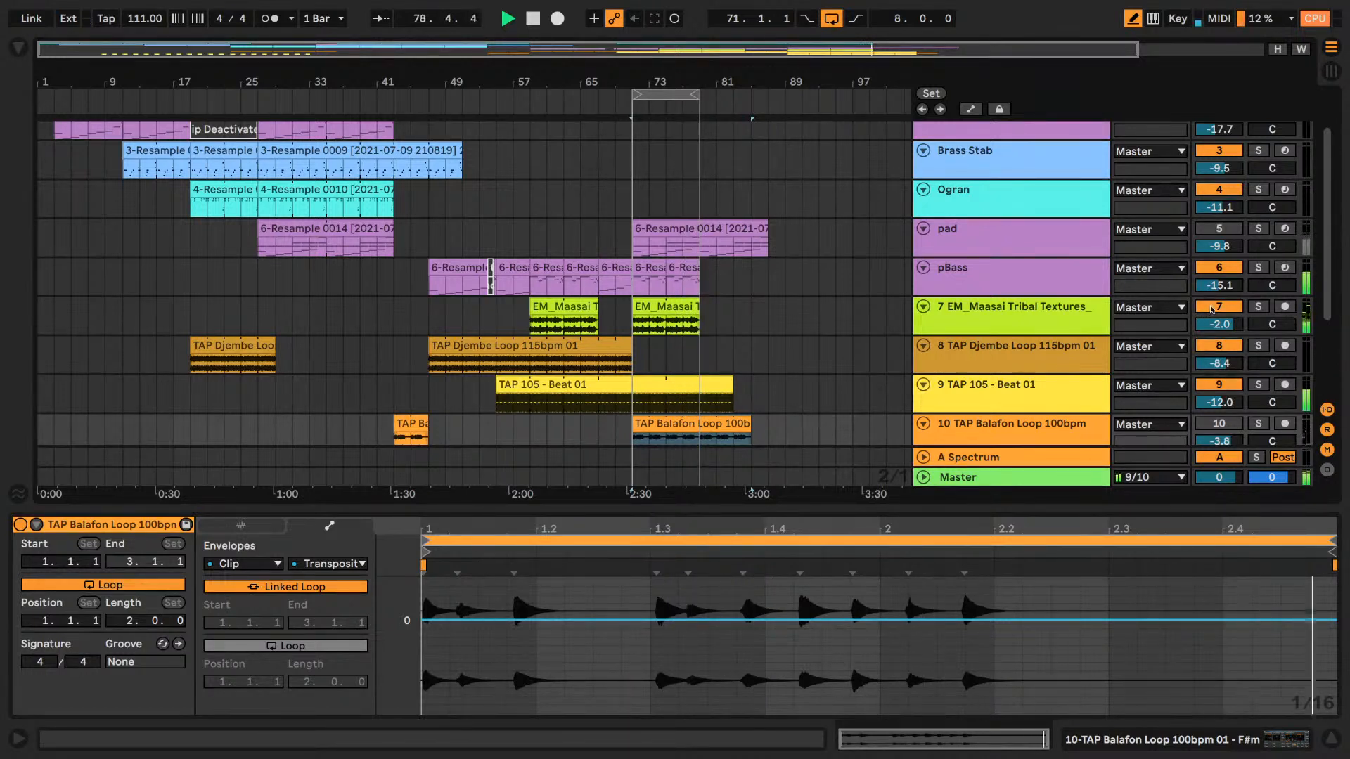
left_click(1212, 309)
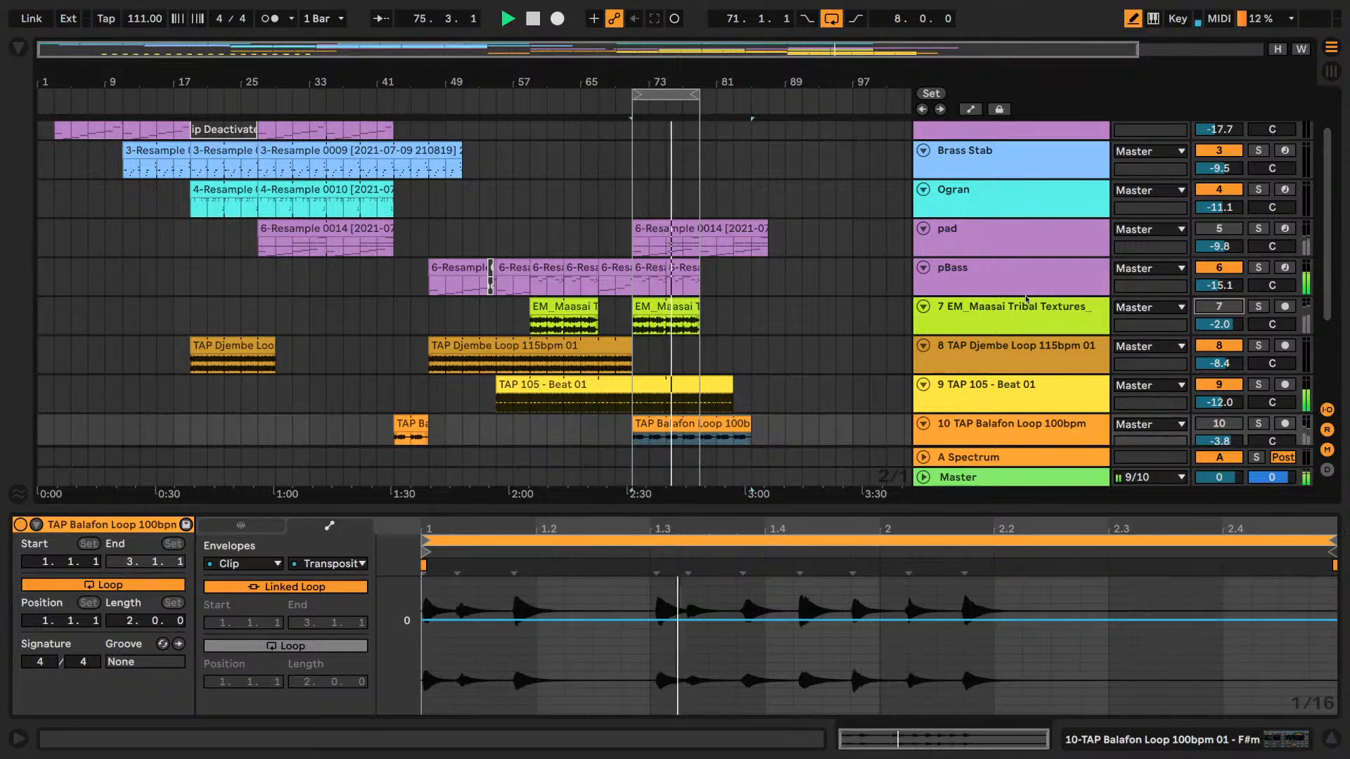
- Select the EM_Maasai clip at bar 71, solo its track and listen to it alone
scroll(1012, 302, "down", 3)
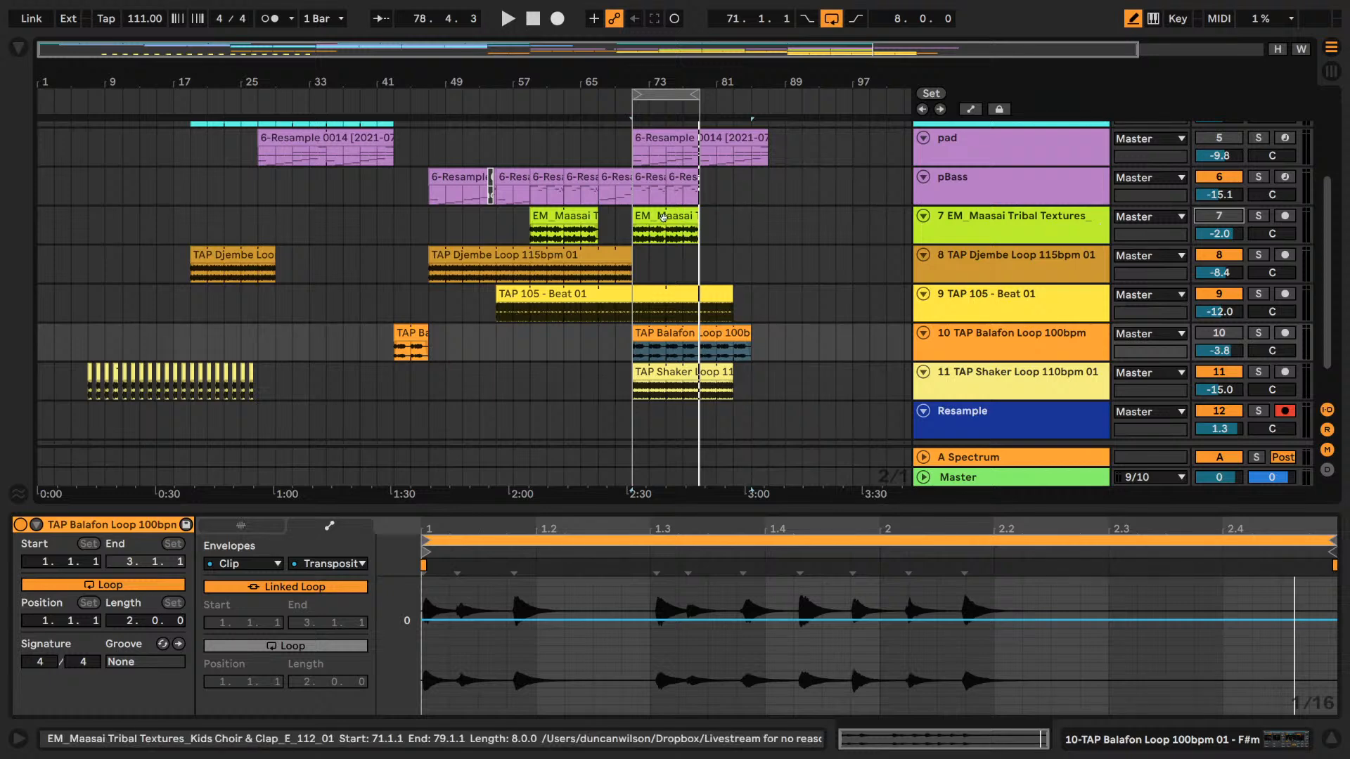
left_click(663, 219)
left_click(1257, 220)
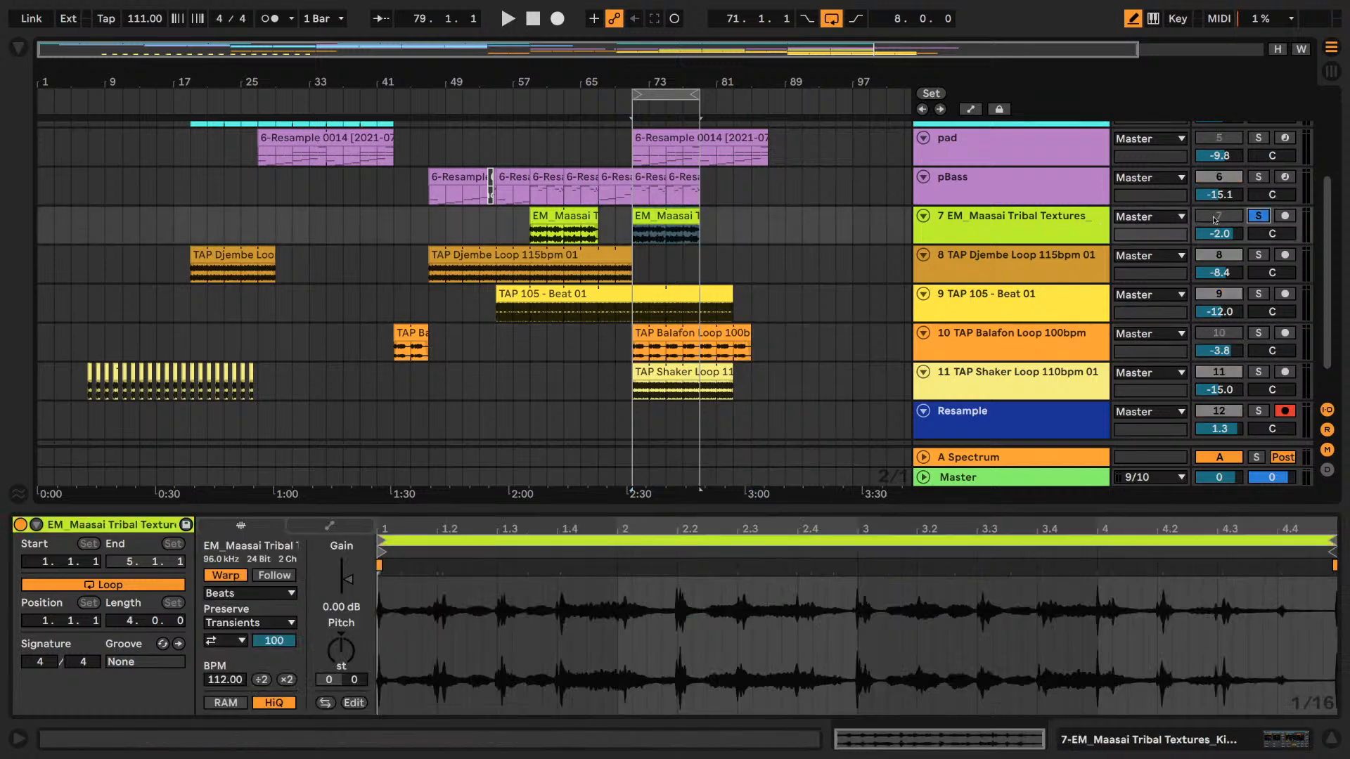
key("space")
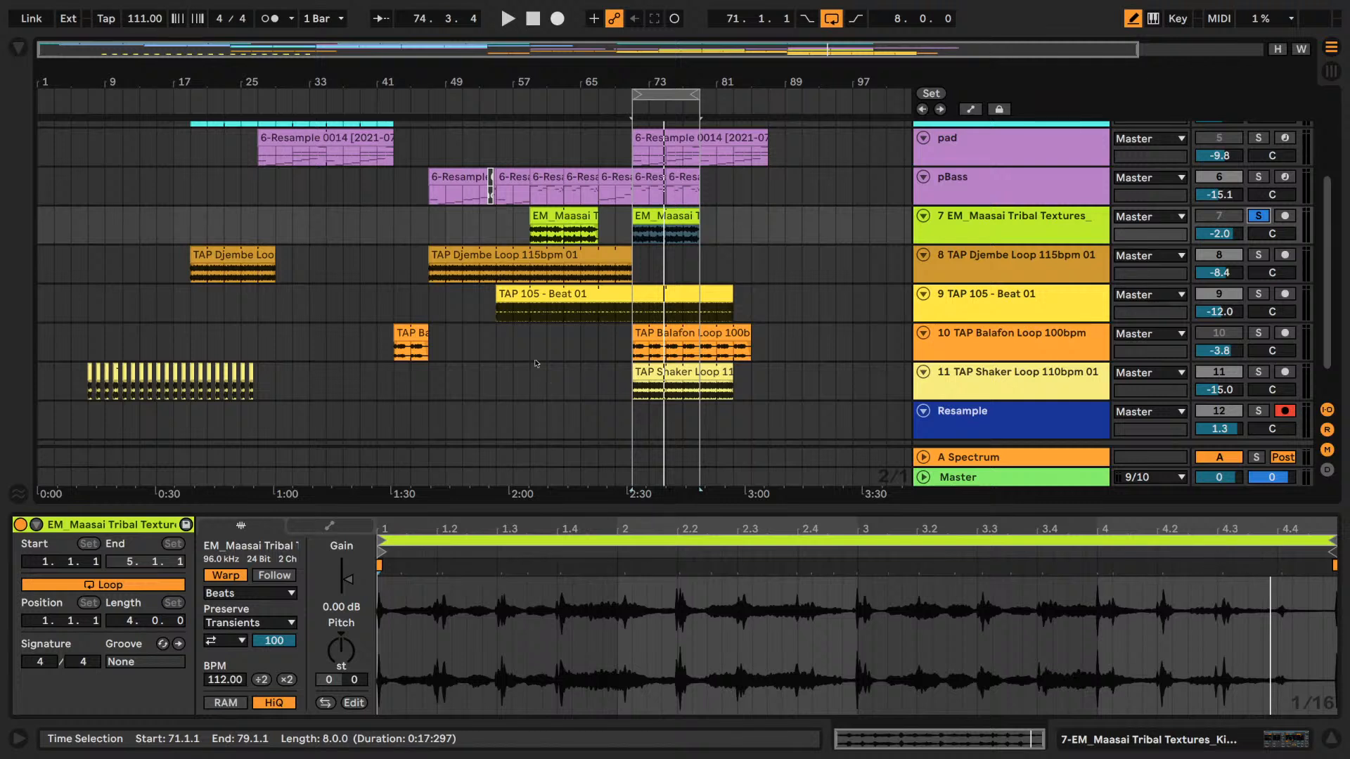
- Highlight bars 43 to 87 across the EM_Maasai to Resample tracks, and clear the selection
left_click(402, 224)
left_click_drag(424, 229, 768, 429)
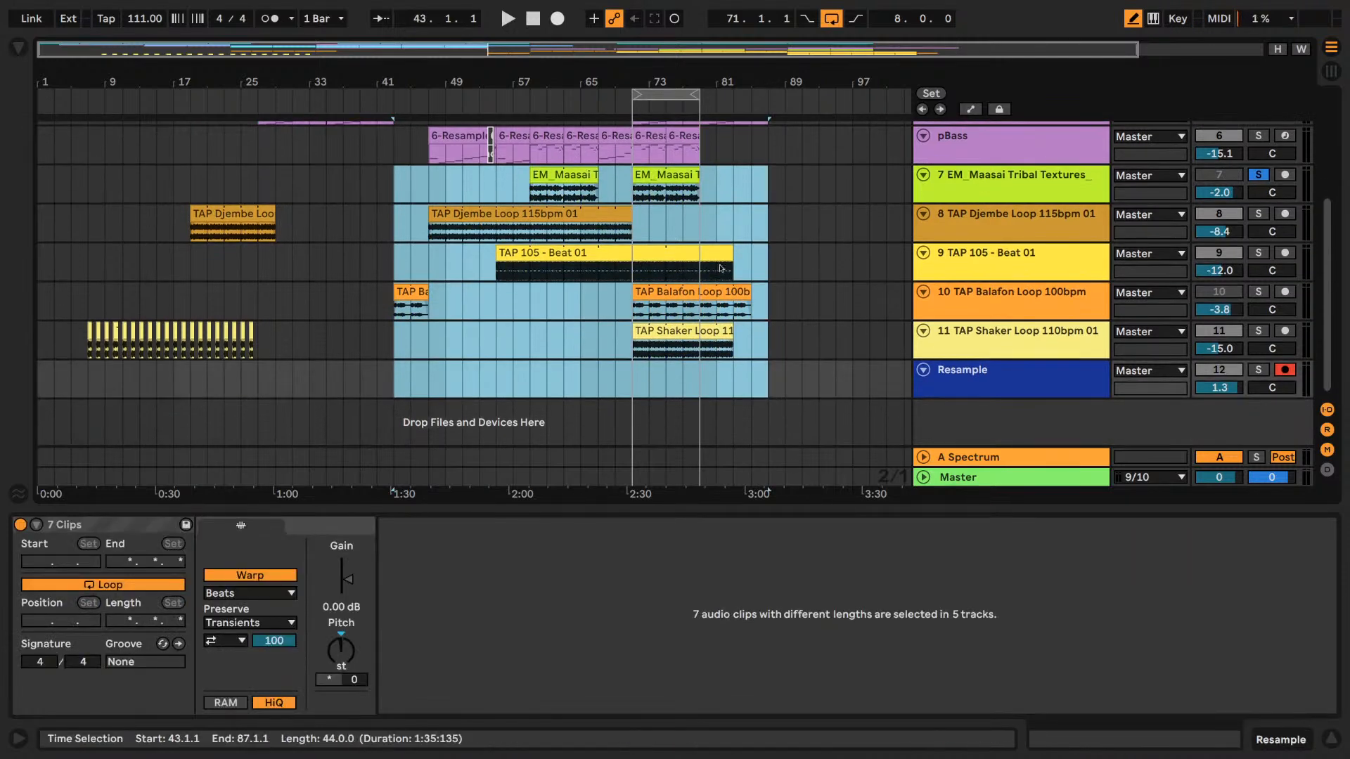
scroll(664, 287, "up", 2)
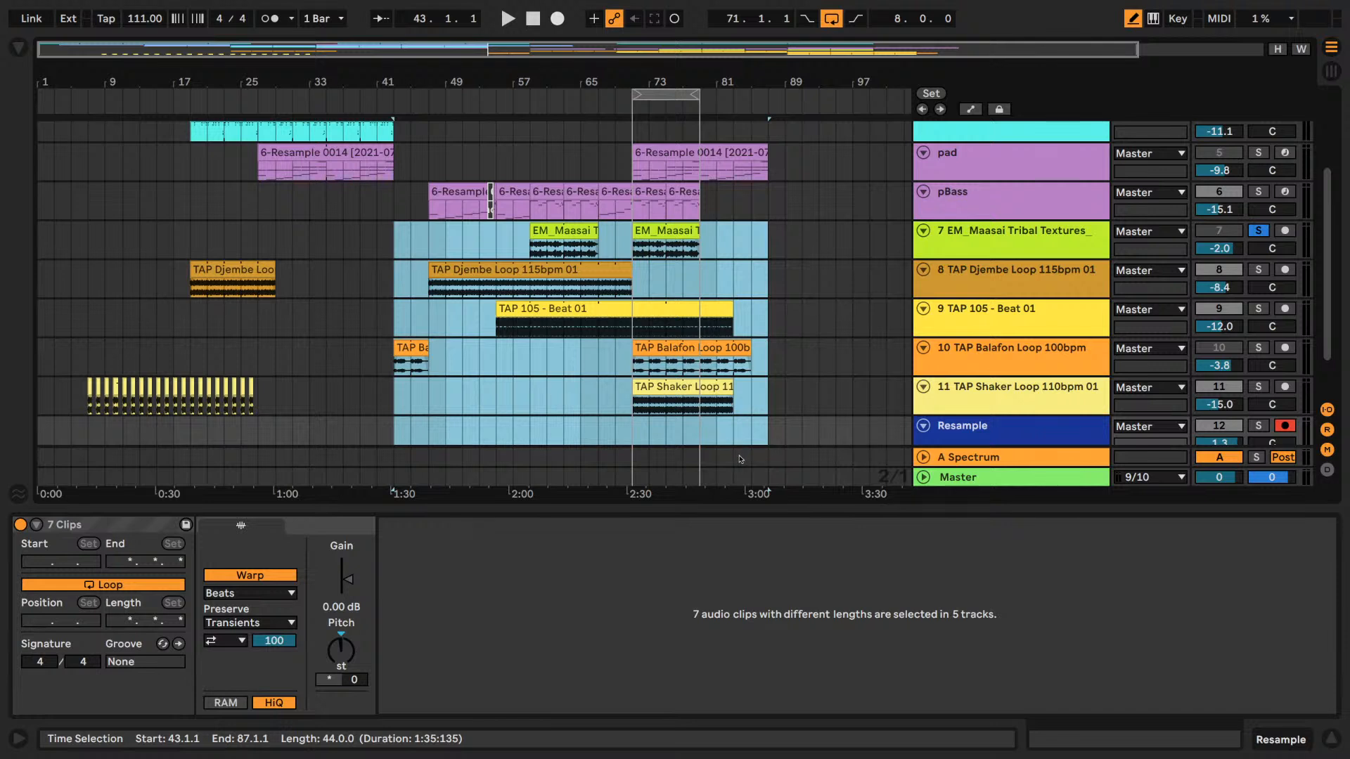
left_click(496, 373)
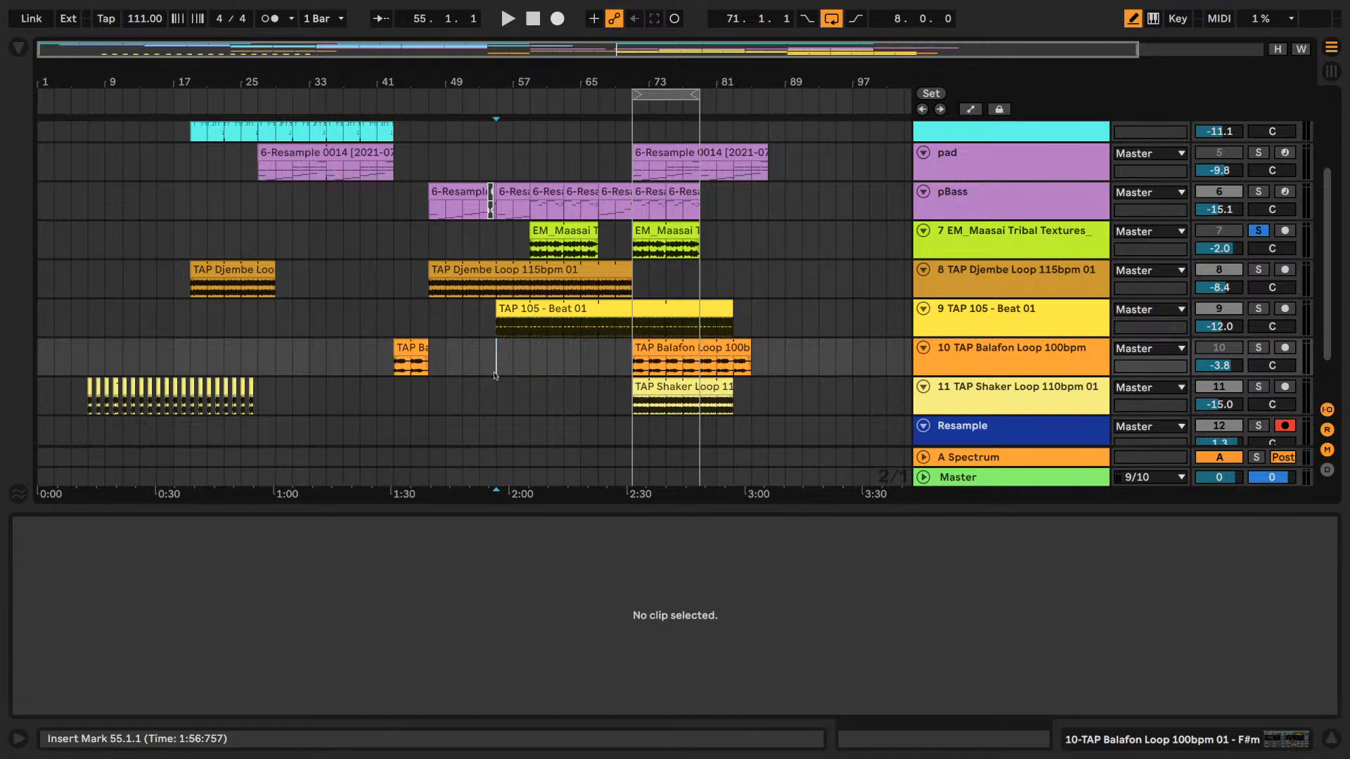
scroll(495, 374, "up", 4)
scroll(474, 346, "down", 4)
- Play the bar 71 EM_Maasai clip soloed, clear the solo and reactivate its track, stop playback and deselect the clip
scroll(475, 346, "down", 2)
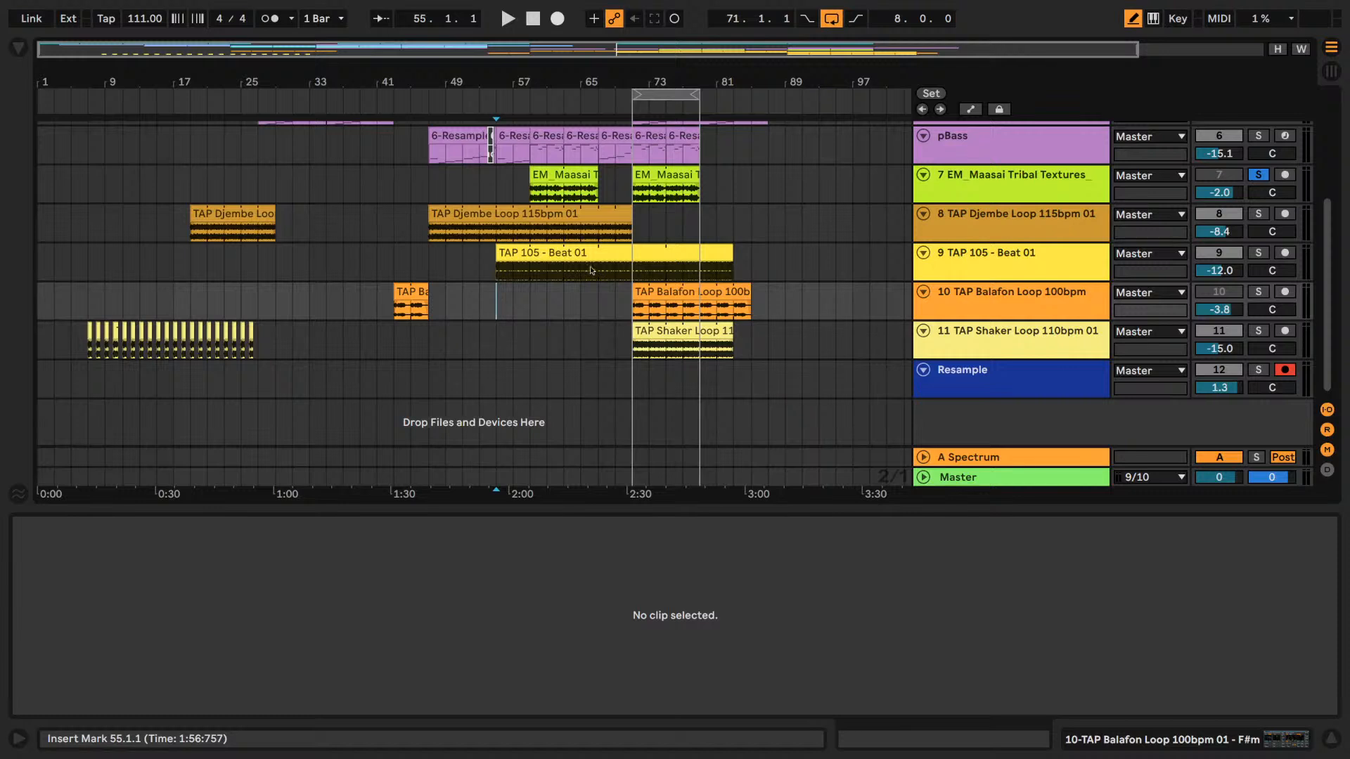
left_click(662, 177)
key("space")
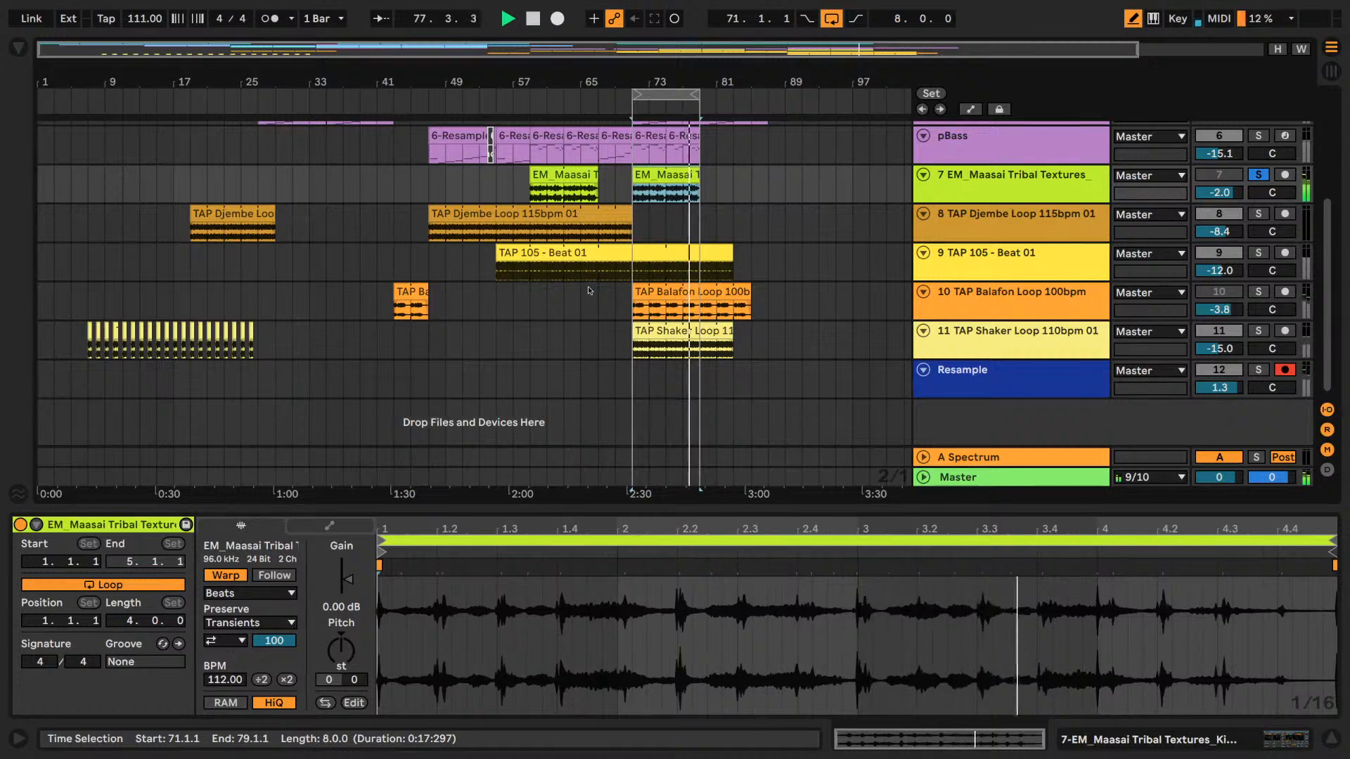
left_click(1258, 175)
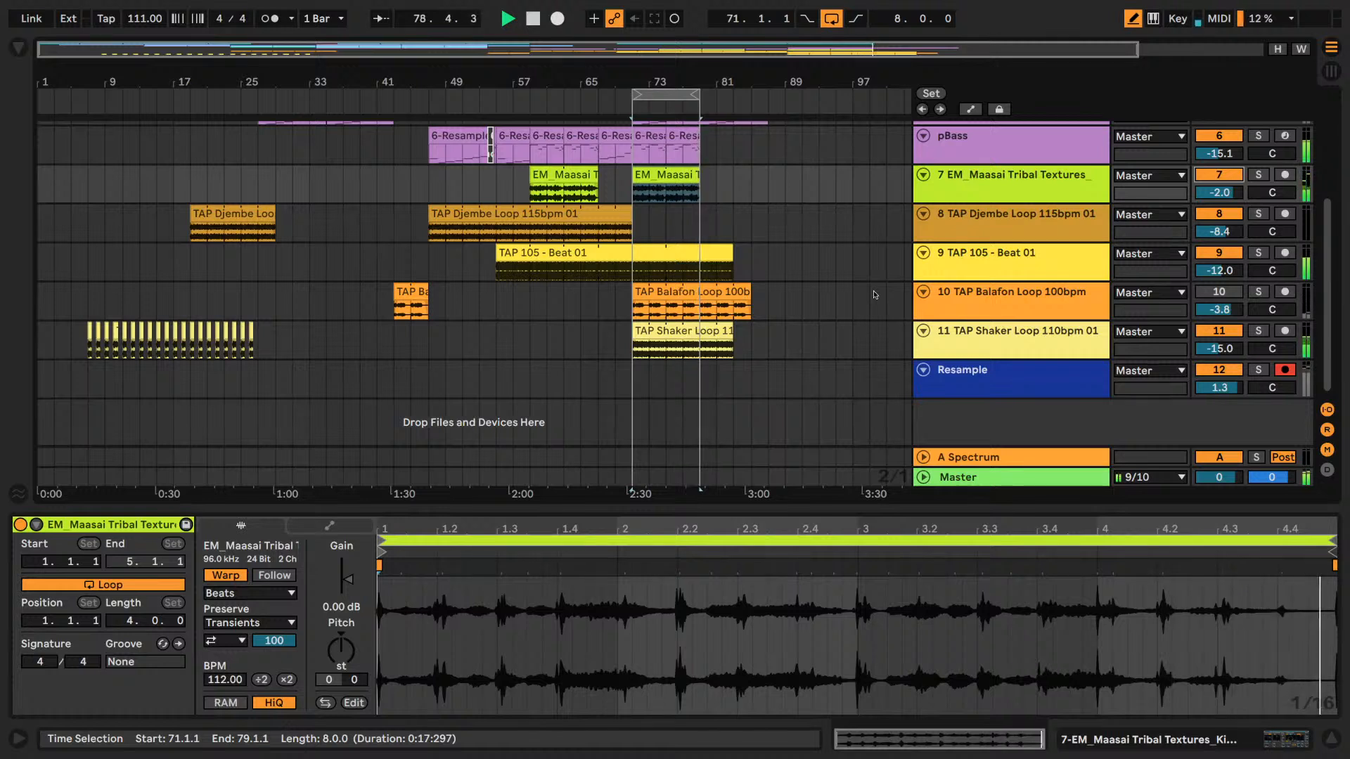
key("space")
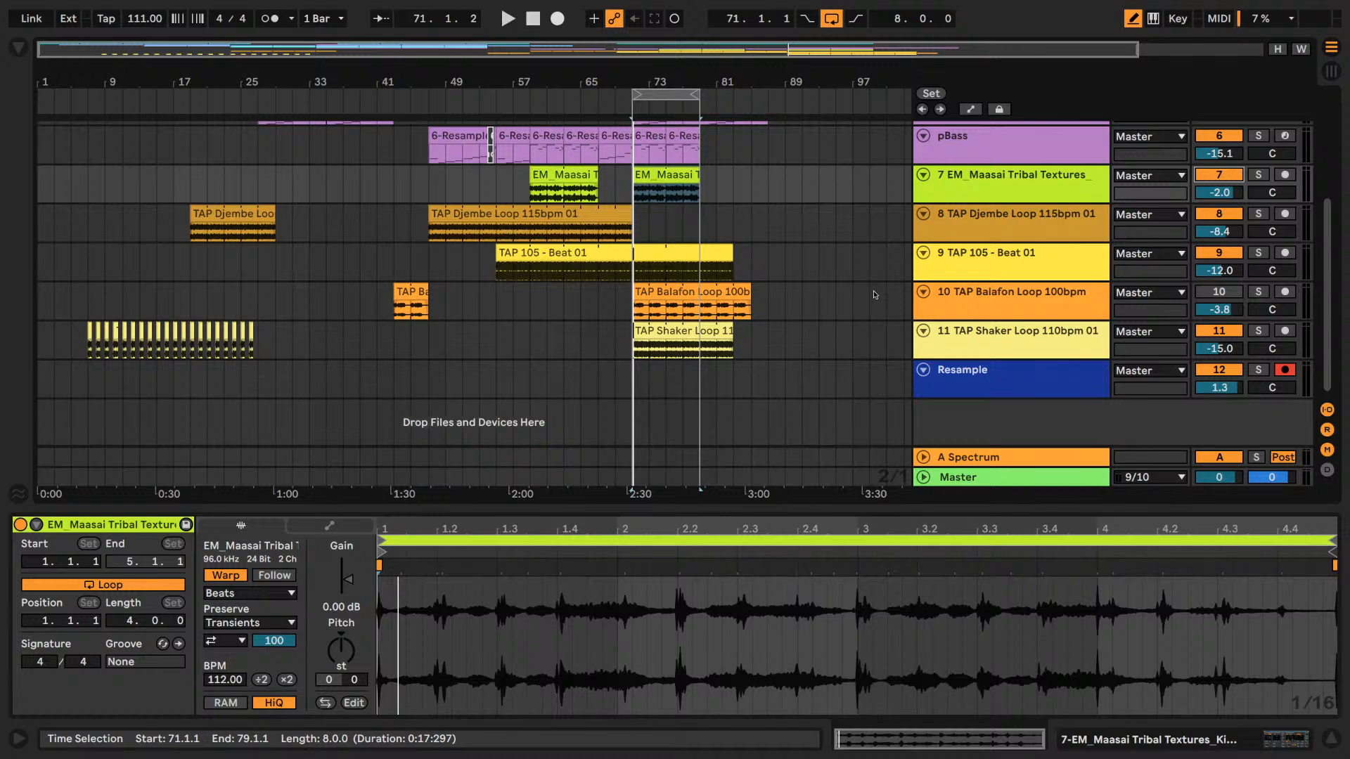
scroll(566, 355, "up", 5)
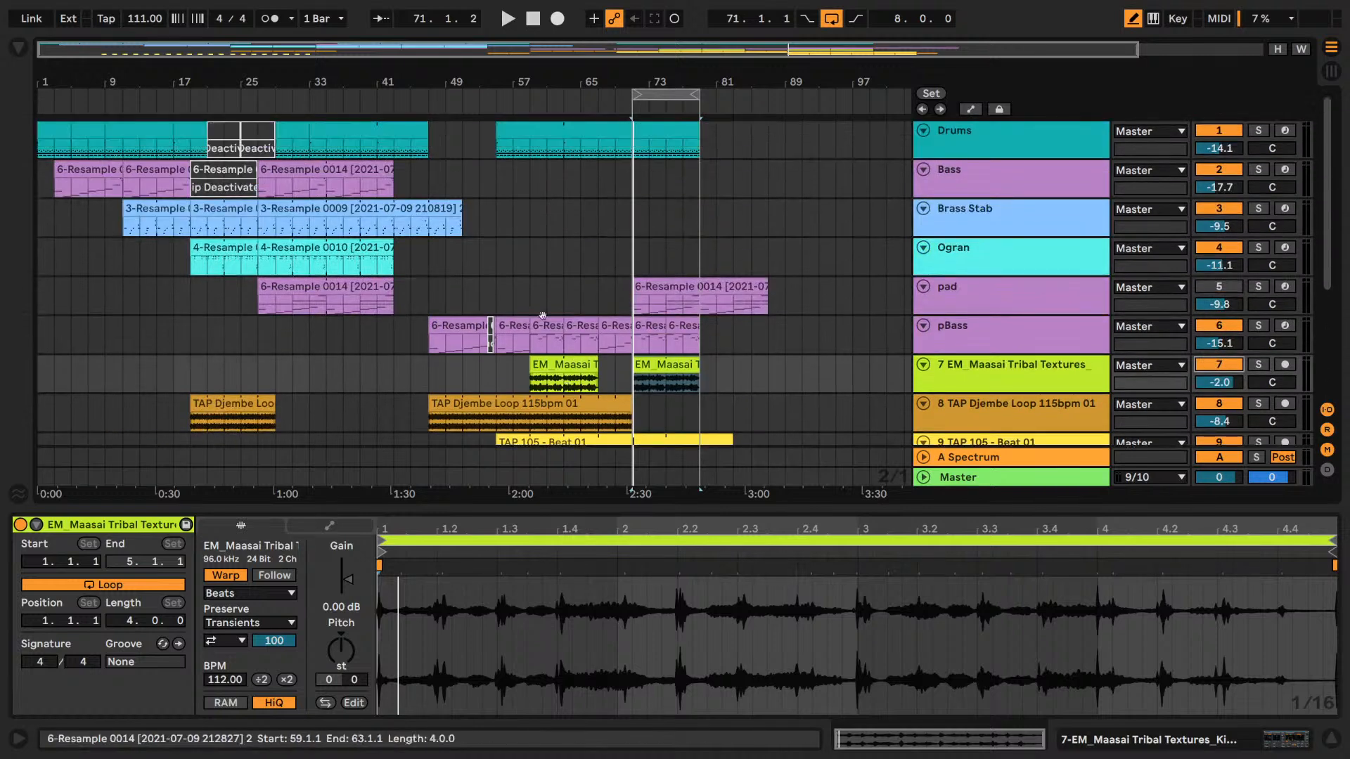
left_click(479, 177)
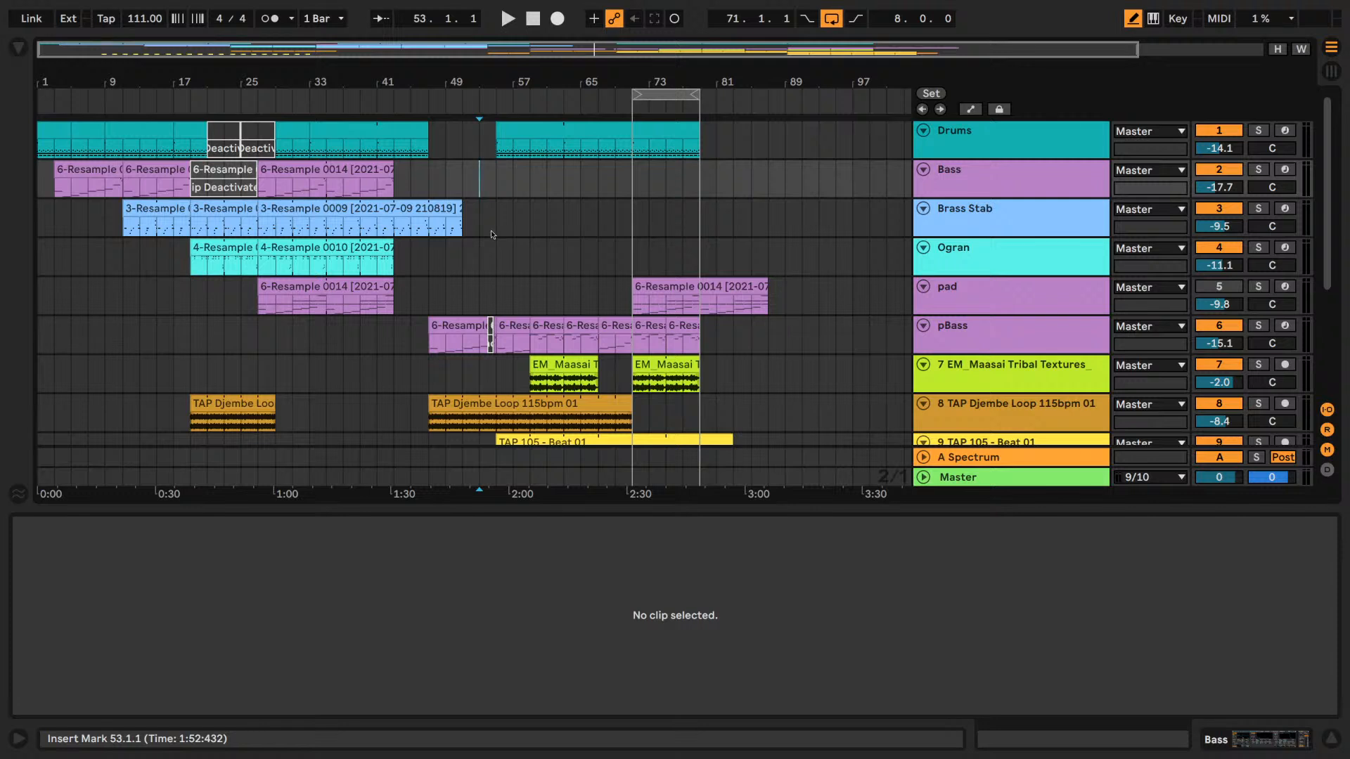
- Open Turismo Blu Live Sample Flip.als from its project folder, discarding the changes to the current set
left_click(59, 6)
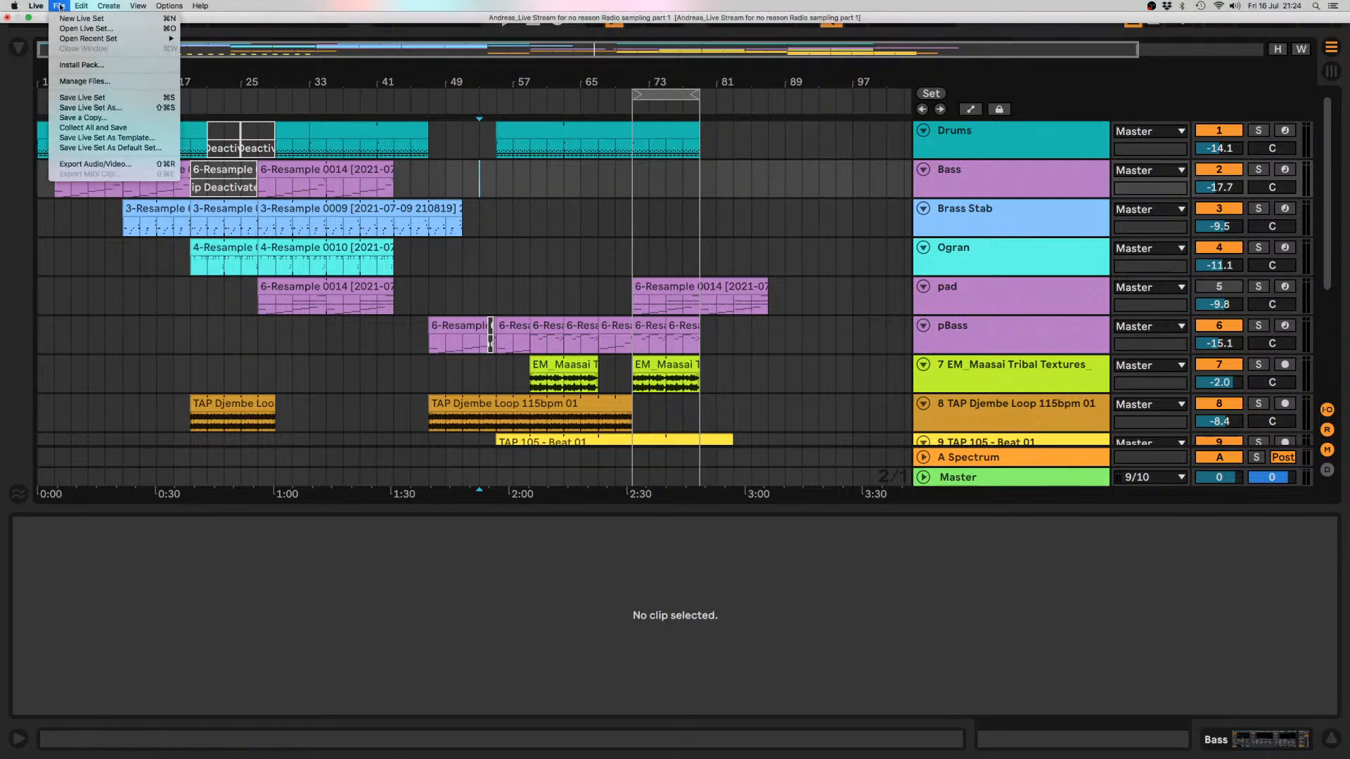
left_click(73, 30)
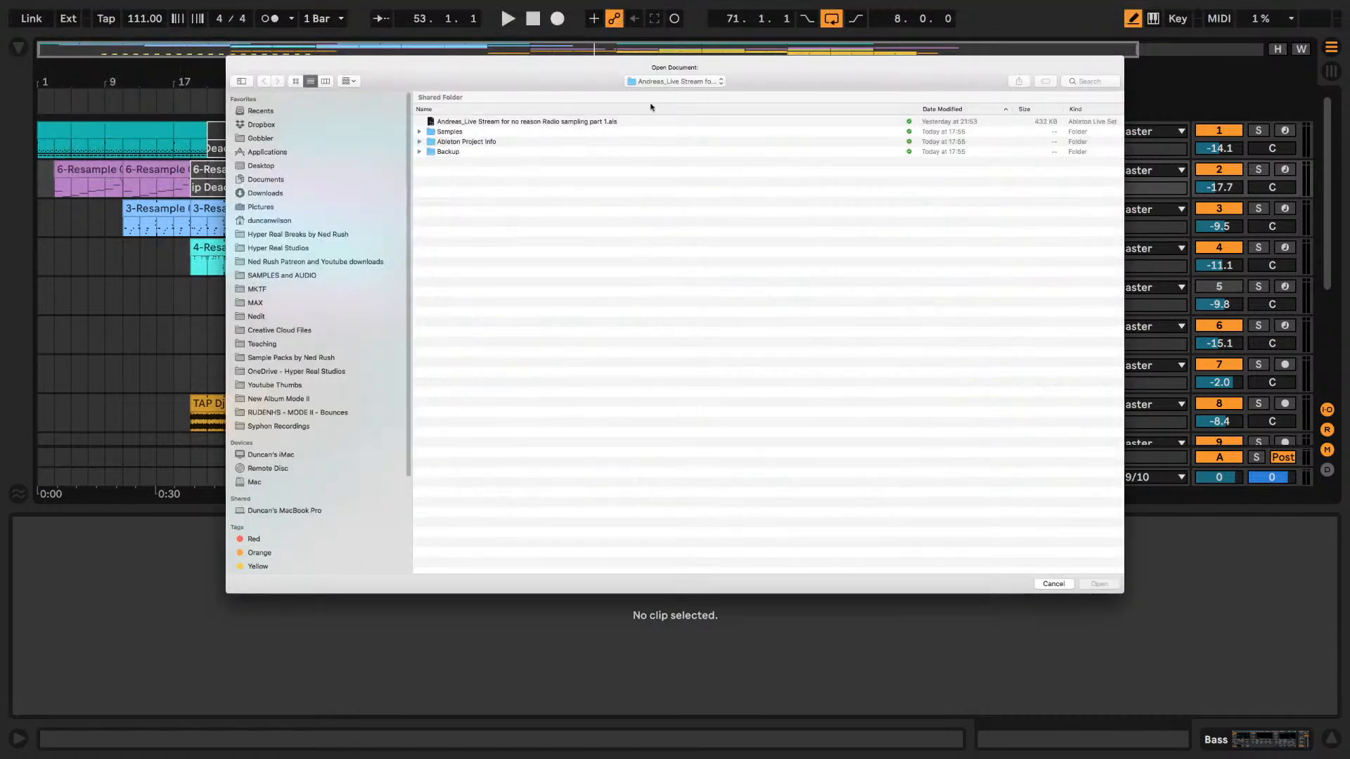
left_click(671, 82)
left_click(662, 96)
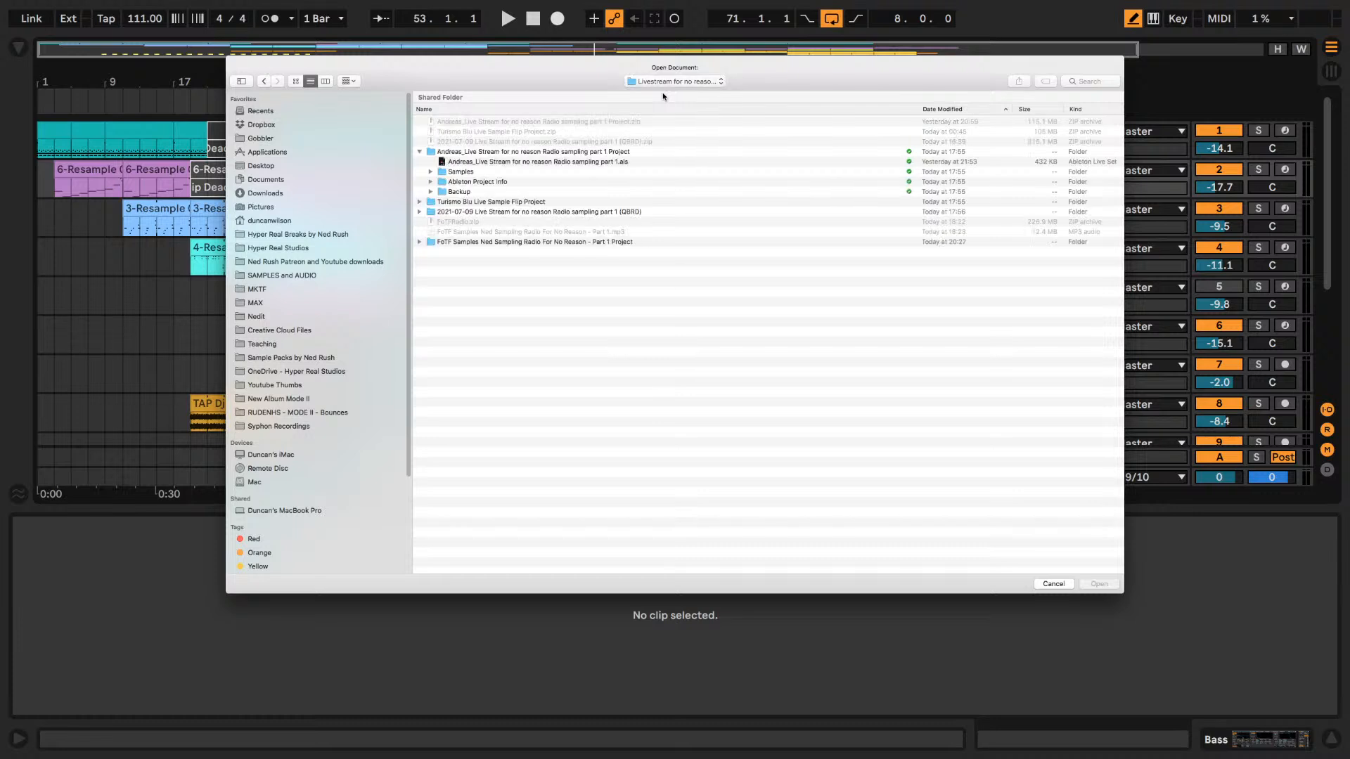
double_click(429, 203)
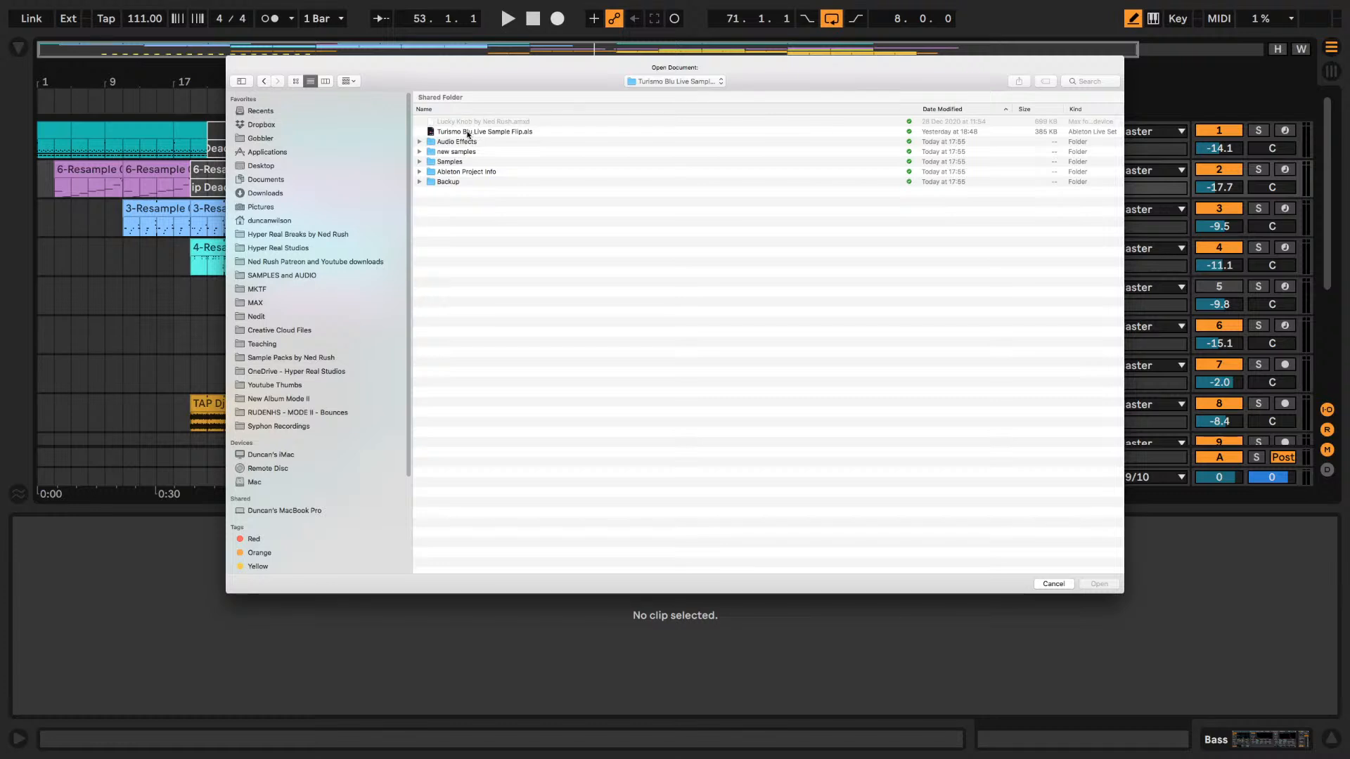
left_click(466, 133)
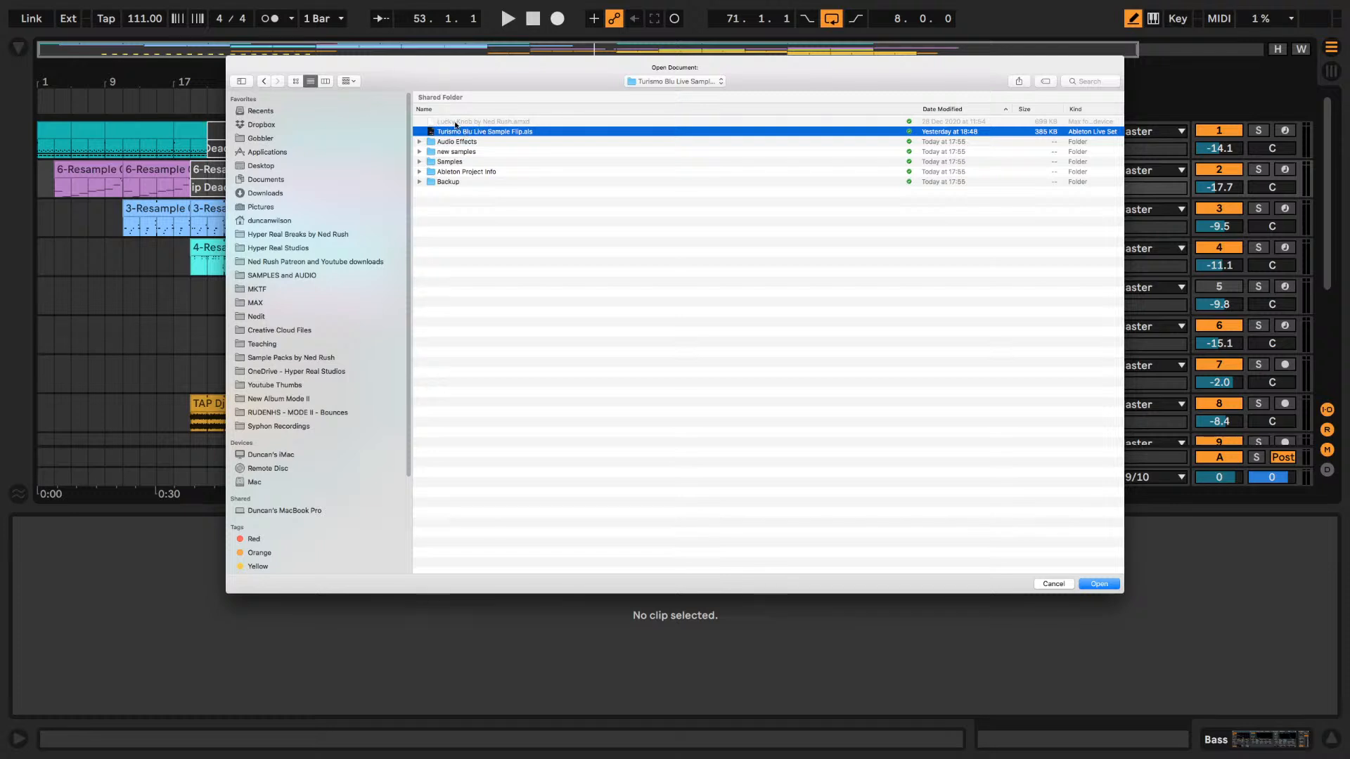
left_click(1098, 584)
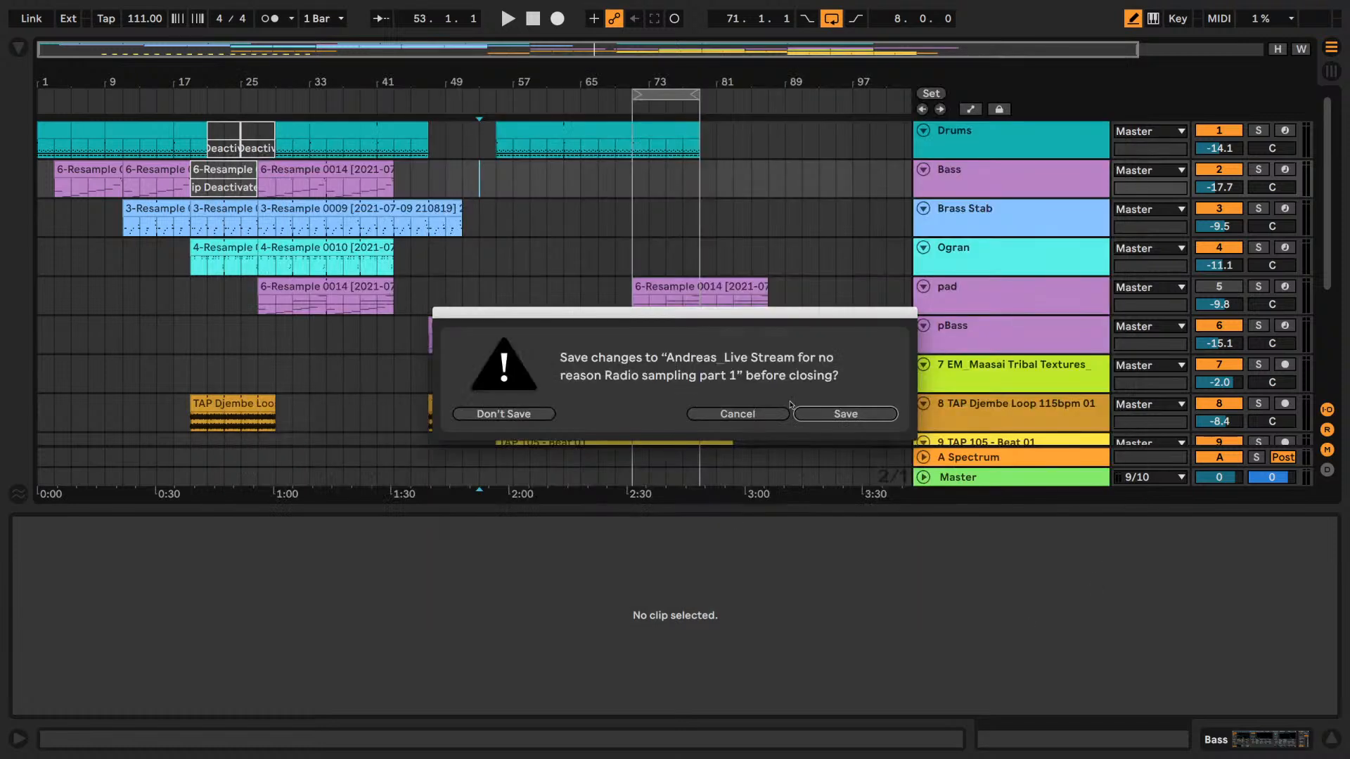
left_click(509, 416)
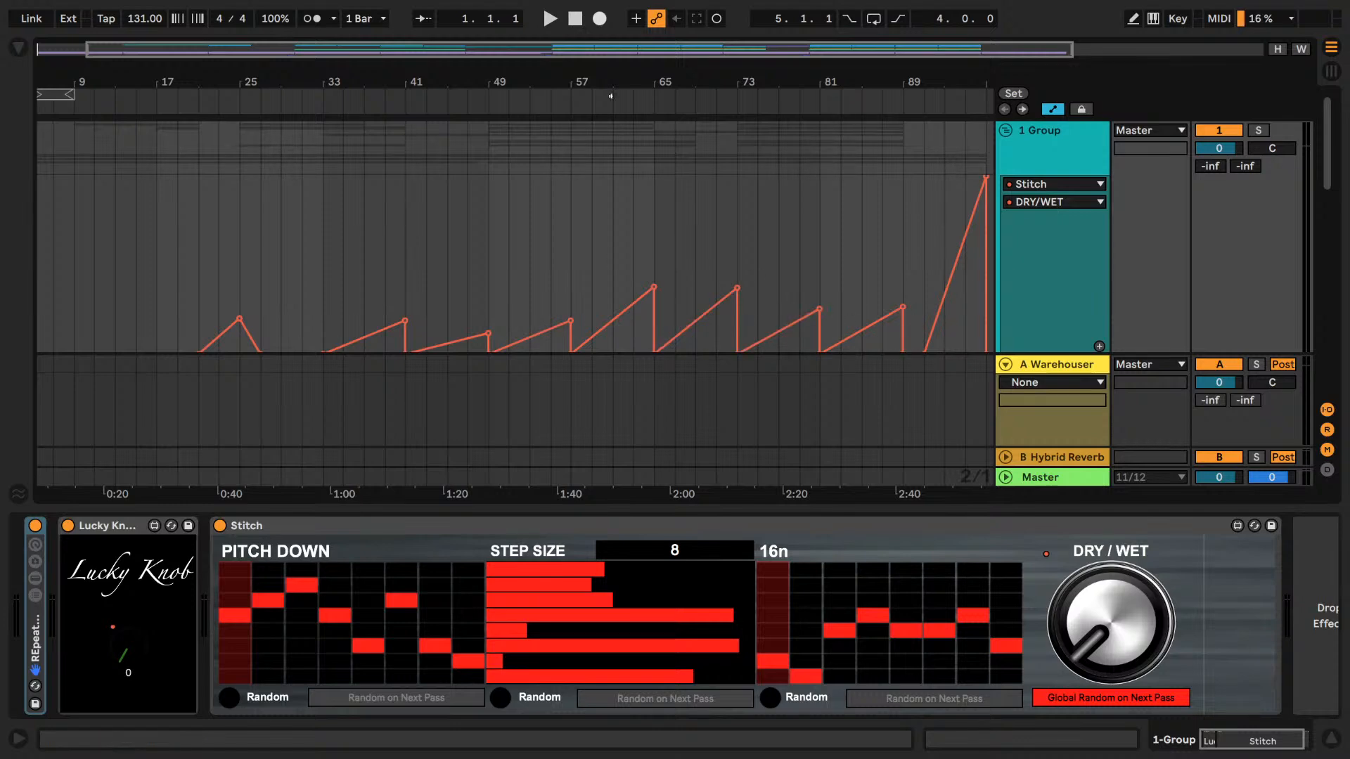
- Show the full arrangement length, hide the device view and fit all tracks into the window height
left_click_drag(654, 85, 654, 56)
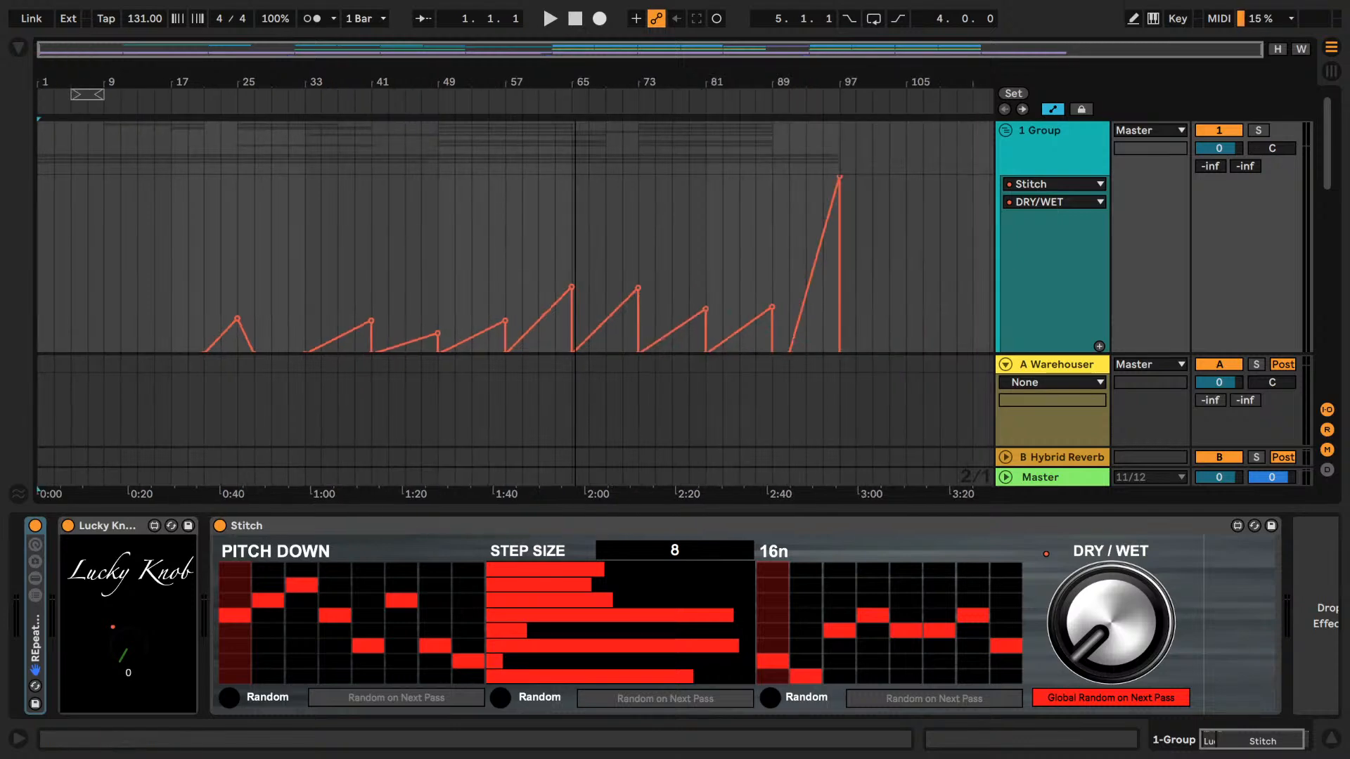
left_click(1339, 744)
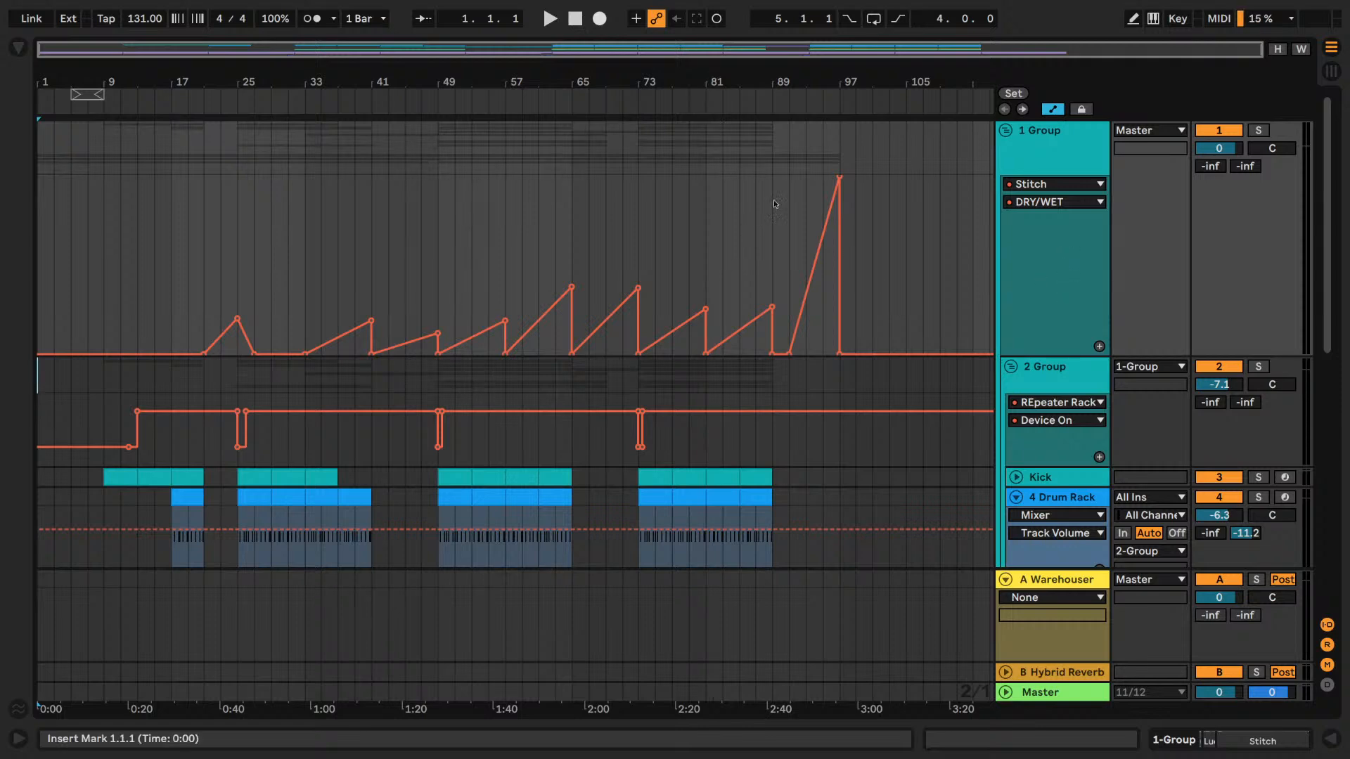
scroll(1023, 381, "down", 5)
scroll(1023, 381, "down", 6)
scroll(1032, 381, "up", 11)
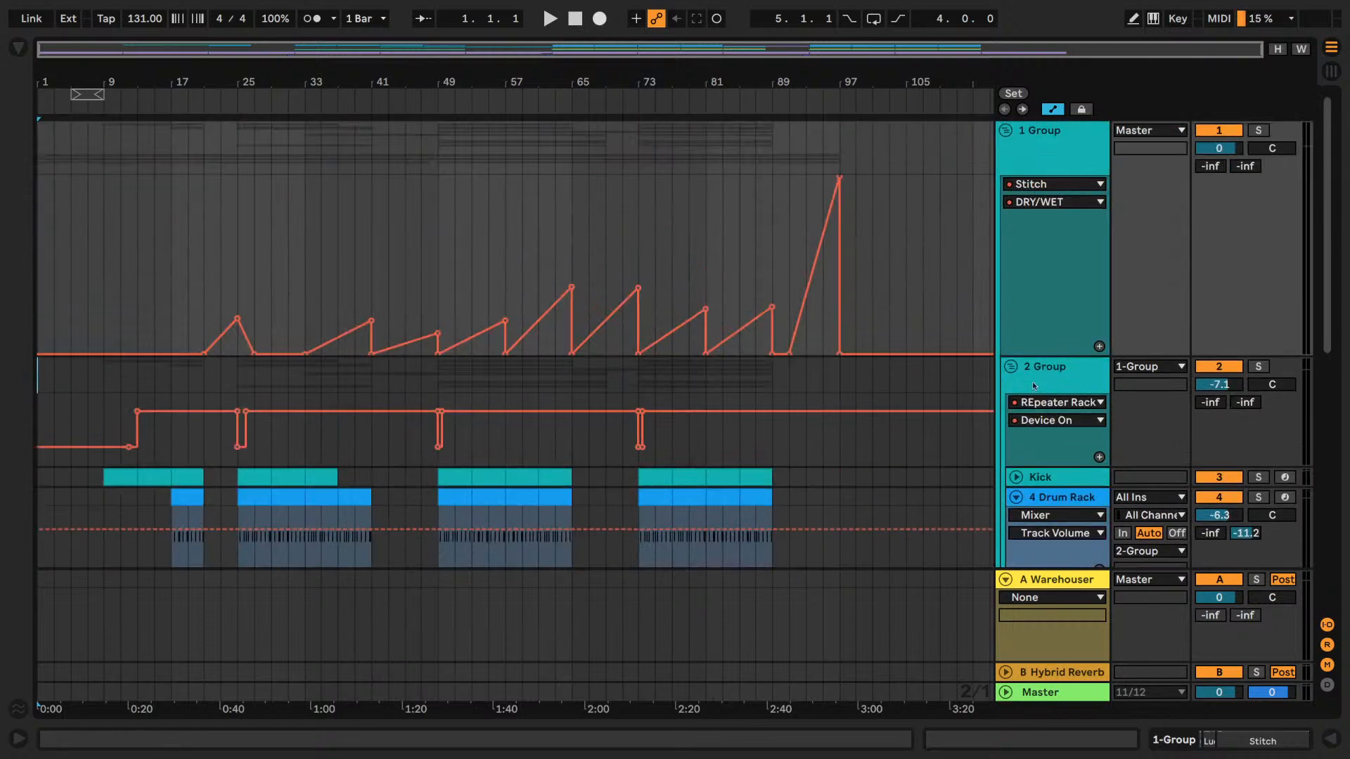
left_click(1278, 48)
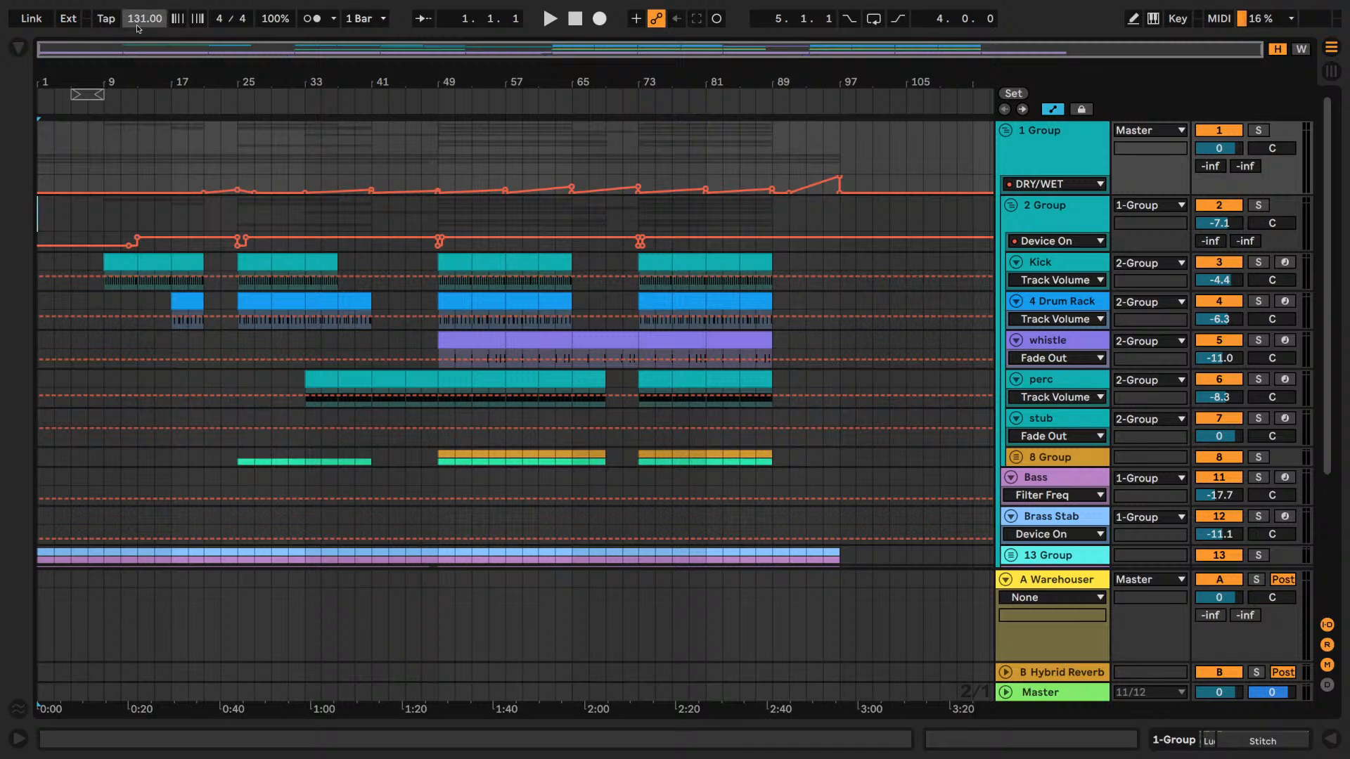
- Start playing the set from bar 1 and route the Master output to 9/10
left_click(550, 18)
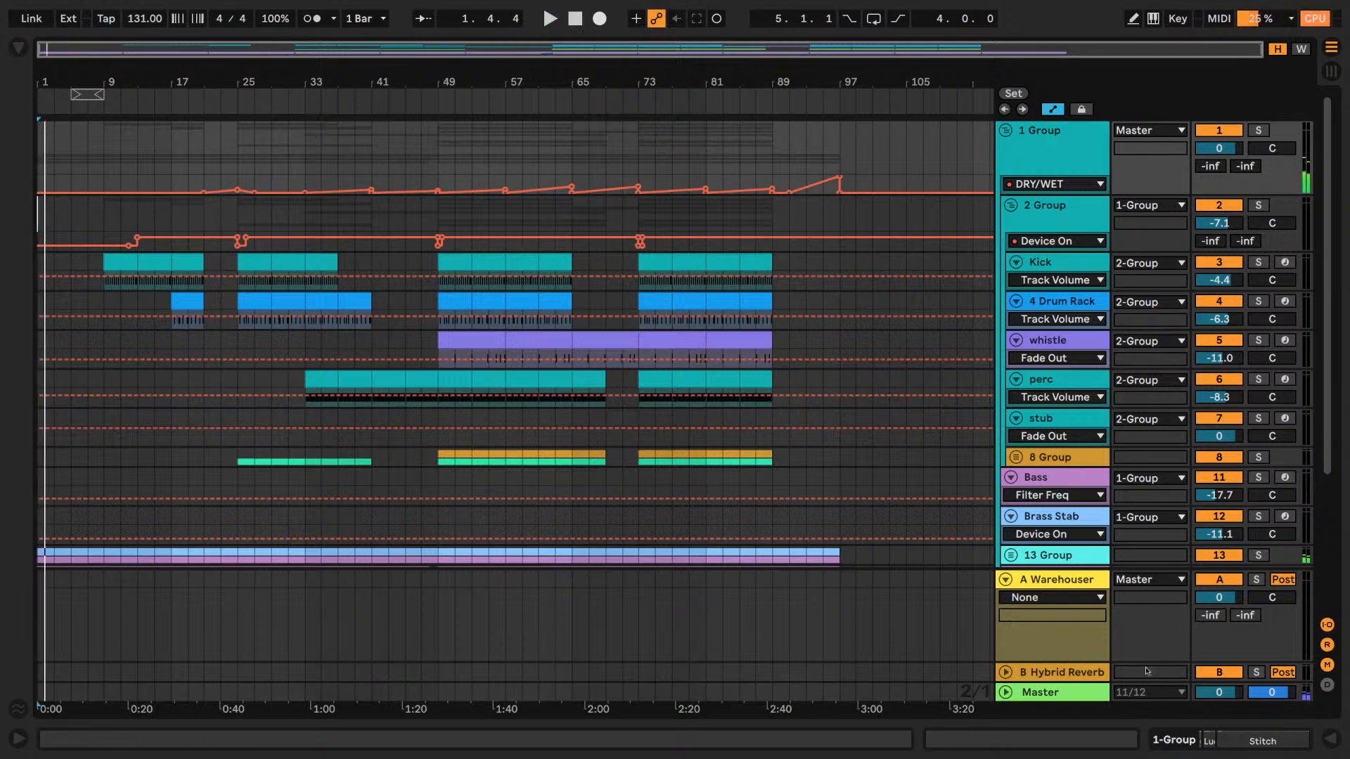
left_click(1143, 693)
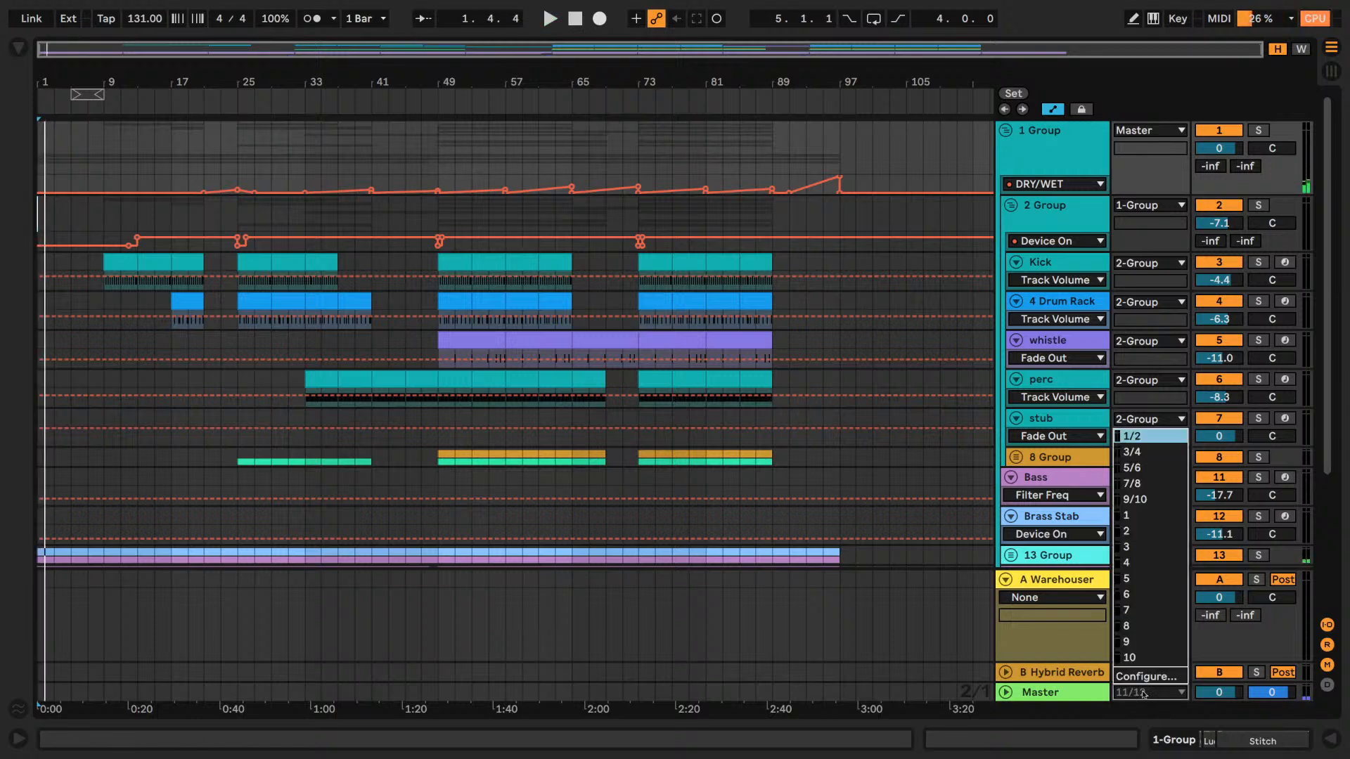
left_click(1160, 500)
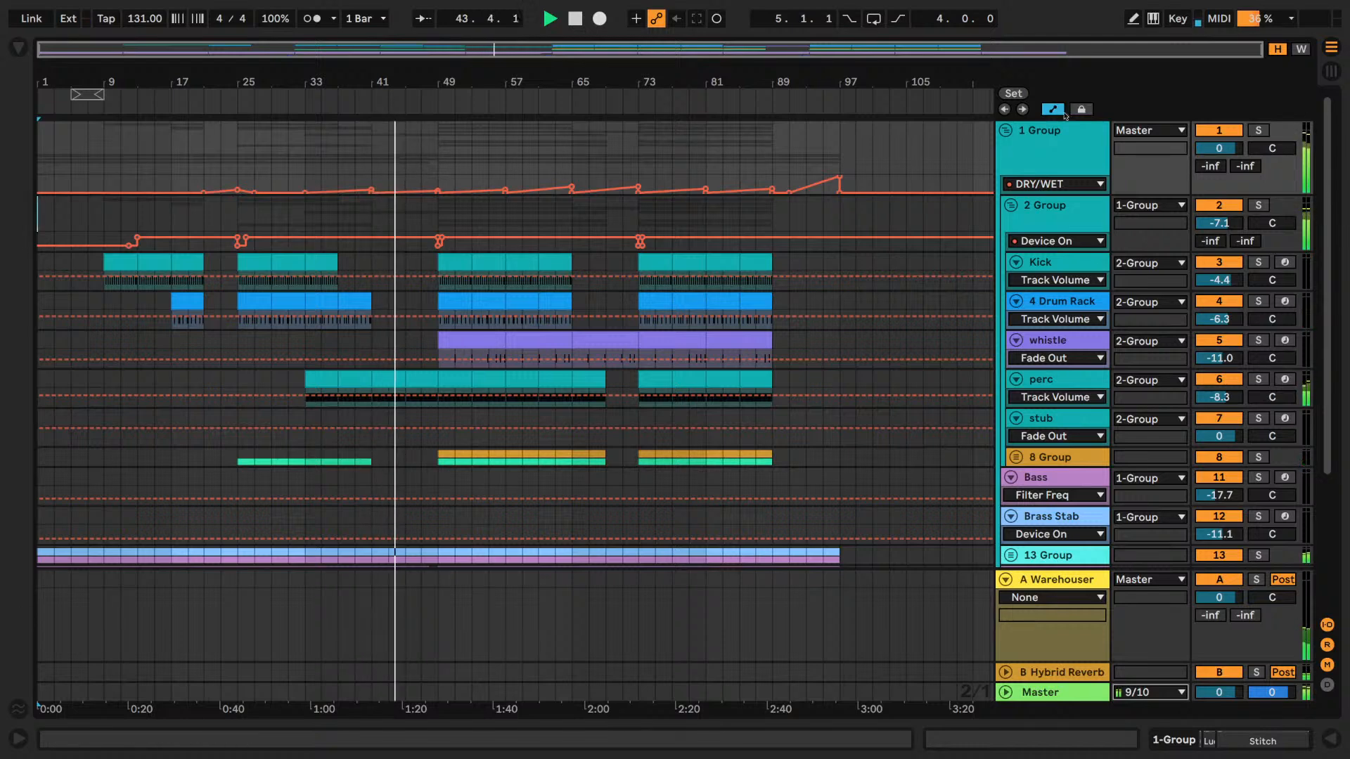
- Show the effect chains of 1 Group and 2 Group while the arrangement plays
double_click(1052, 133)
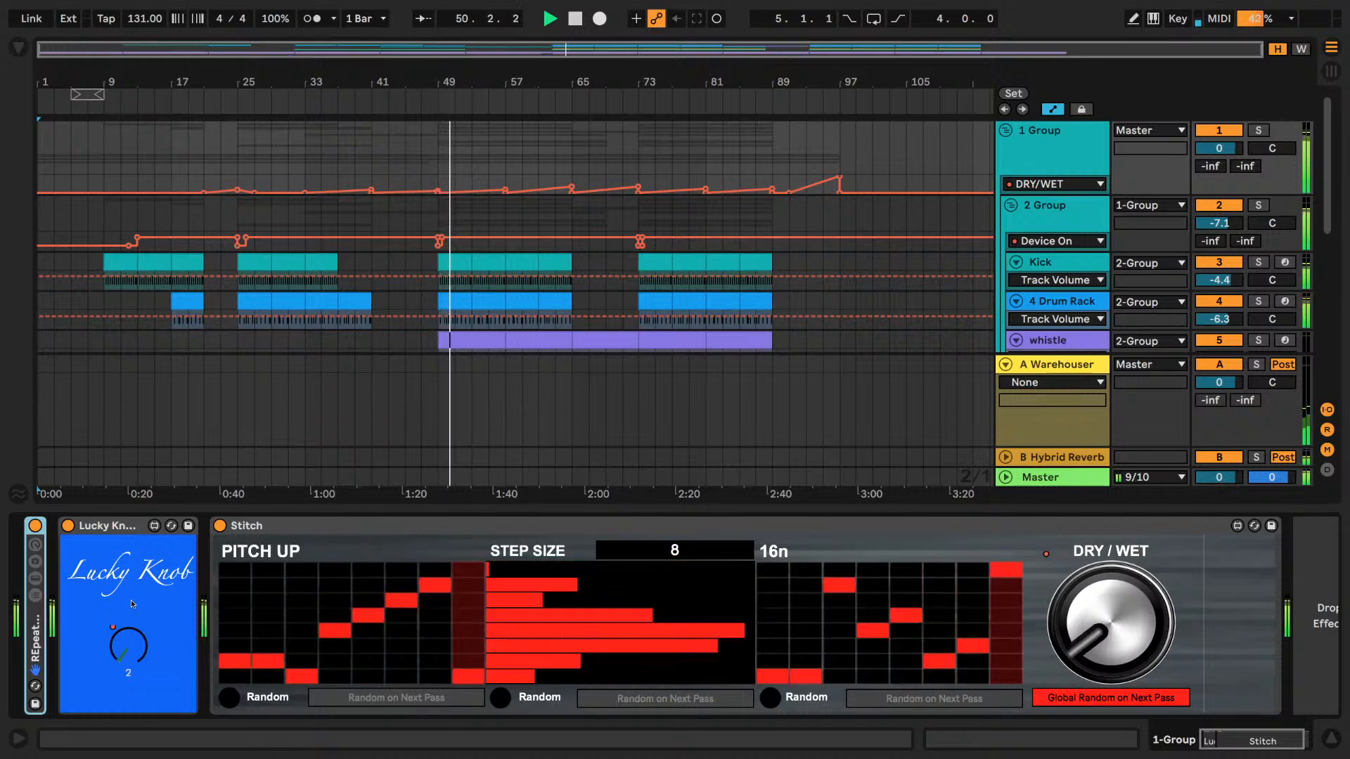
left_click(1043, 216)
scroll(1043, 215, "down", 1)
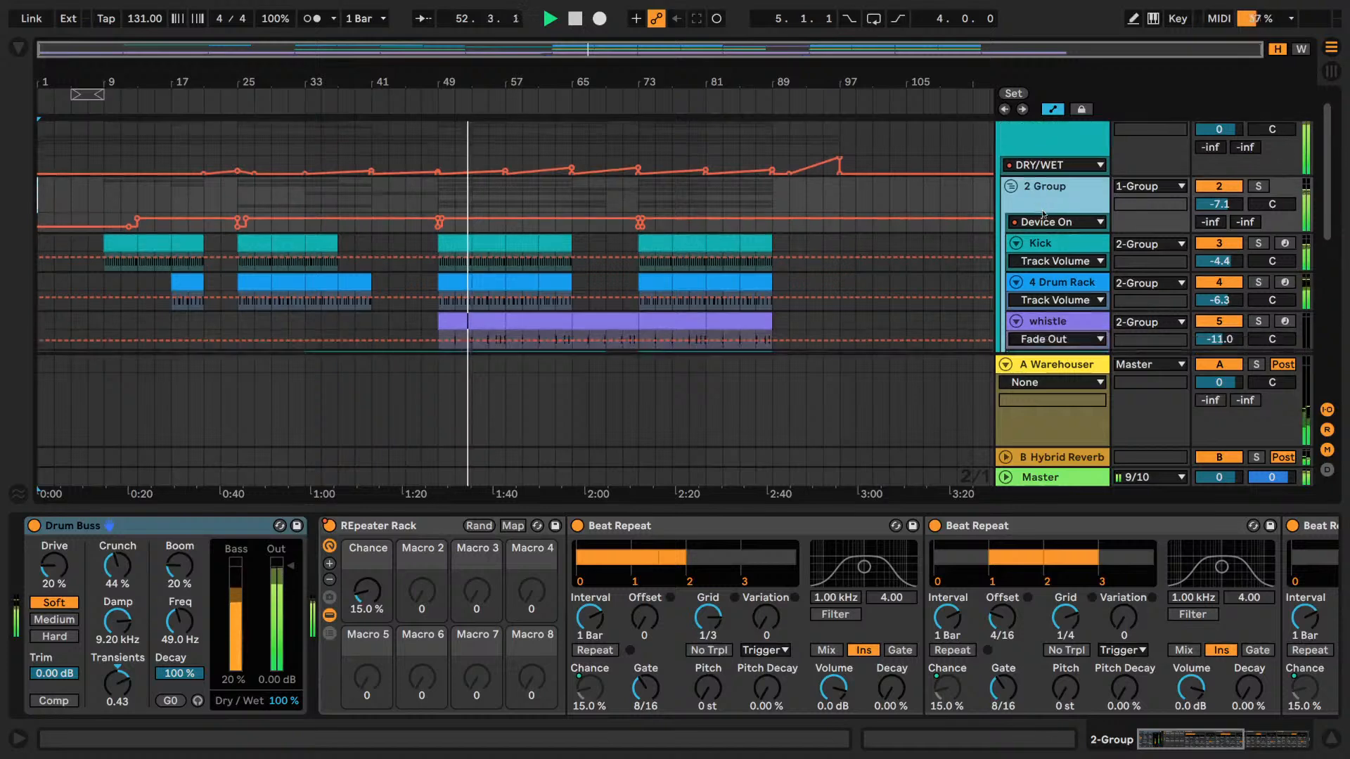
- Examine the sampled instruments on the Kick, 4 Drum Rack, whistle and perc tracks one after another
left_click(1045, 244)
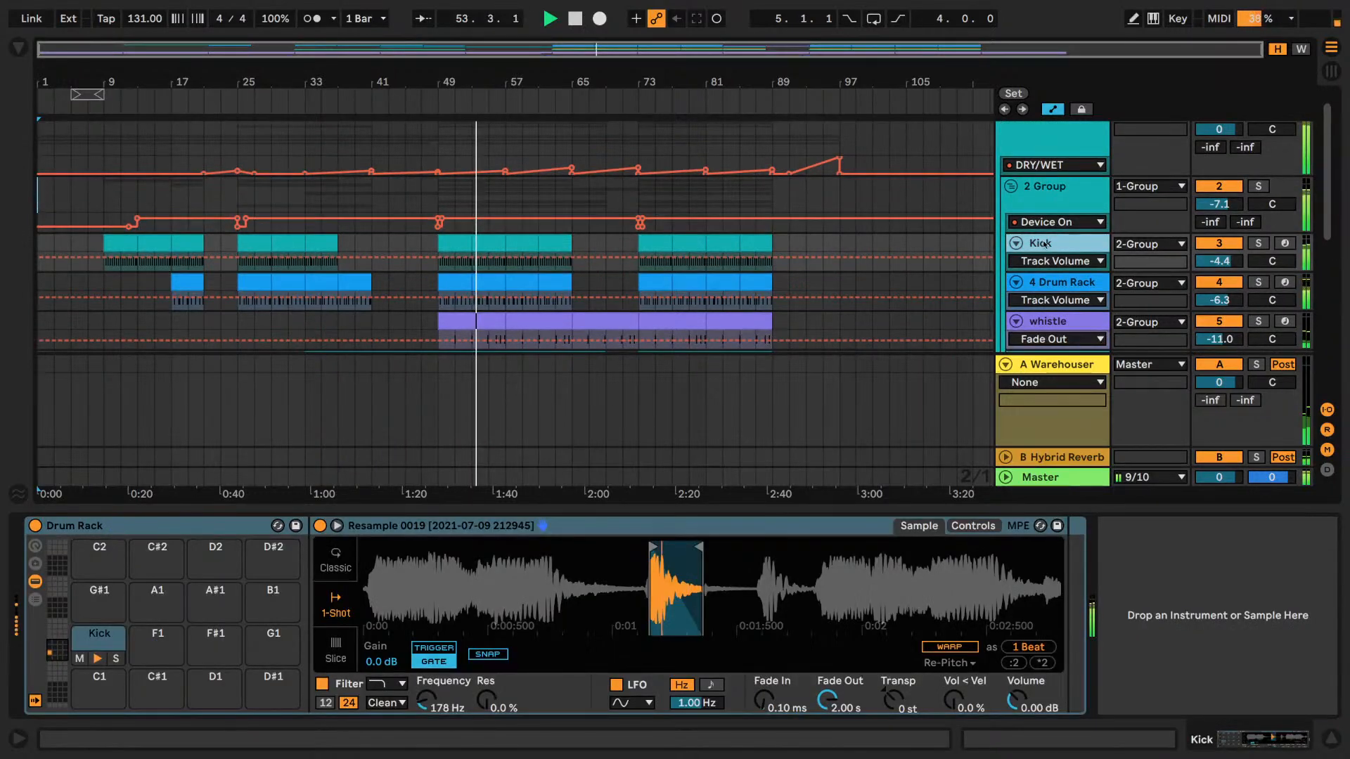
scroll(1044, 244, "down", 1)
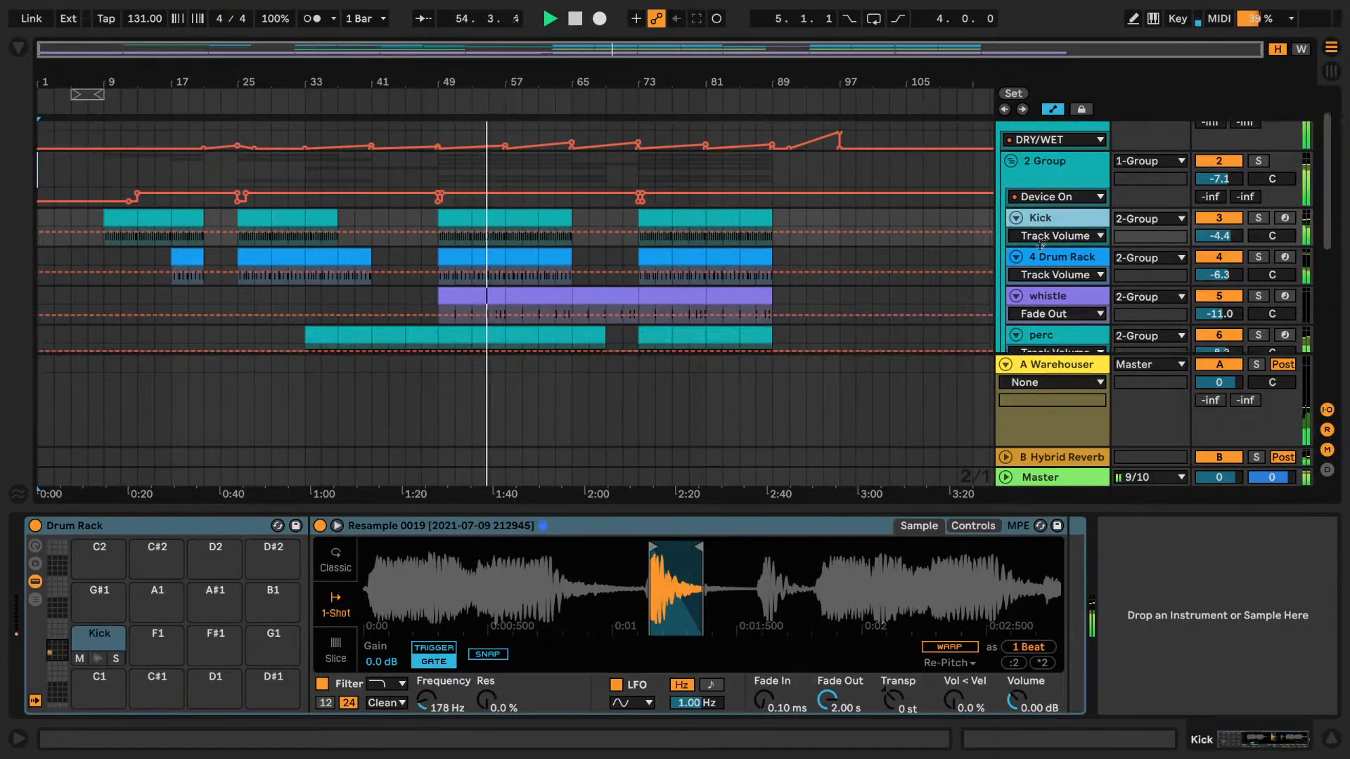
left_click(1042, 261)
scroll(1042, 281, "down", 1)
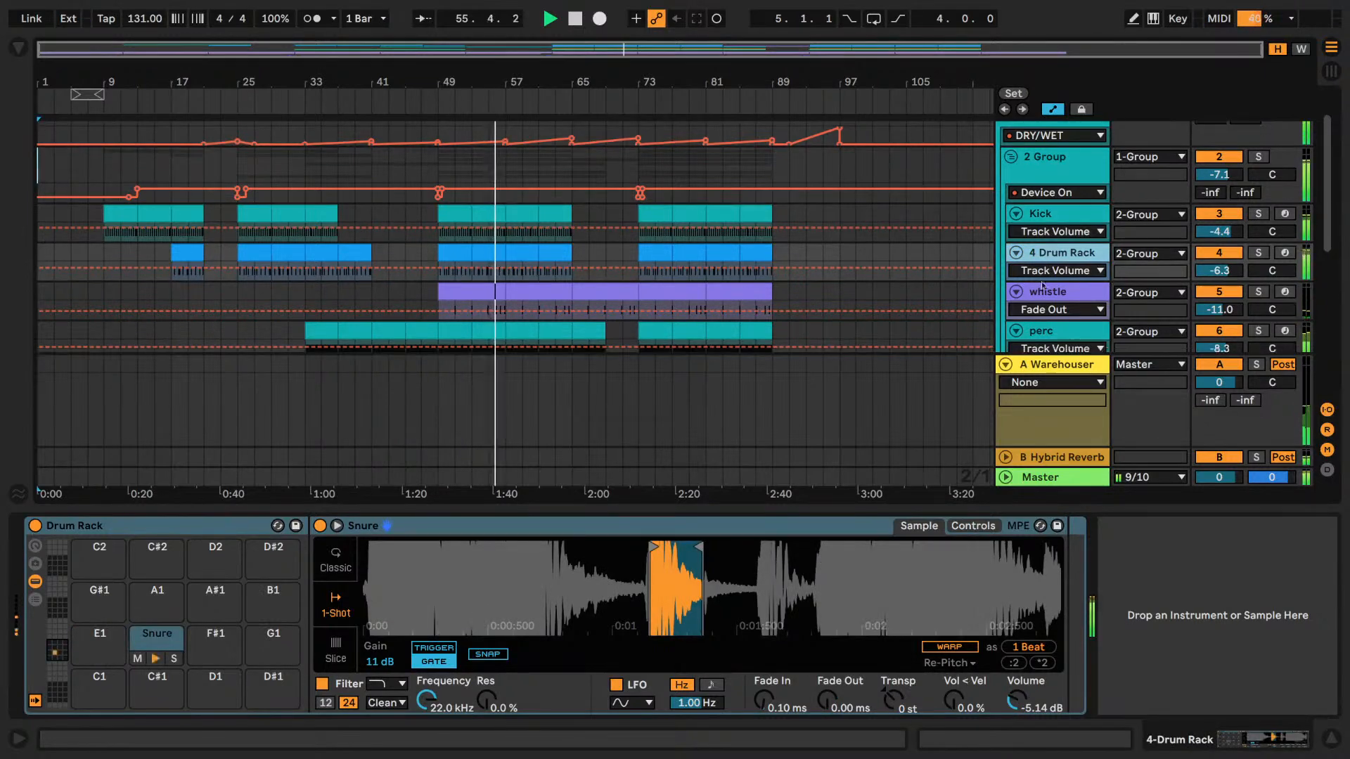
left_click(1046, 290)
scroll(1049, 278, "down", 2)
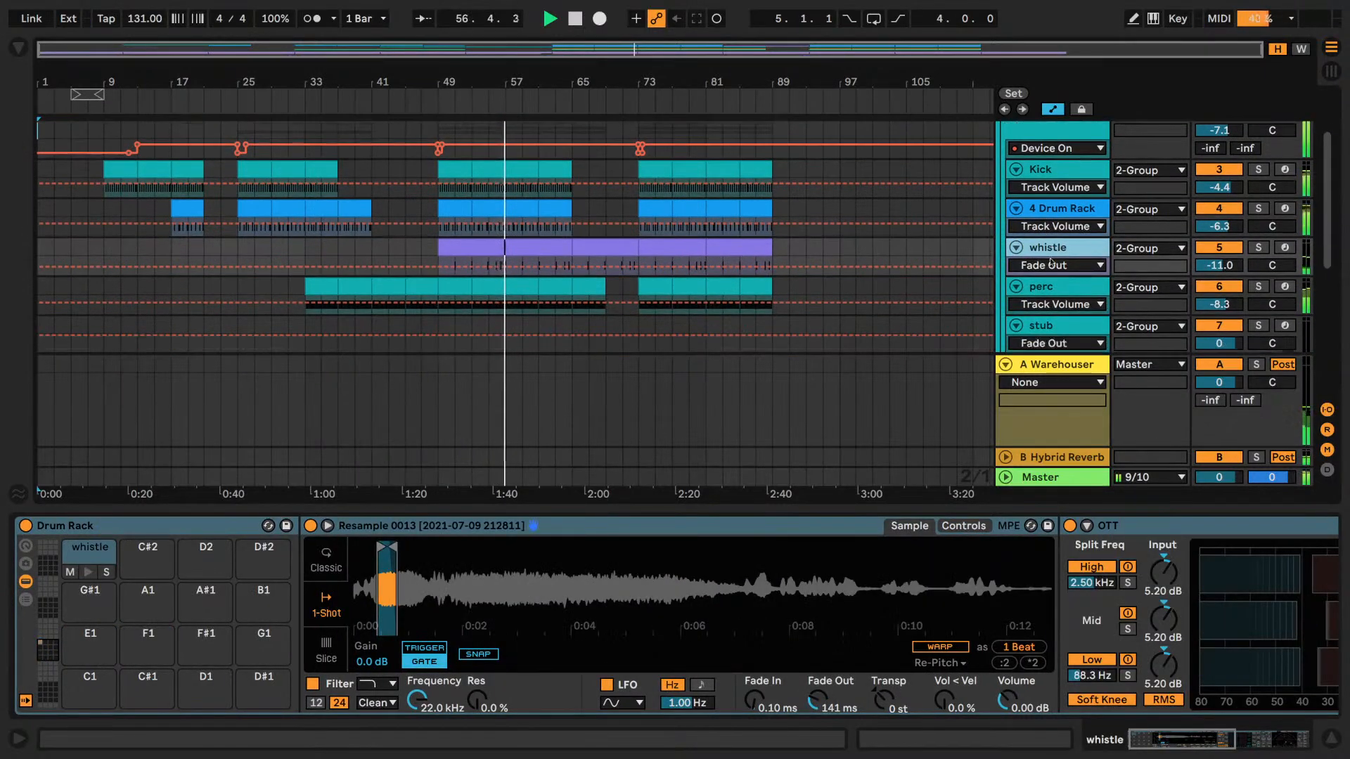
scroll(1048, 271, "down", 1)
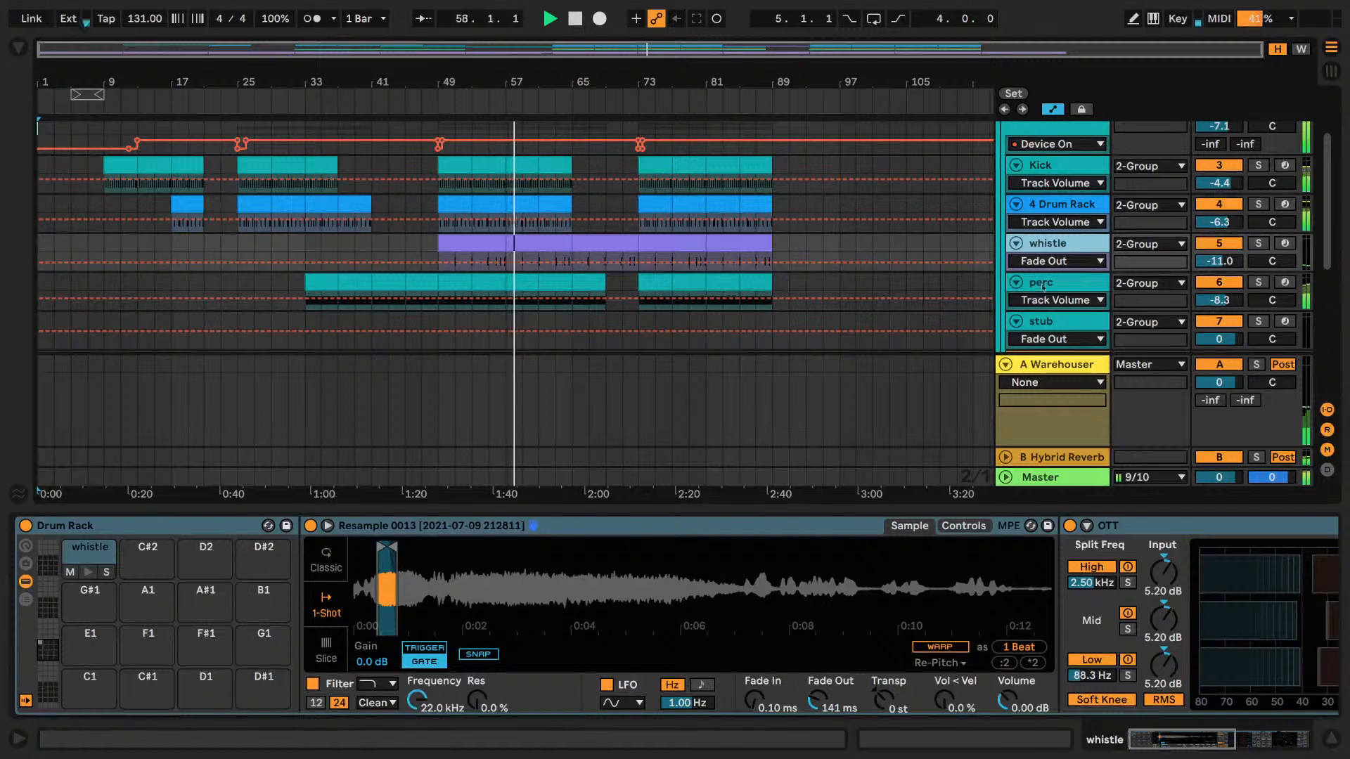
left_click(1042, 285)
scroll(1044, 283, "down", 2)
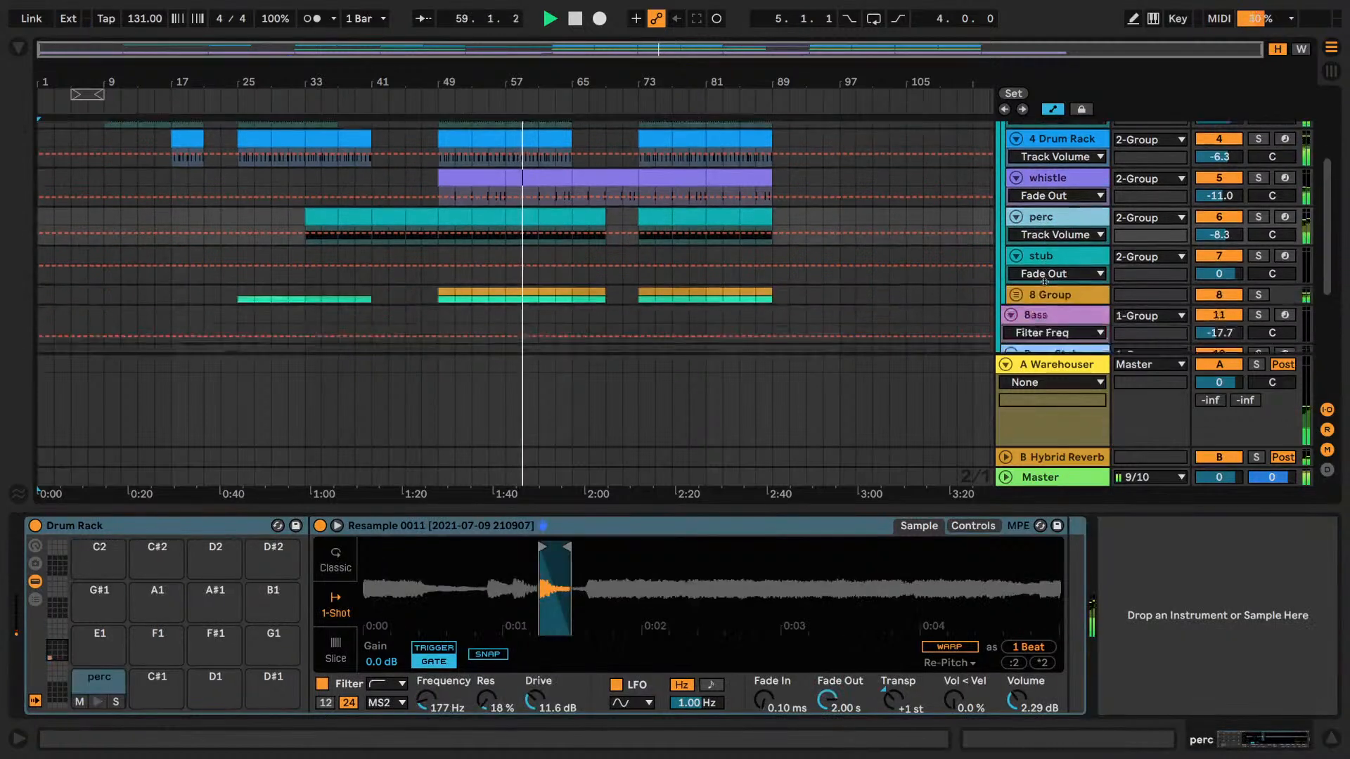
- Look through the remaining tracks down to Resample during playback, and show the delay on the A Warehouser return
scroll(1045, 282, "down", 3)
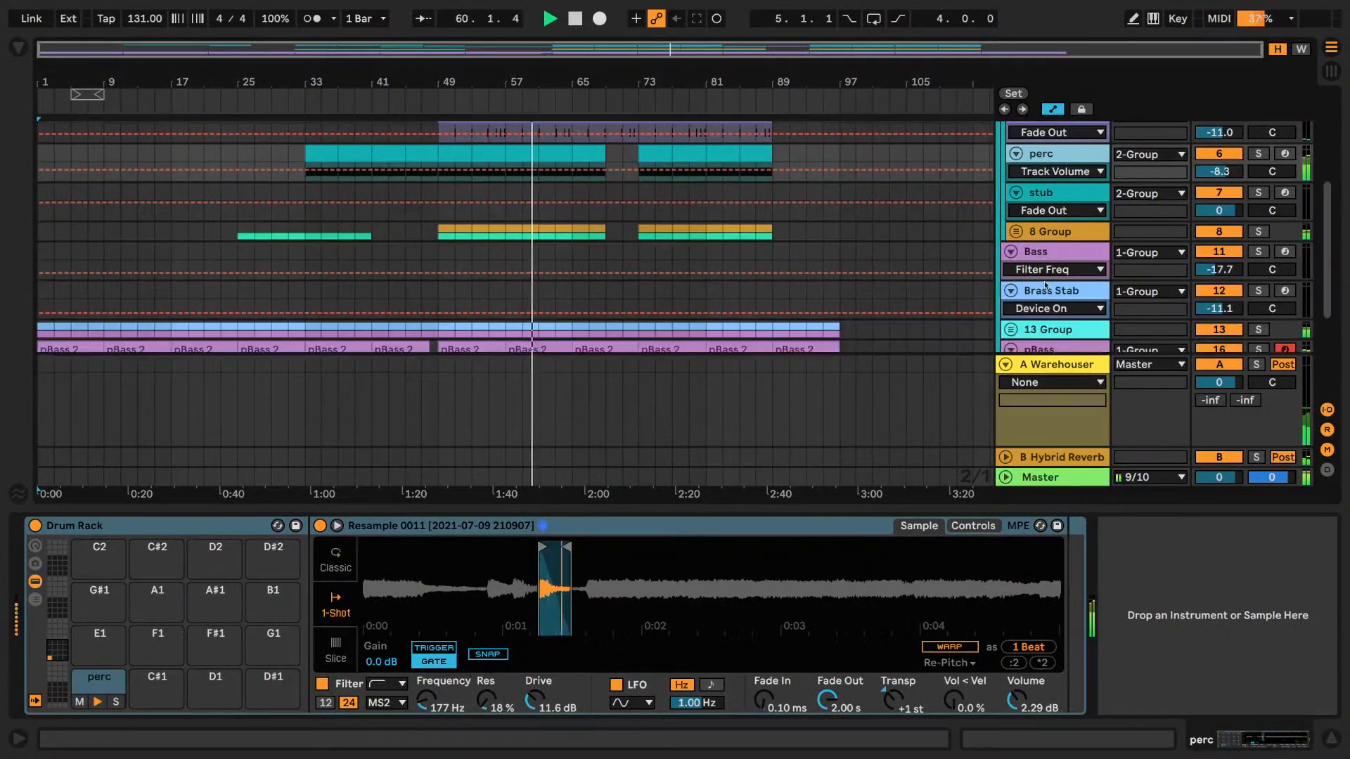
scroll(1045, 287, "down", 3)
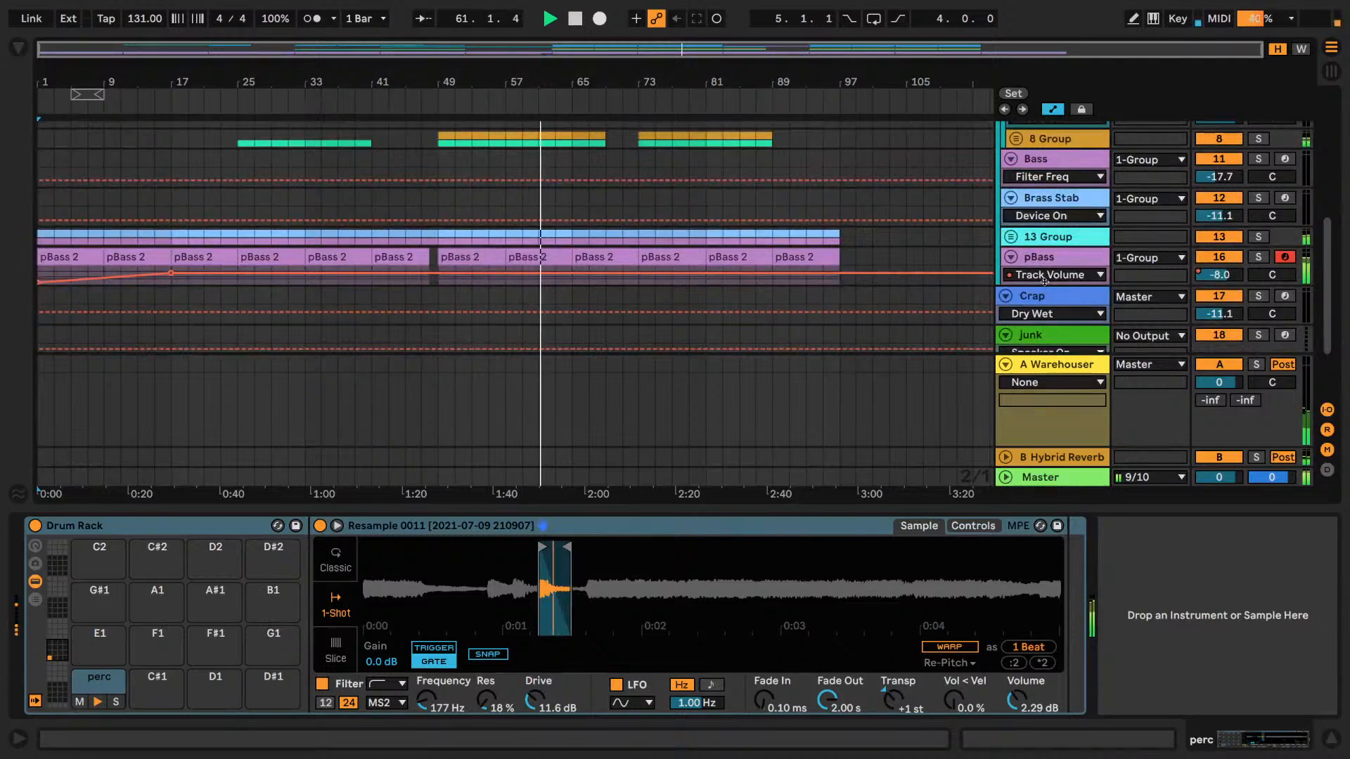
scroll(1045, 282, "down", 2)
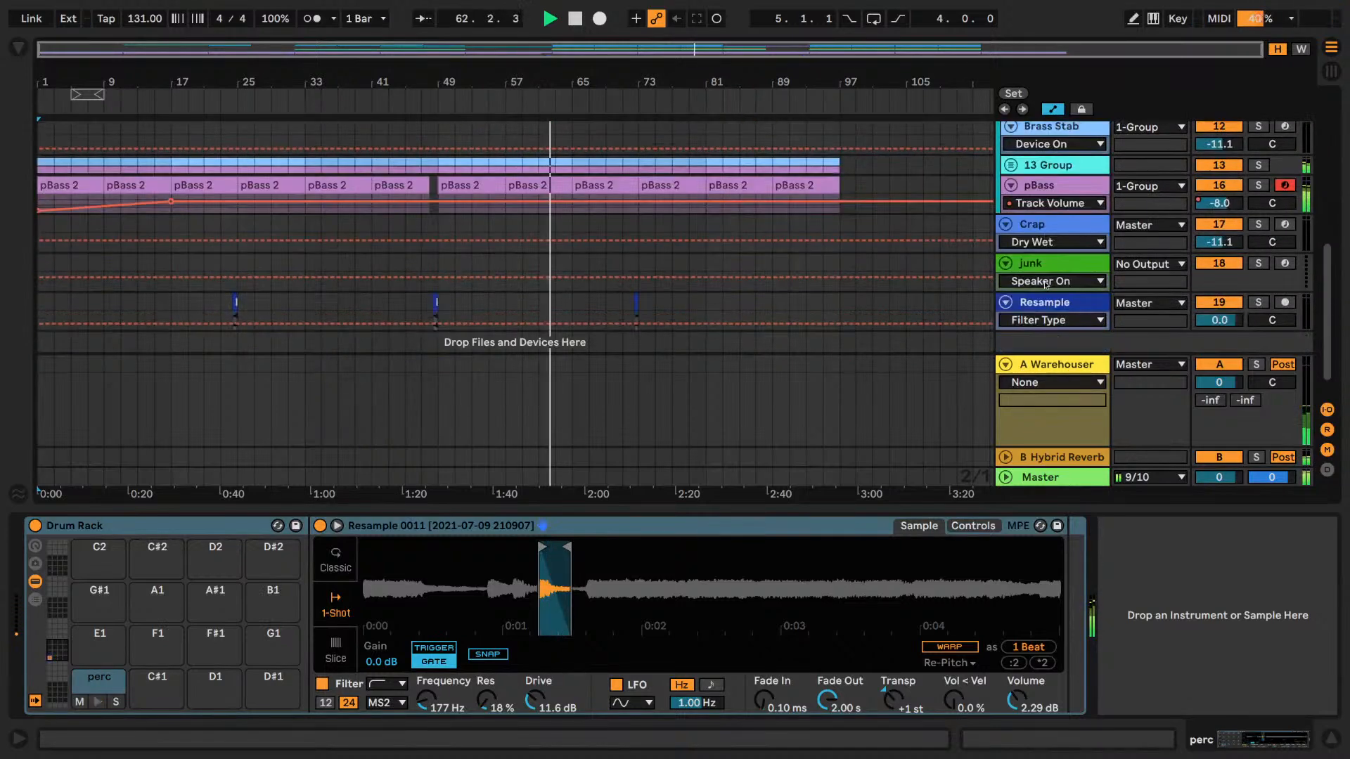
scroll(1045, 284, "down", 1)
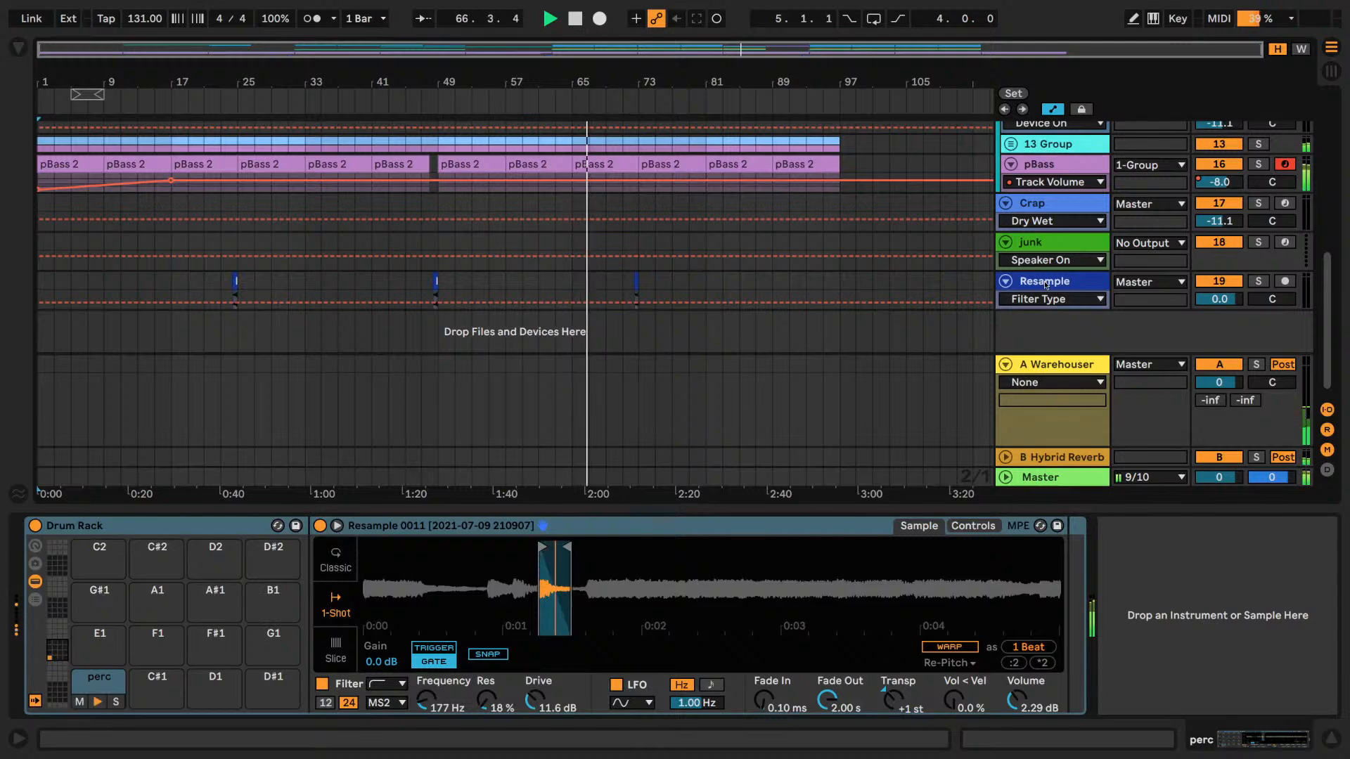
scroll(1045, 284, "up", 8)
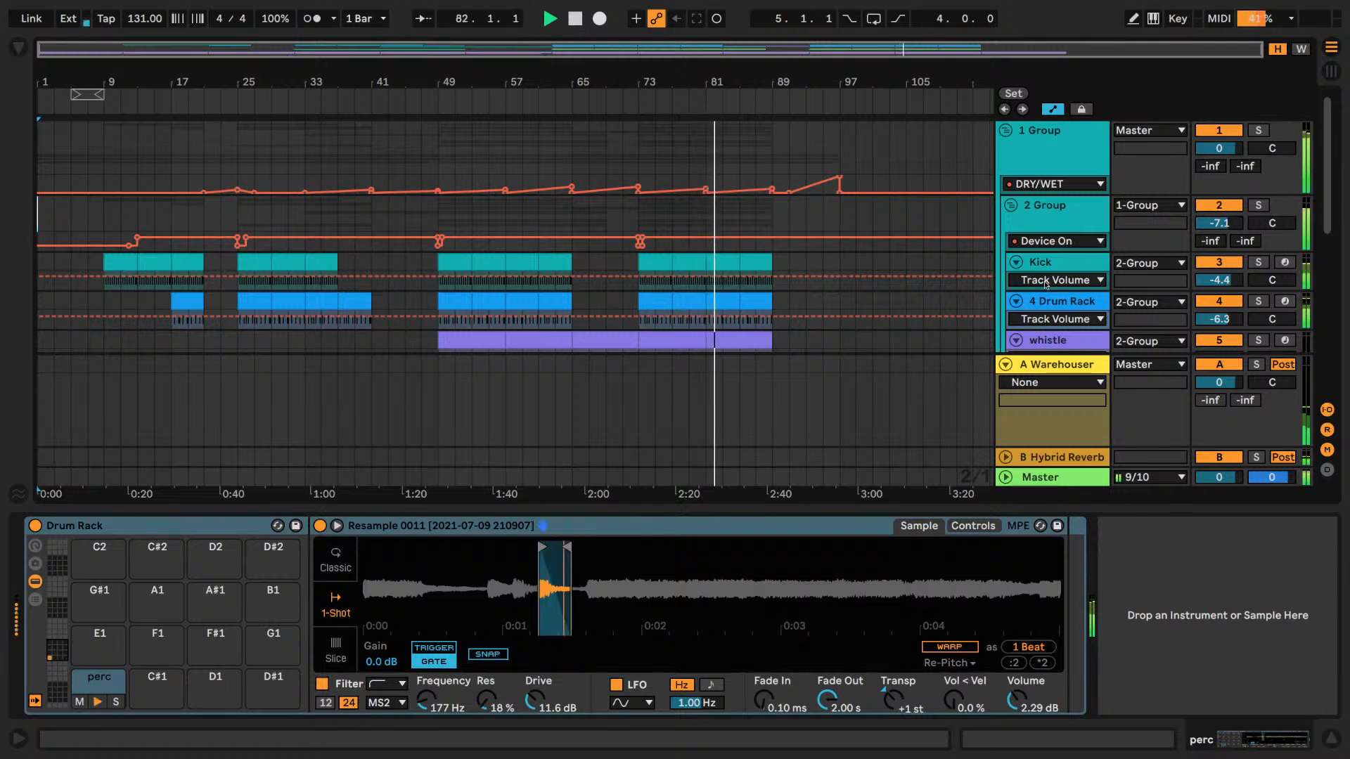
scroll(1040, 337, "down", 1)
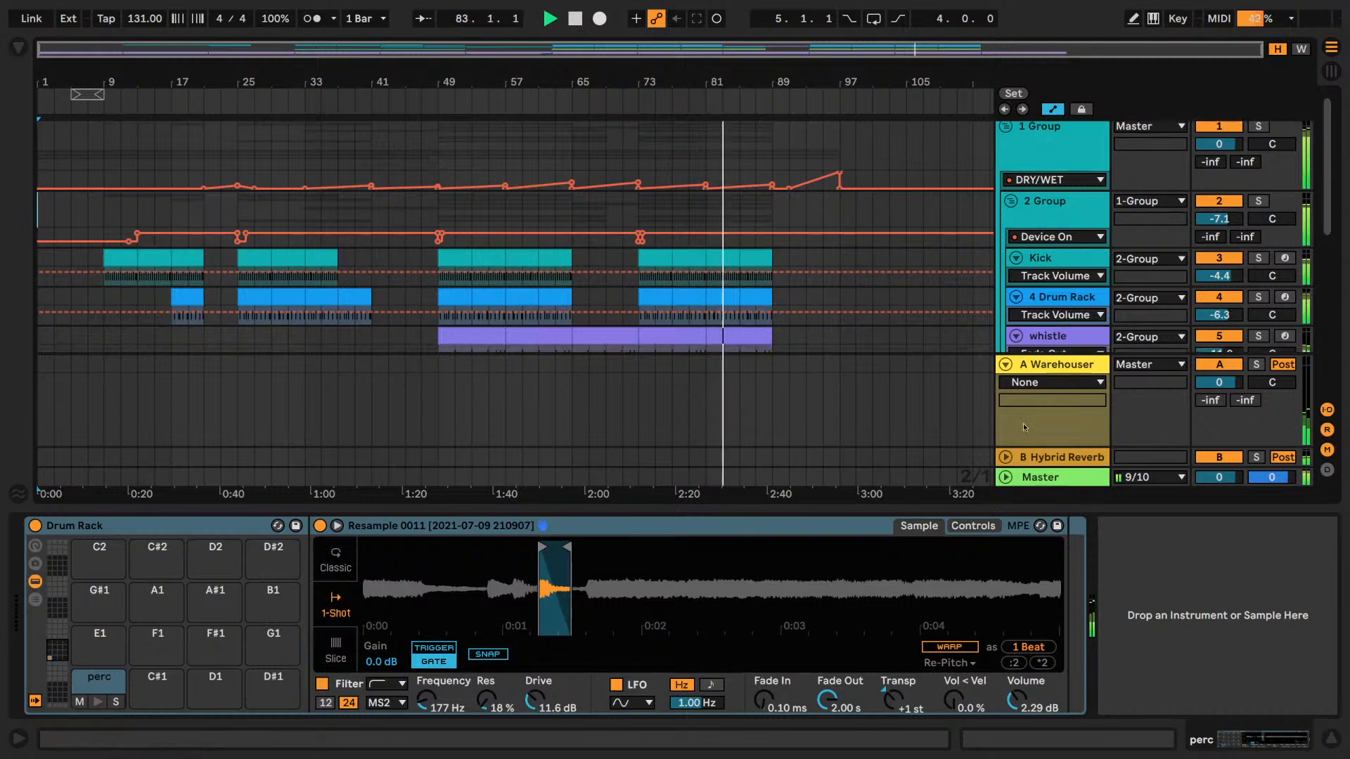
left_click(1024, 426)
scroll(1045, 230, "up", 1)
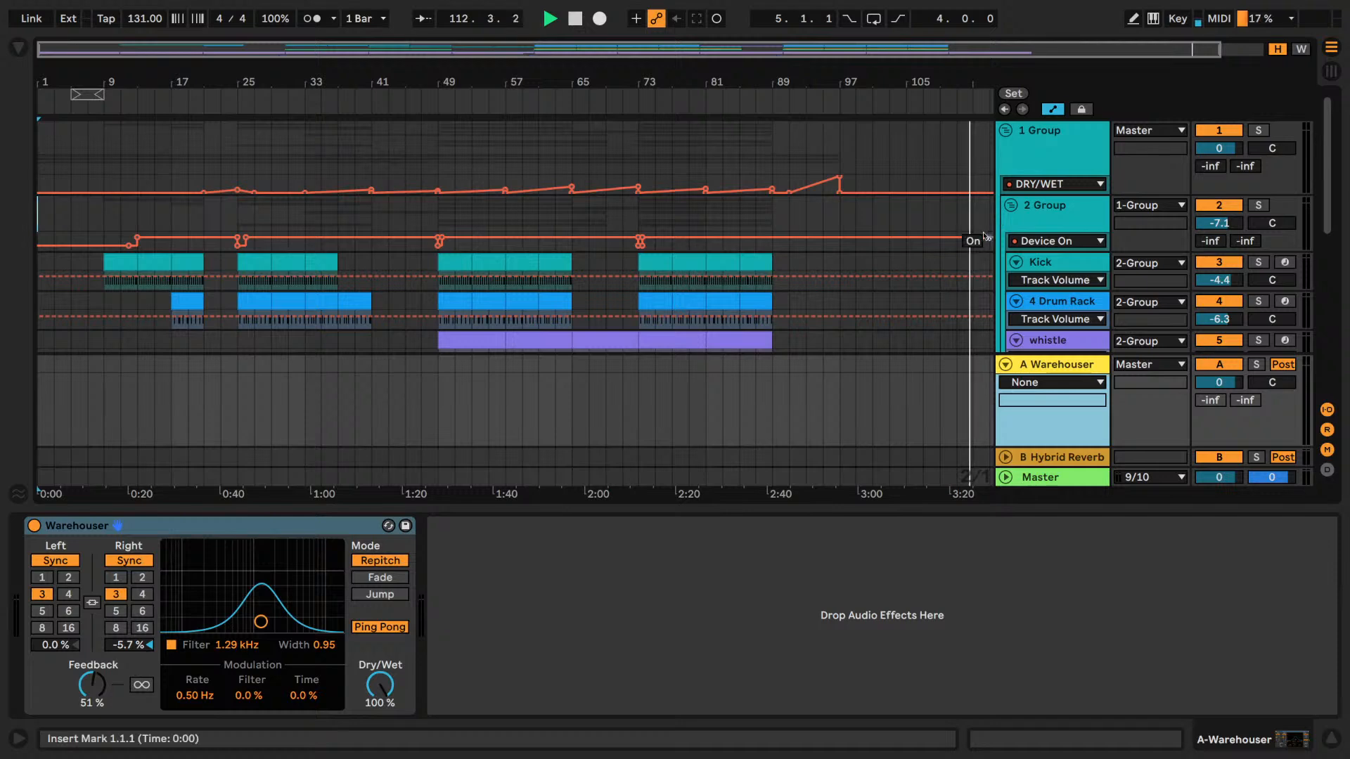
- Examine the Lucky Knob and Stitch devices on 1 Group
left_click(1054, 135)
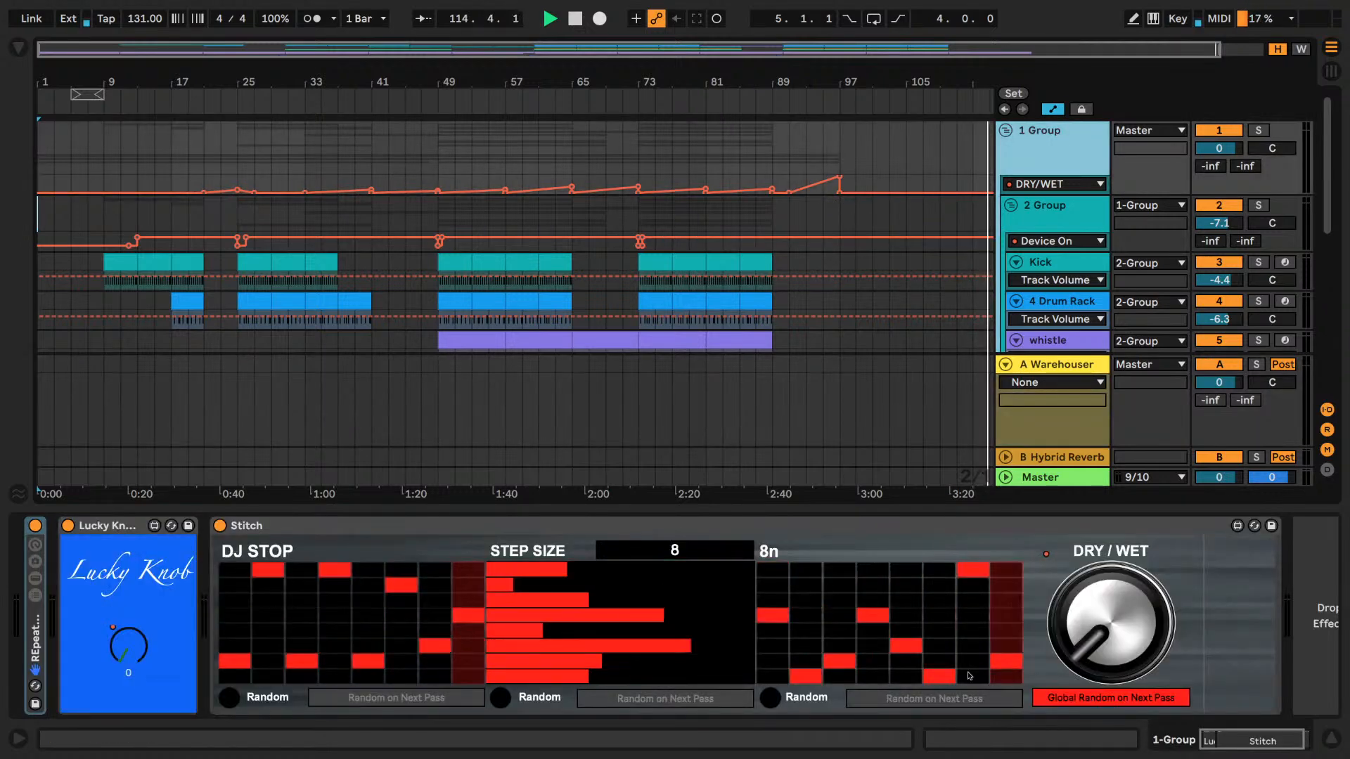
left_click(115, 527)
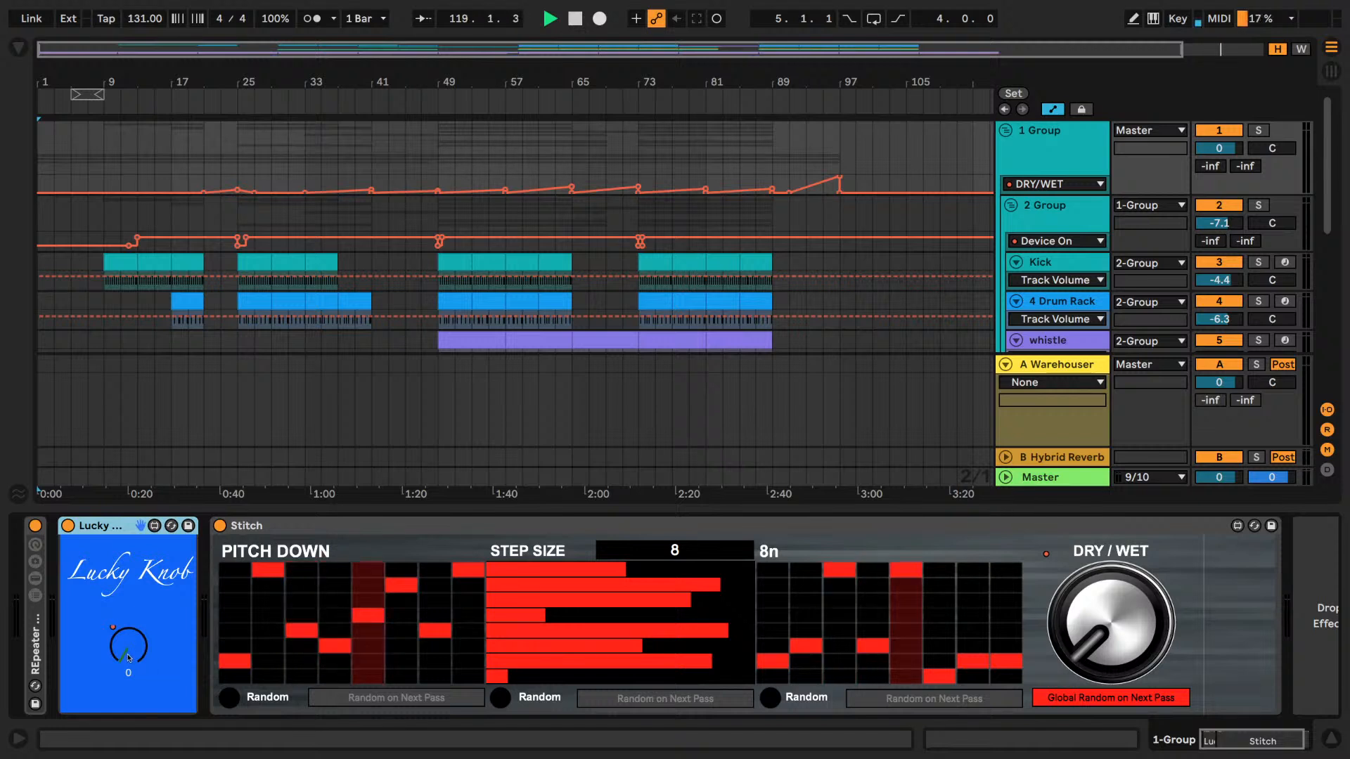
left_click(437, 524)
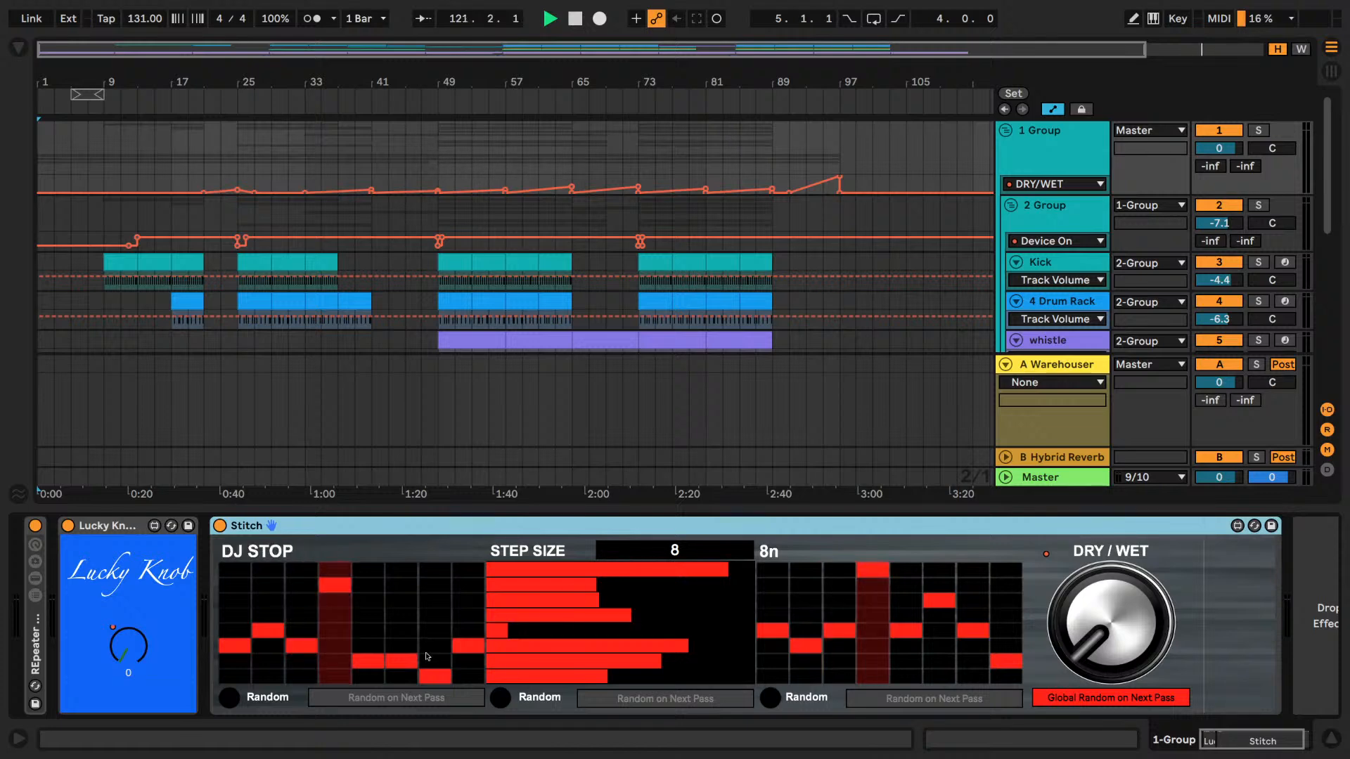
- Stop playback, return to the start of the arrangement, and examine the sampled instrument on the Kick track
left_click(571, 15)
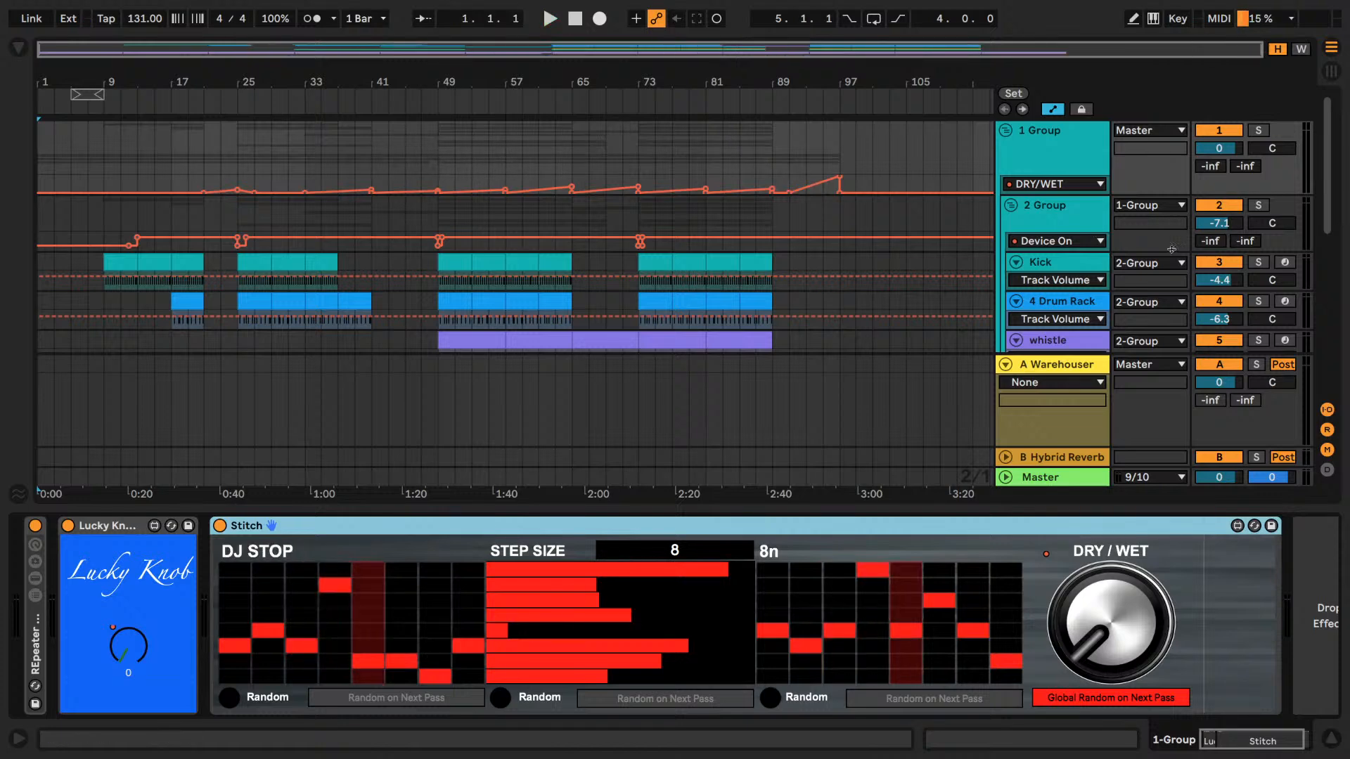
left_click(1062, 264)
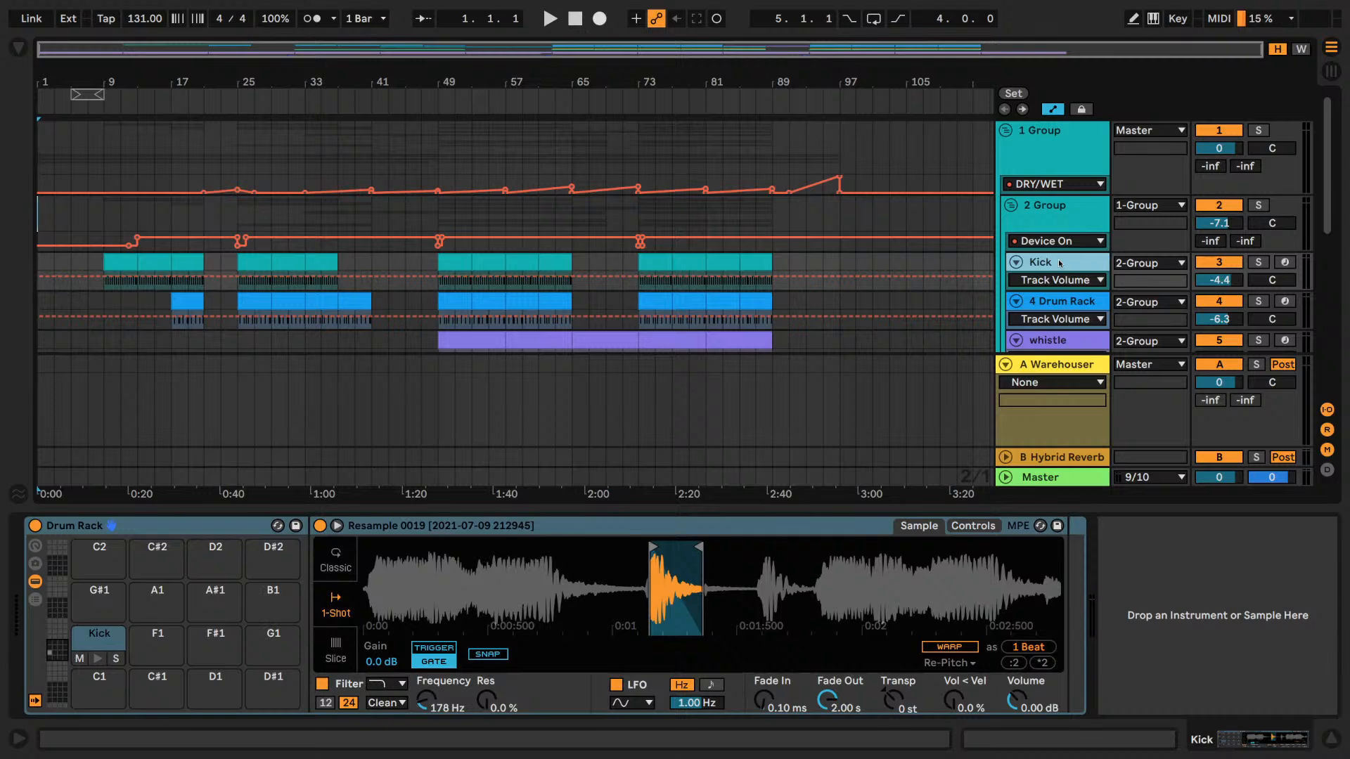
scroll(716, 274, "down", 1)
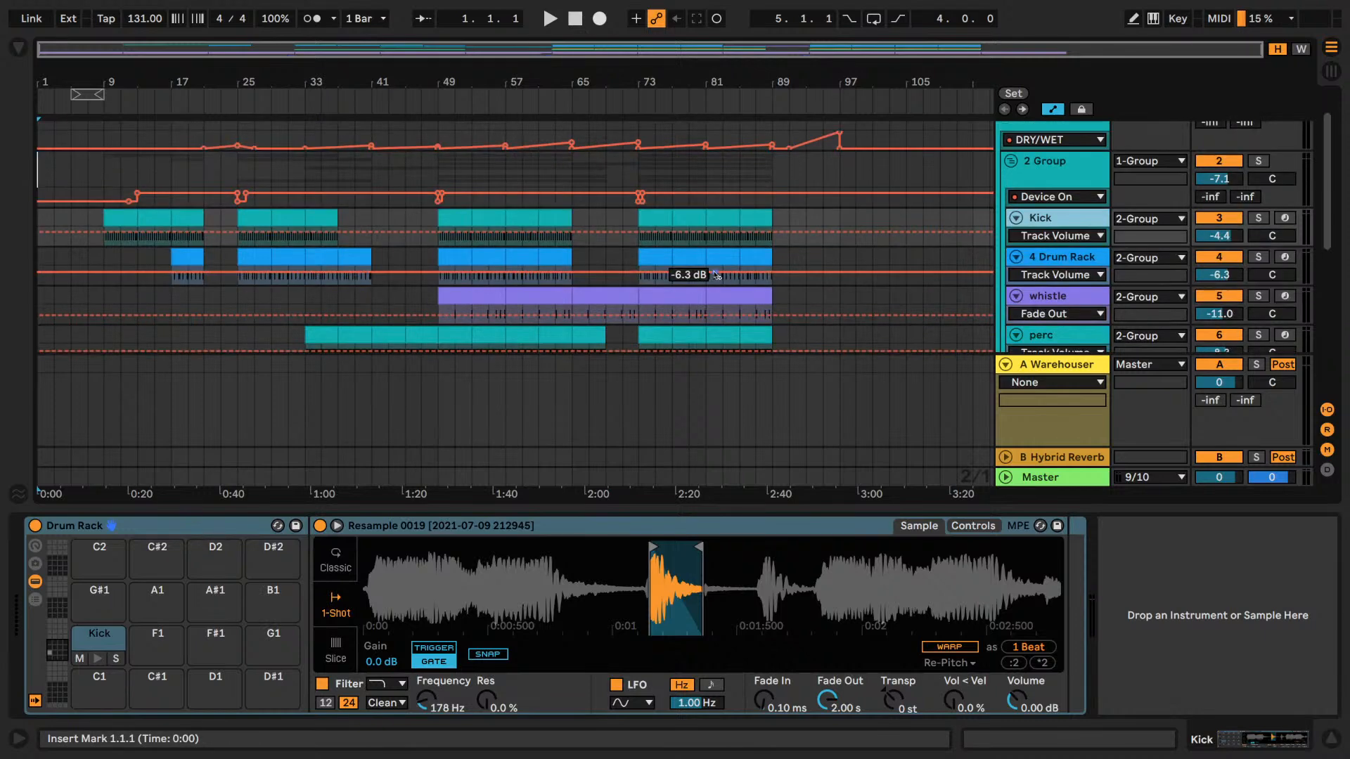
scroll(716, 274, "down", 2)
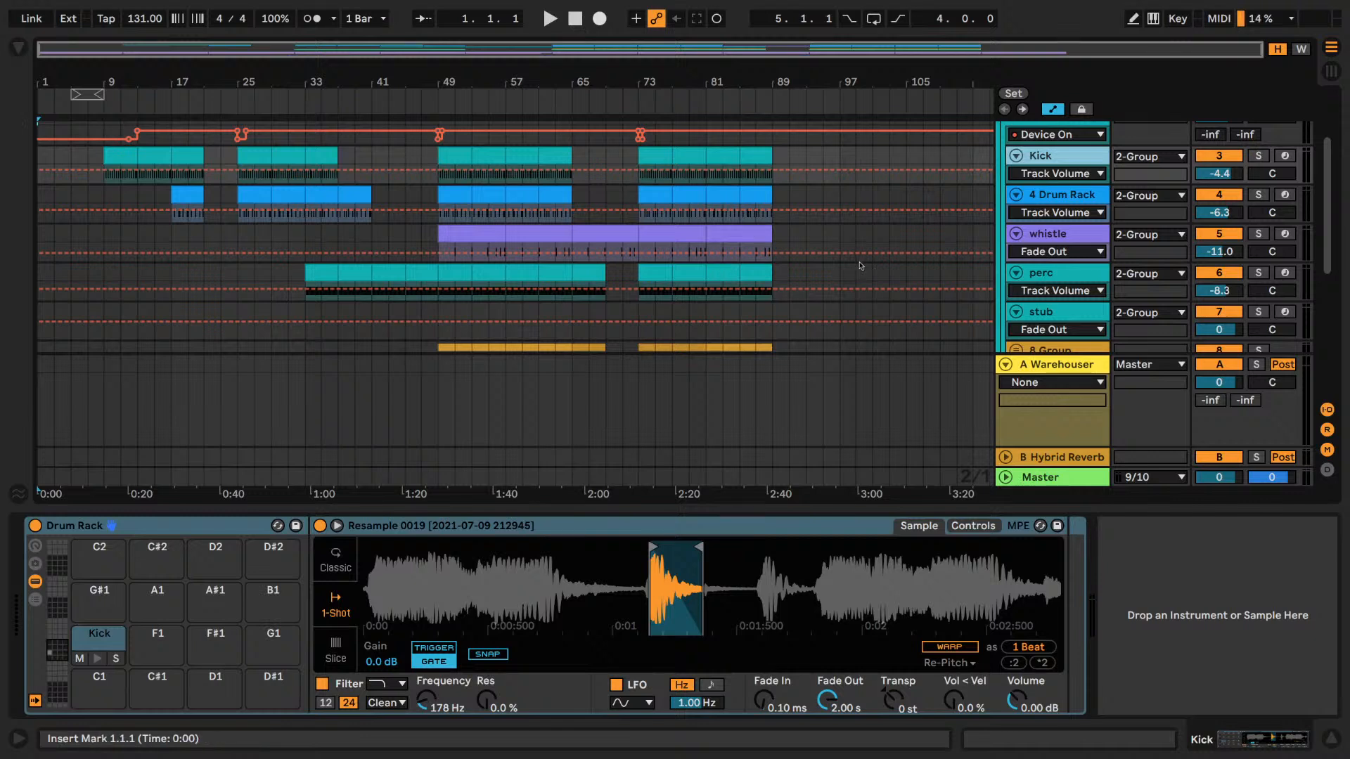
- Show the perc track's sampled instrument and audition the track soloed from bar 33
left_click(1055, 279)
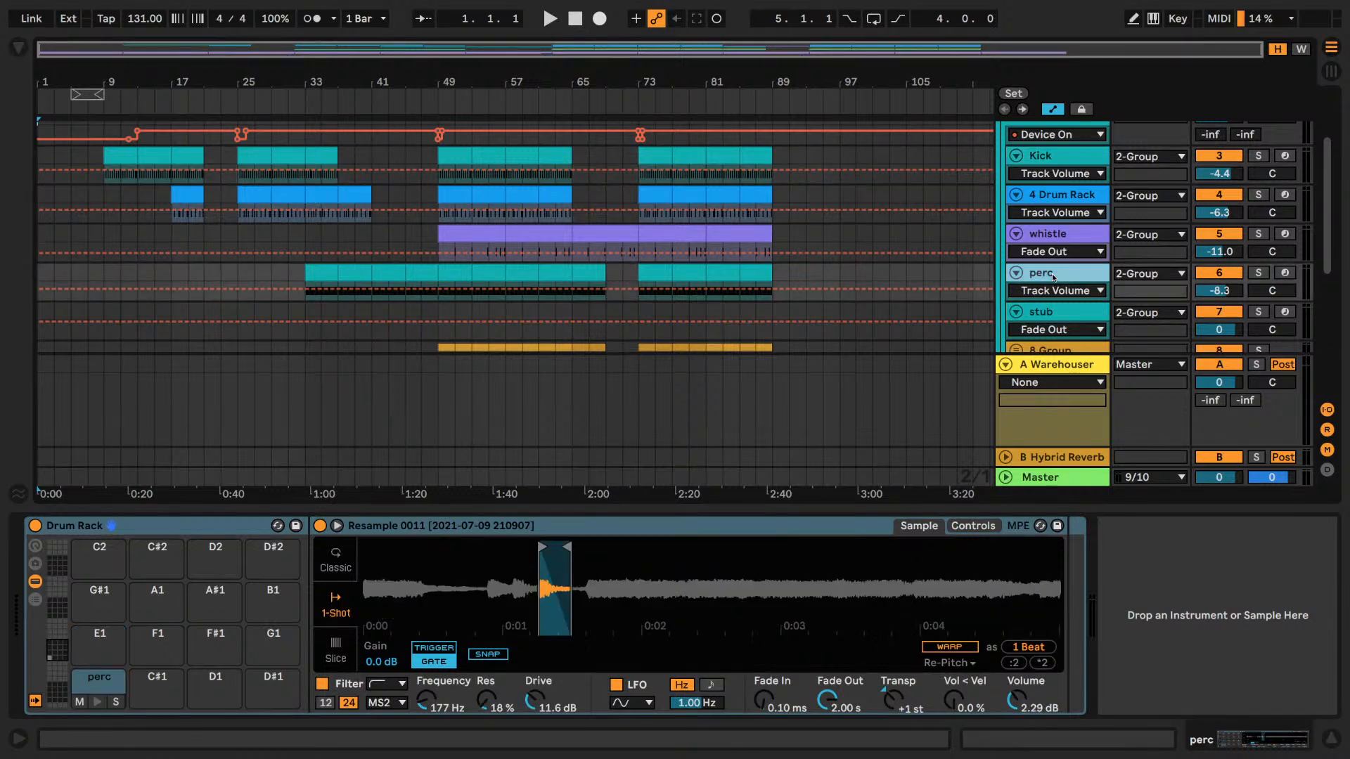
left_click(1258, 273)
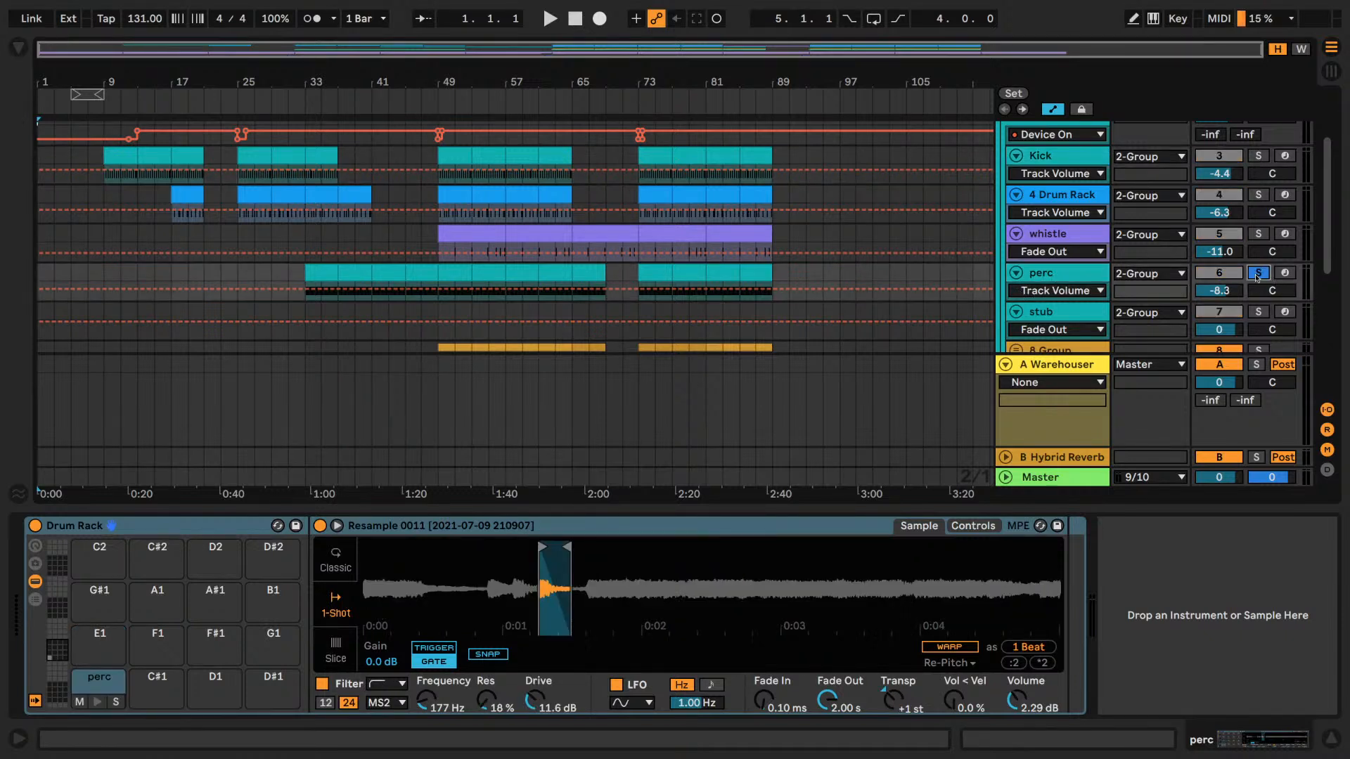
key("space")
left_click(303, 303)
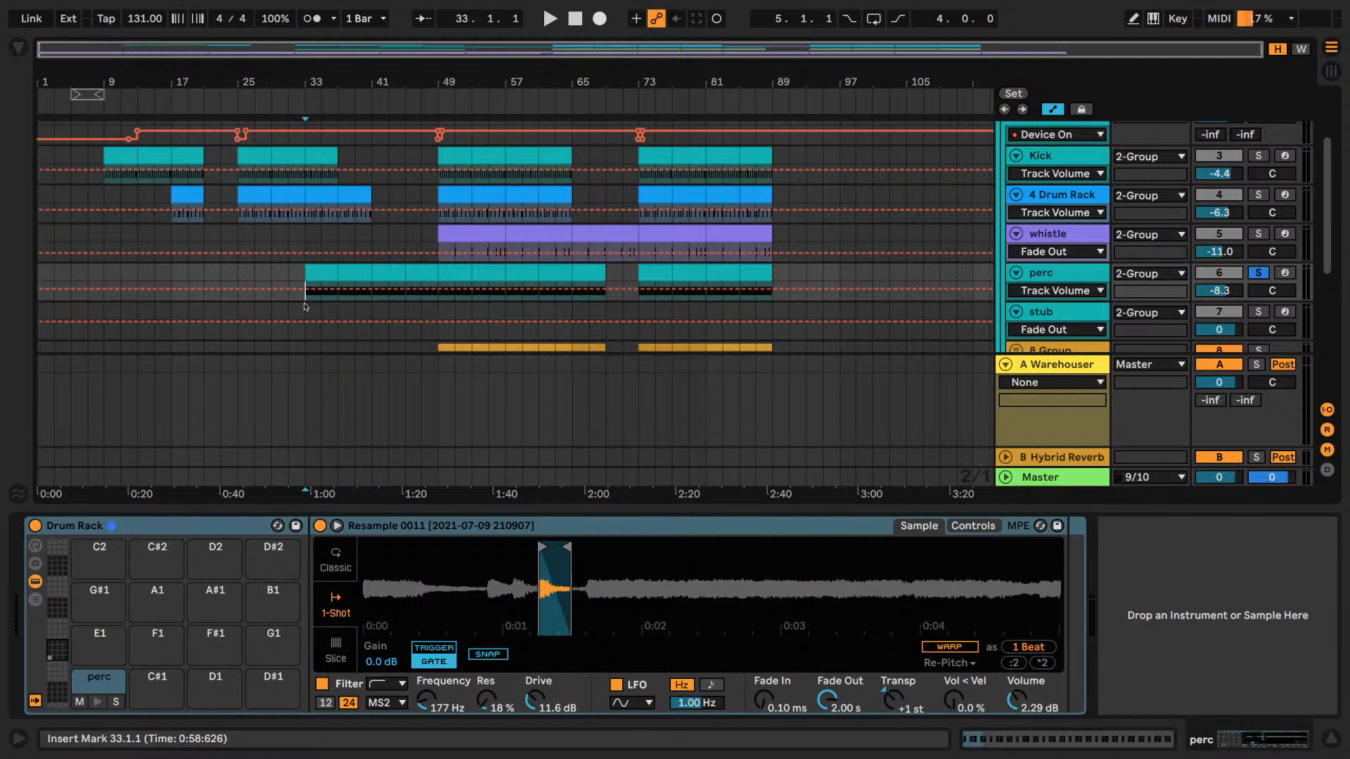
key("space")
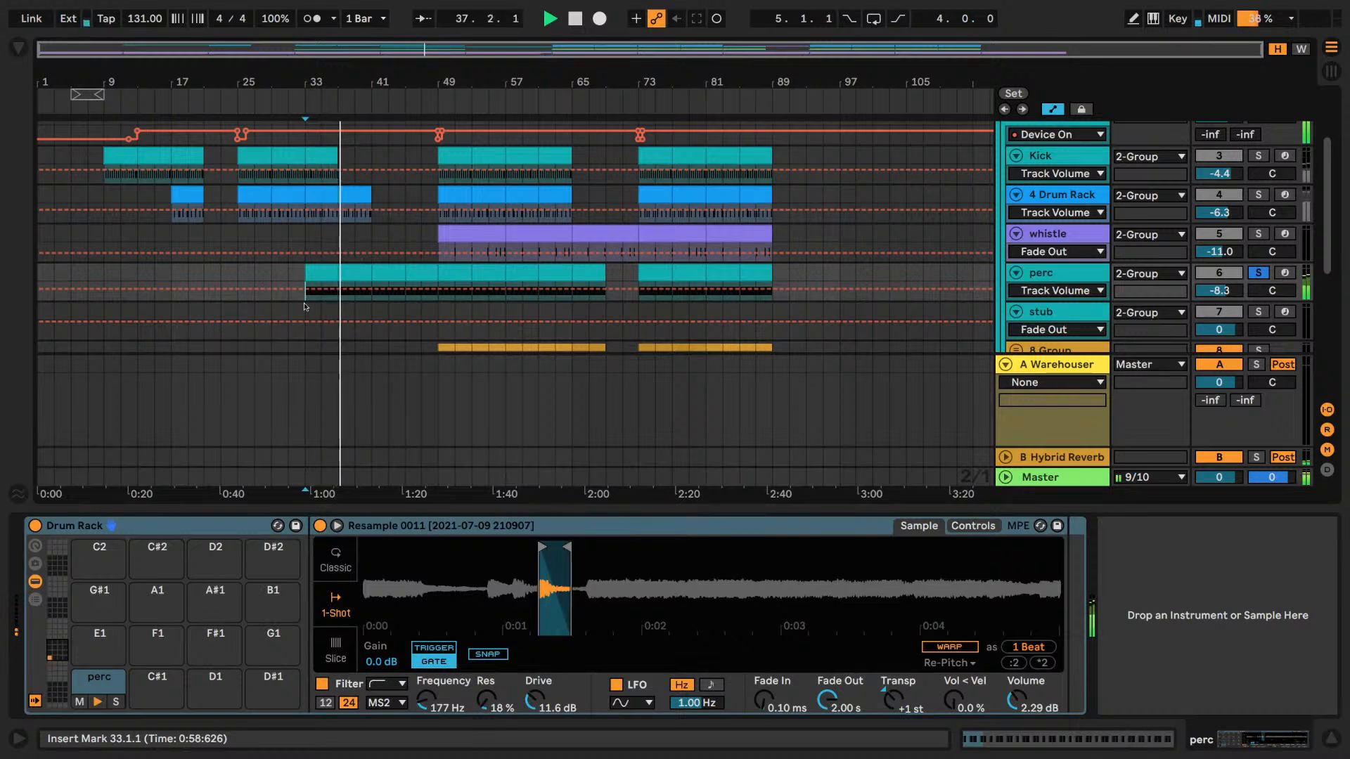
- Switch off the Stitch and Lucky Knob devices on 1 Group while perc plays, comparing the sound with Lucky Knob on and off
scroll(1038, 176, "up", 3)
left_click(1038, 133)
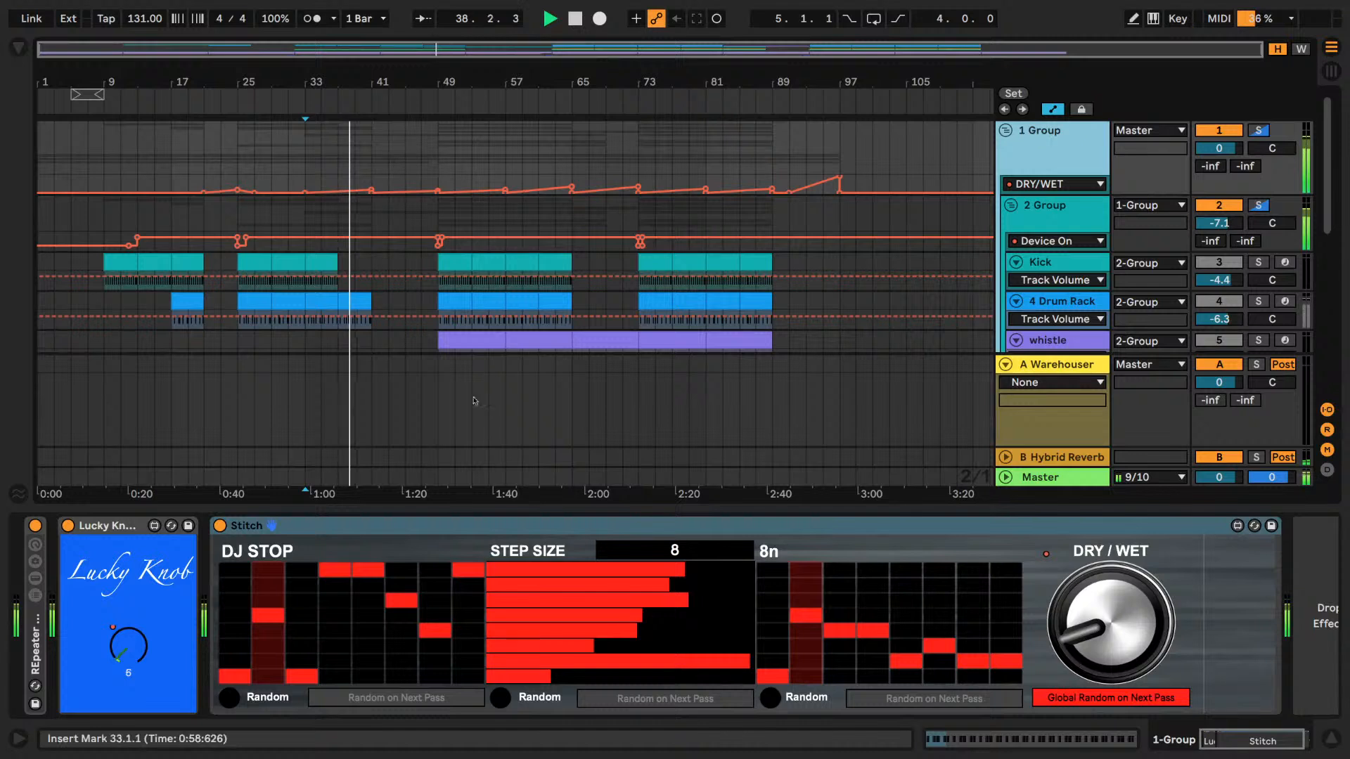
left_click(220, 526)
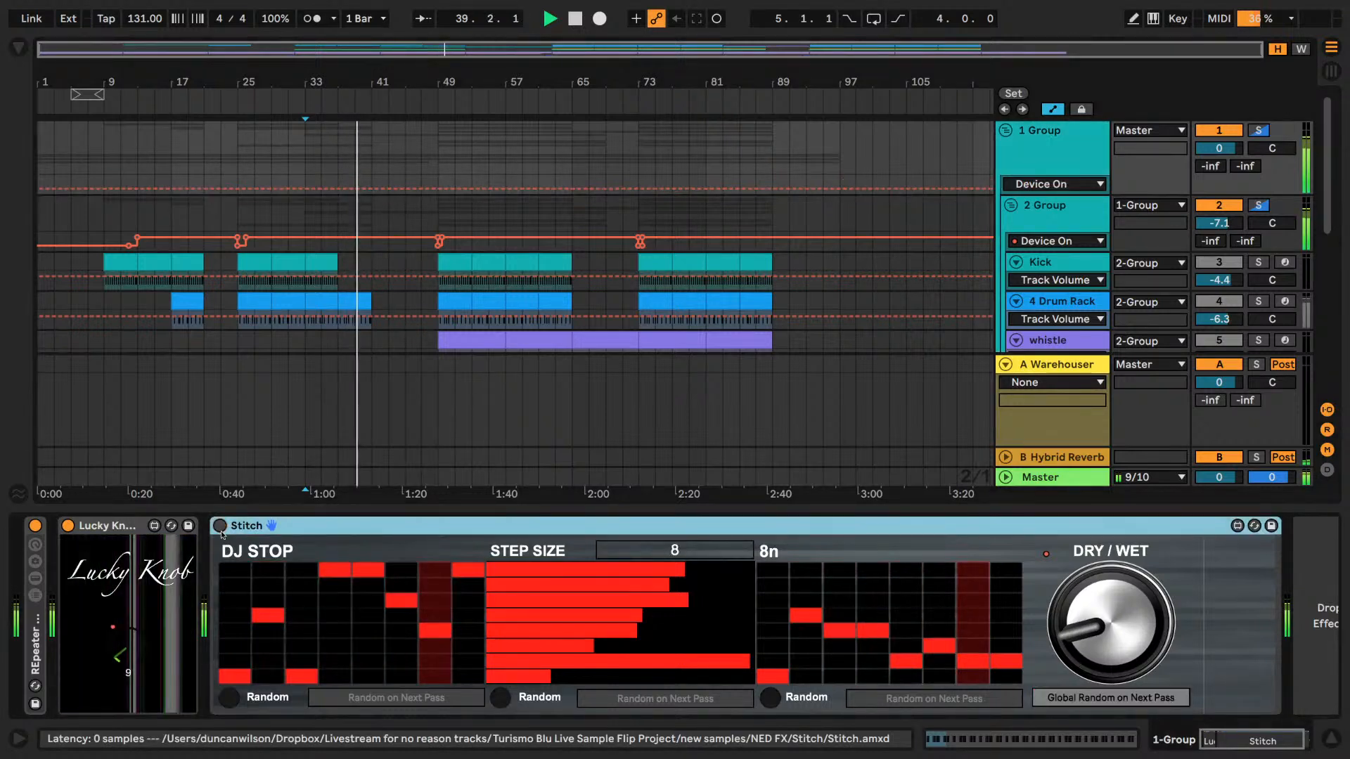
left_click(68, 526)
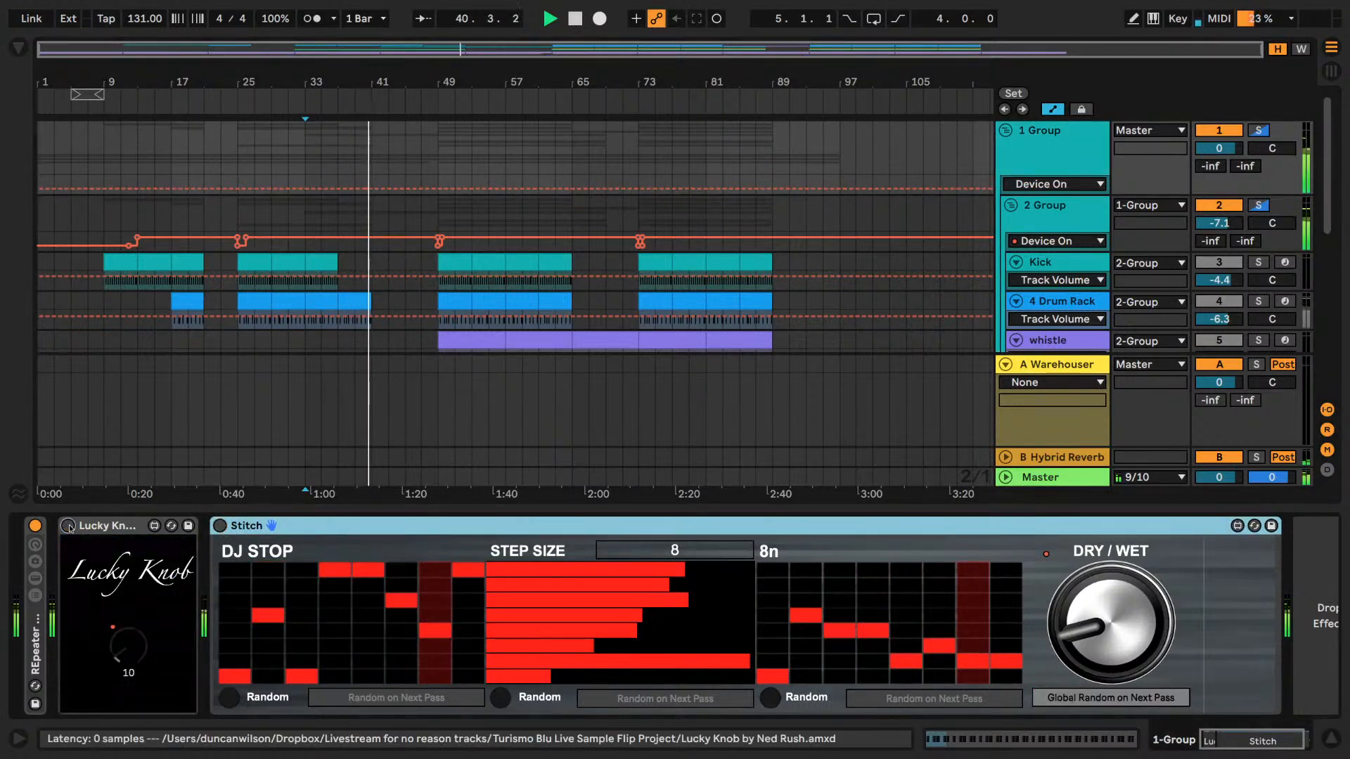
left_click(68, 526)
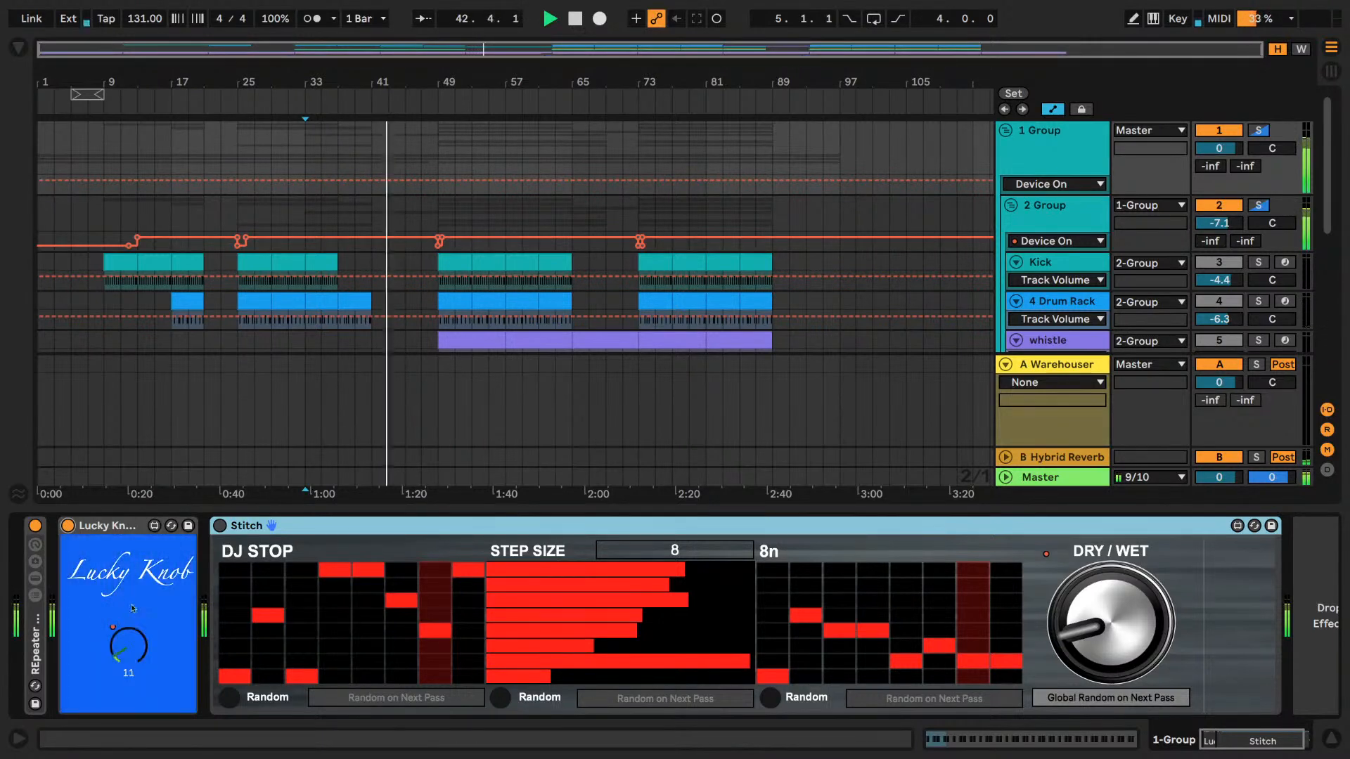
left_click(69, 526)
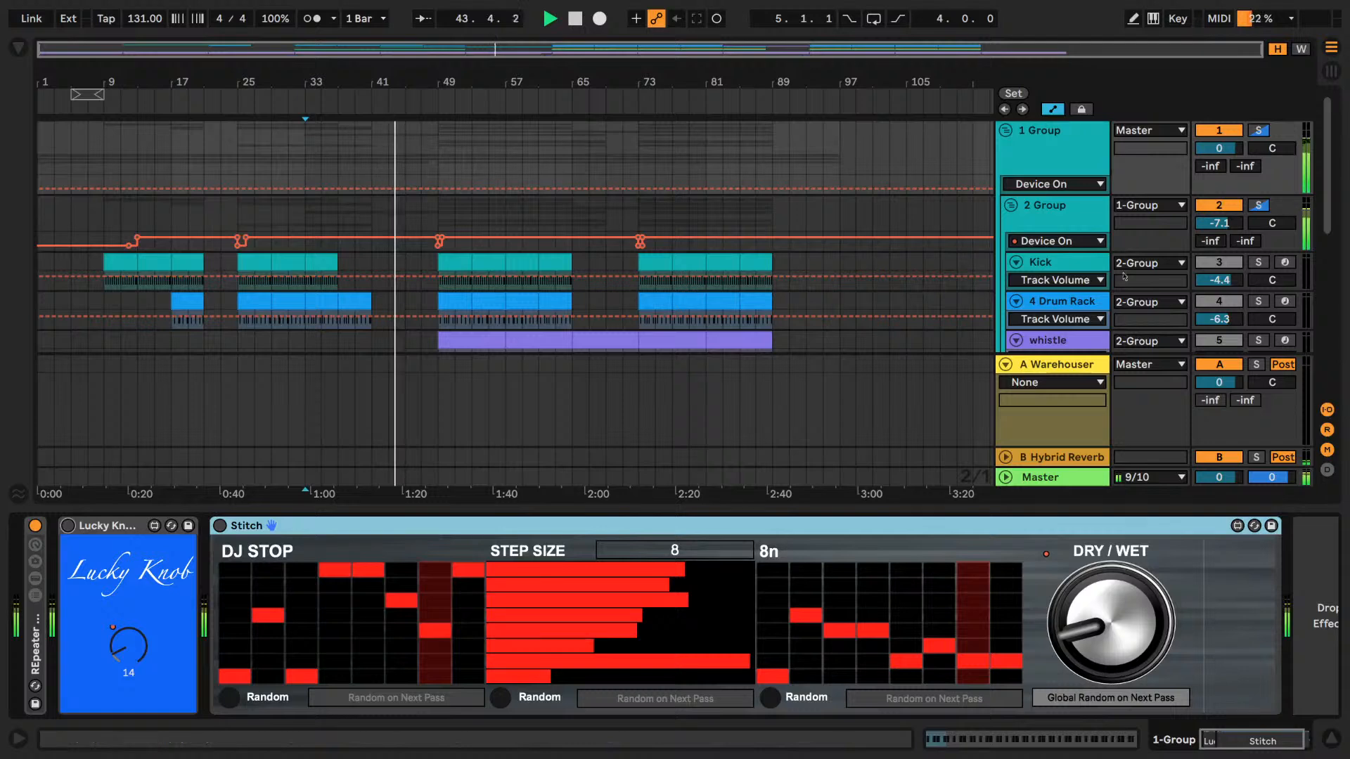
- Audition the whistle track soloed from bar 61 and hide the arrangement's automation lanes
scroll(1146, 258, "down", 5)
scroll(1146, 258, "up", 5)
scroll(1146, 258, "down", 5)
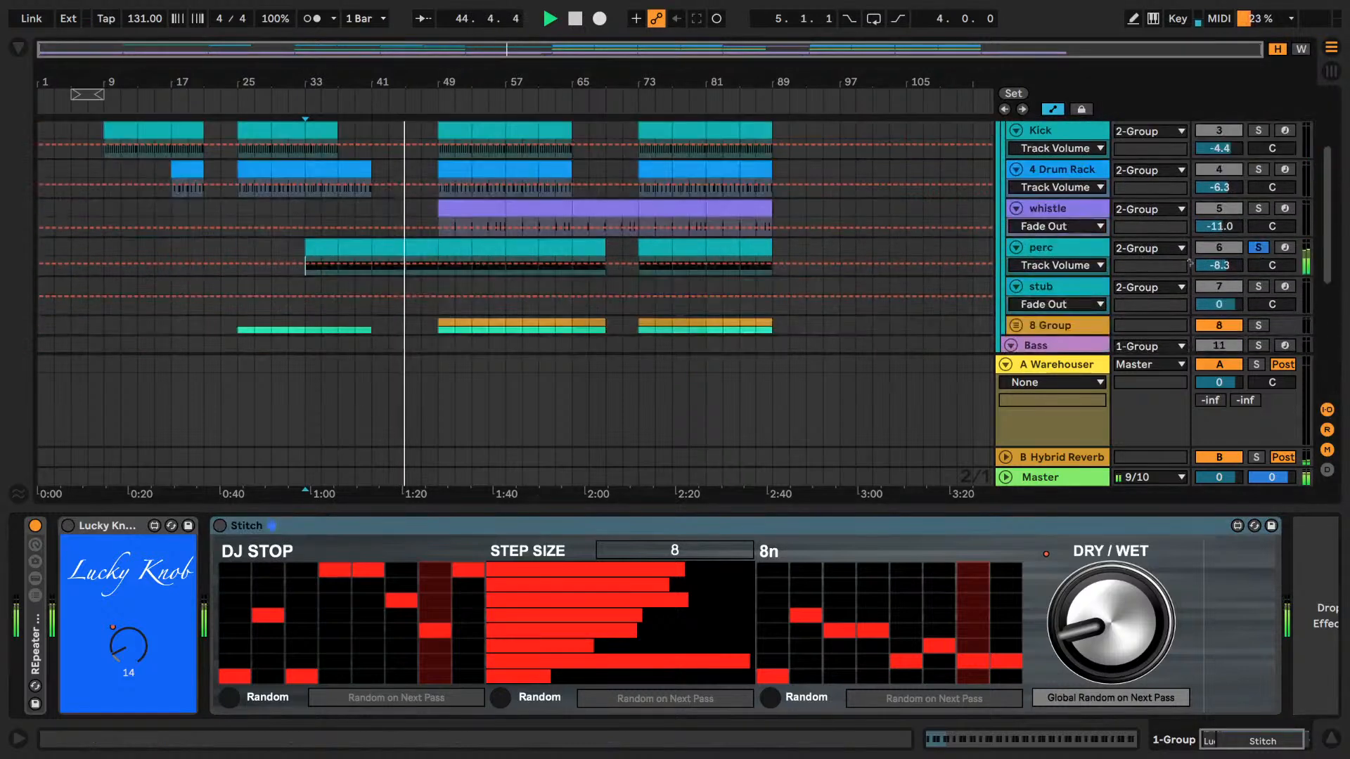
left_click(1259, 208)
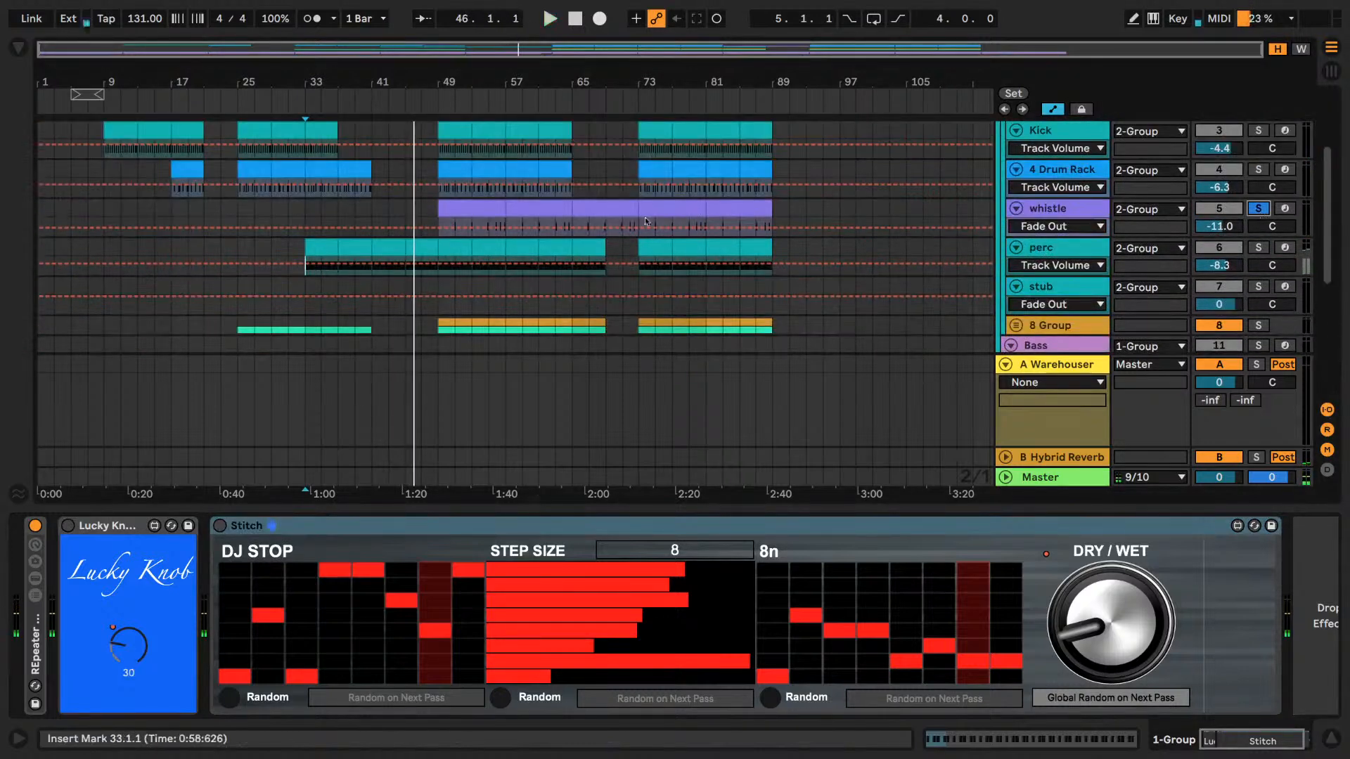
left_click(539, 225)
key("space")
key("space")
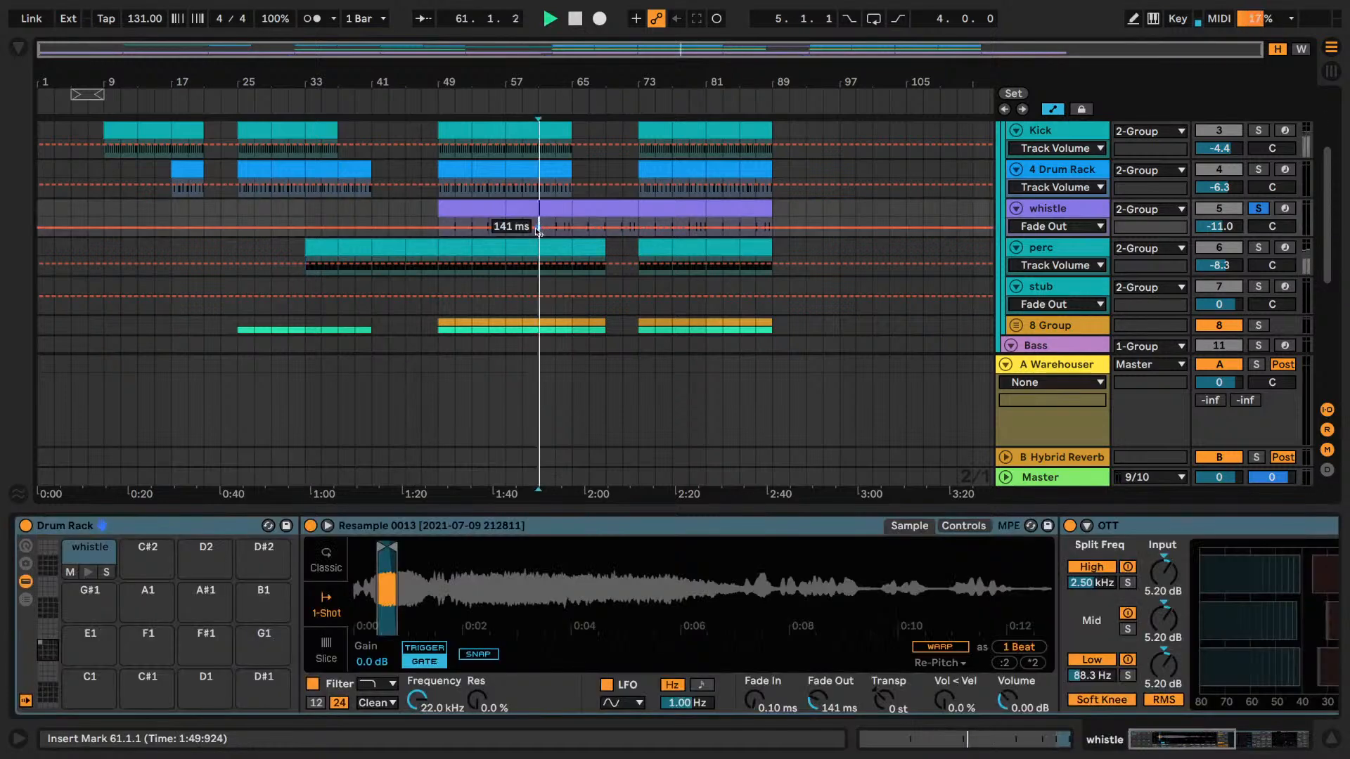
left_click(1053, 111)
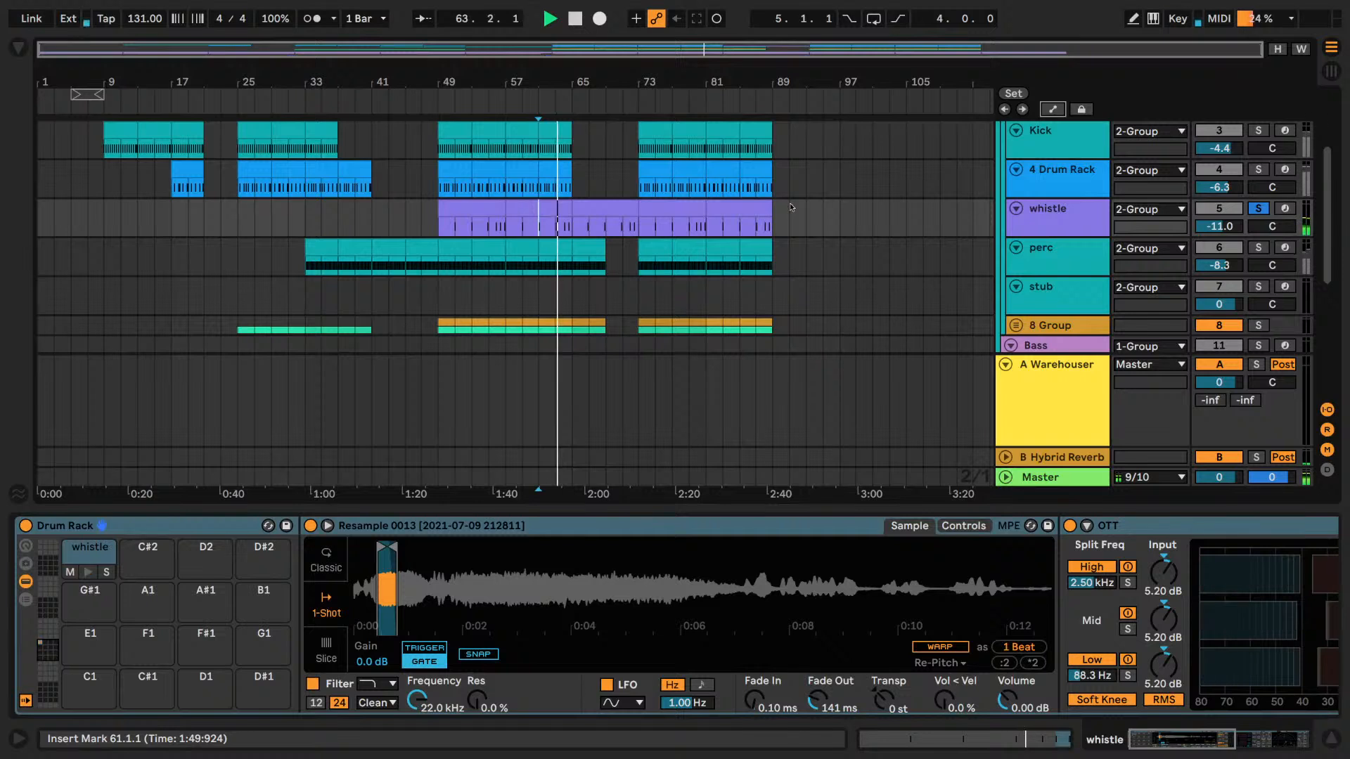
- Audition the 4 Drum Rack track soloed from bar 73, adding the Kick track to the solo during playback
scroll(829, 229, "up", 1)
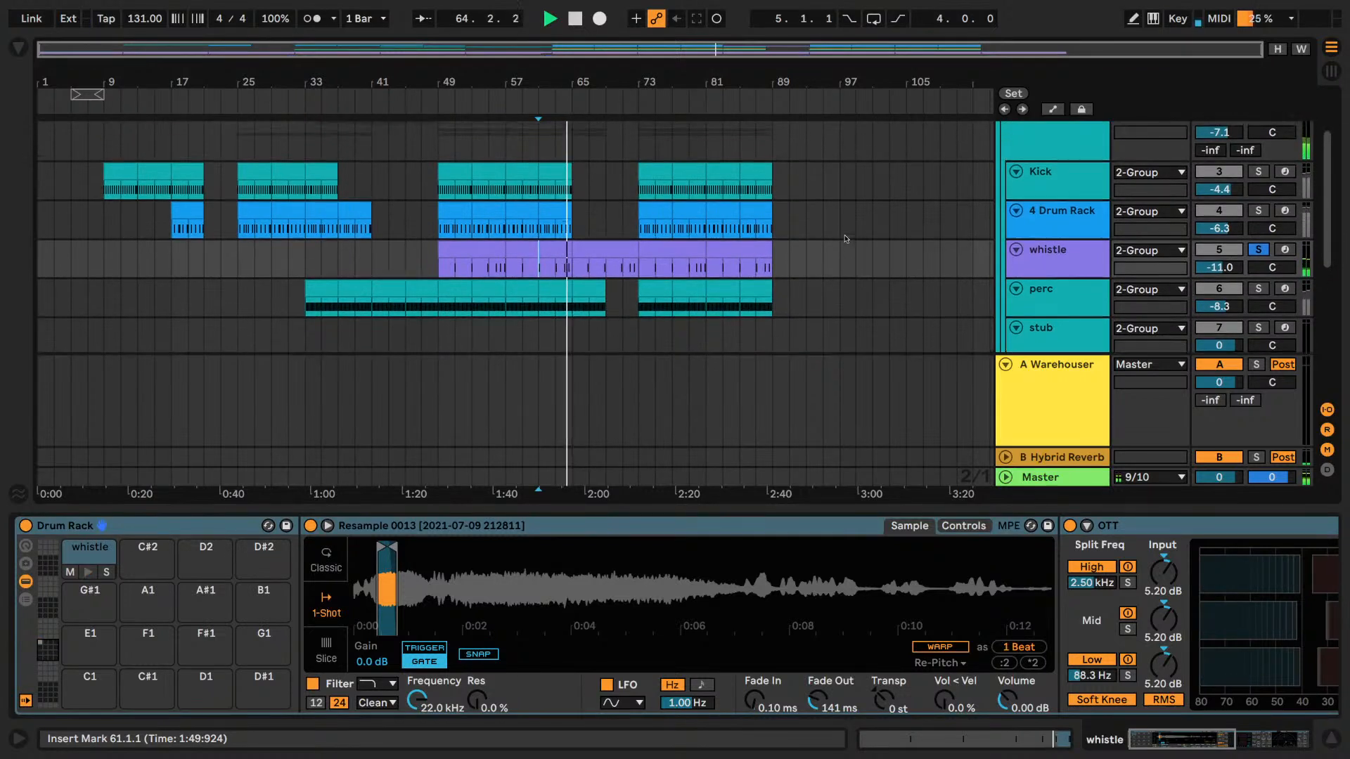
scroll(847, 239, "up", 1)
left_click(1258, 227)
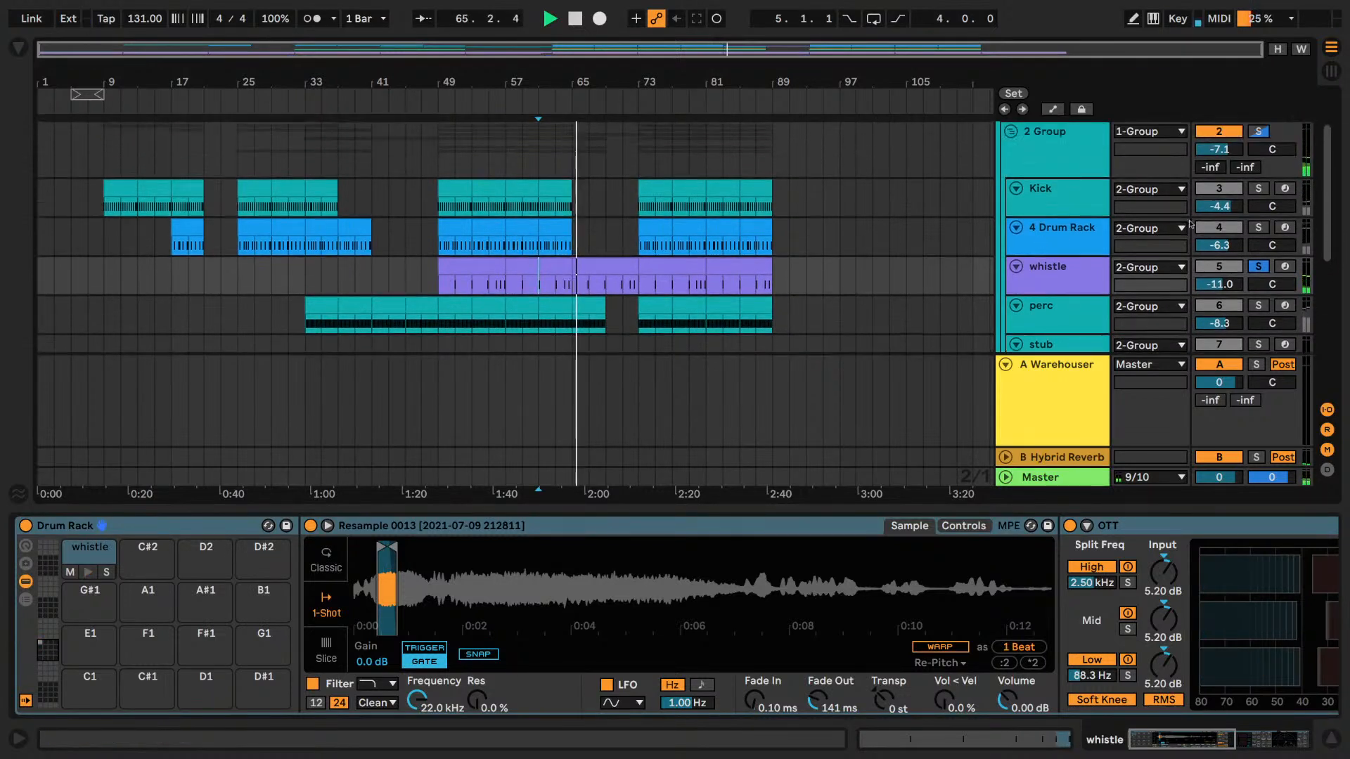
key("space")
left_click(638, 247)
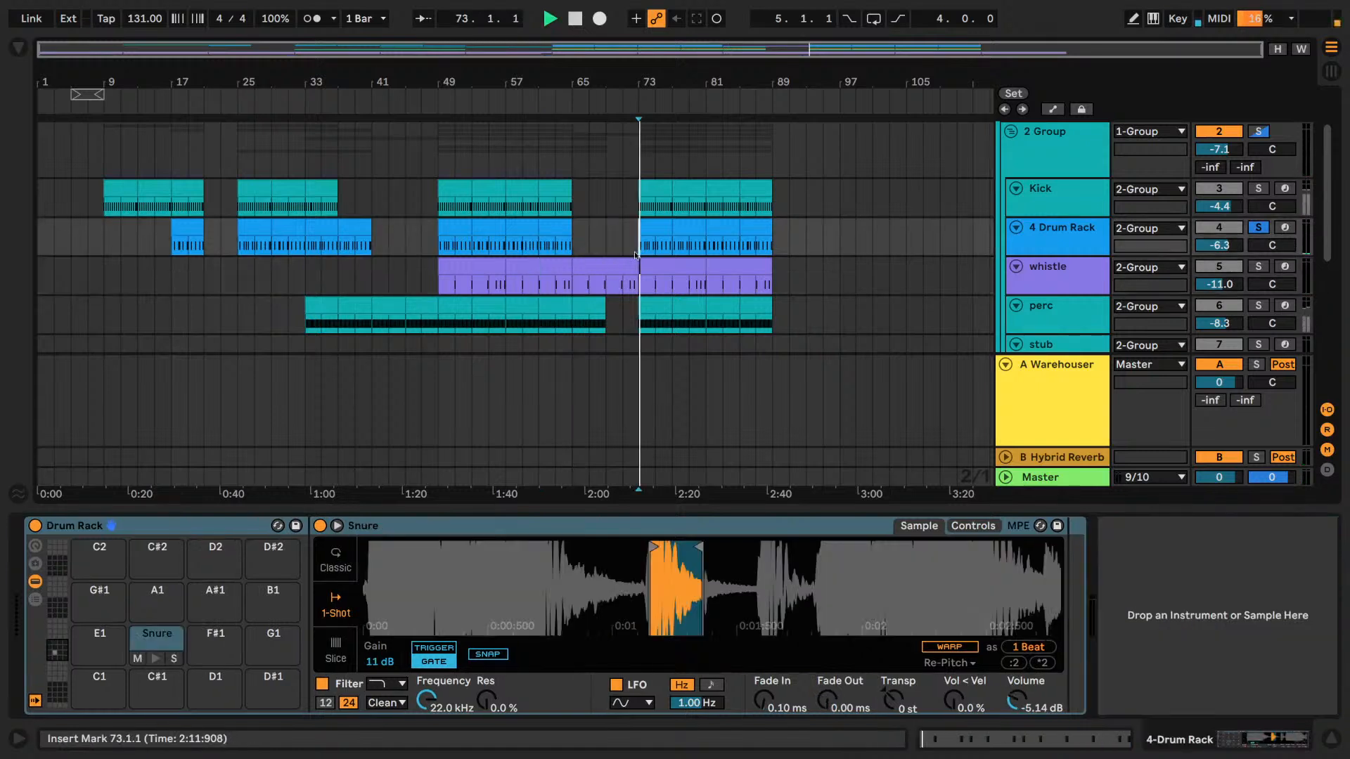
key("space")
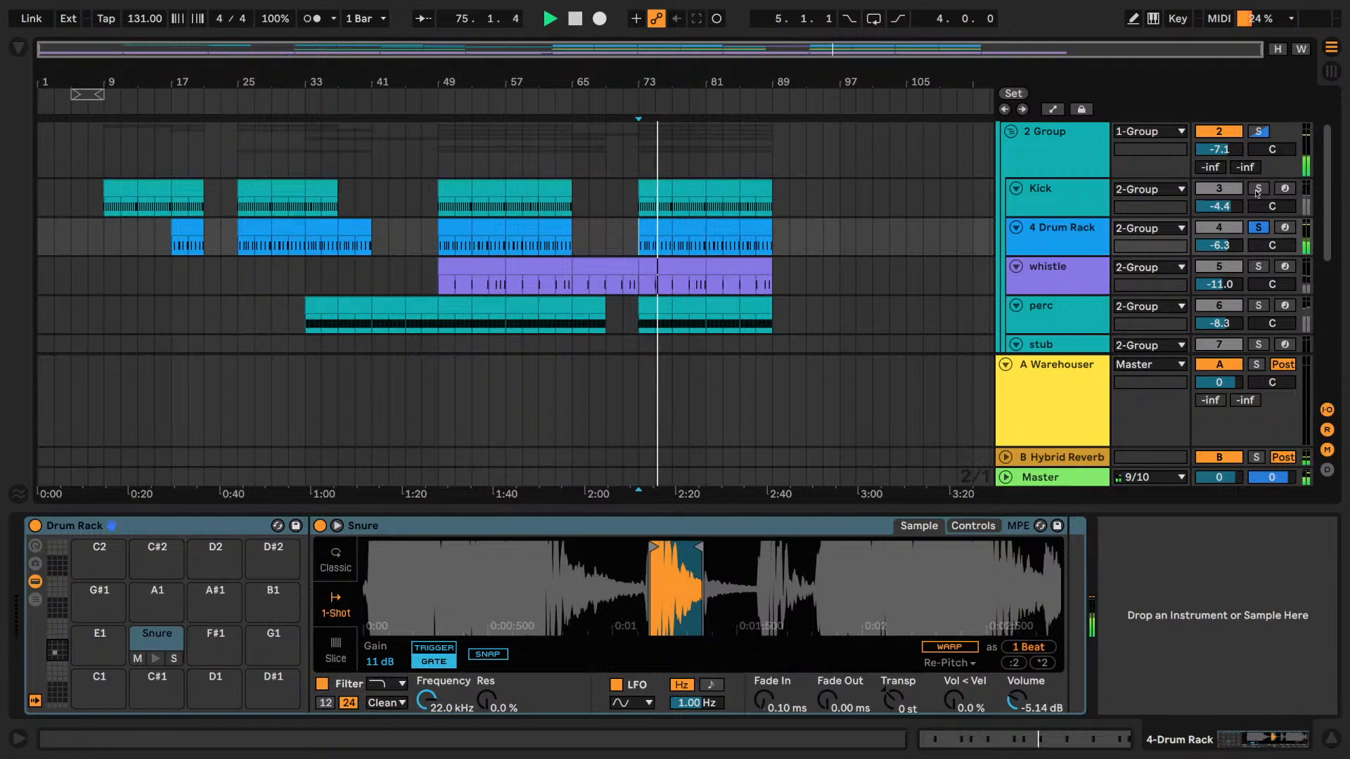
left_click(1258, 188, "ctrl")
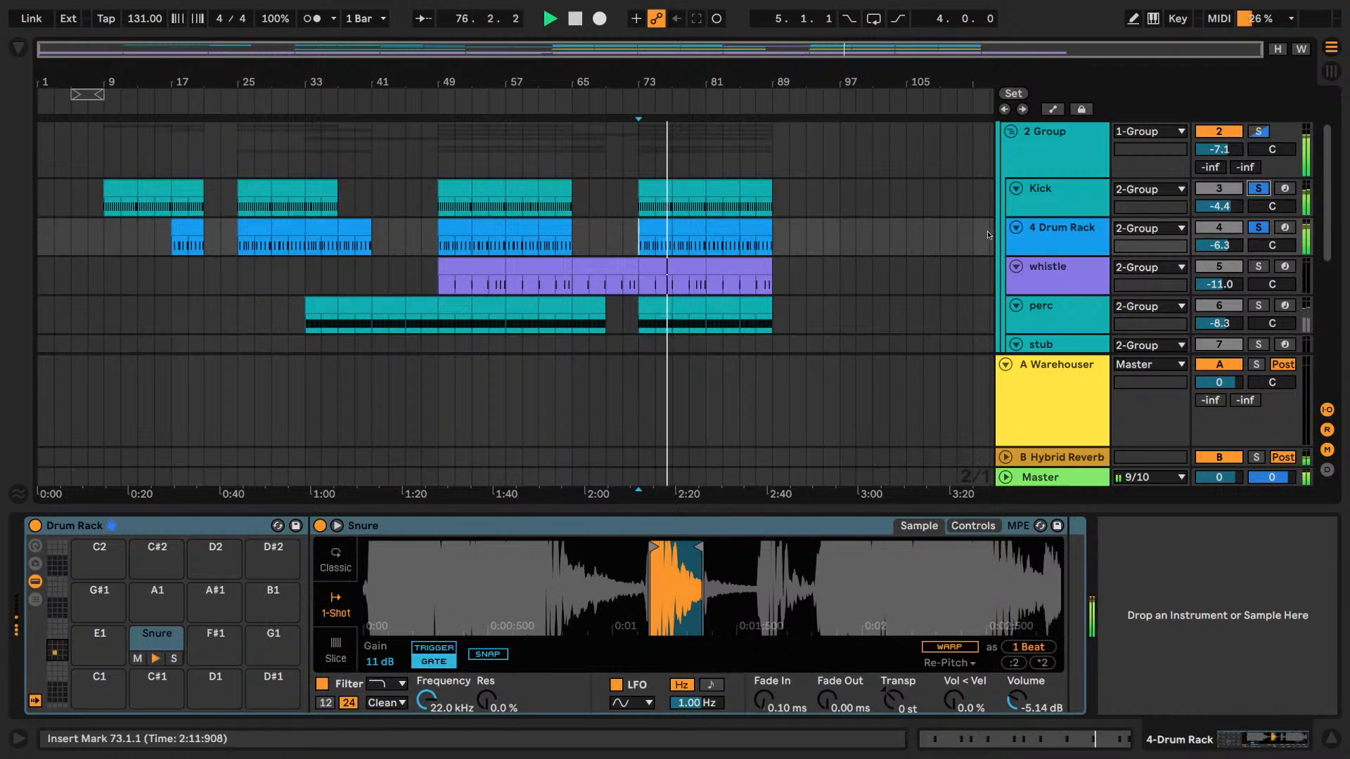
- Solo the pBass track during playback and show its device chain
scroll(973, 233, "up", 3)
scroll(931, 204, "down", 3)
scroll(929, 203, "down", 4)
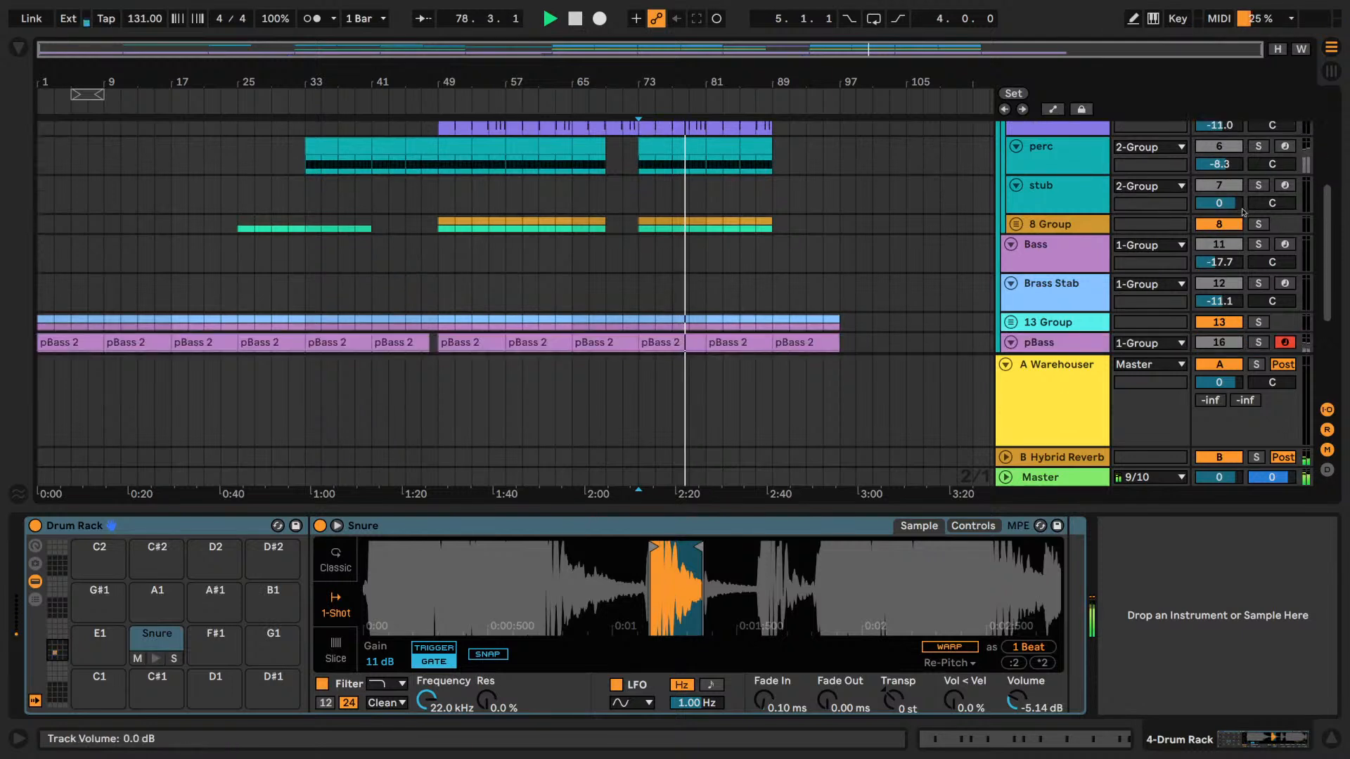
scroll(1186, 226, "down", 1)
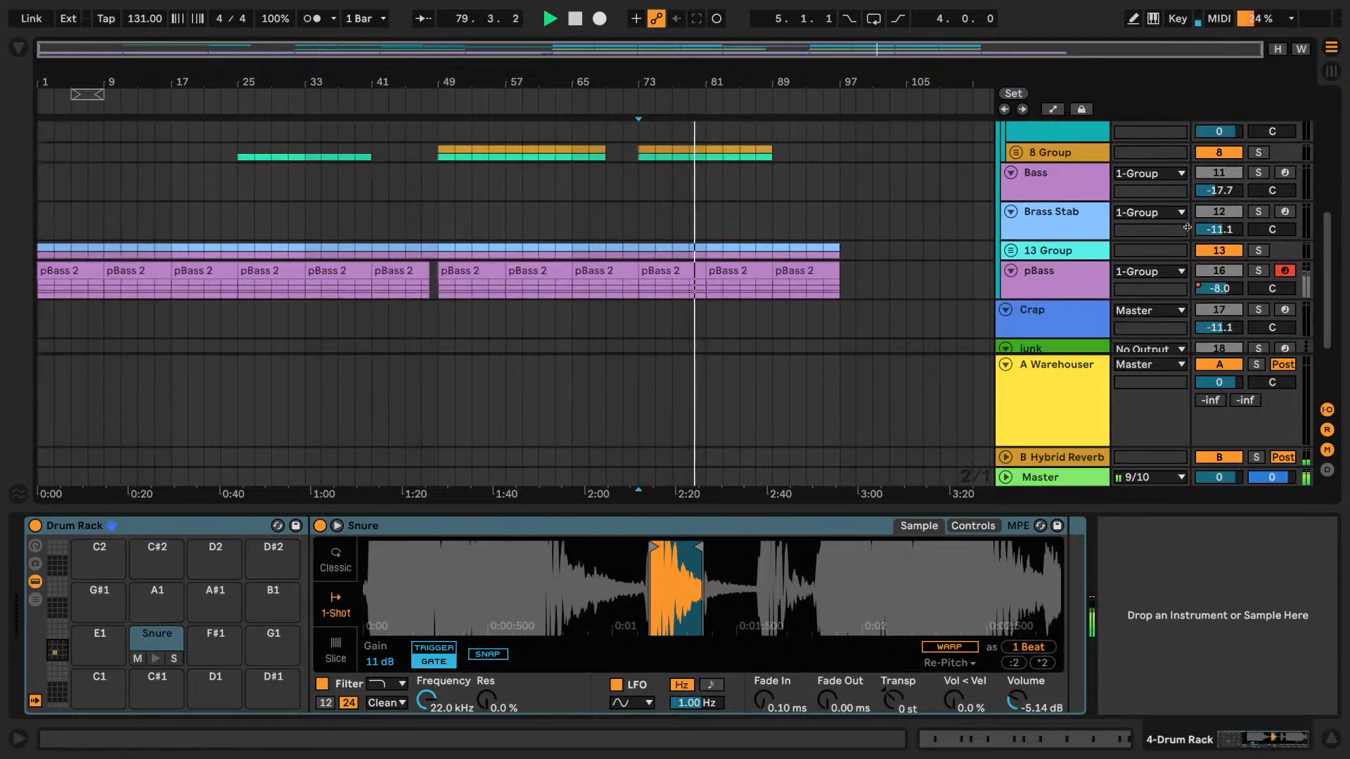
scroll(1186, 227, "down", 1)
left_click(1258, 272)
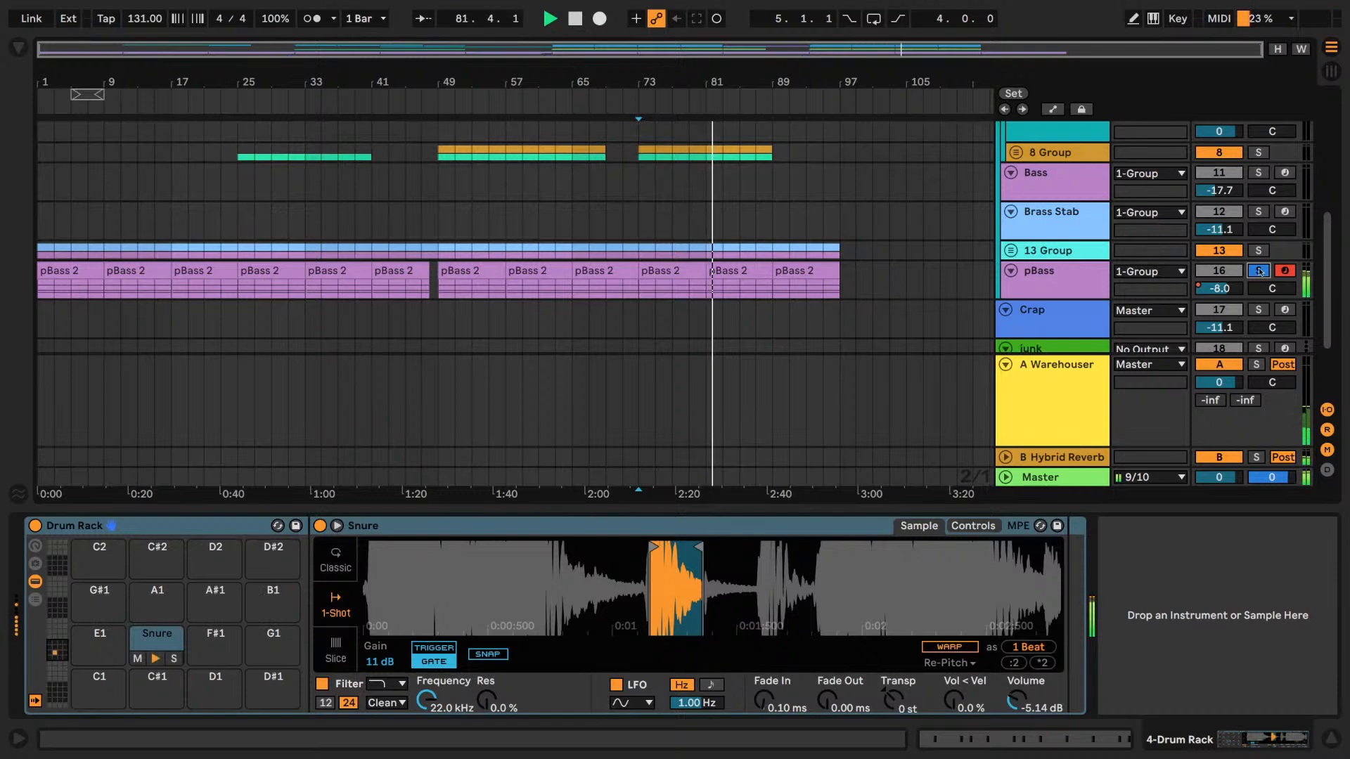
left_click(1058, 272)
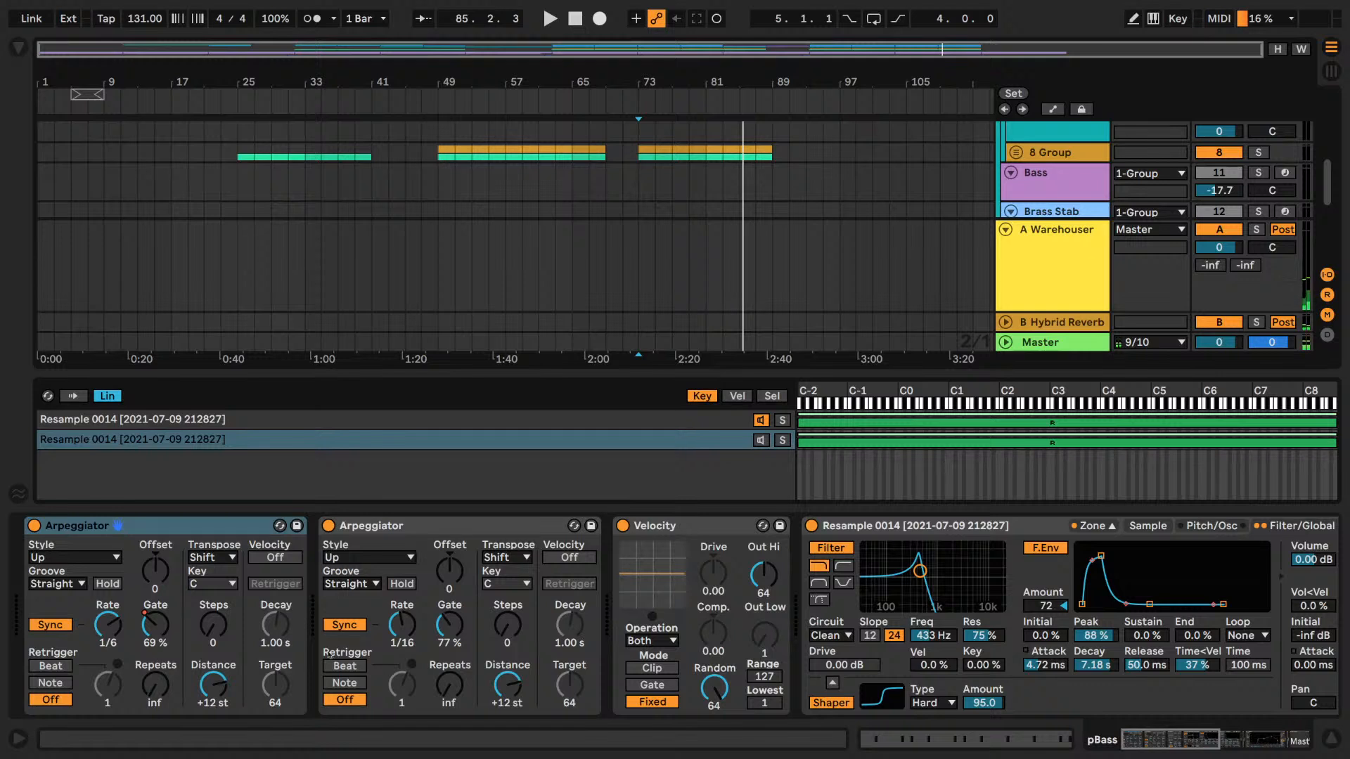
- Examine and compare the settings of the two Arpeggiators in the pBass device chain
left_click(406, 530)
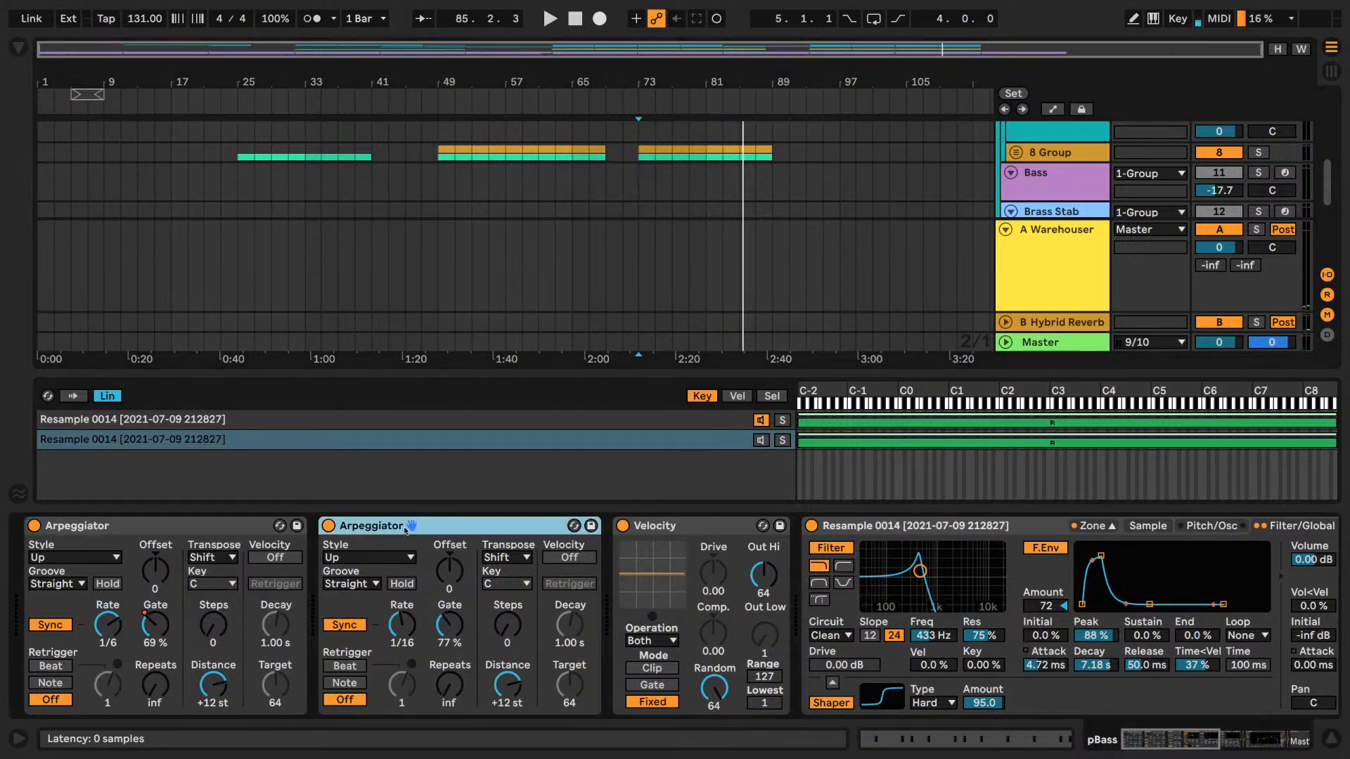
left_click(203, 530)
left_click(419, 533)
left_click(203, 527)
left_click(383, 528)
left_click(199, 524)
left_click(421, 528)
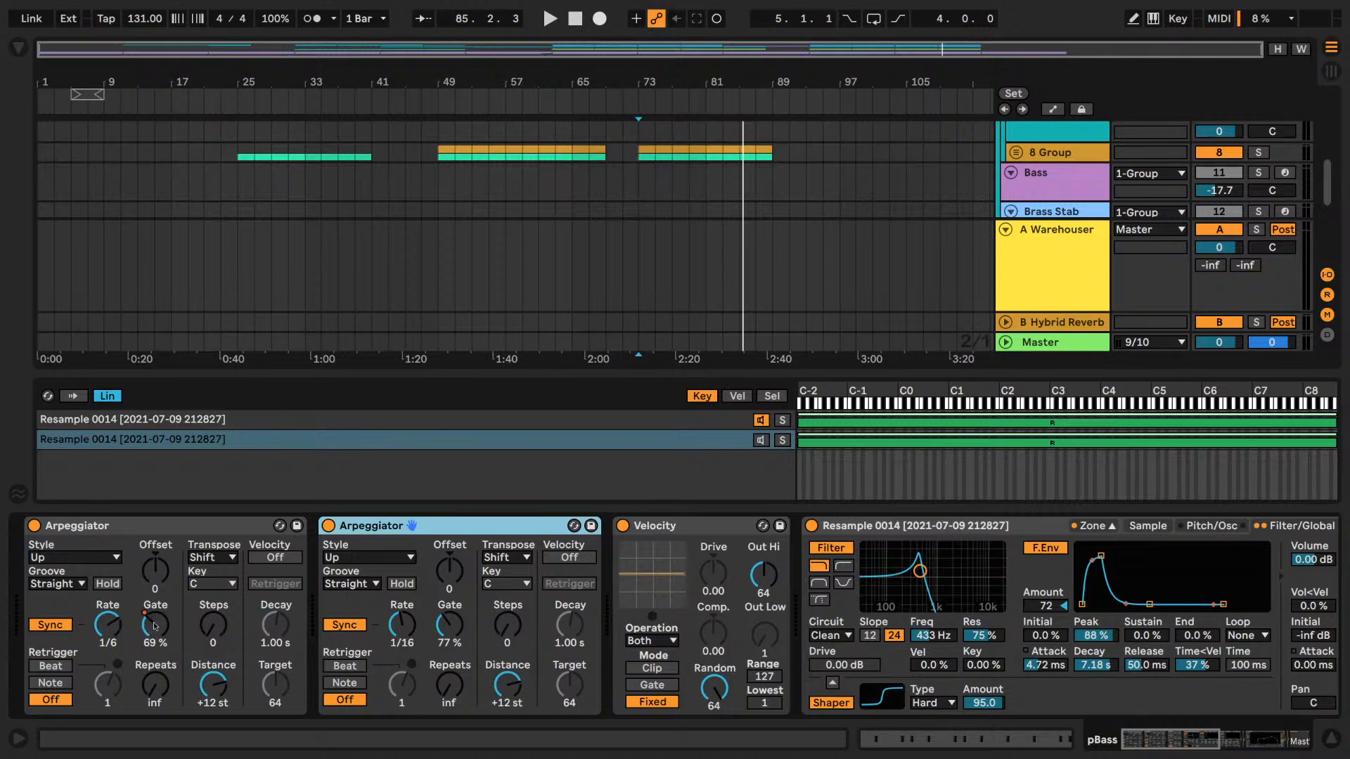
left_click(158, 524)
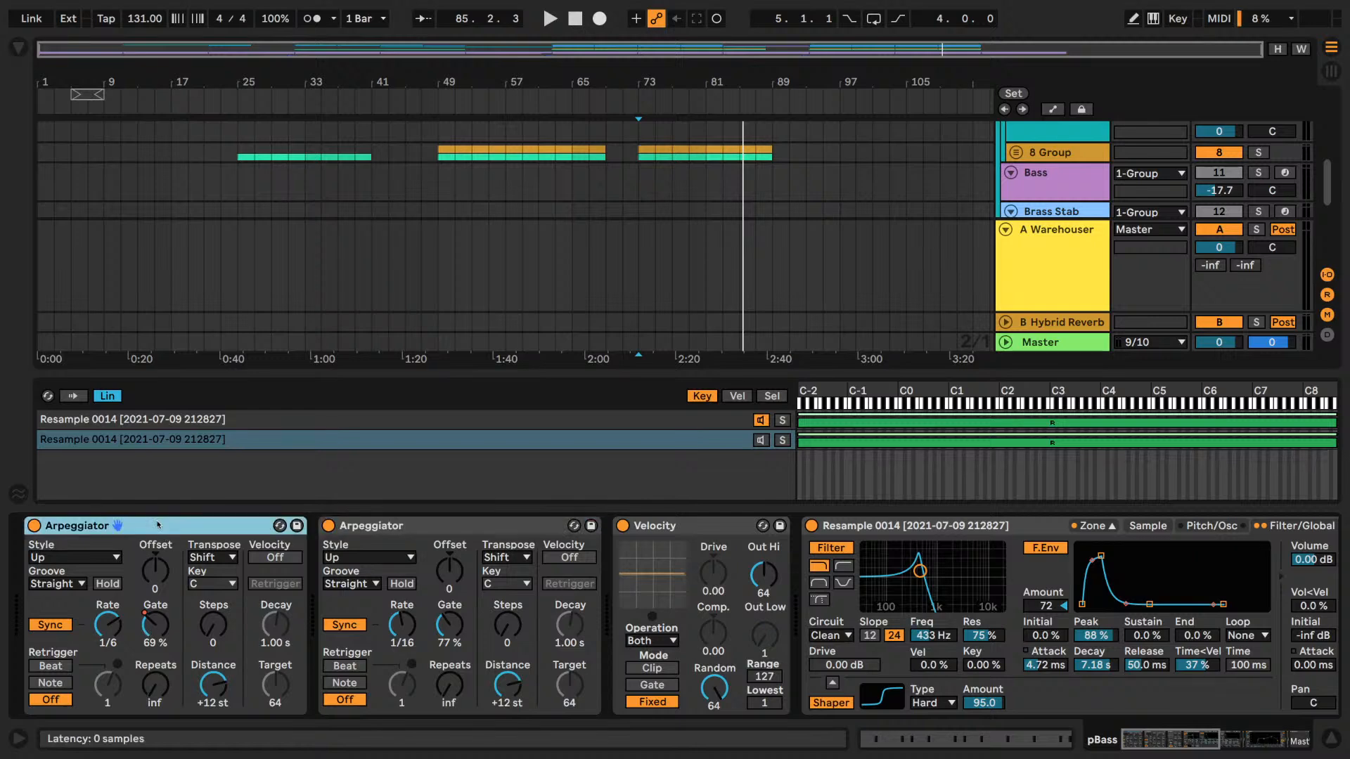
left_click(402, 530)
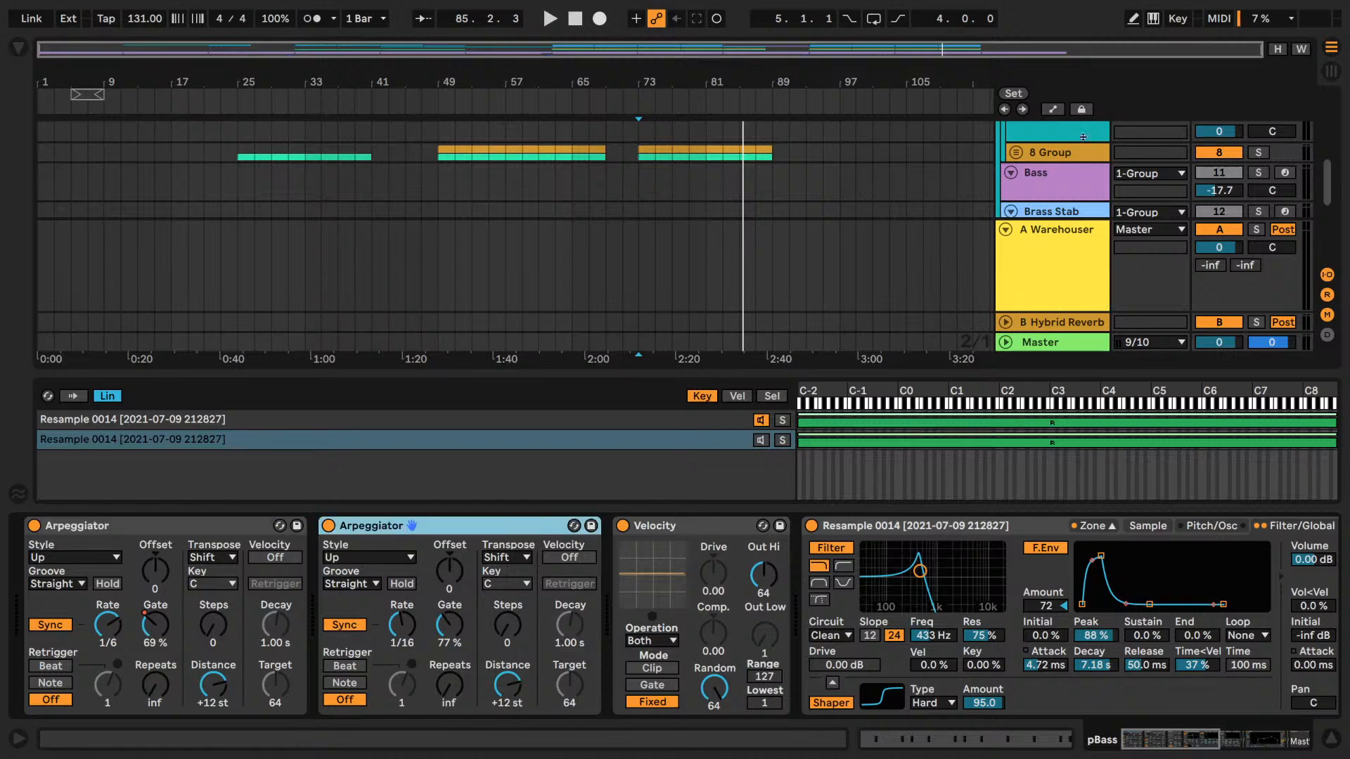
- Play the soloed pBass track from bar 73 and hide its sampler's zone editor
scroll(1088, 176, "down", 4)
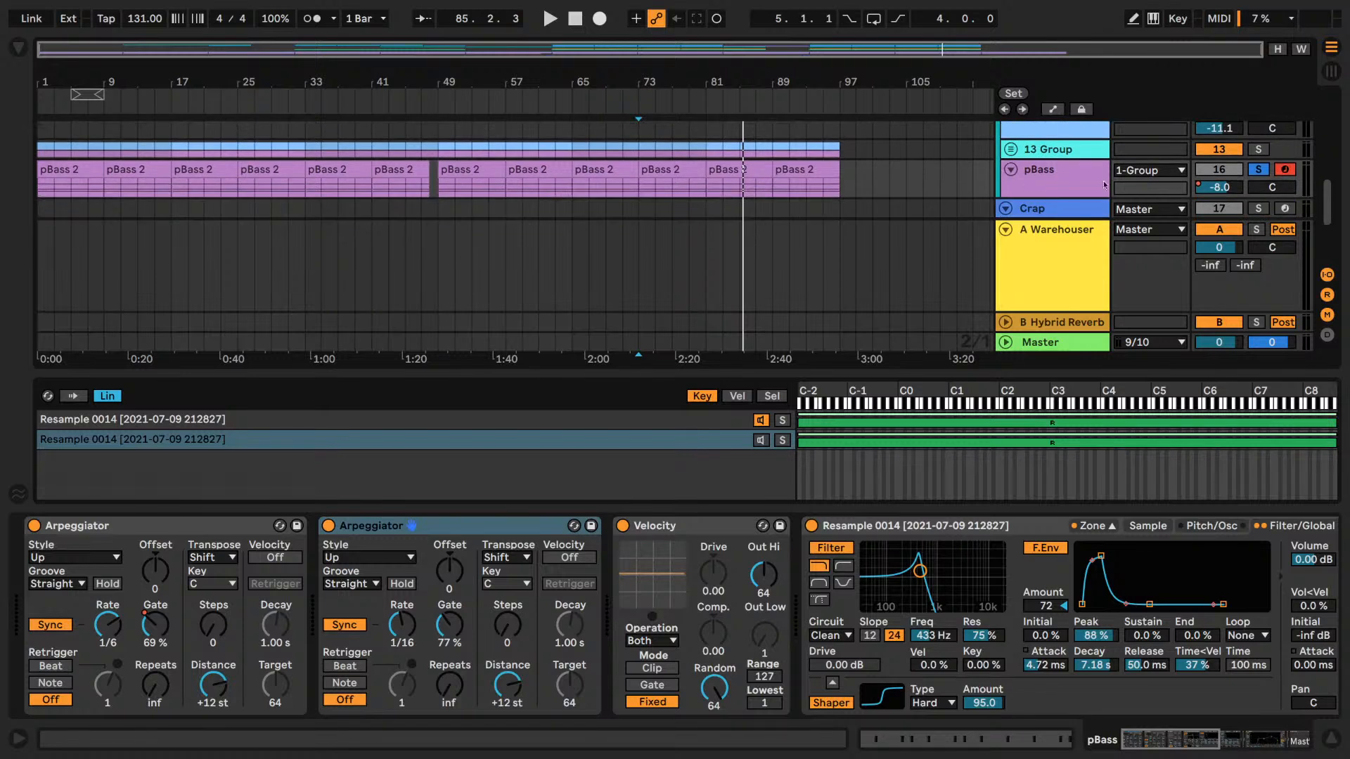
key("space")
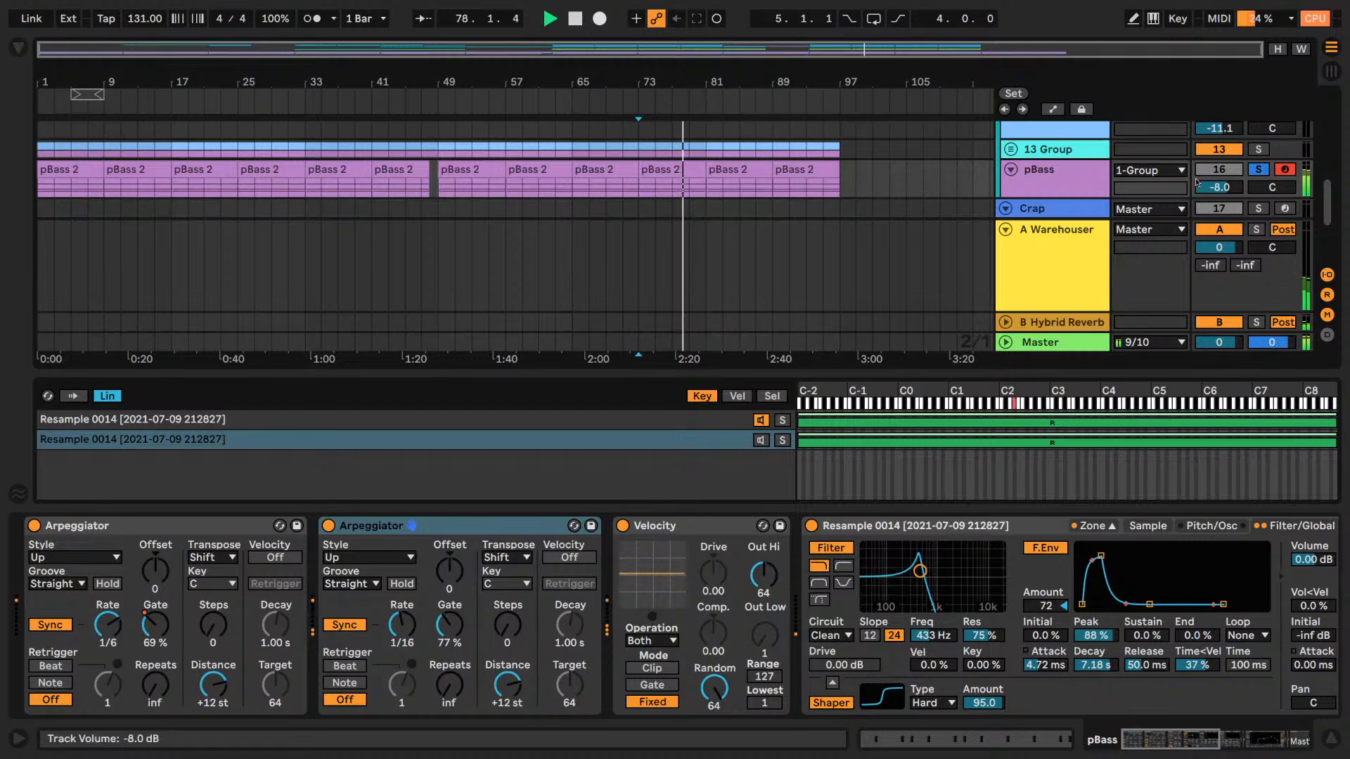
left_click(1108, 529)
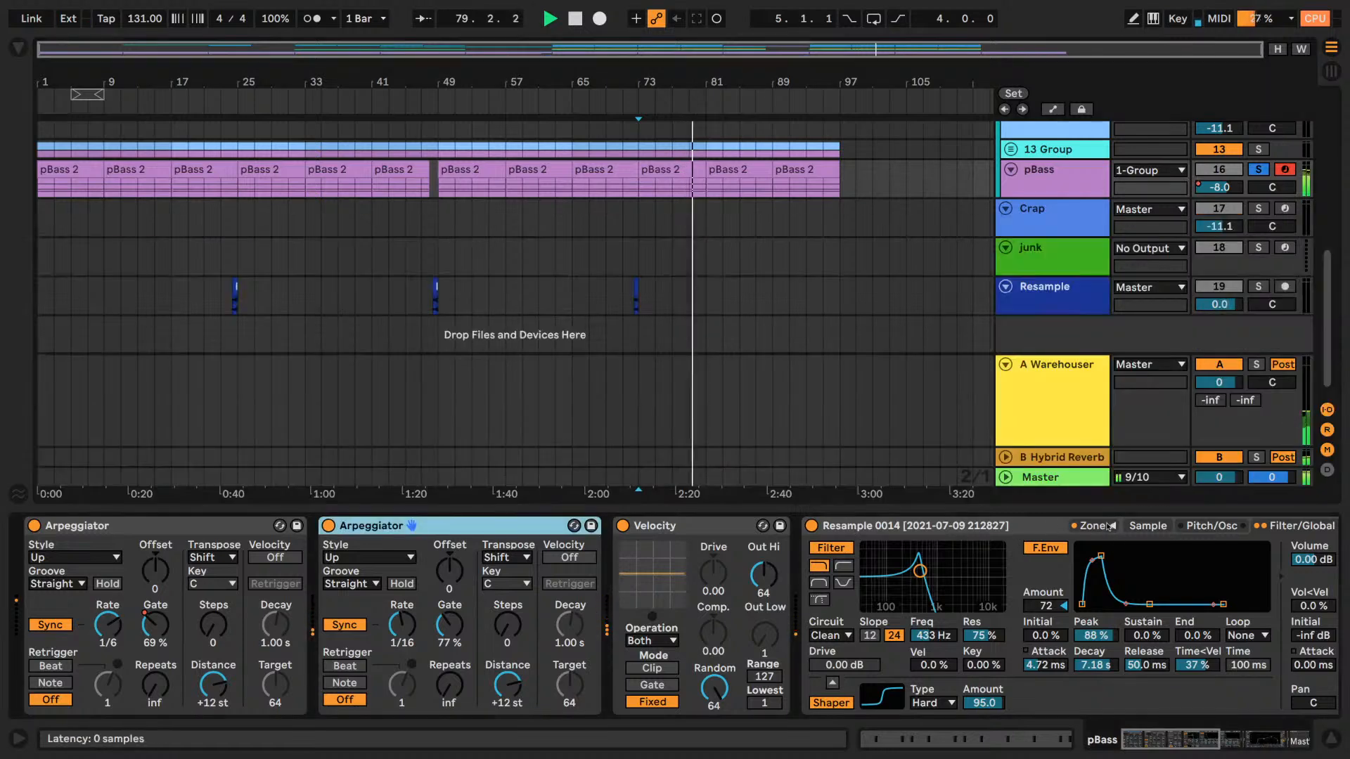
- Solo 13 Group in place of pBass while the arrangement keeps playing
scroll(1153, 212, "up", 3)
scroll(1153, 212, "up", 1)
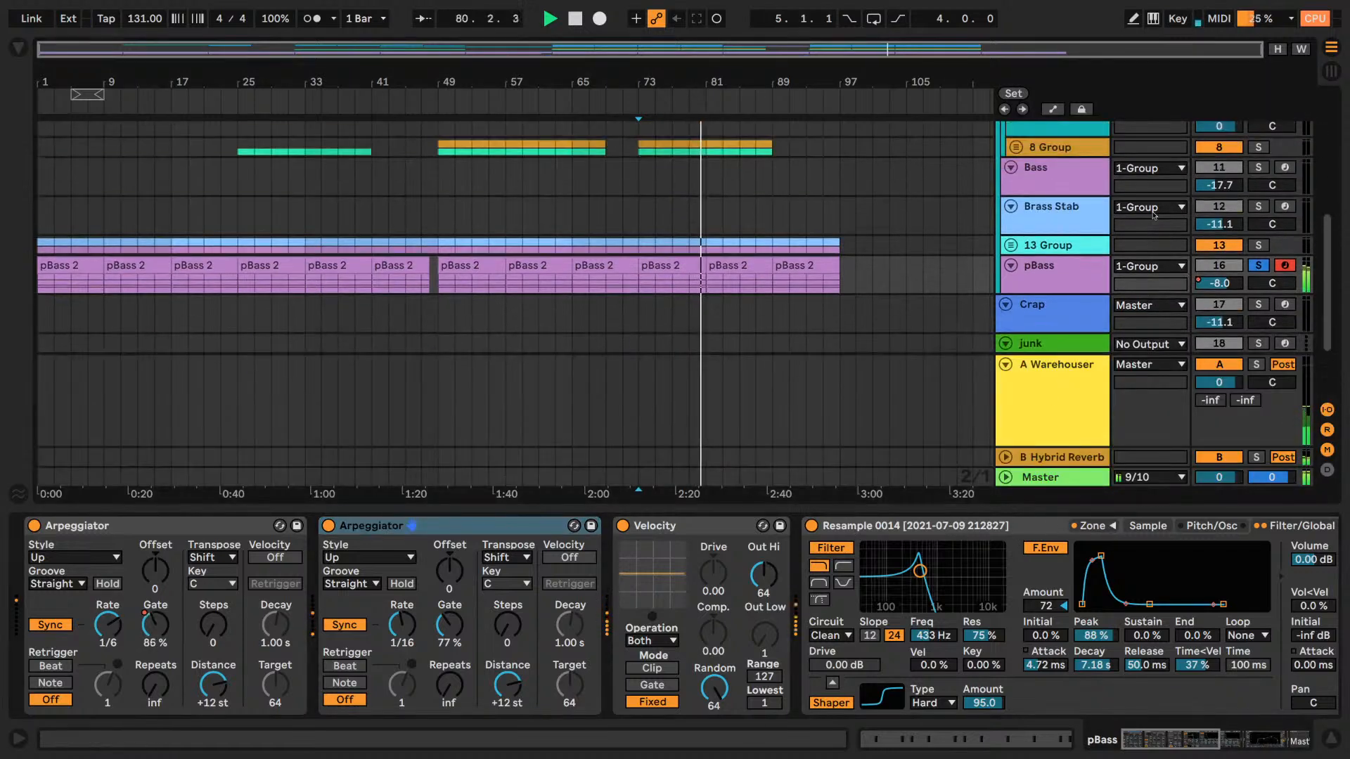
left_click(1258, 245)
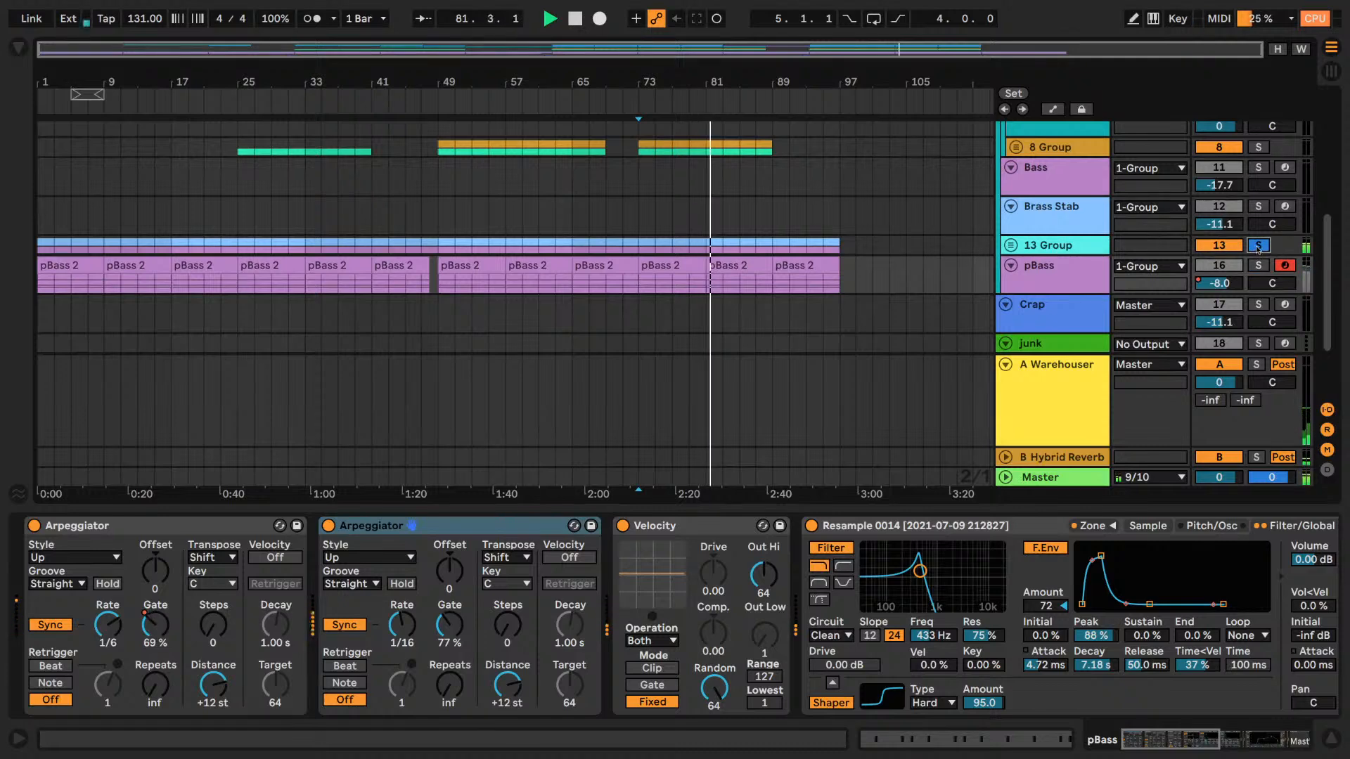
left_click(1046, 246)
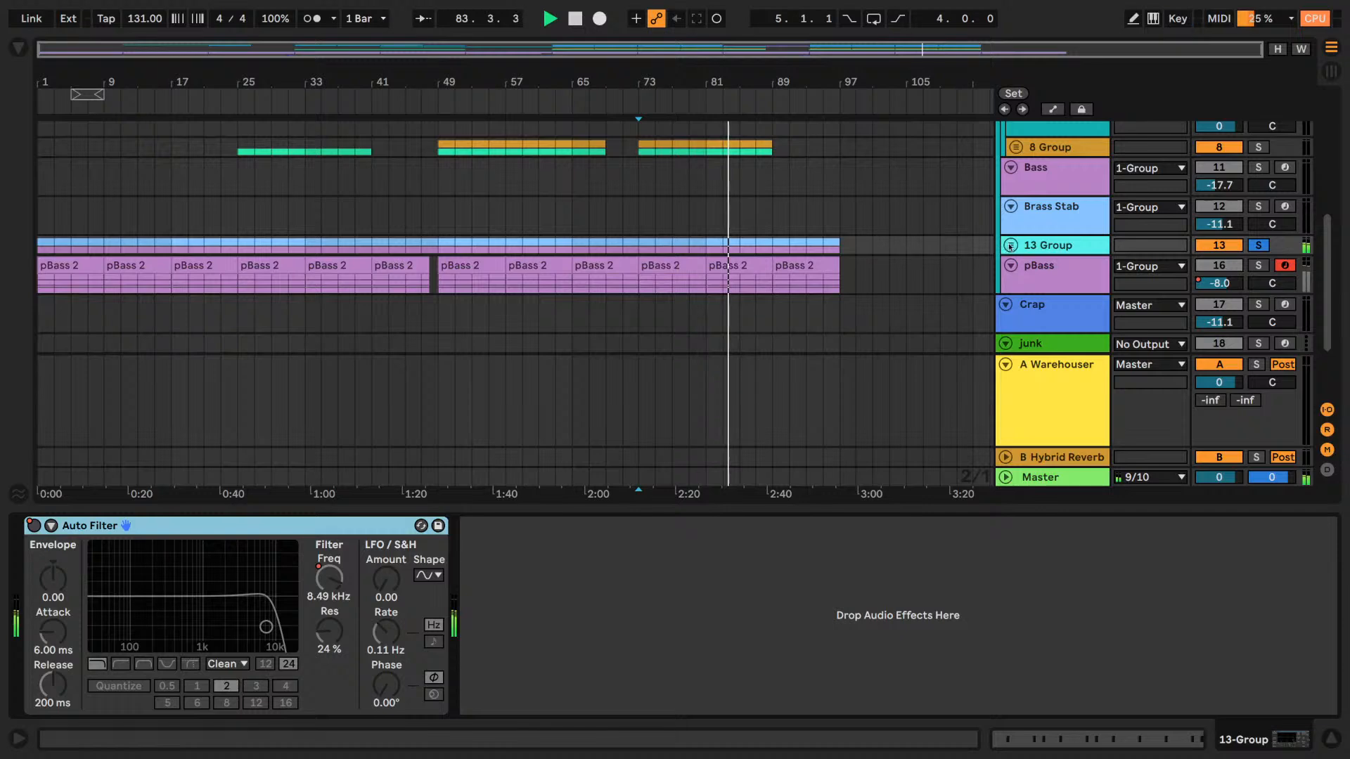
left_click(1010, 245)
scroll(1043, 259, "down", 3)
scroll(1044, 261, "down", 2)
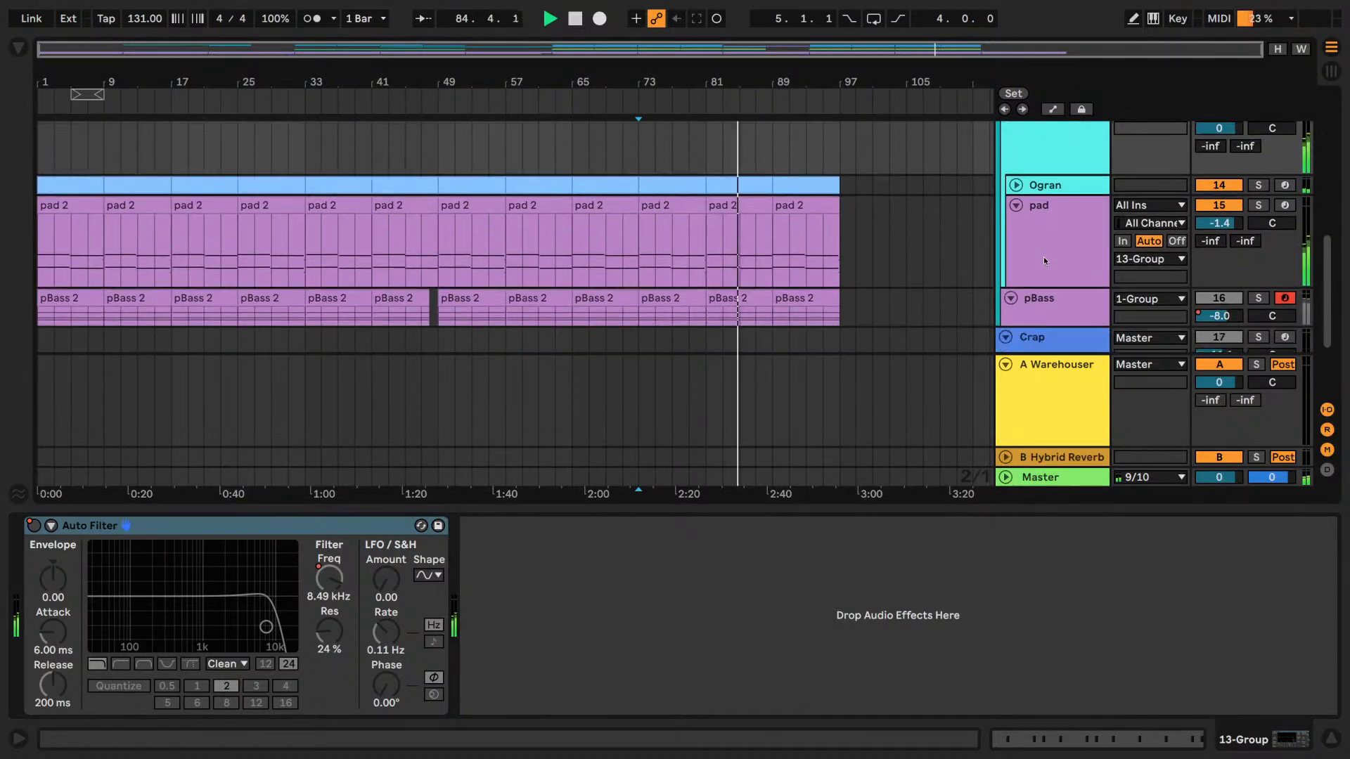
scroll(1043, 261, "up", 2)
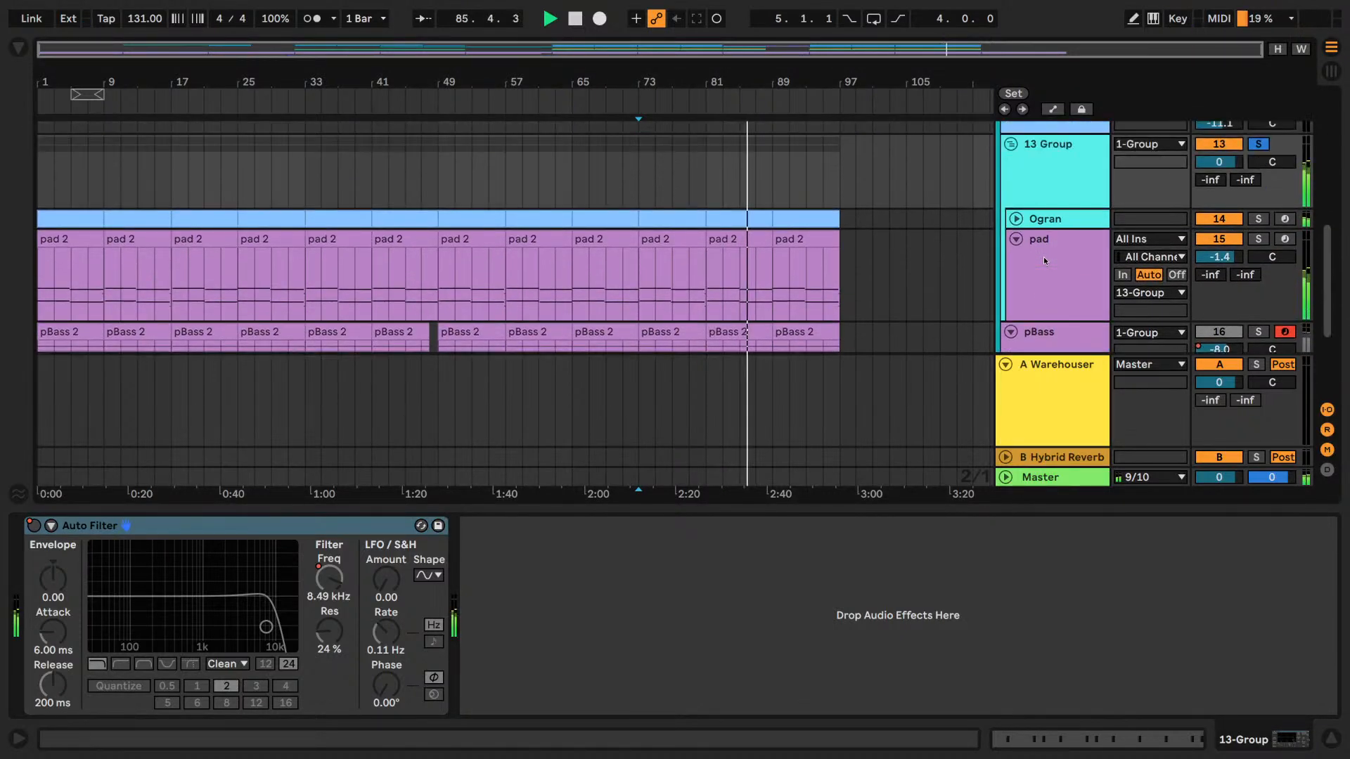
- Inspect the device chains of the pad and Ogran tracks, folding the A Warehouser return track to free up space
left_click(1043, 256)
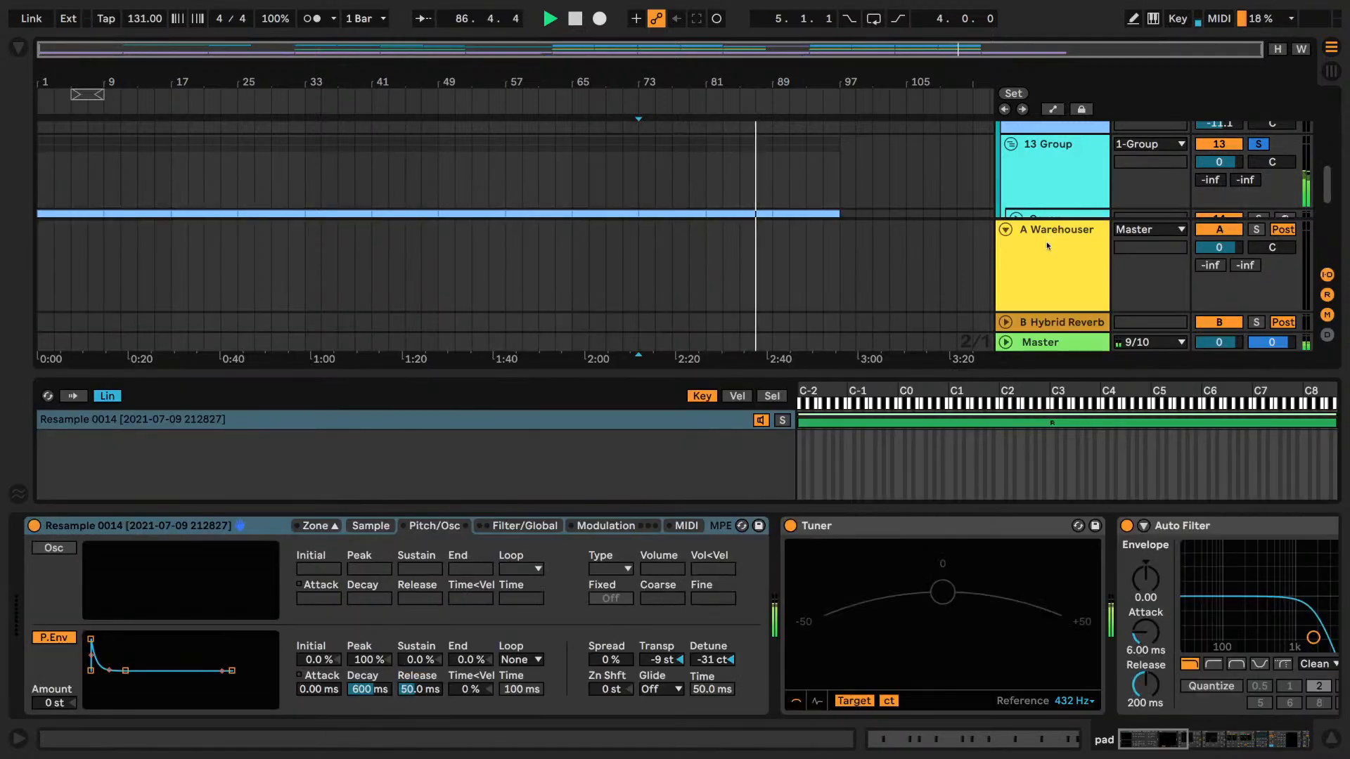
scroll(1042, 208, "down", 2)
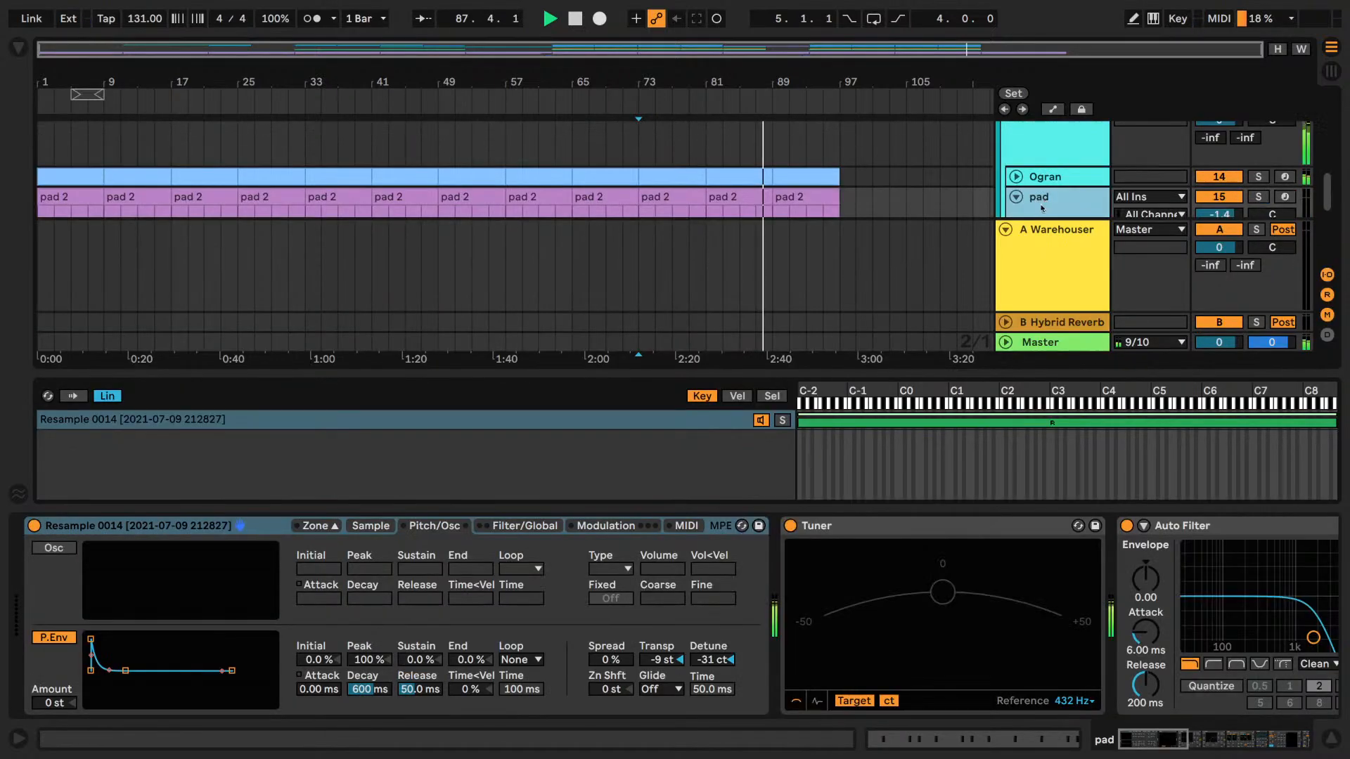
left_click(1006, 229)
scroll(1051, 240, "up", 3)
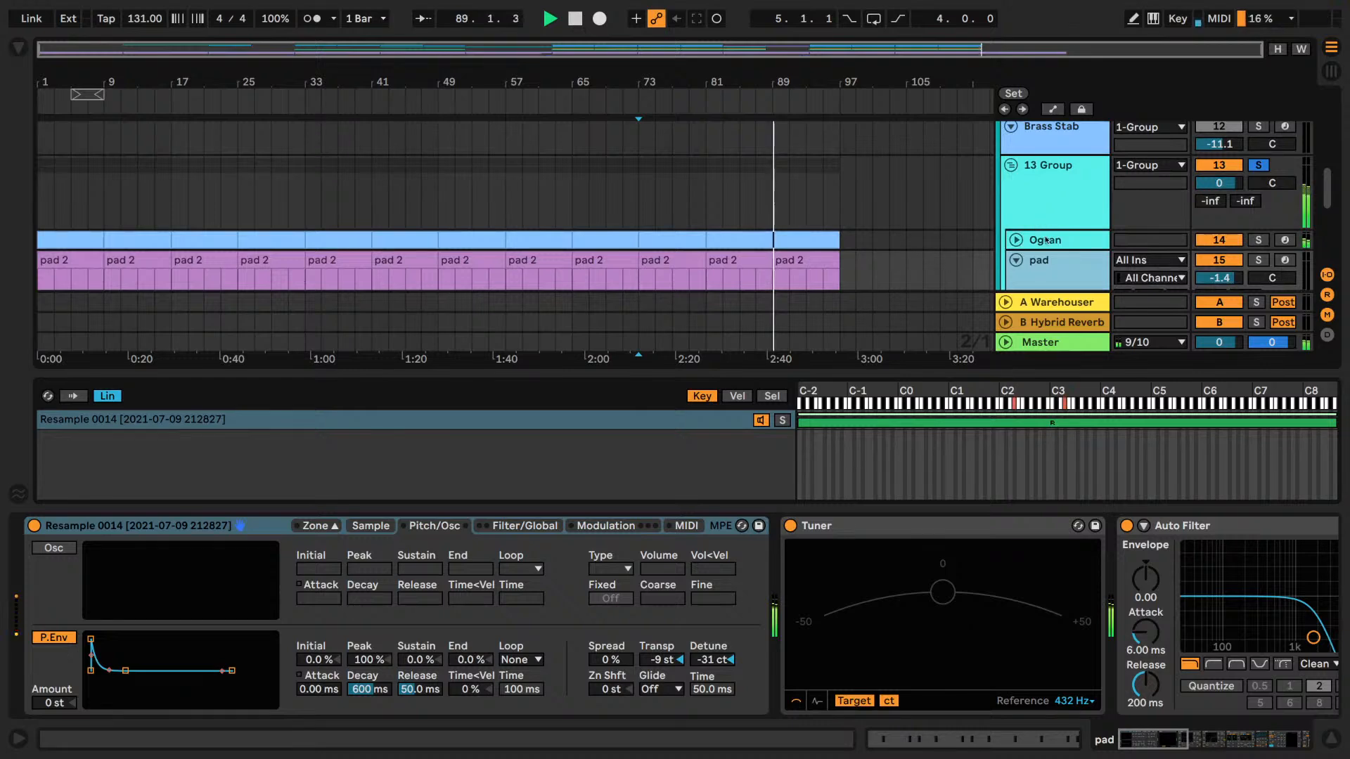
left_click(1055, 242)
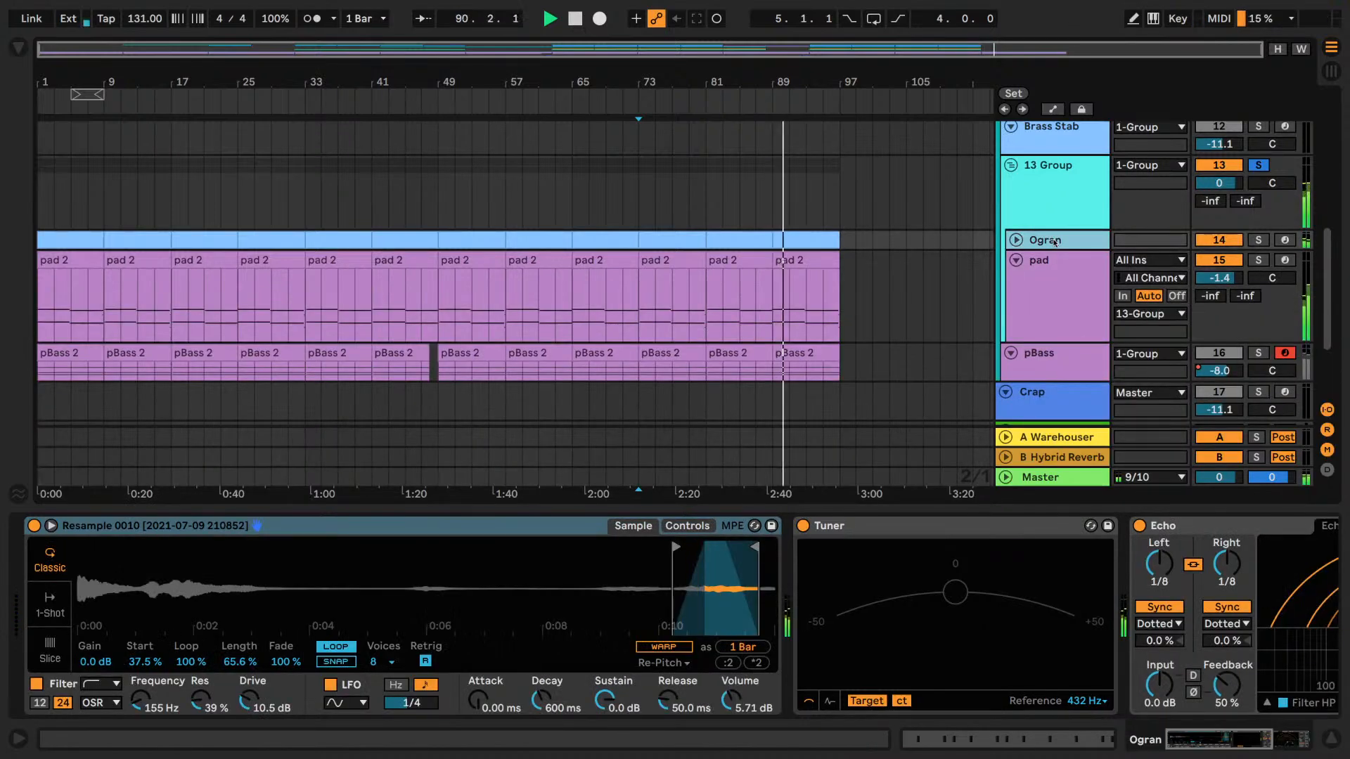
- Solo the Brass Stab track in place of 13 Group and clear its solo again
scroll(1195, 211, "up", 3)
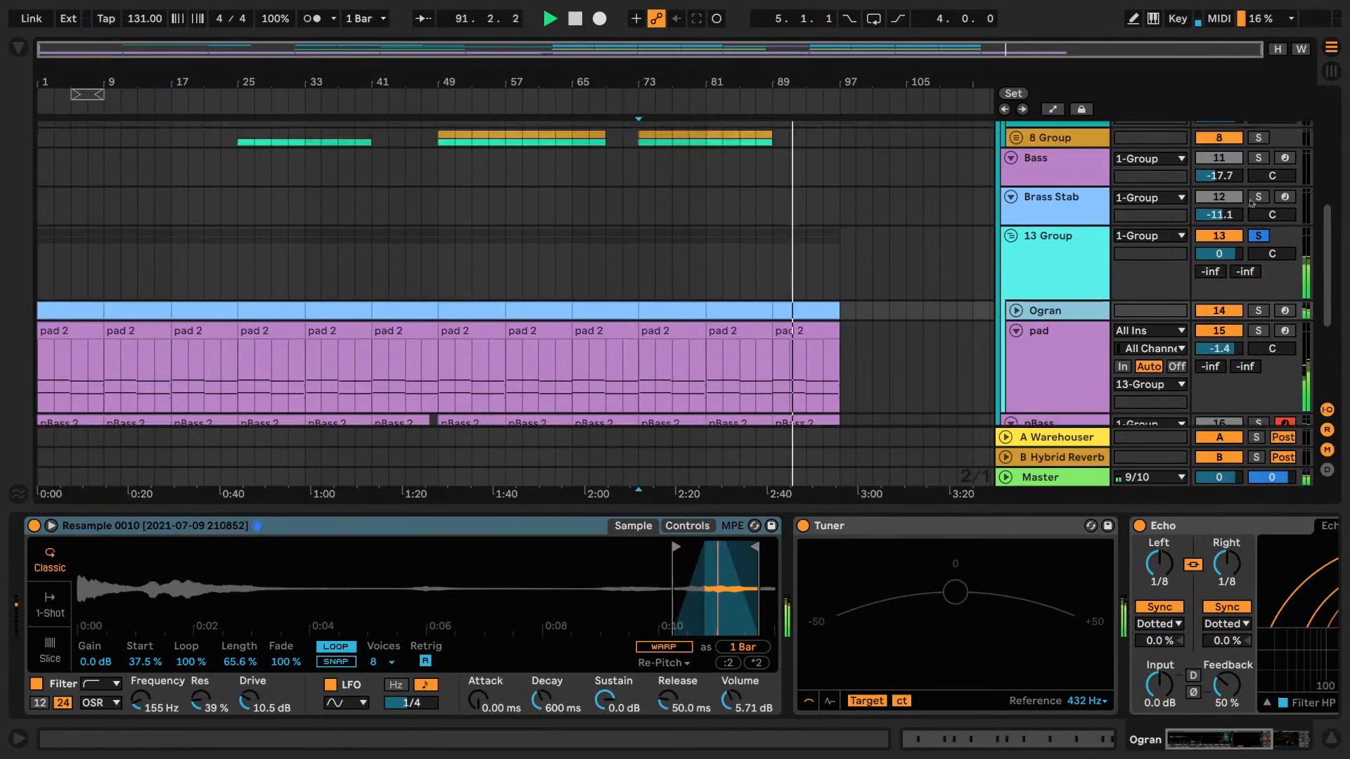
left_click(1258, 197)
scroll(851, 211, "up", 6)
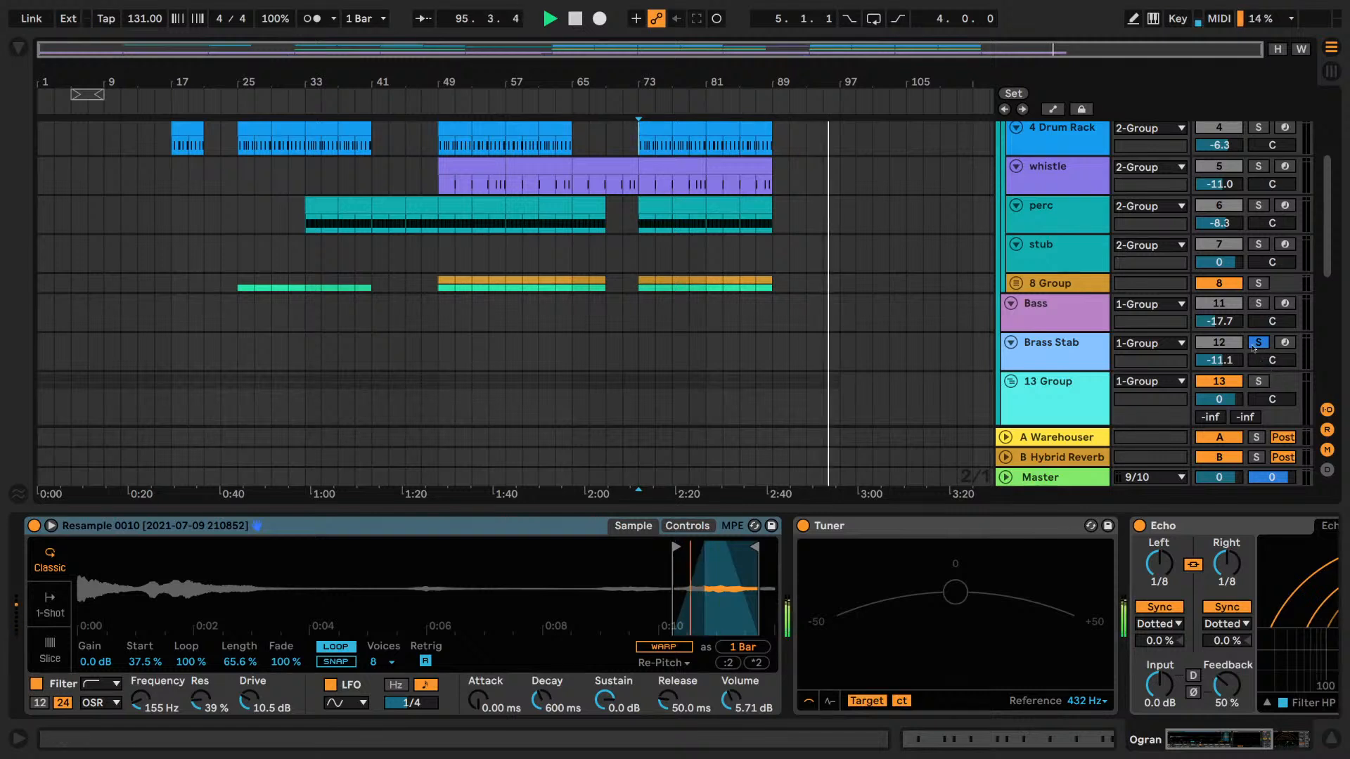
left_click(1259, 342)
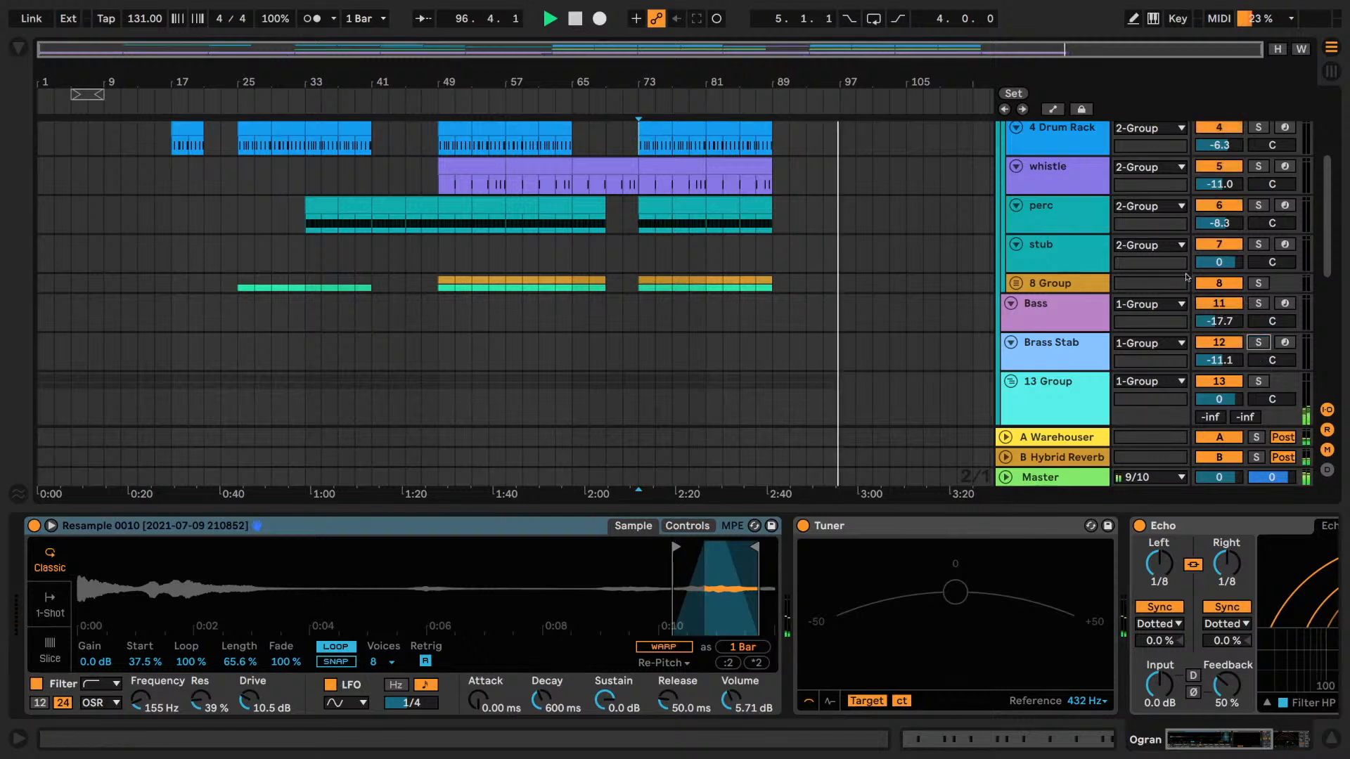
- Solo 8 Group and play the arrangement from bar 73
left_click(1260, 283)
key("space")
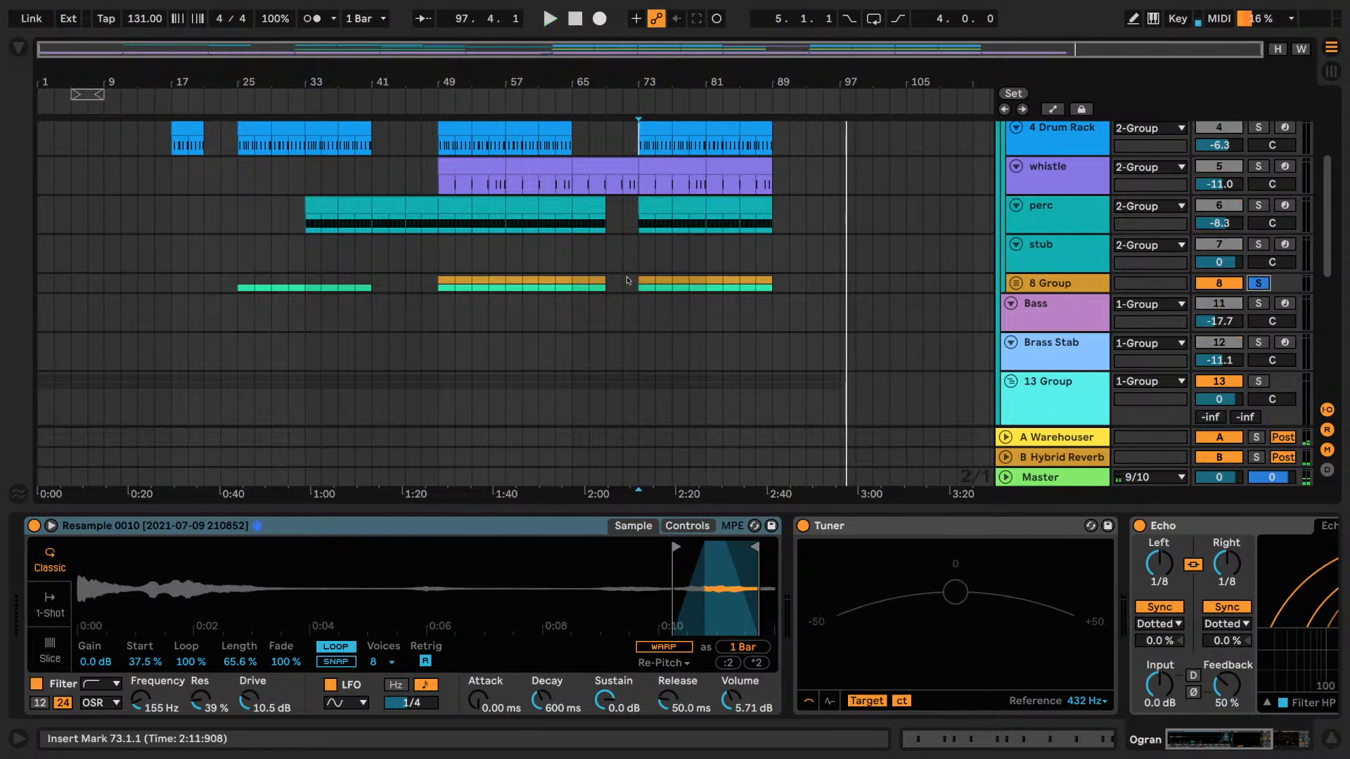
left_click(624, 285)
key("space")
left_click(639, 262)
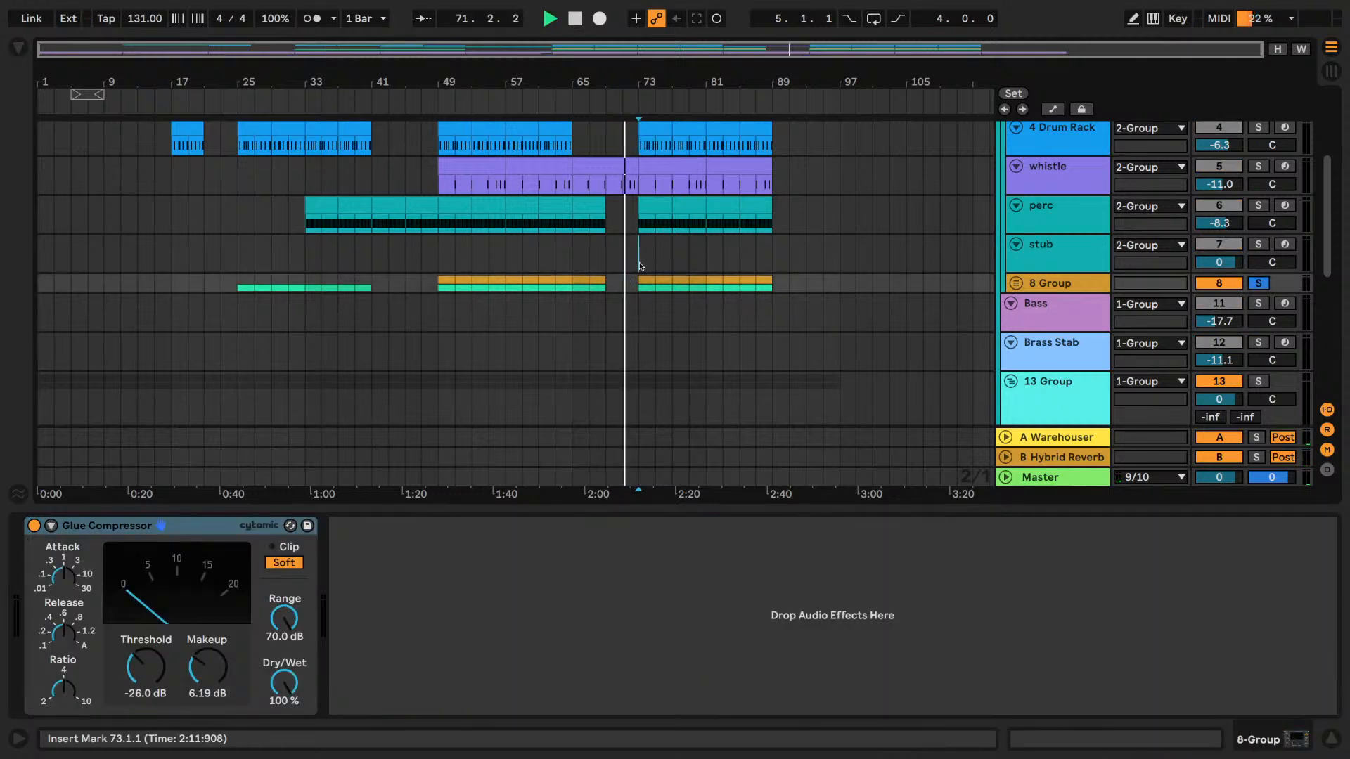
key("space")
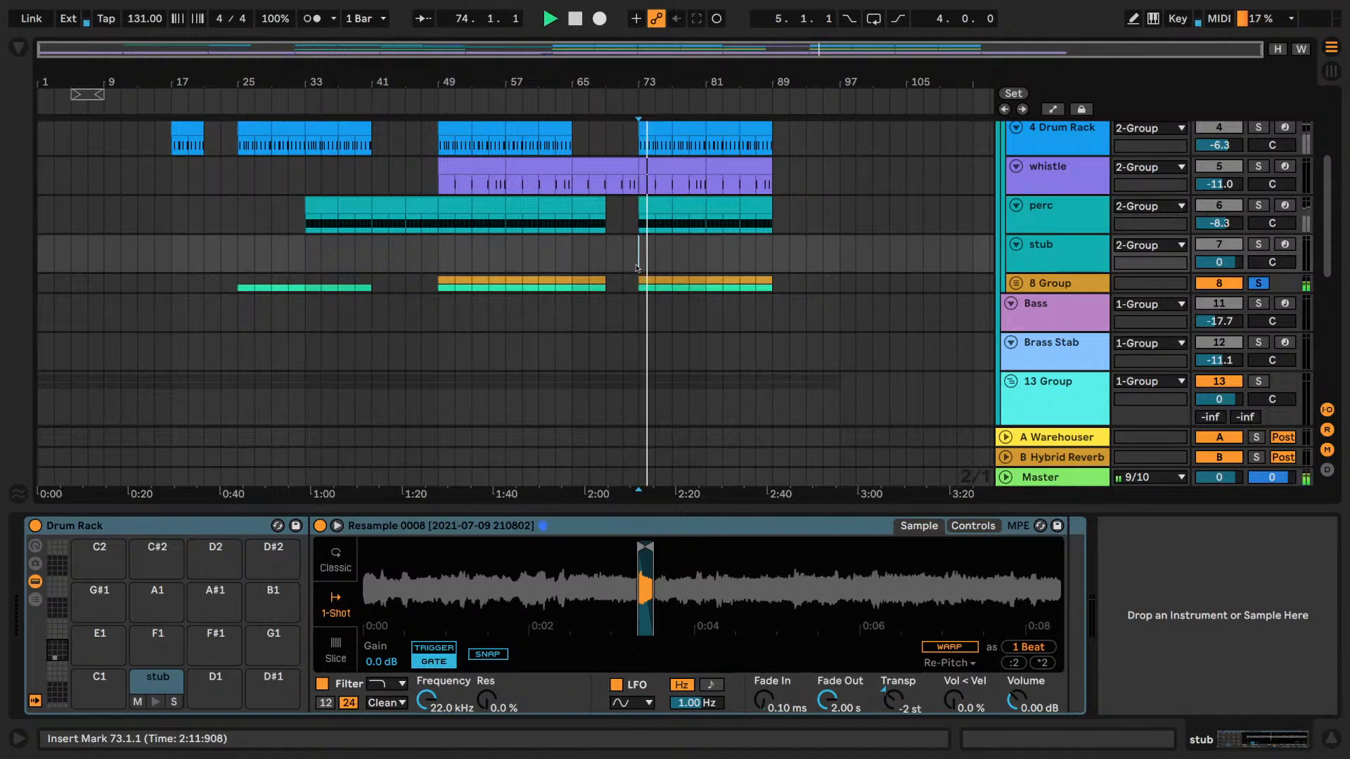
- Unfold 8 Group to view its chat and Hat tracks, and clear the group's solo
left_click(1015, 283)
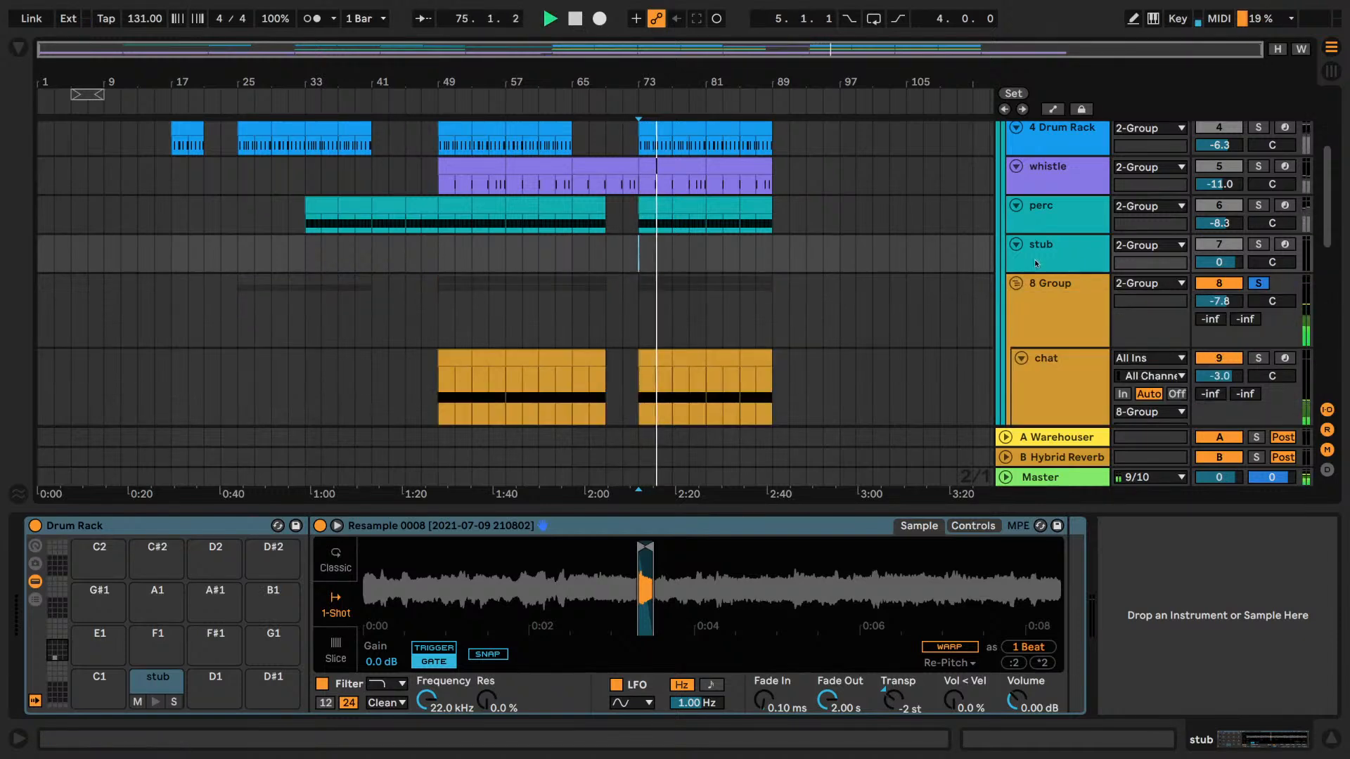
scroll(1035, 255, "down", 3)
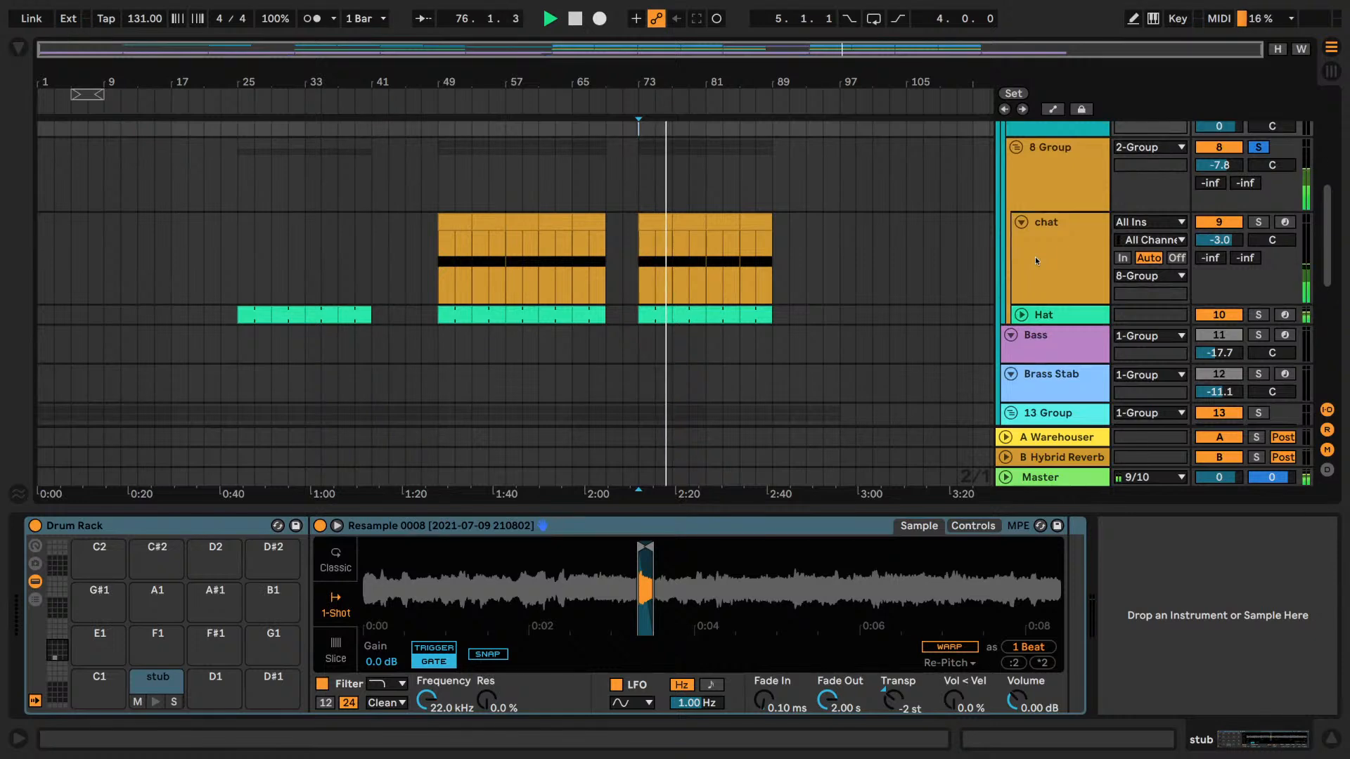
scroll(1034, 256, "up", 1)
scroll(1035, 256, "up", 2)
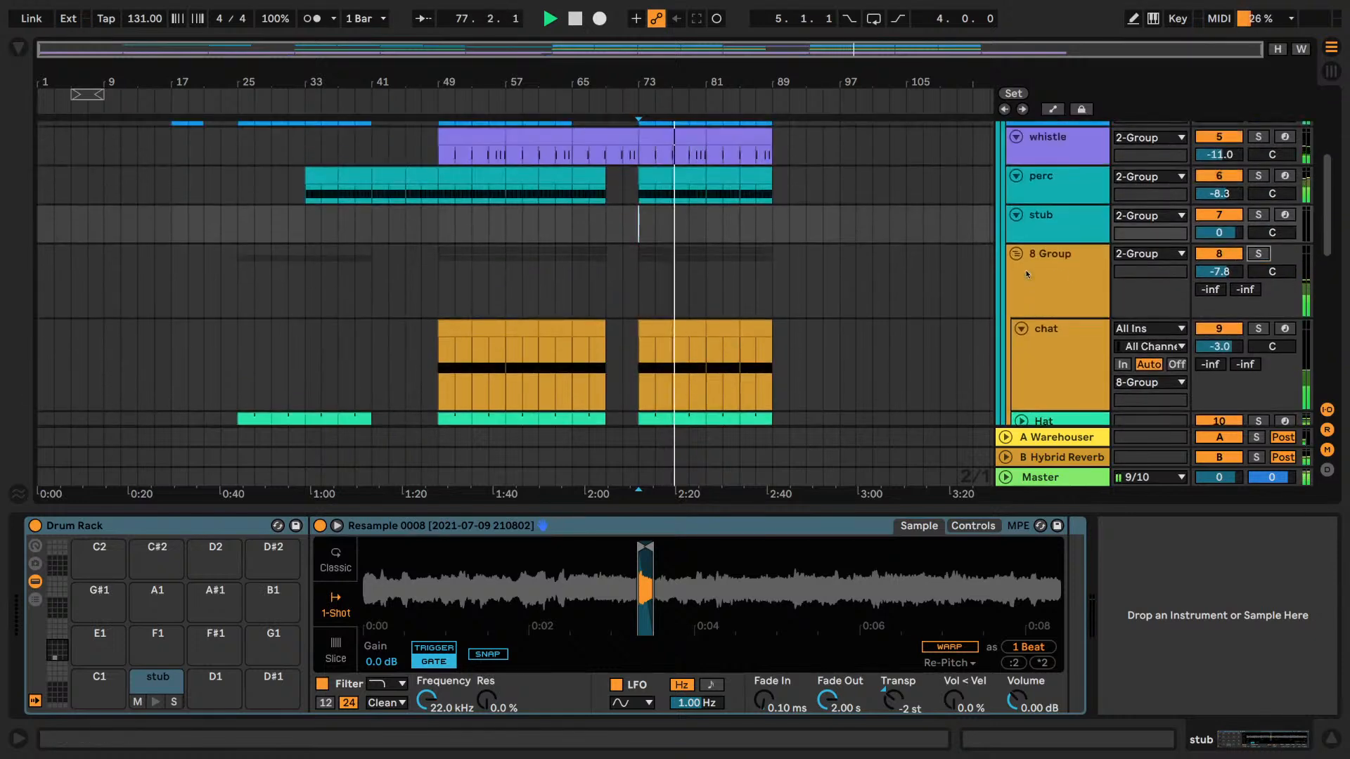
- Look through the full track list, stop playback and place the insert mark at bar 71 on the Resample track
scroll(1047, 274, "up", 6)
scroll(1047, 274, "up", 1)
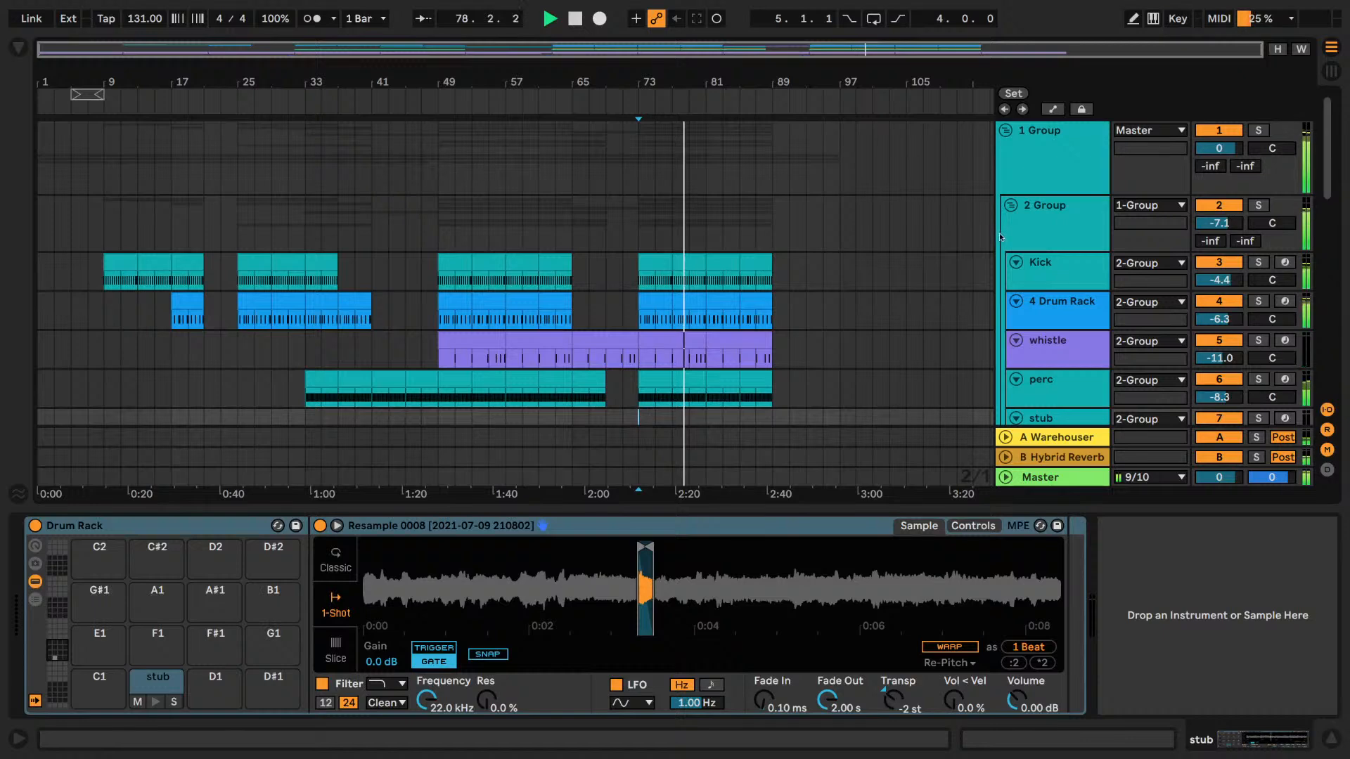
scroll(912, 227, "down", 10)
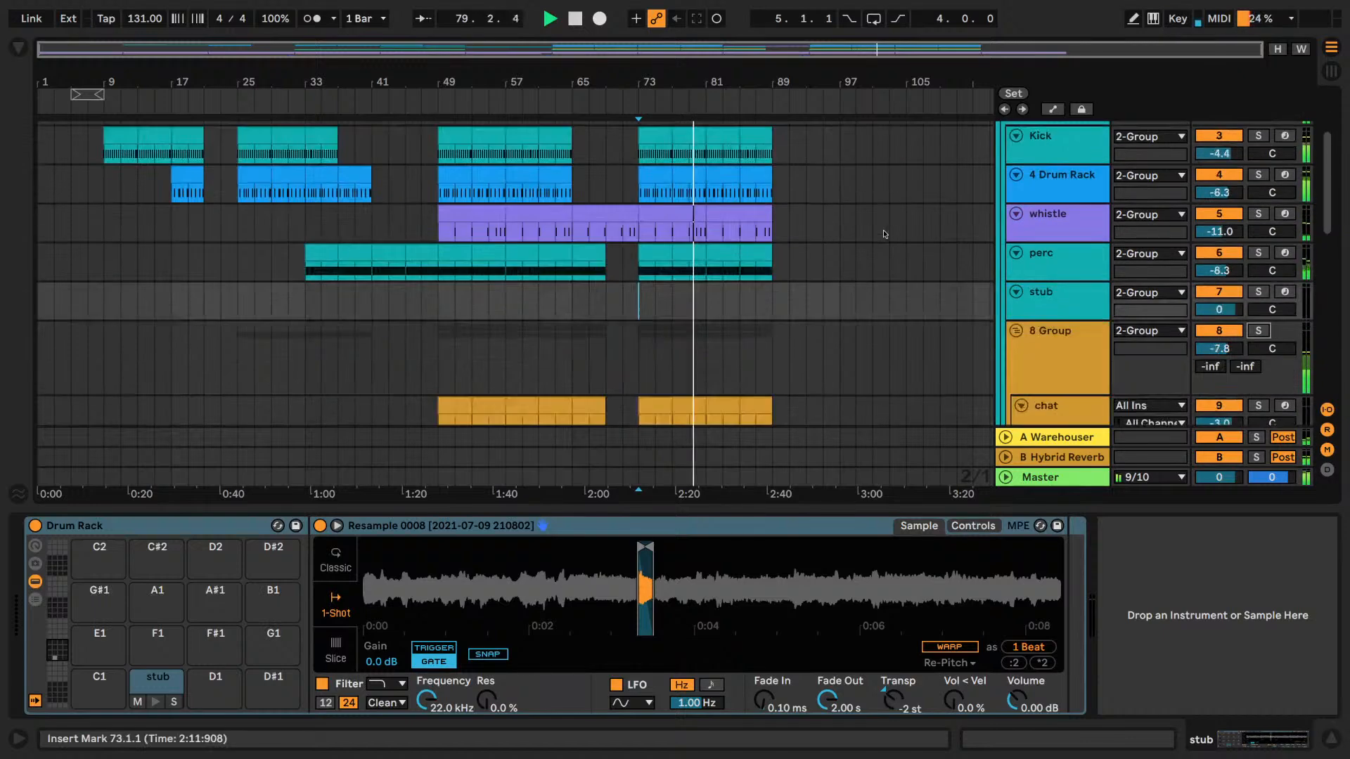
scroll(912, 227, "down", 10)
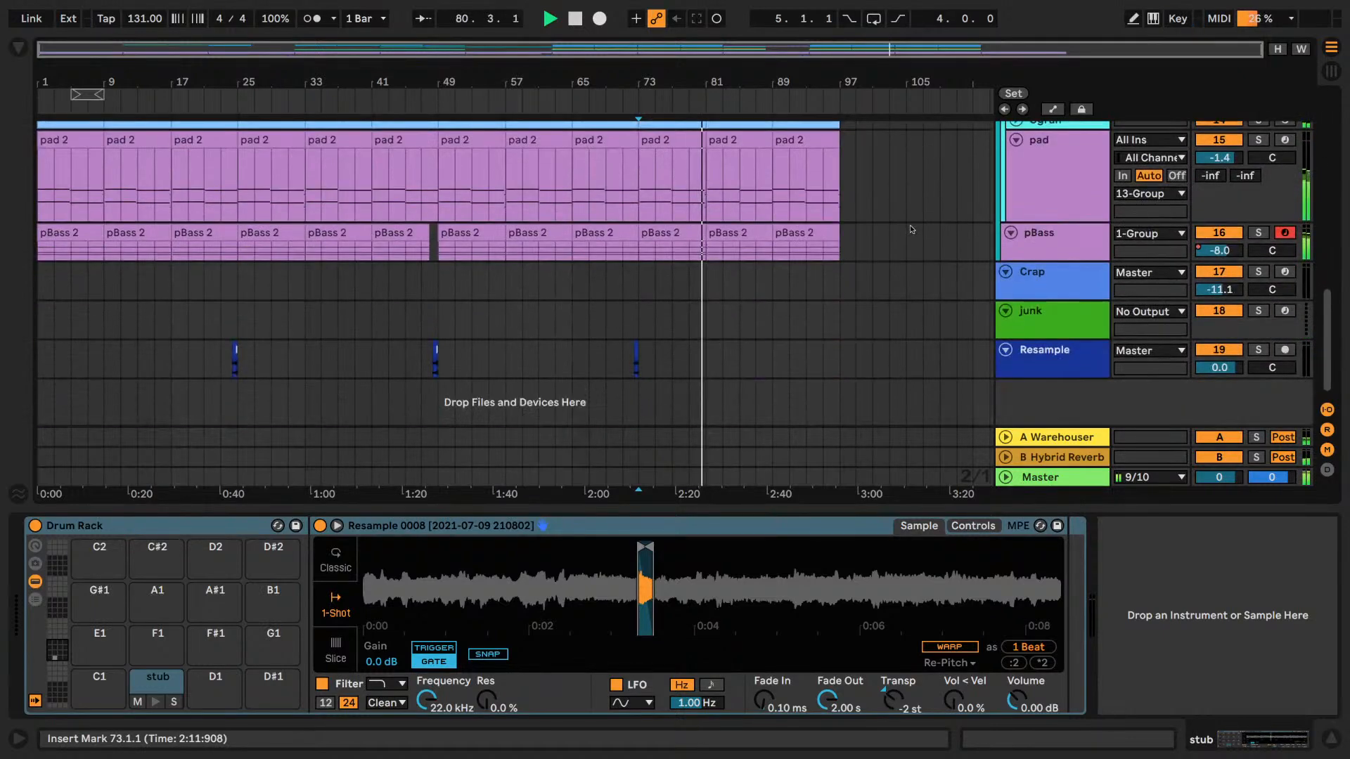
left_click(622, 359)
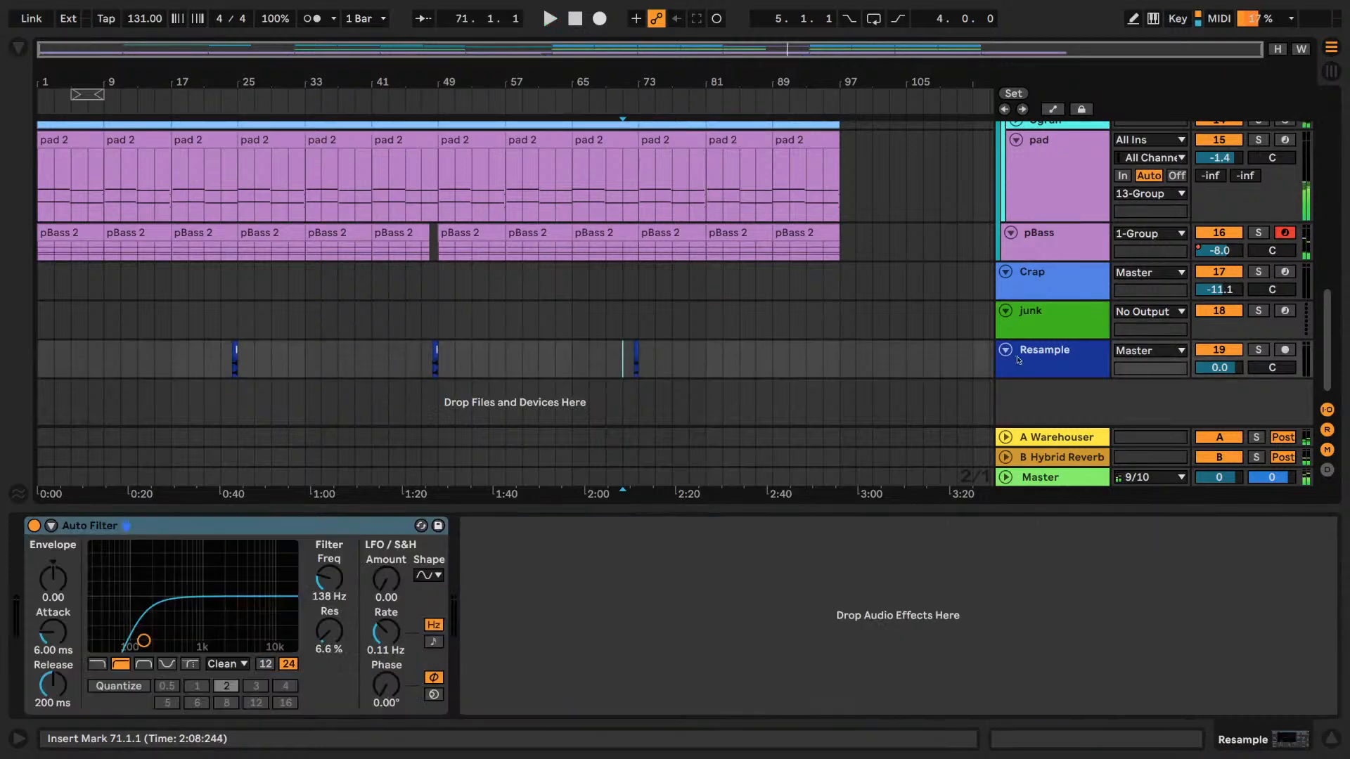
- Play the arrangement from bar 71 with the Resample track soloed, unsolo it while listening, and stop playback
left_click(1258, 350)
key("space")
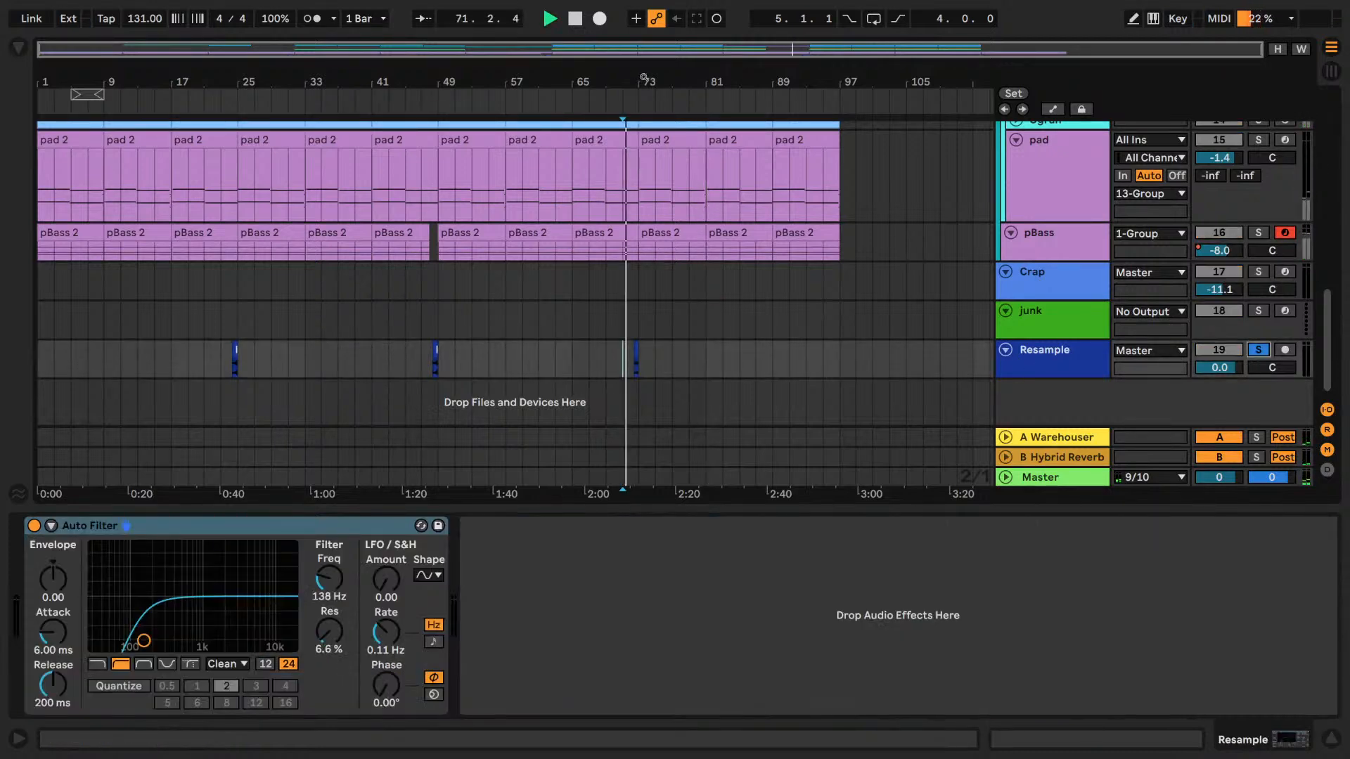
key("z")
left_click_drag(623, 82, 700, 82)
left_click(1258, 350)
key("space")
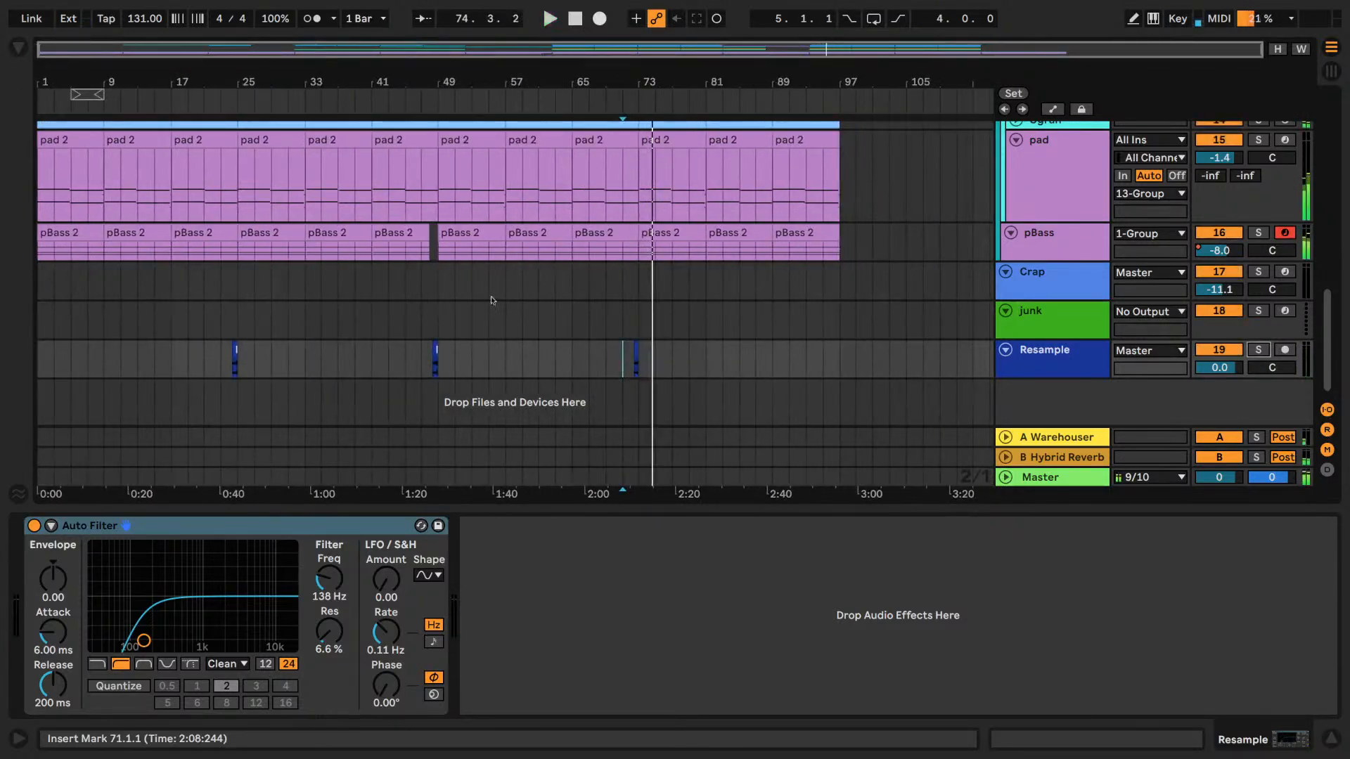
- Fold the 1 Group track and play the whole arrangement from the start
left_click(490, 284)
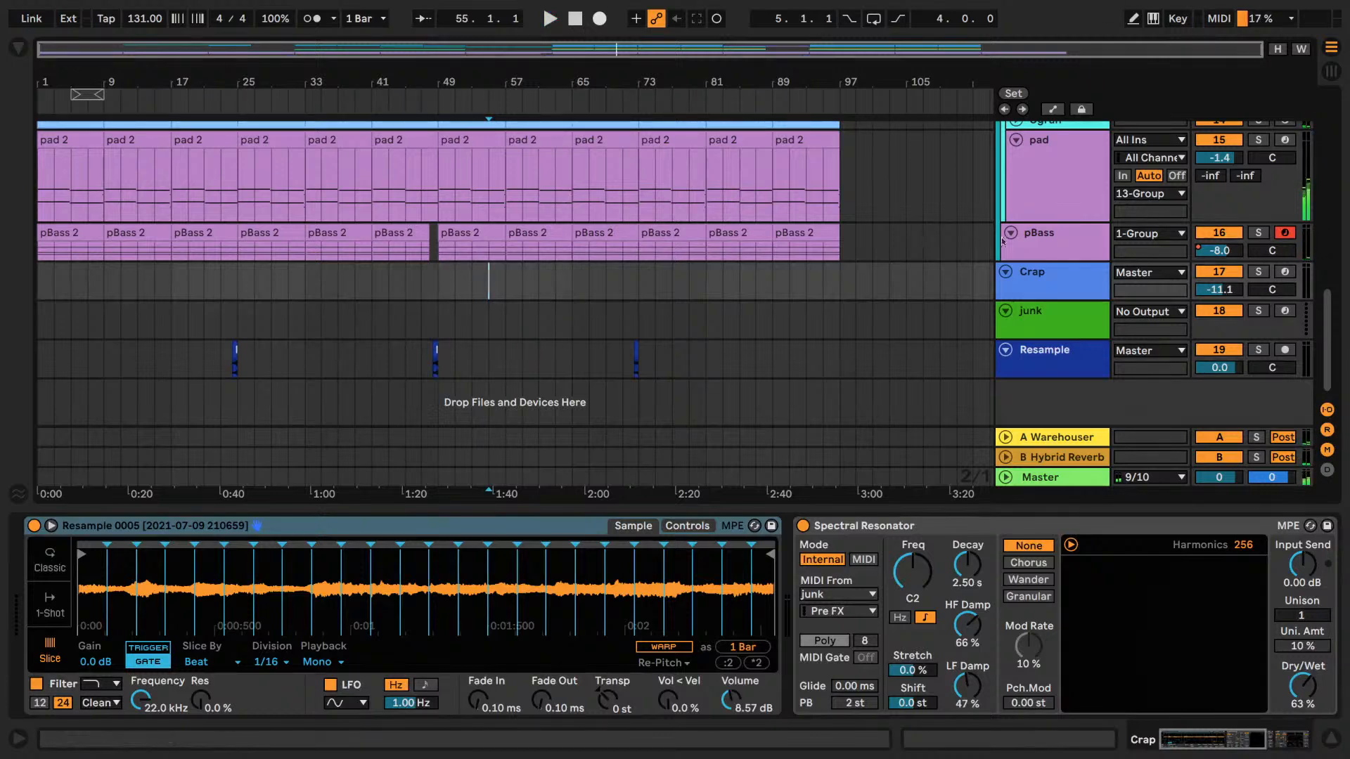
scroll(1007, 244, "up", 15)
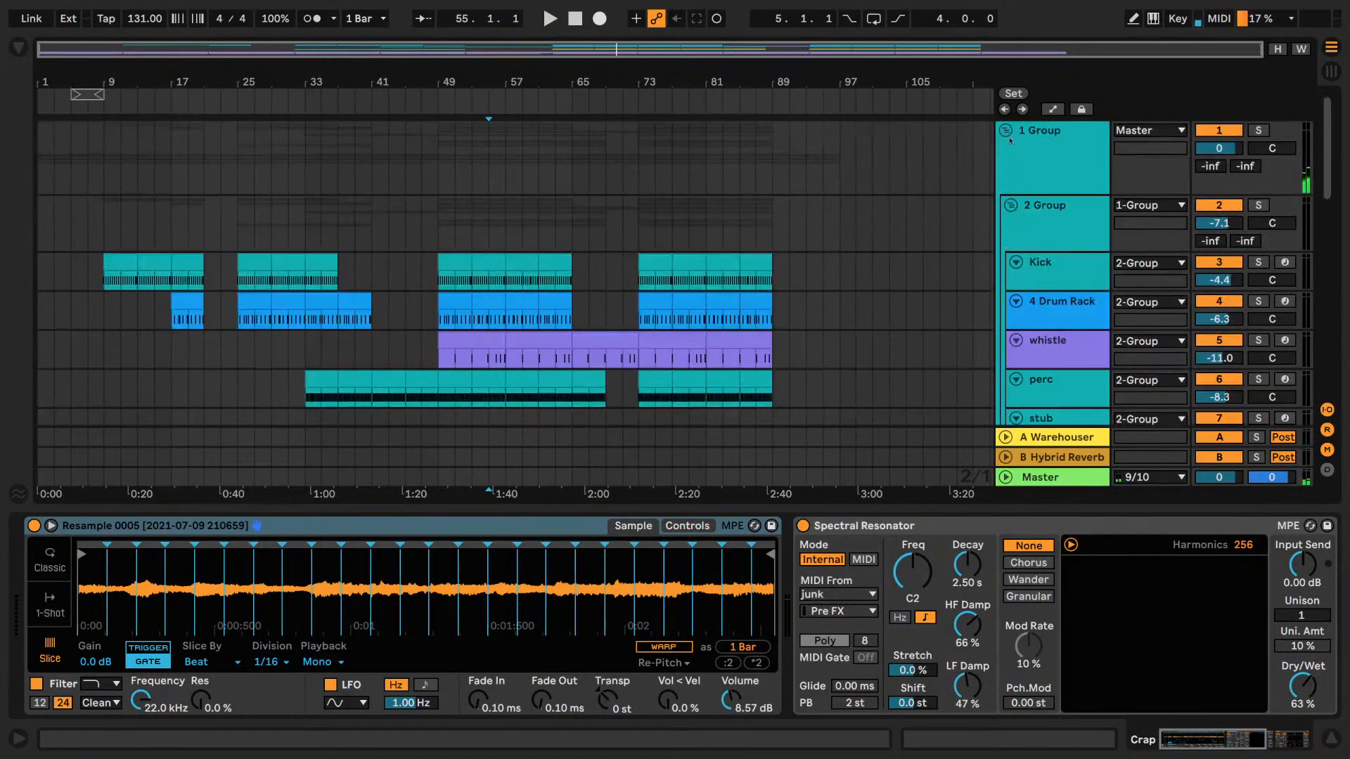
left_click(1006, 131)
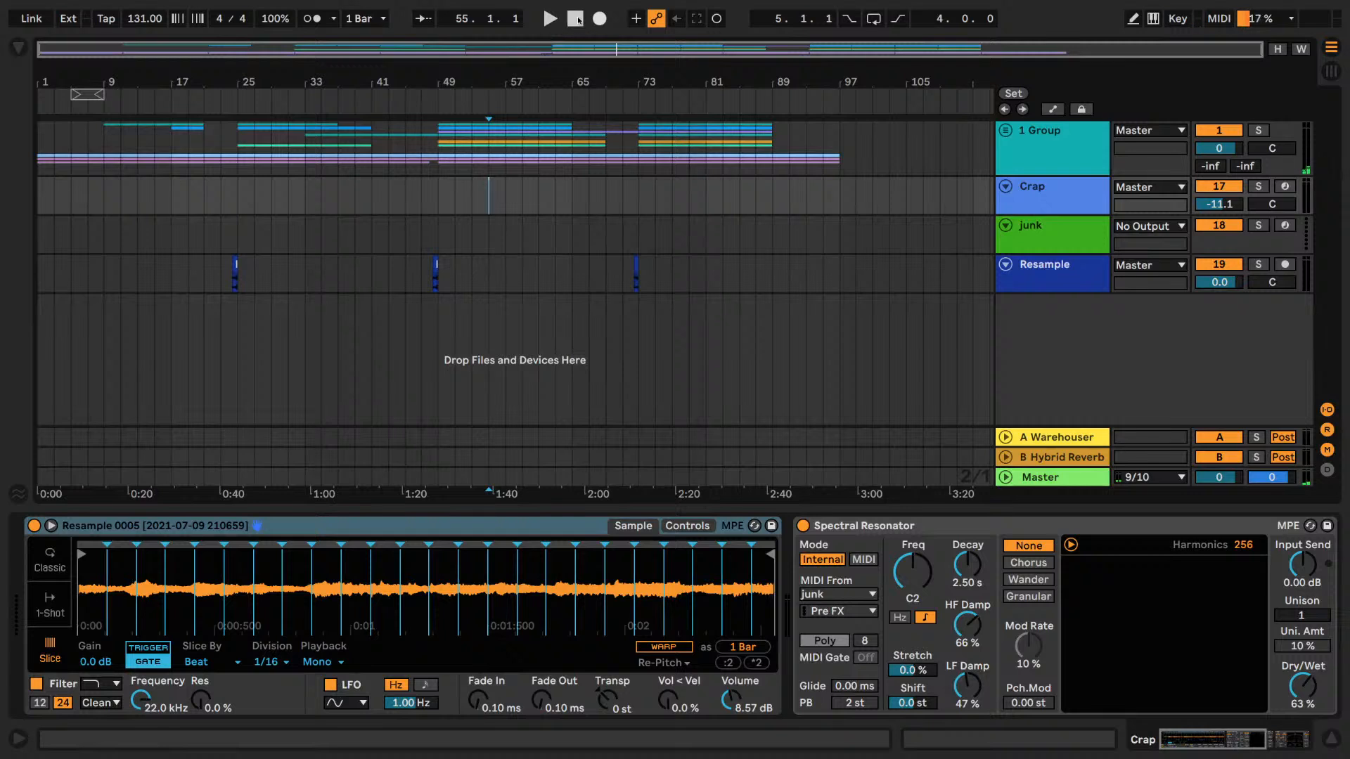
left_click(552, 20)
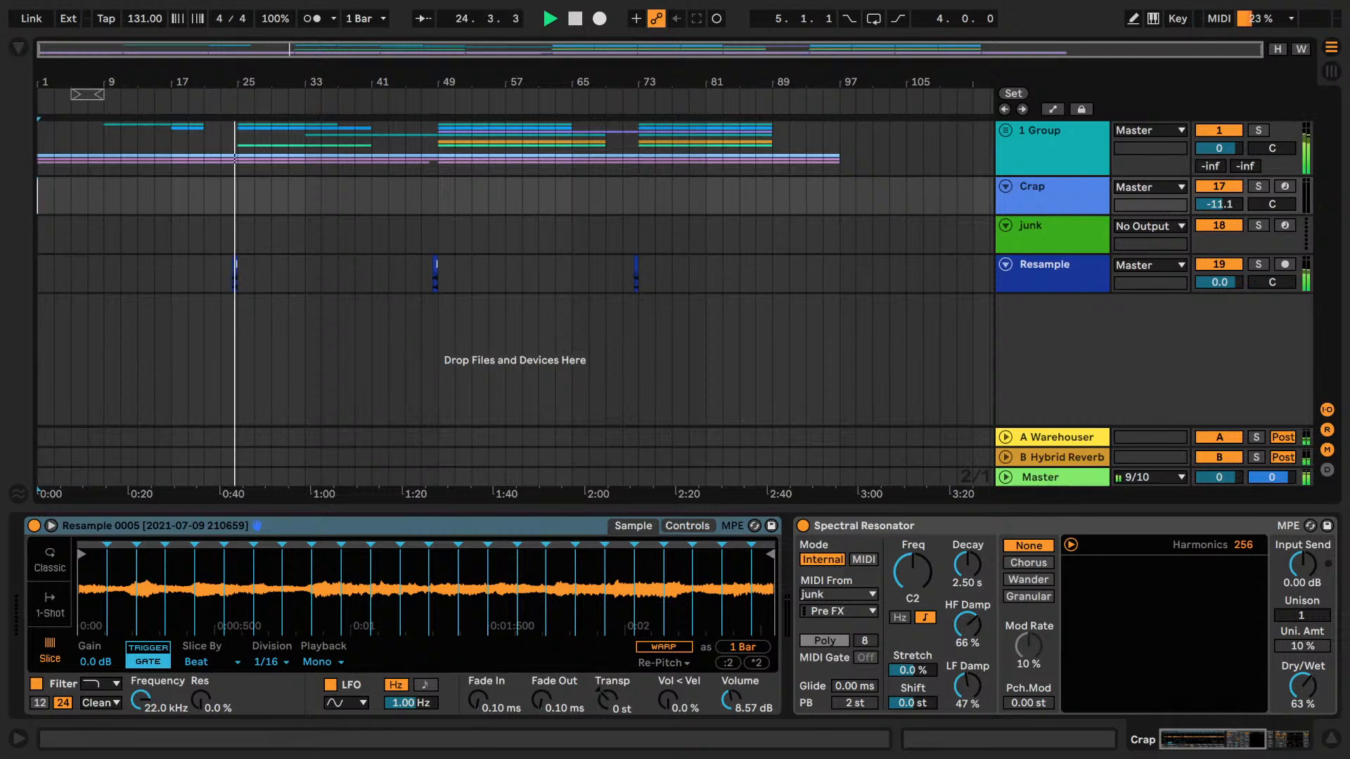
- Show the device chain of 1 Group and enable its Lucky Knob and Stitch effects during playback
left_click(1053, 130)
left_click(67, 526)
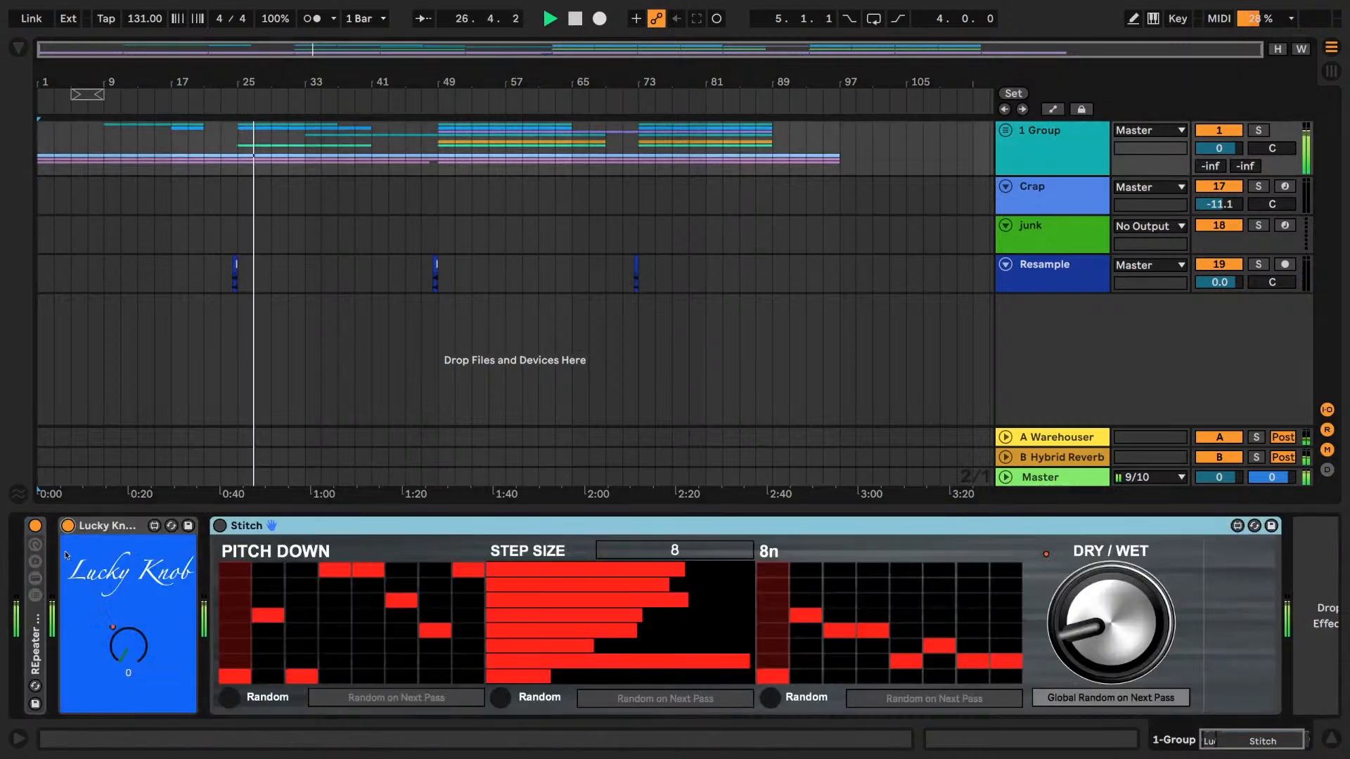
left_click(218, 529)
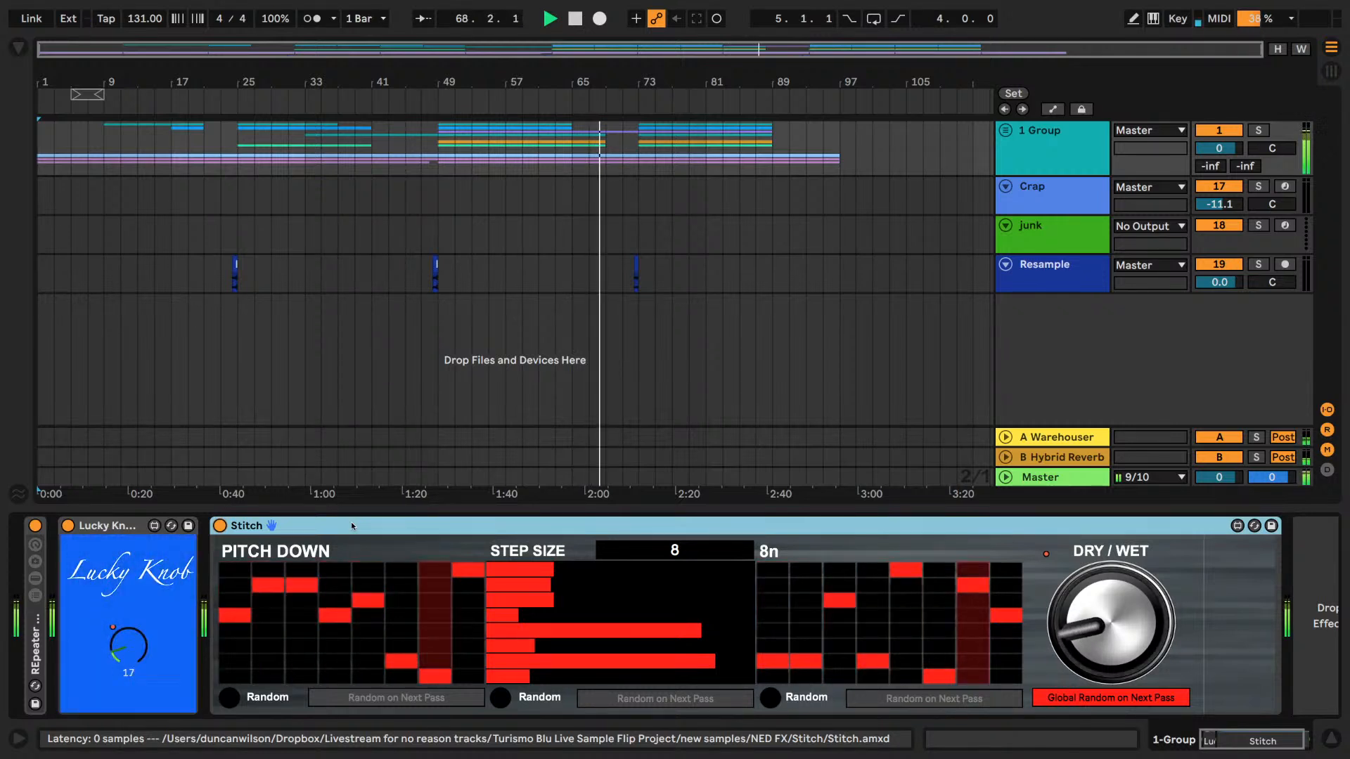
- Delete the automation on the Lucky Knob dial, turn it up to 128 during playback, and stop the transport
right_click(113, 644)
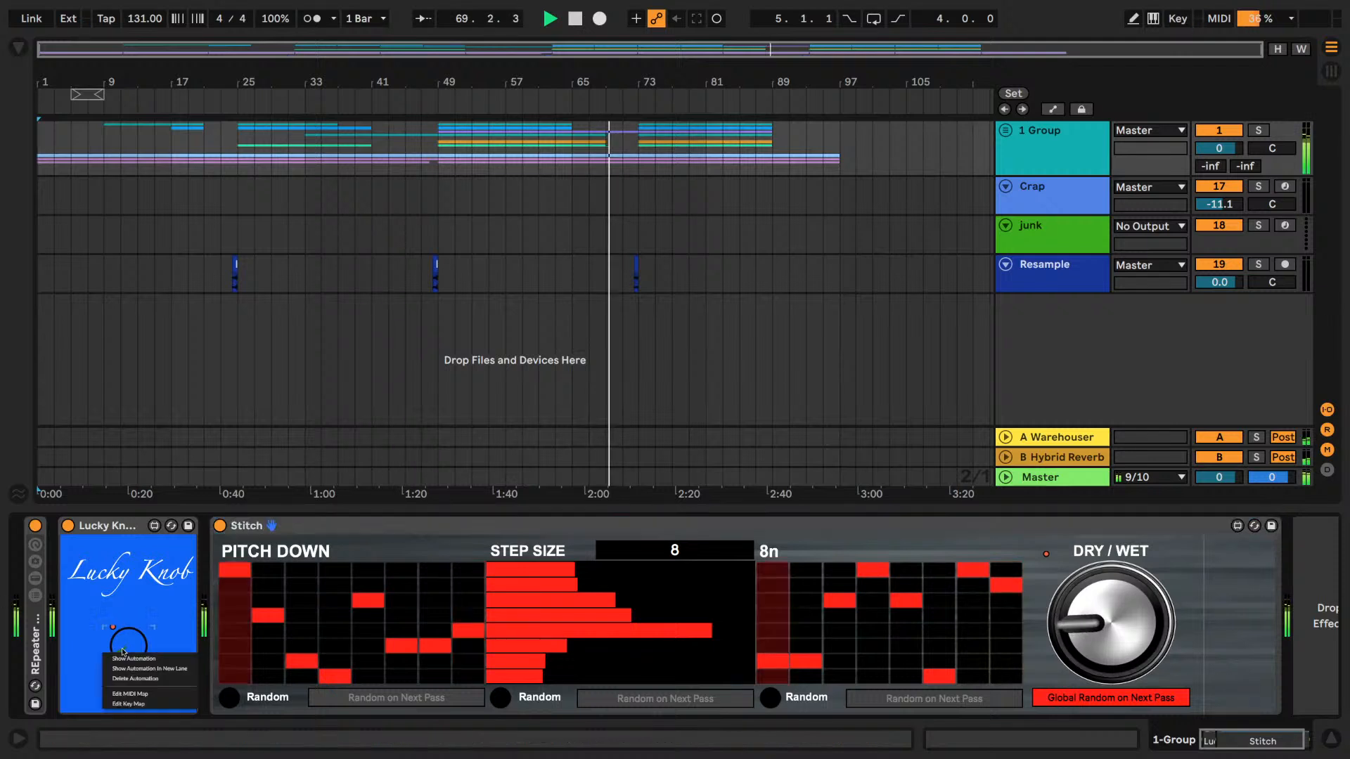
left_click(134, 680)
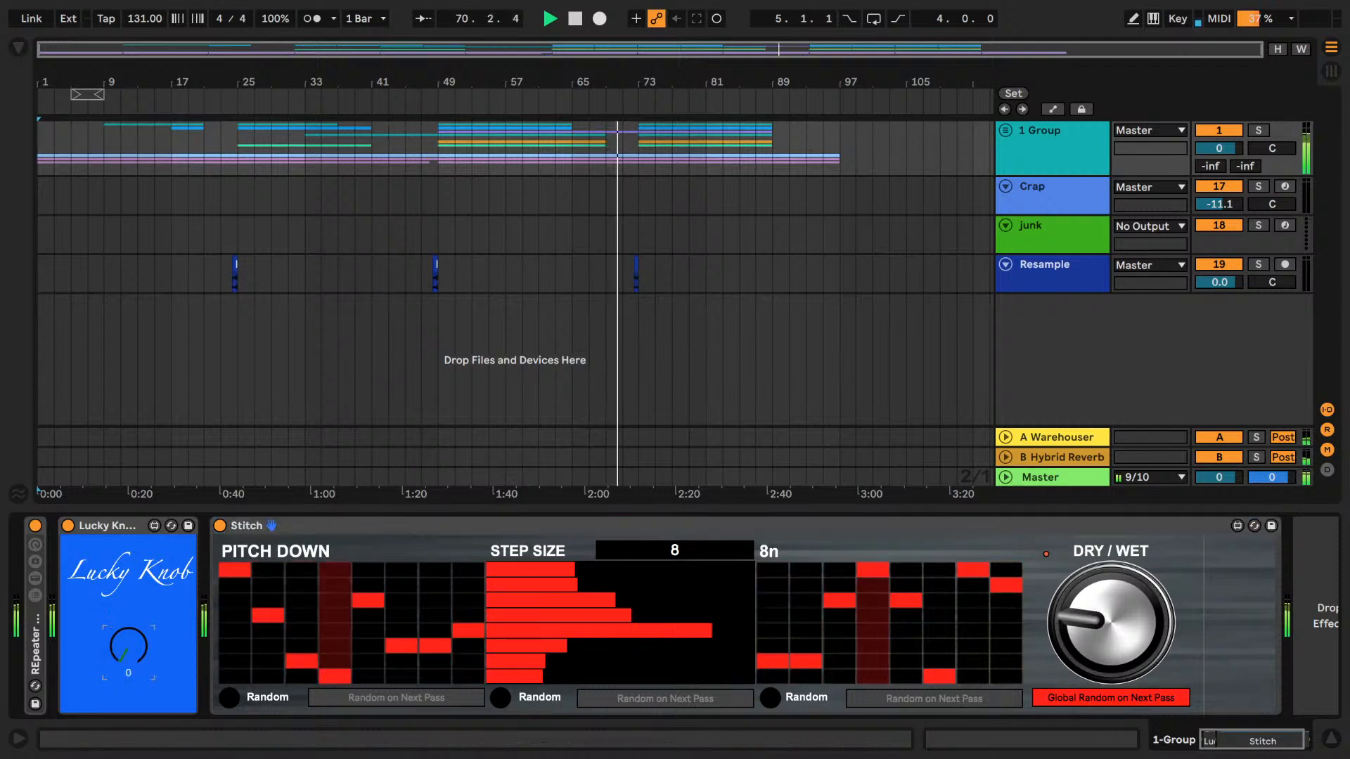
left_click_drag(128, 656, 128, 566)
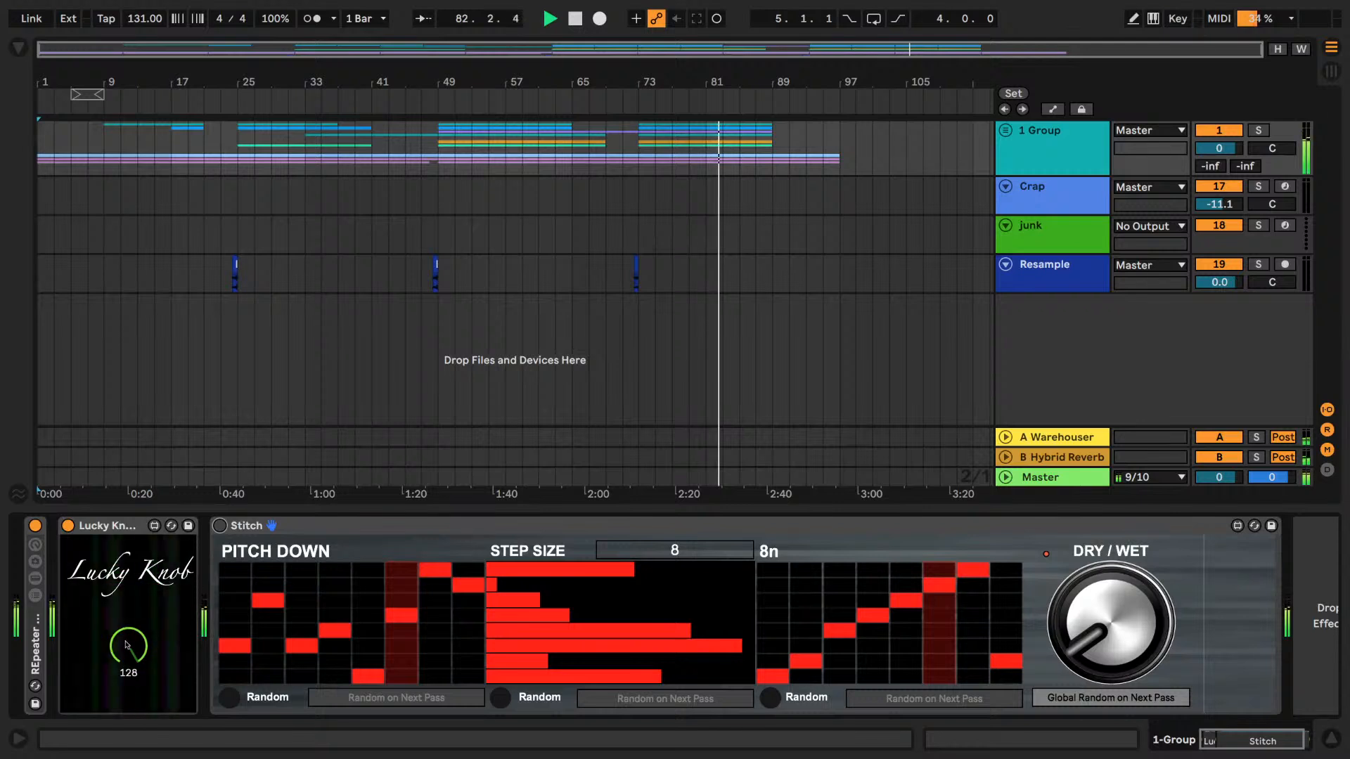
key("space")
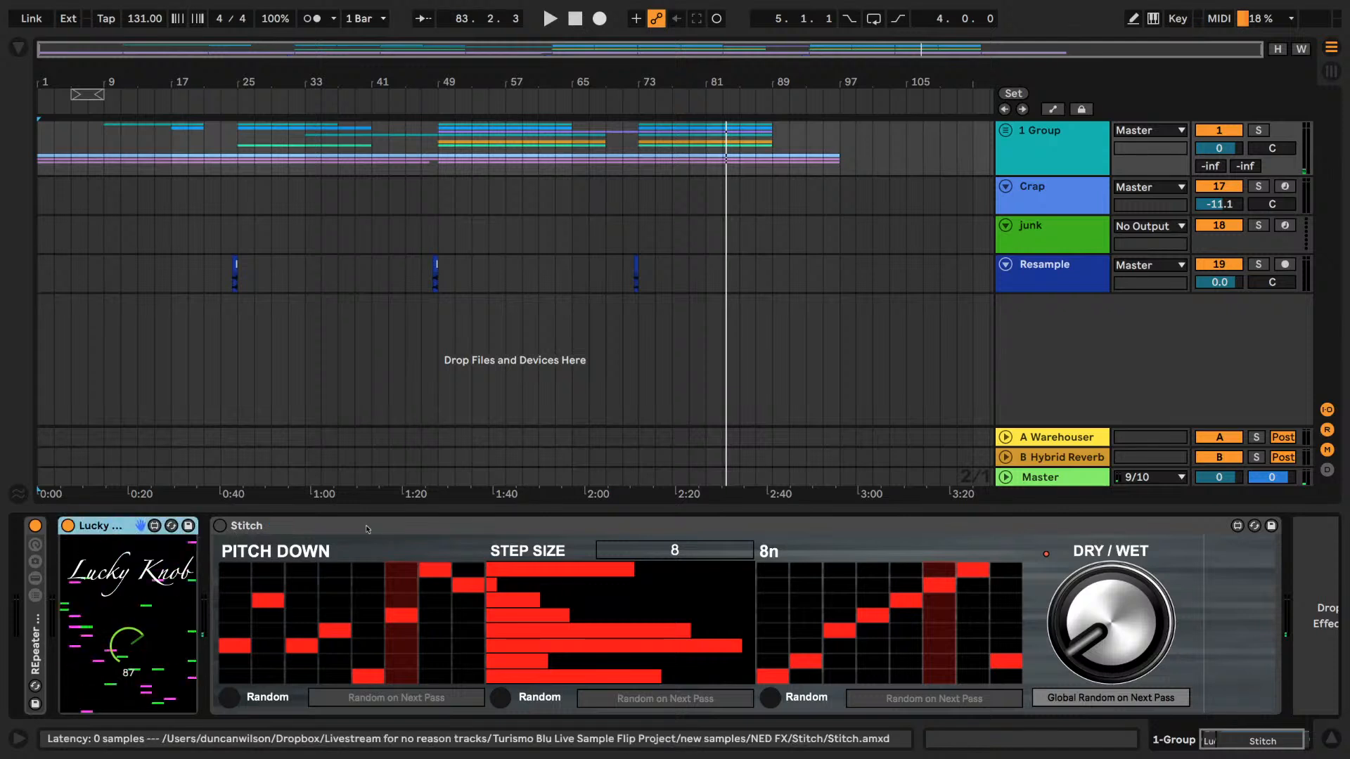
- Select the Lucky Knob device, audition its dial while playing from the start, and leave it at 56
left_click(330, 528)
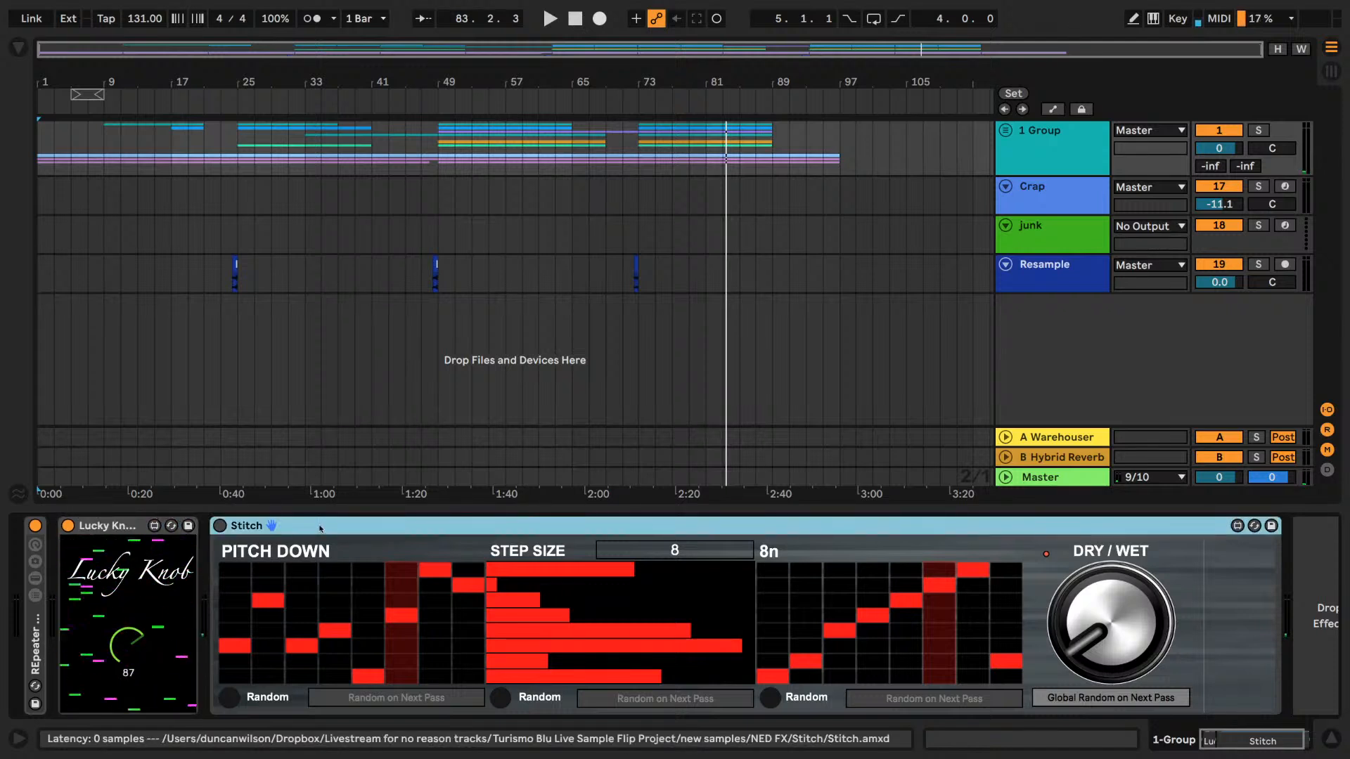
left_click(121, 526)
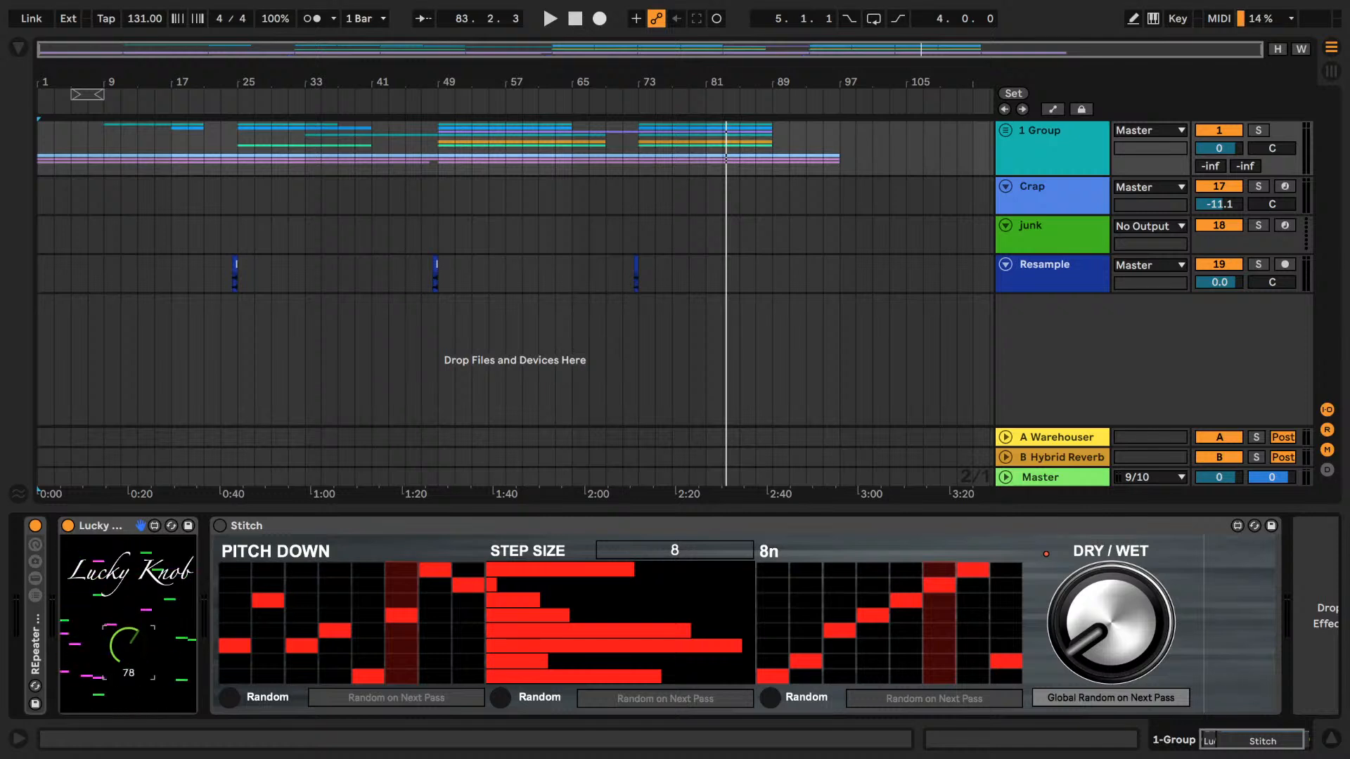
key("space")
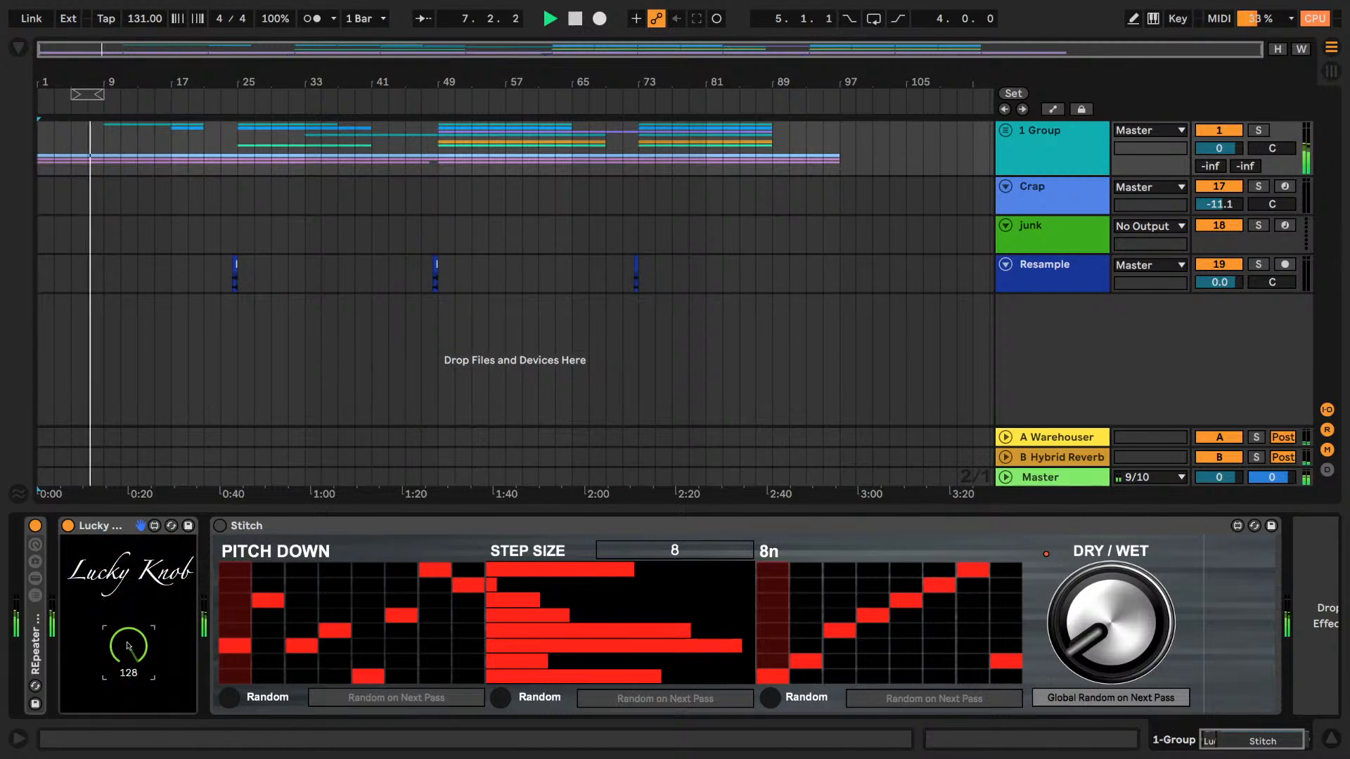
left_click_drag(129, 644, 129, 644)
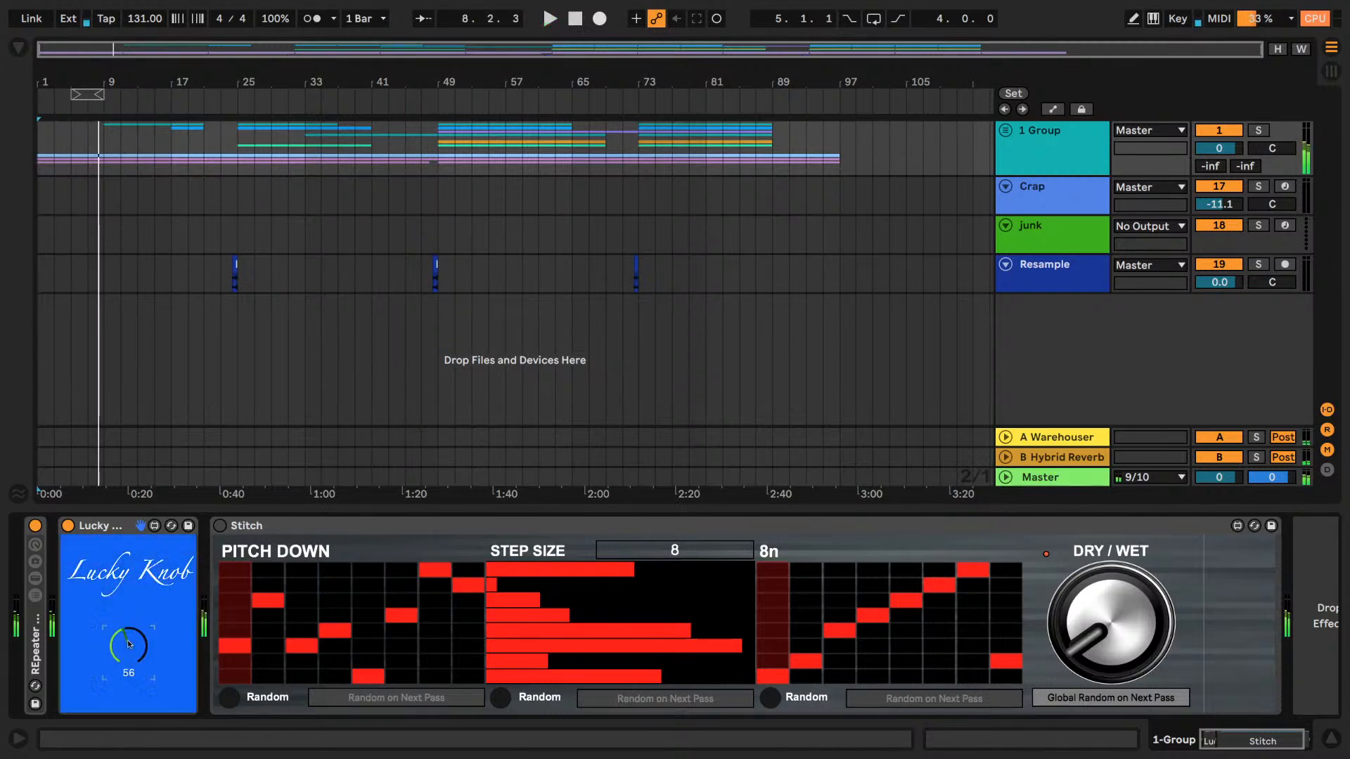
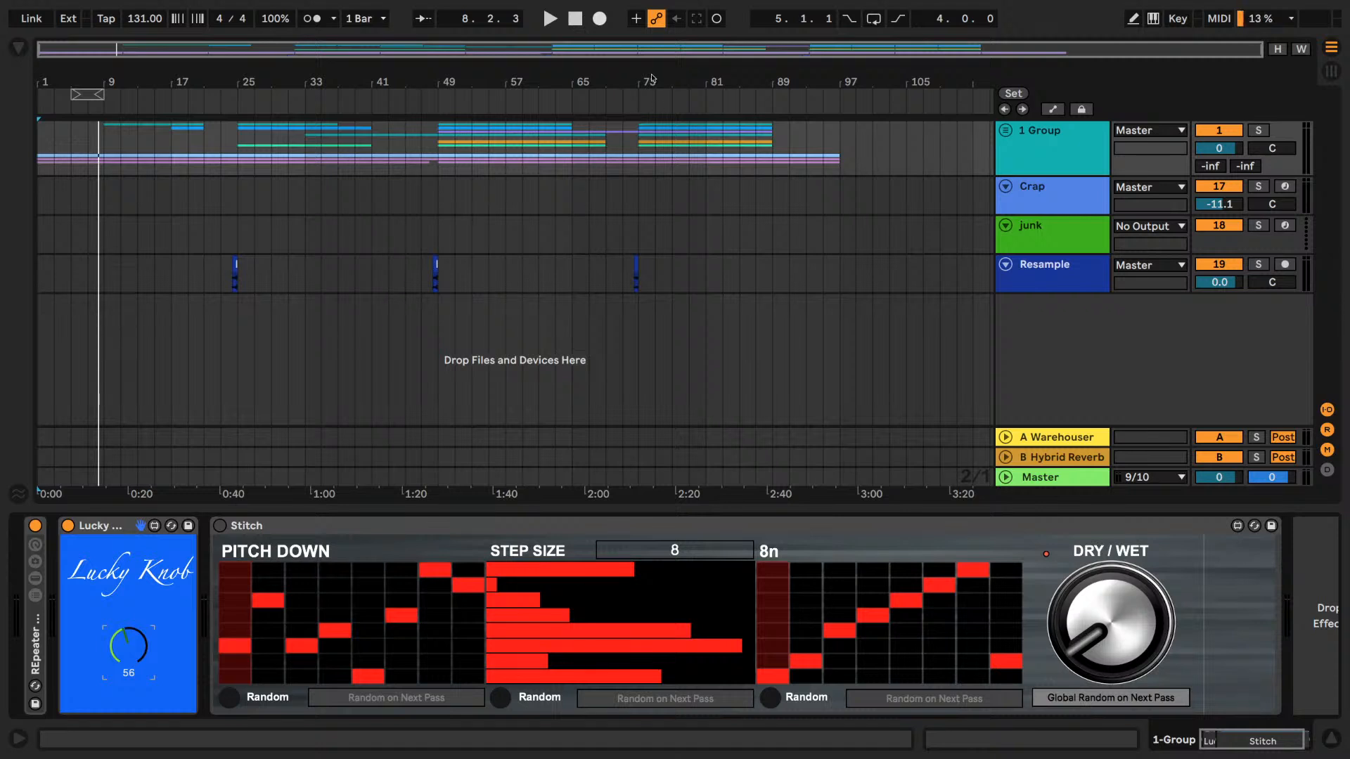
- Reset the transport to the start and browse for a Live Set in the "2021-07-09 Live Stream for no reason Radio sampling part 1 (QBRD)" folder
left_click_drag(618, 81, 617, 82)
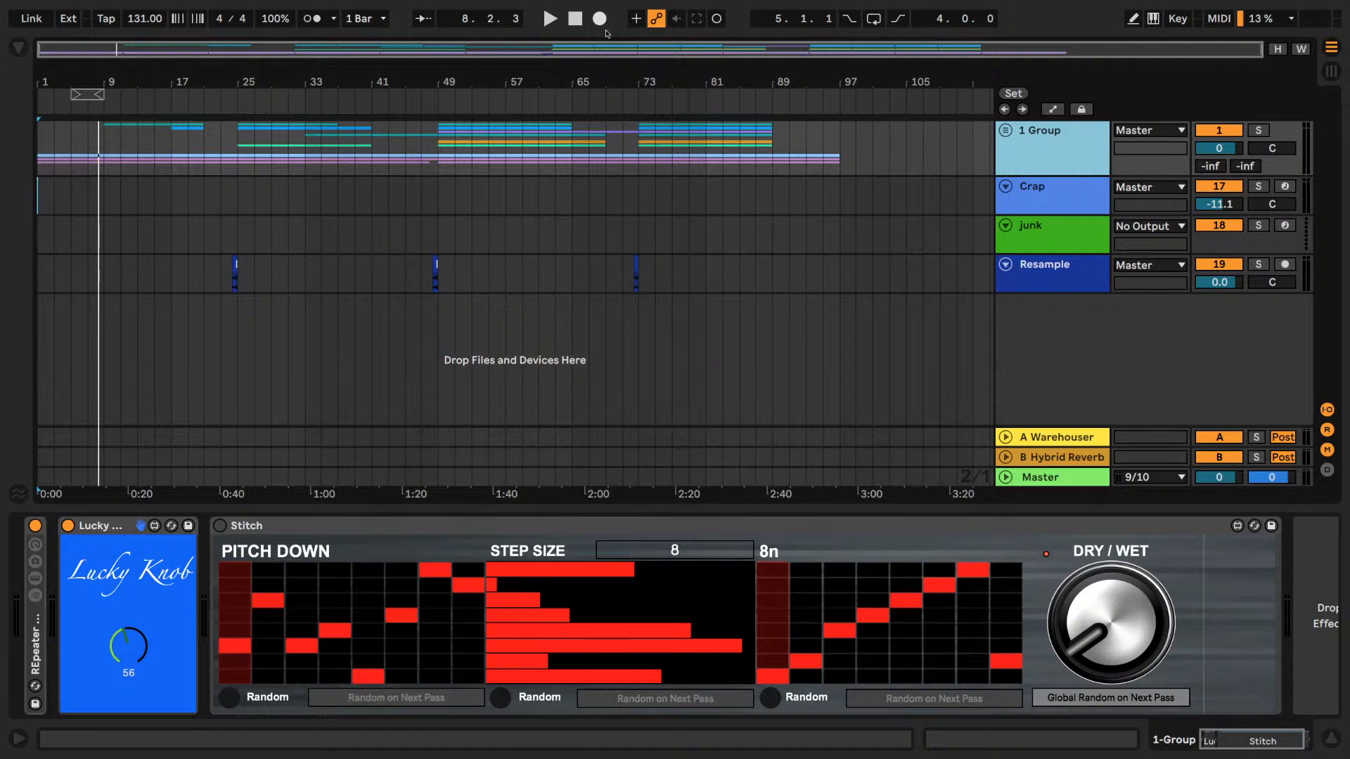
left_click(575, 18)
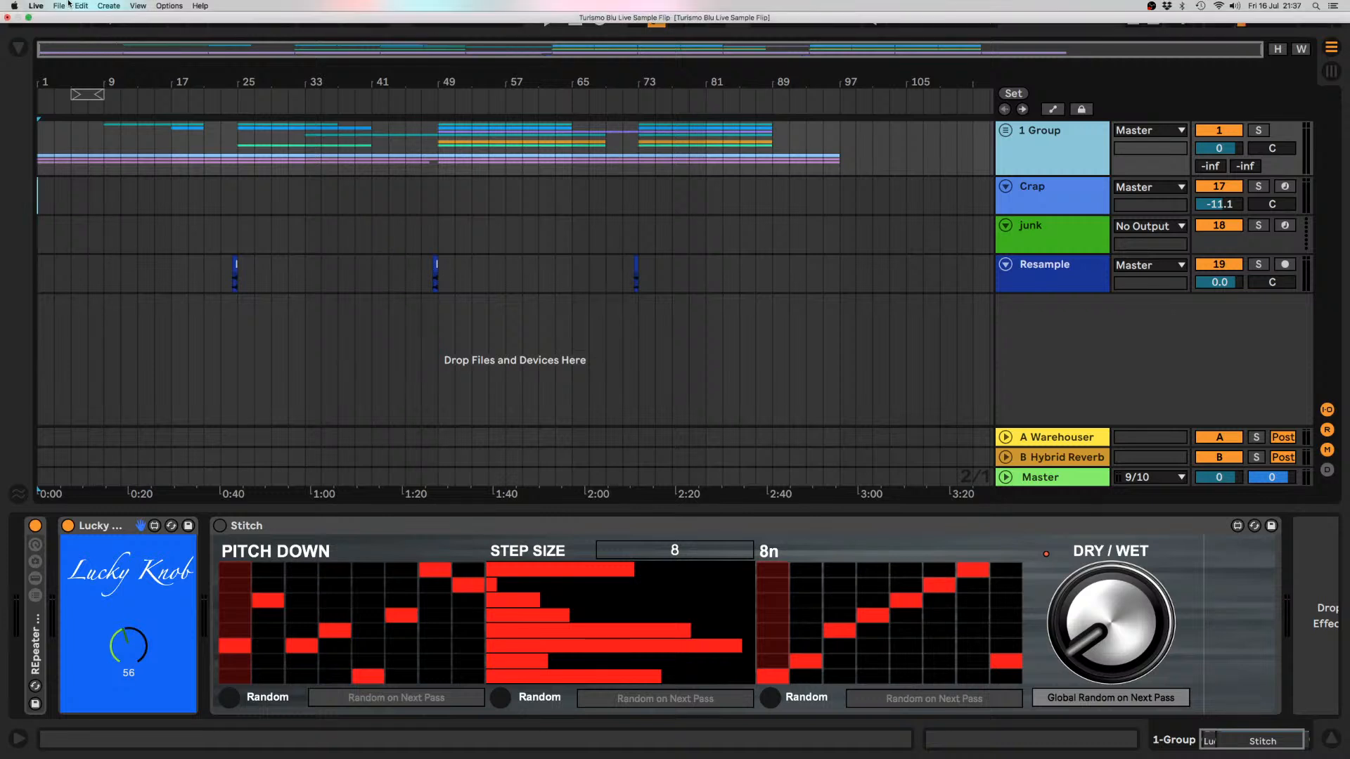
left_click(59, 6)
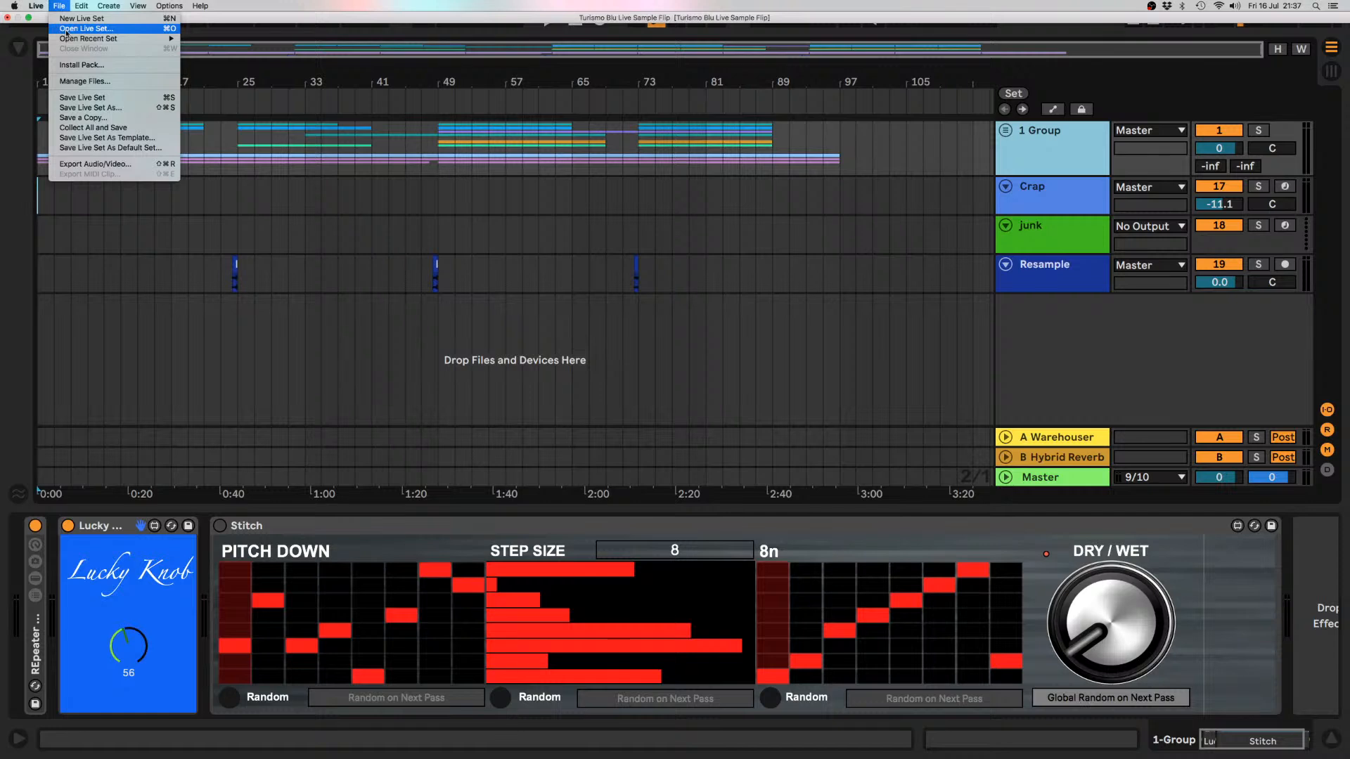
left_click(68, 33)
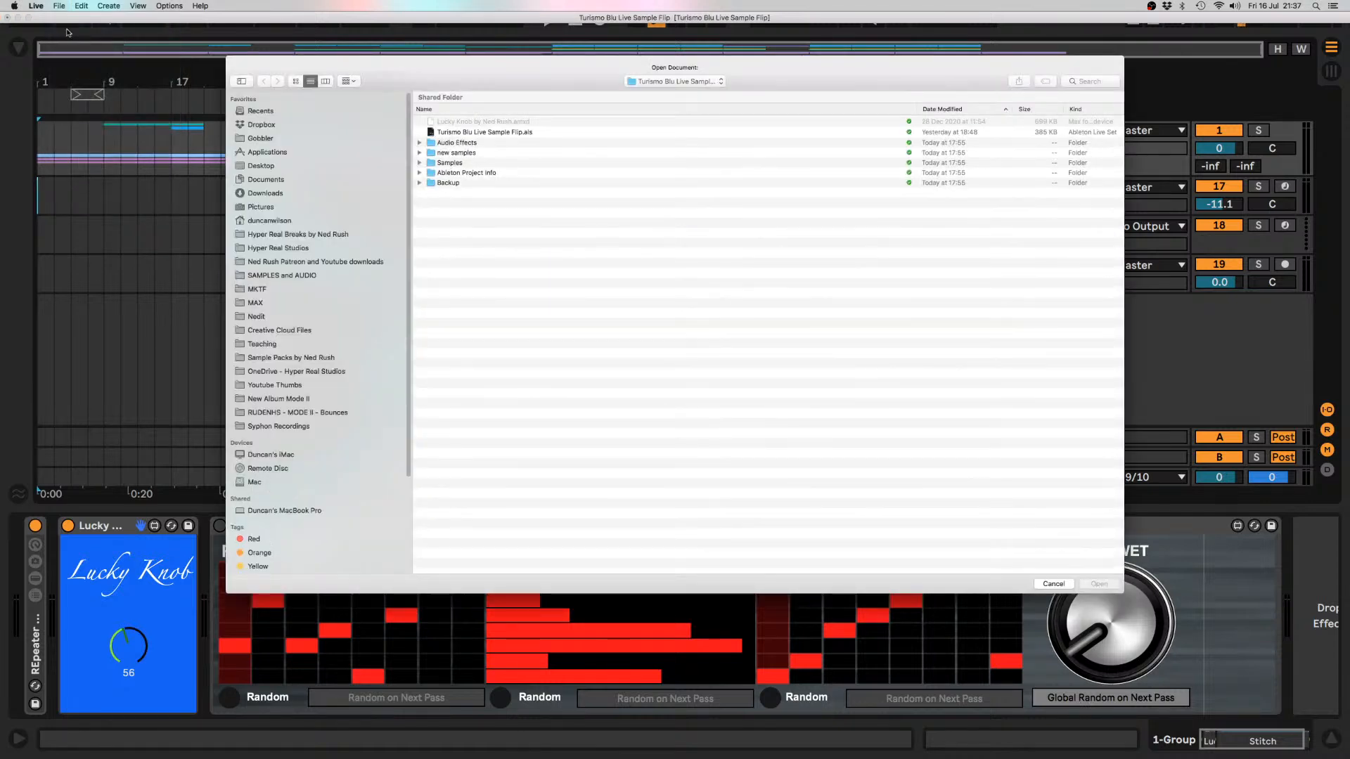
left_click(656, 83)
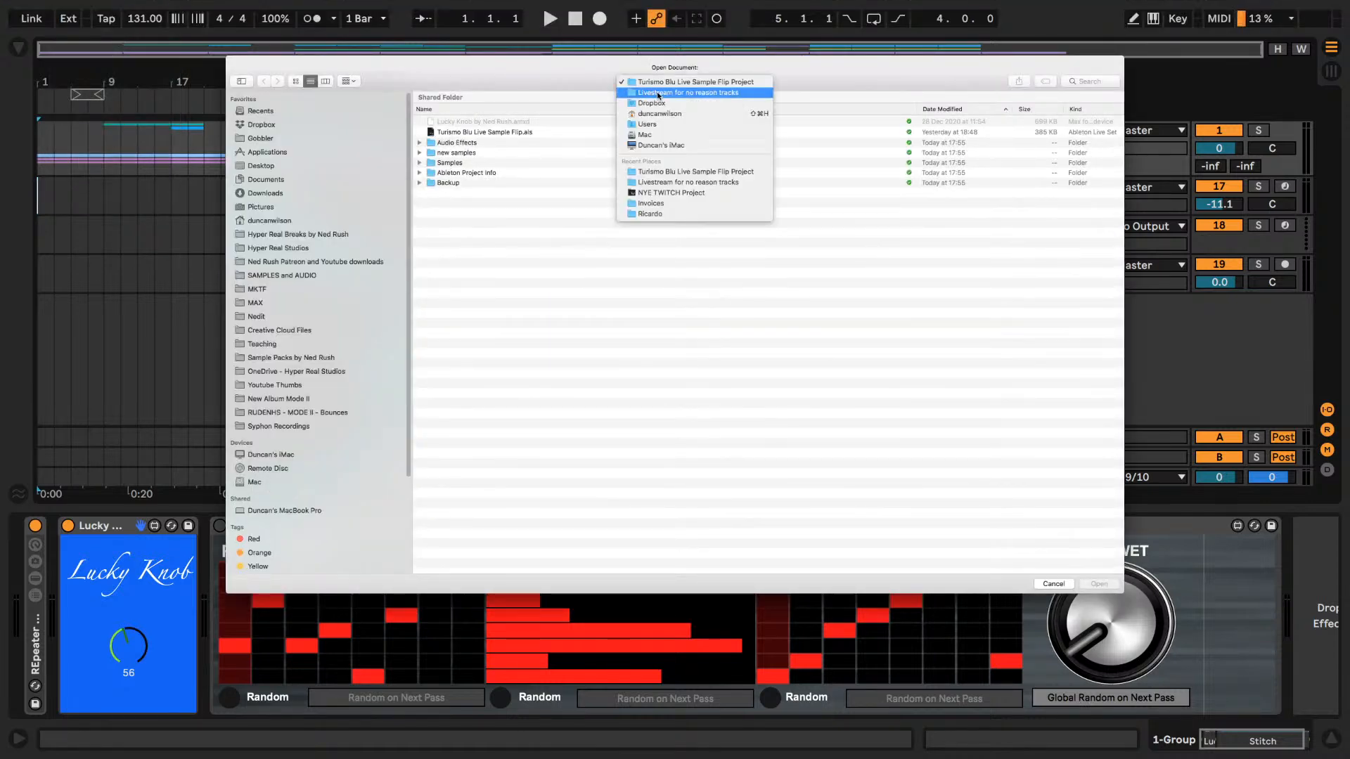
left_click(658, 94)
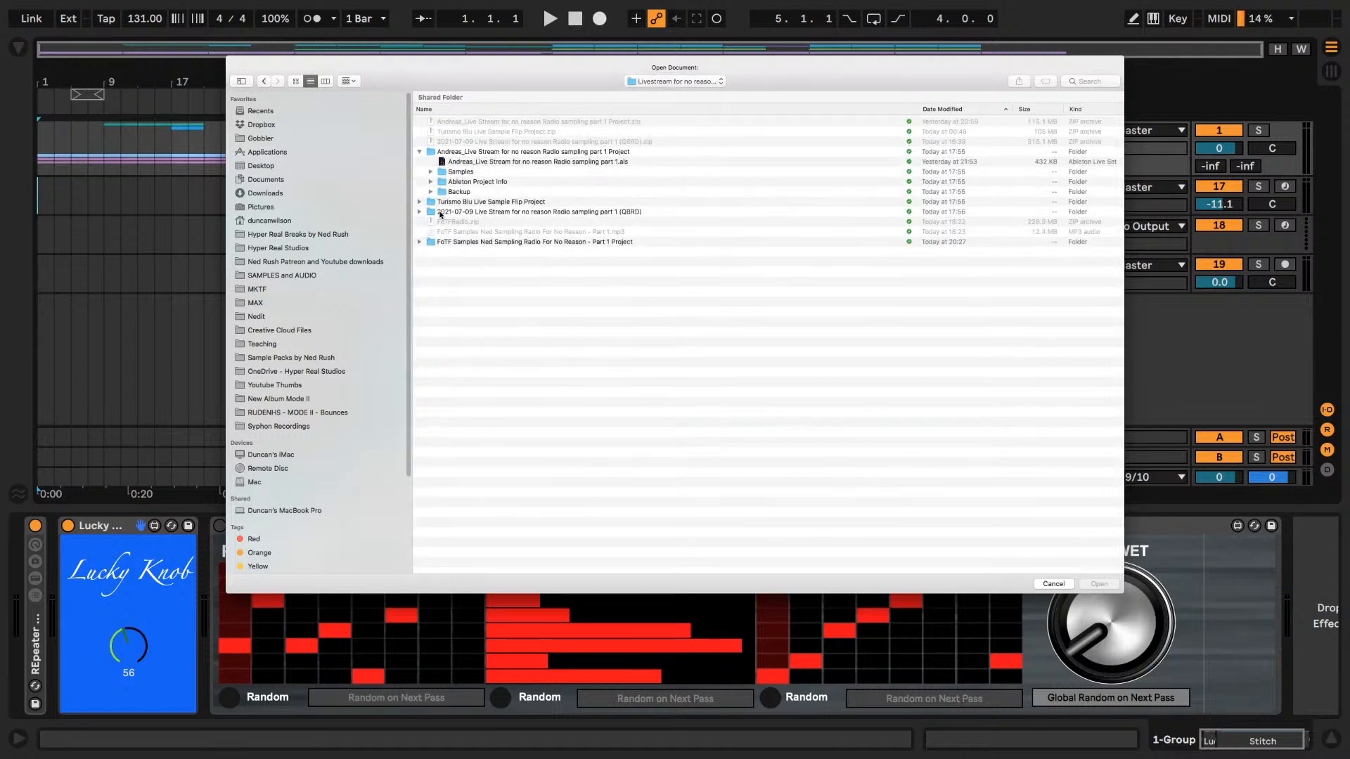
left_click(420, 213)
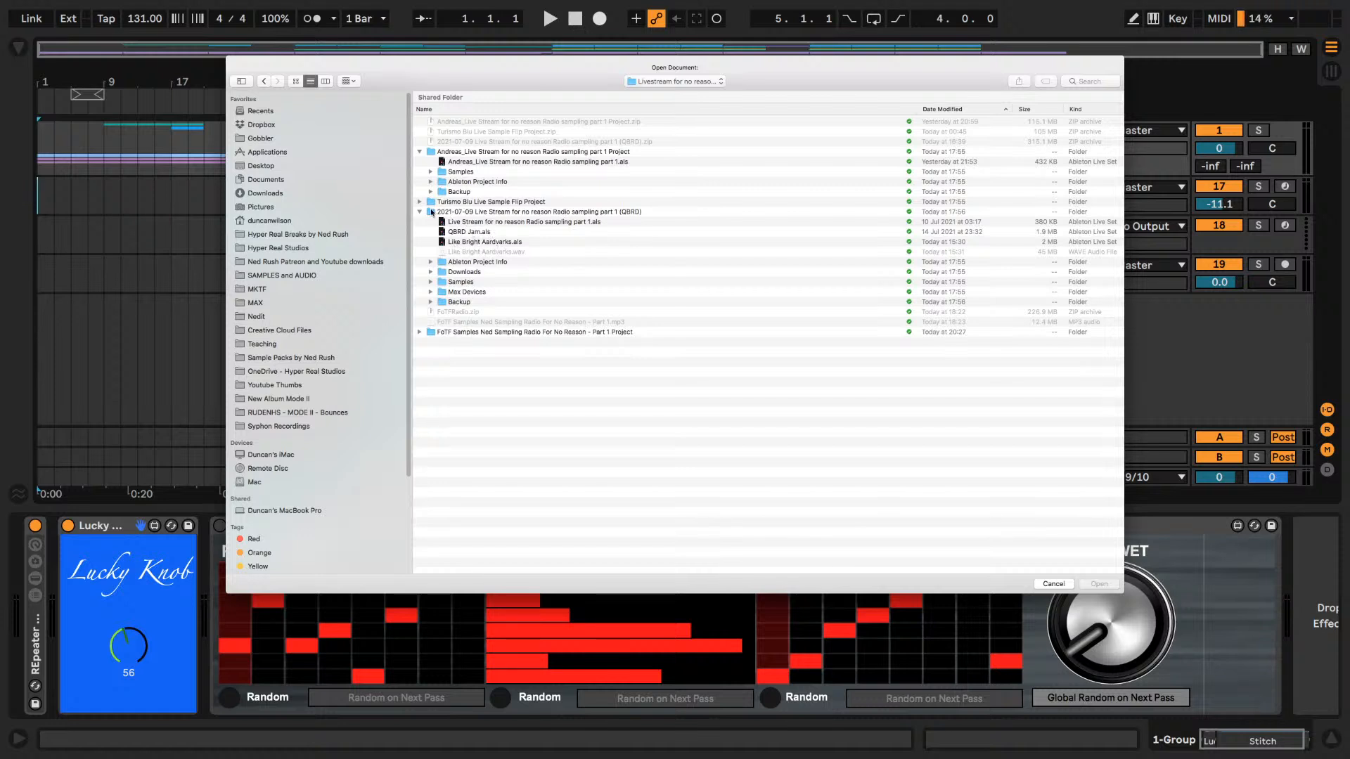
double_click(430, 212)
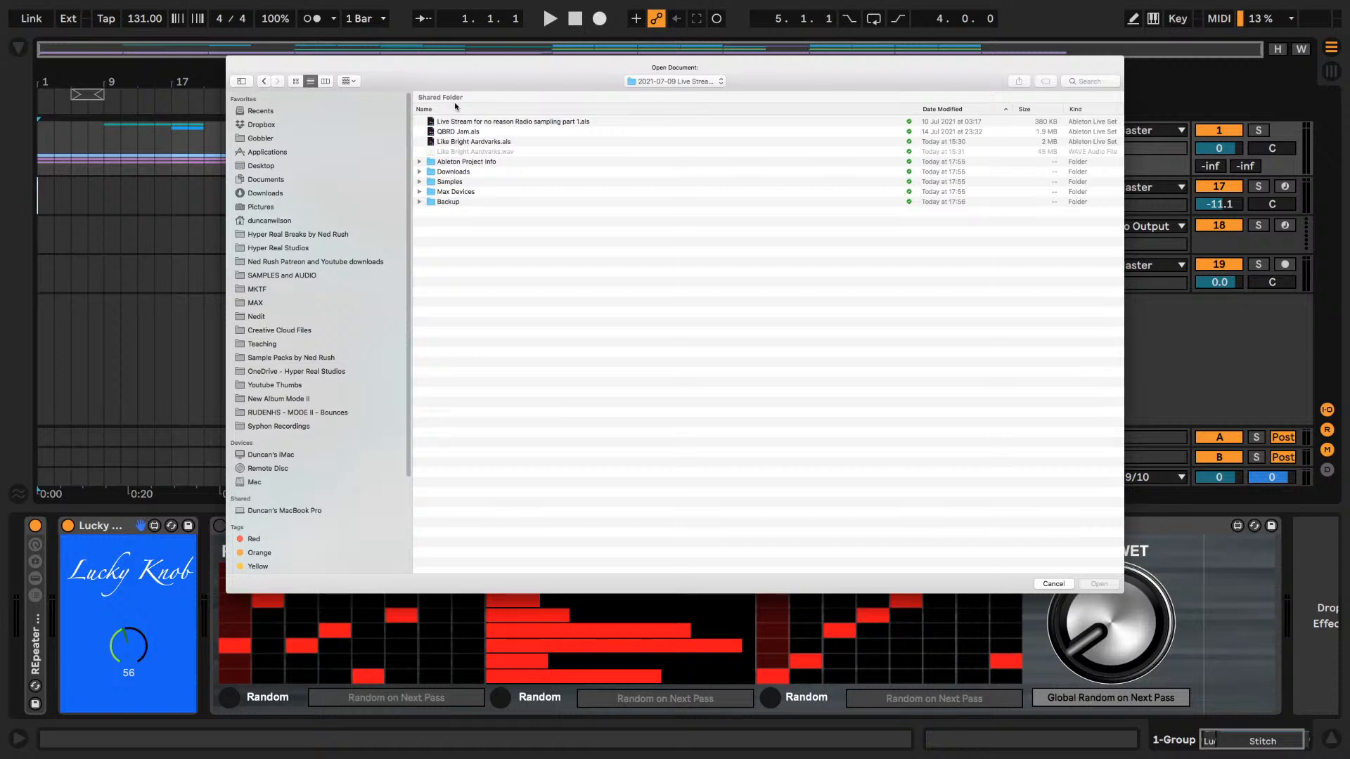
- Open Like Bright Aardvarks.als without saving the current set, and dismiss the missing plug-ins warning
left_click_drag(506, 76, 500, 106)
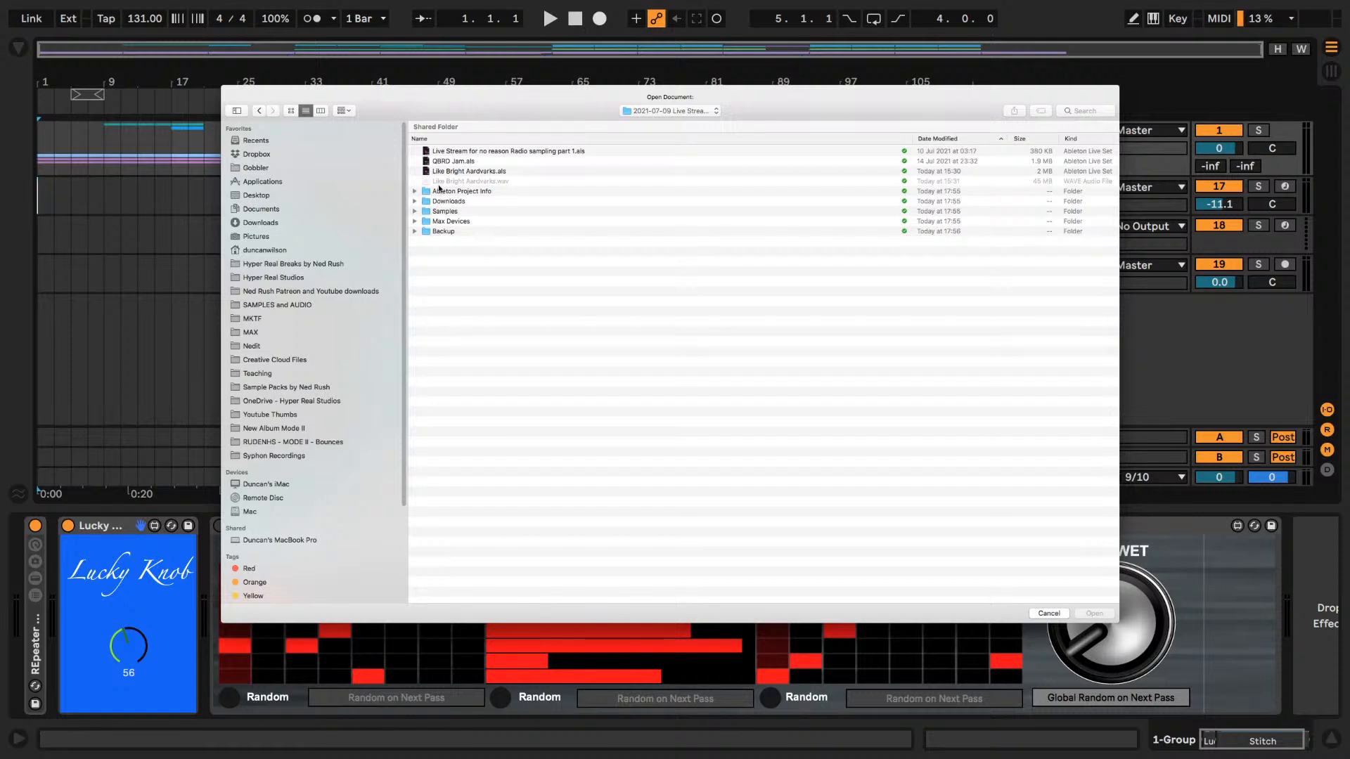
left_click(457, 172)
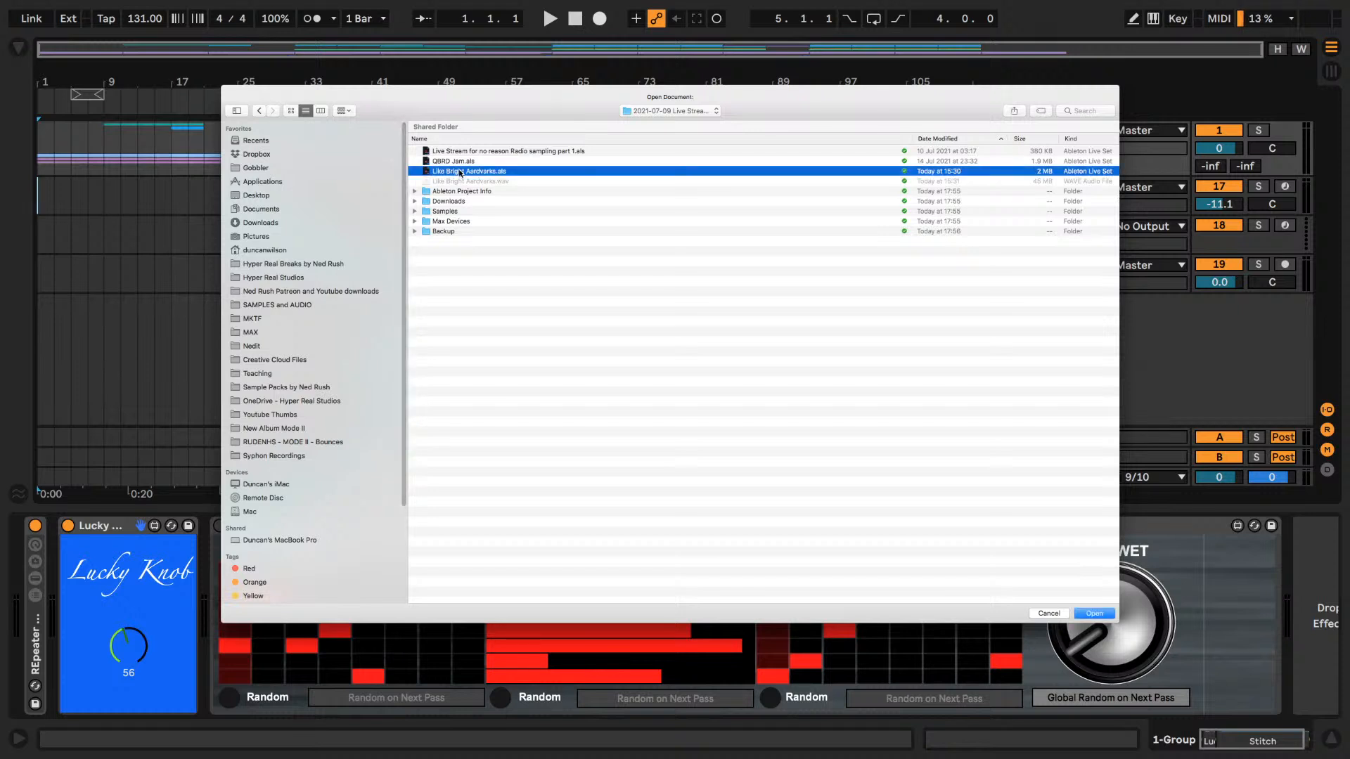
left_click(1095, 614)
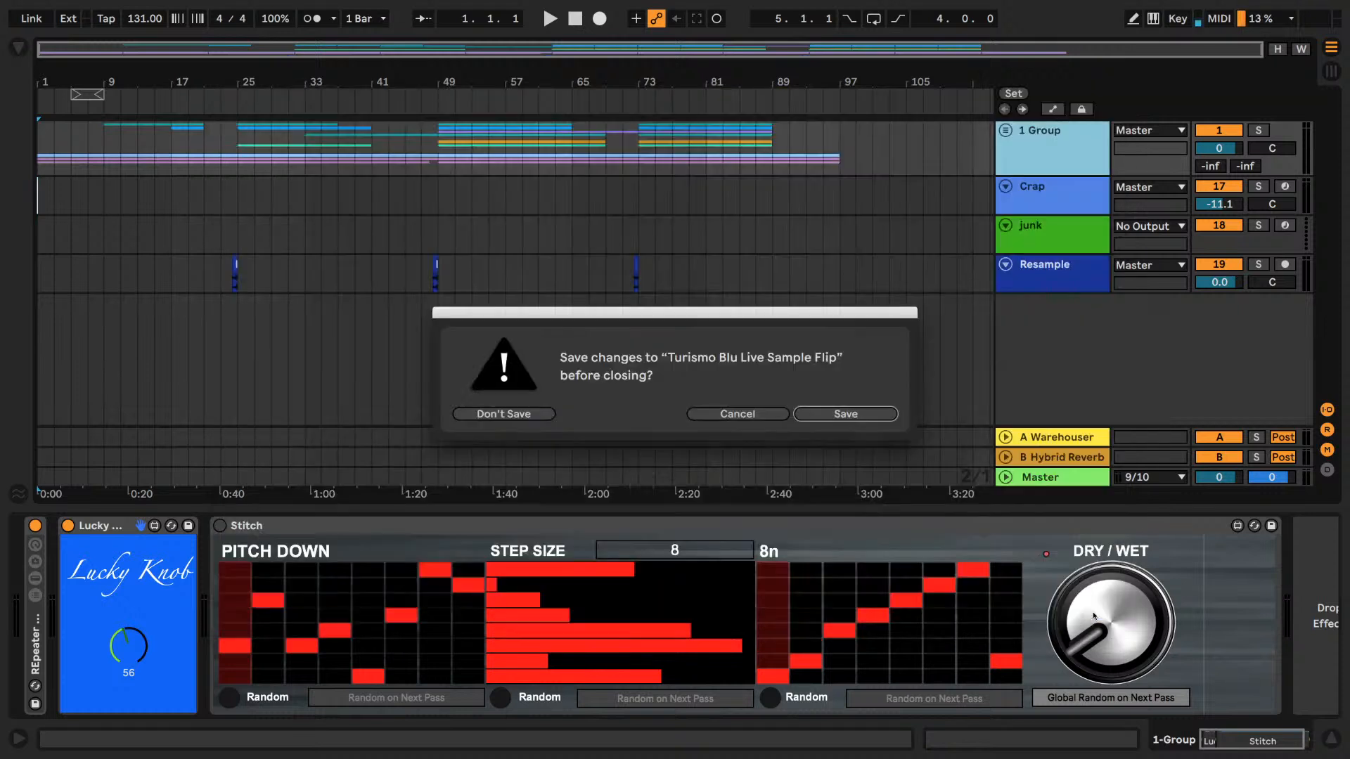
left_click(510, 415)
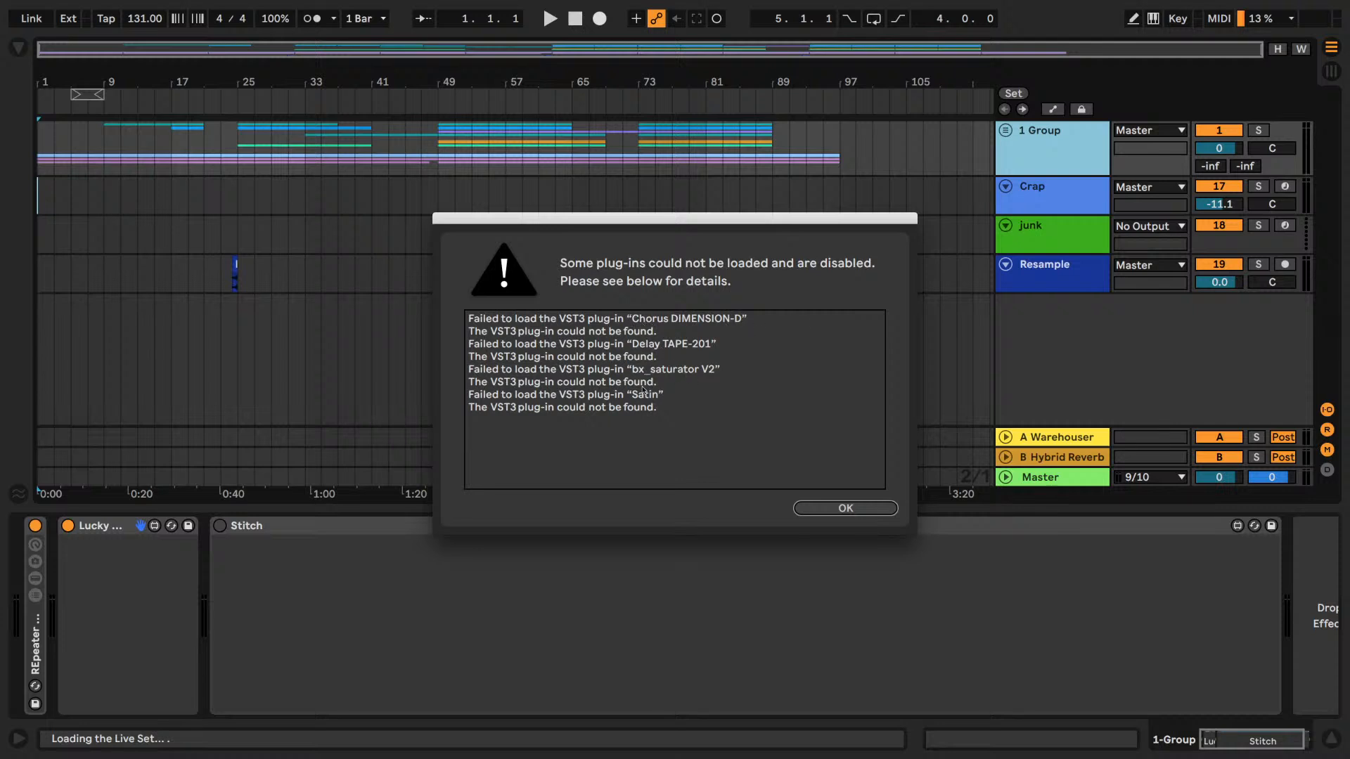
left_click(821, 507)
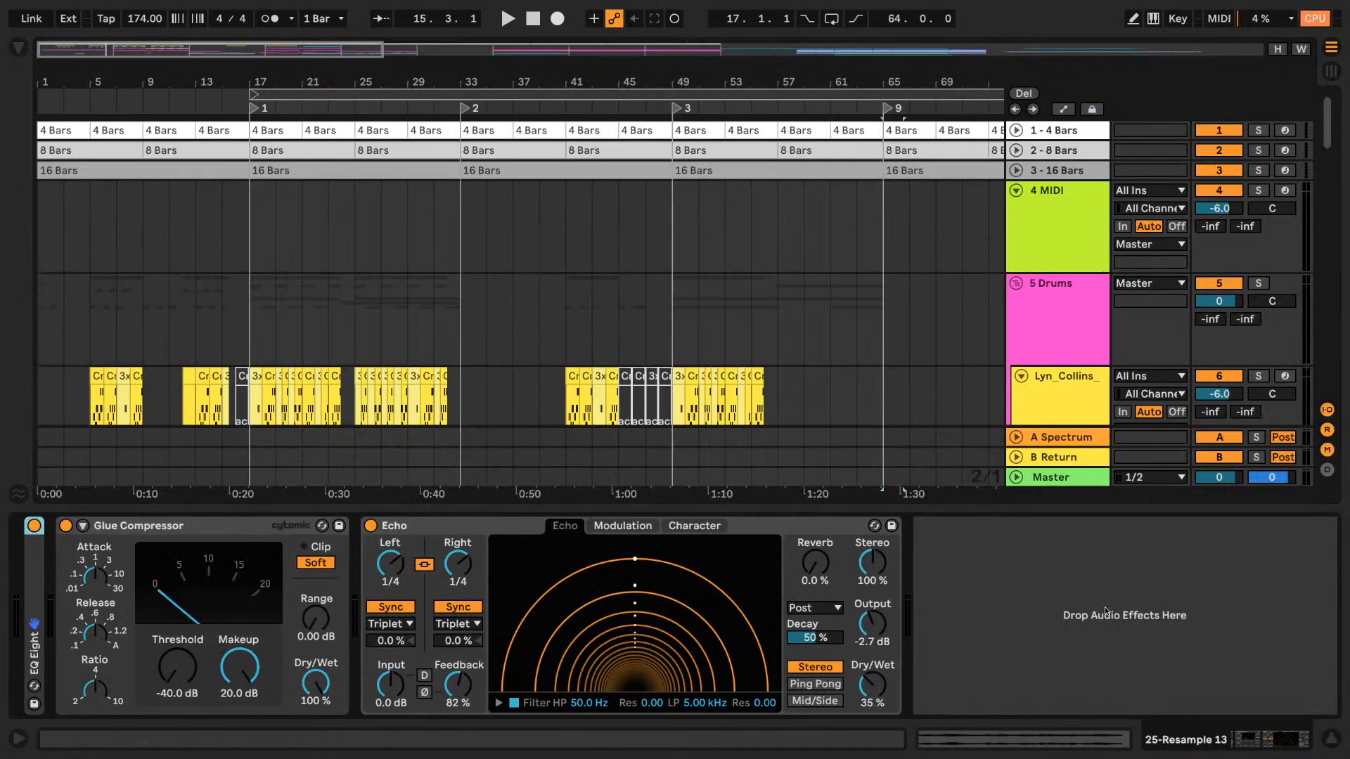
- Hide the device view and bring the full length of the arrangement, past locator 8, into view
left_click(1330, 738)
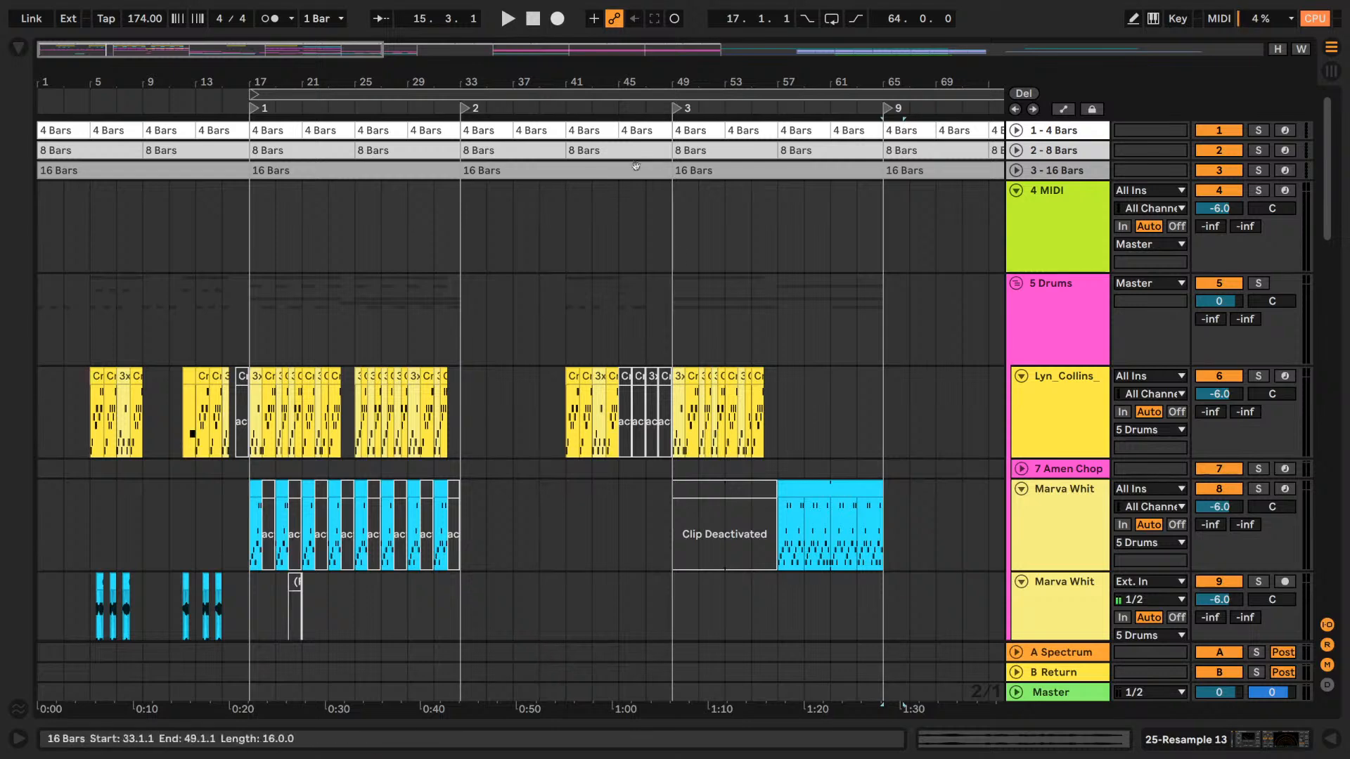
left_click_drag(314, 76, 315, 22)
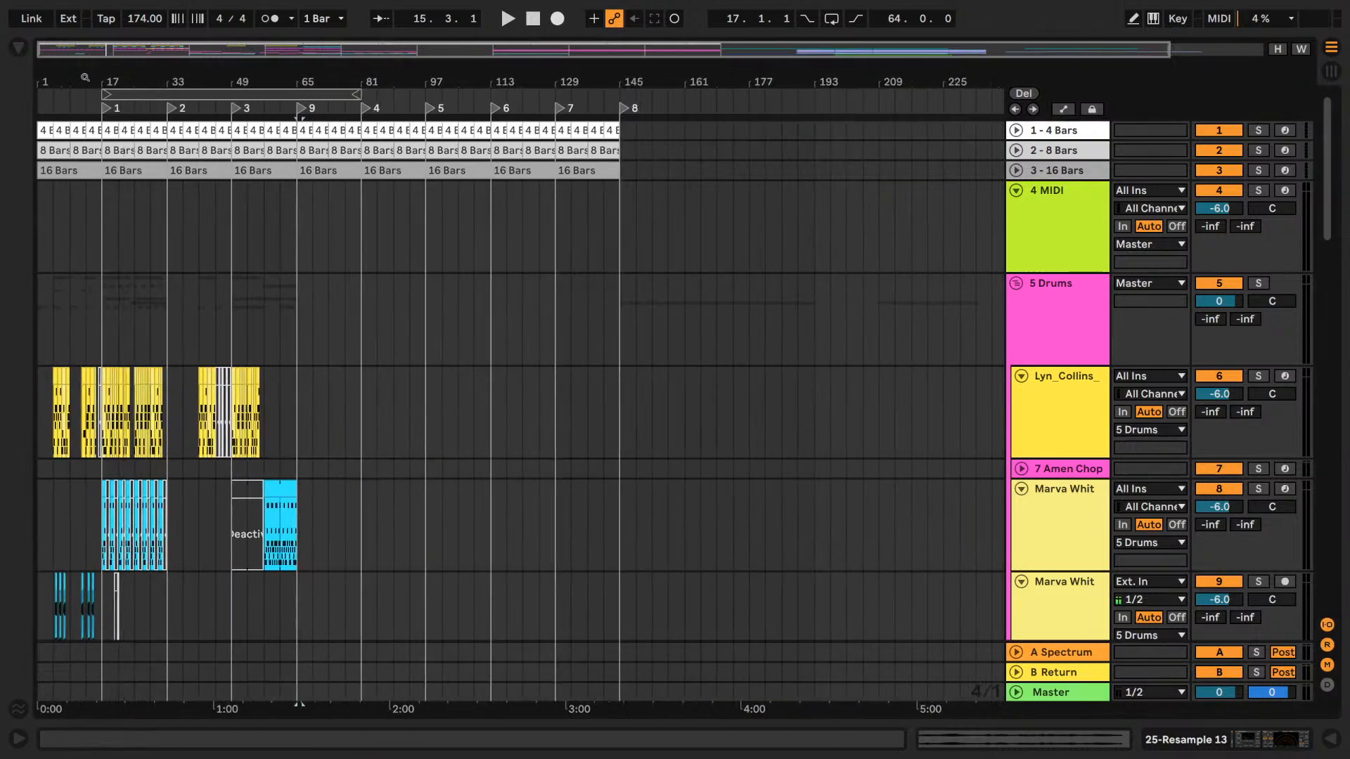
left_click_drag(75, 73, 77, 100)
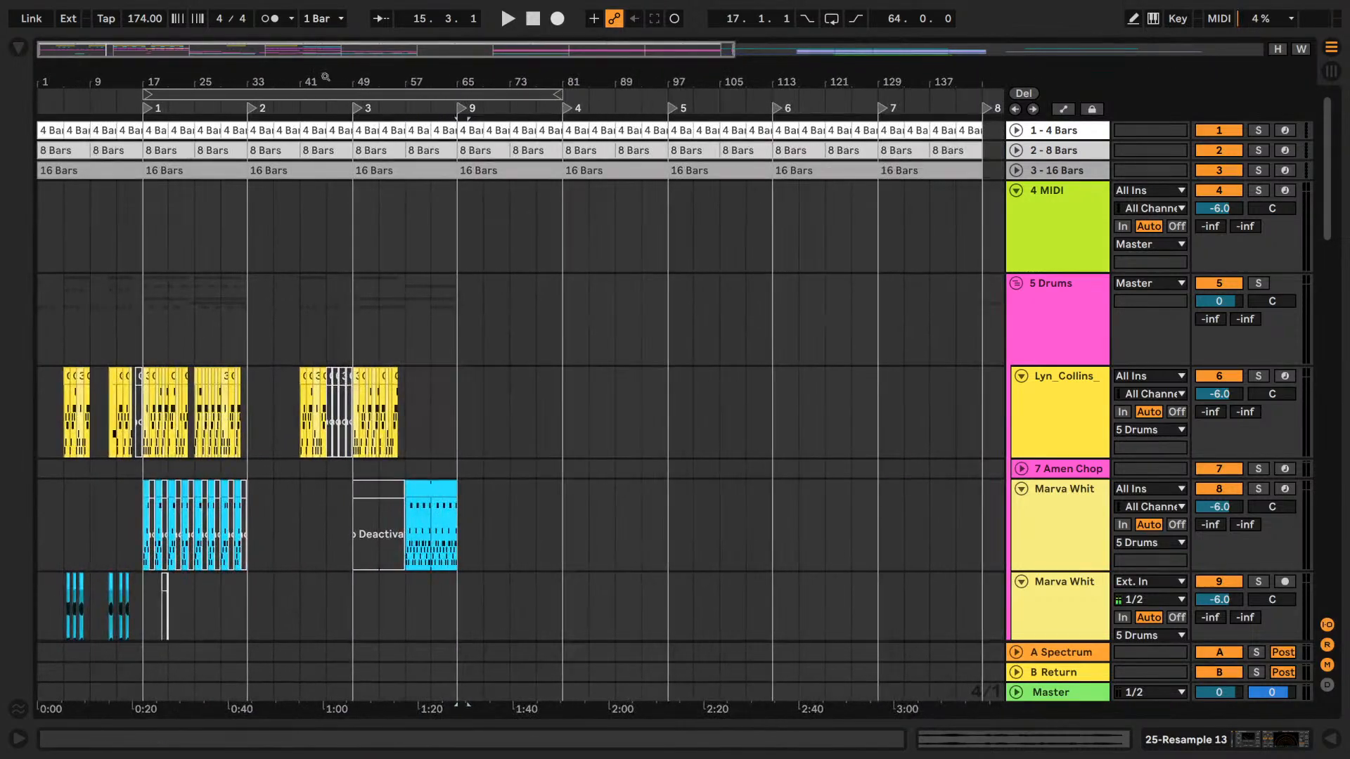
left_click_drag(336, 79, 337, 53)
left_click_drag(218, 60, 255, 71)
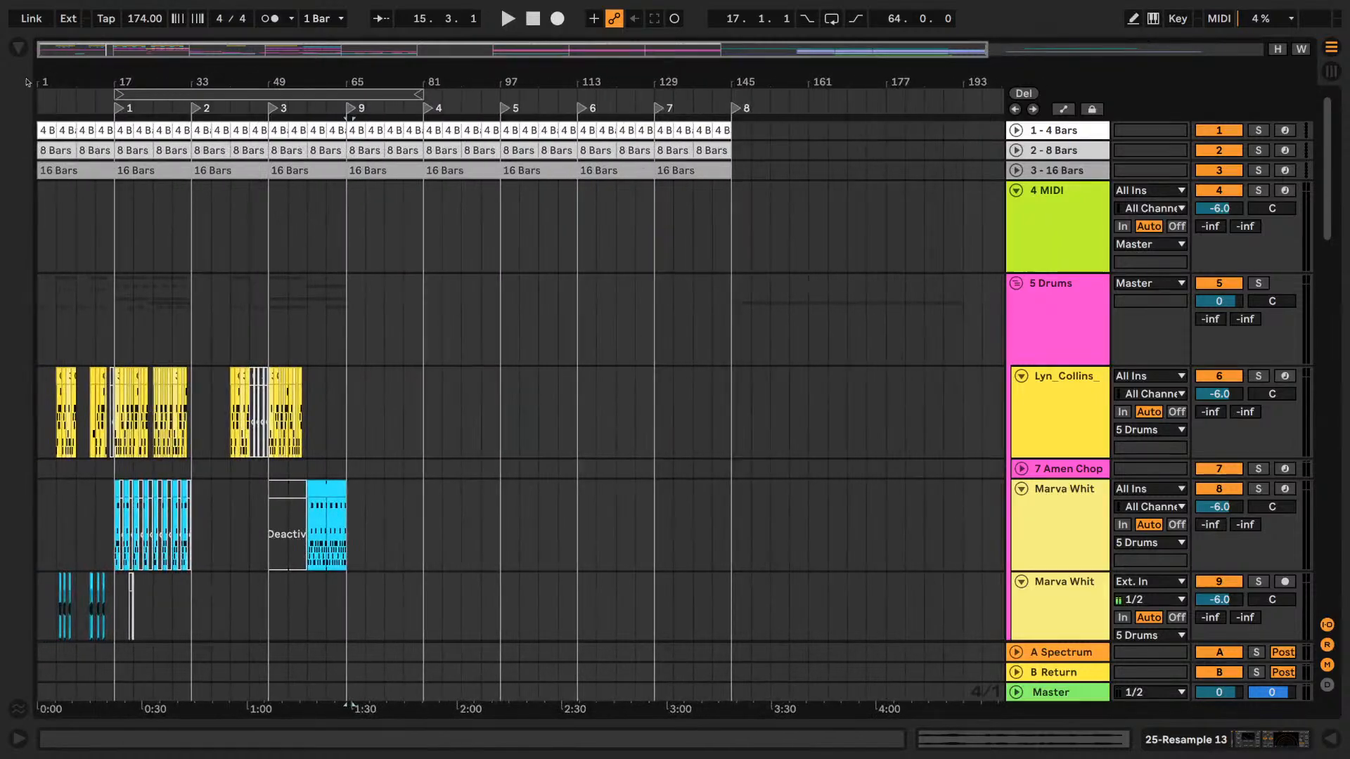
left_click_drag(59, 76, 61, 82)
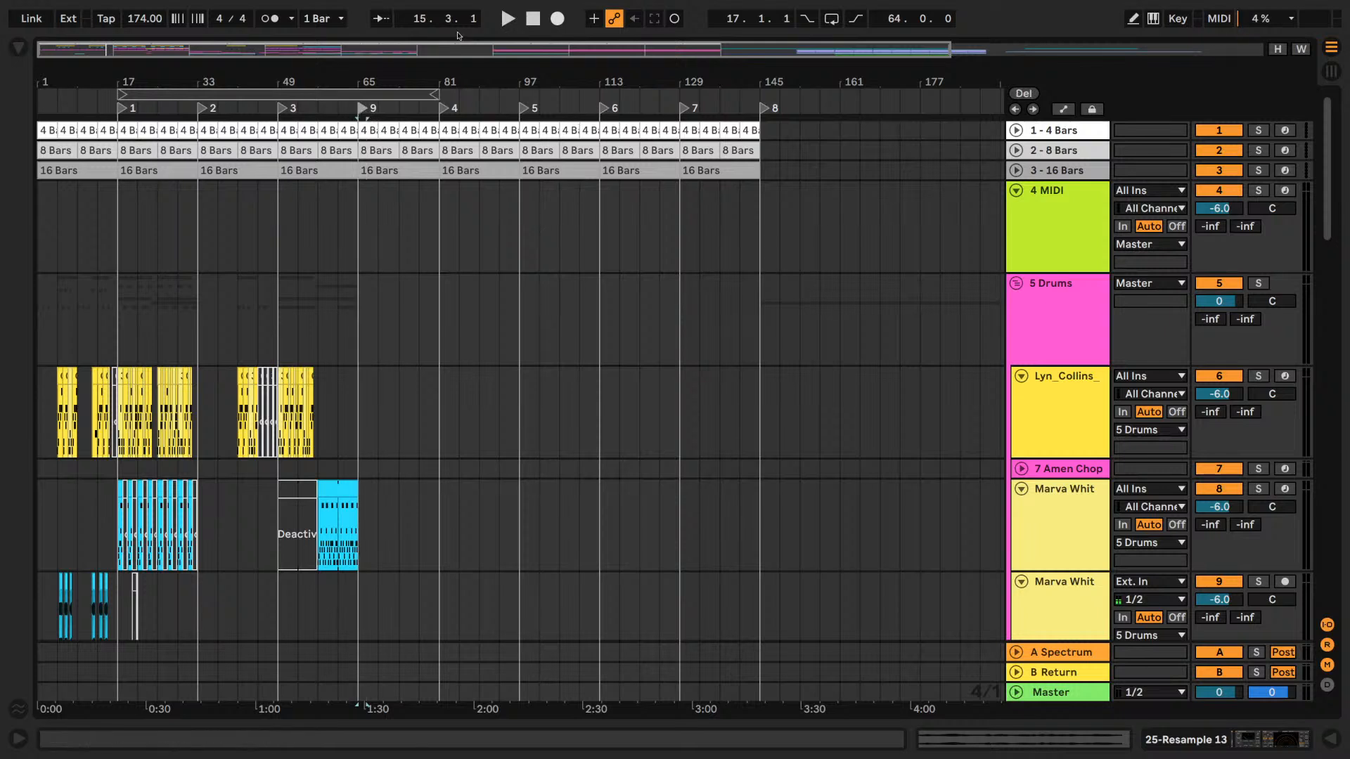
- Briefly test playback from the start, then route the Master output to 9/10
left_click(531, 19)
key("space")
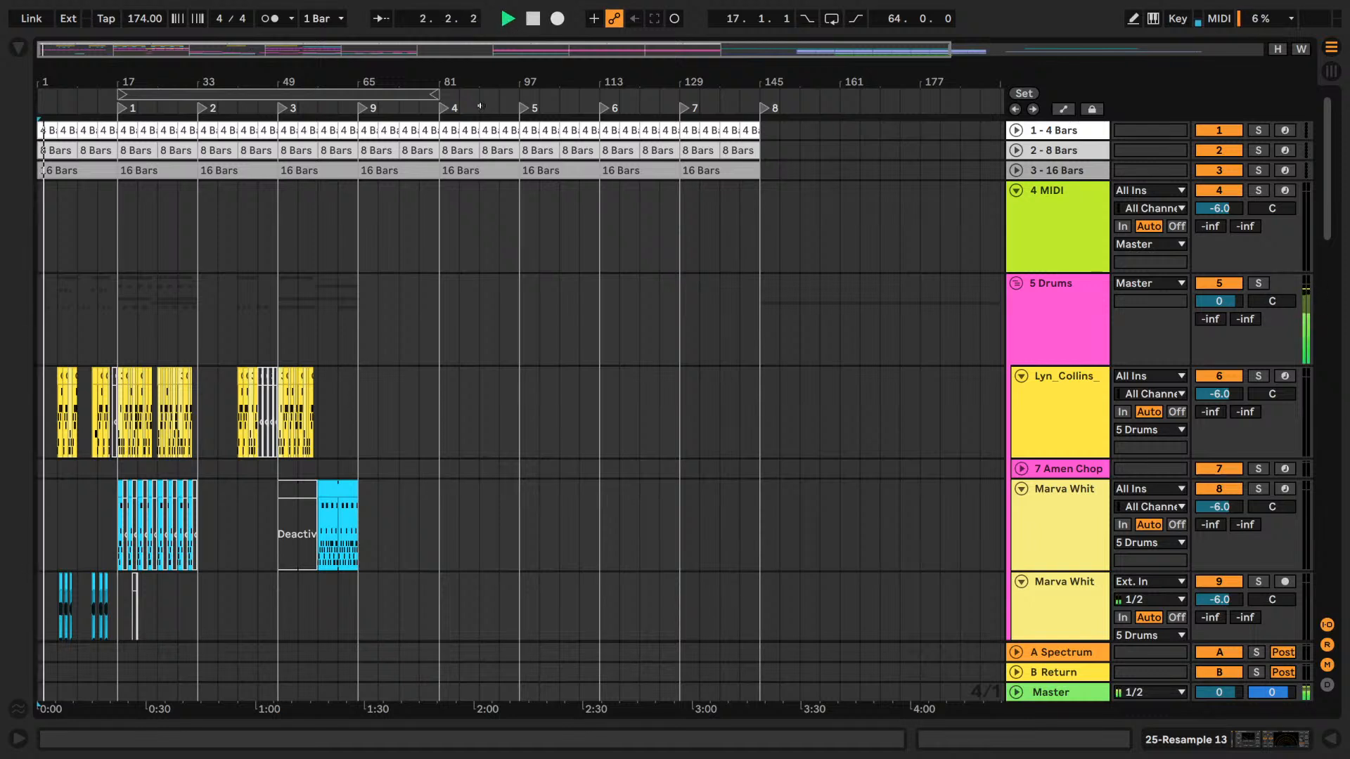
key("space")
left_click(1142, 693)
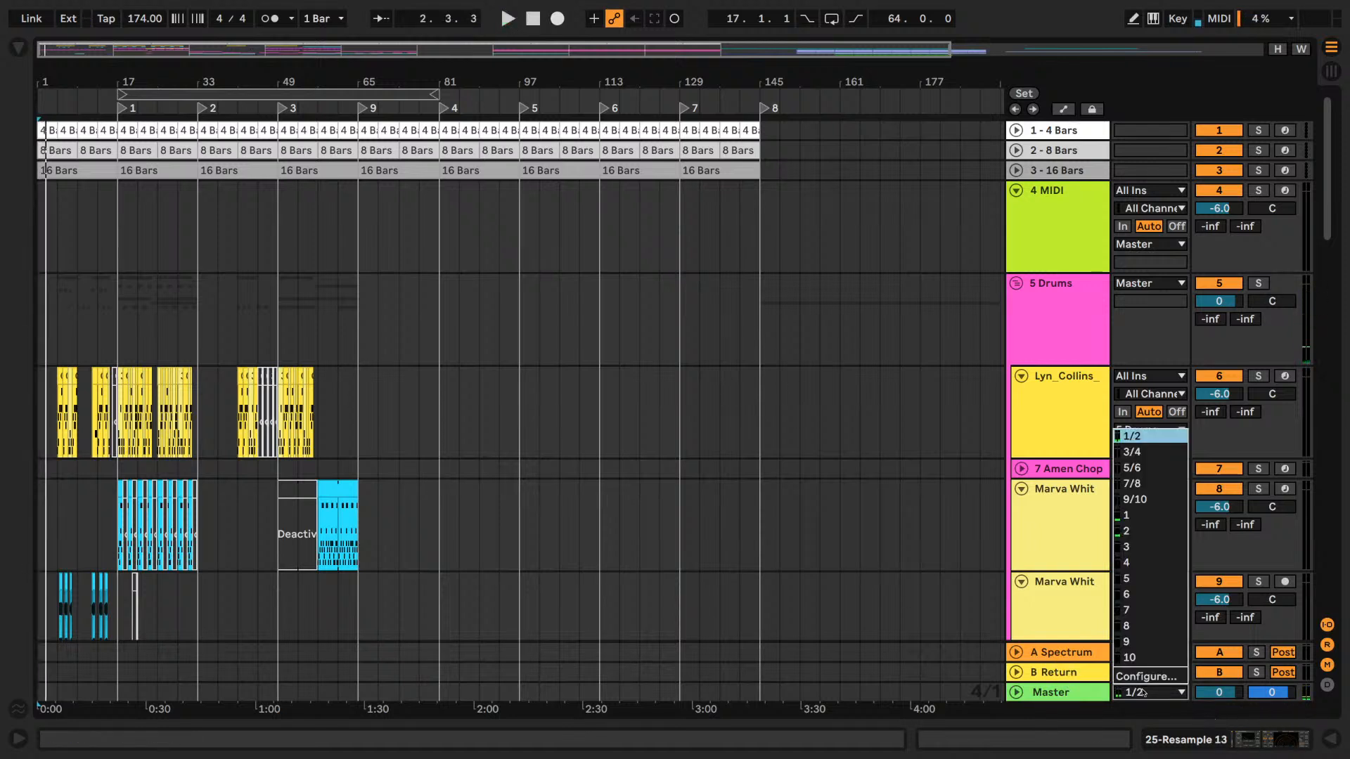
key("Return")
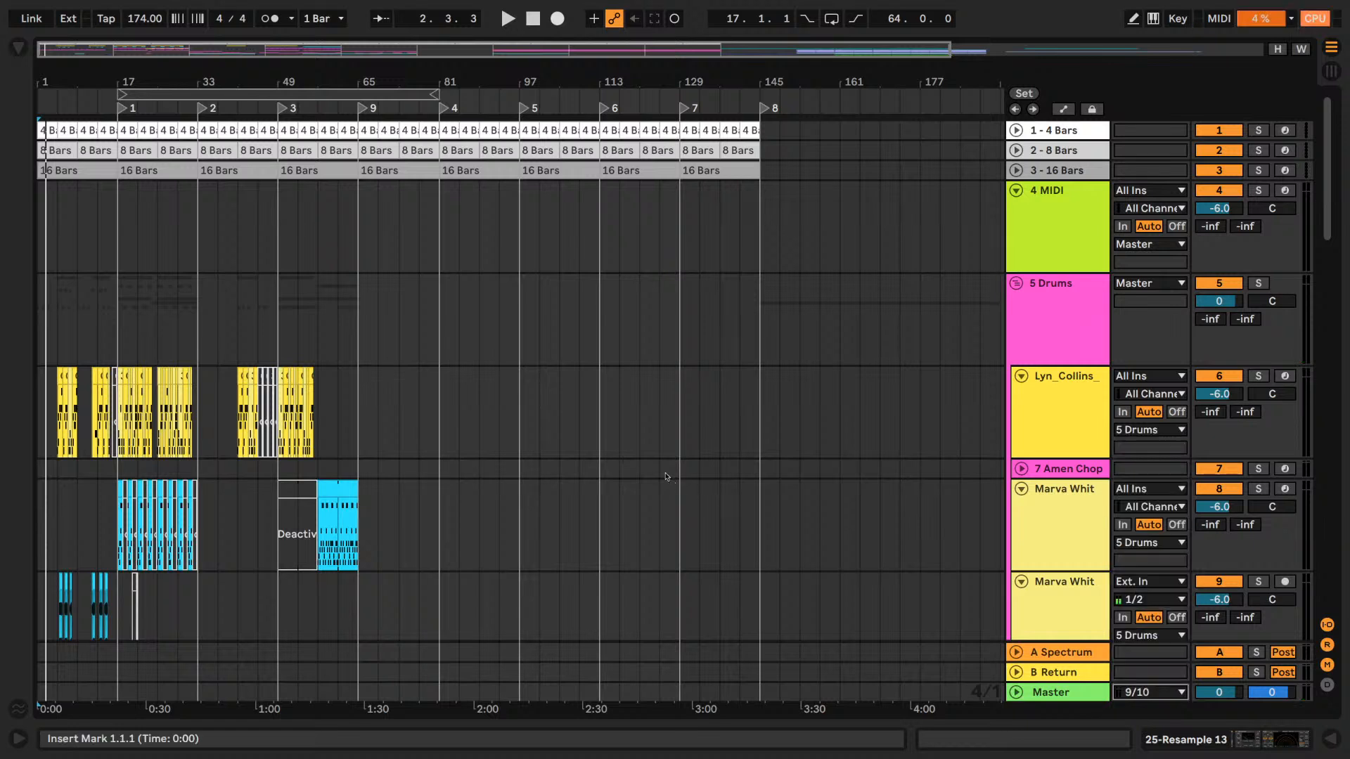
- Play the arrangement from bar 1 and look through the drum, bass and vocal tracks
left_click(534, 20)
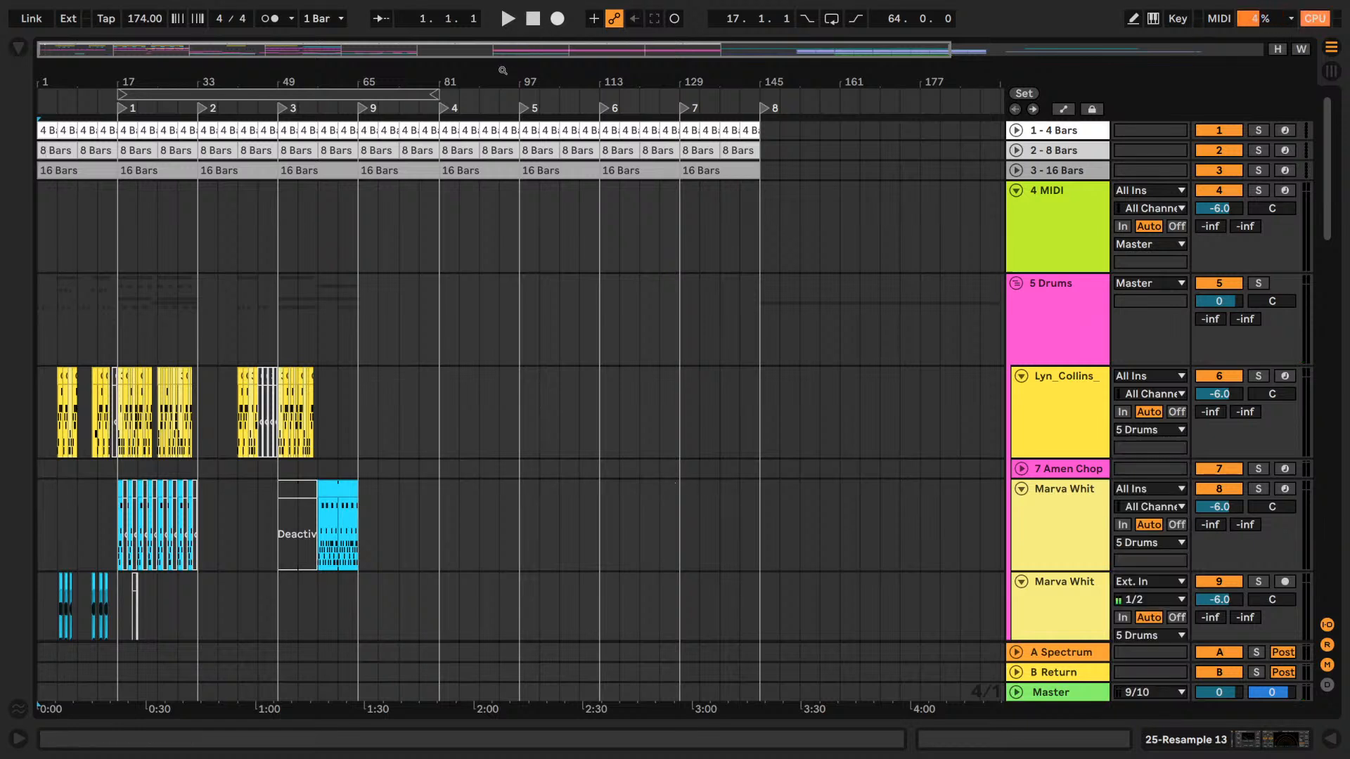
key("space")
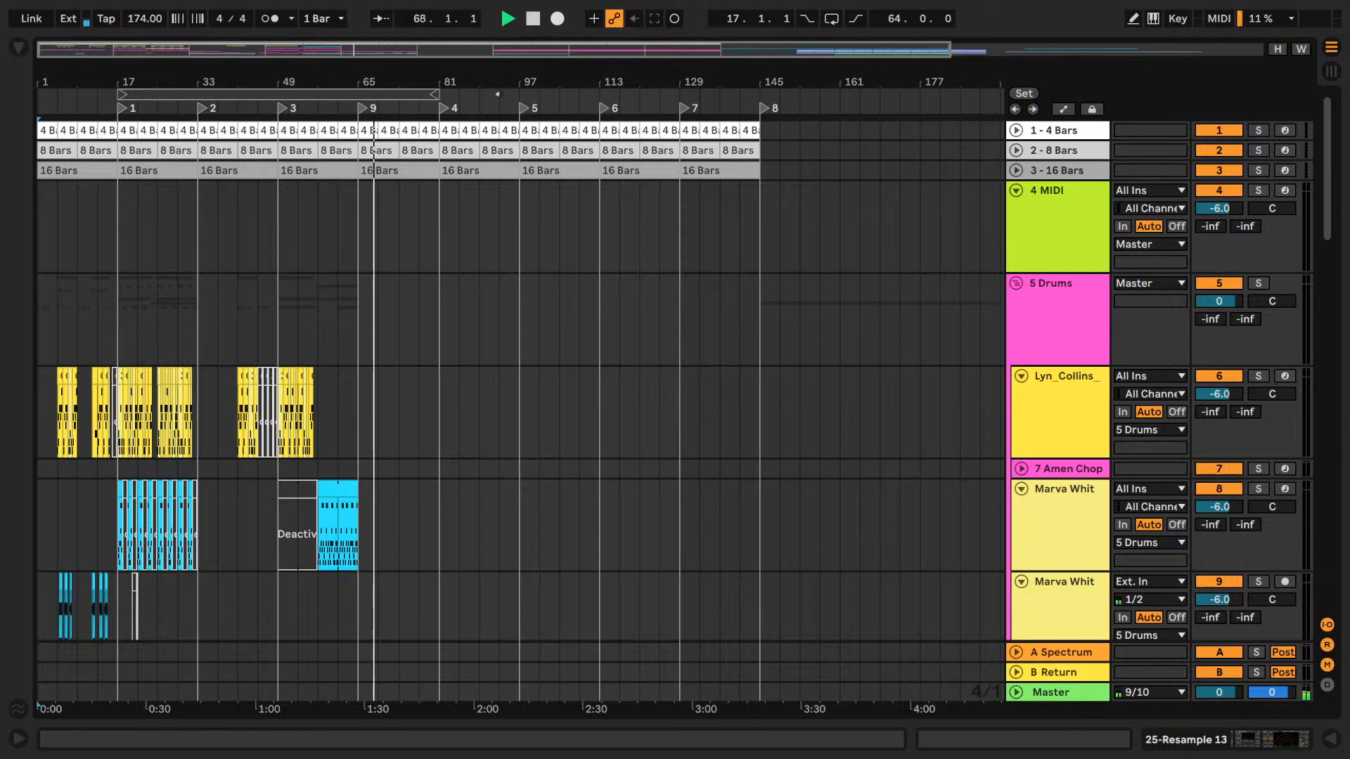
scroll(312, 261, "down", 1)
scroll(311, 262, "down", 10)
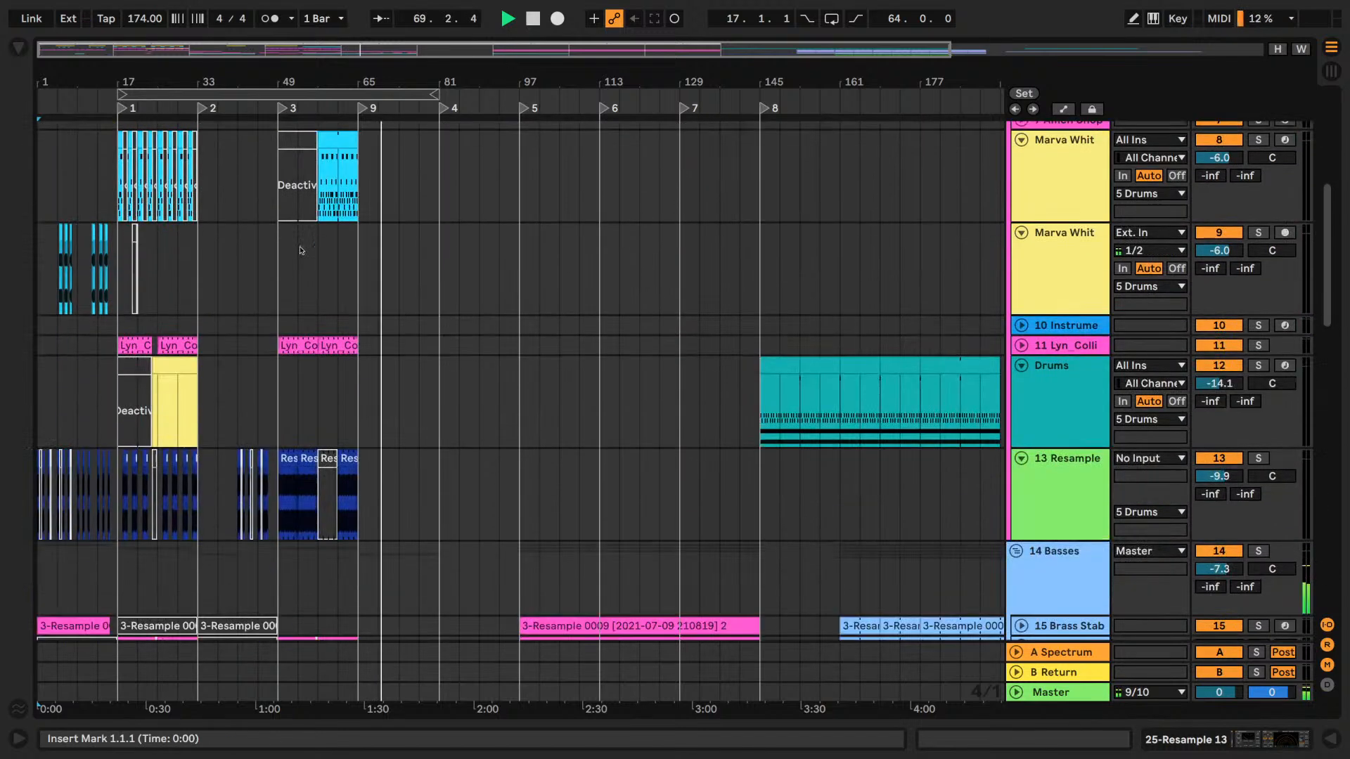
scroll(311, 243, "down", 6)
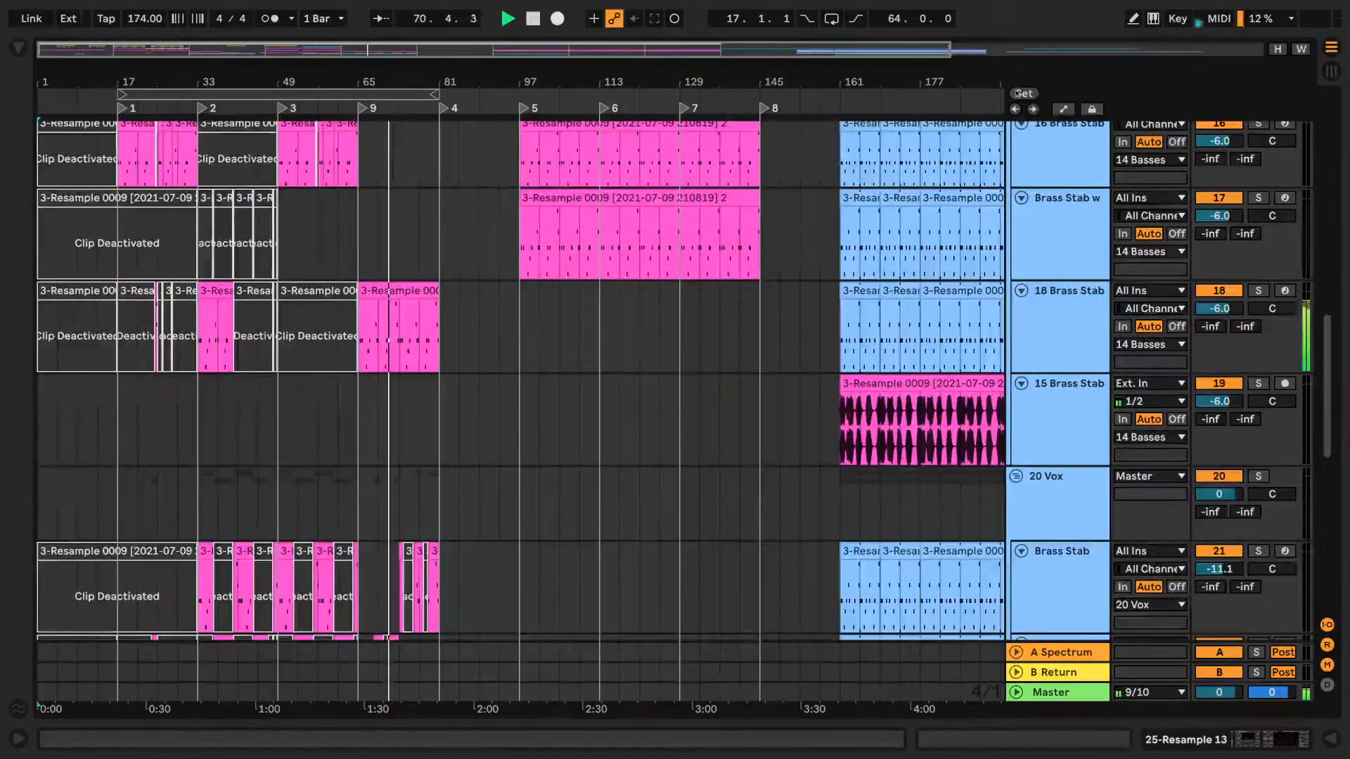
- Optimize the arrangement's height and width and look over all tracks down to Resample during playback
left_click(1277, 49)
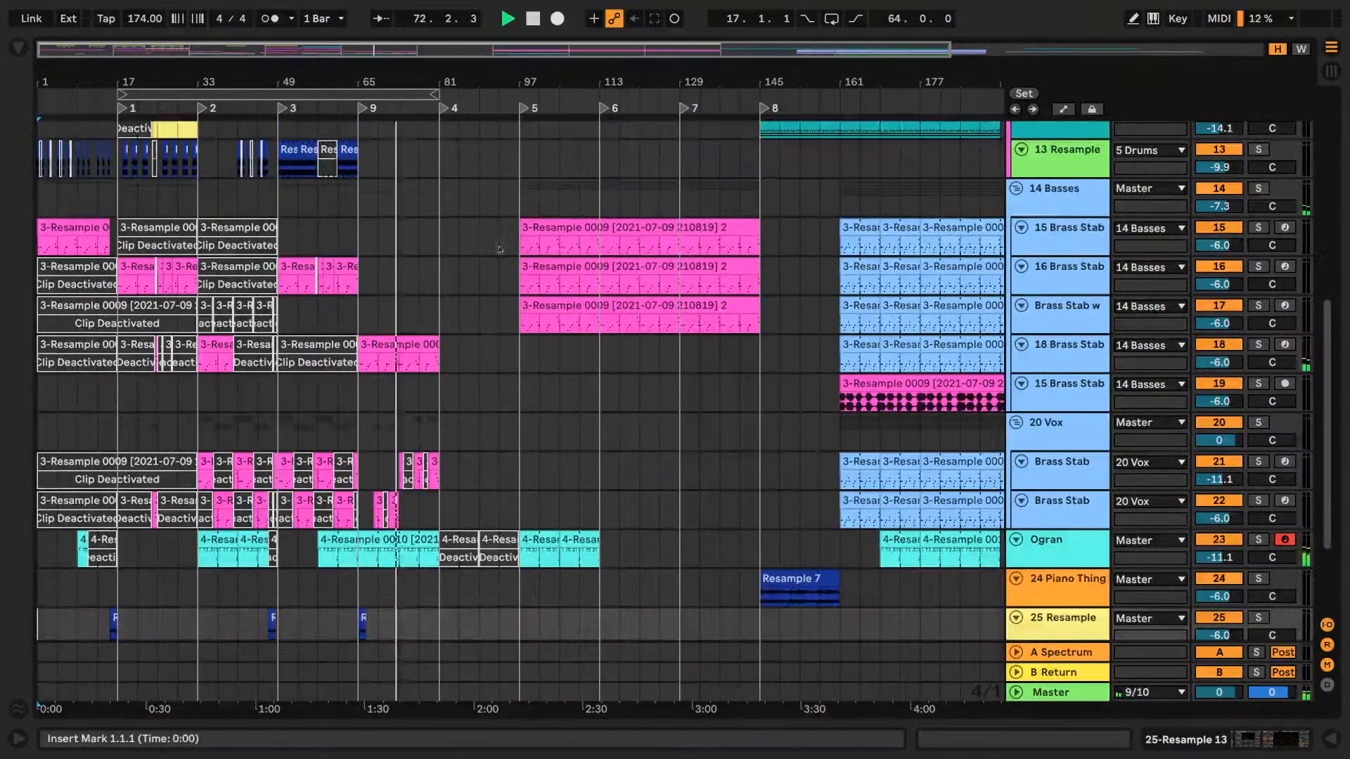
scroll(432, 251, "down", 4)
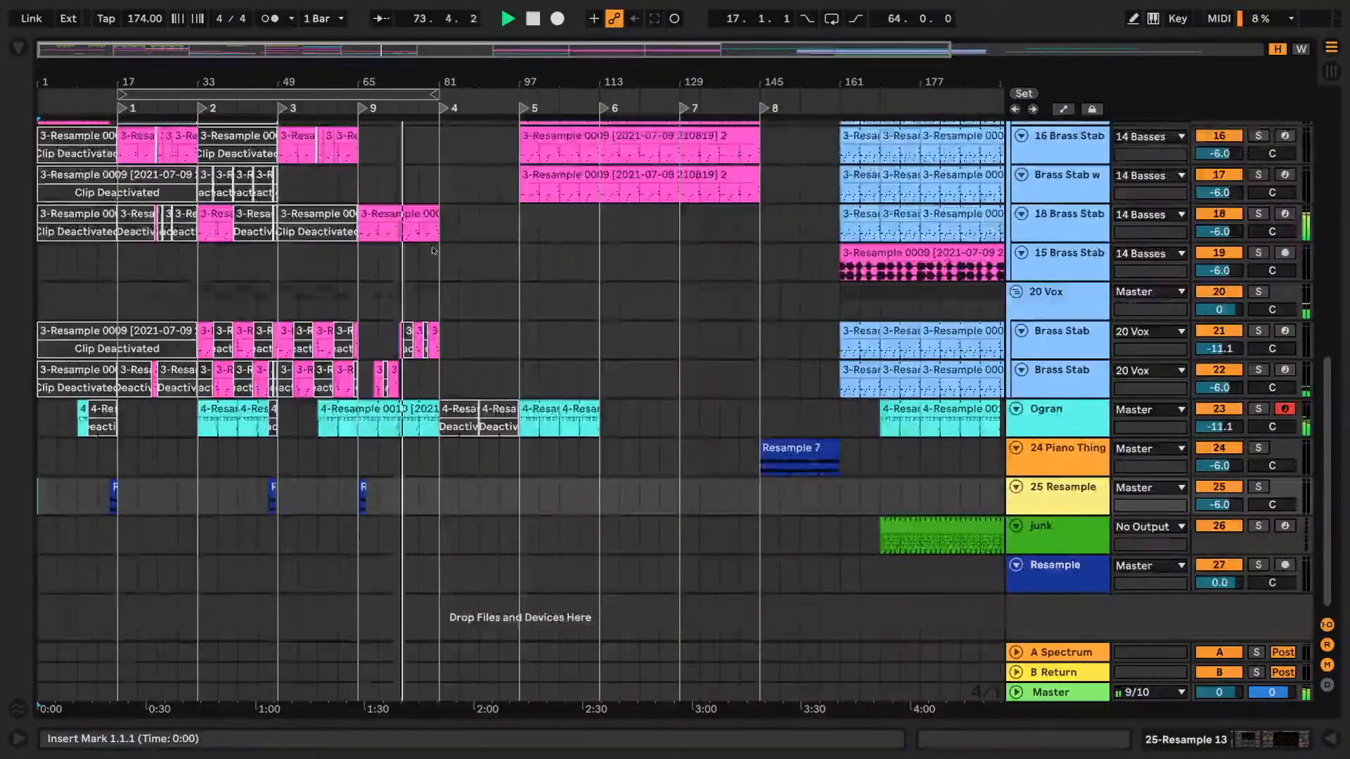
scroll(478, 209, "up", 10)
key("w")
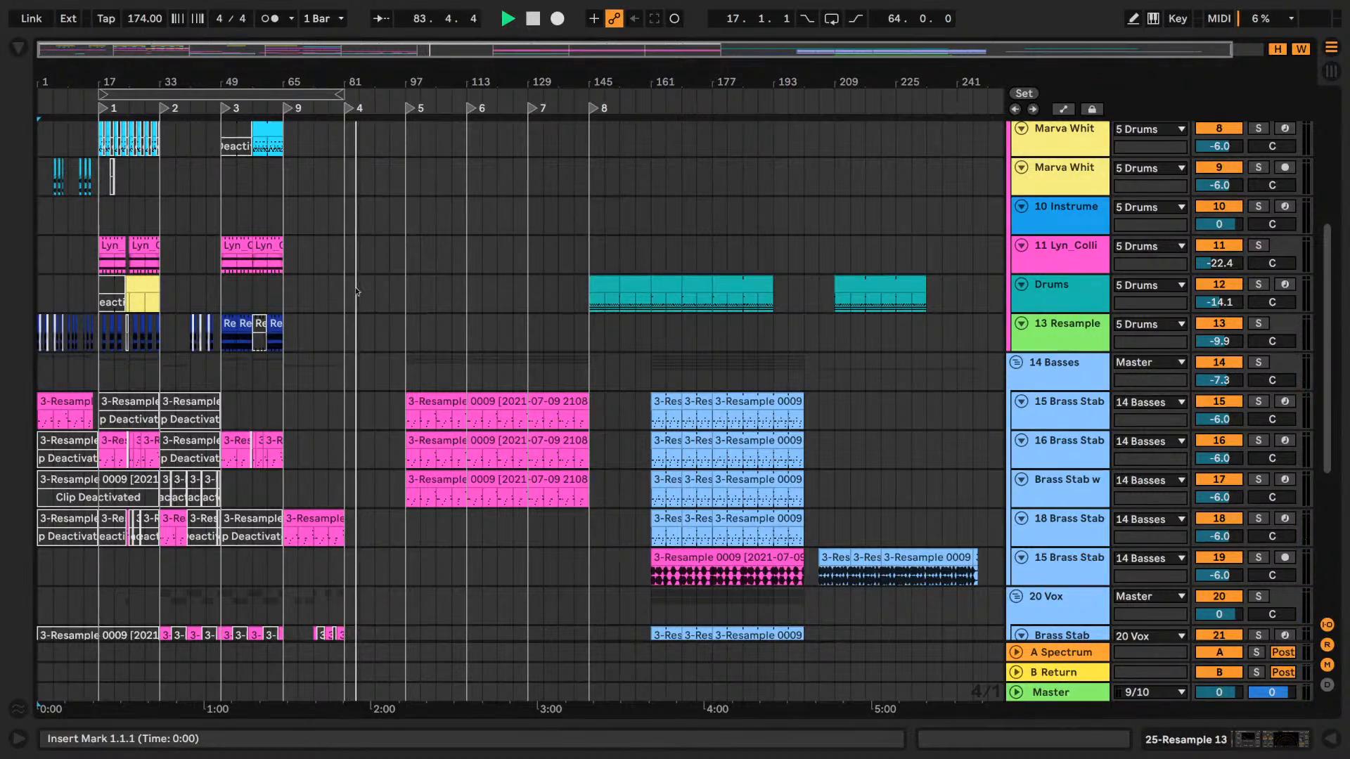
scroll(357, 284, "down", 6)
scroll(359, 290, "down", 1)
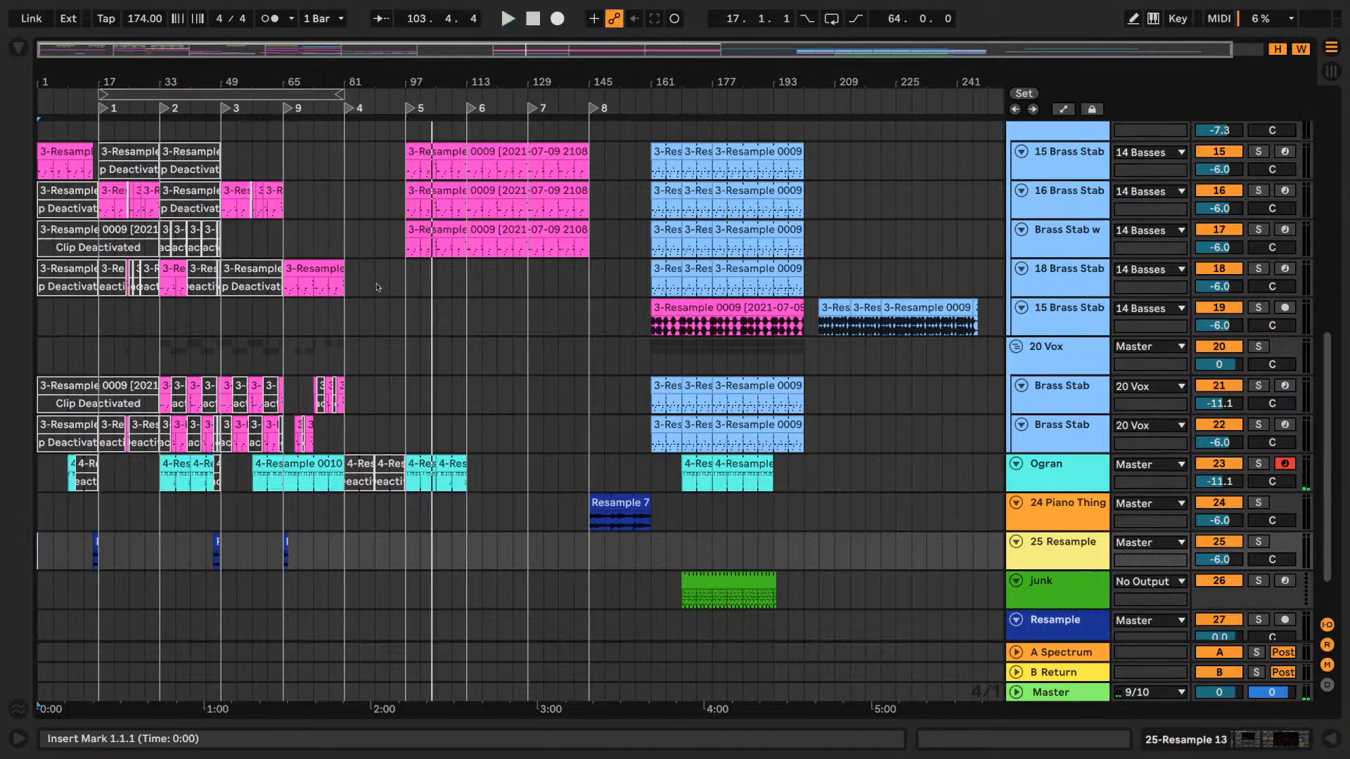
- Reset the transport to bar 1 and replay the arrangement with the opening sections through locator 5 enlarged
left_click_drag(292, 92, 327, 78)
left_click(533, 19)
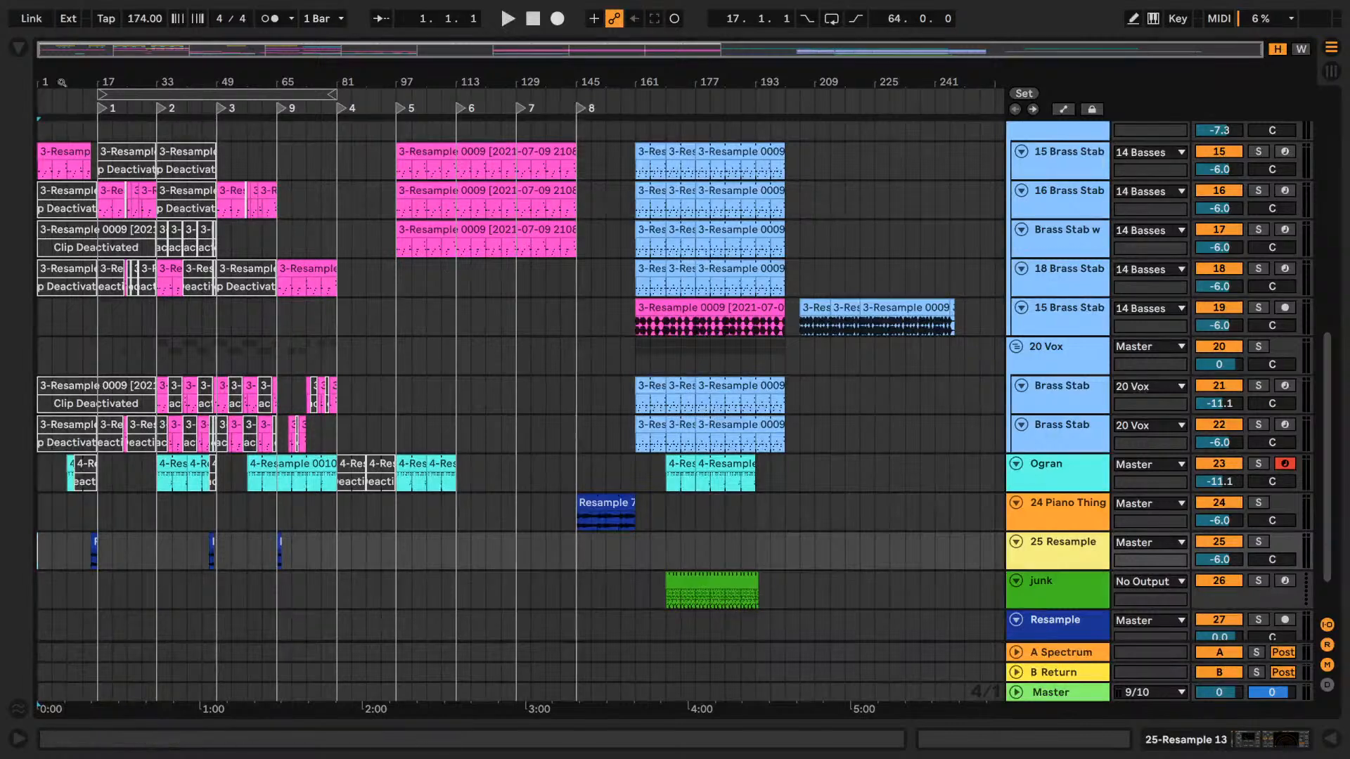
left_click_drag(45, 80, 48, 80)
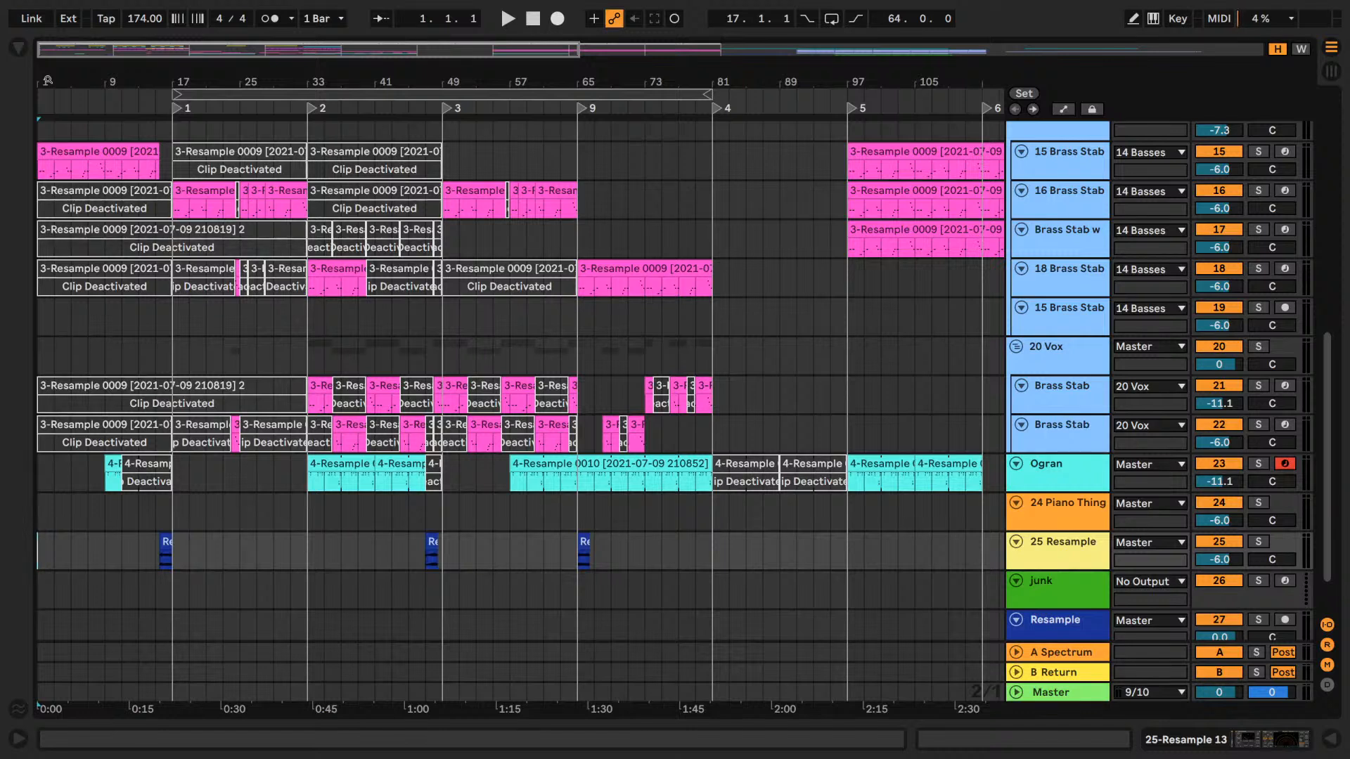
key("space")
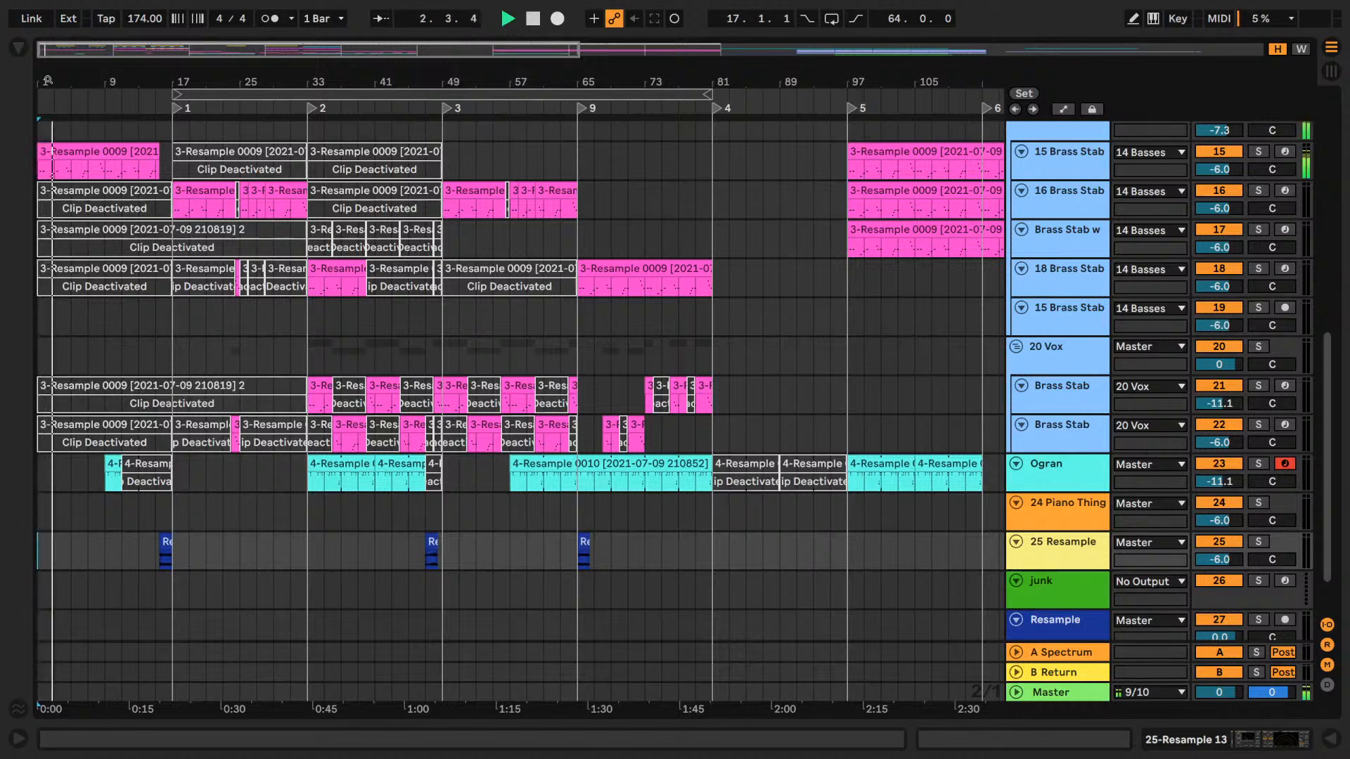
- Restart playback from the beginning and solo the 5 Drums group
key("space")
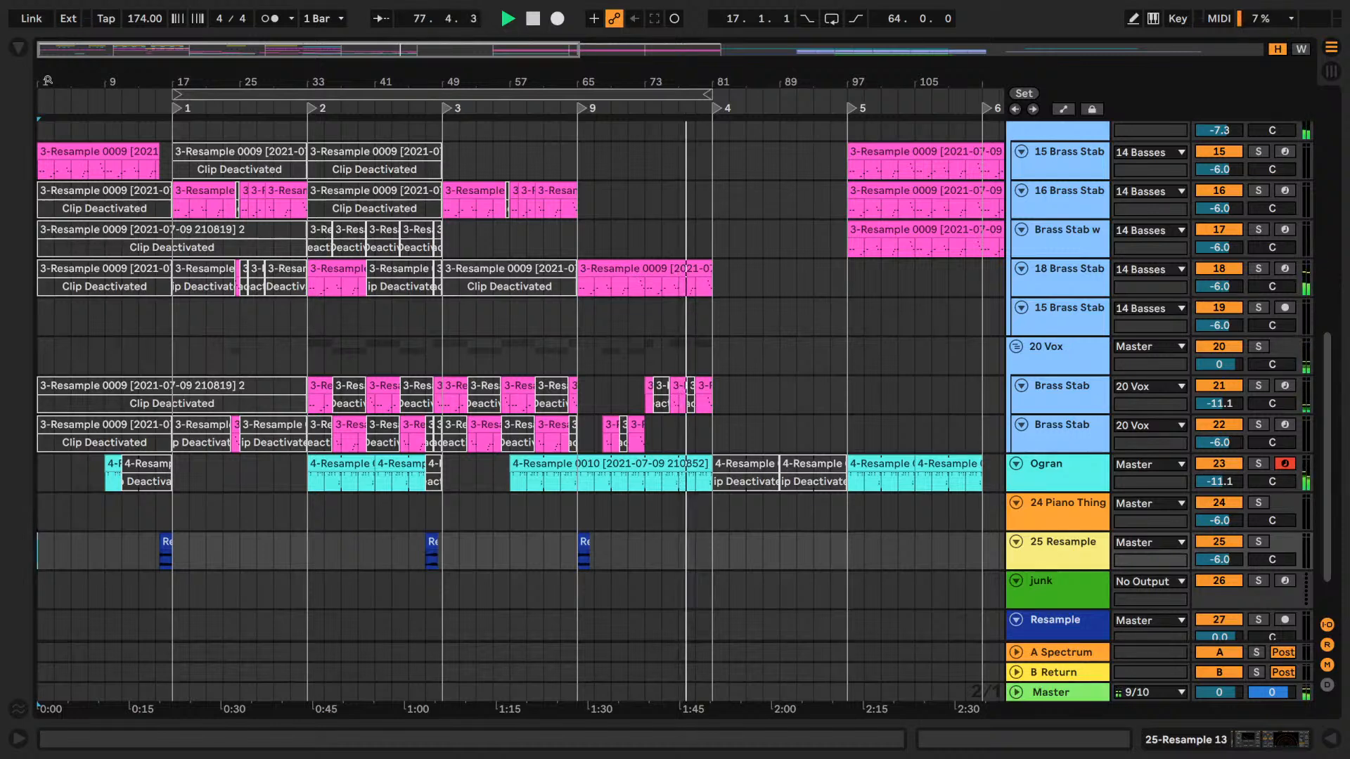
key("Home")
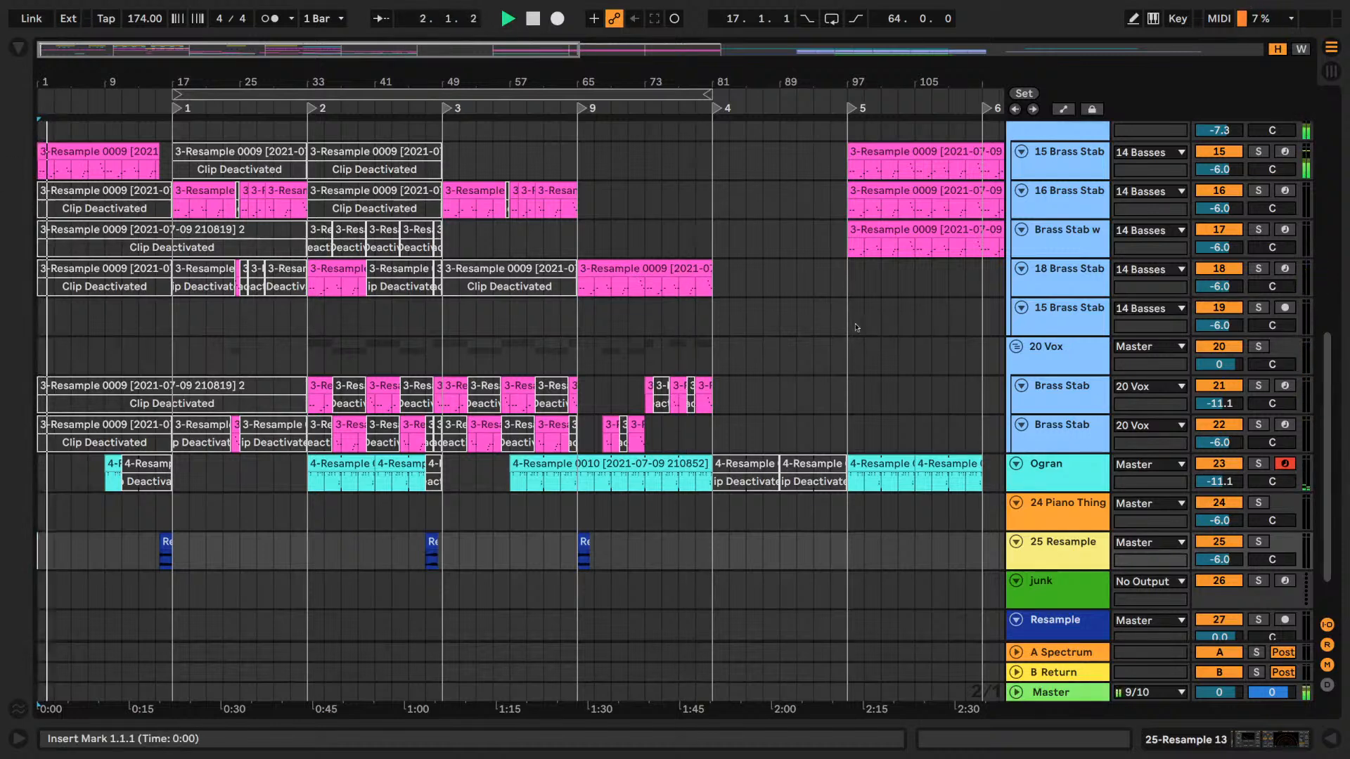
scroll(1004, 358, "down", 3)
scroll(1082, 377, "up", 10)
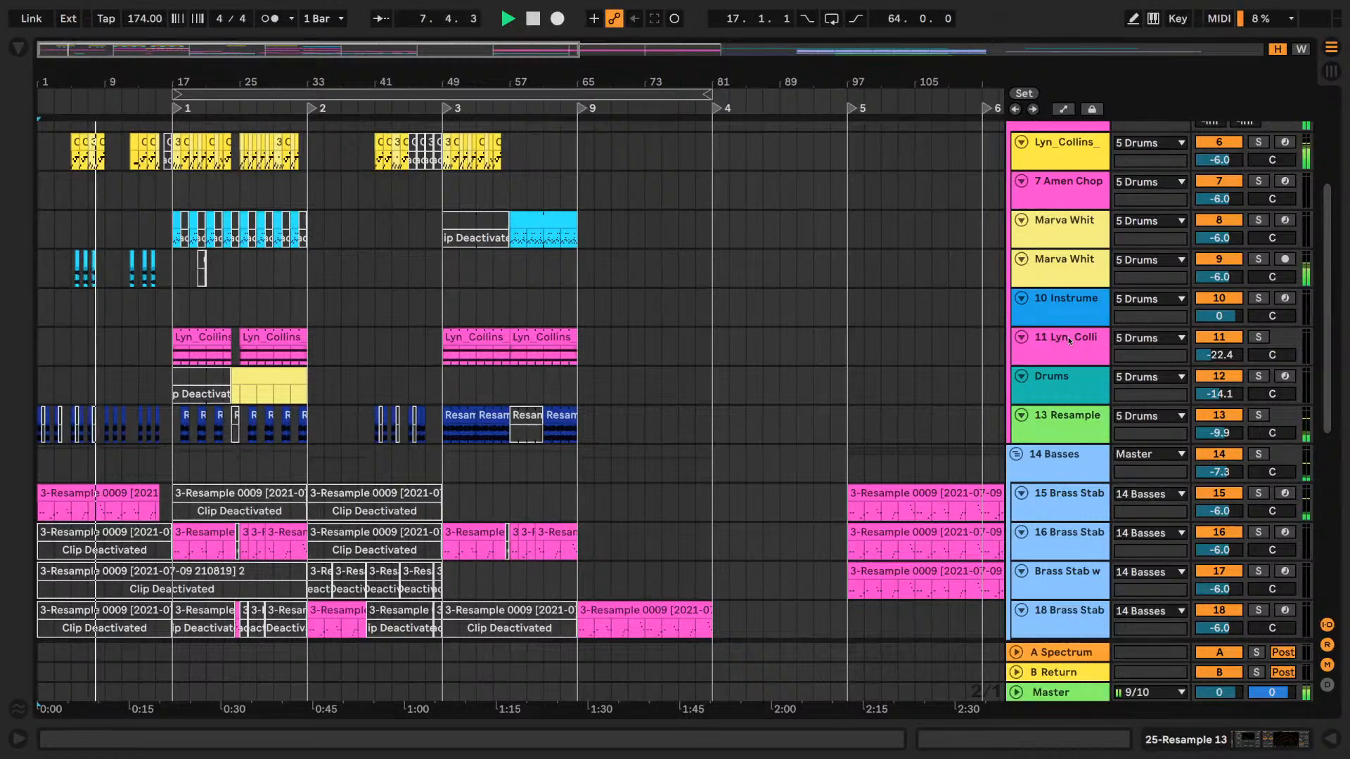
scroll(1069, 340, "up", 4)
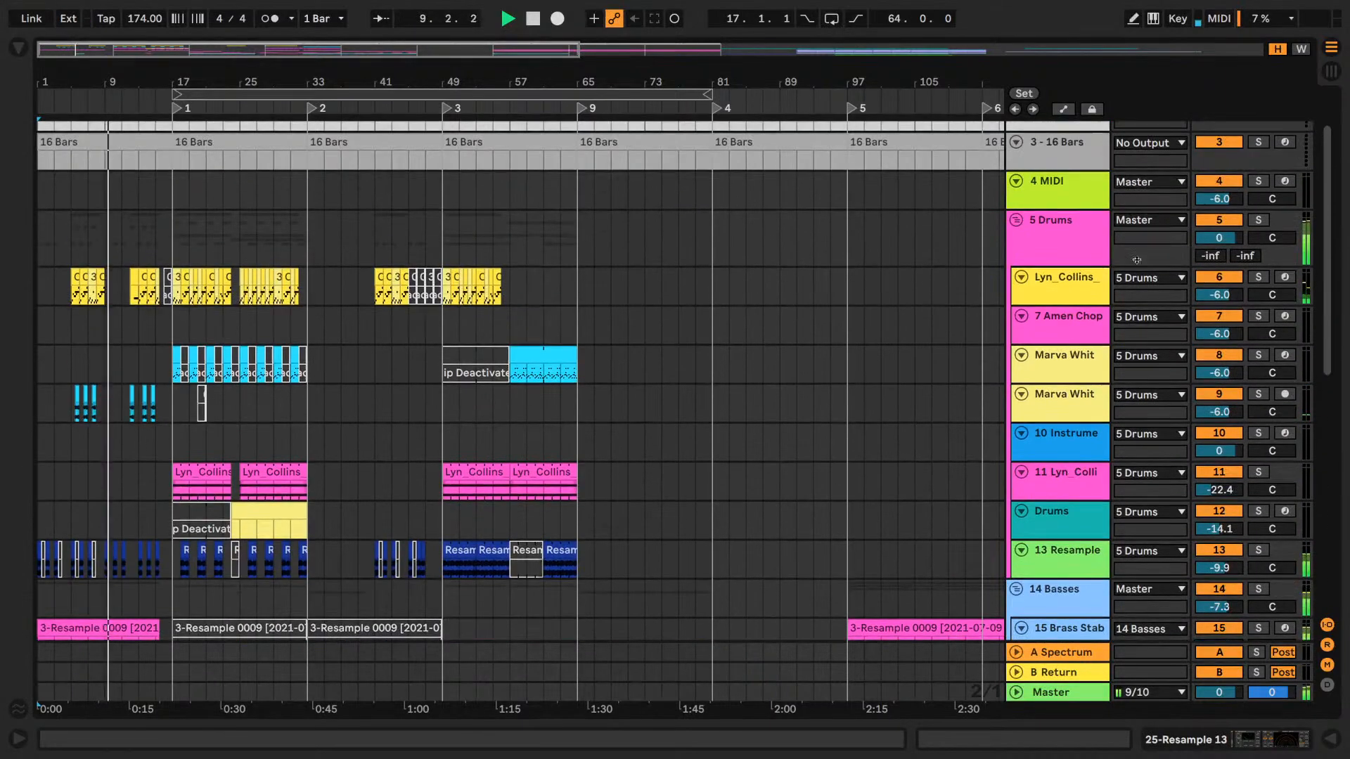
left_click(1258, 220)
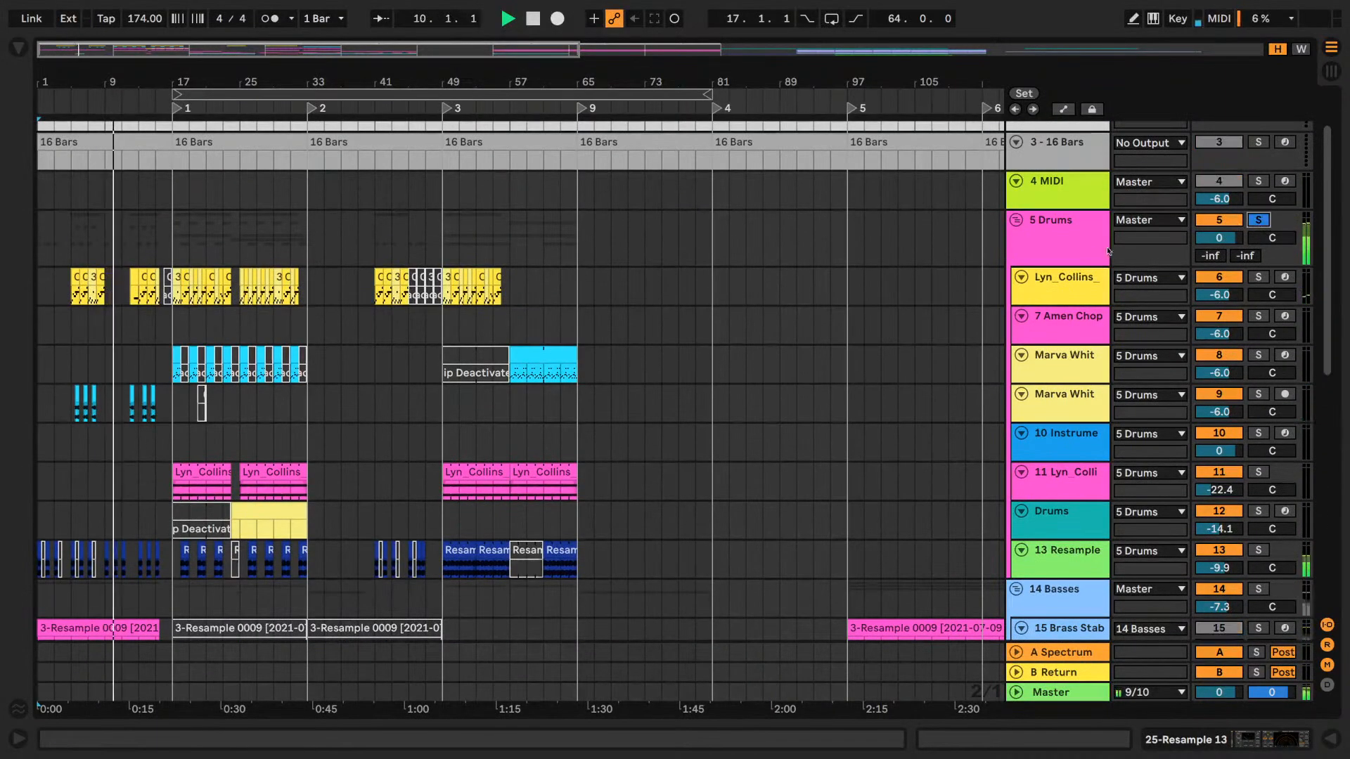
- Audition the soloed 5 Drums group folded, from the start and from locator 1, and unfold it again
left_click(1017, 221)
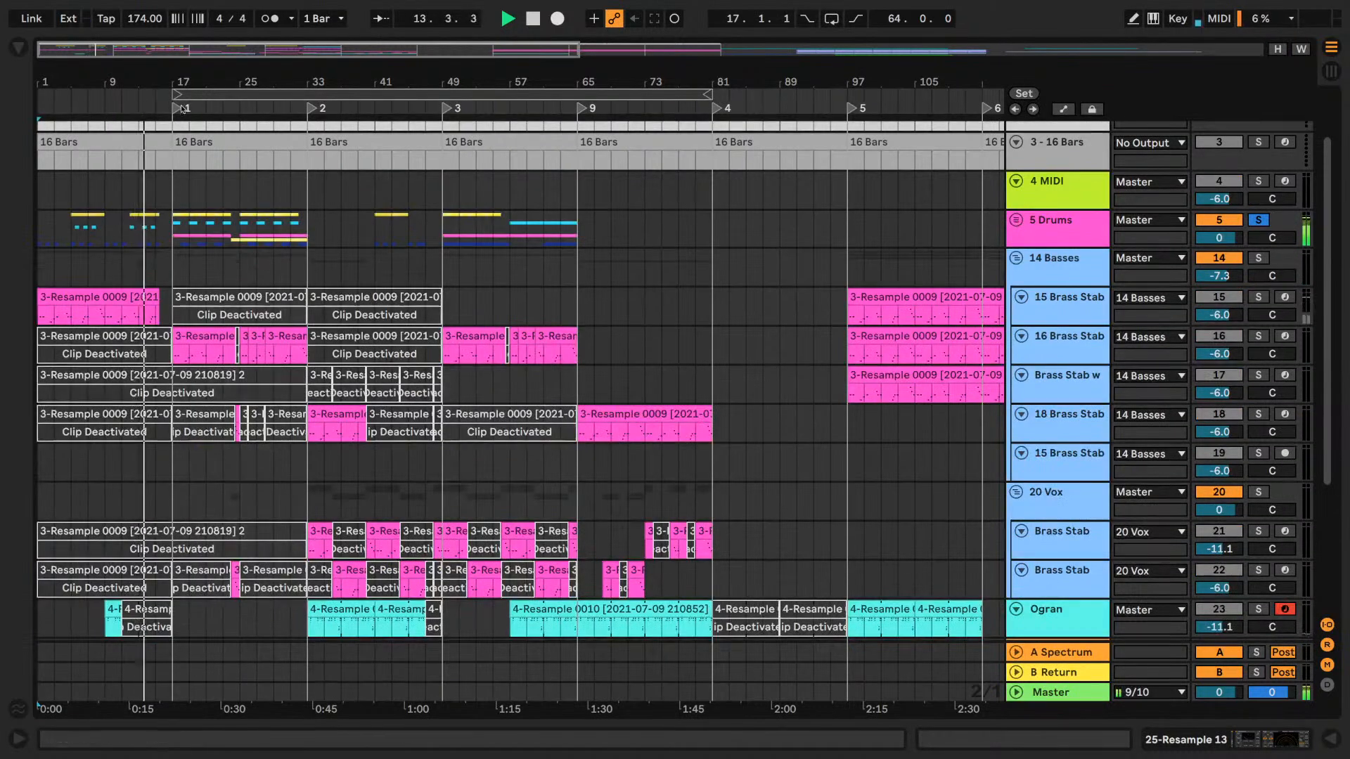
left_click_drag(58, 70, 37, 75)
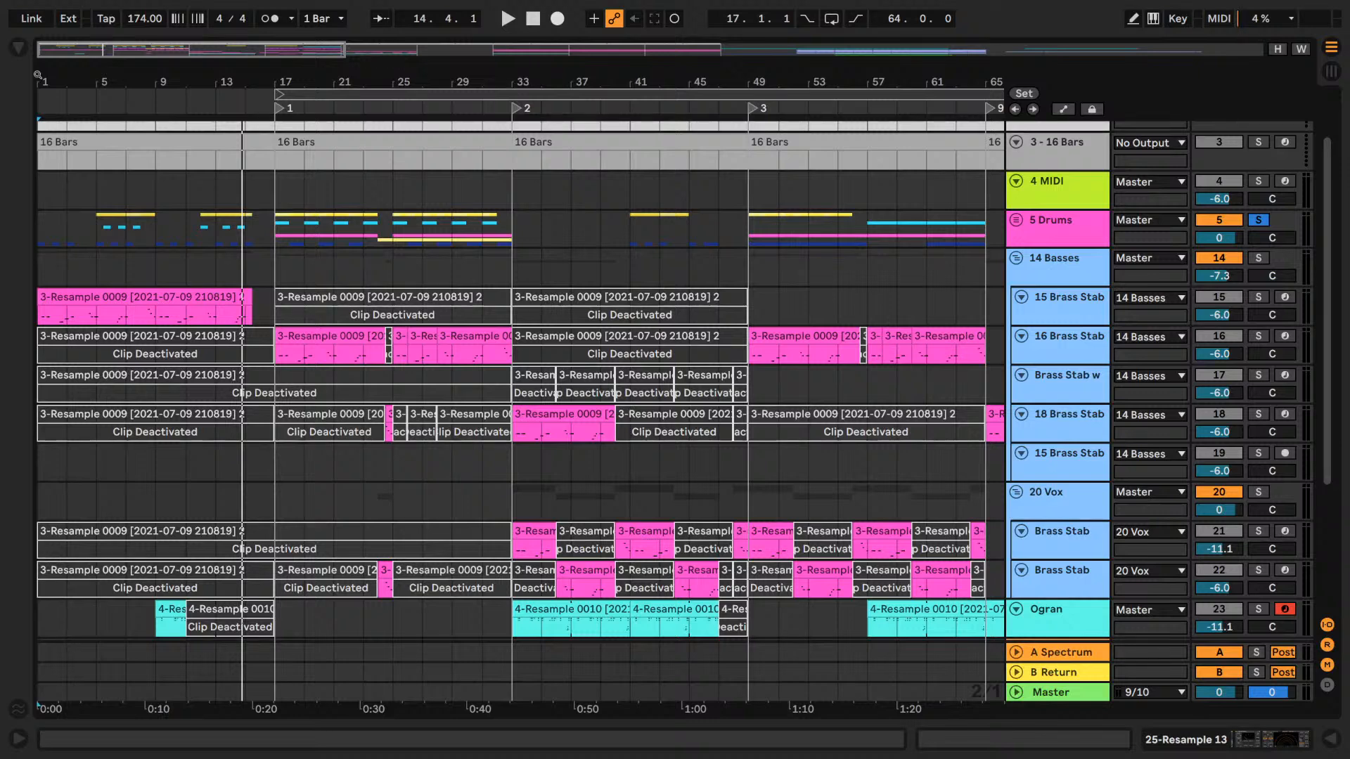
key("space")
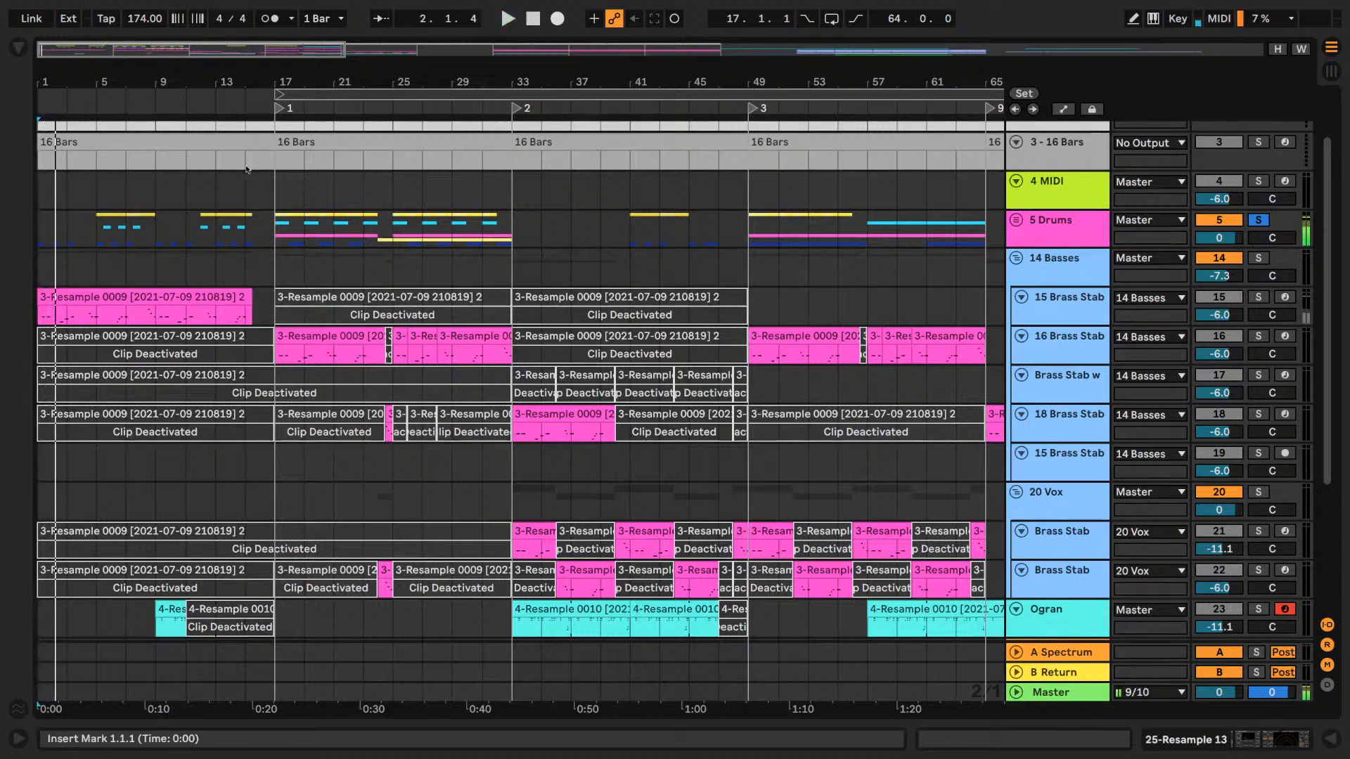
key("space")
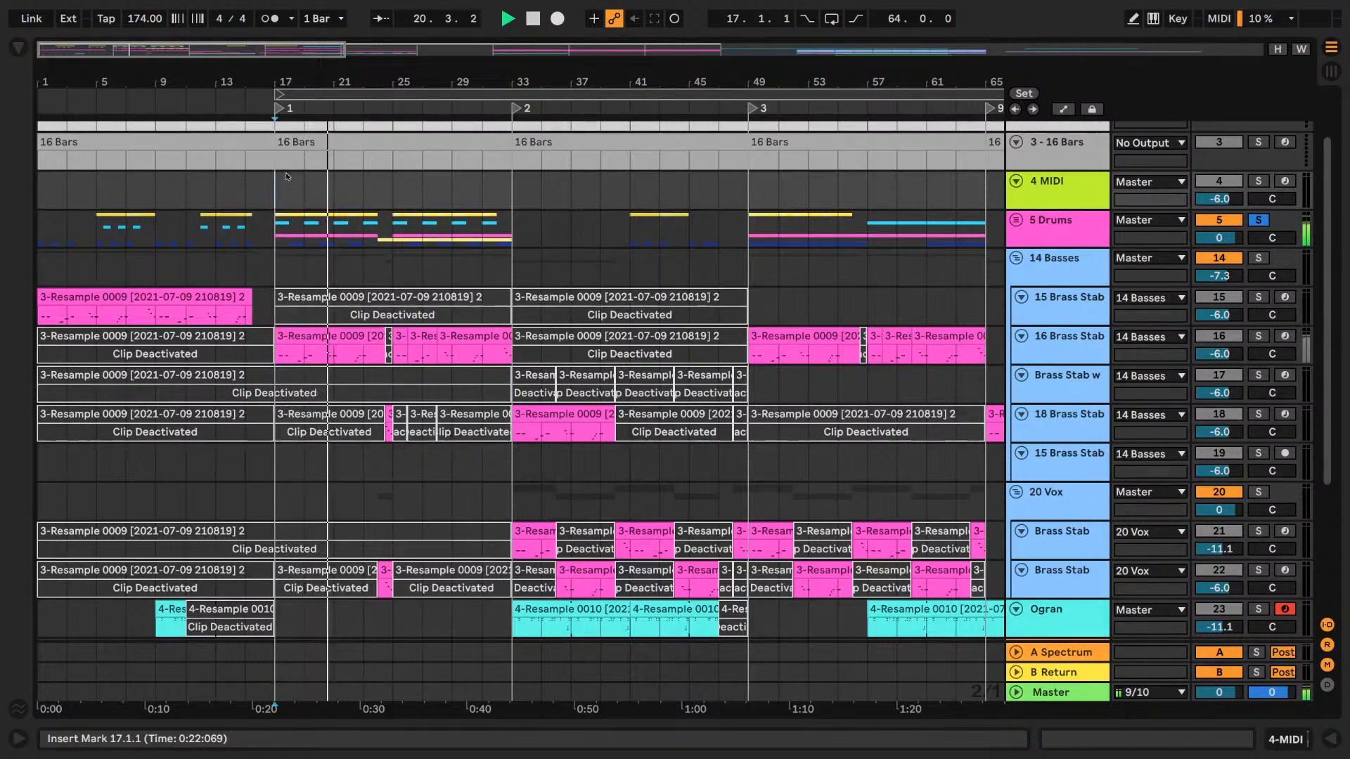
left_click(1016, 220)
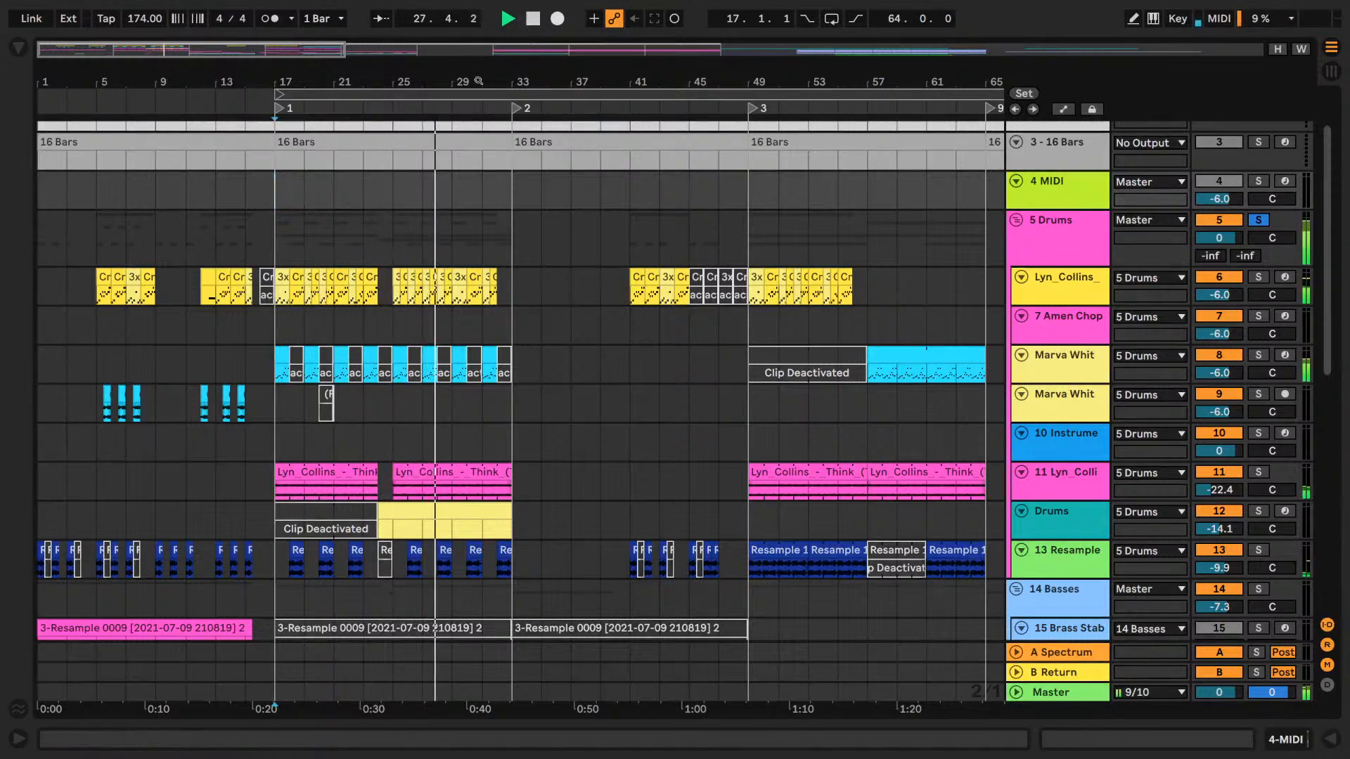
- Unsolo the 5 Drums group and look over the whole arrangement from the bar guide tracks down to junk
left_click_drag(479, 80, 472, 30)
left_click_drag(196, 82, 190, 82)
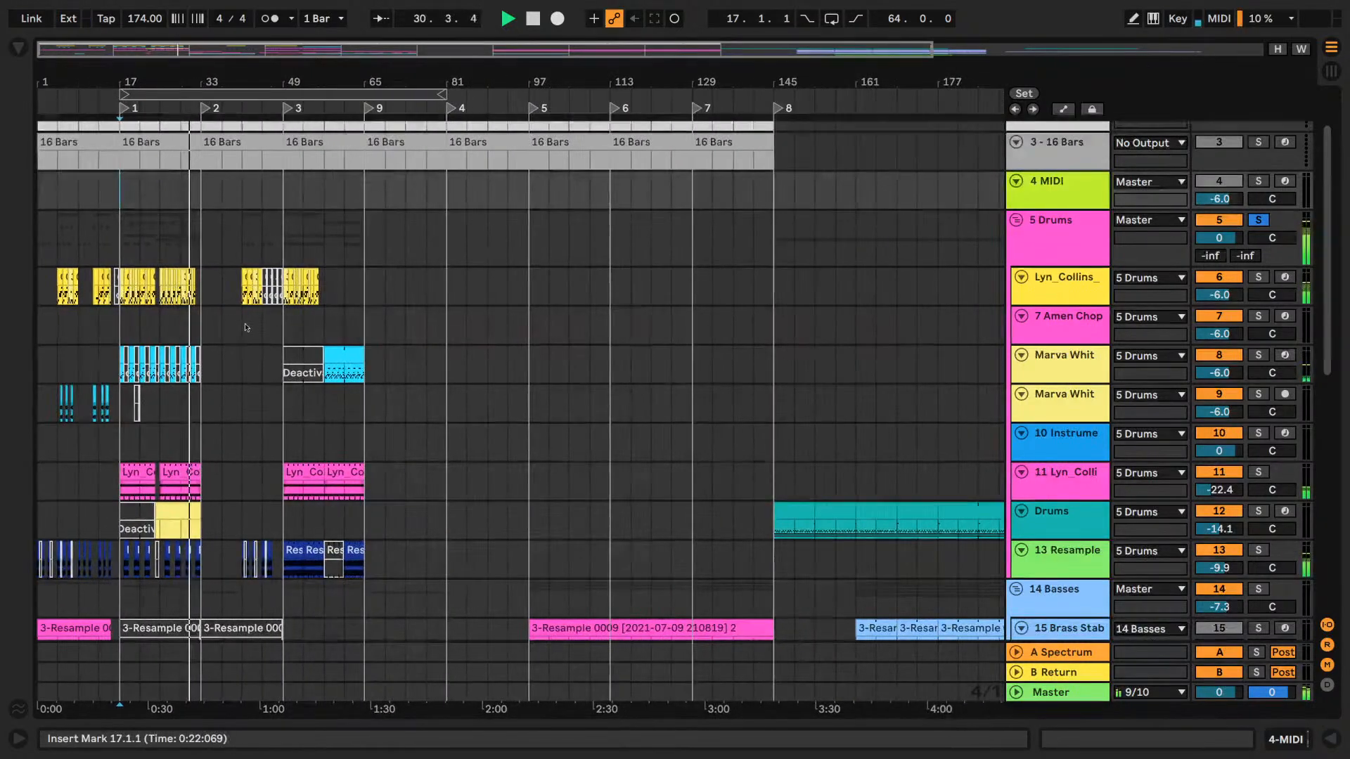
scroll(239, 329, "down", 7)
scroll(239, 329, "up", 9)
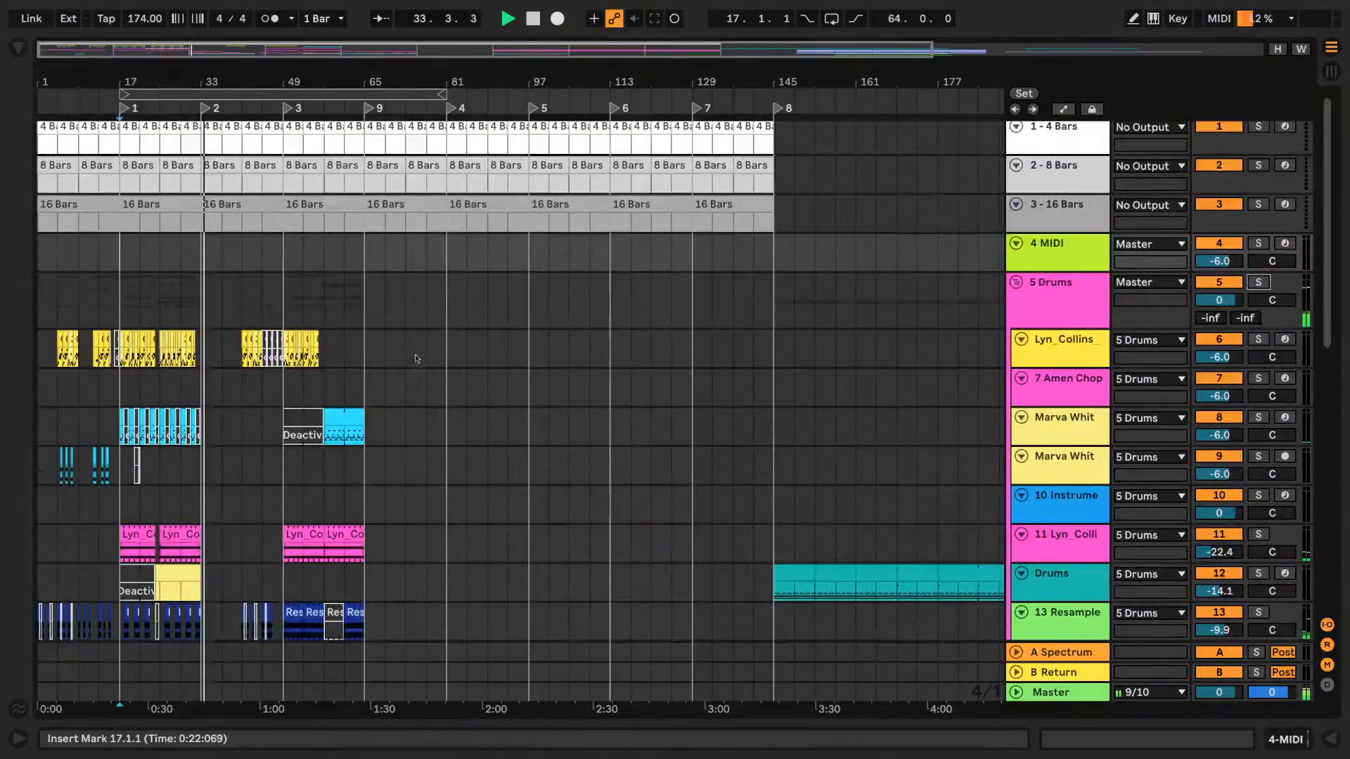
scroll(341, 307, "down", 3)
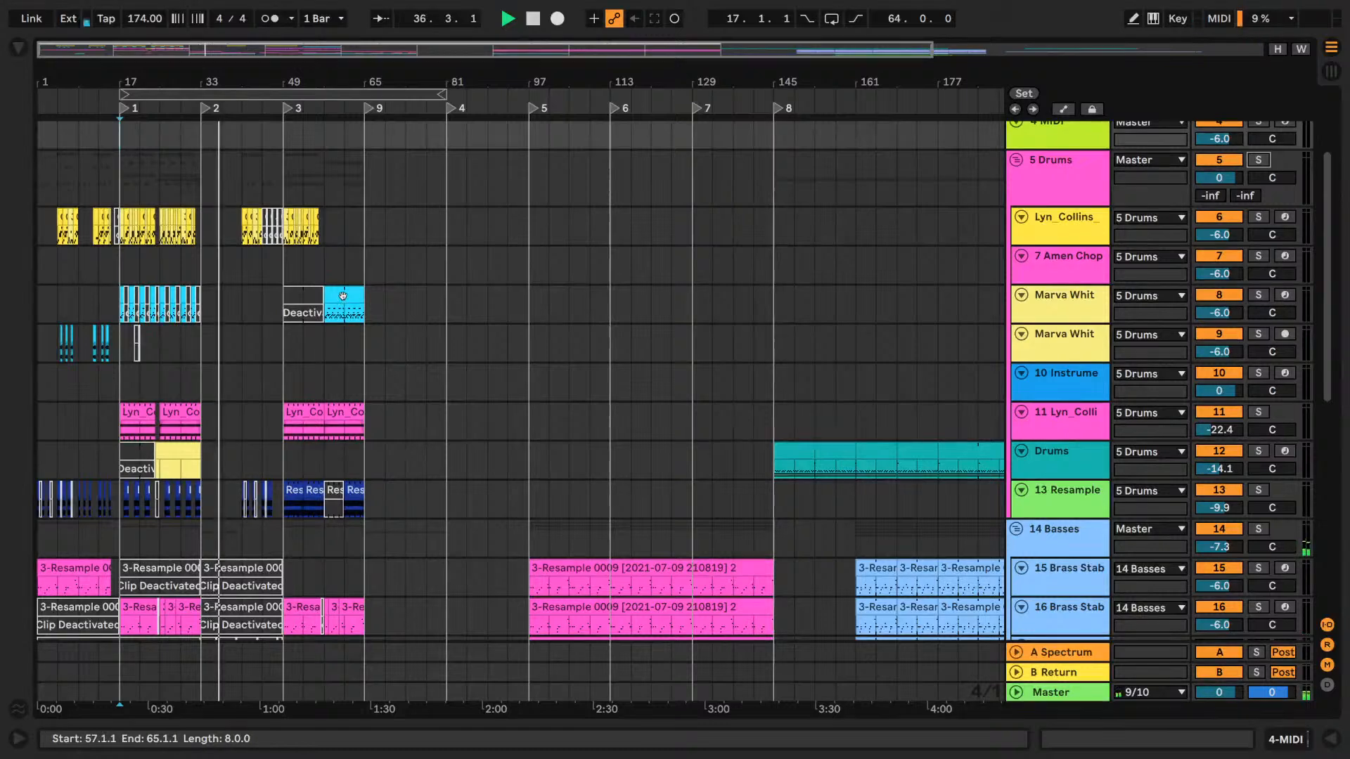
scroll(343, 295, "down", 6)
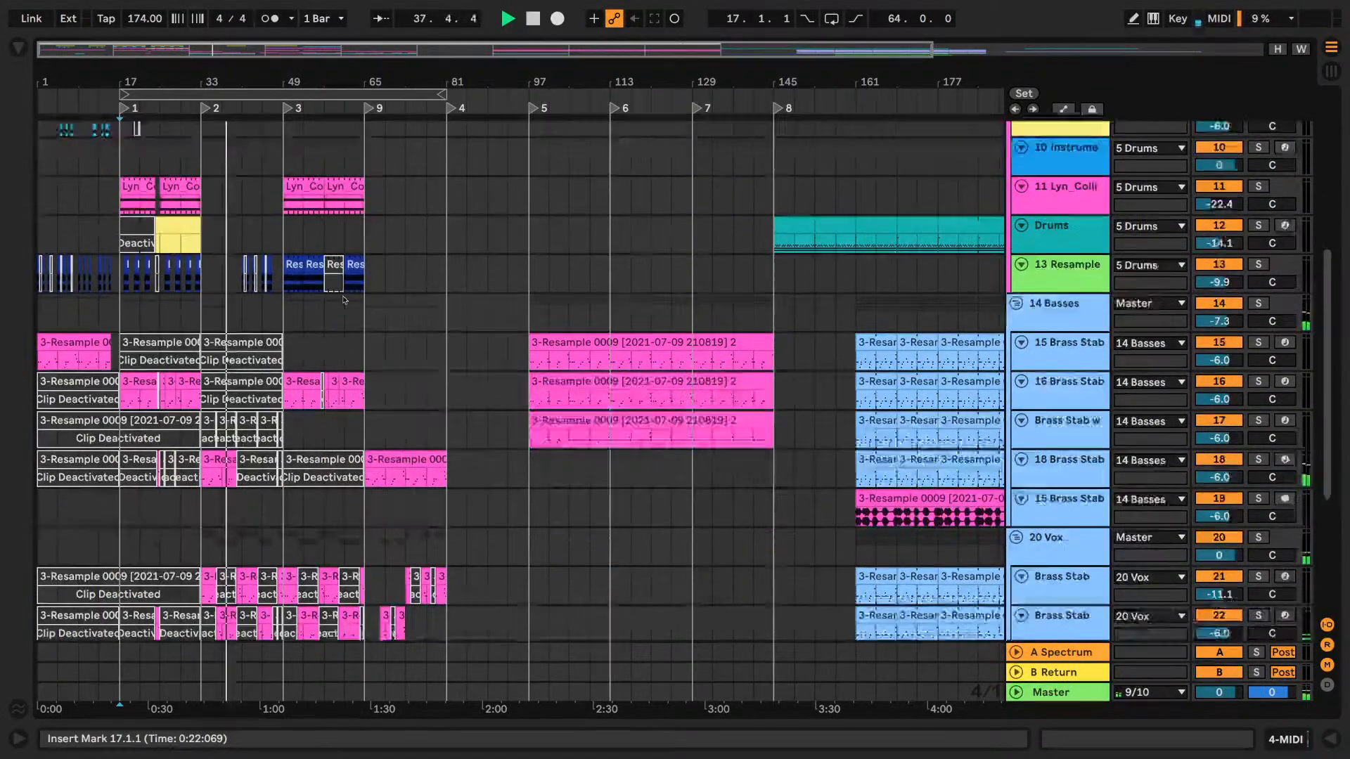
scroll(344, 300, "down", 4)
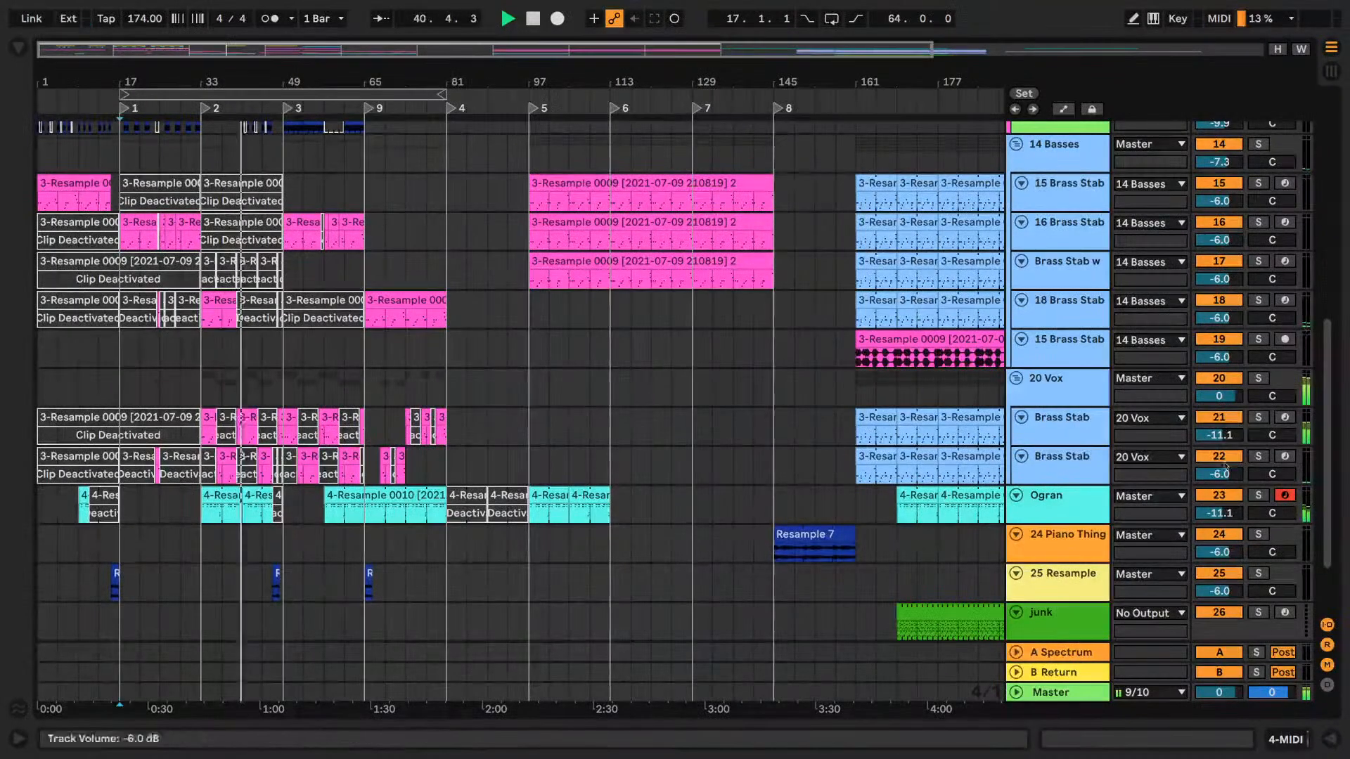
- Solo Brass Stab track 21 in the 20 Vox group, open its device chain, and inspect its clips around locators 3 and 9
left_click(1258, 418)
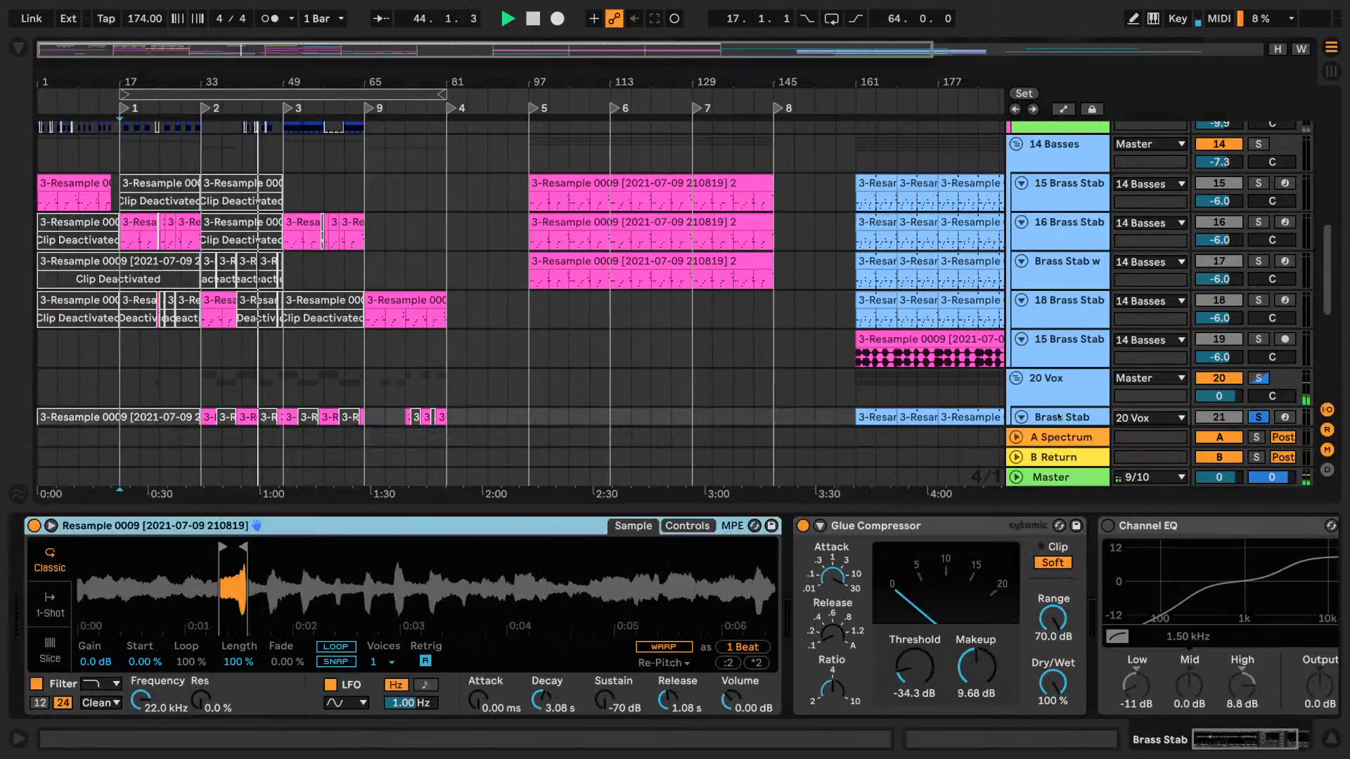
double_click(1055, 416)
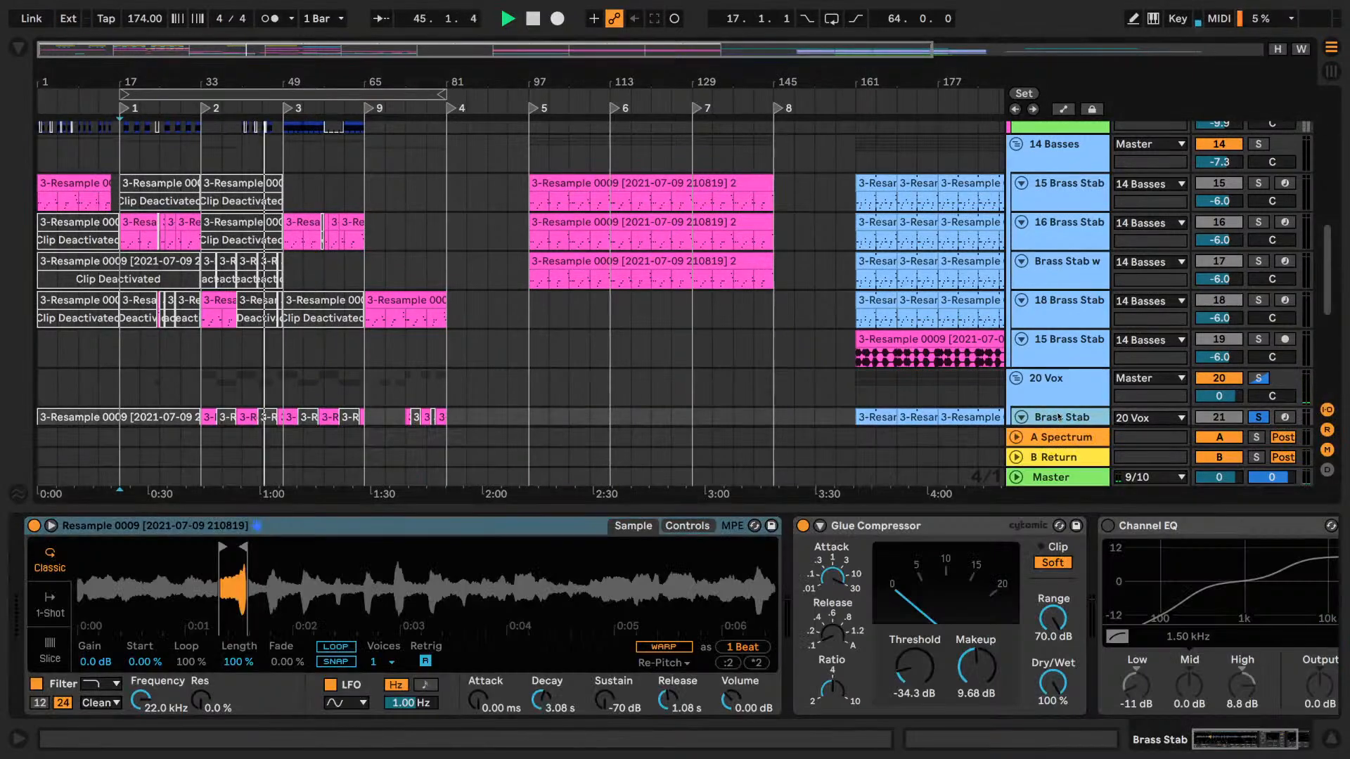
scroll(520, 302, "down", 3)
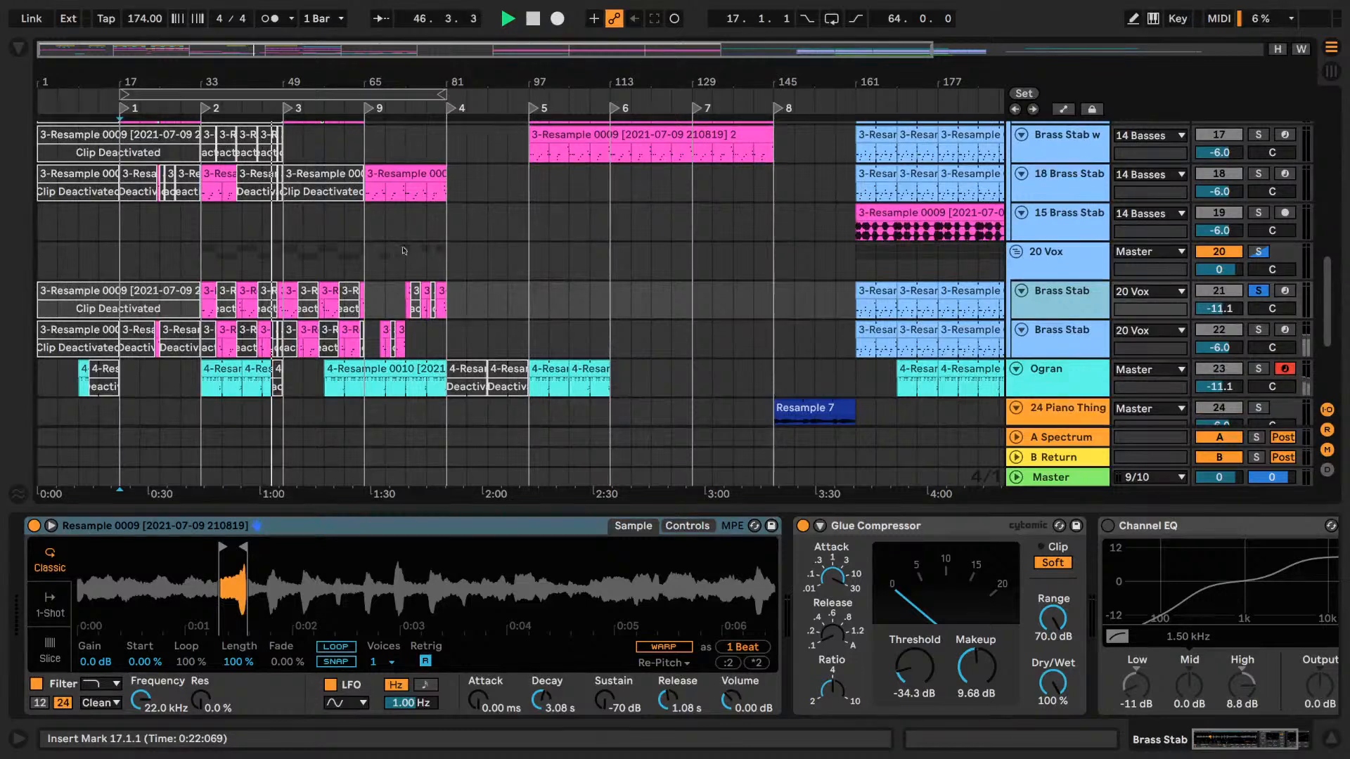
left_click_drag(266, 79, 266, 135)
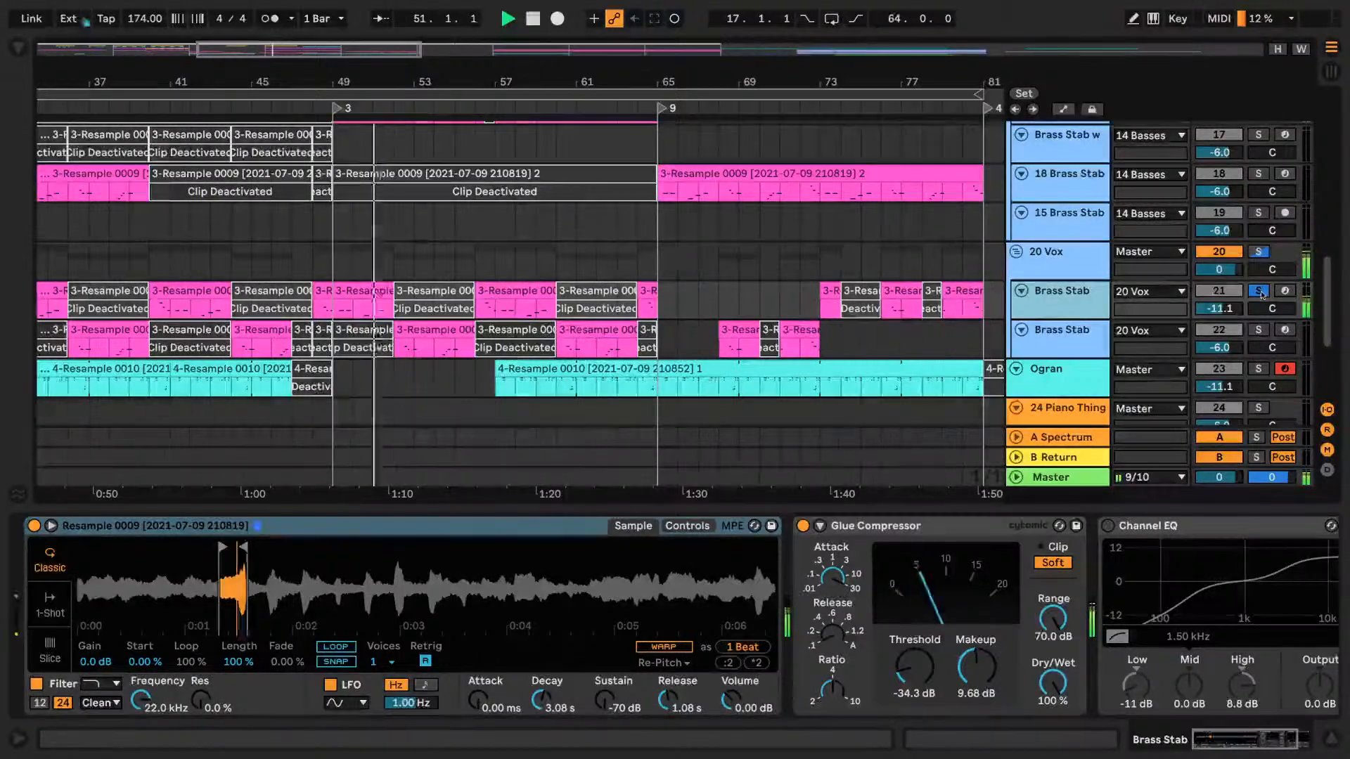
- Clear the solo on Brass Stab track 21 and the 20 Vox group and listen to the full mix
left_click(1258, 251)
left_click(1258, 251)
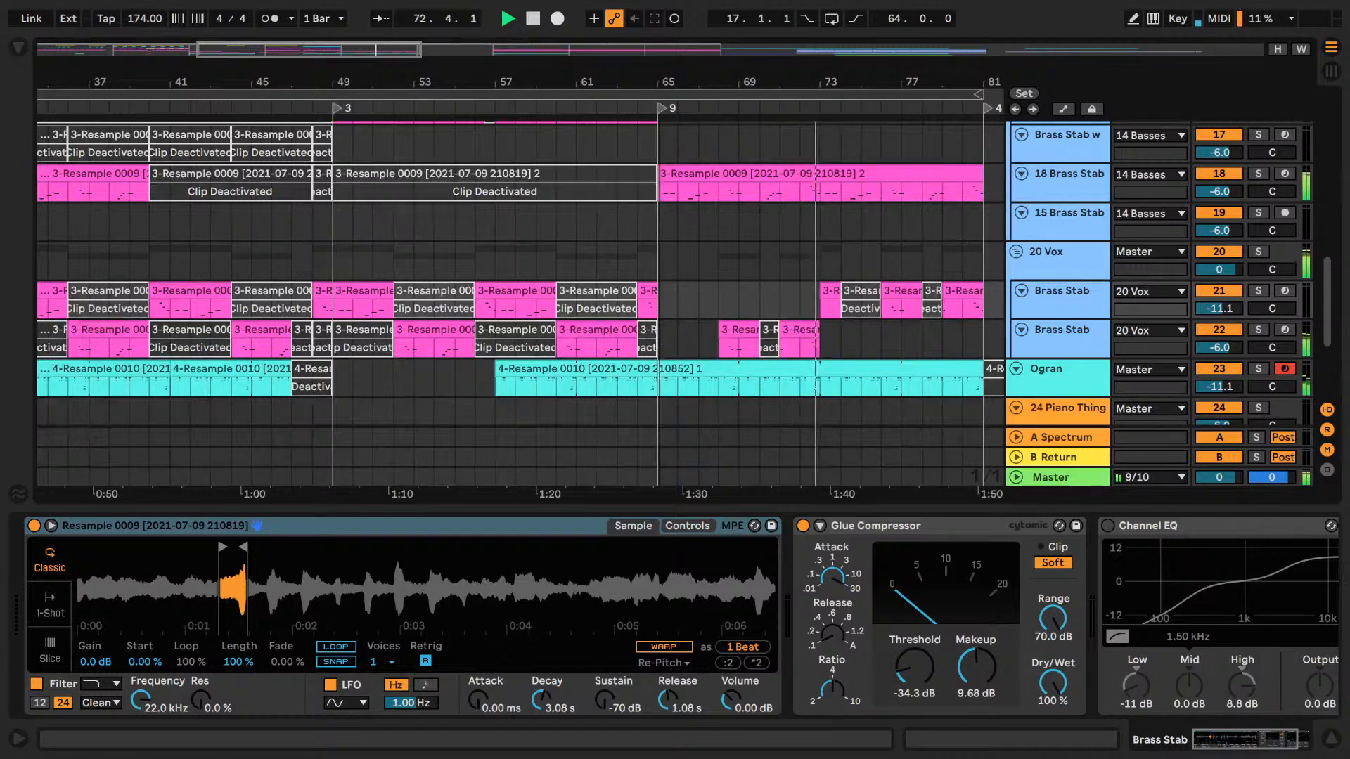
left_click_drag(648, 86, 647, 41)
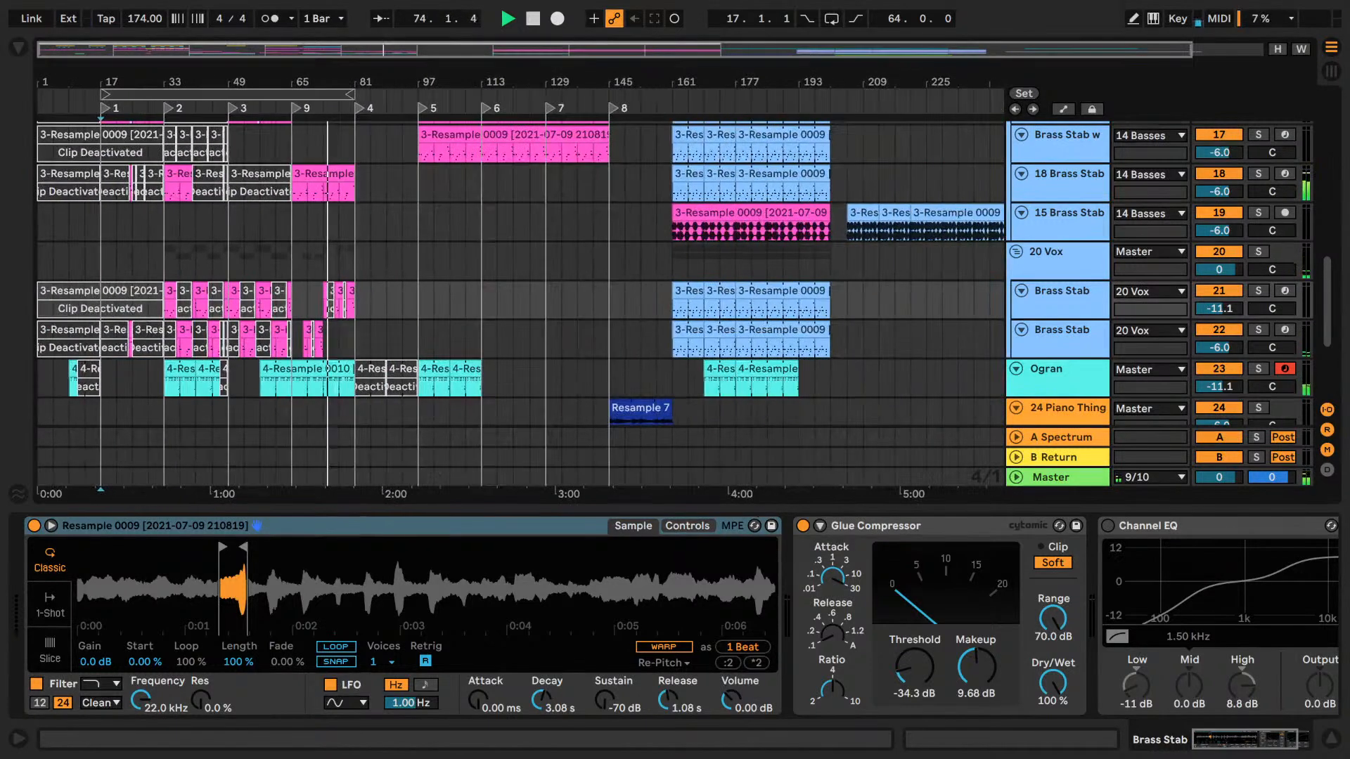
- Solo Ogran track 23, play it from bar 77 with its device chain open, and clear the solo
left_click_drag(106, 82, 104, 76)
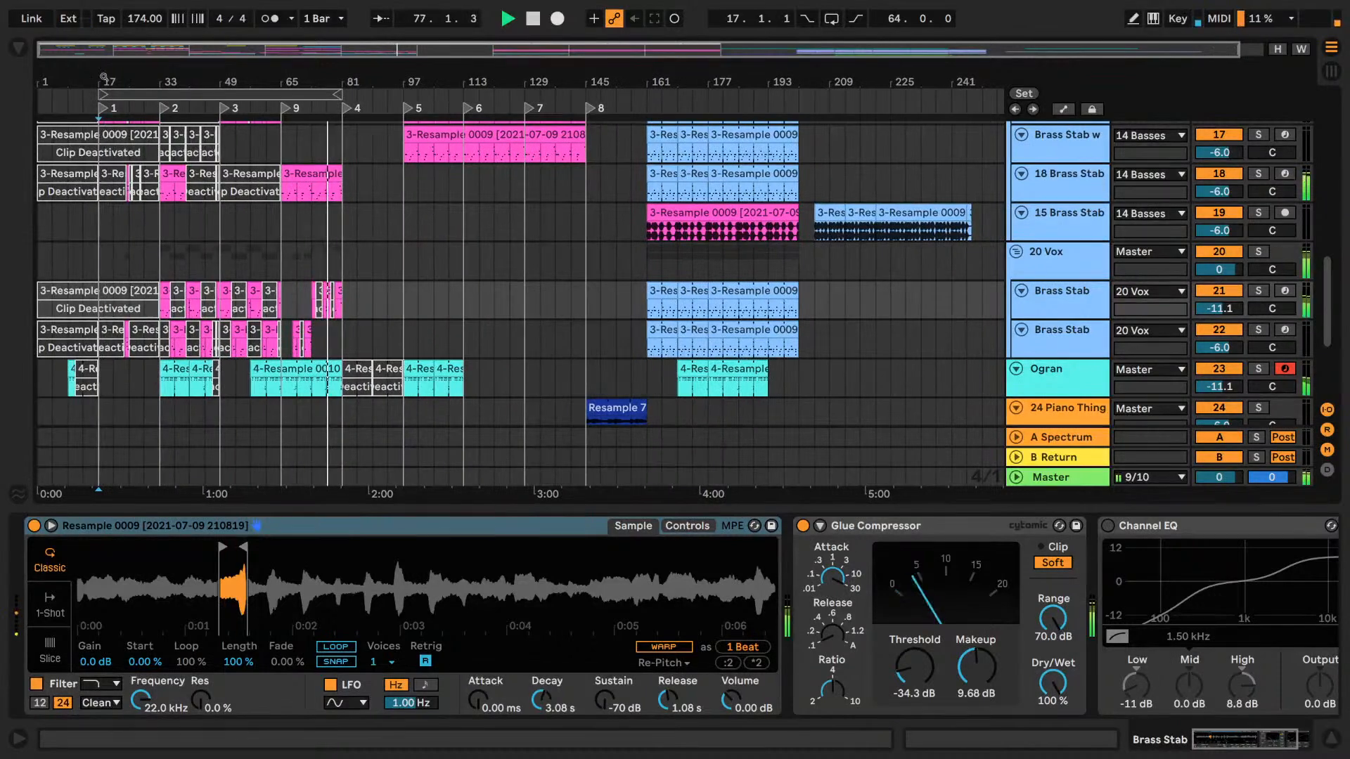
scroll(1153, 295, "down", 3)
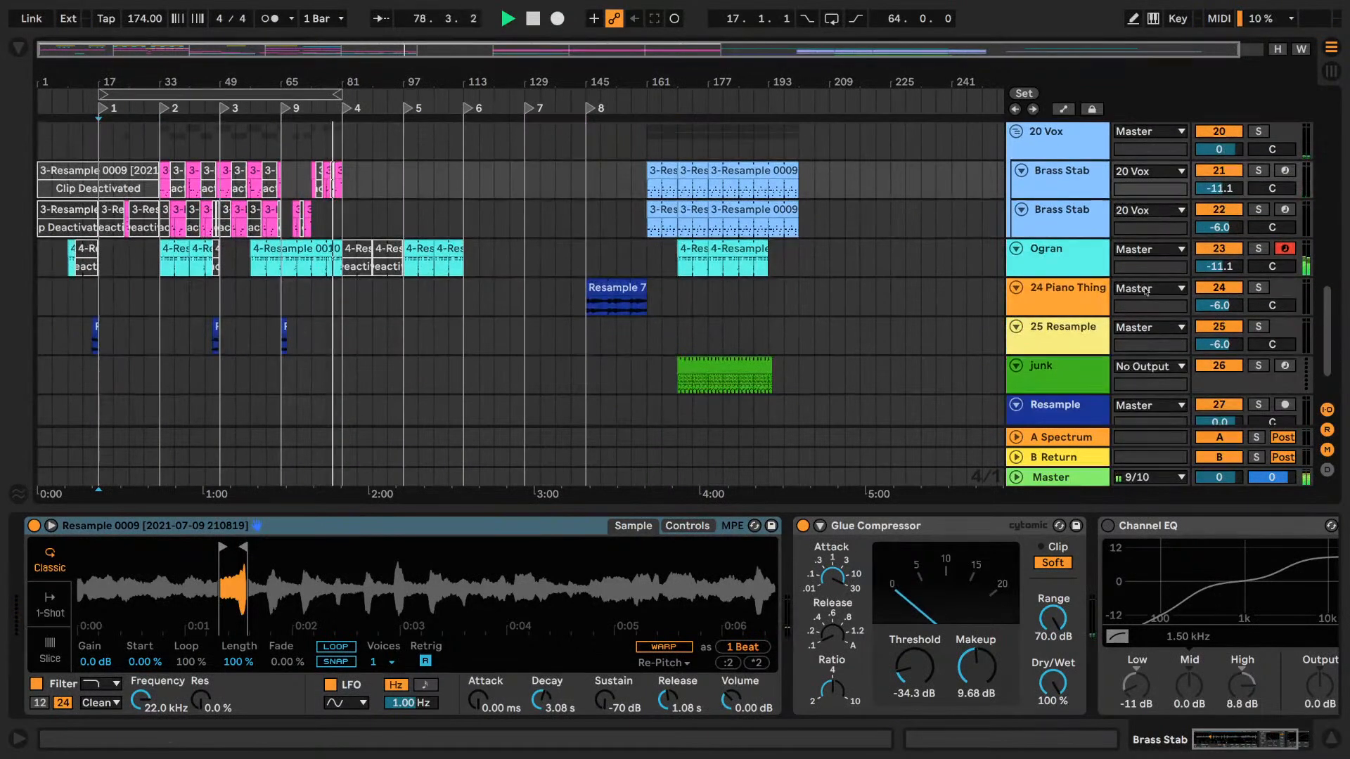
scroll(1296, 286, "up", 1)
left_click(1258, 271)
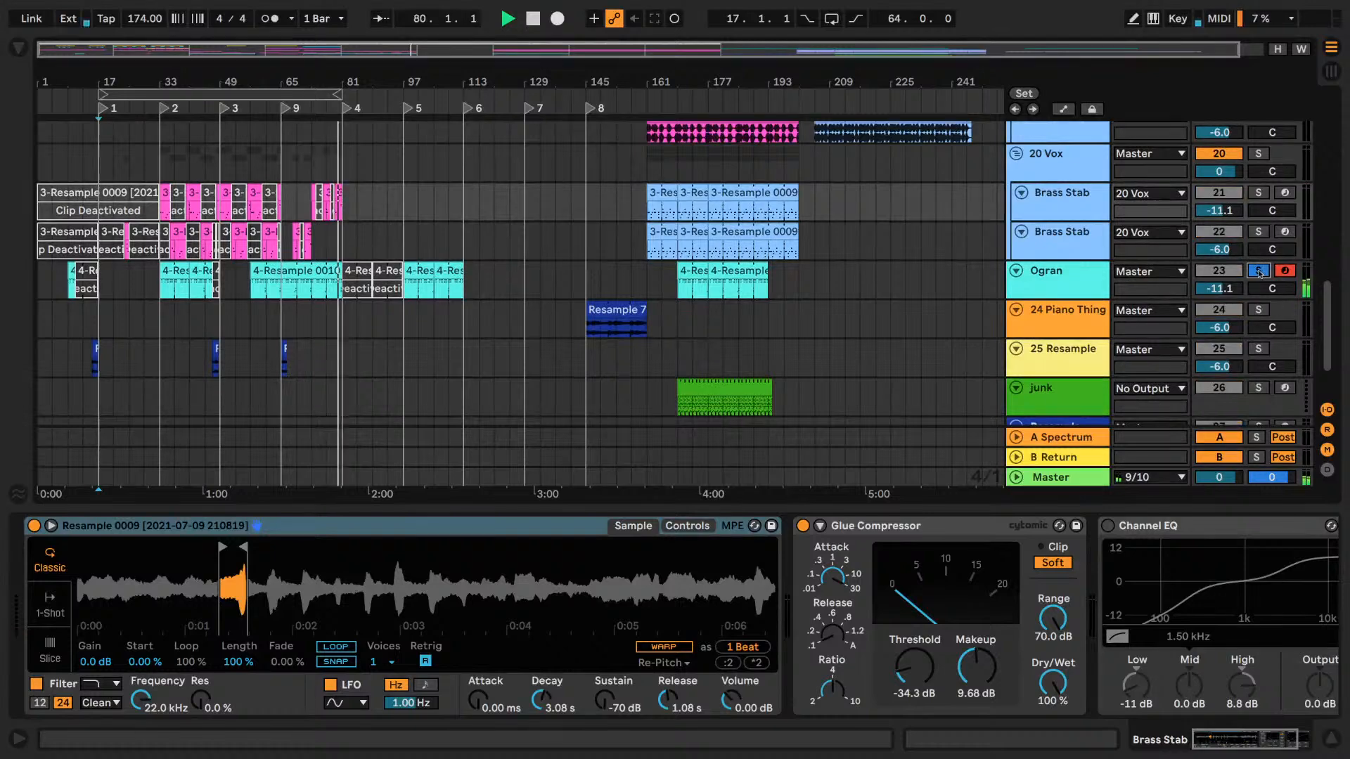
left_click(326, 294)
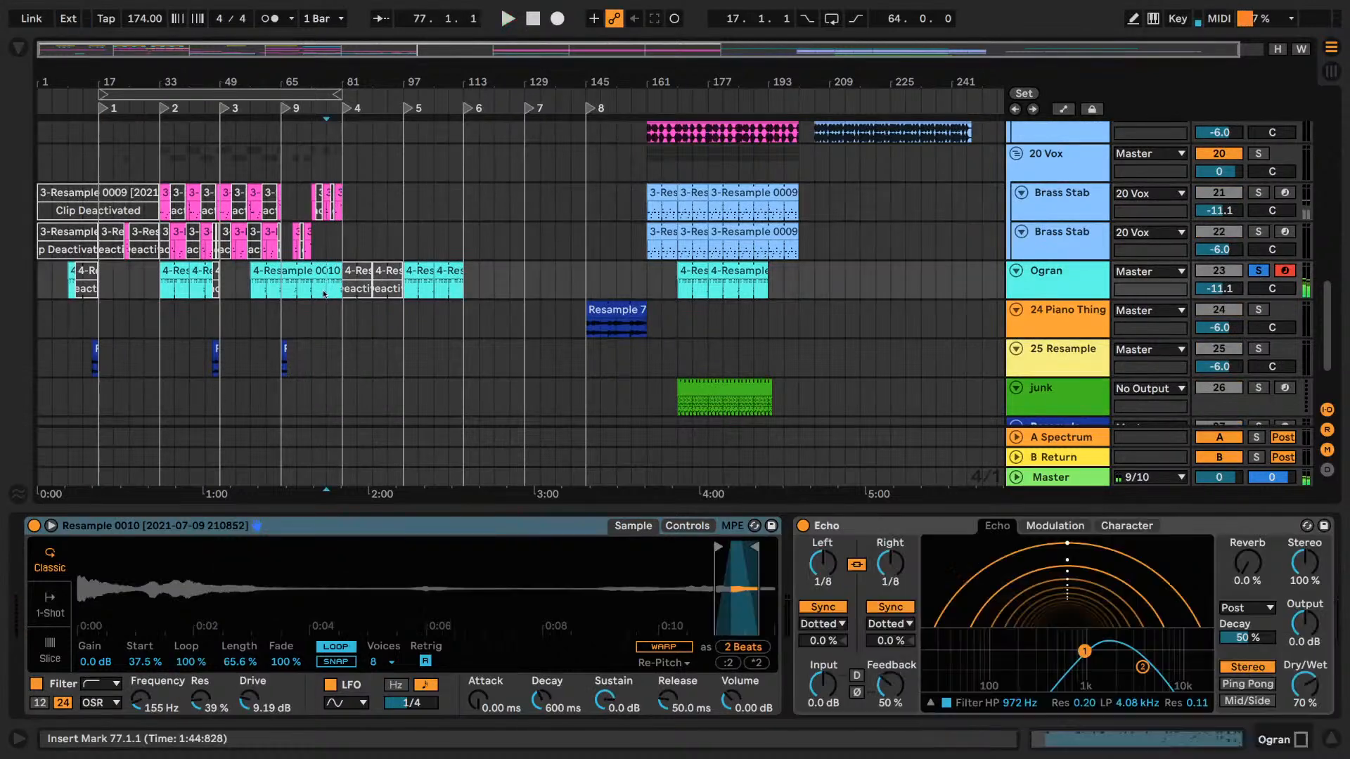
left_click(1258, 271)
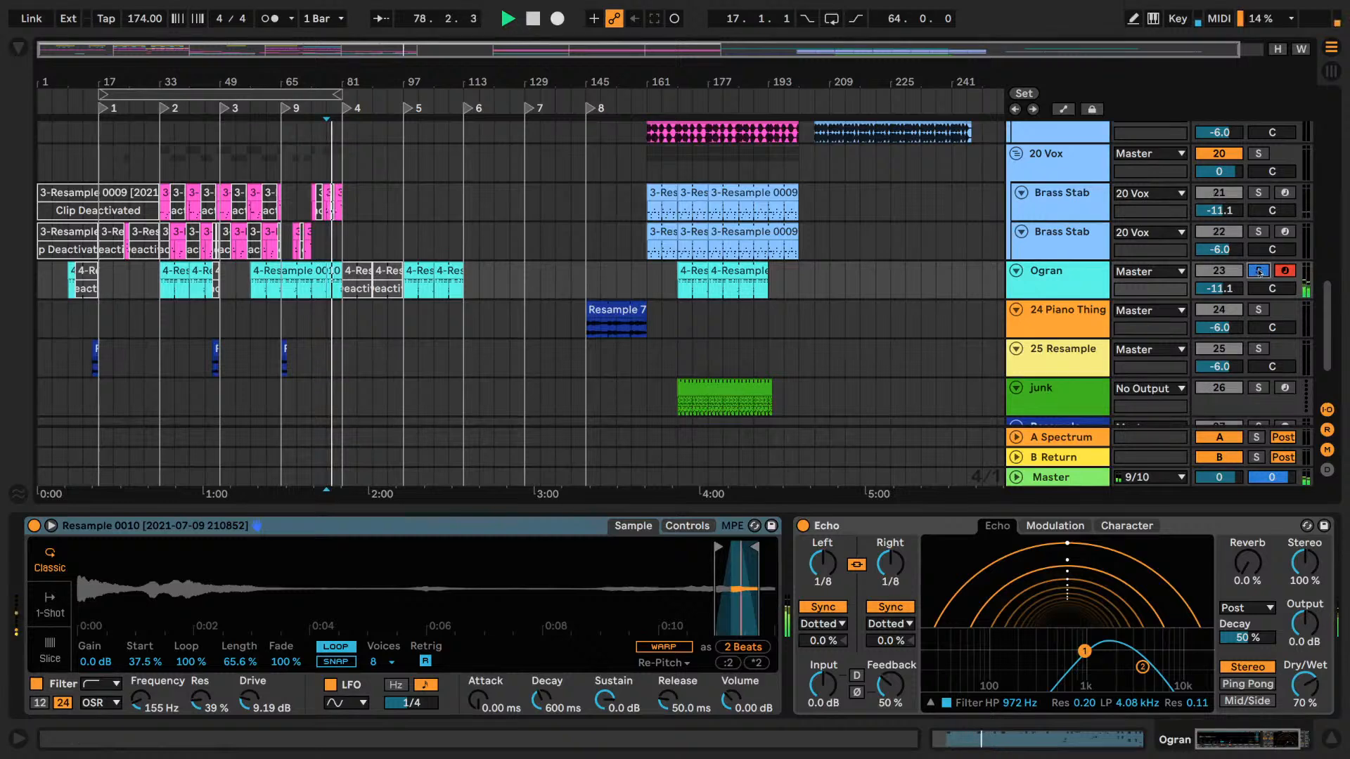
- Solo 18 Brass Stab, play its clip from bar 73, and inspect its device chain from the Instrument Rack through Corpus
scroll(1179, 274, "up", 2)
scroll(1179, 274, "up", 1)
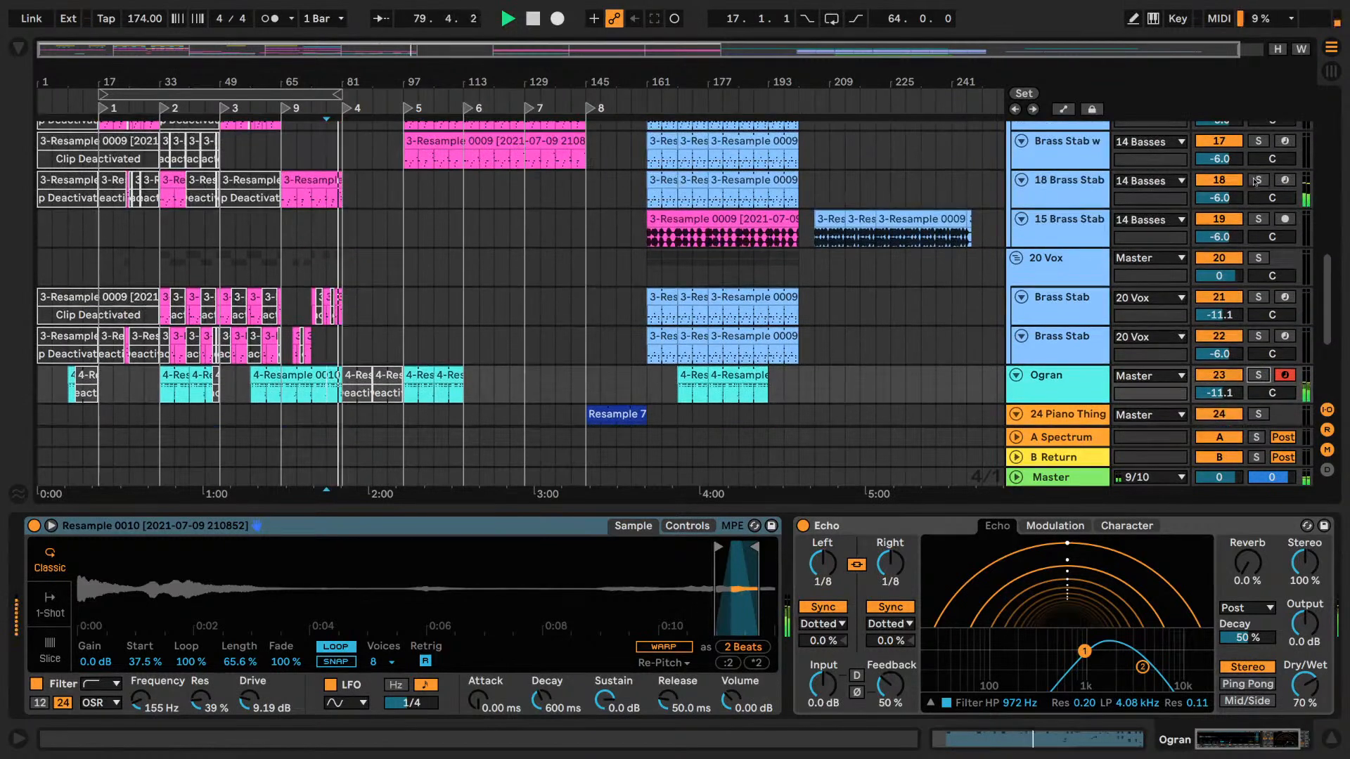
left_click(1258, 180)
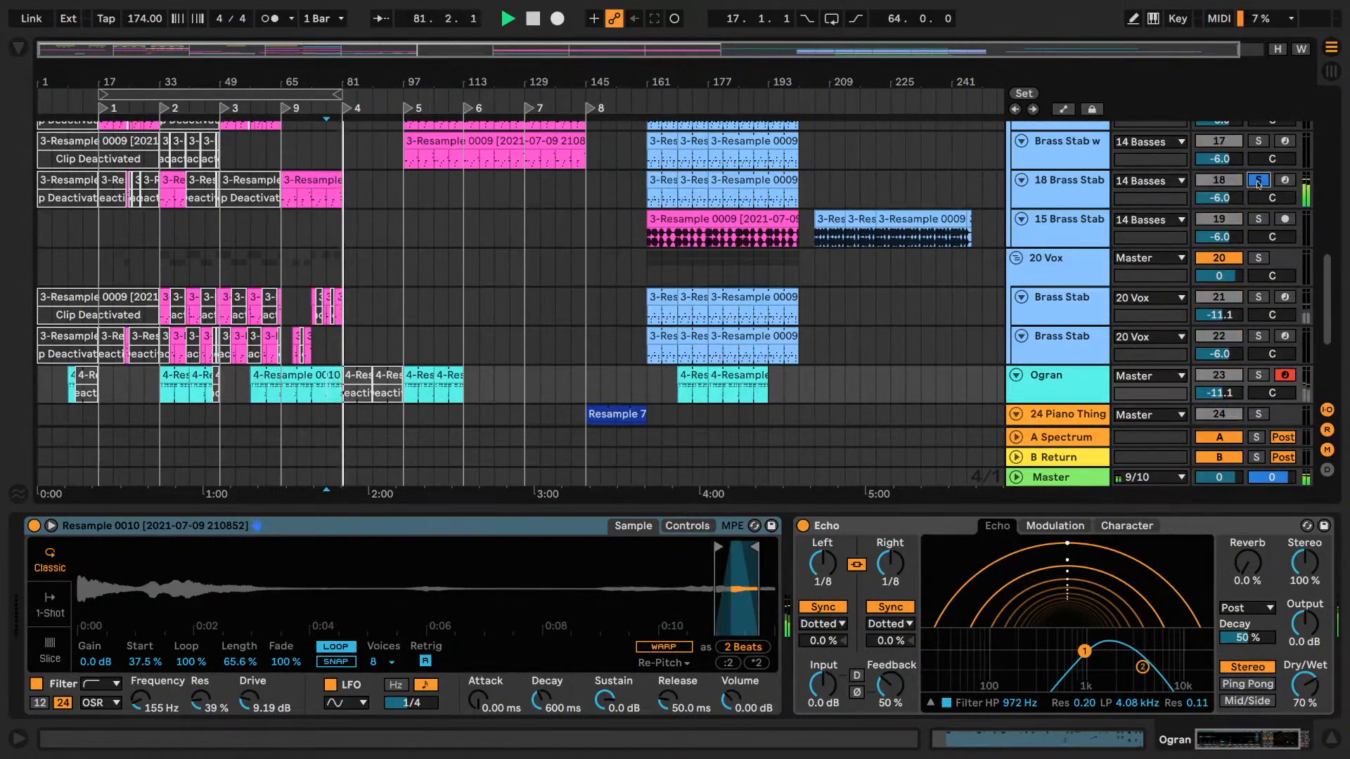
left_click(312, 205)
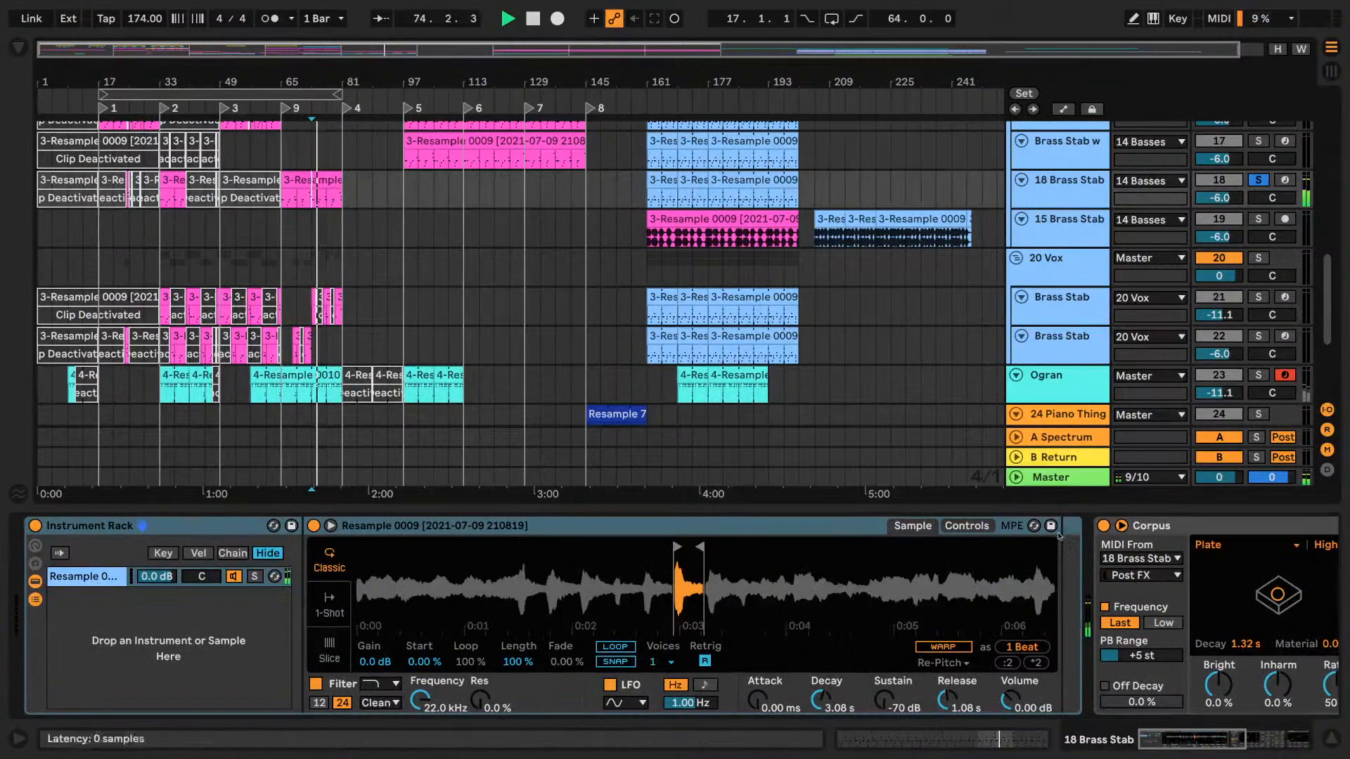
left_click(1217, 751)
left_click_drag(1217, 751, 1236, 751)
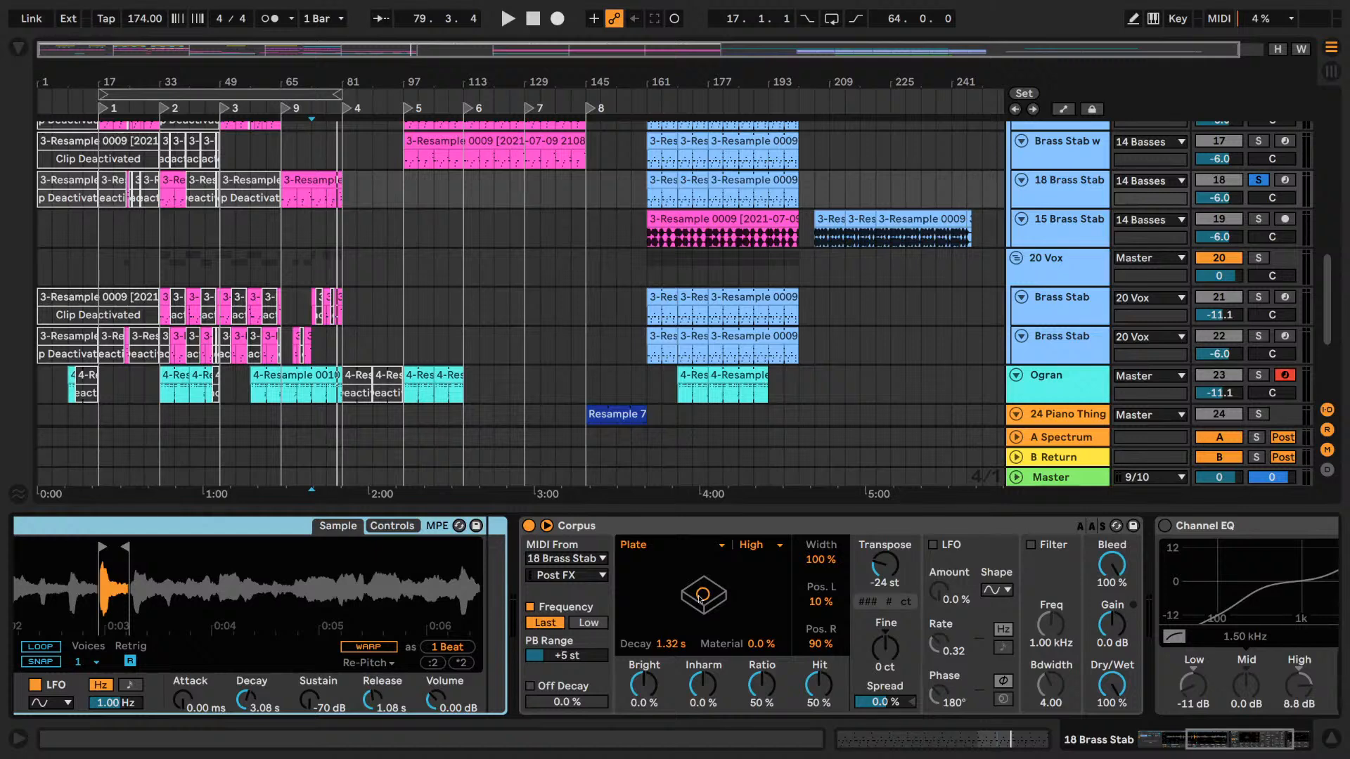
key("space")
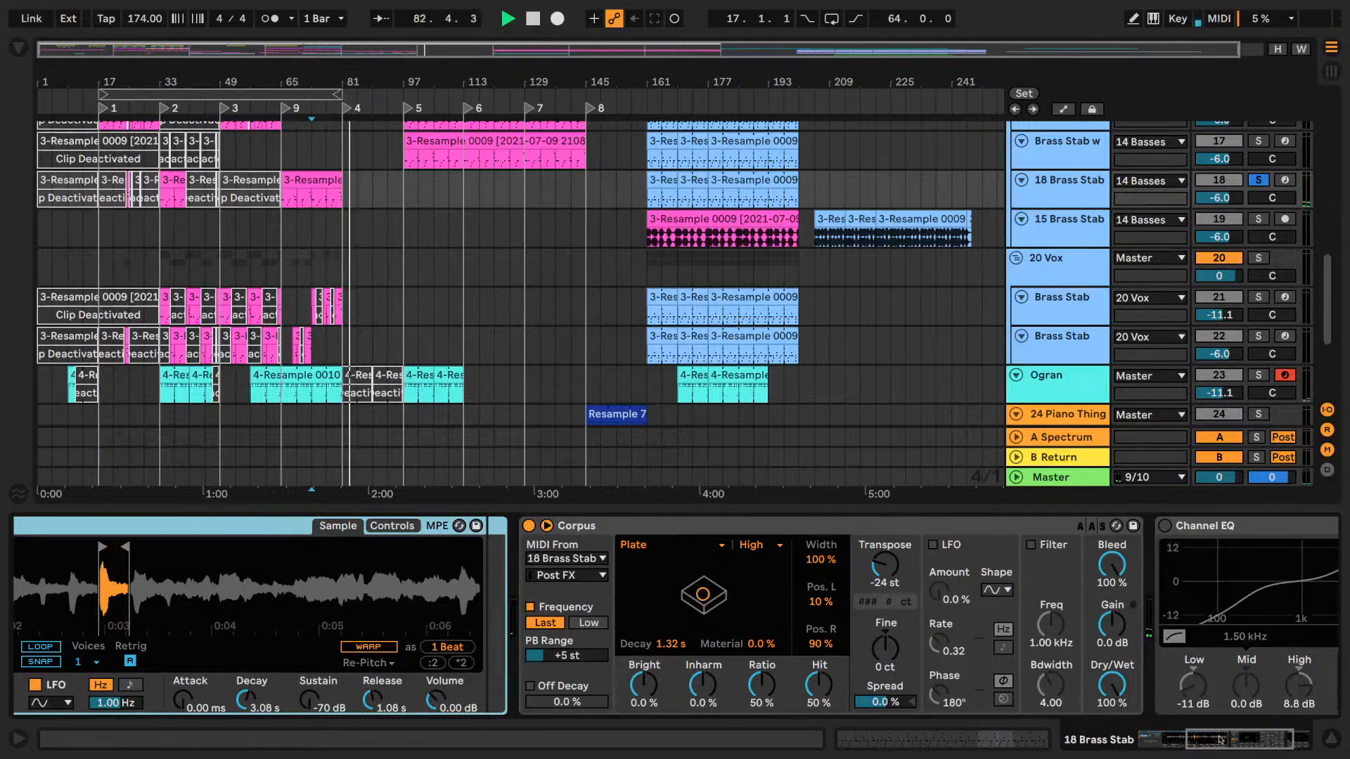
left_click_drag(1220, 739, 1173, 739)
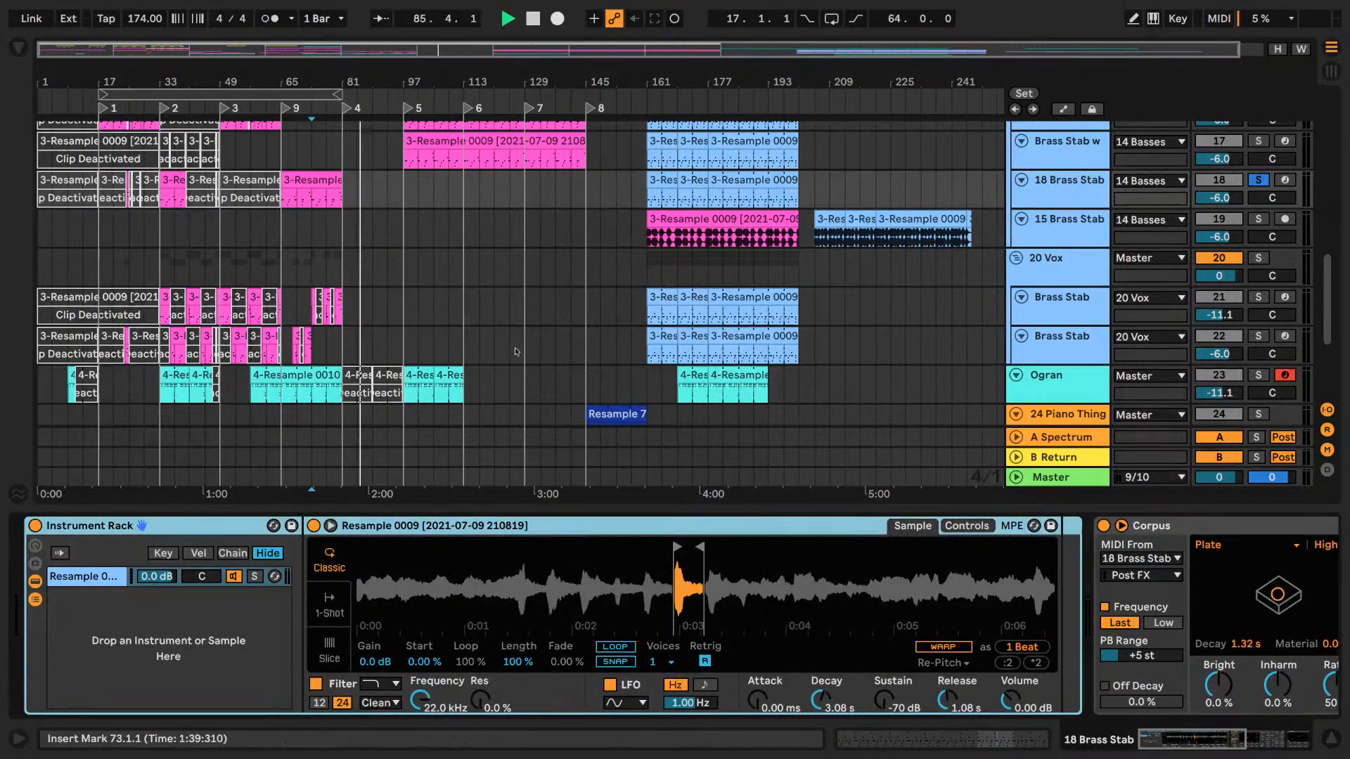
- Clear the solo on 18 Brass Stab, listen to the full mix, and stop playback with the position reset to 1.1.1
left_click_drag(73, 82, 74, 68)
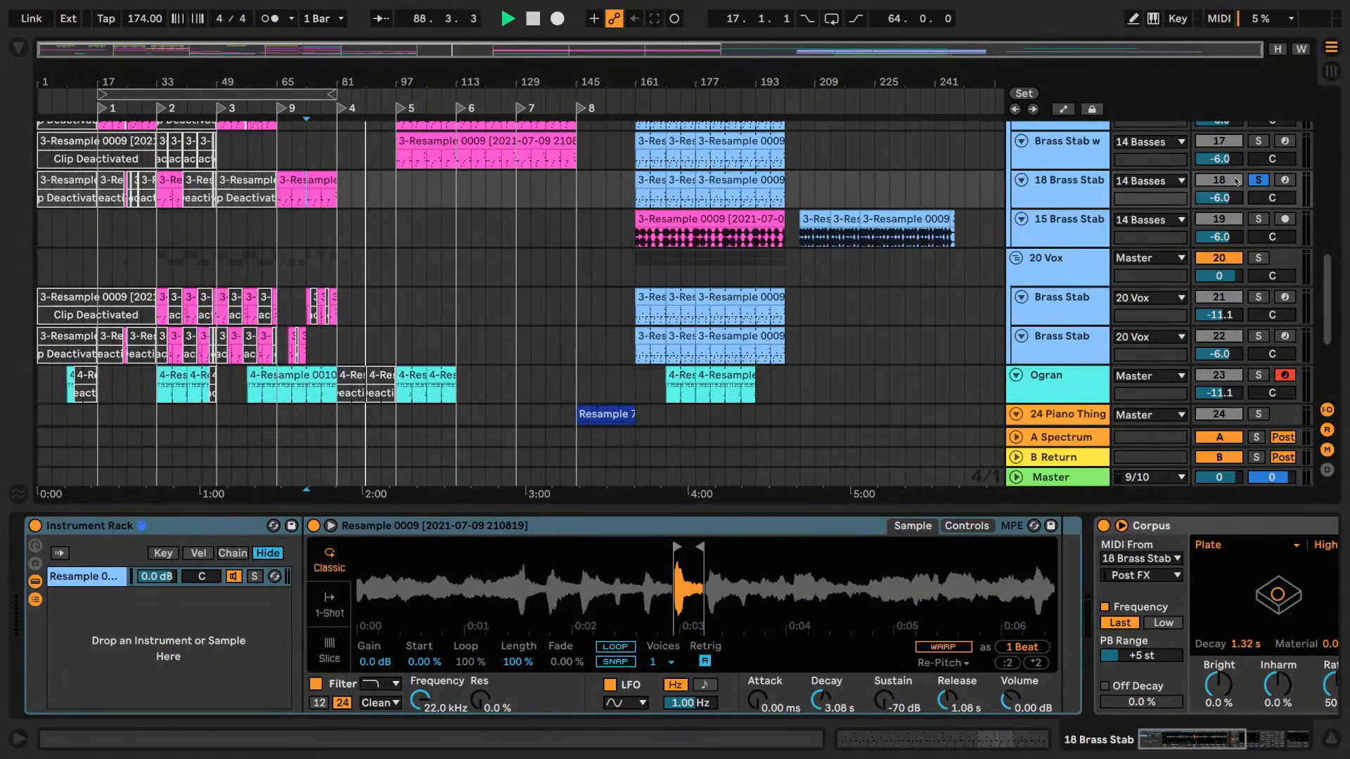
left_click(1258, 180)
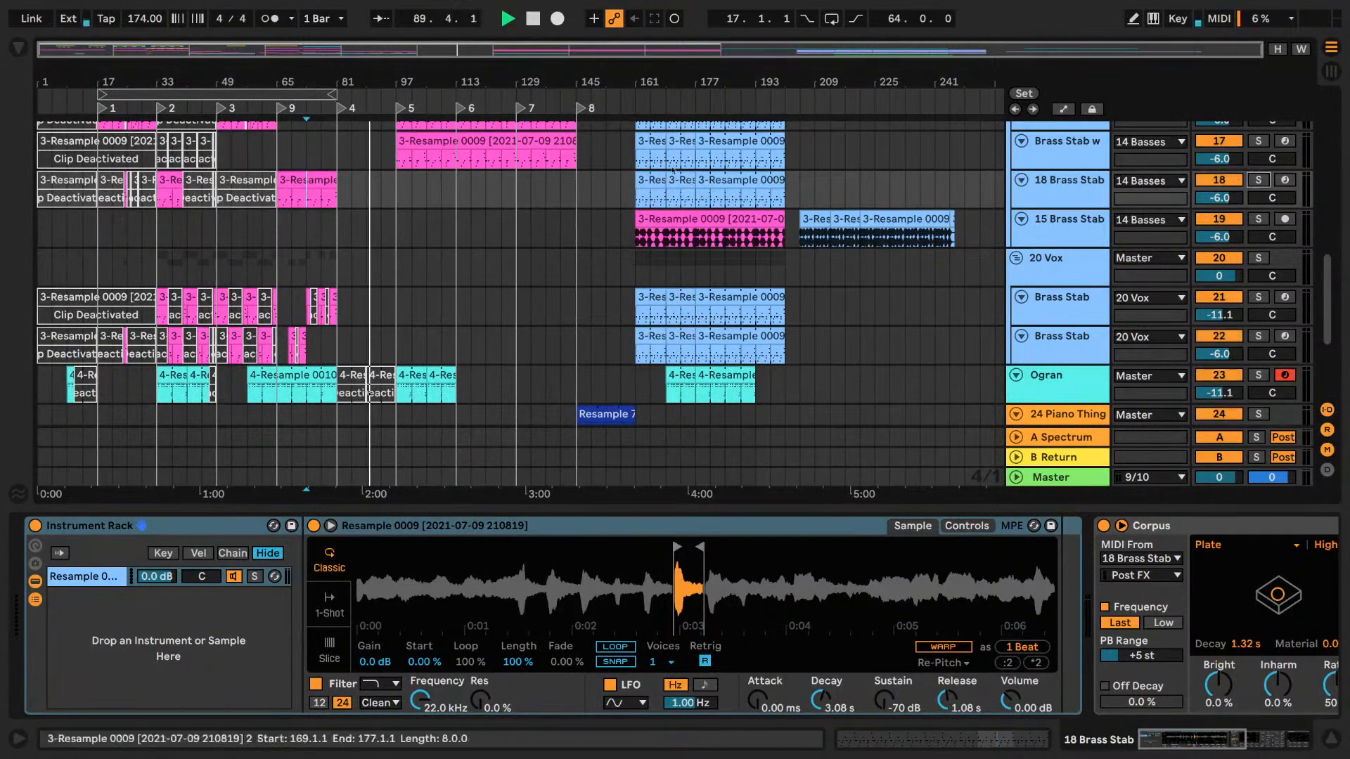
double_click(533, 19)
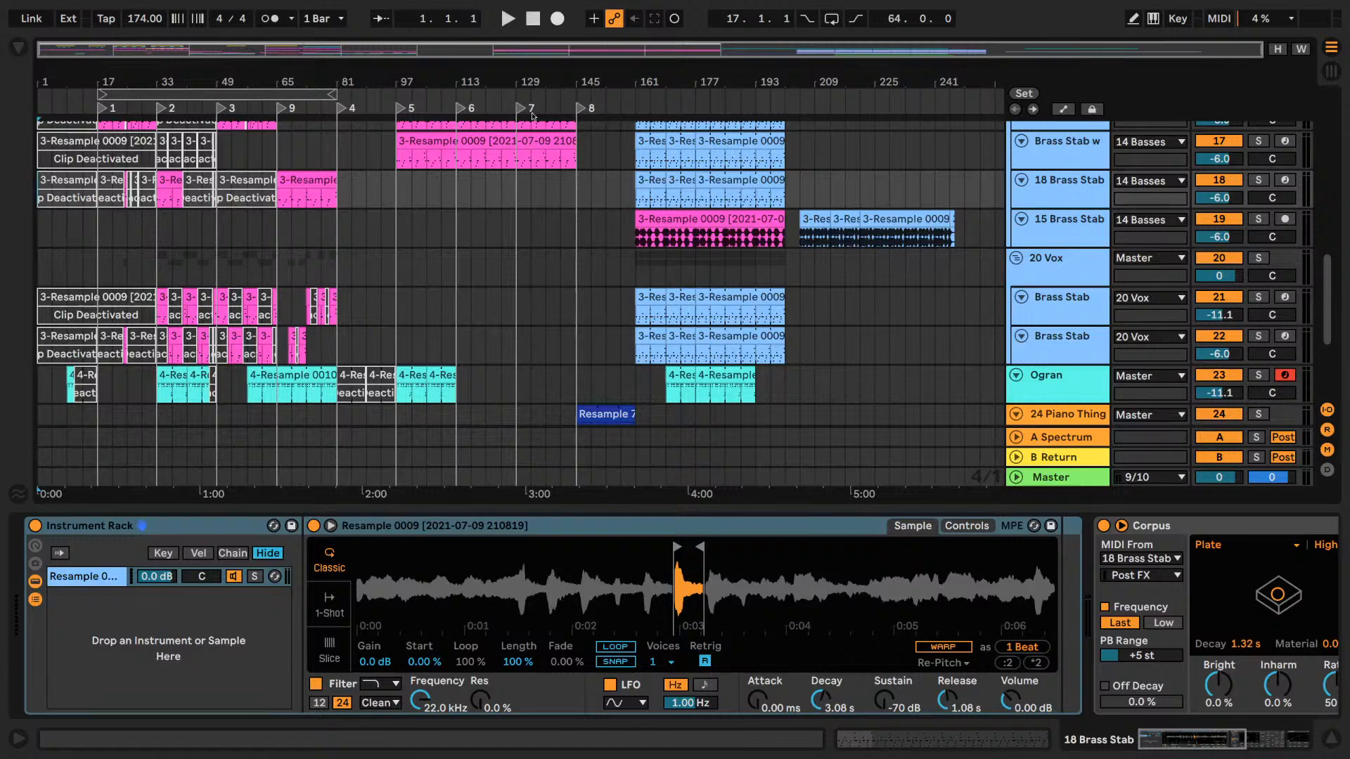
- Look over the tracks up to the bar guides and select the first 16 Bars clip and the 8 Bars clips at bars 17 to 33
scroll(1146, 330, "down", 5)
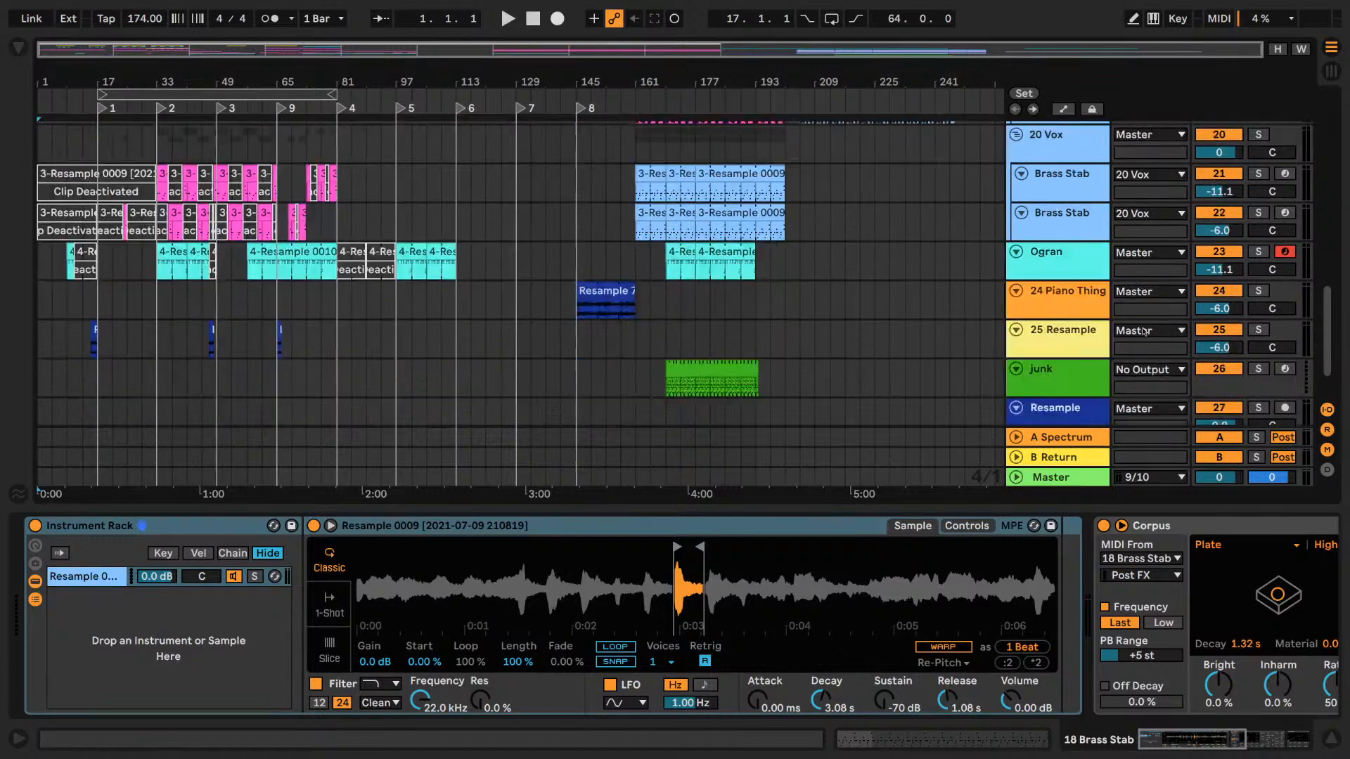
scroll(1146, 331, "up", 20)
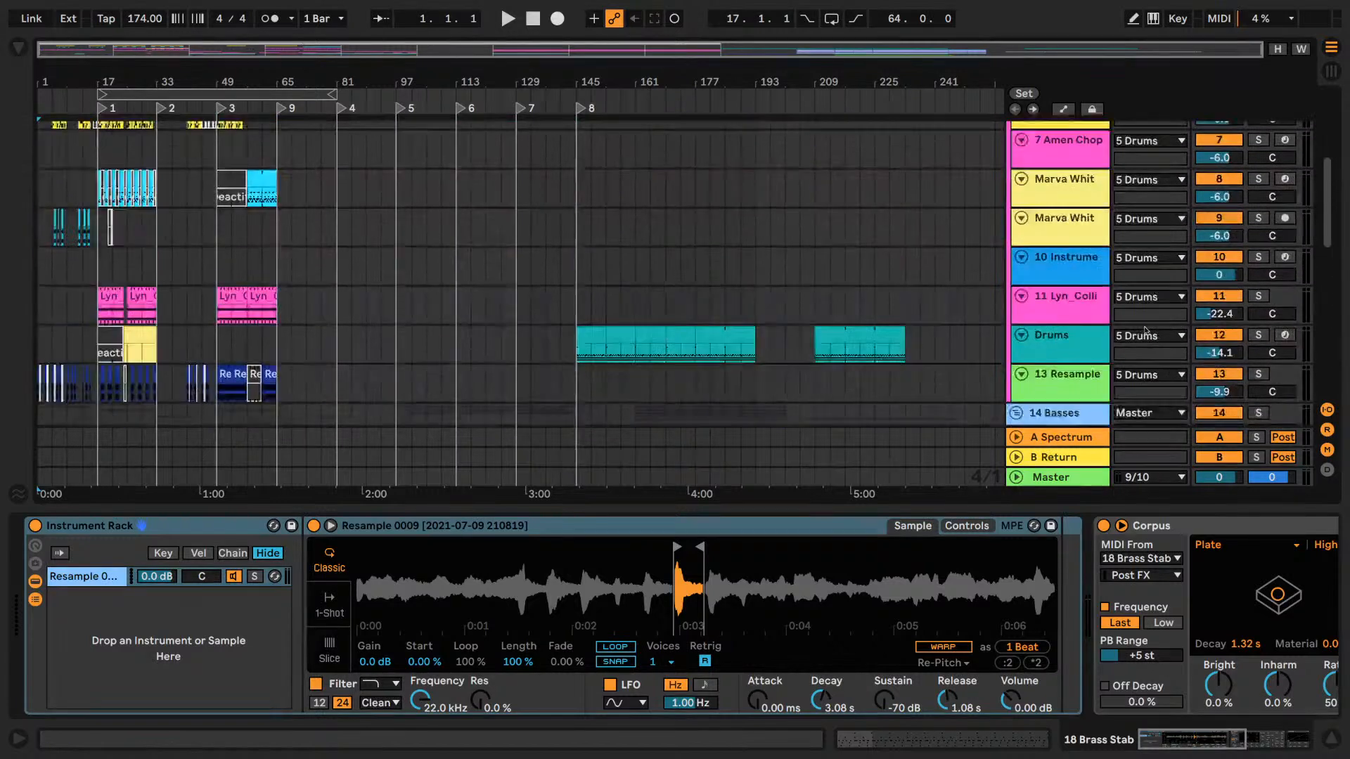
scroll(1145, 330, "up", 3)
scroll(1144, 328, "down", 3)
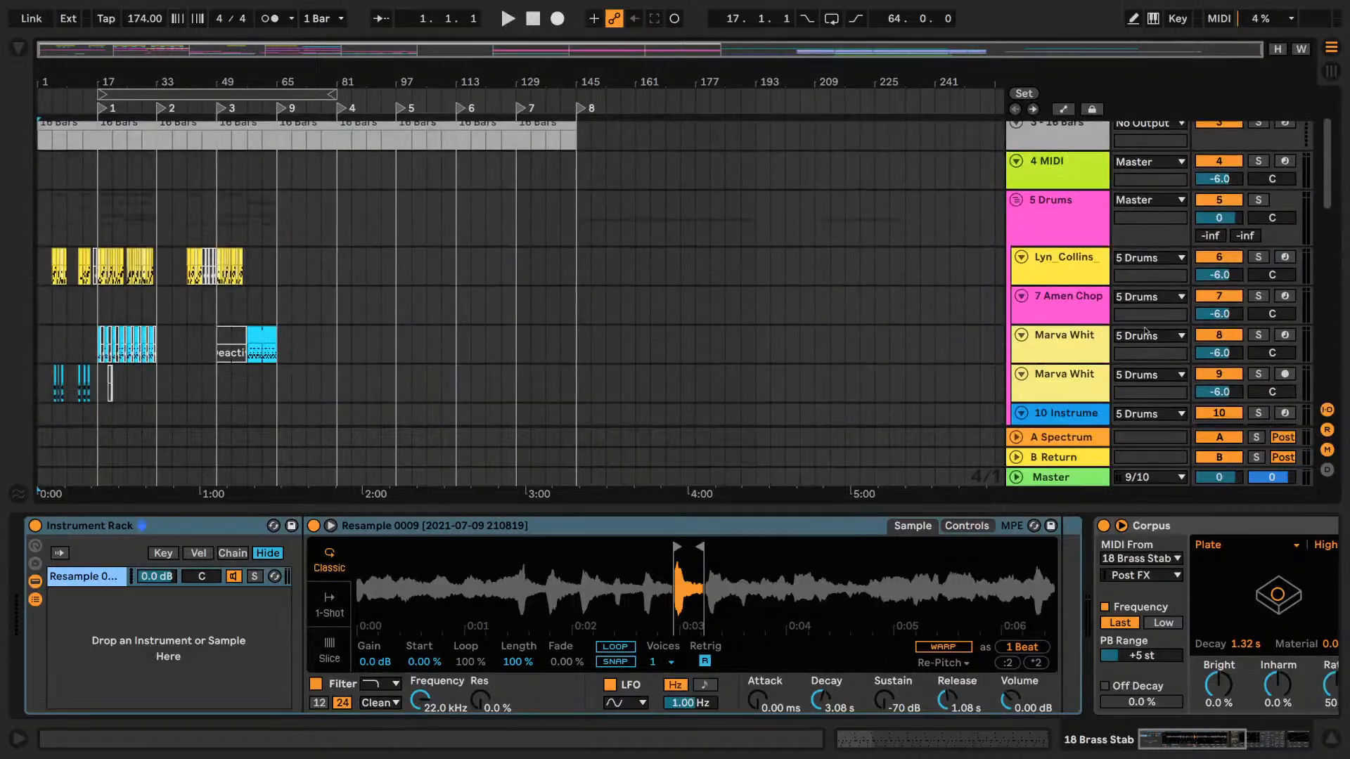
scroll(1146, 330, "up", 3)
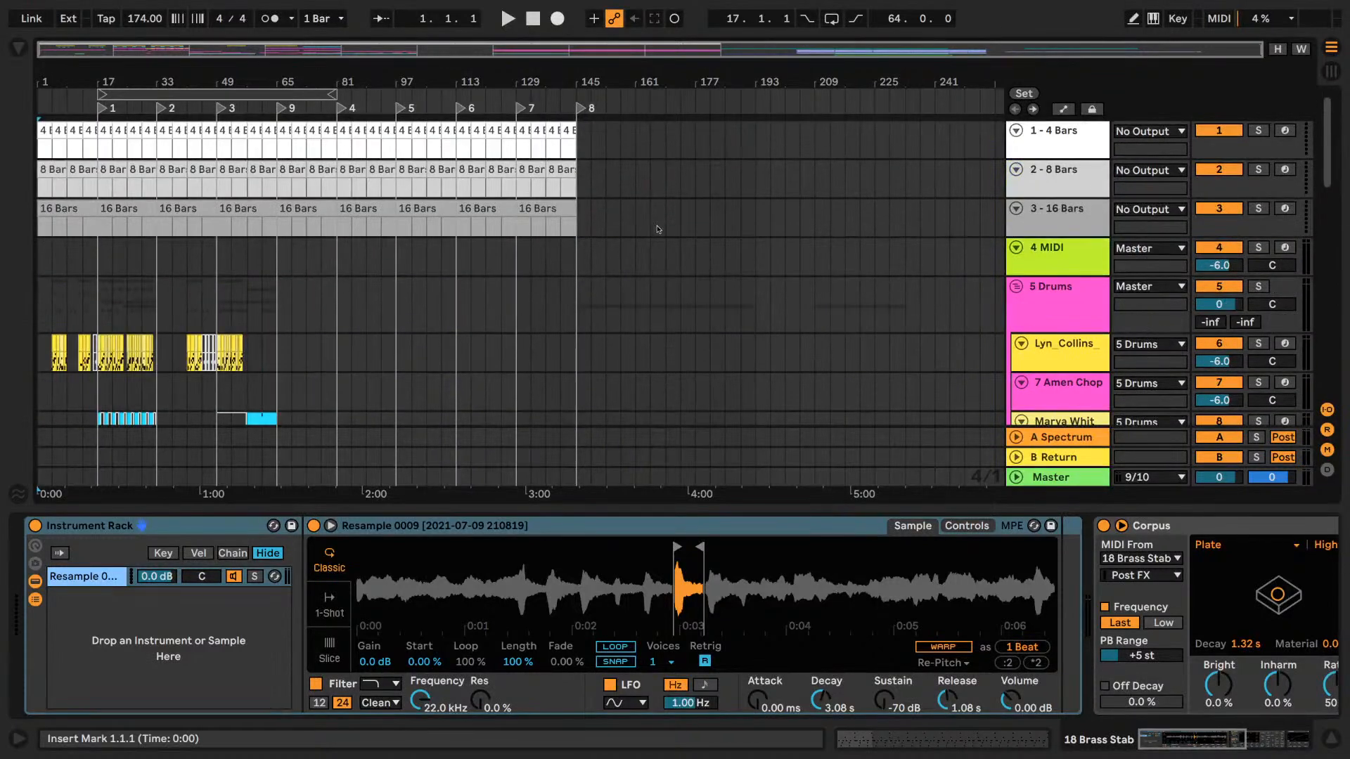
left_click(63, 211)
left_click(124, 171)
left_click(140, 172)
left_click(172, 172)
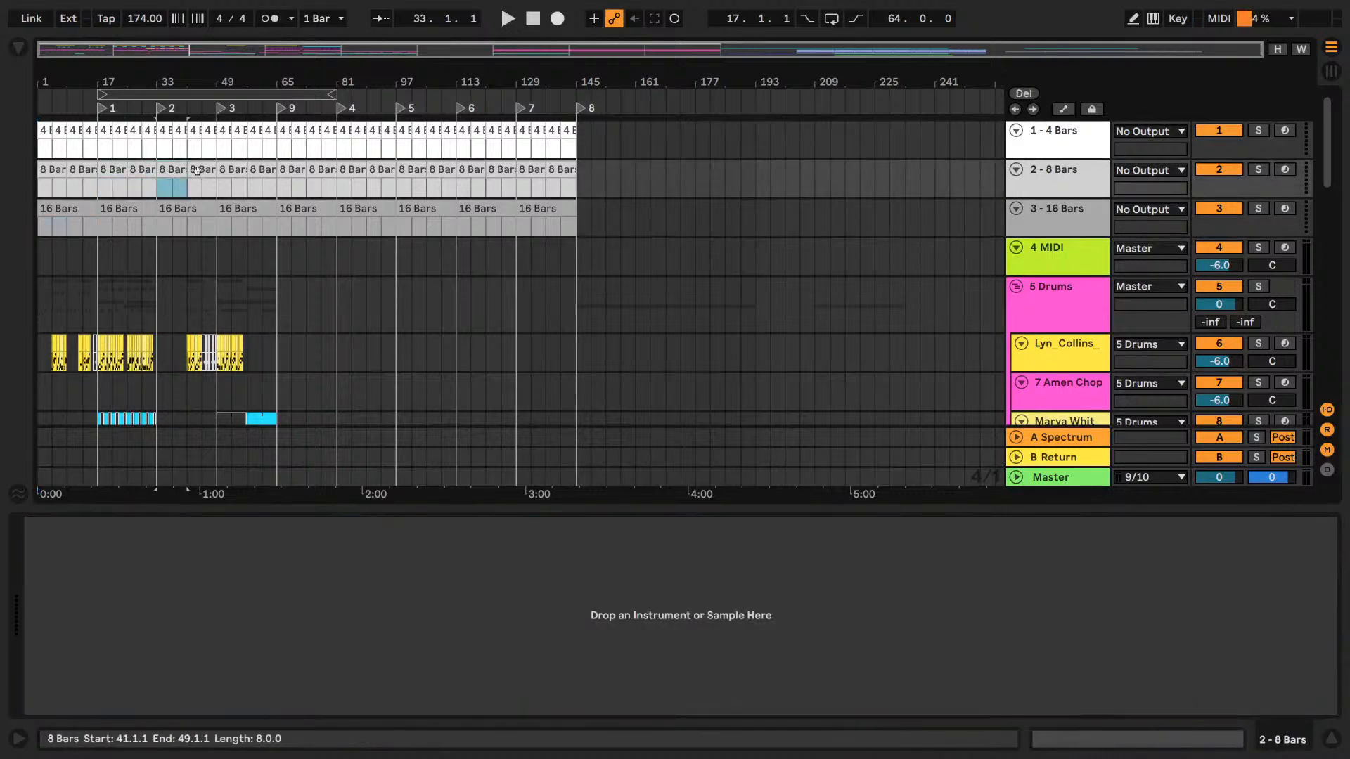
- Step through the 16 Bars guide clips one by one from bar 49 to bar 129
left_click(271, 218)
left_click(306, 221)
left_click(365, 222)
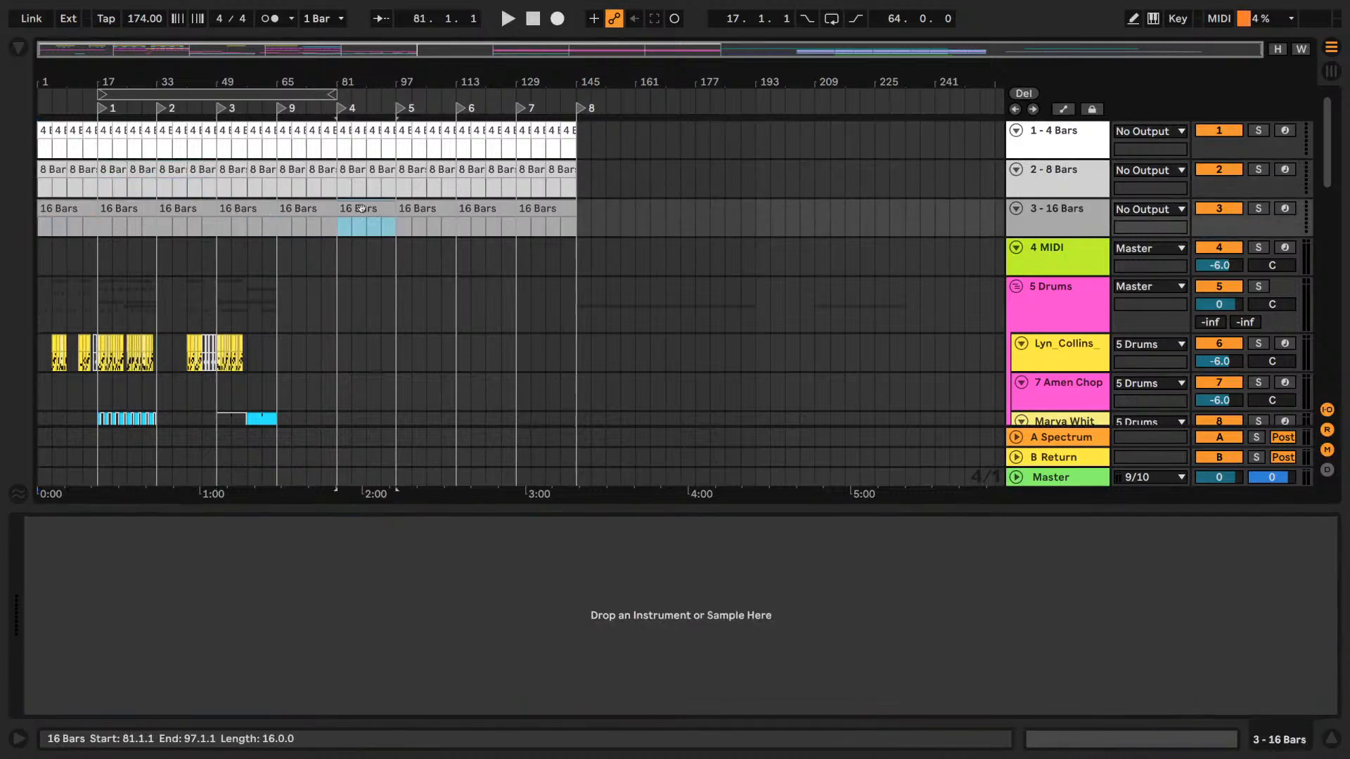
left_click(414, 211)
left_click(486, 218)
left_click(545, 218)
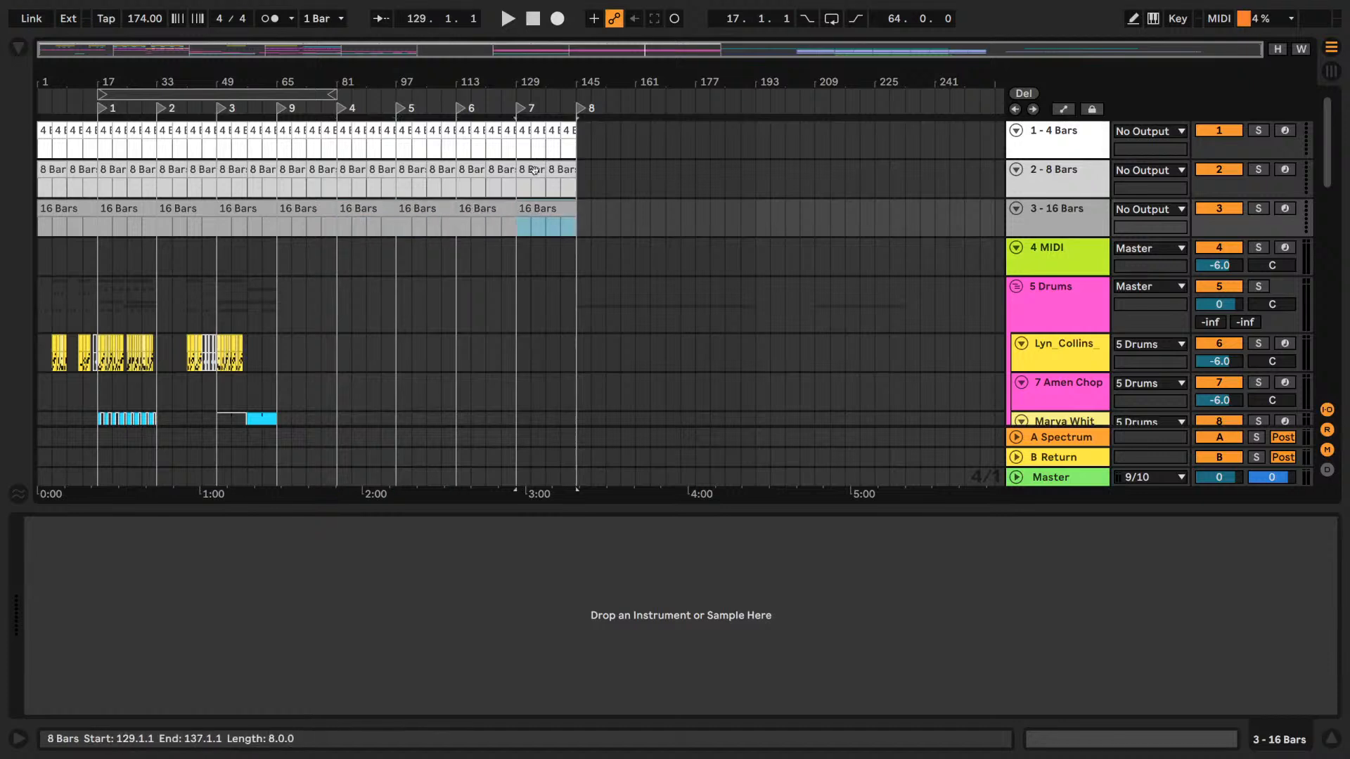
- Check the 8 Bars guide clips at bars 129, 137 and 113, and those at bars 1, 9 and 17
left_click(531, 180)
left_click(561, 180)
left_click(470, 182)
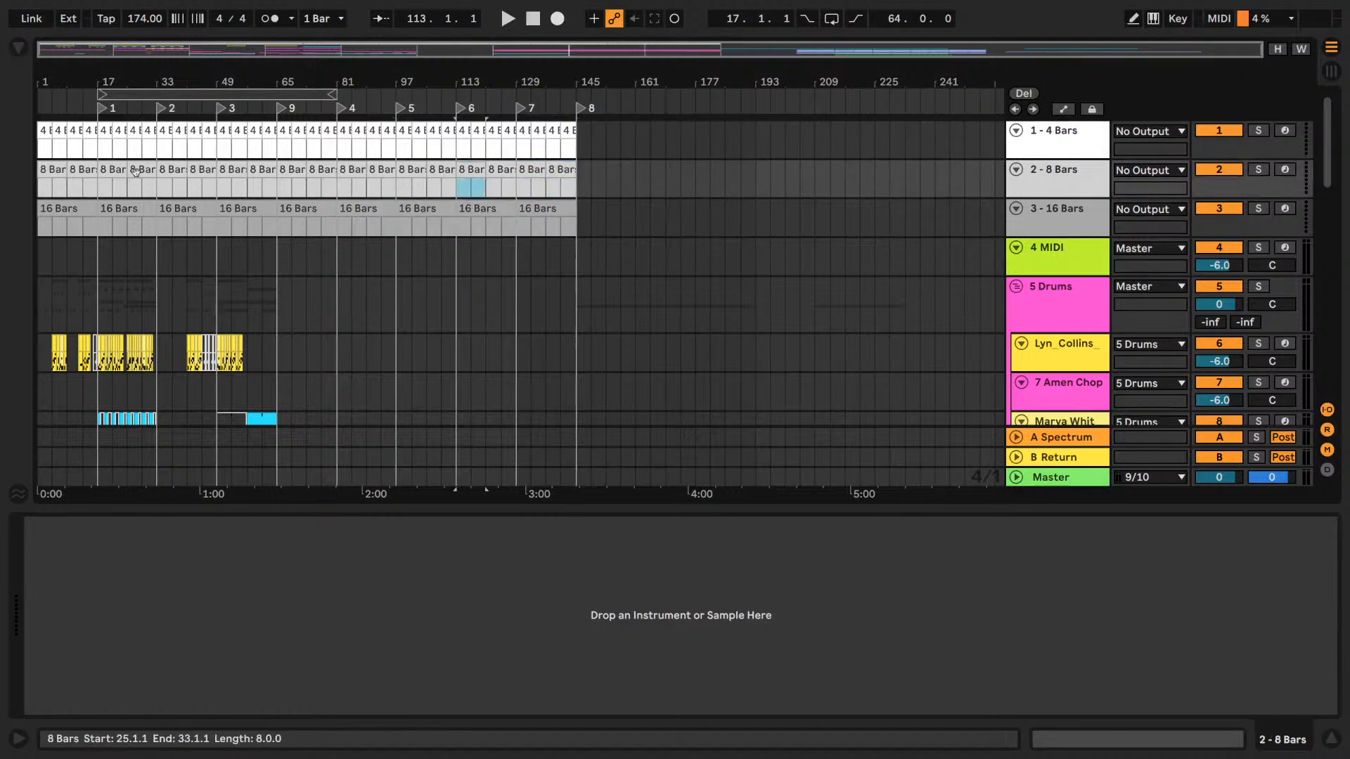
left_click(55, 172)
left_click(87, 170)
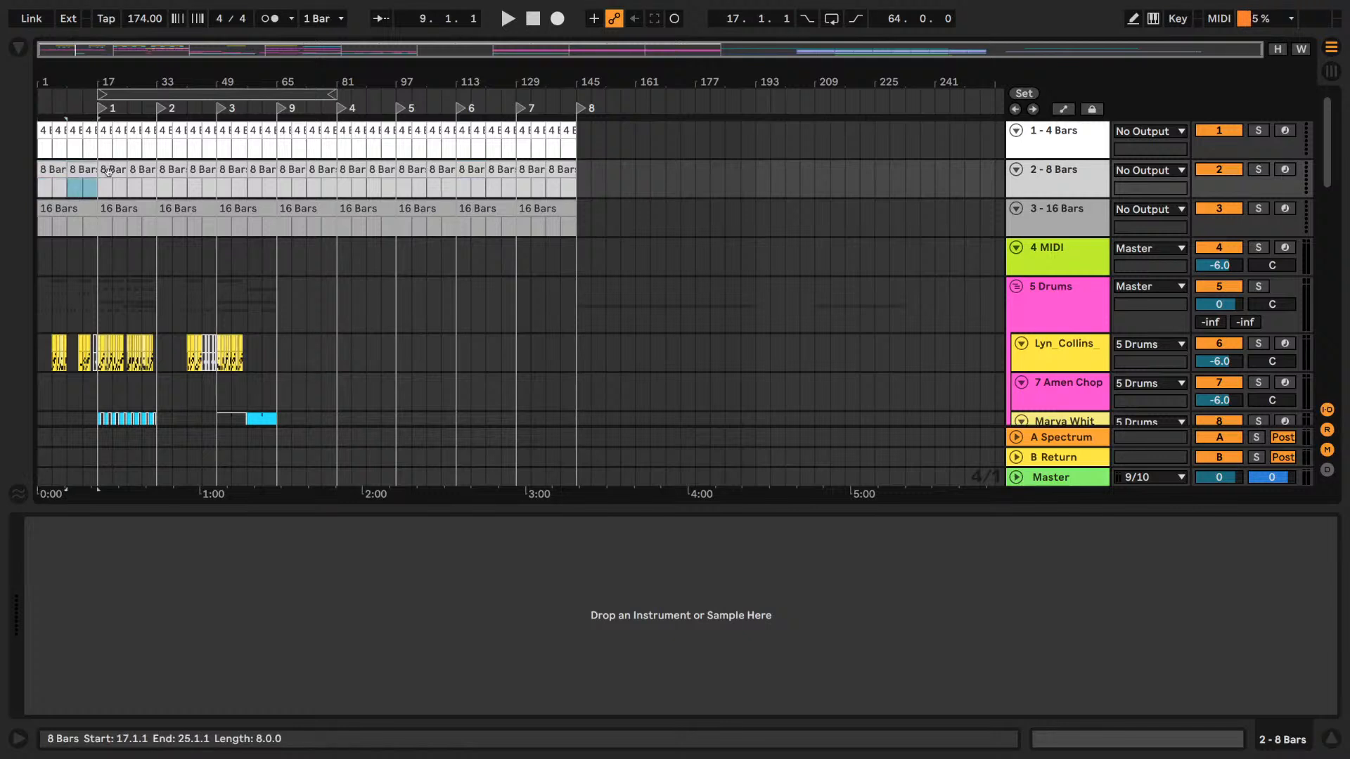
left_click(113, 171)
- Step through the 16 Bars guide clips in sequence from bar 17 to bar 129
left_click(133, 211)
left_click(194, 211)
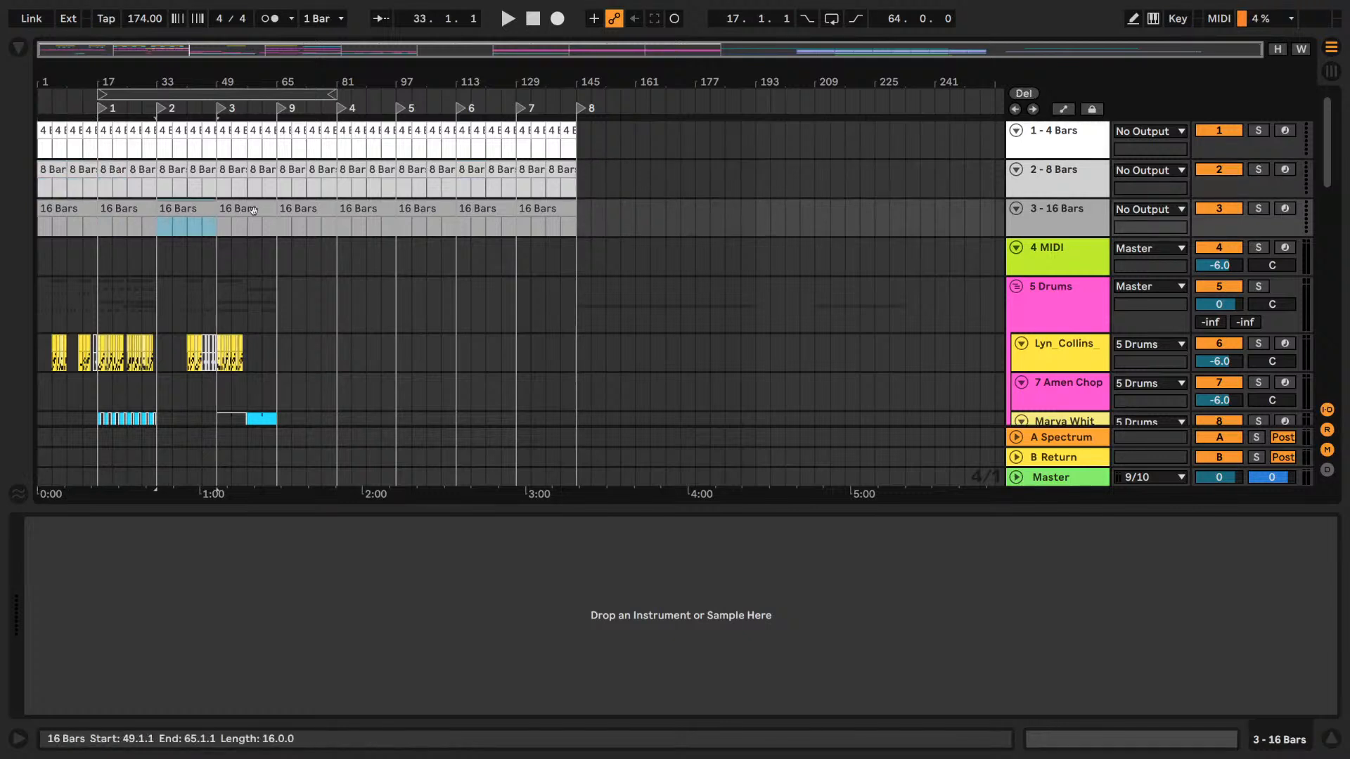
left_click(254, 211)
left_click(313, 211)
left_click(371, 211)
left_click(413, 211)
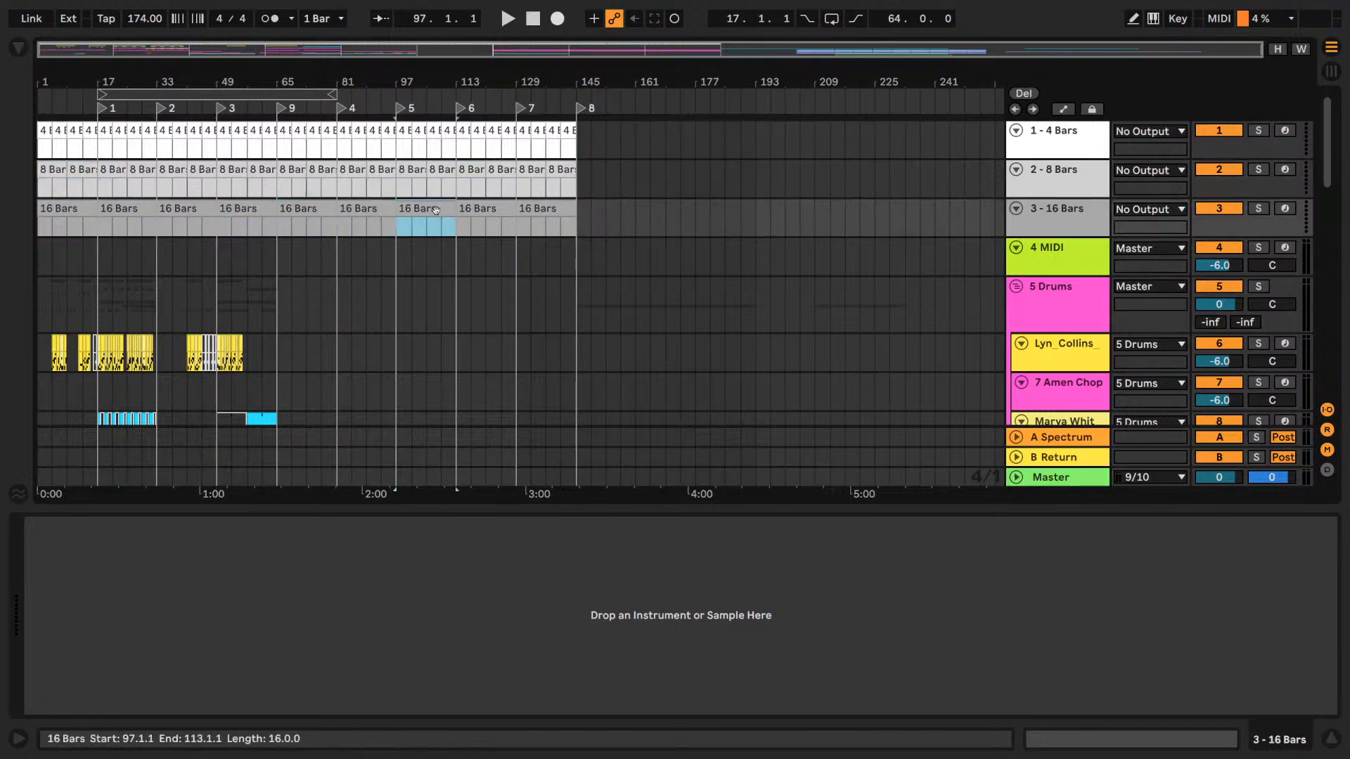
left_click(481, 211)
left_click(549, 211)
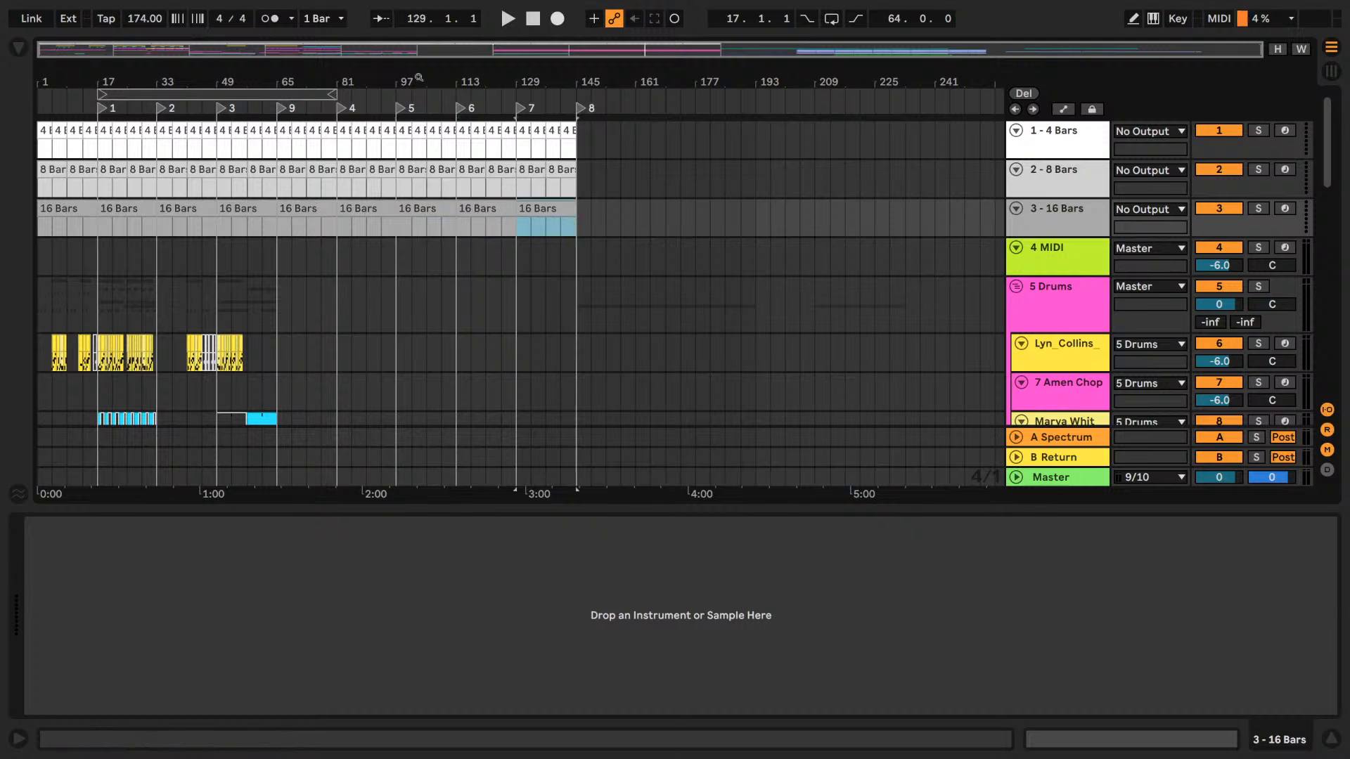
- Select the 16 Bars guide clip at bar 81 and compare that section with the bass tracks below
left_click(568, 130)
left_click(351, 215)
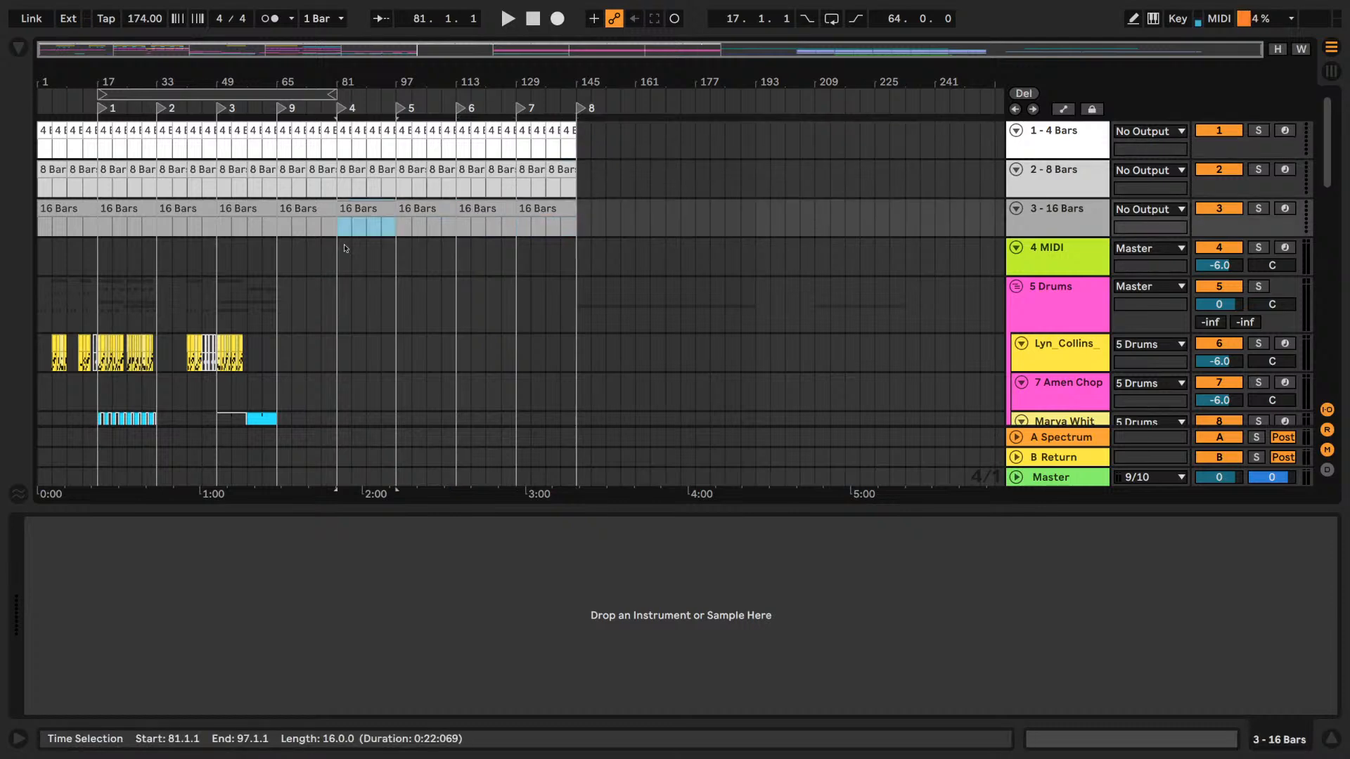
scroll(319, 232, "down", 10)
scroll(319, 232, "up", 10)
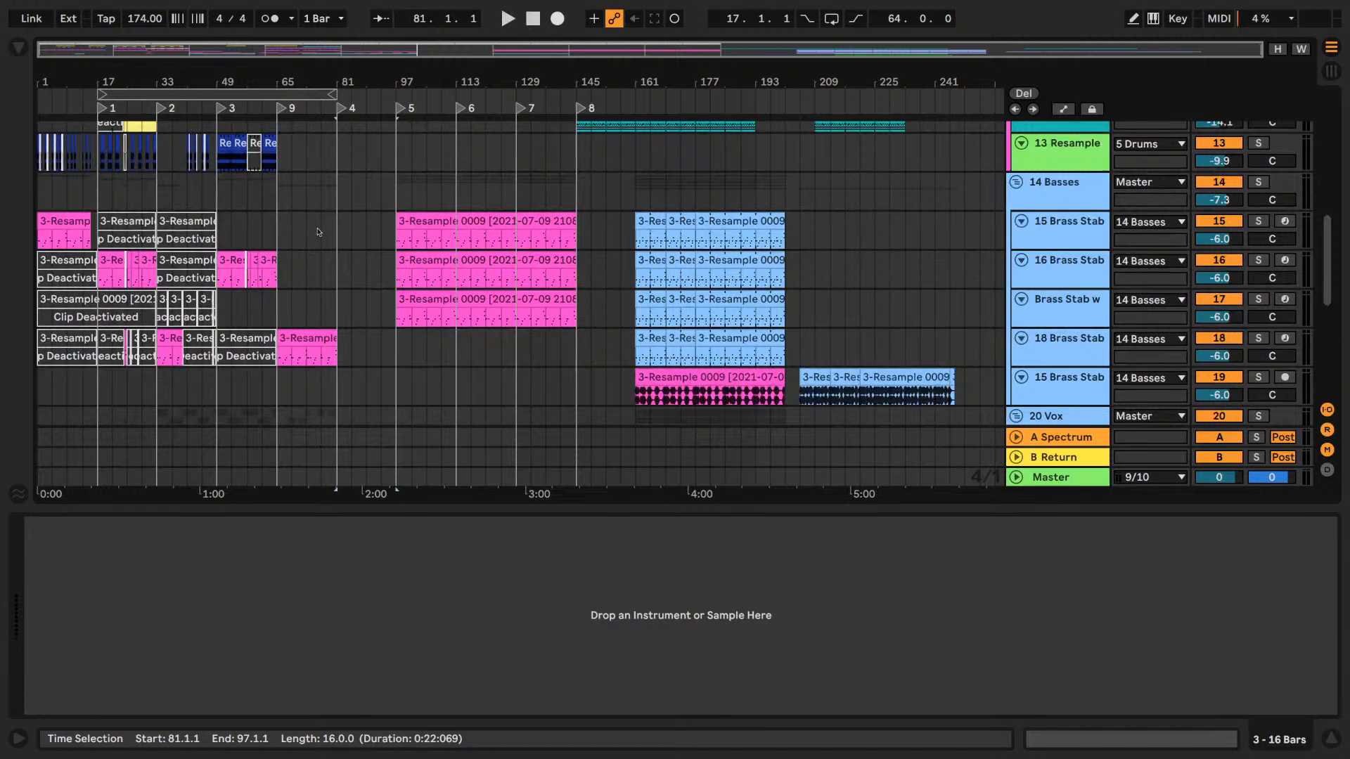
scroll(302, 237, "up", 3)
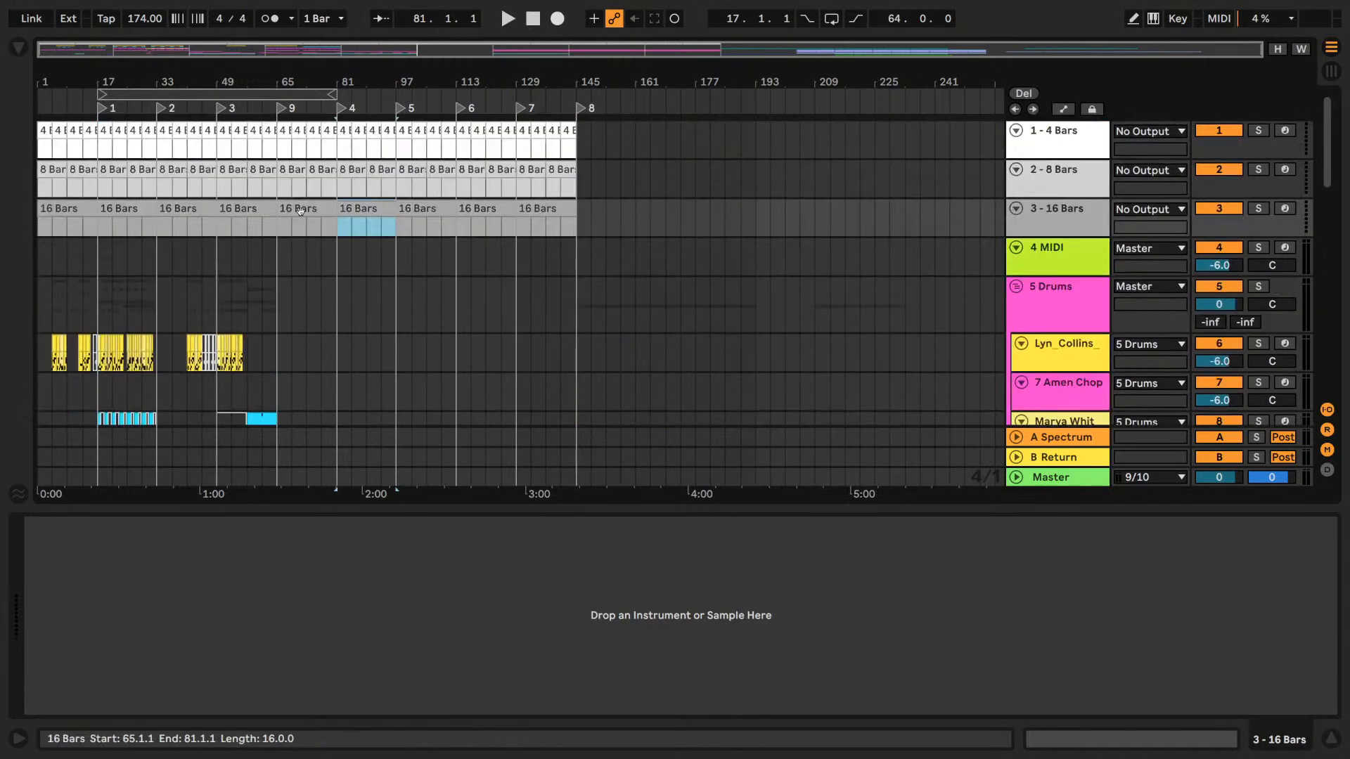
- Step back through the 16 Bars guide clips at bars 65, 49 and 33, and select those at bars 1 and 17
left_click(303, 214)
left_click(239, 218)
left_click(171, 216)
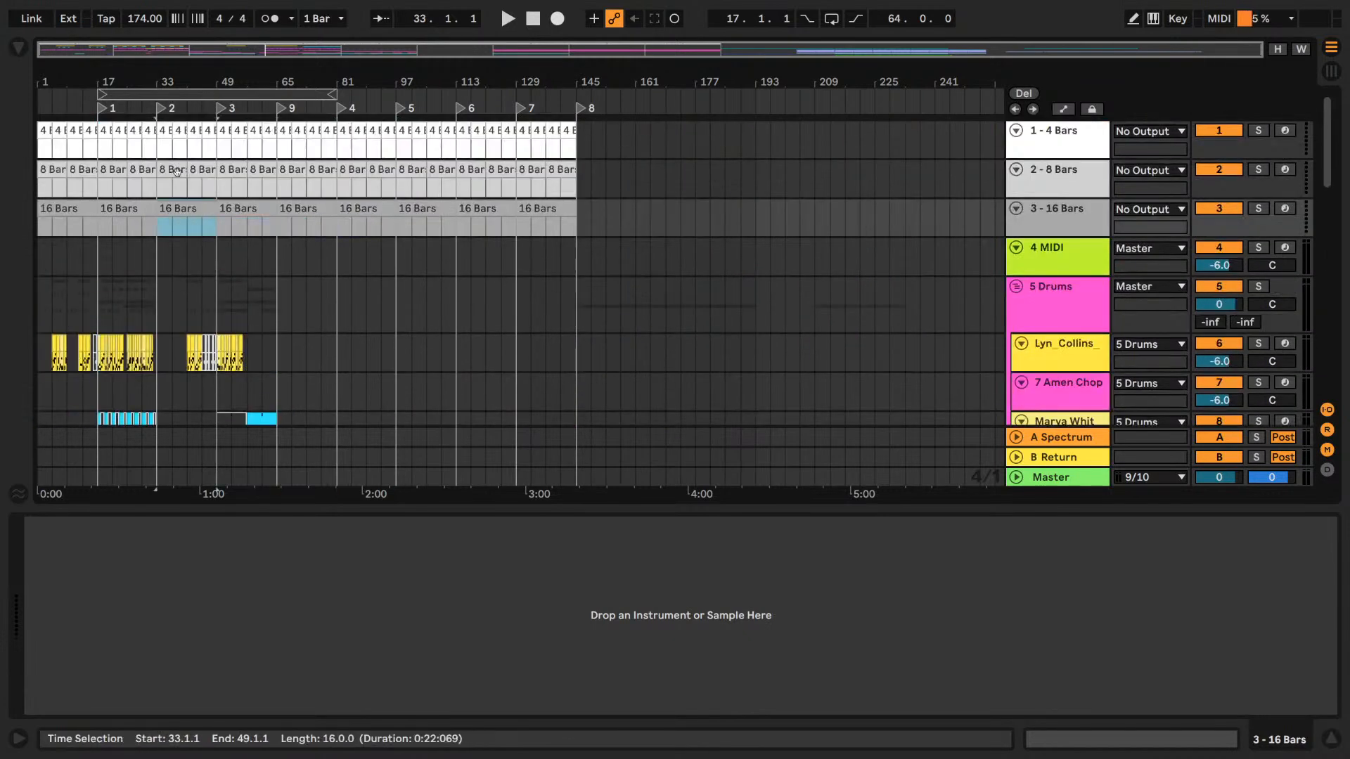
mouse_move(188, 86)
left_mouse_down()
mouse_move(185, 171)
mouse_move(224, 121)
mouse_move(188, 84)
left_mouse_up()
left_click(69, 209)
left_click(128, 208)
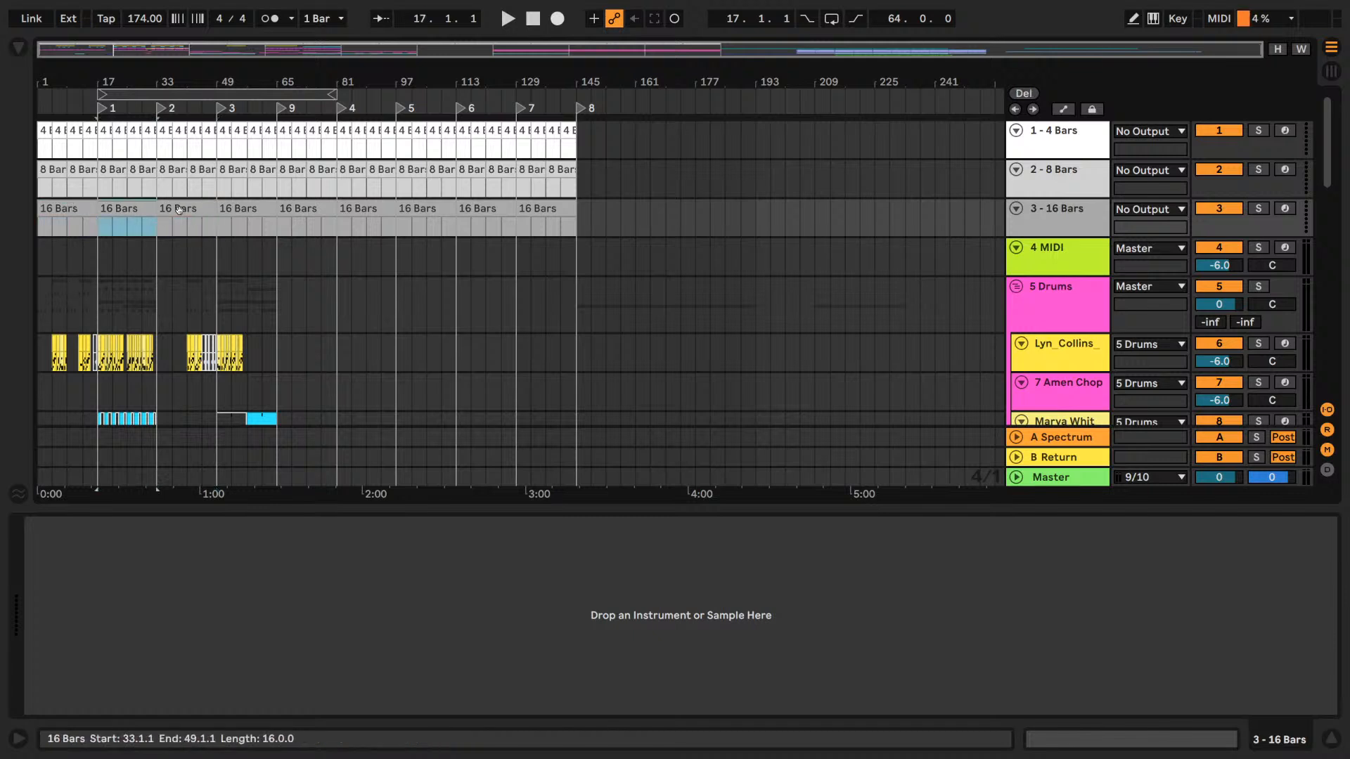
- Advance the 16-bar selection from bar 17 to bar 81, and revisit the 16 Bars guide clips at bars 49, 81 and 65
key("Right")
key("Right")
key("Right")
key("Right")
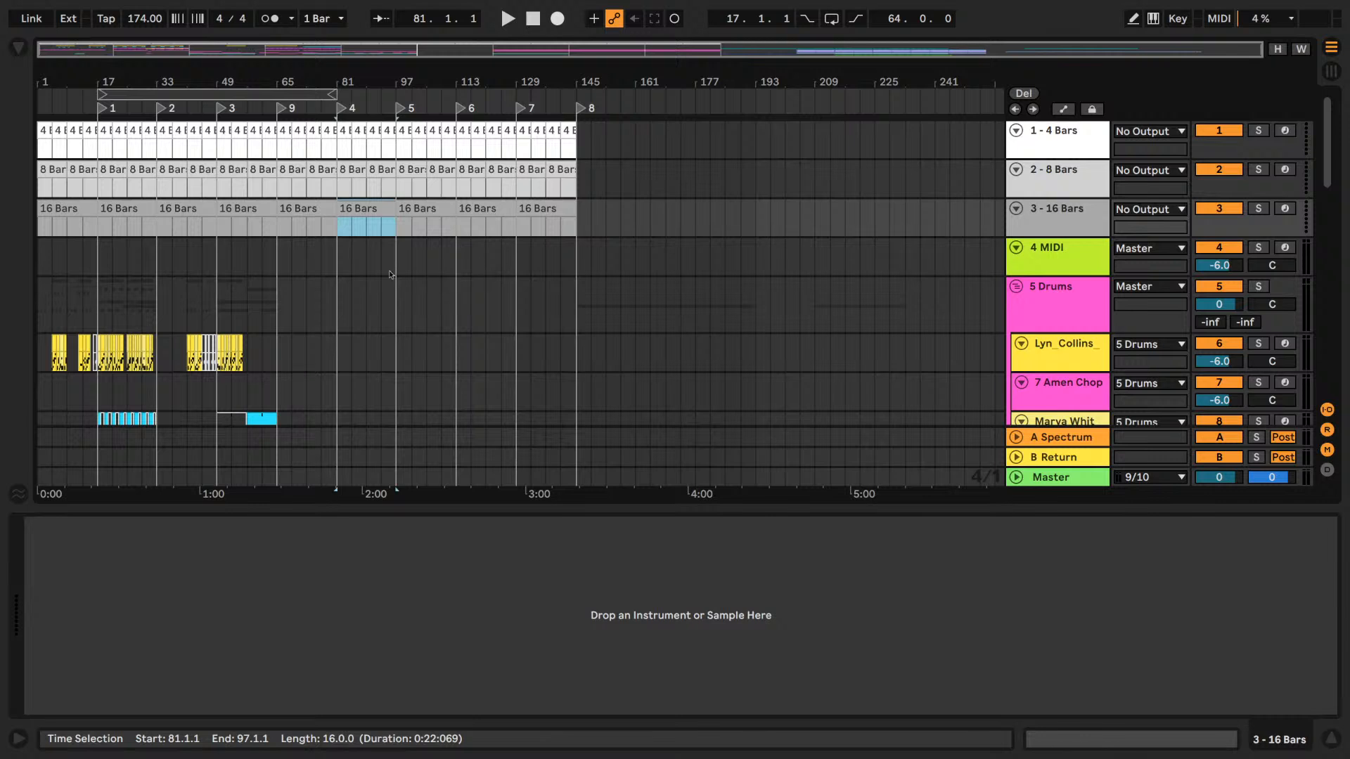
left_click(260, 221)
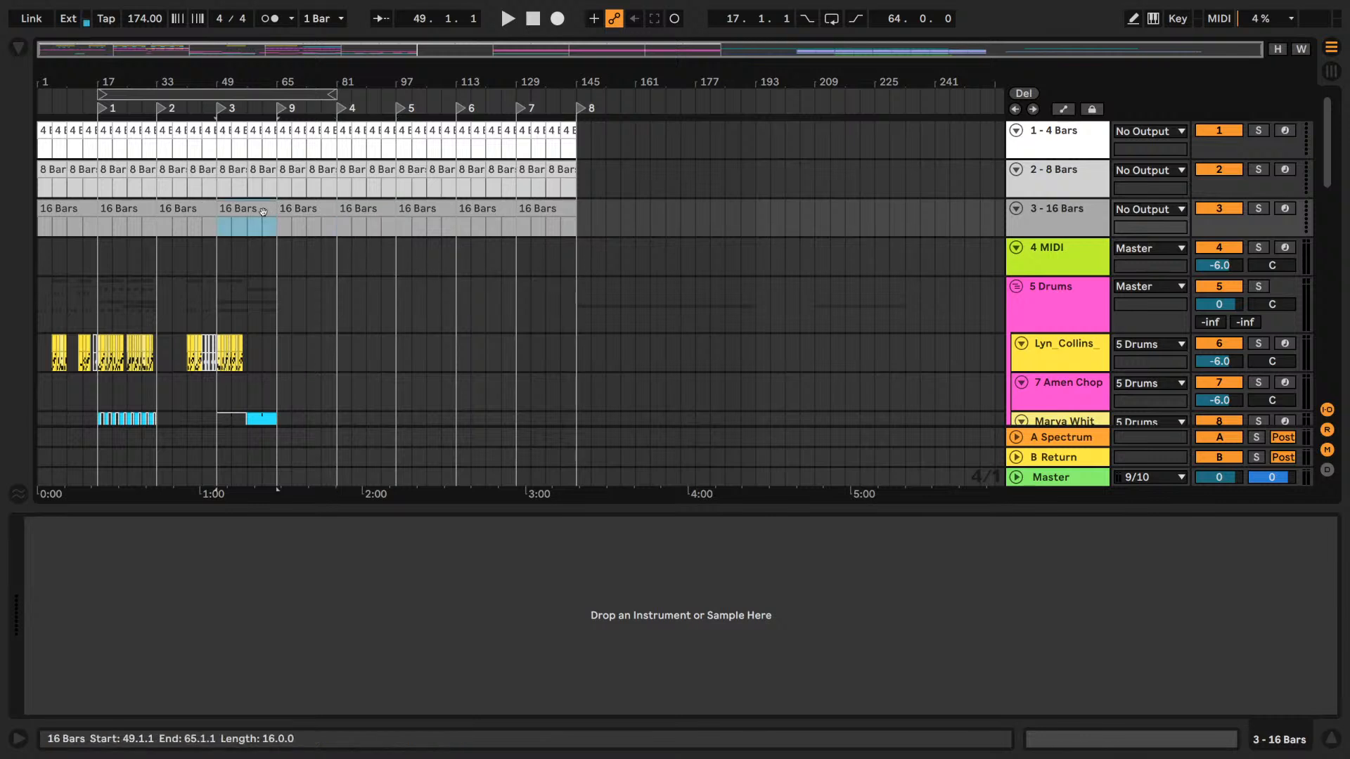
left_click(371, 225)
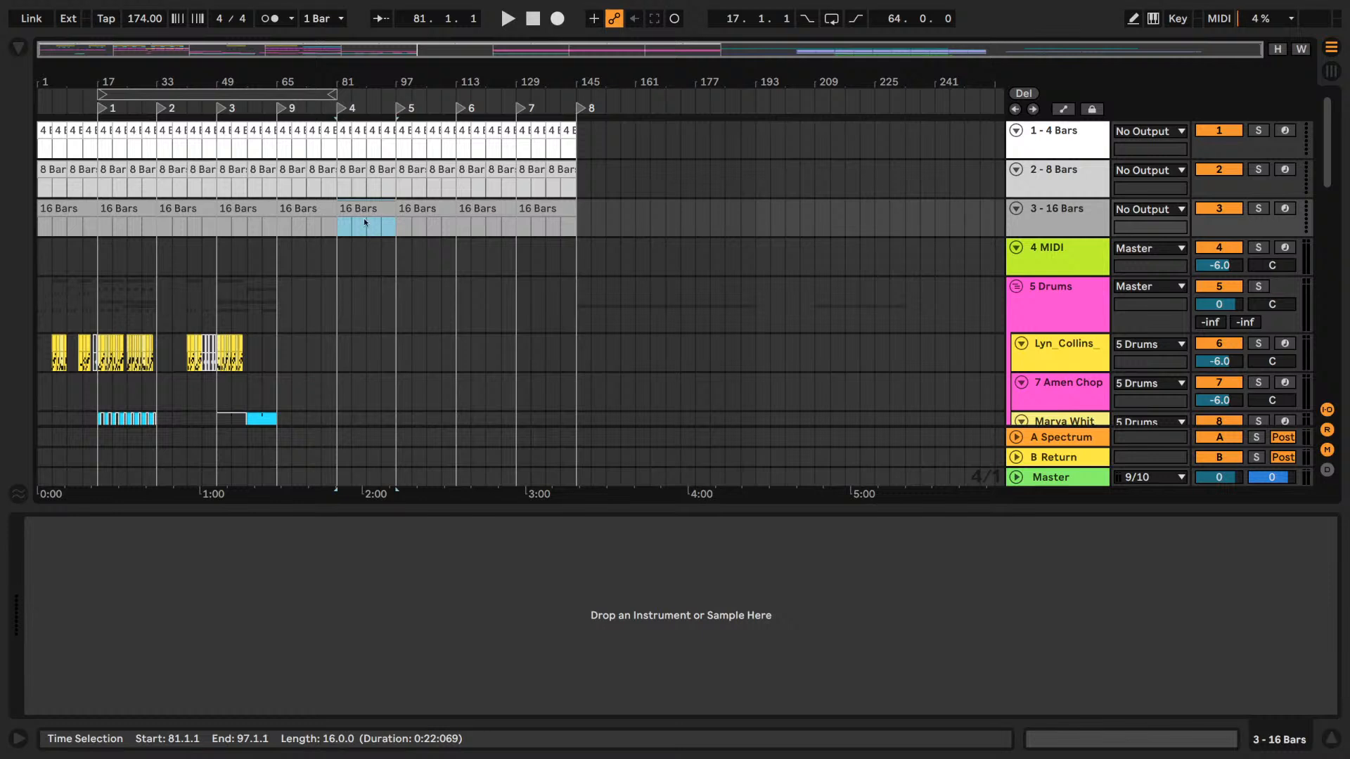
left_click(307, 209)
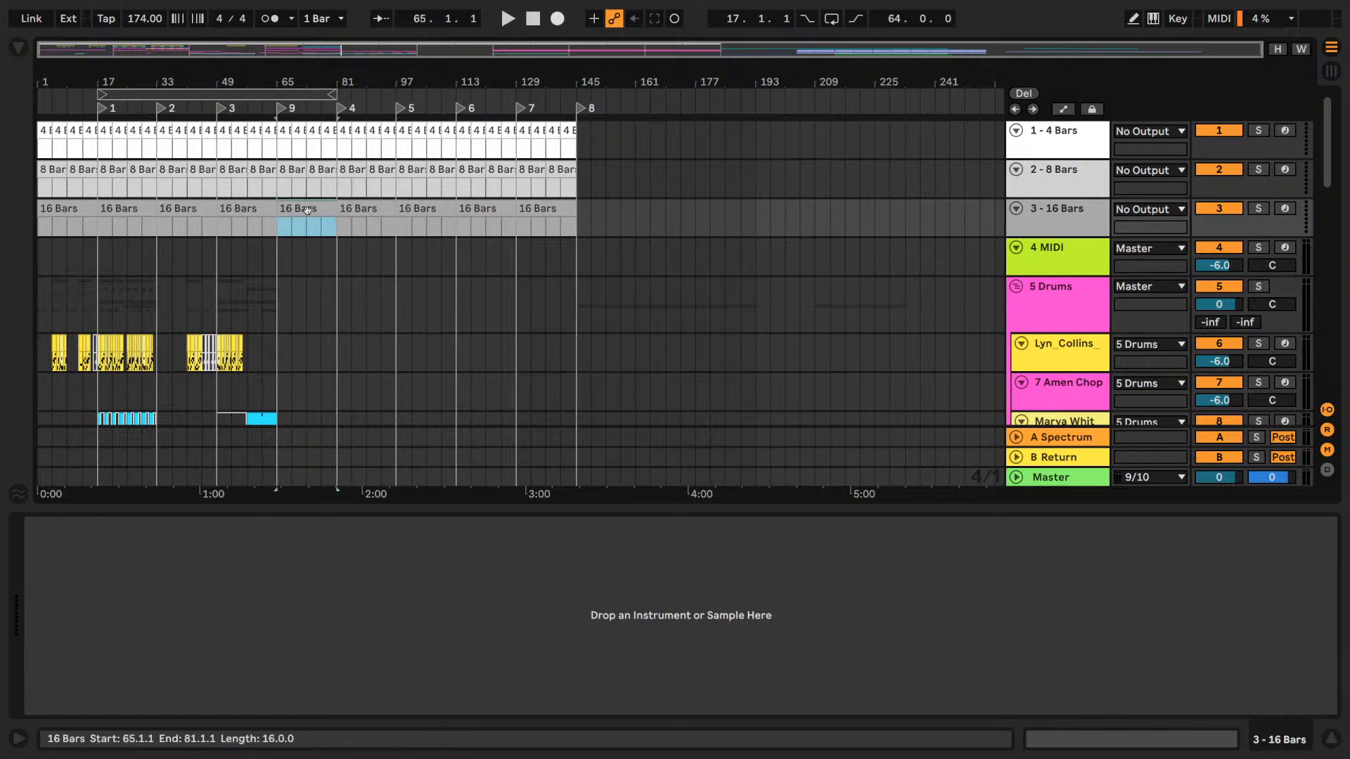
- Step through the 16 Bars guide clips in sequence from bar 1 to the section at bar 129
left_click(58, 209)
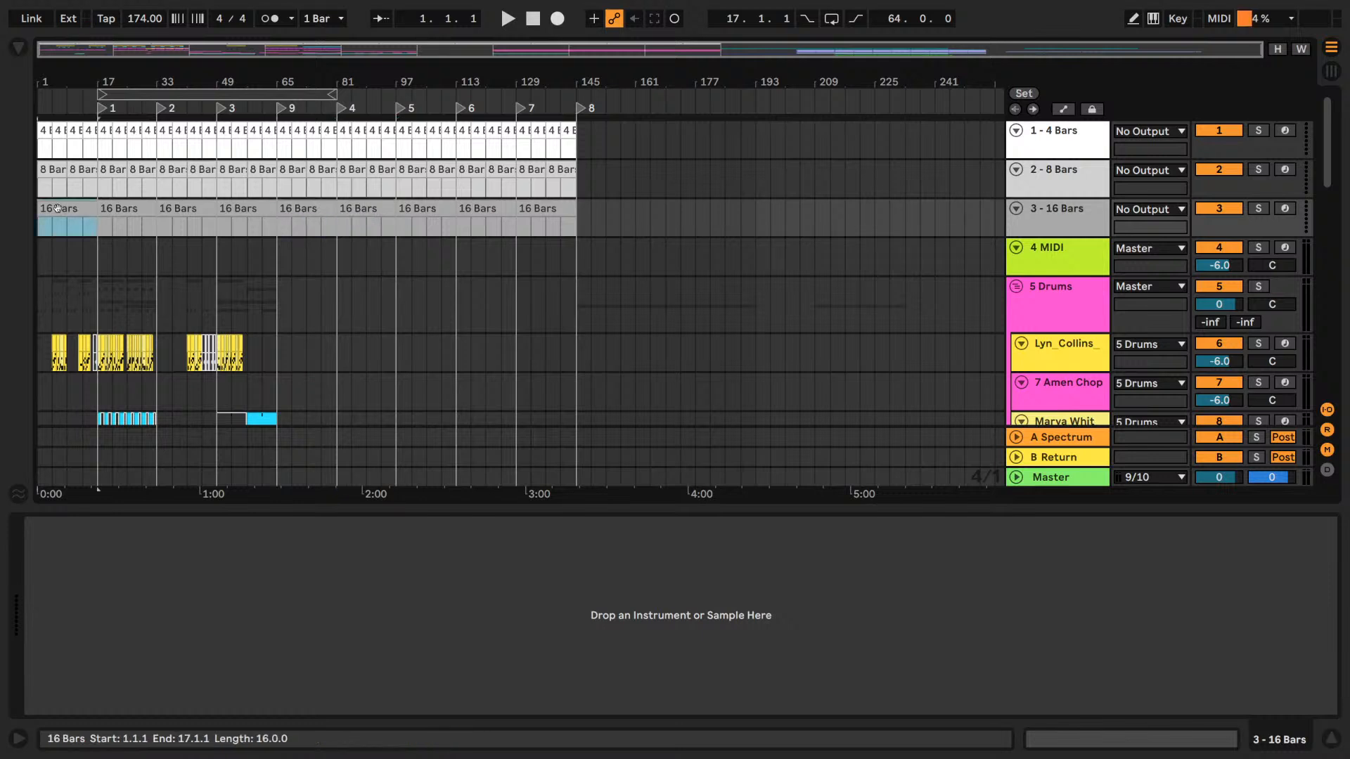
left_click(123, 209)
left_click(196, 211)
left_click(238, 213)
key("Right")
key("Right")
key("Right")
key("Right")
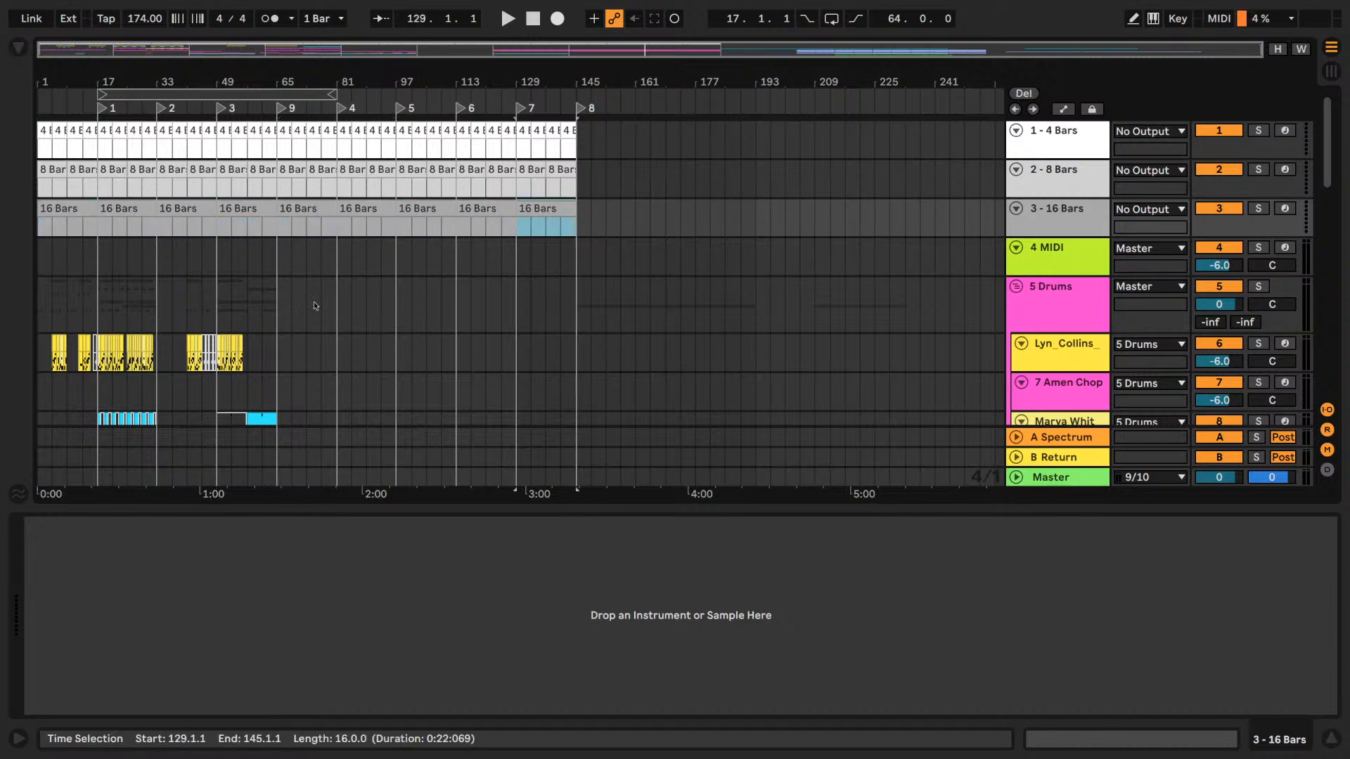
- Survey the drum, bass, vox and resample tracks down to the end of the track list and back
scroll(356, 304, "down", 8)
scroll(326, 296, "down", 3)
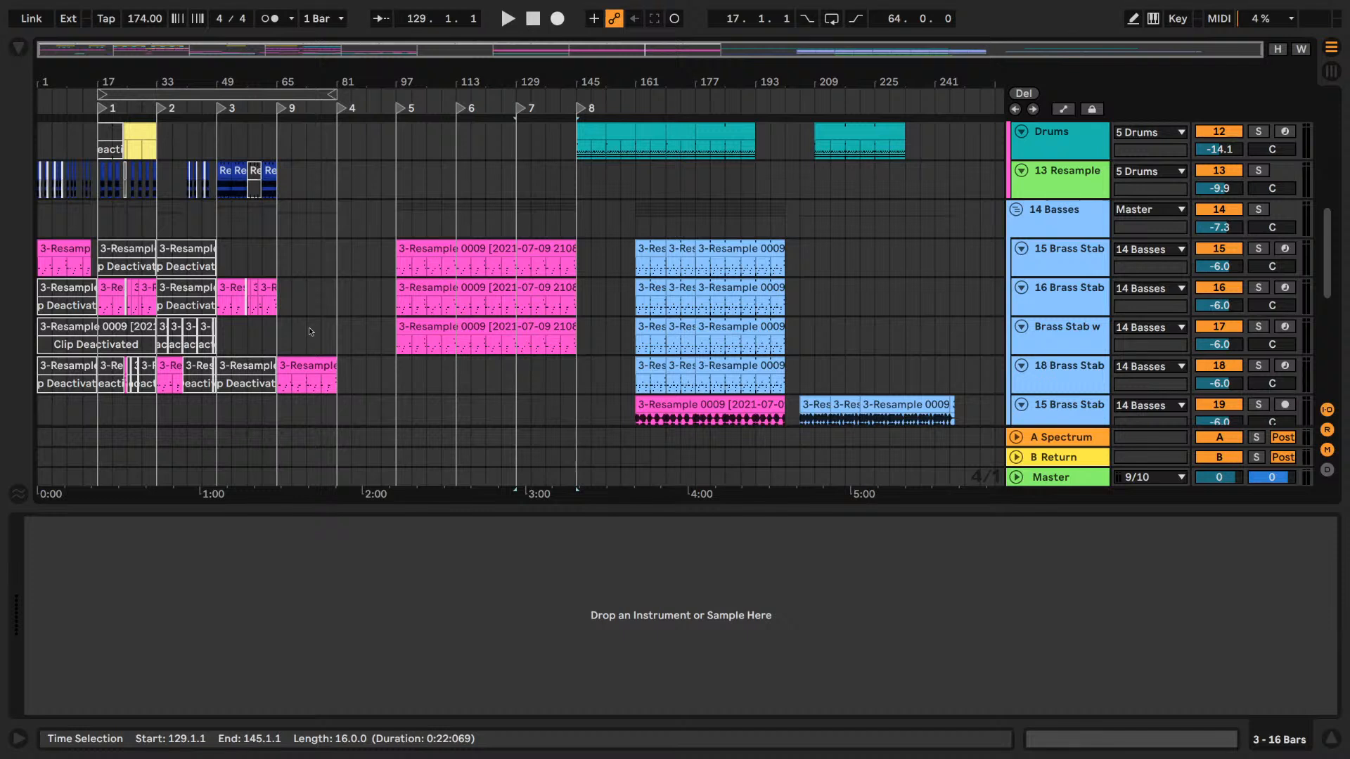
scroll(493, 264, "down", 5)
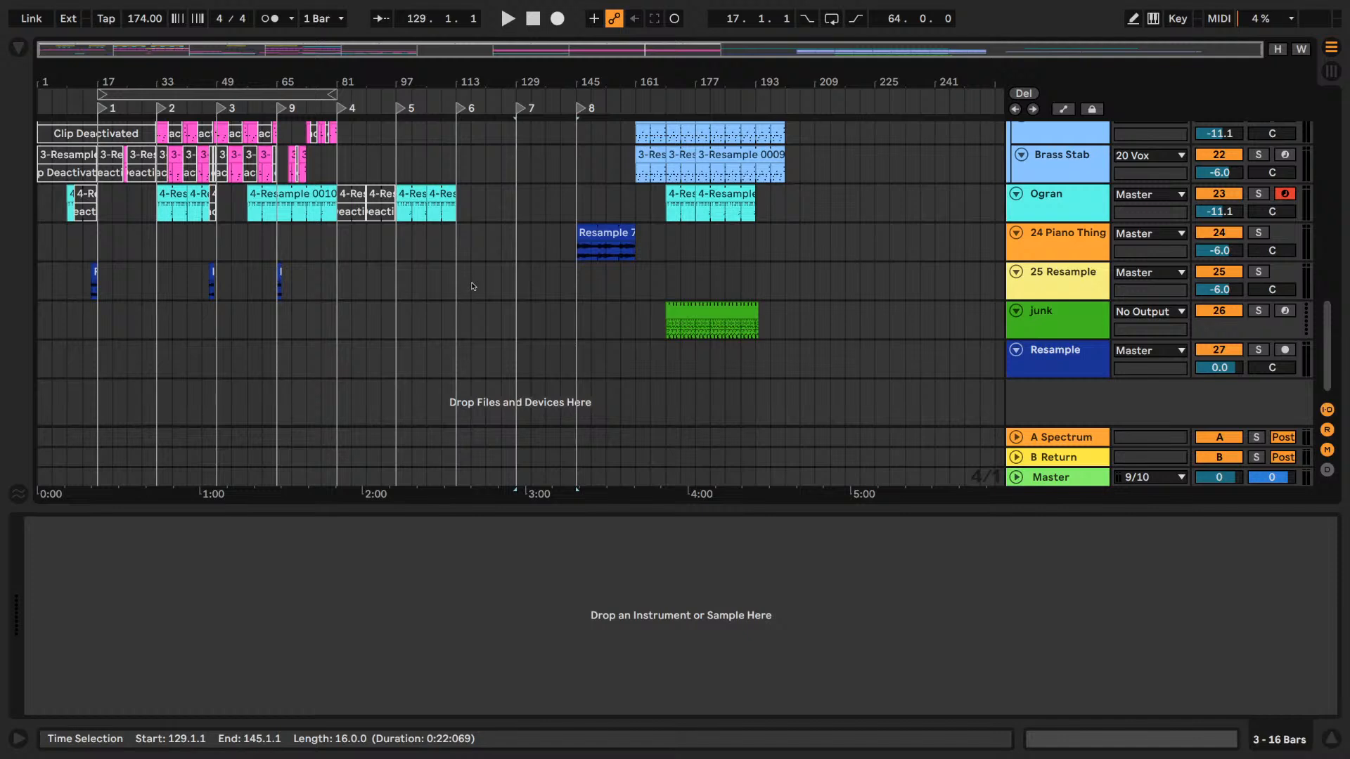
scroll(472, 285, "up", 20)
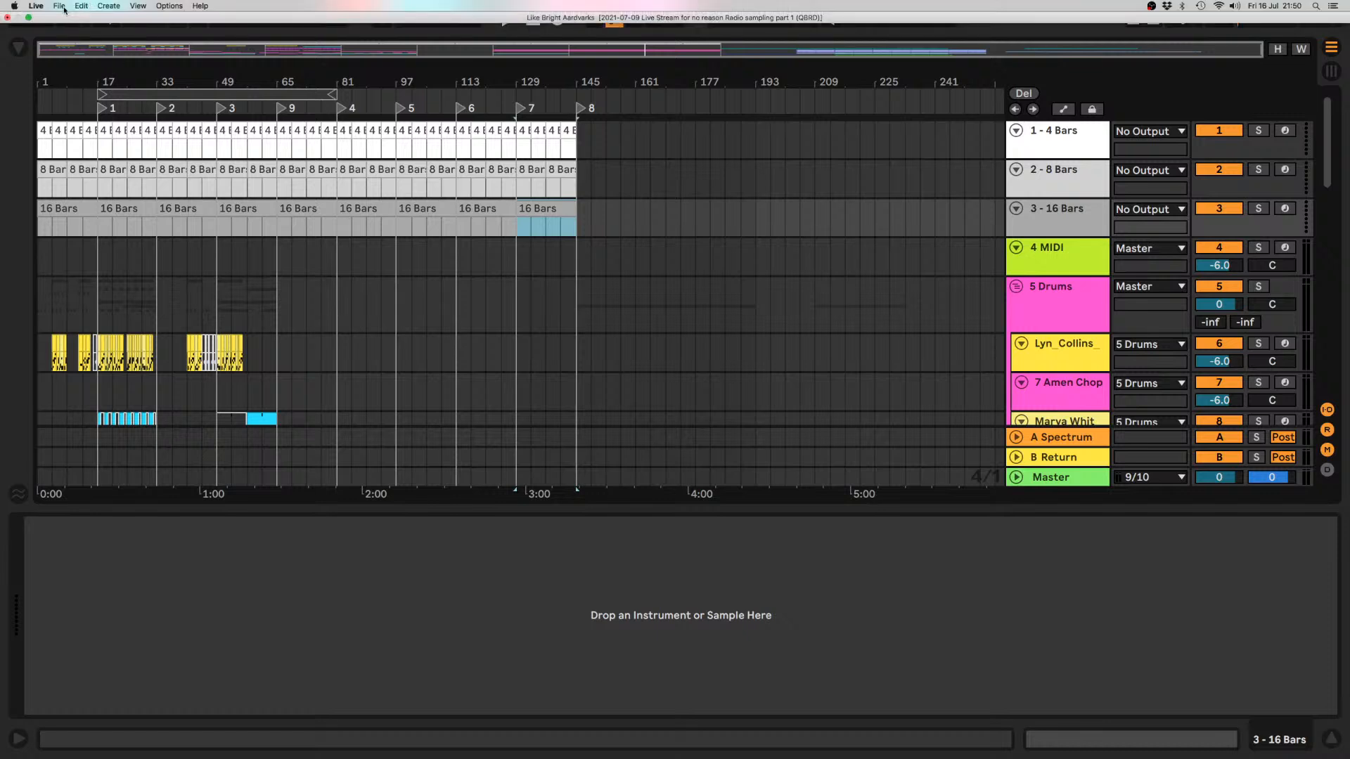
- Open "FoTF Samples Ned Sampling Radio For No Reason - Part 1.als" from its project folder, discarding changes to Like Bright Aardvarks
left_click(59, 6)
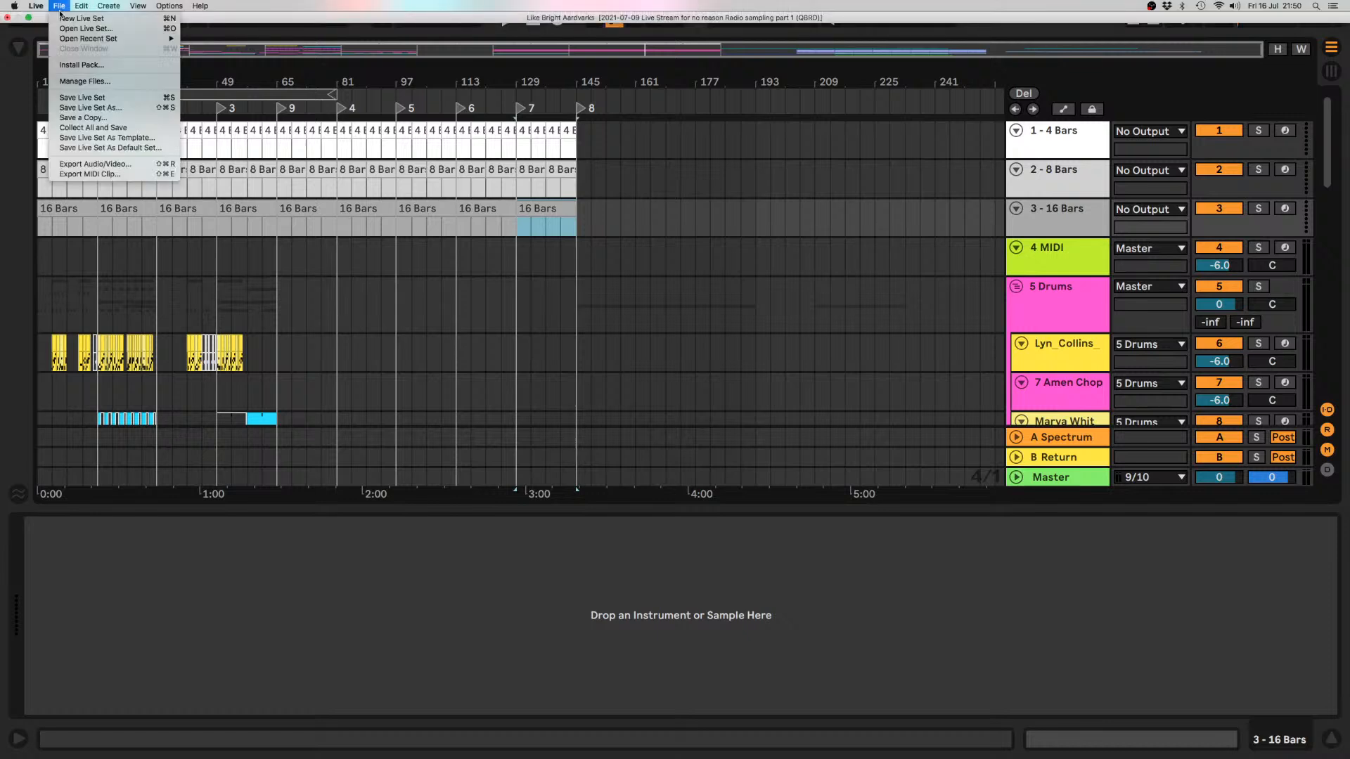
left_click(76, 28)
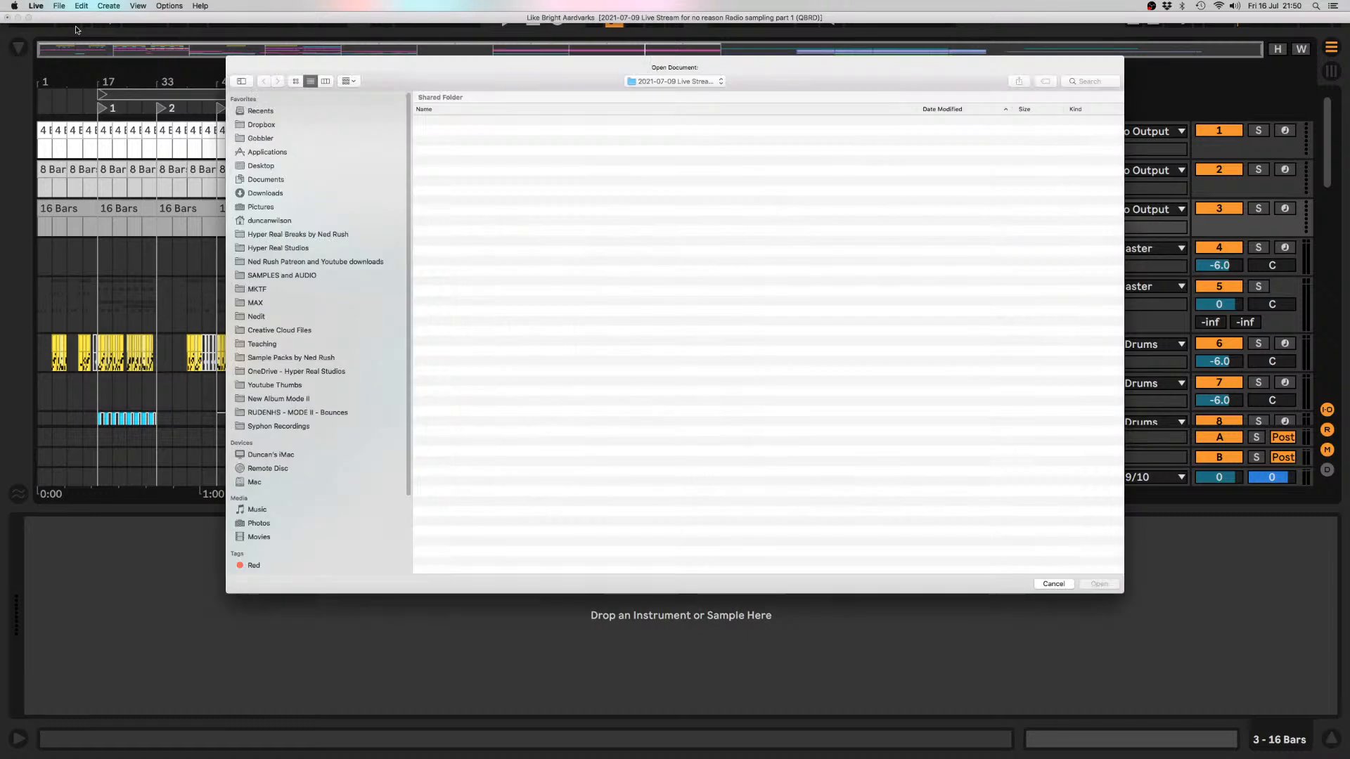
left_click(650, 81)
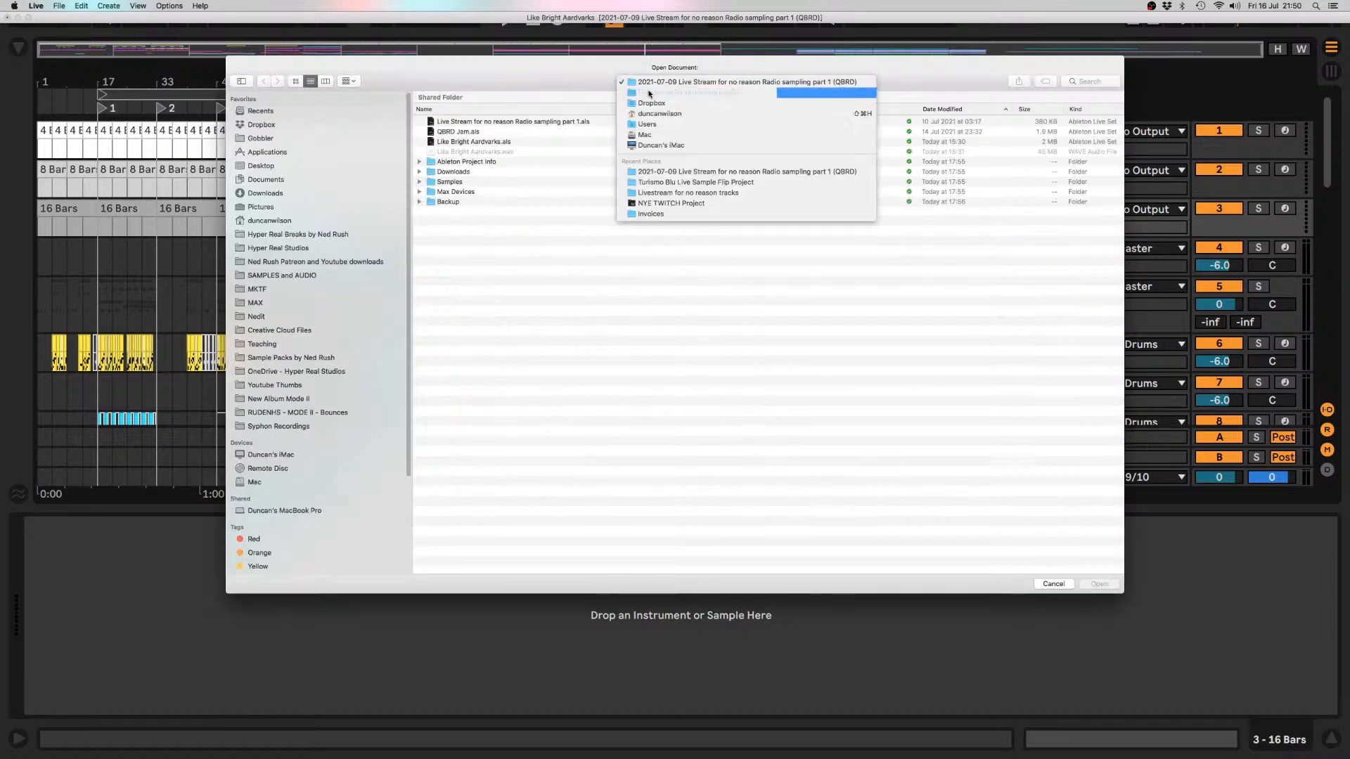
left_click(648, 94)
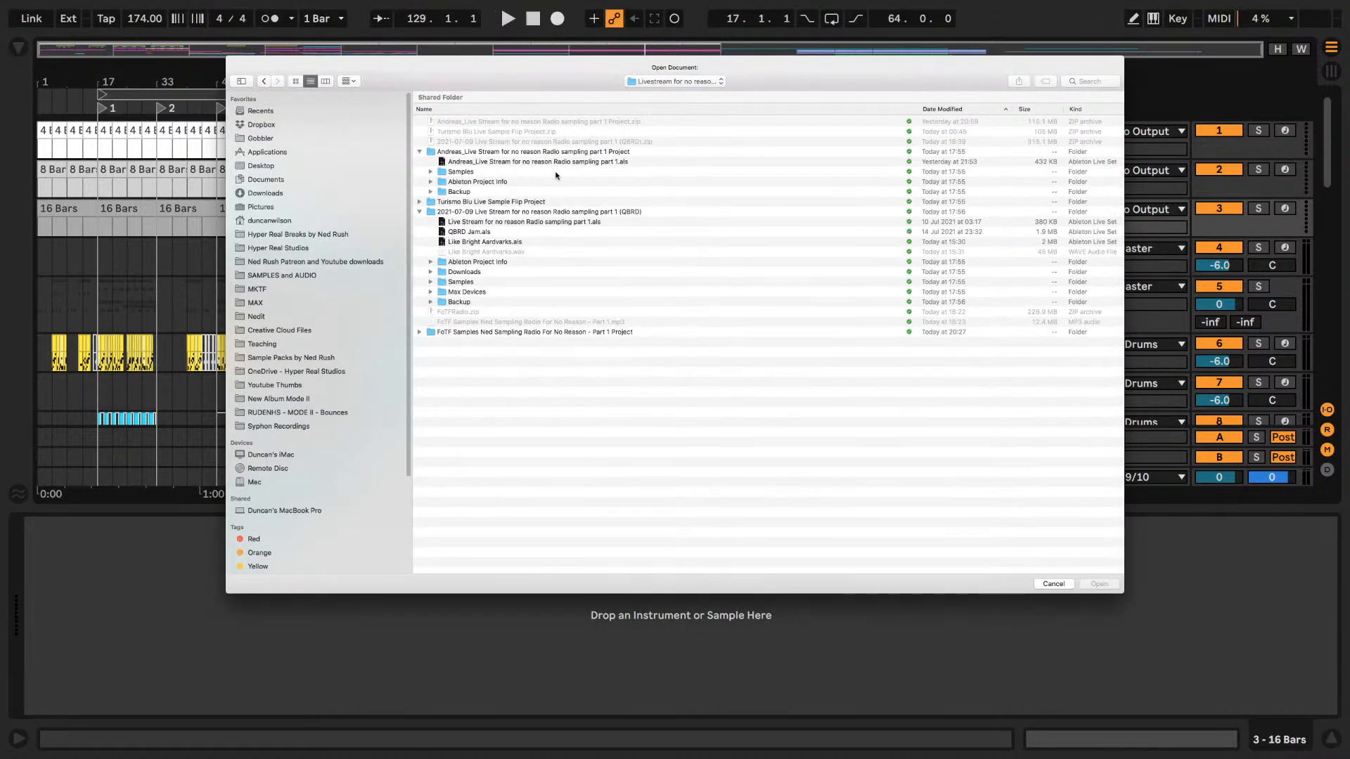
left_click(429, 334)
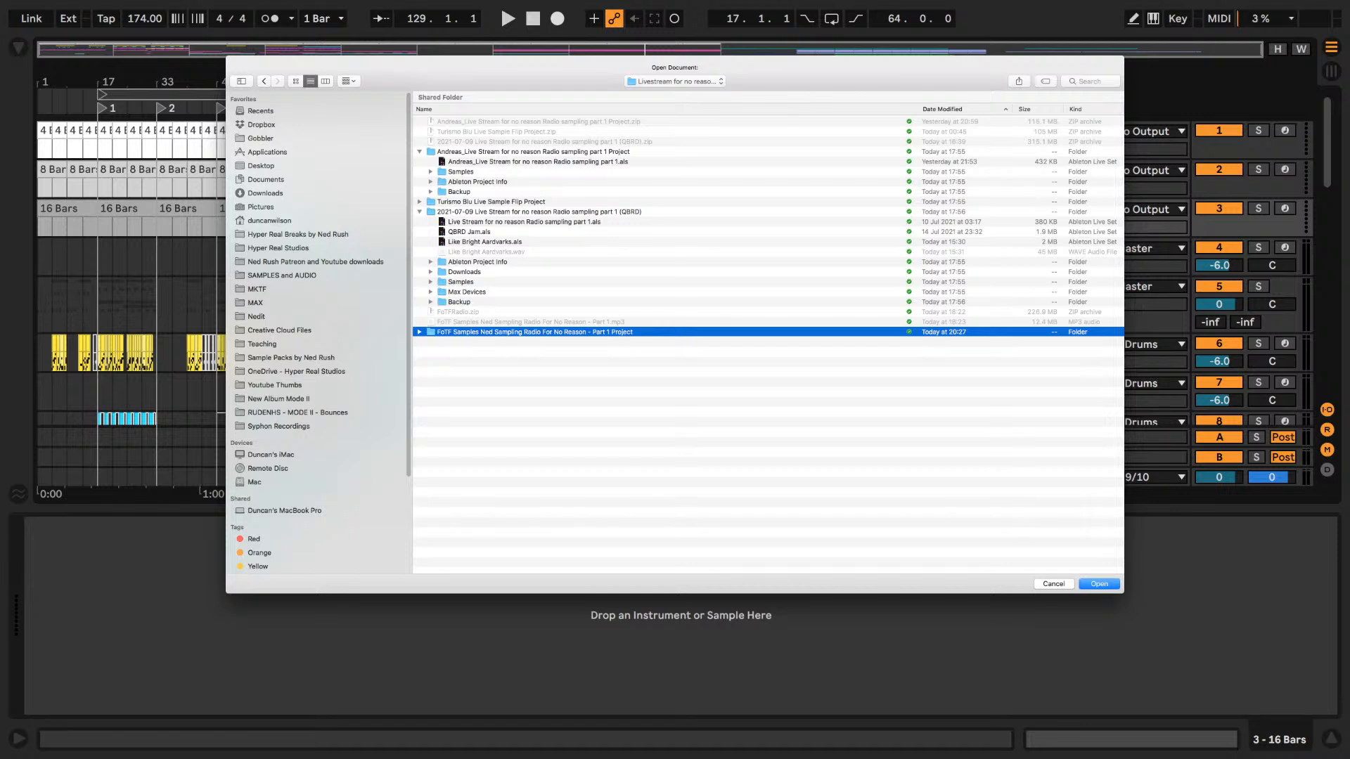
double_click(432, 333)
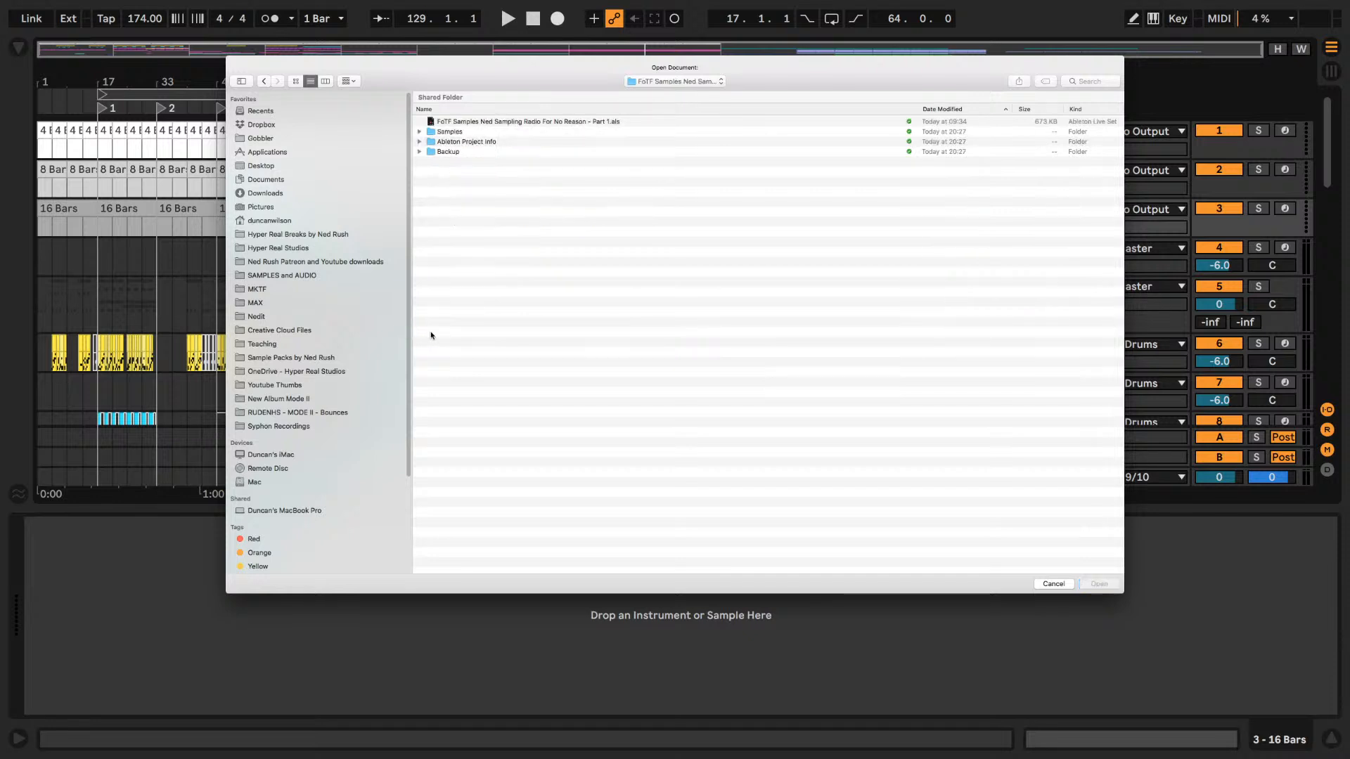
left_click(527, 122)
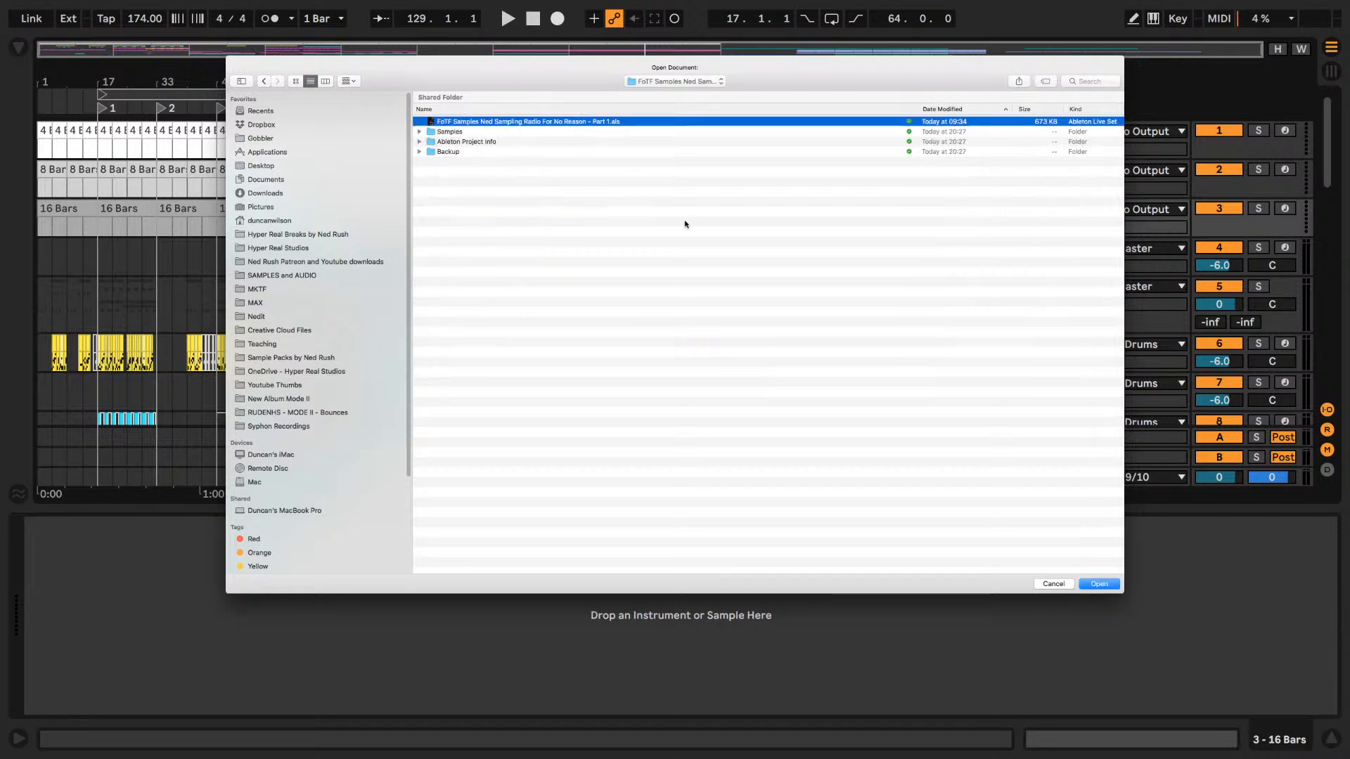
left_click(1099, 584)
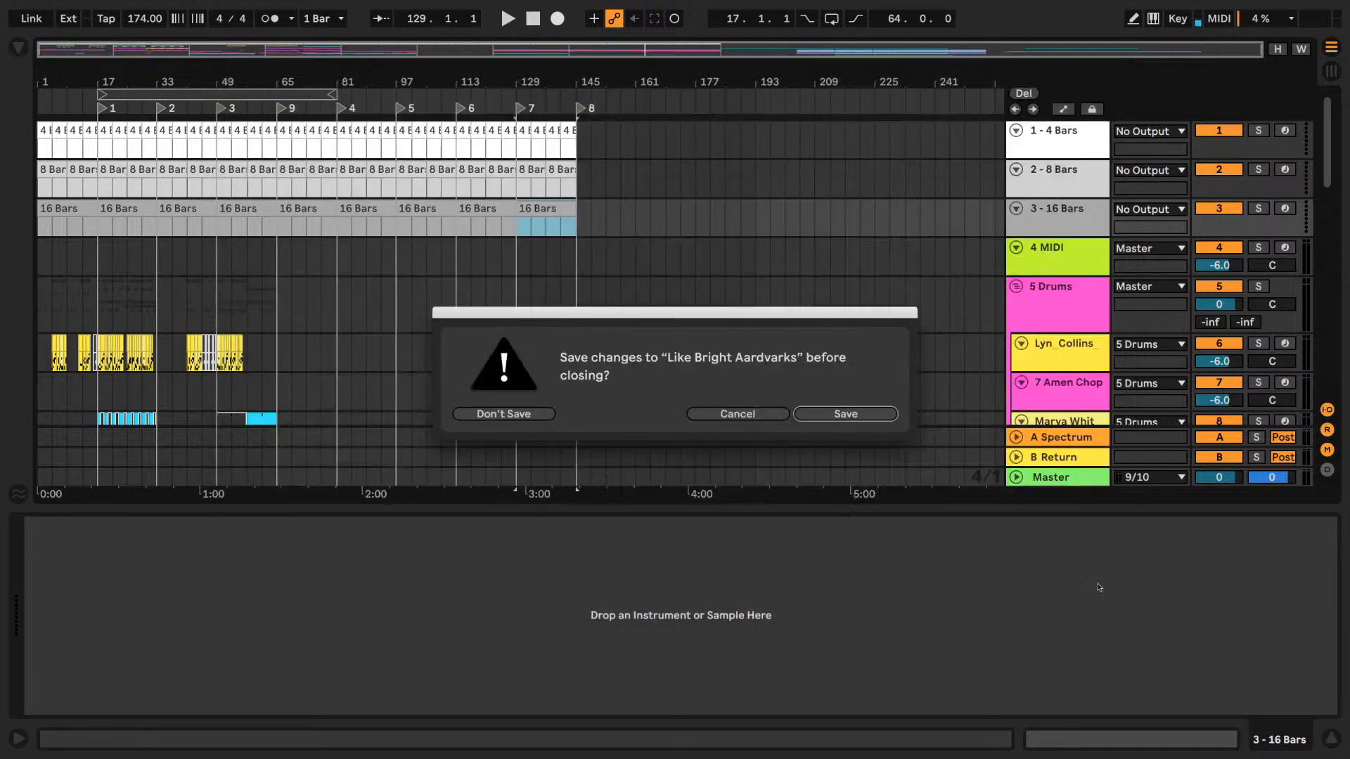
left_click(517, 413)
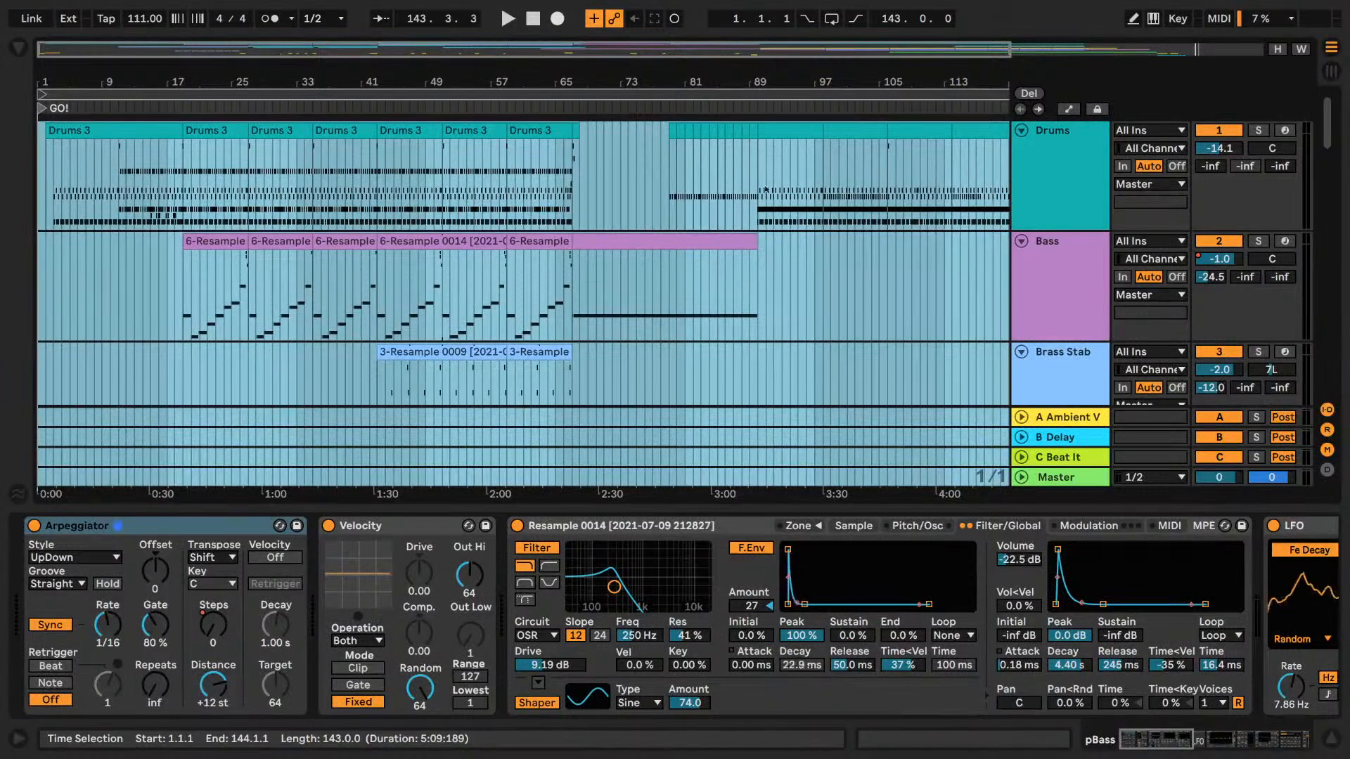
- Return to bar 1 and briefly test playback of the arrangement's opening bars
left_click(532, 18)
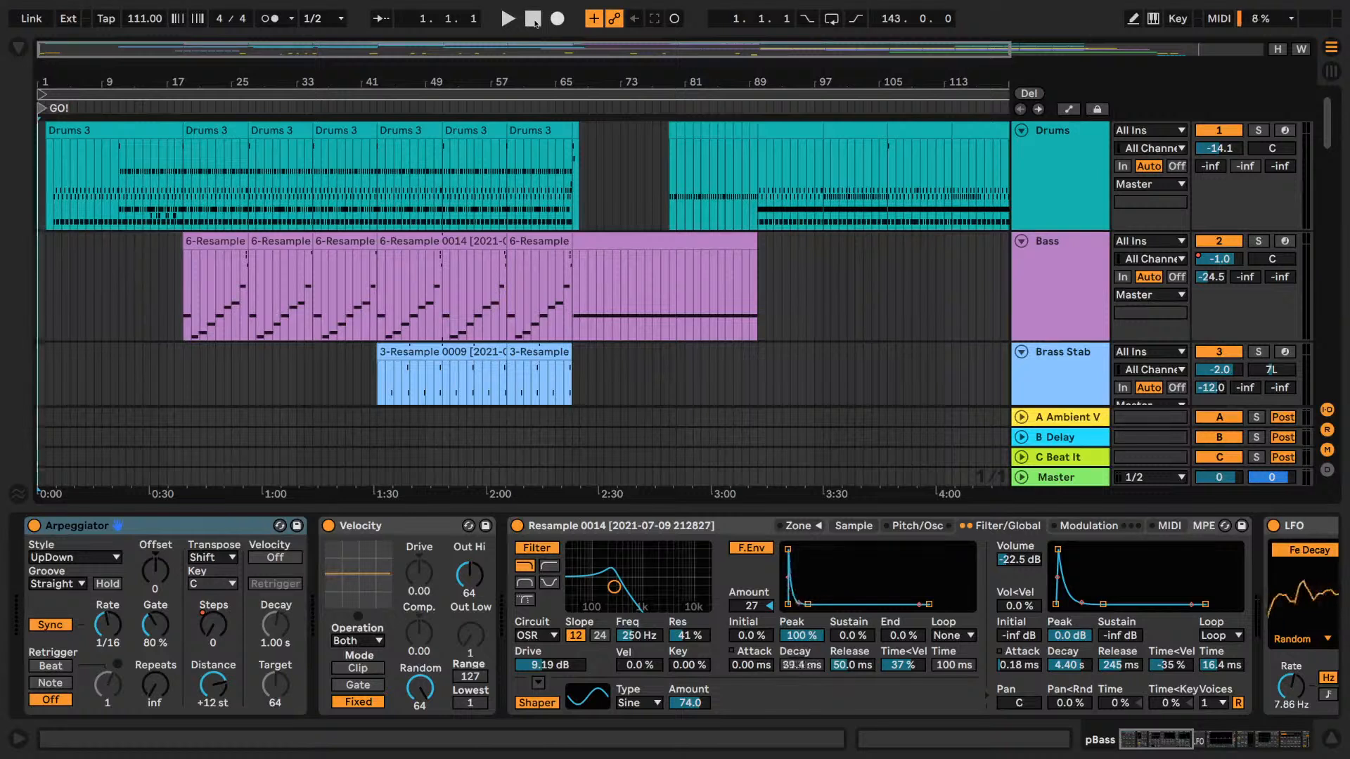
left_click(508, 19)
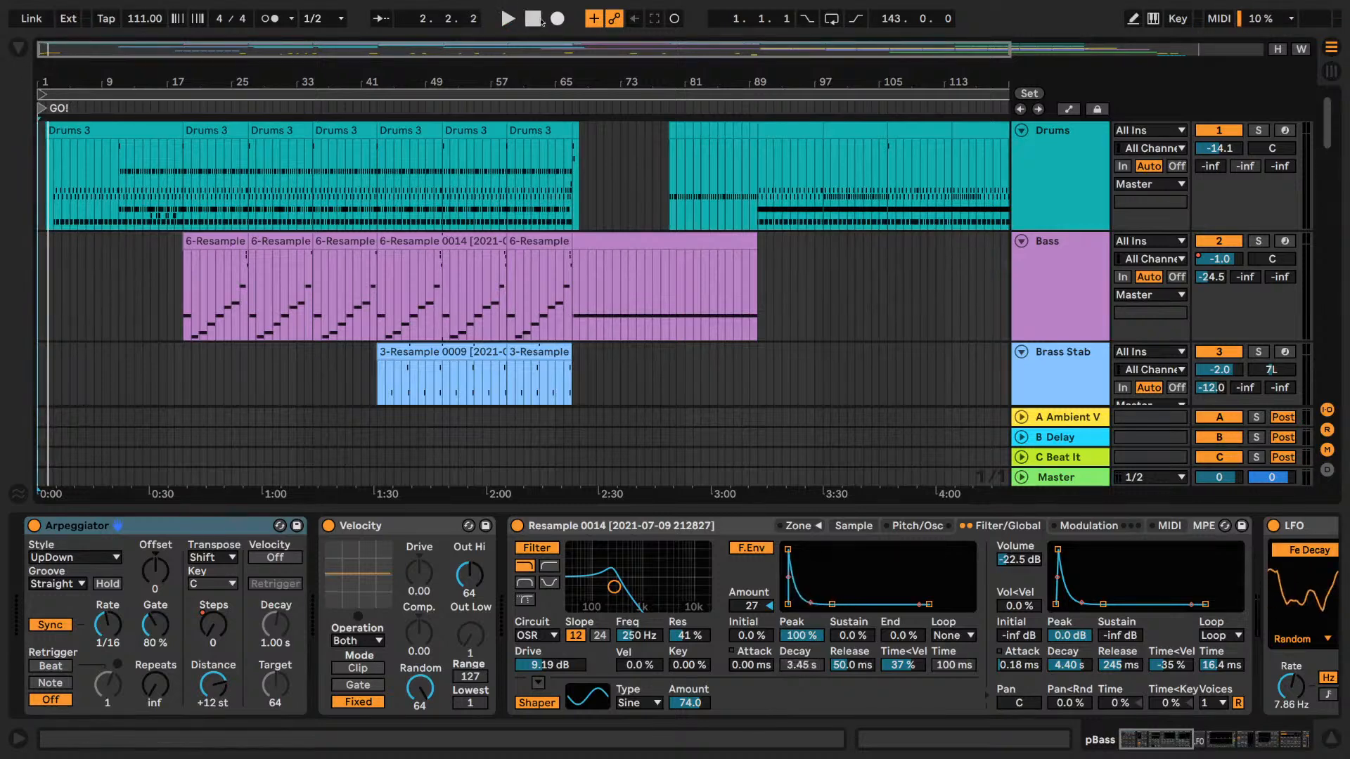
key("space")
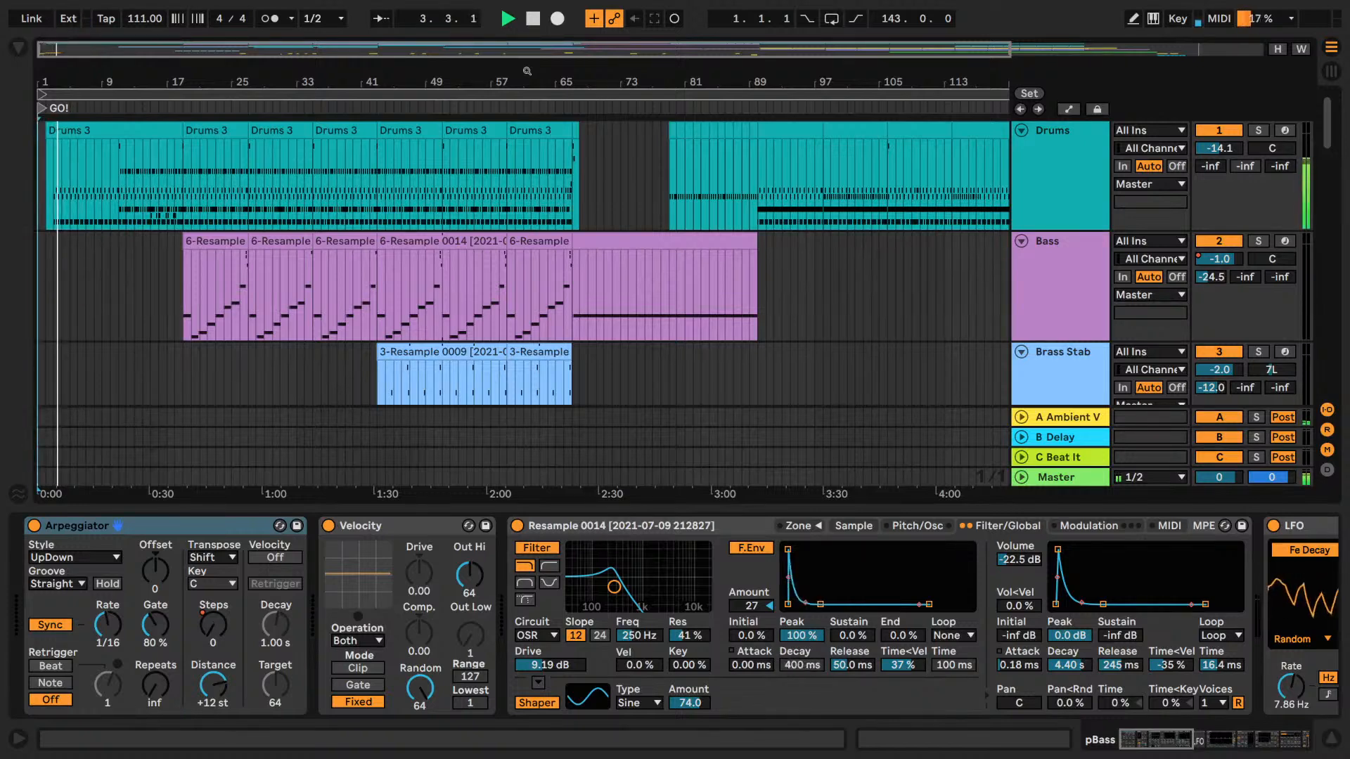
key("space")
- Set the Master output to 9/10 and restart playback from bar 1
left_click(1151, 477)
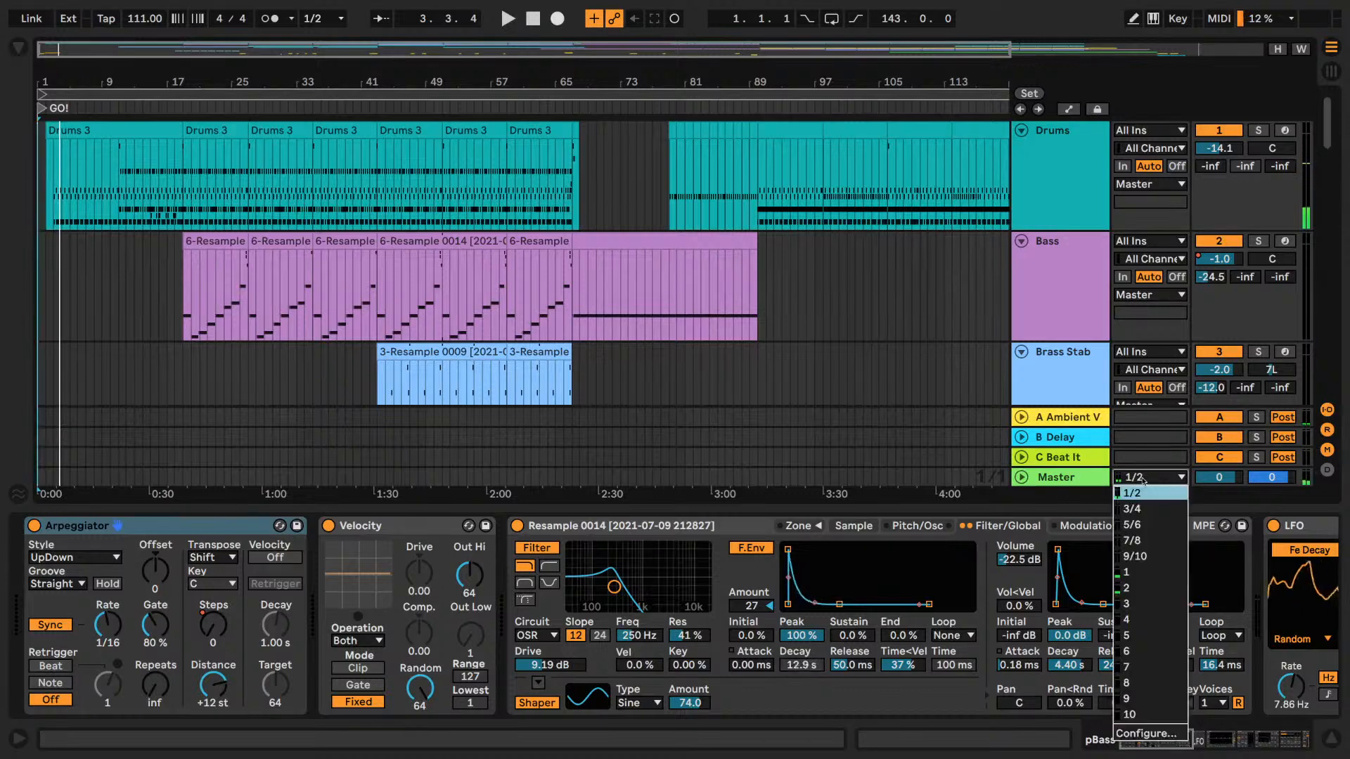
left_click(1135, 556)
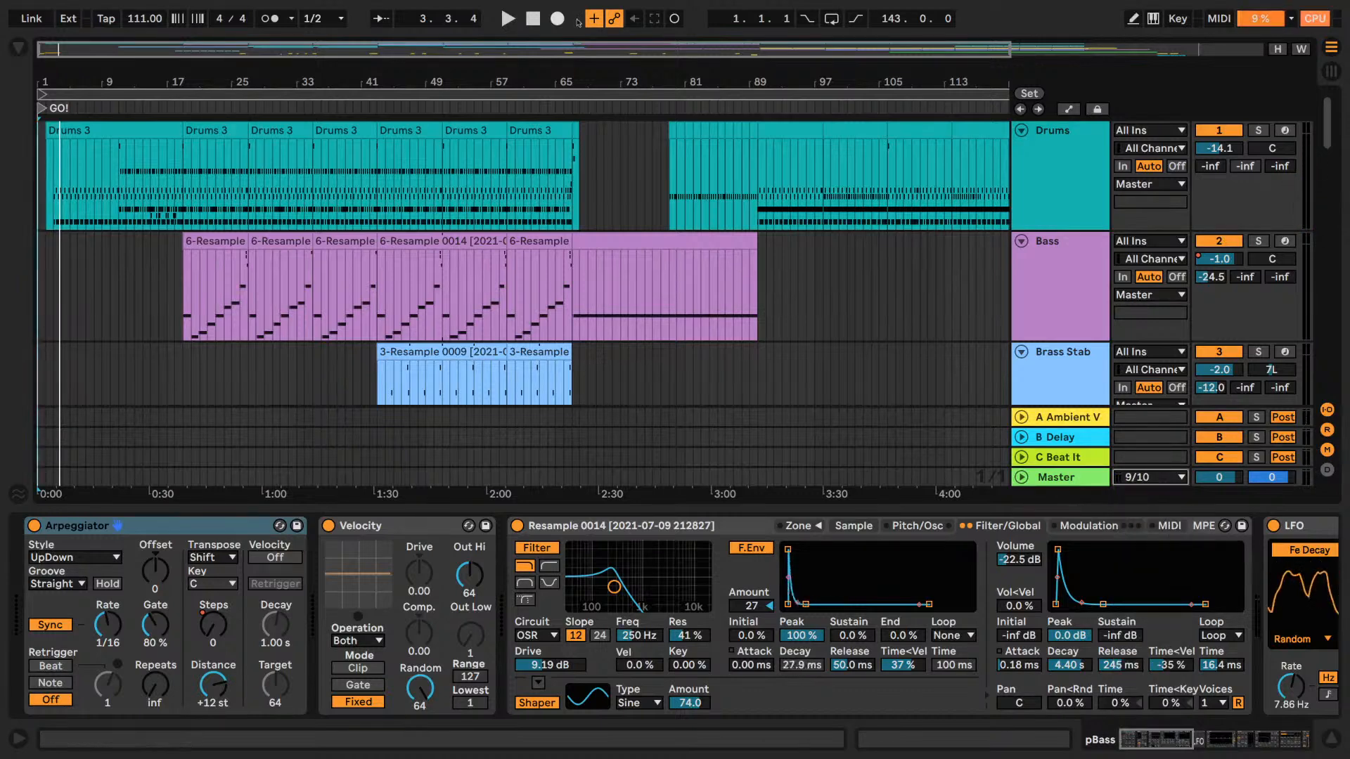
left_click(533, 19)
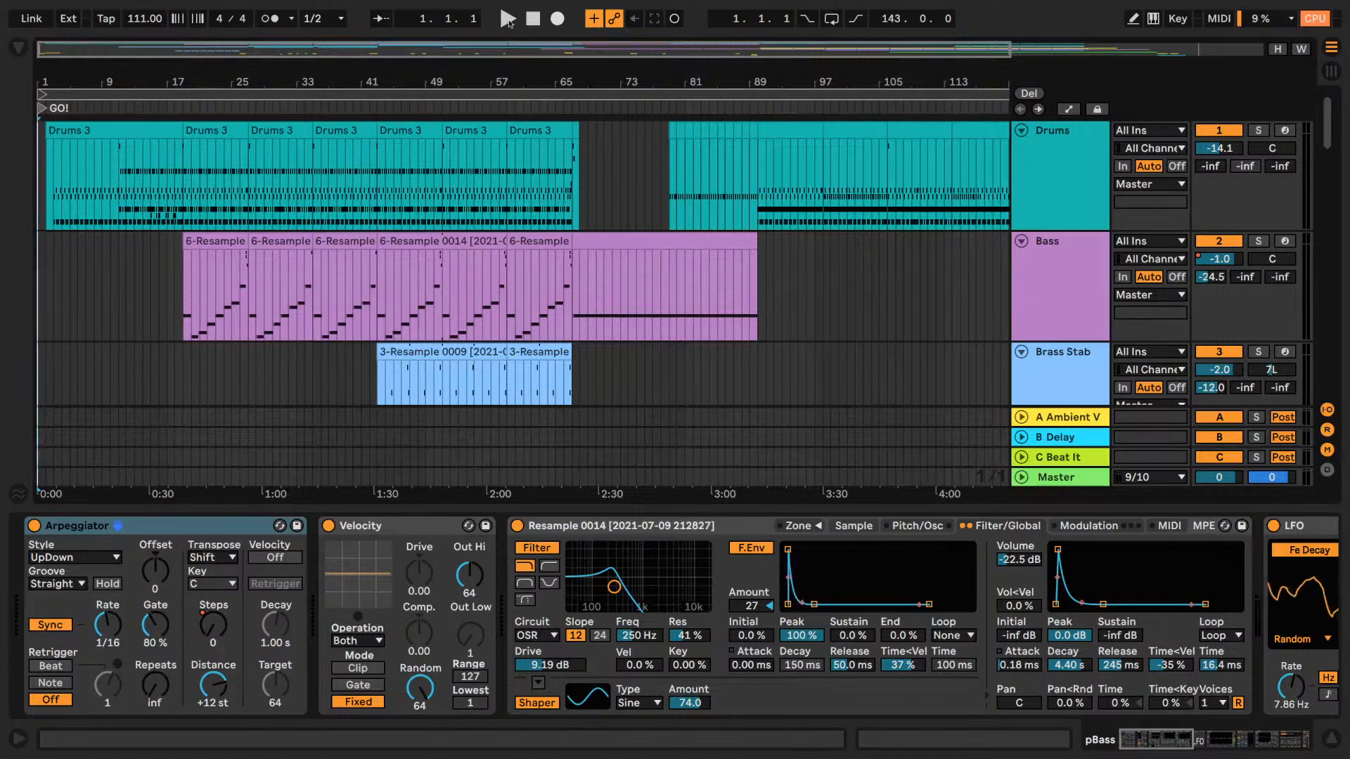
left_click(507, 19)
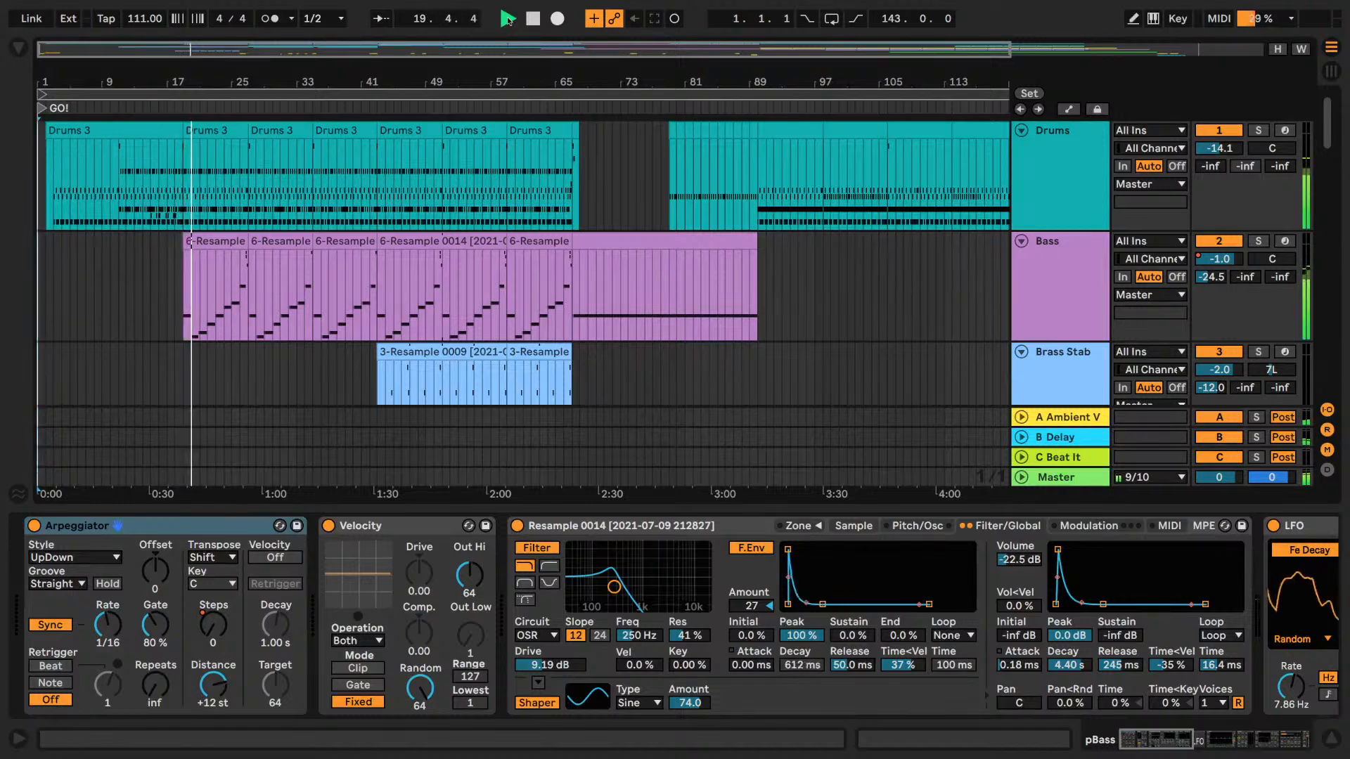
- Fit the whole arrangement to the window's height and width and hide the device view
left_click(1278, 51)
key("w")
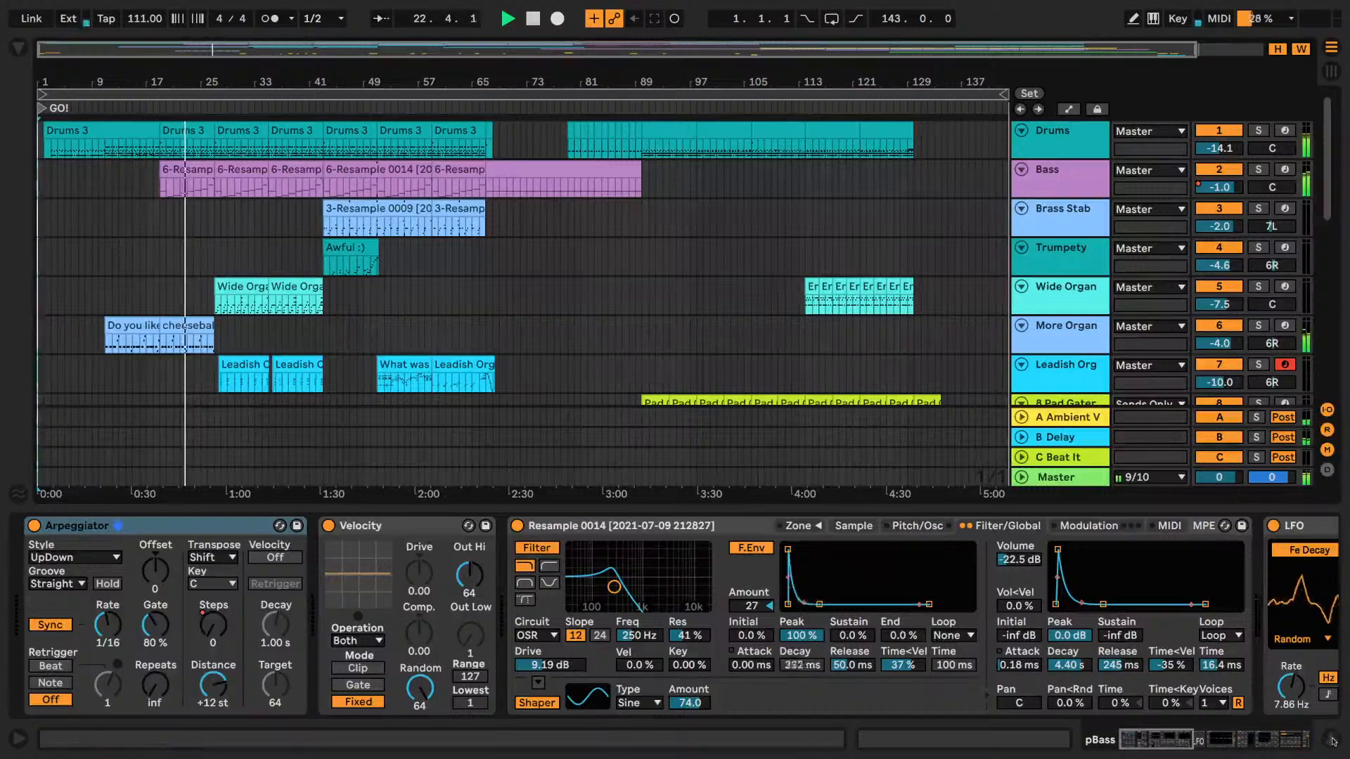
key("ctrl+alt+l")
- Examine the full track layout from Drums to Applause while the arrangement plays
scroll(637, 259, "down", 8)
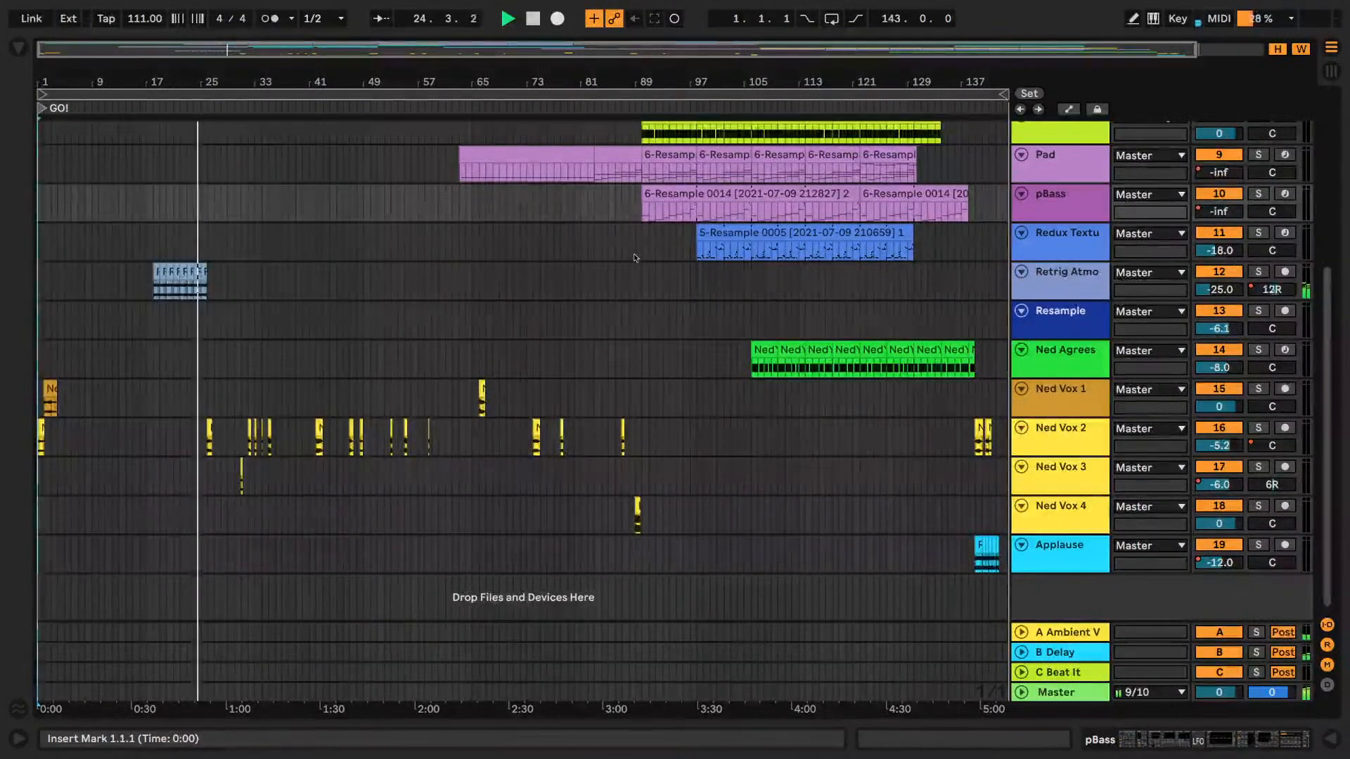
scroll(634, 261, "up", 7)
scroll(634, 259, "down", 7)
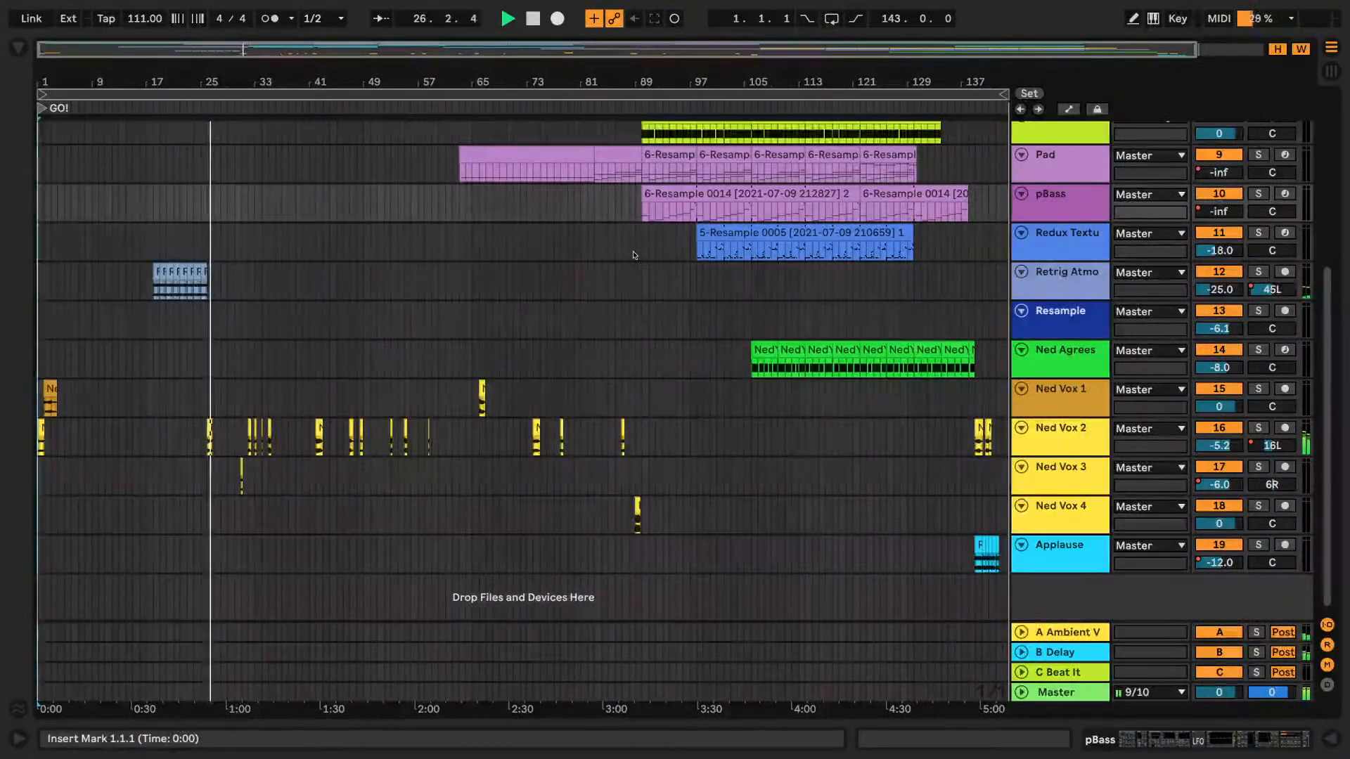
scroll(635, 255, "up", 7)
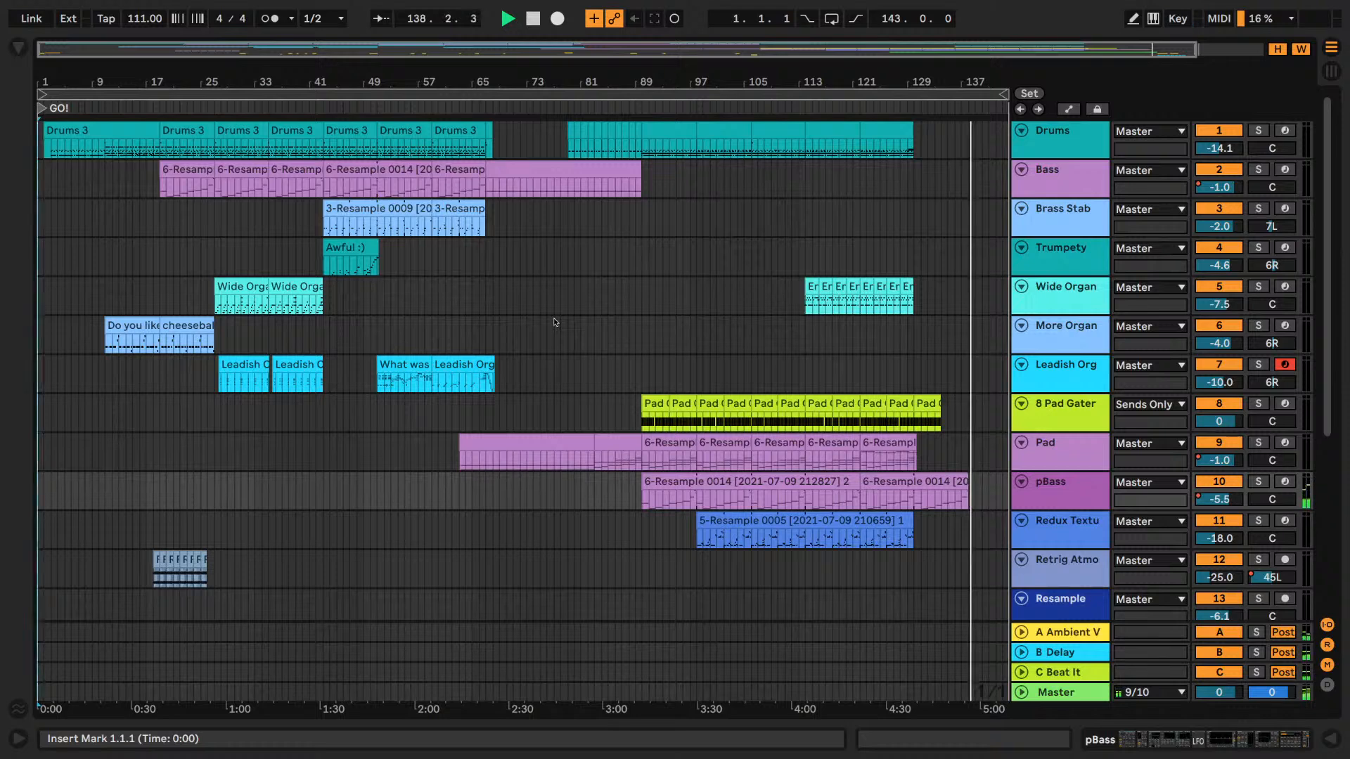
scroll(554, 322, "down", 4)
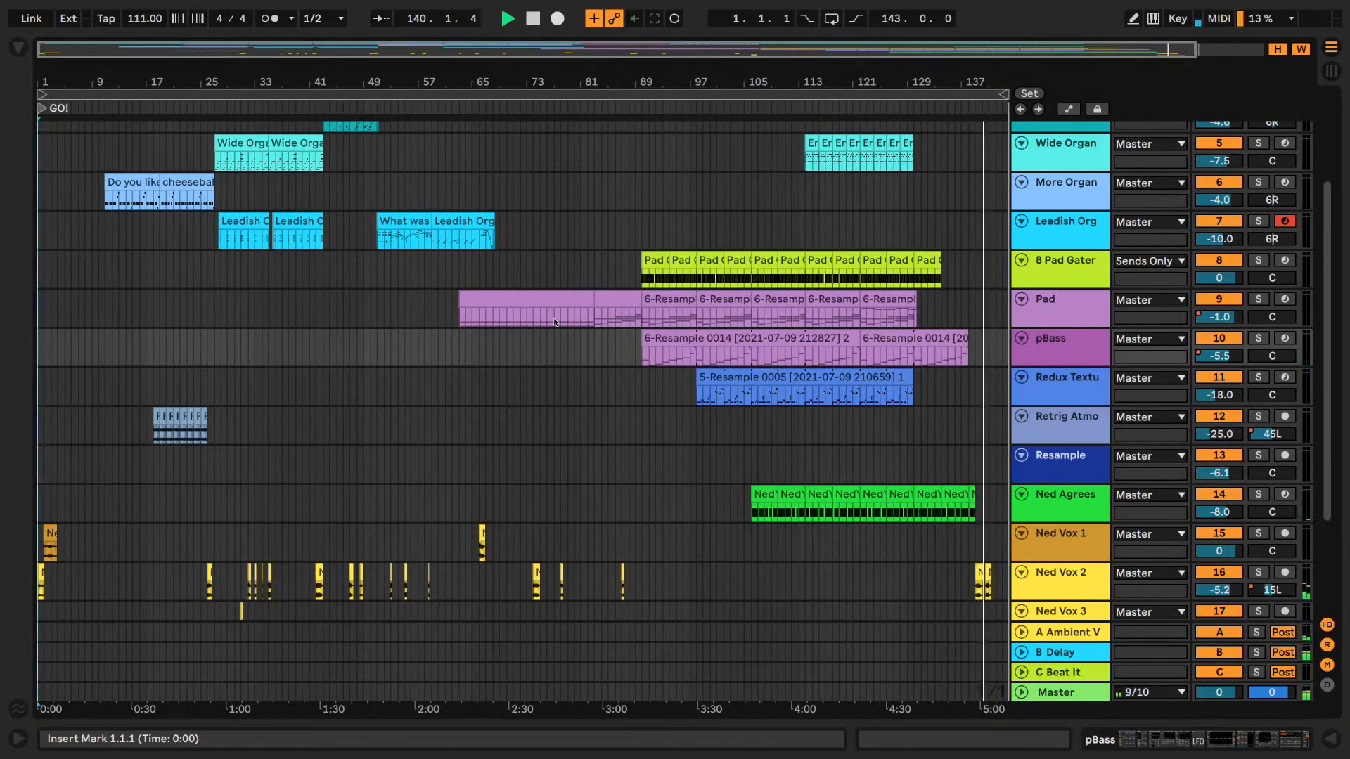
scroll(555, 322, "down", 4)
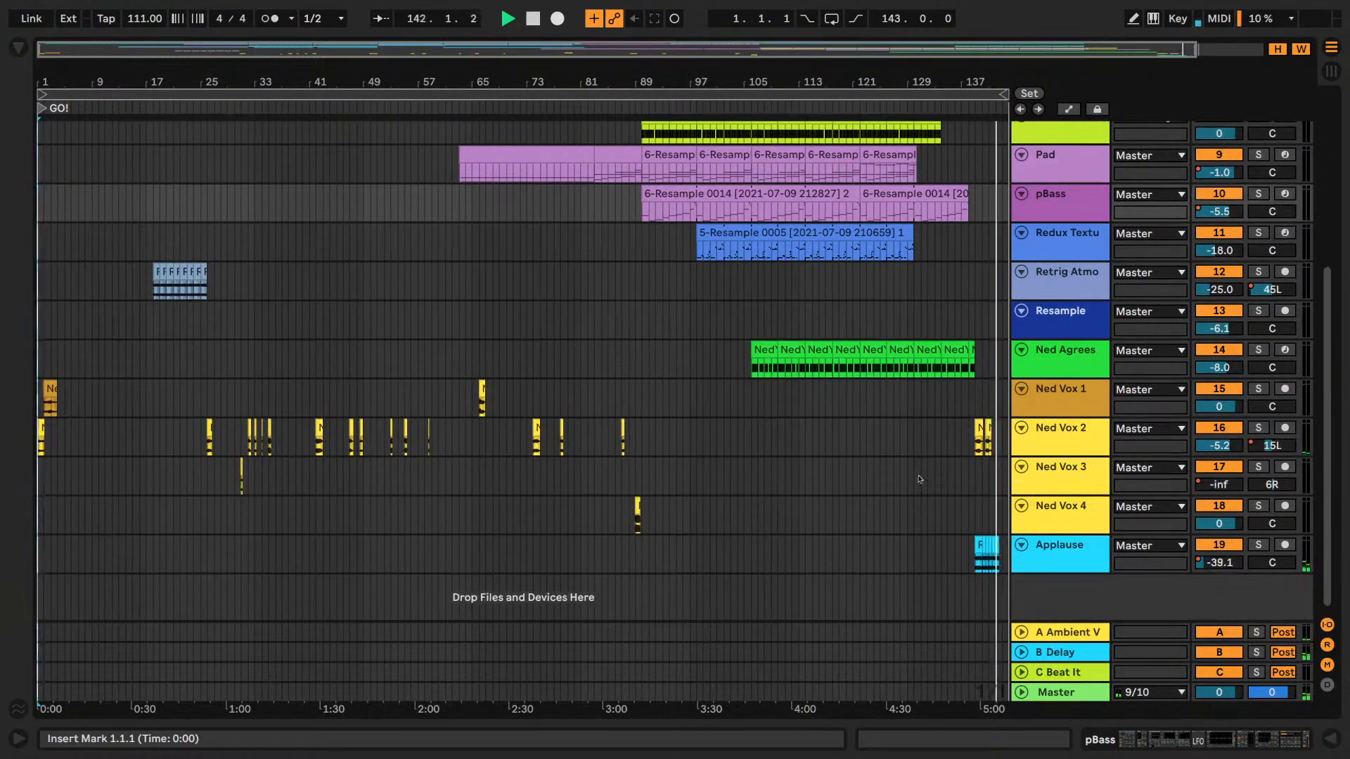
- Audition the closing Ned Vox 2 clips from bar 139 with the track soloed, and unsolo it
left_click(976, 441)
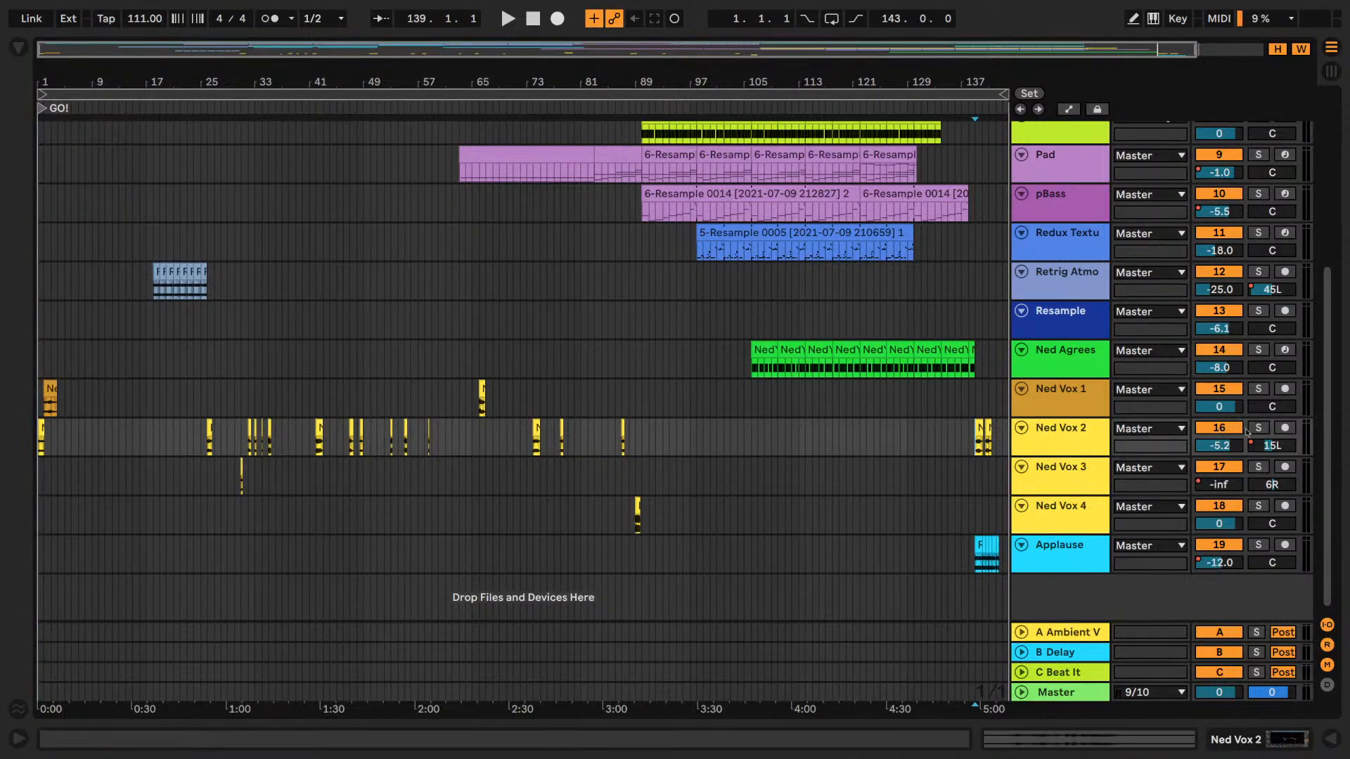
key("space")
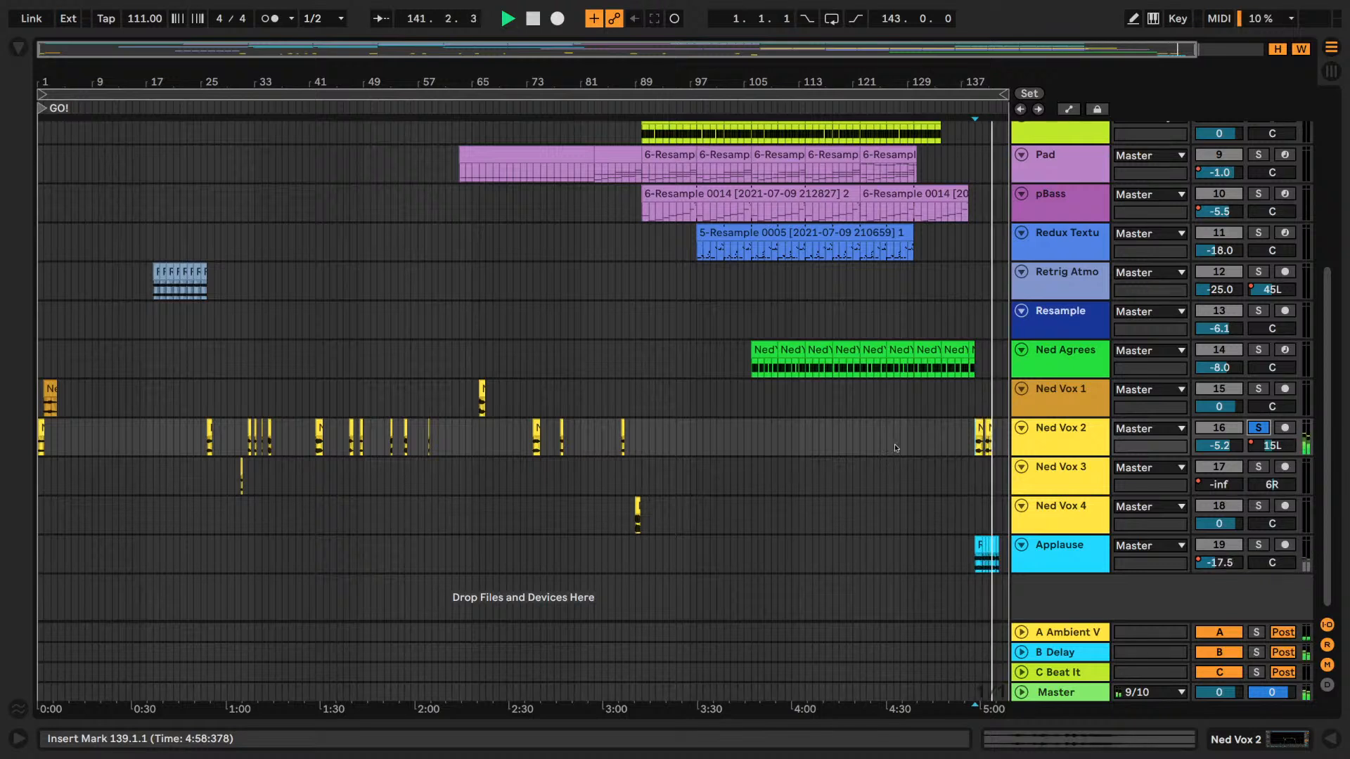
left_click(1258, 428)
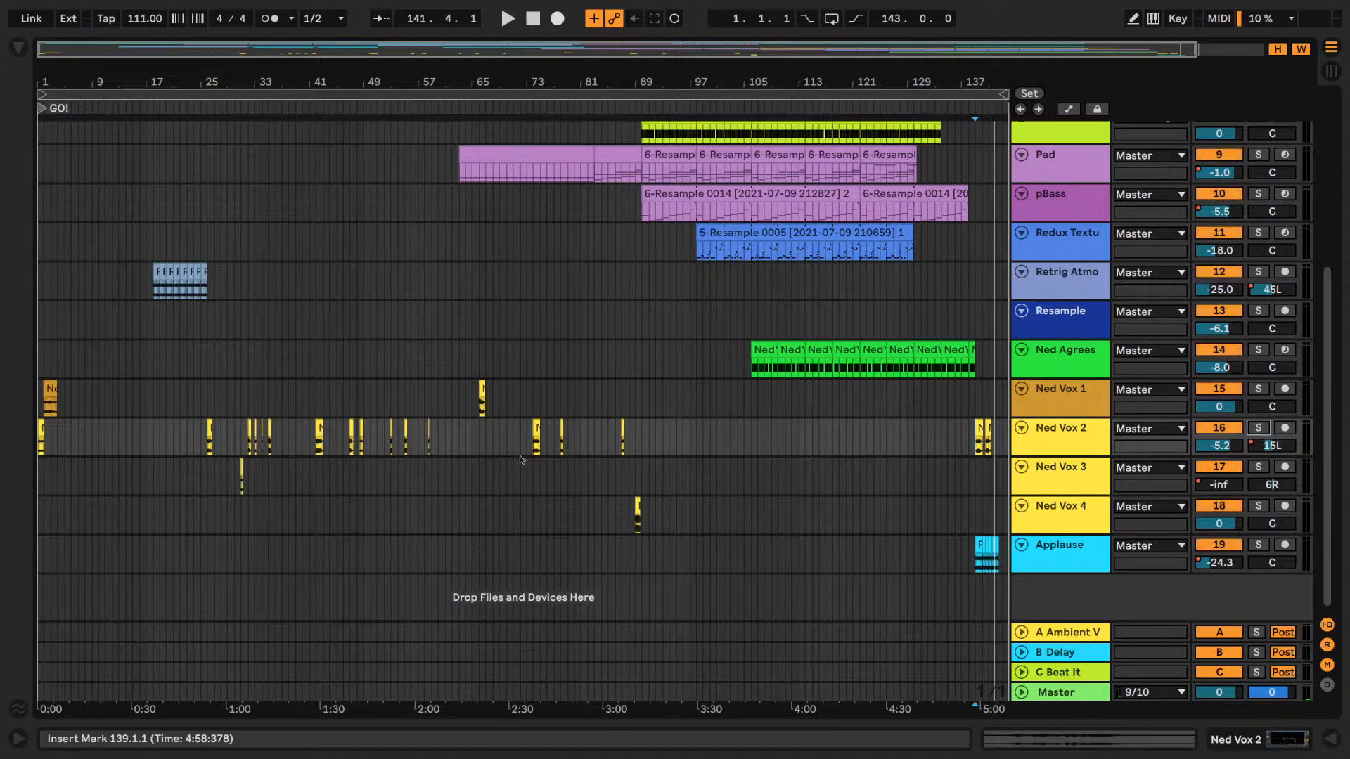
- Audition the Ned Vox 1 clip at bar 66 by playing from bar 65 with the track soloed
left_click(472, 447)
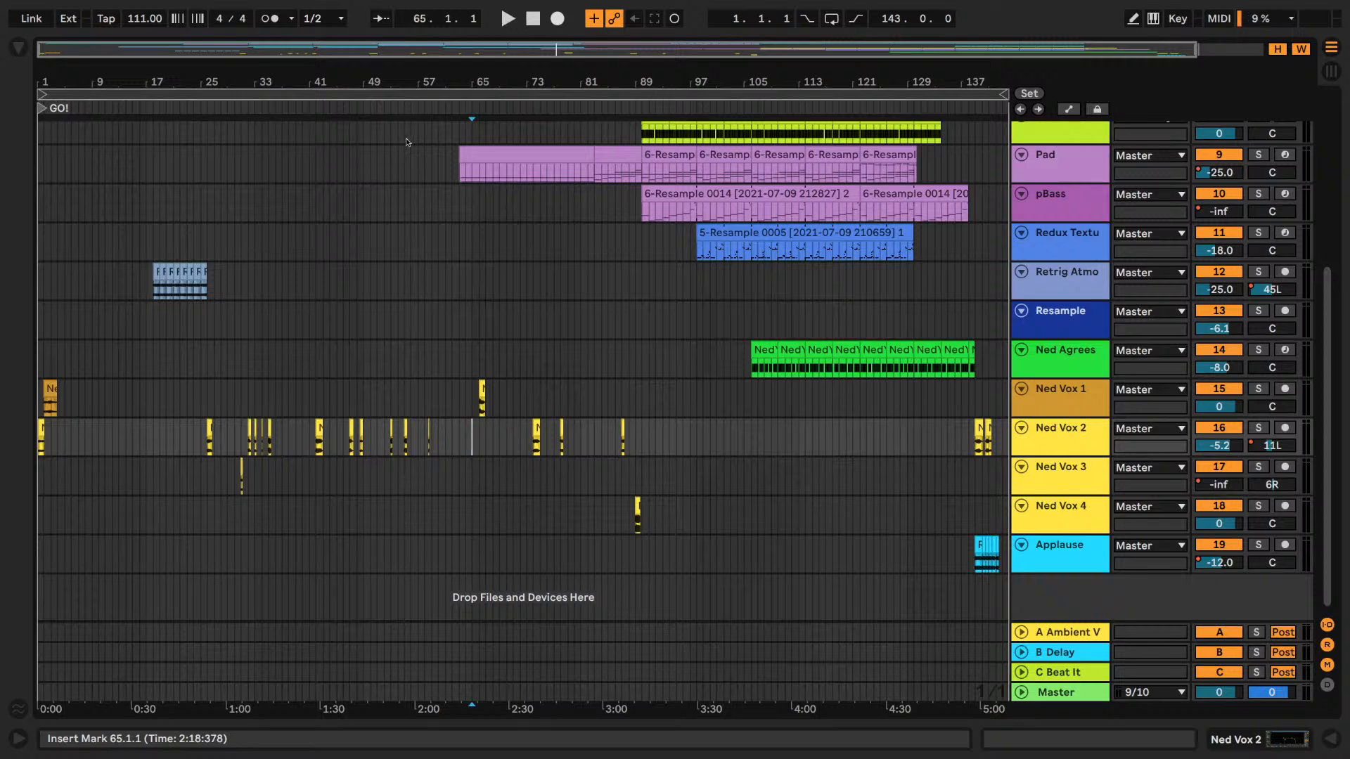
left_click_drag(473, 85, 476, 413)
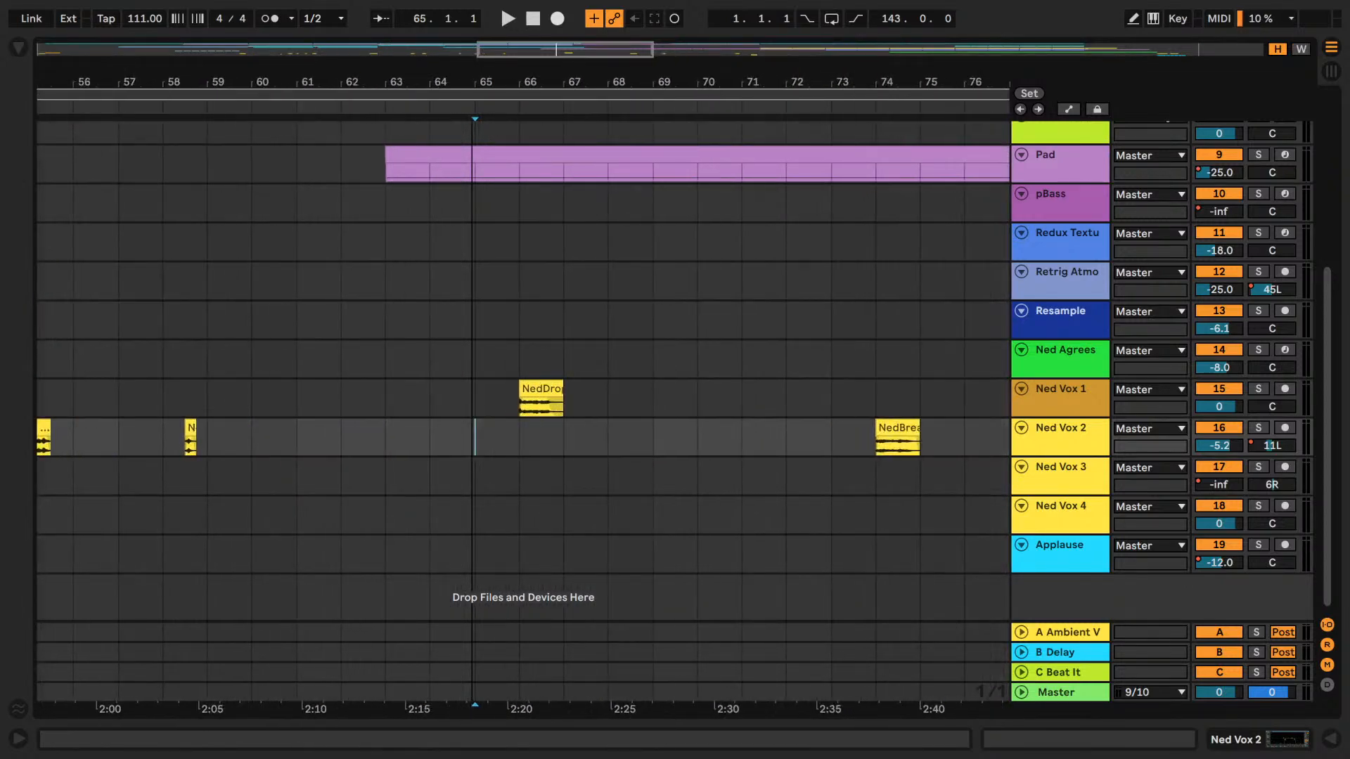
left_click(481, 414)
key("space")
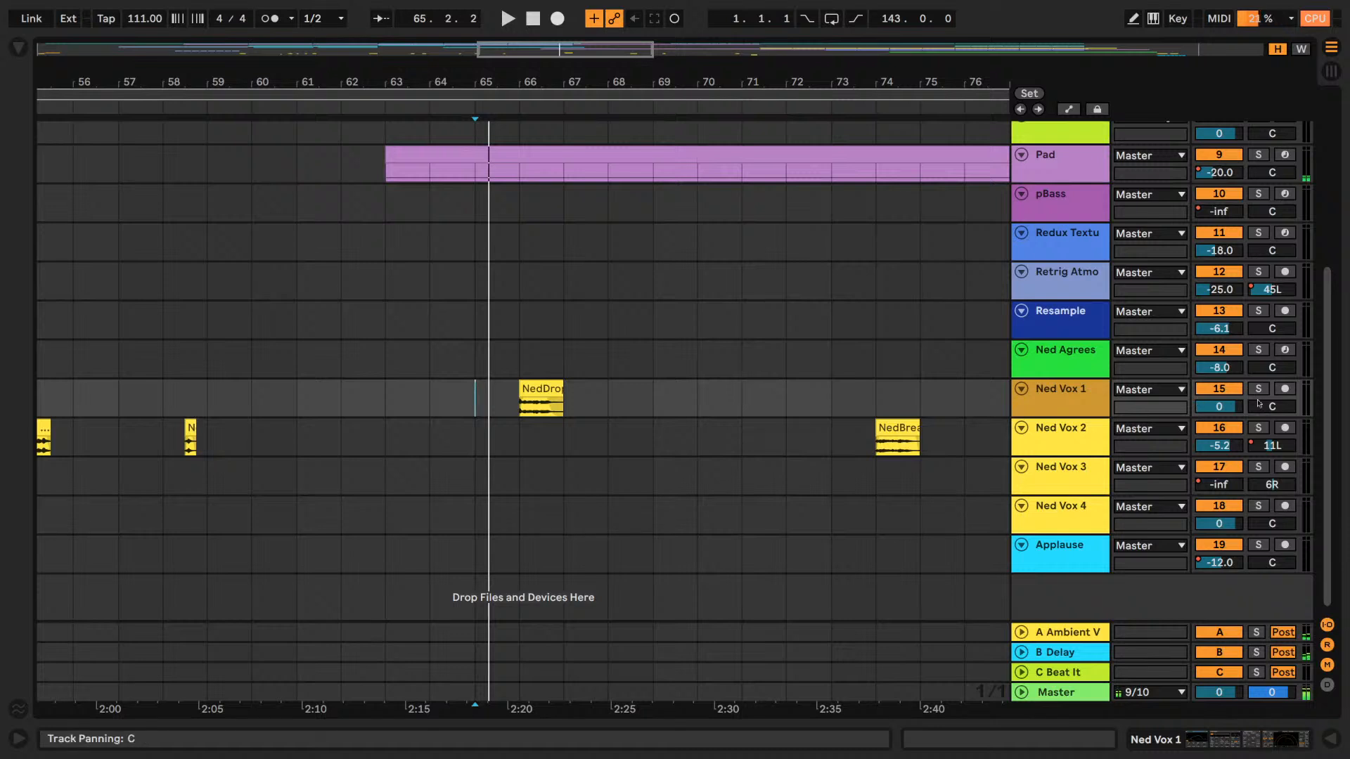
left_click(1257, 390)
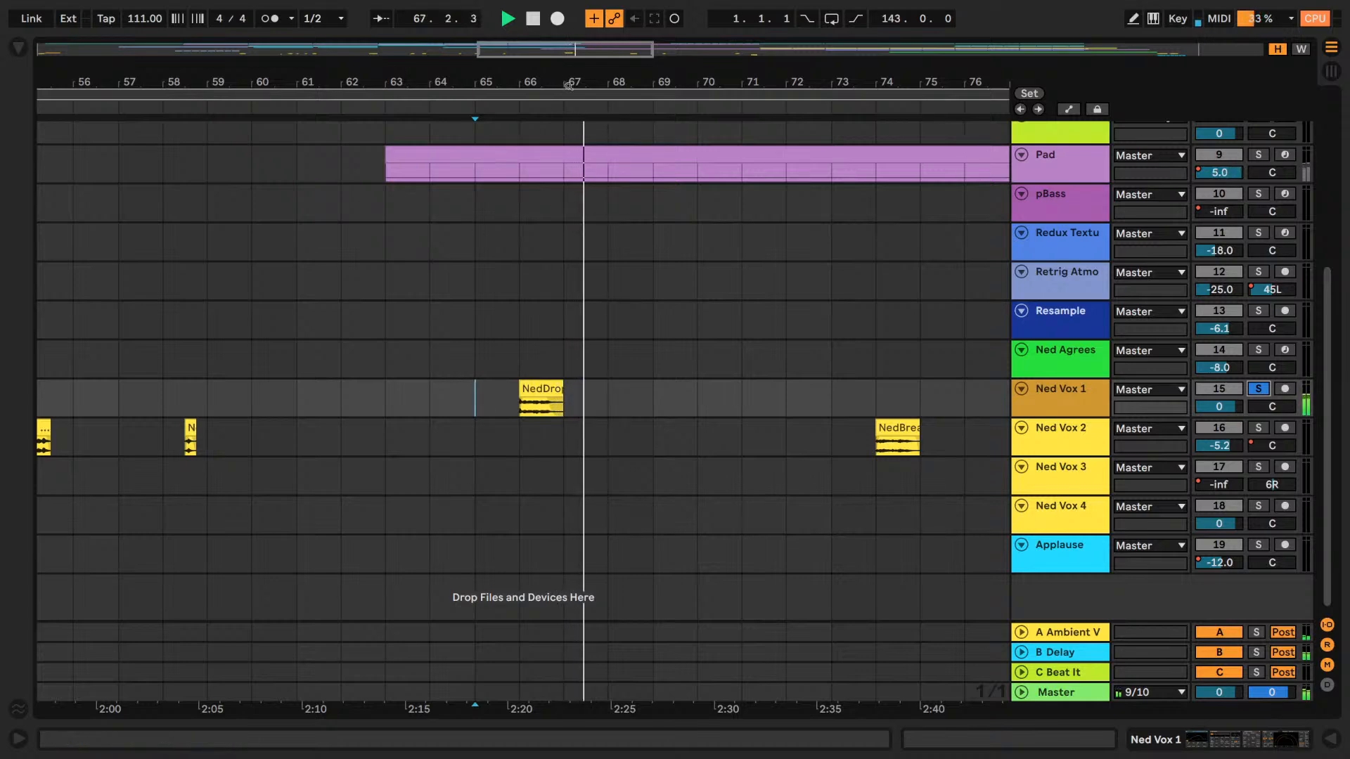
left_click_drag(569, 85, 473, 85)
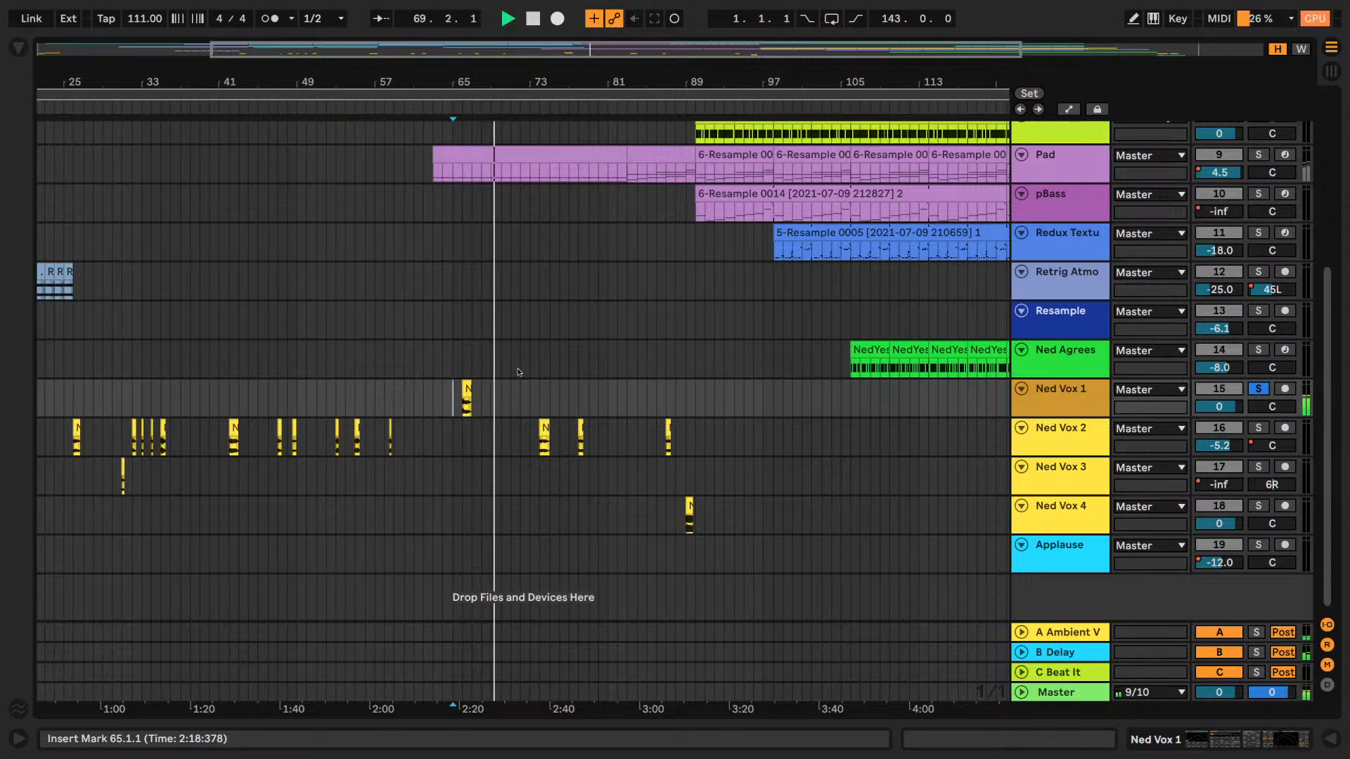
- Examine the Ned Vox 1 device chain while the track plays, and hide the device view
double_click(1064, 391)
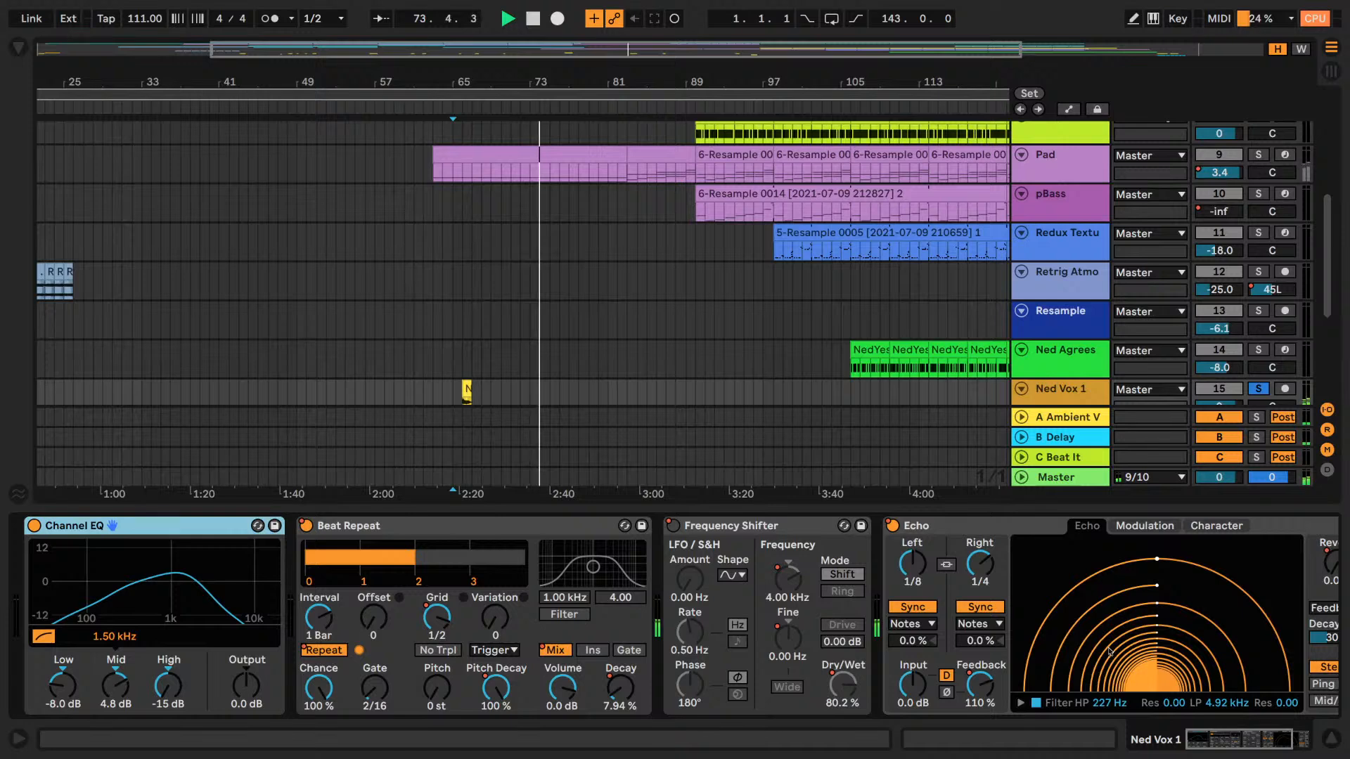
key("ctrl+alt+l")
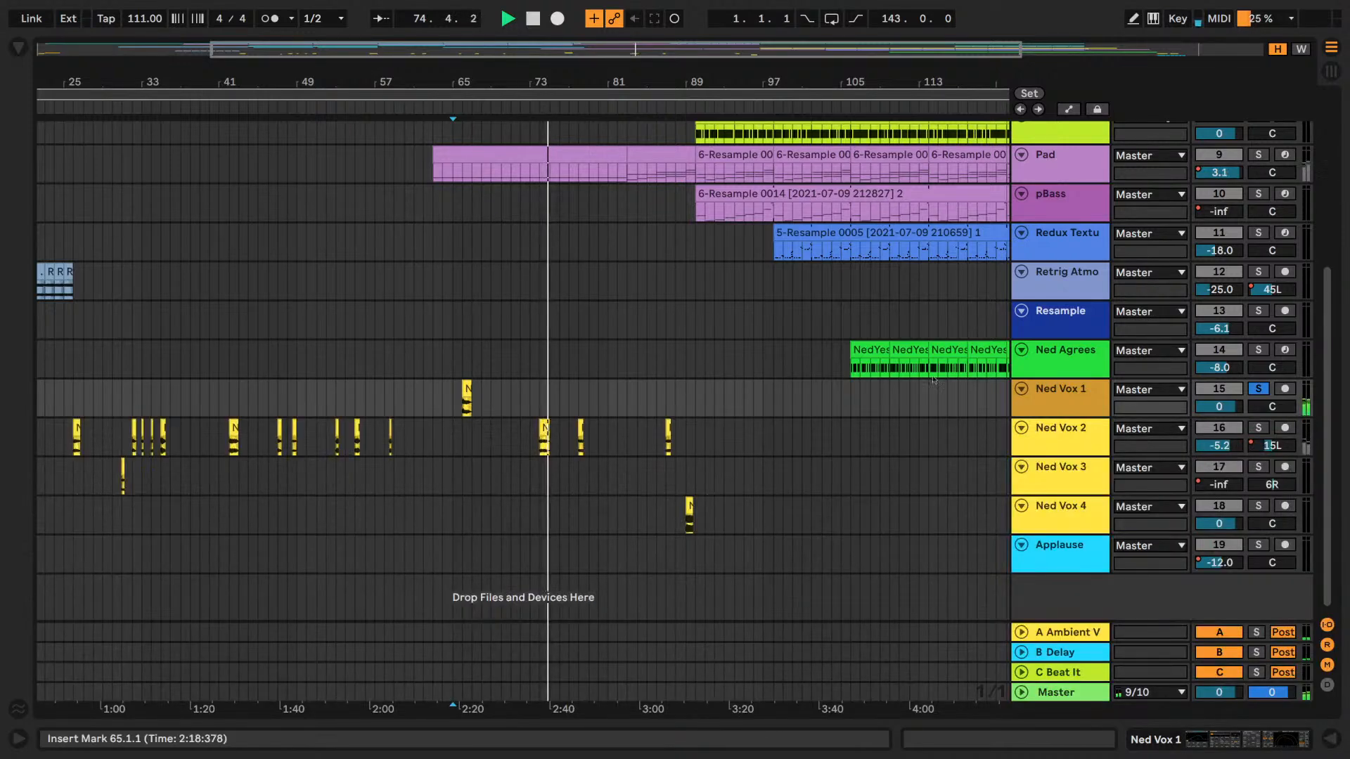
- Audition the Ned Vox 2 clip at bar 74 with that track soloed
left_click(1257, 429)
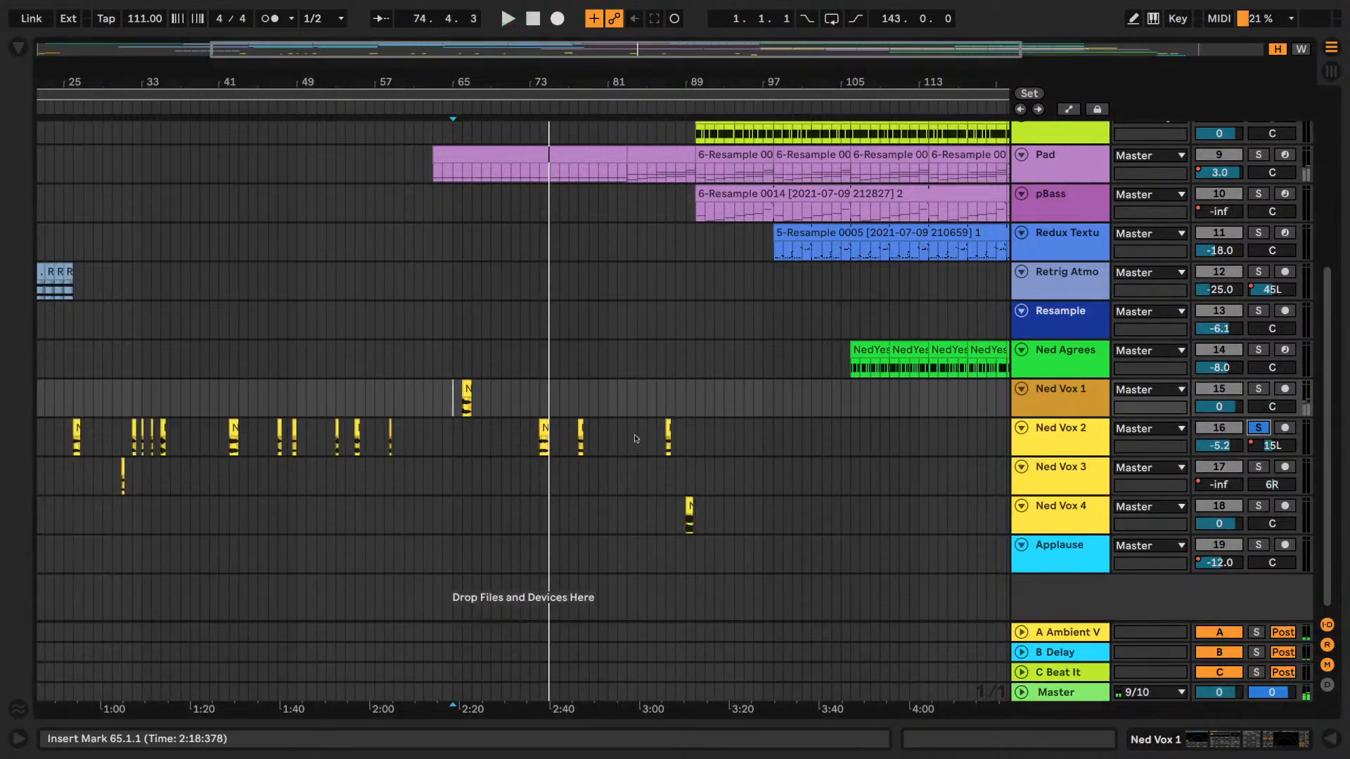
left_click(531, 459)
key("space")
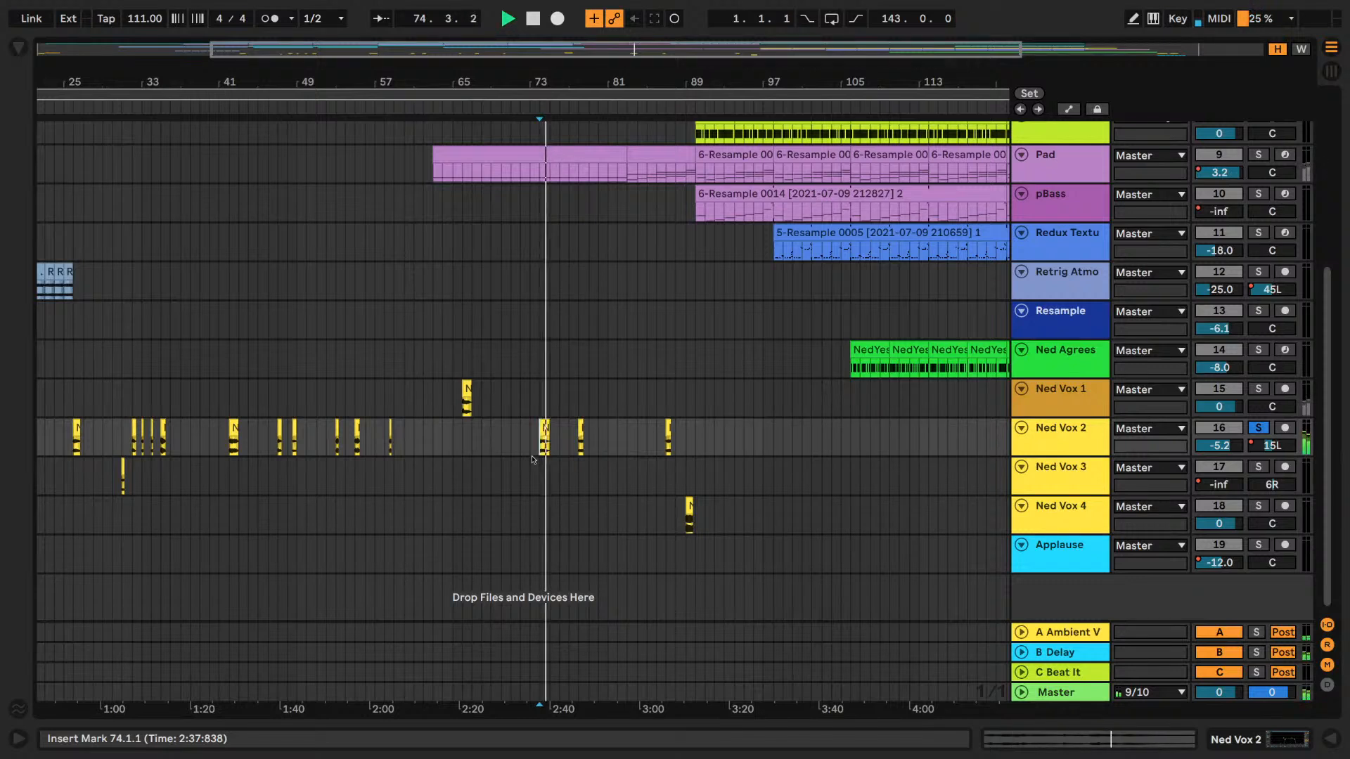
key("space")
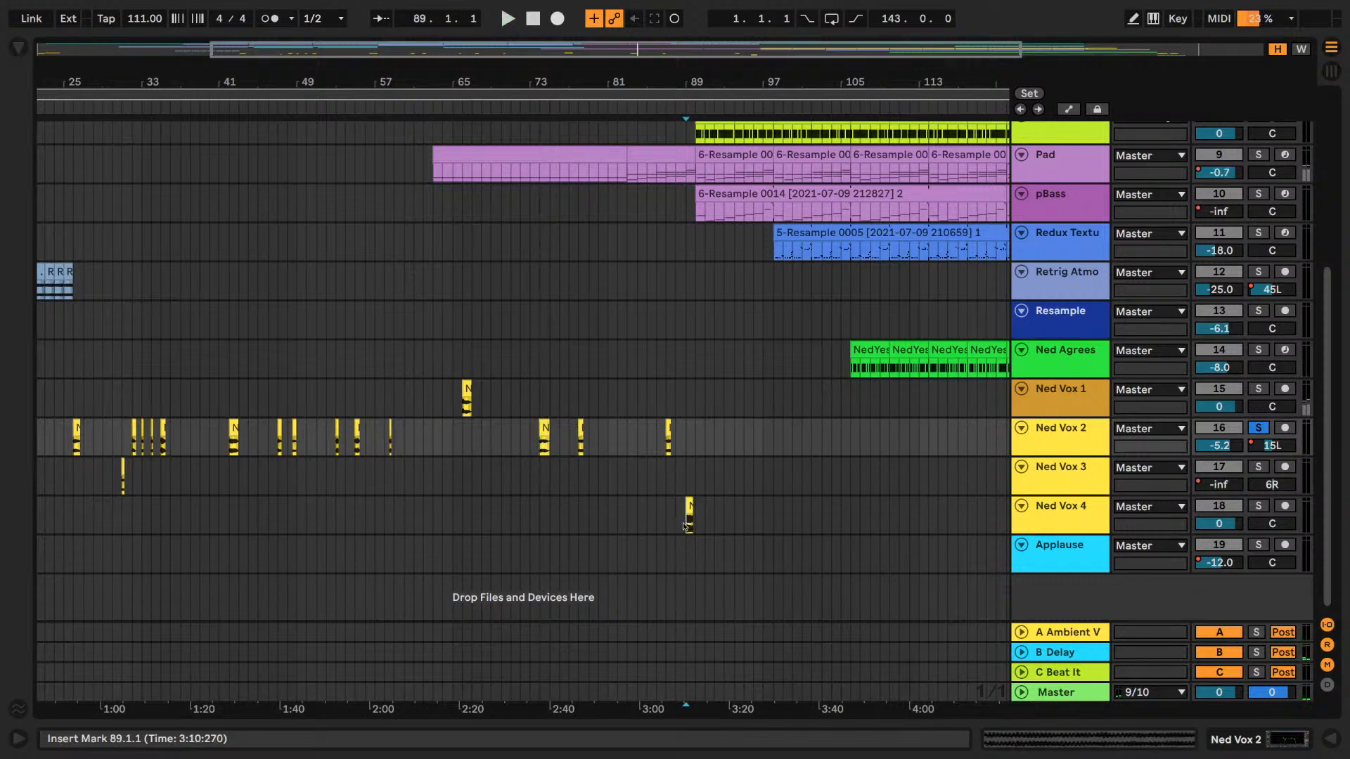
- Audition the Ned Vox 4 clip at bar 89 with only that track soloed, playing from bar 88
left_click(683, 523)
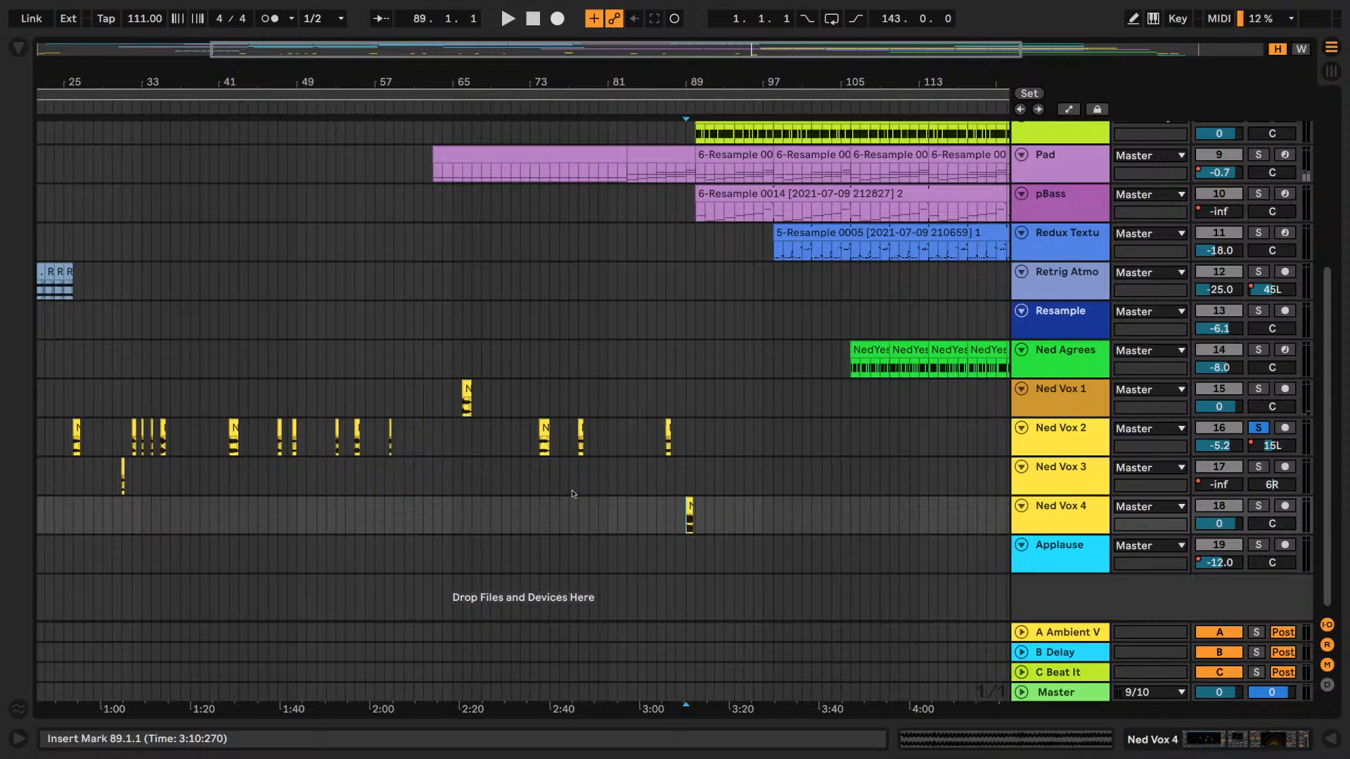
key("space")
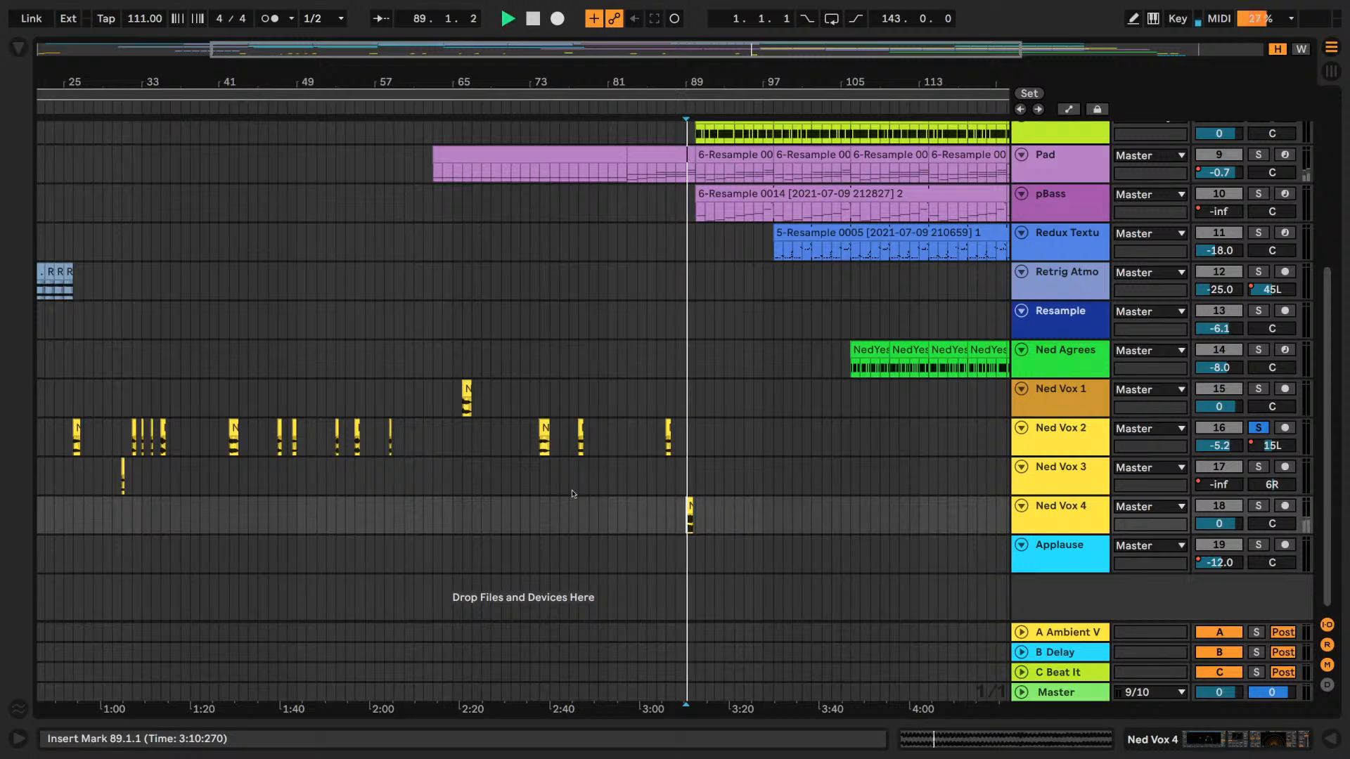
left_click(1258, 505)
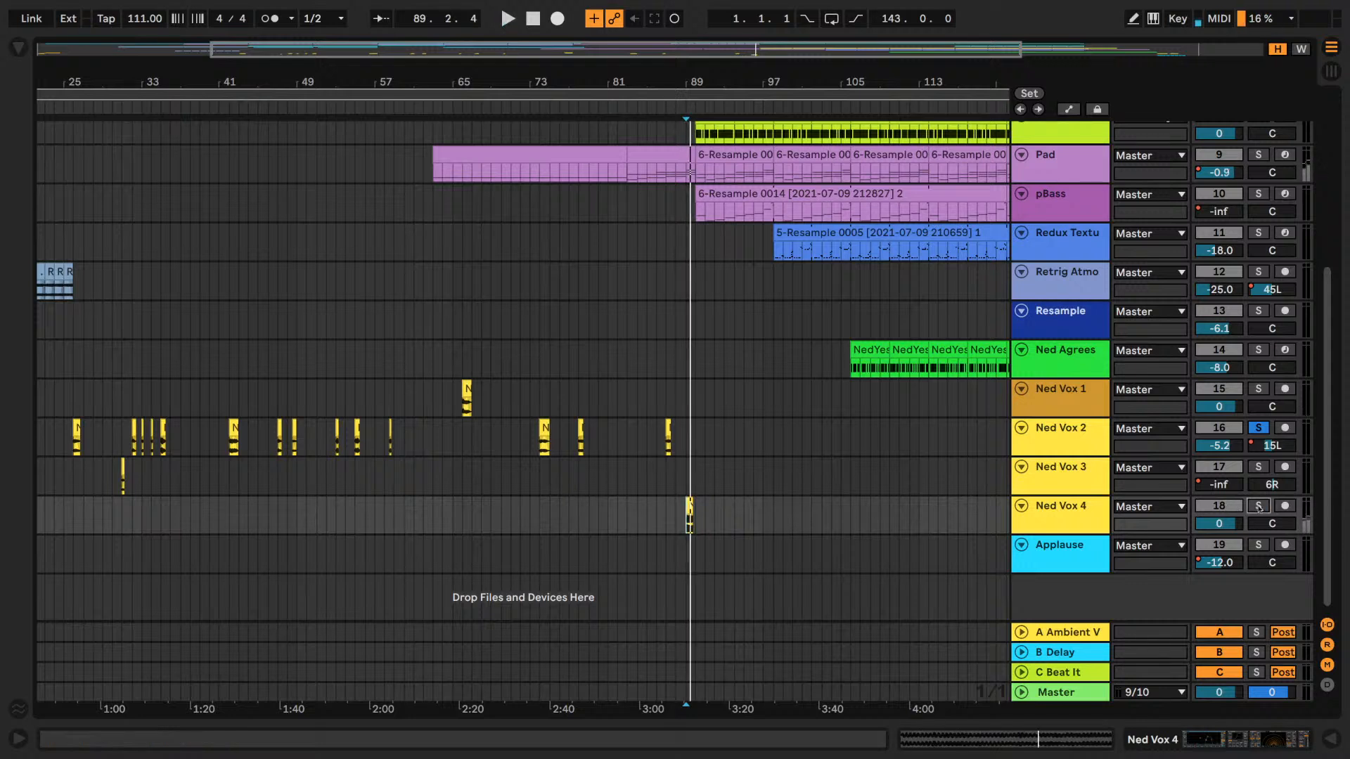
left_click(673, 512)
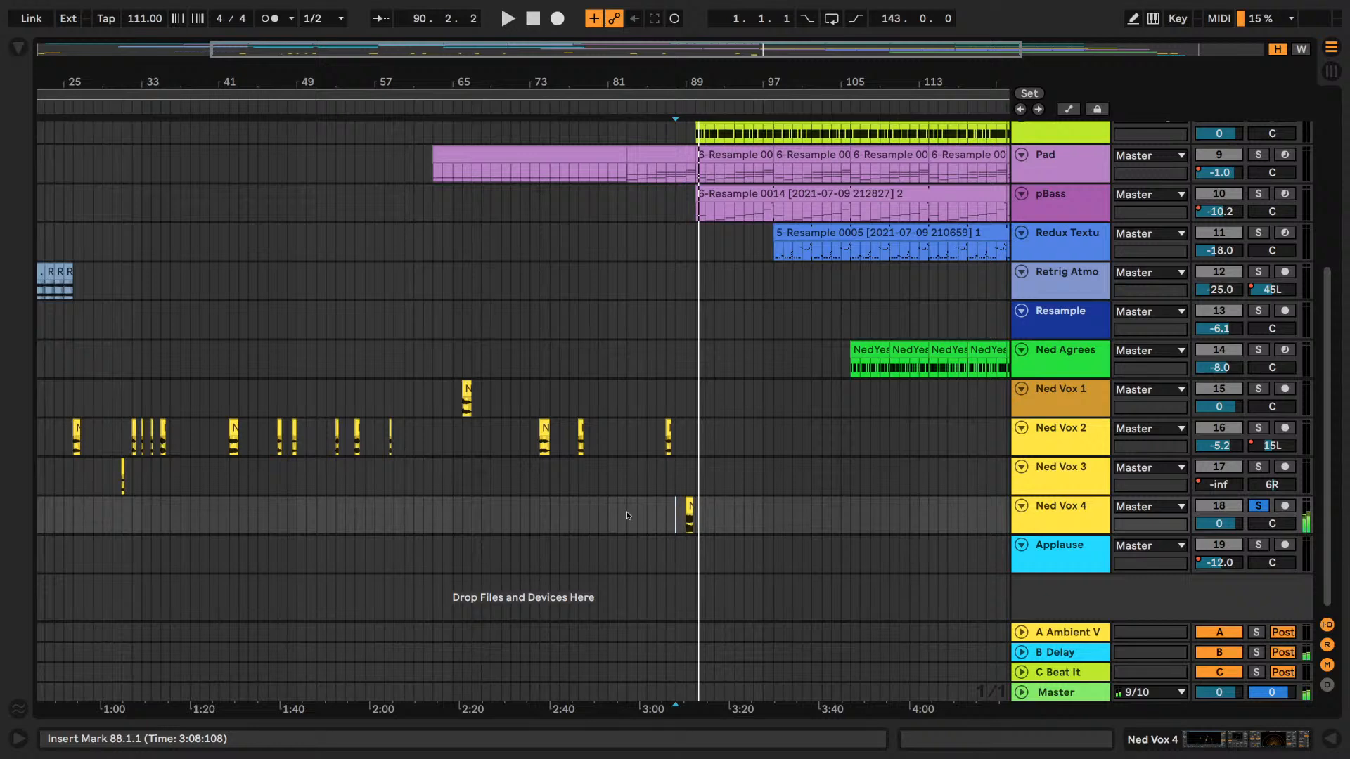
- Examine the Ned Vox 4 device chain from EQ Eight through the Back Door echo to the Limiter
left_click(1070, 506)
double_click(1068, 507)
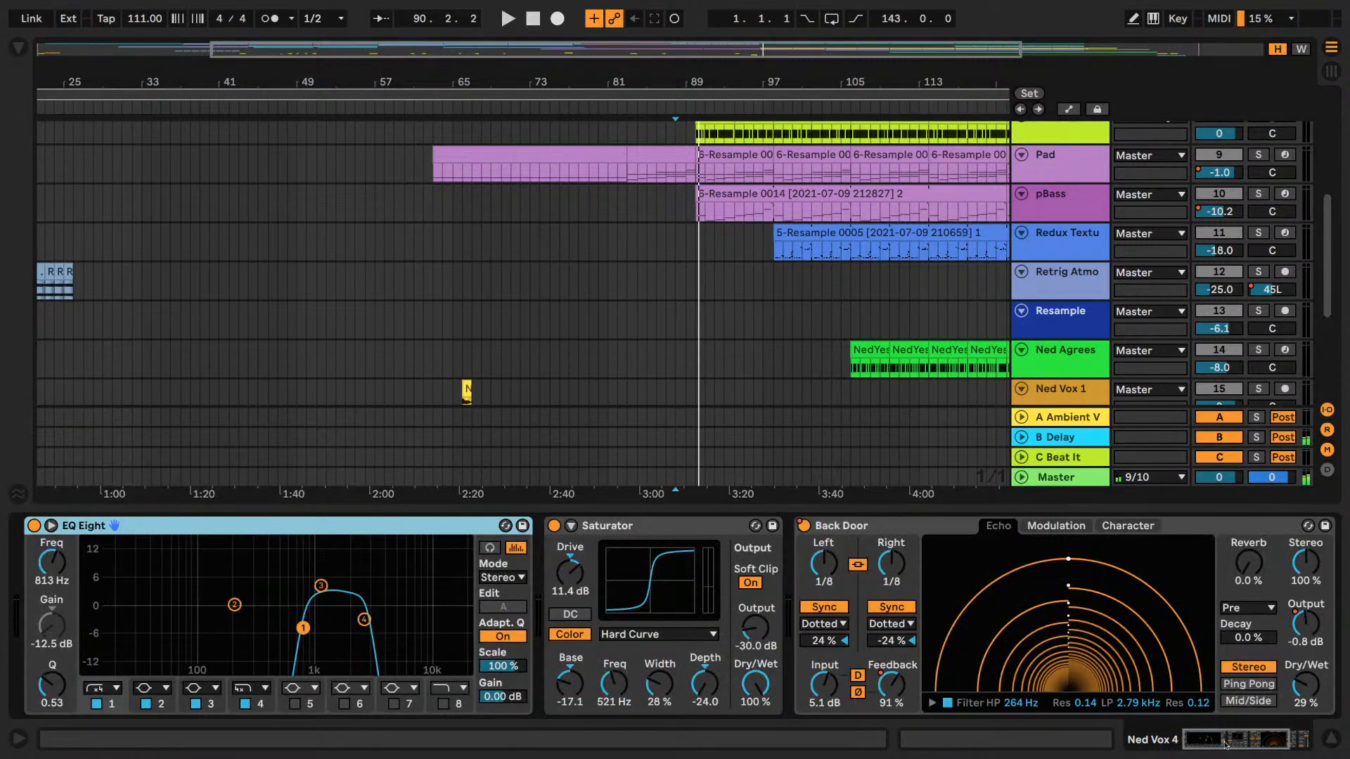
left_click_drag(1230, 747, 1239, 746)
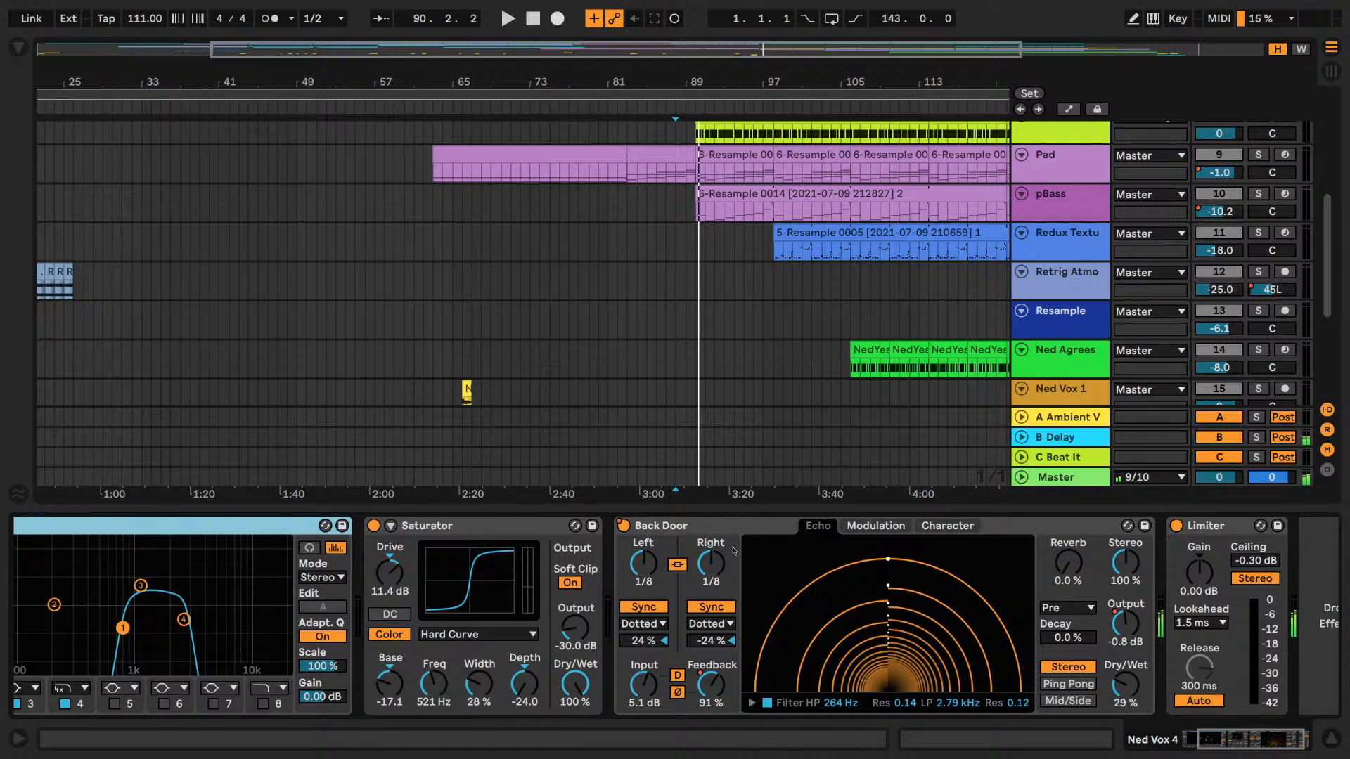
- Replay the soloed Ned Vox 4 clip from bar 89 with its devices shown, letting the Back Door echo tail run on
left_click(637, 372)
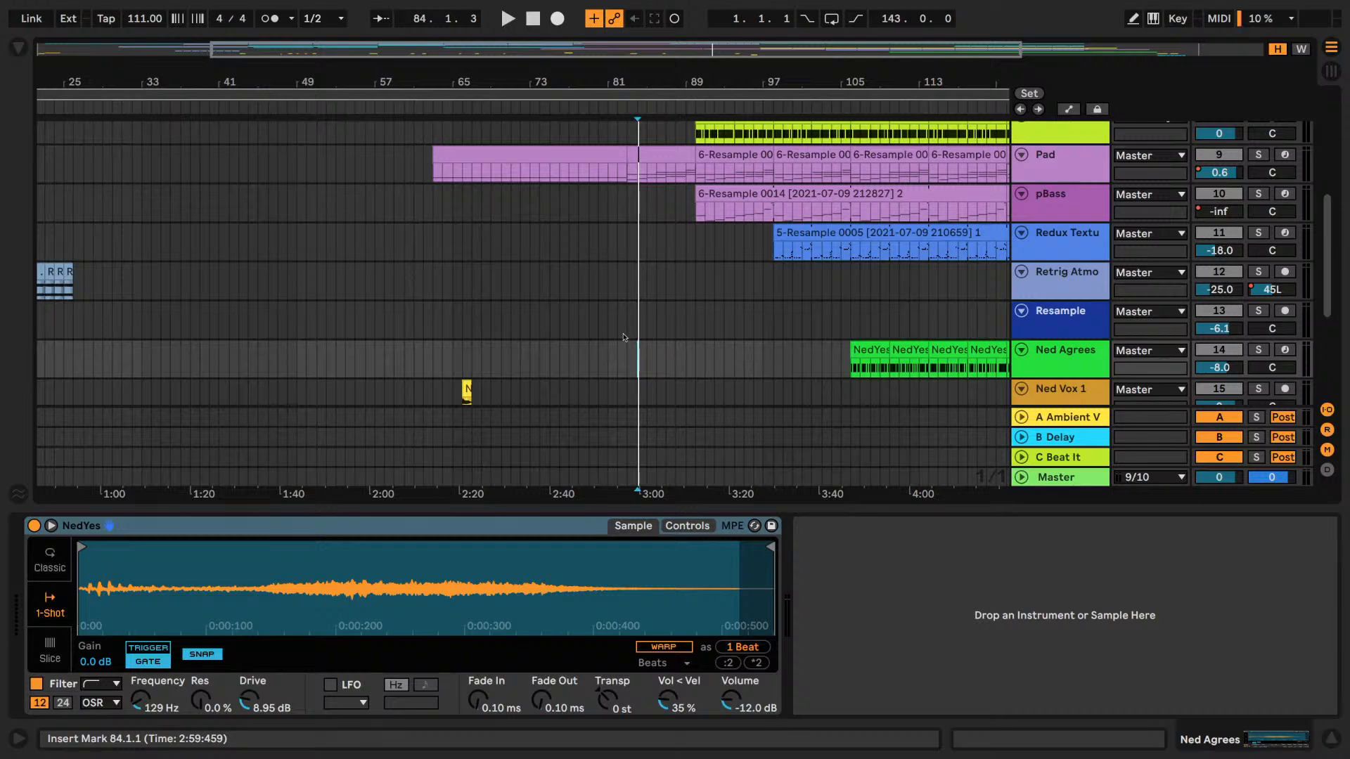
scroll(623, 338, "down", 5)
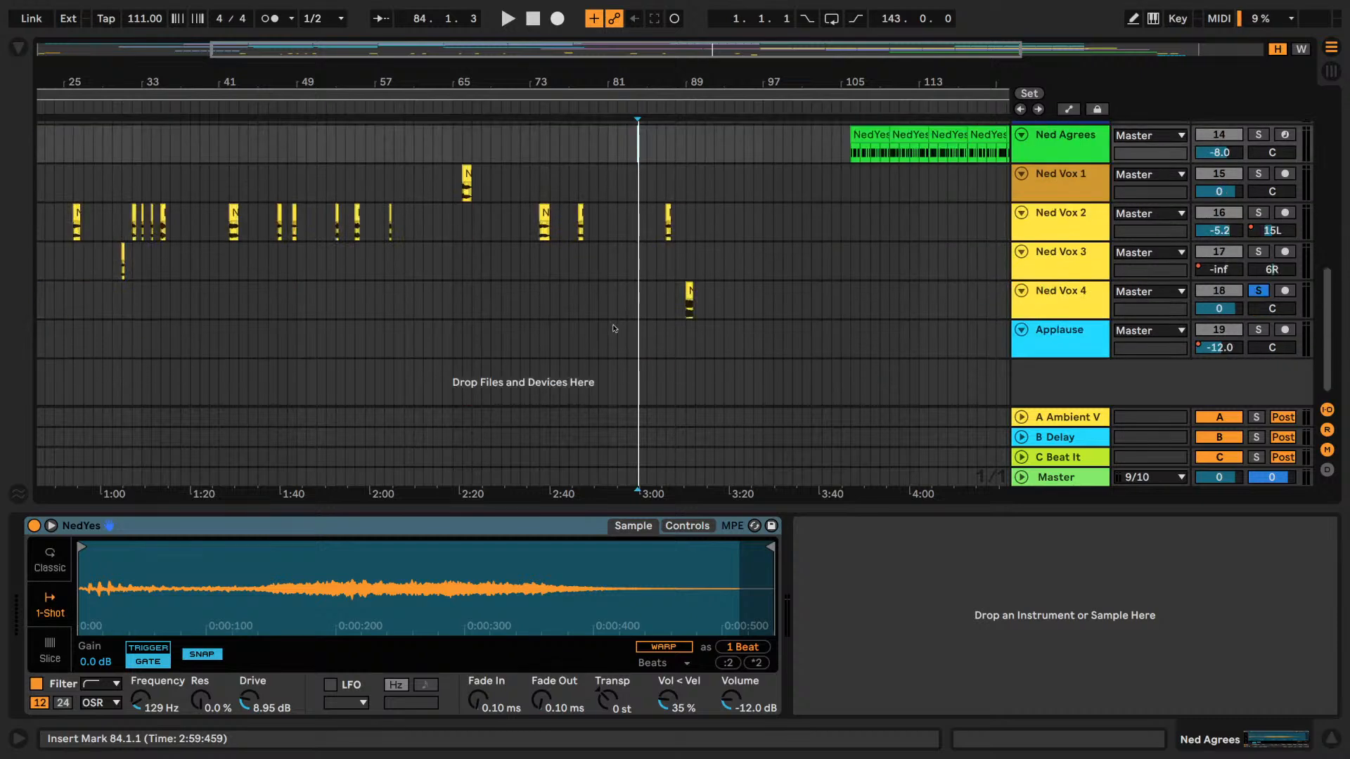
left_click(686, 306)
left_click(1075, 296)
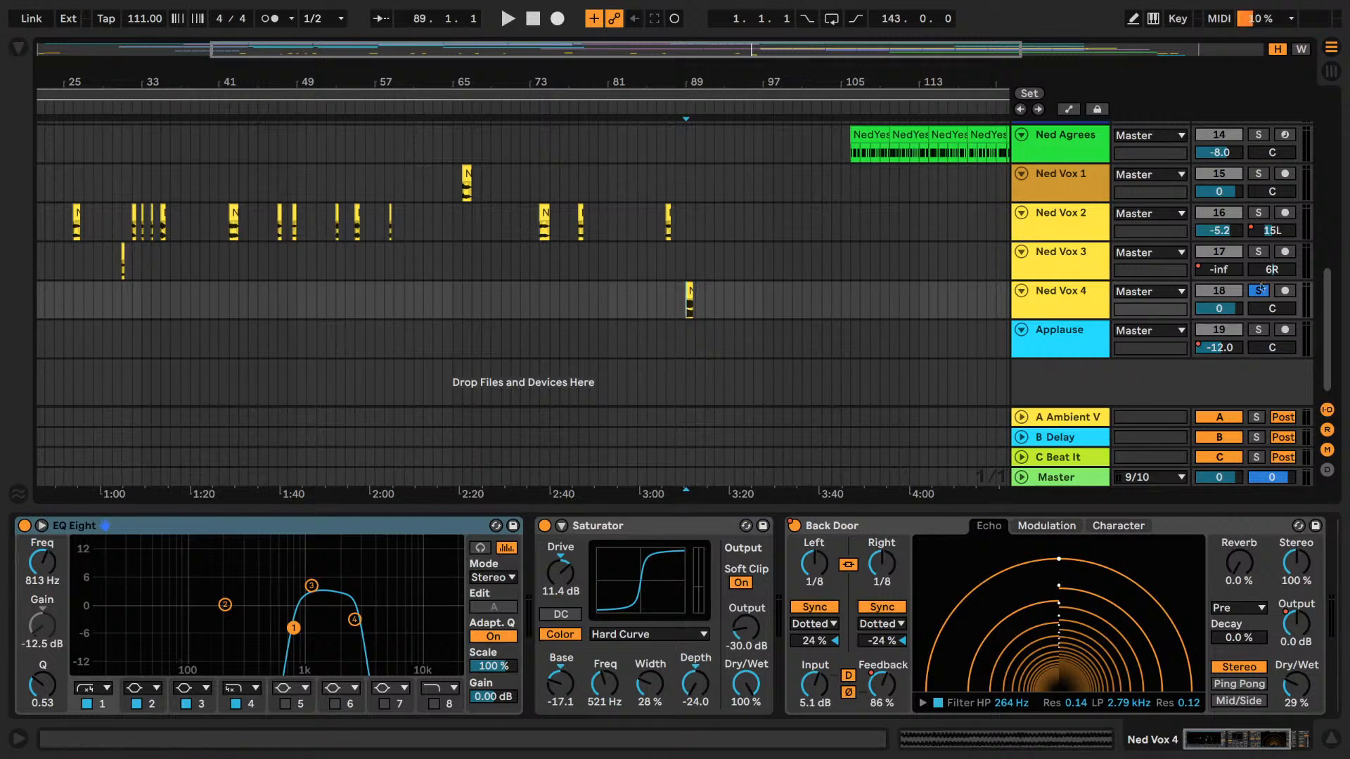
key("space")
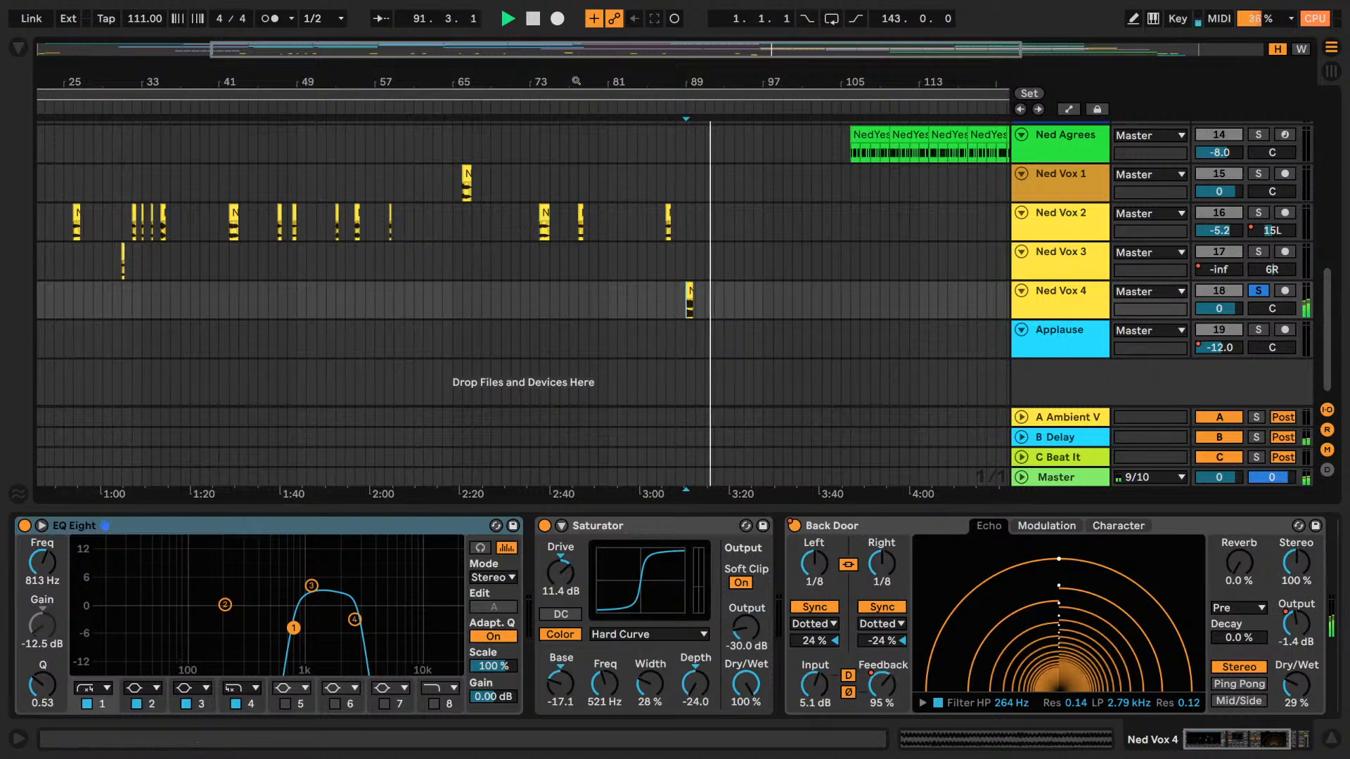
key("w")
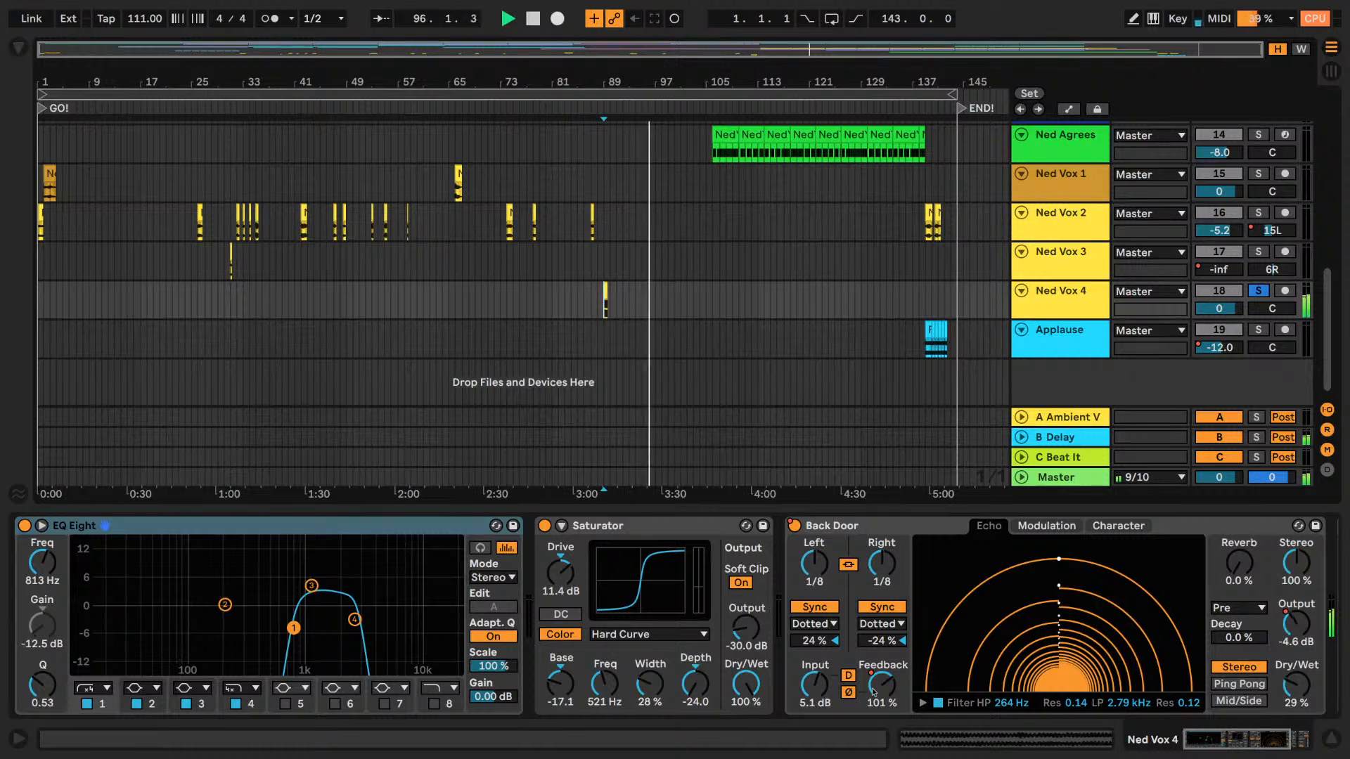
key("space")
- Unsolo Ned Vox 4, hide the device view and return to the upper tracks of the arrangement
left_click(558, 301)
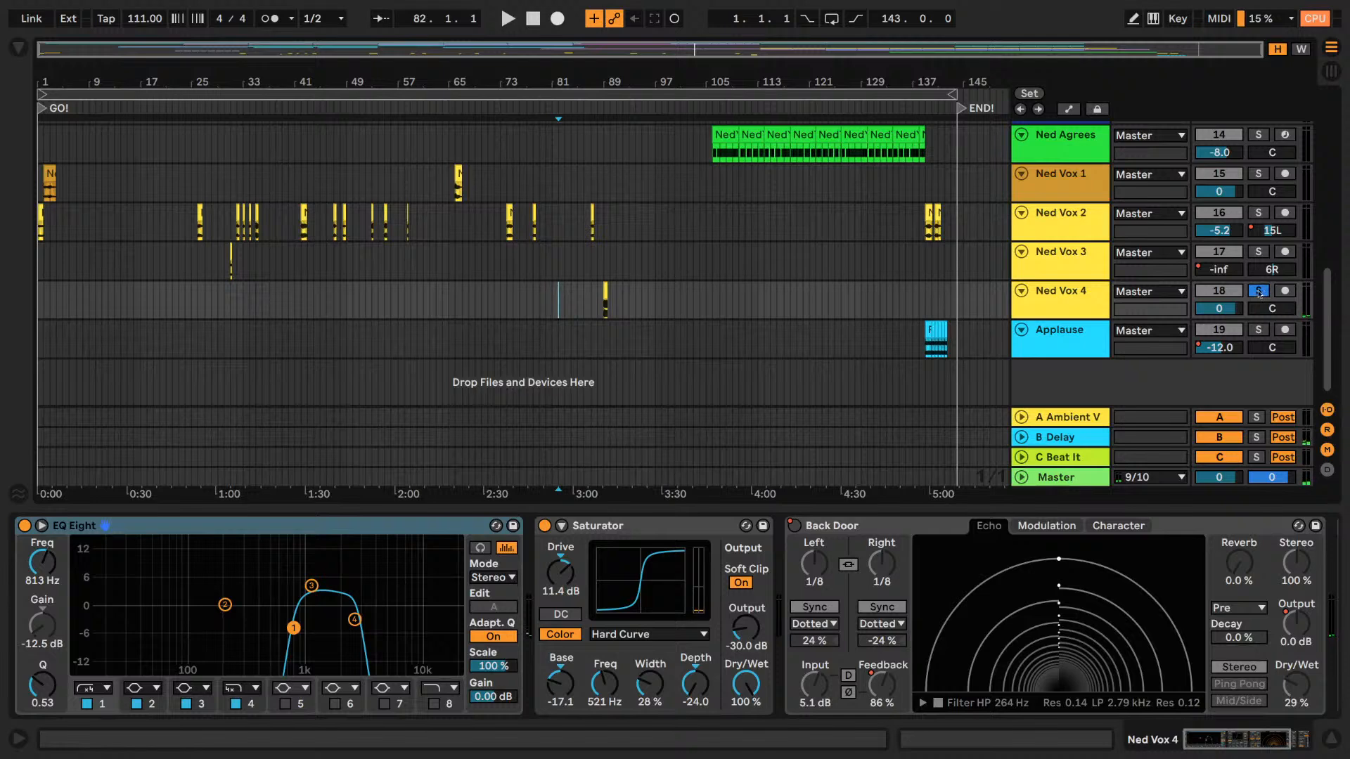
key("s")
scroll(719, 319, "up", 5)
scroll(686, 304, "down", 3)
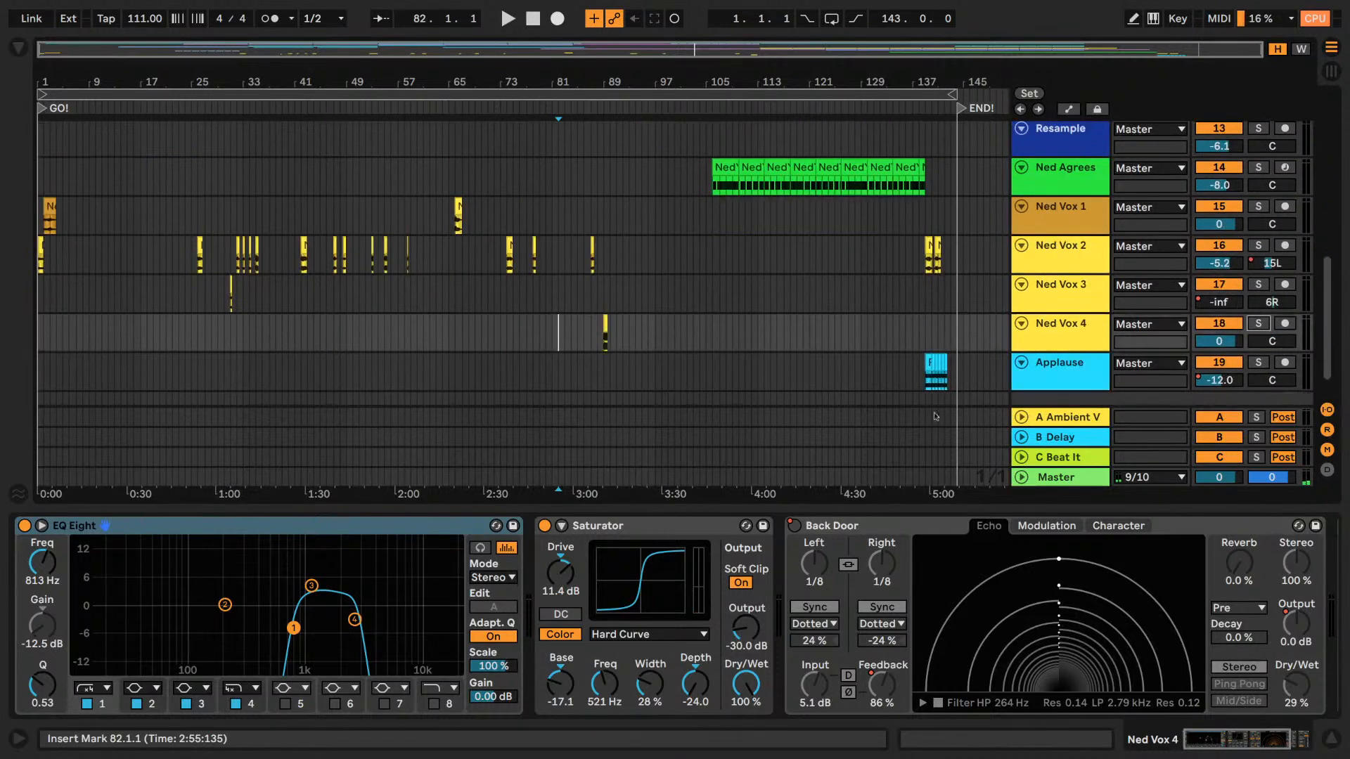
left_click(1331, 738)
scroll(612, 211, "up", 5)
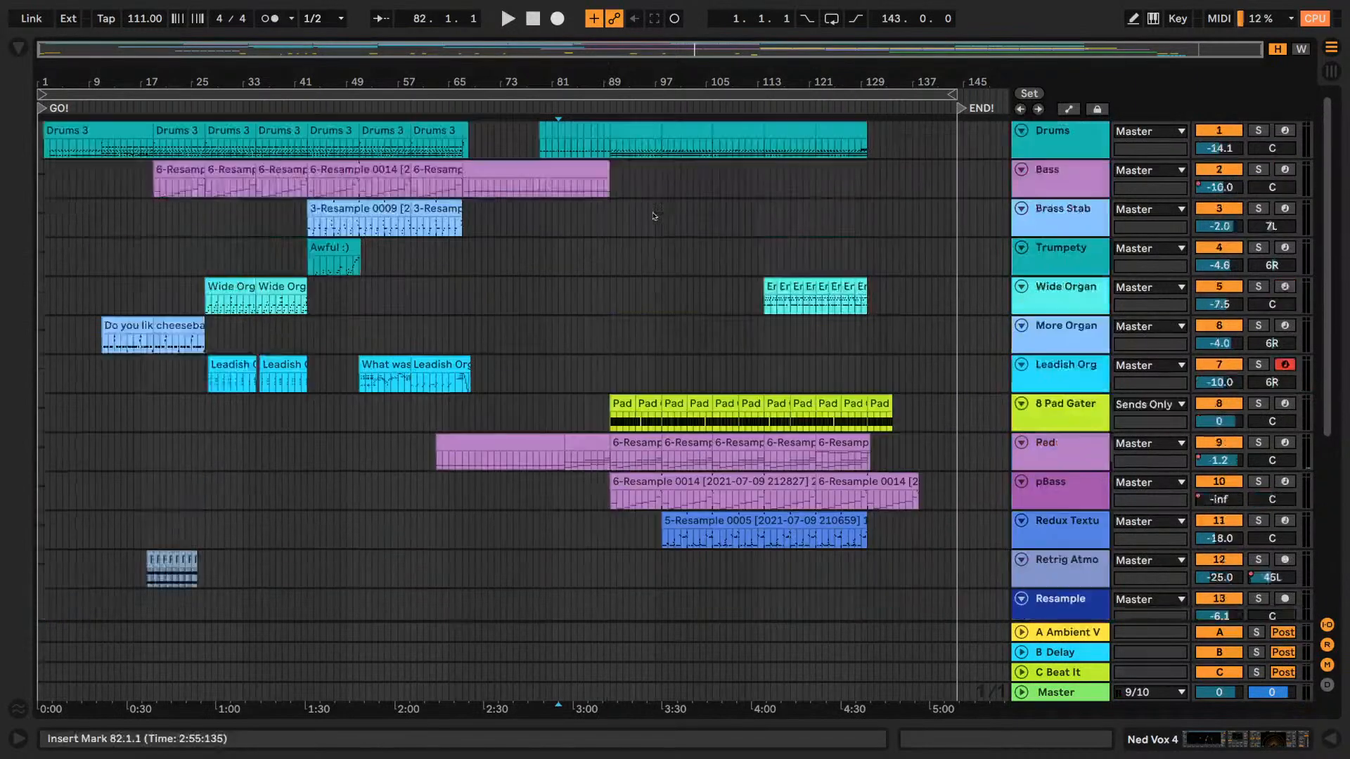
scroll(654, 216, "up", 2)
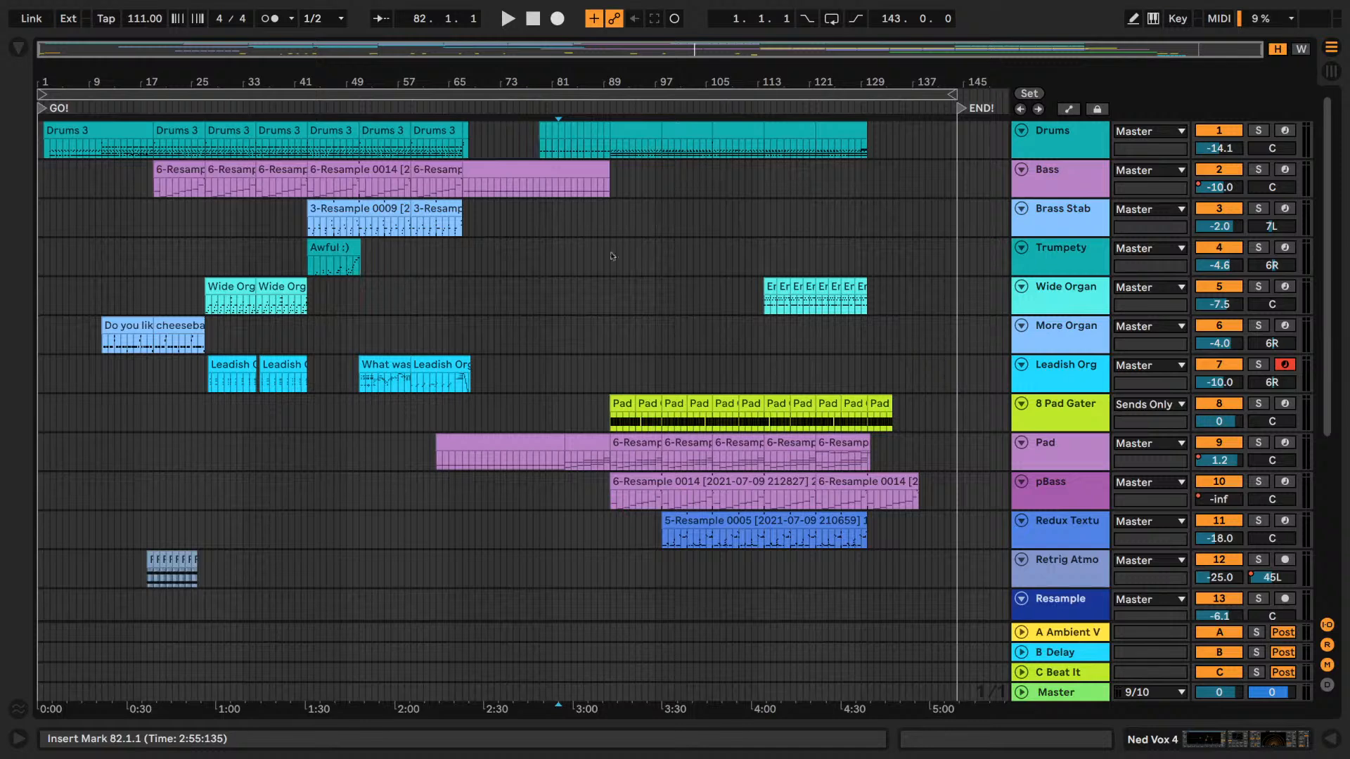
- Play the arrangement from bar 43 with the Ned Vox tracks in view
left_click(307, 334)
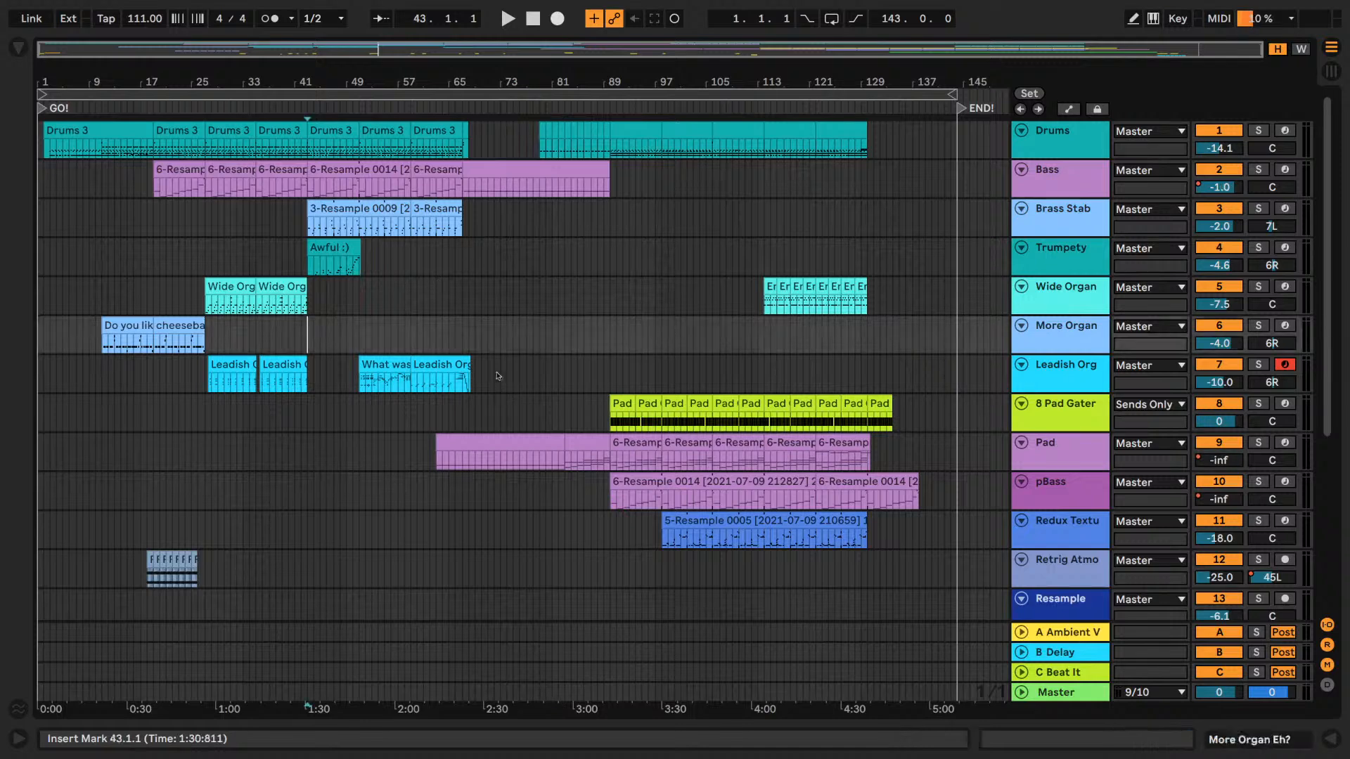
scroll(308, 333, "down", 5)
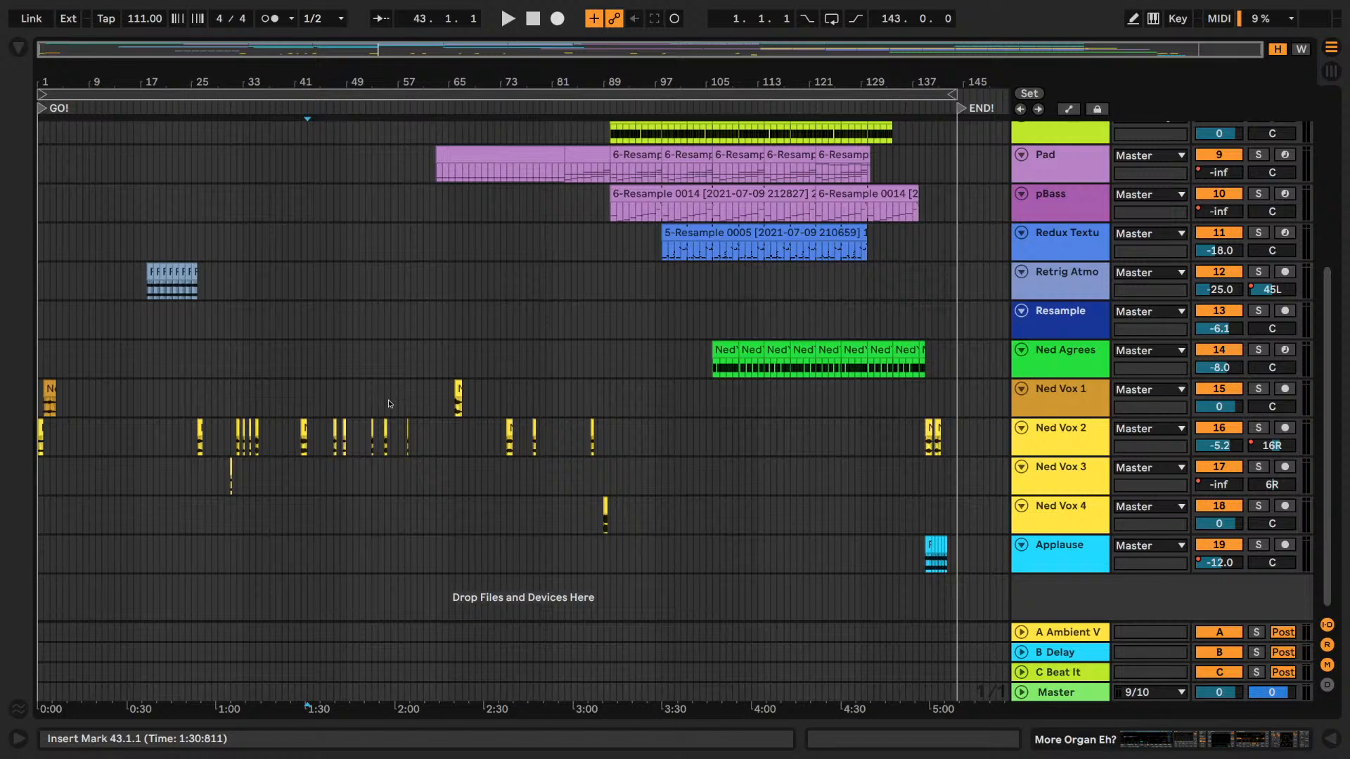
key("space")
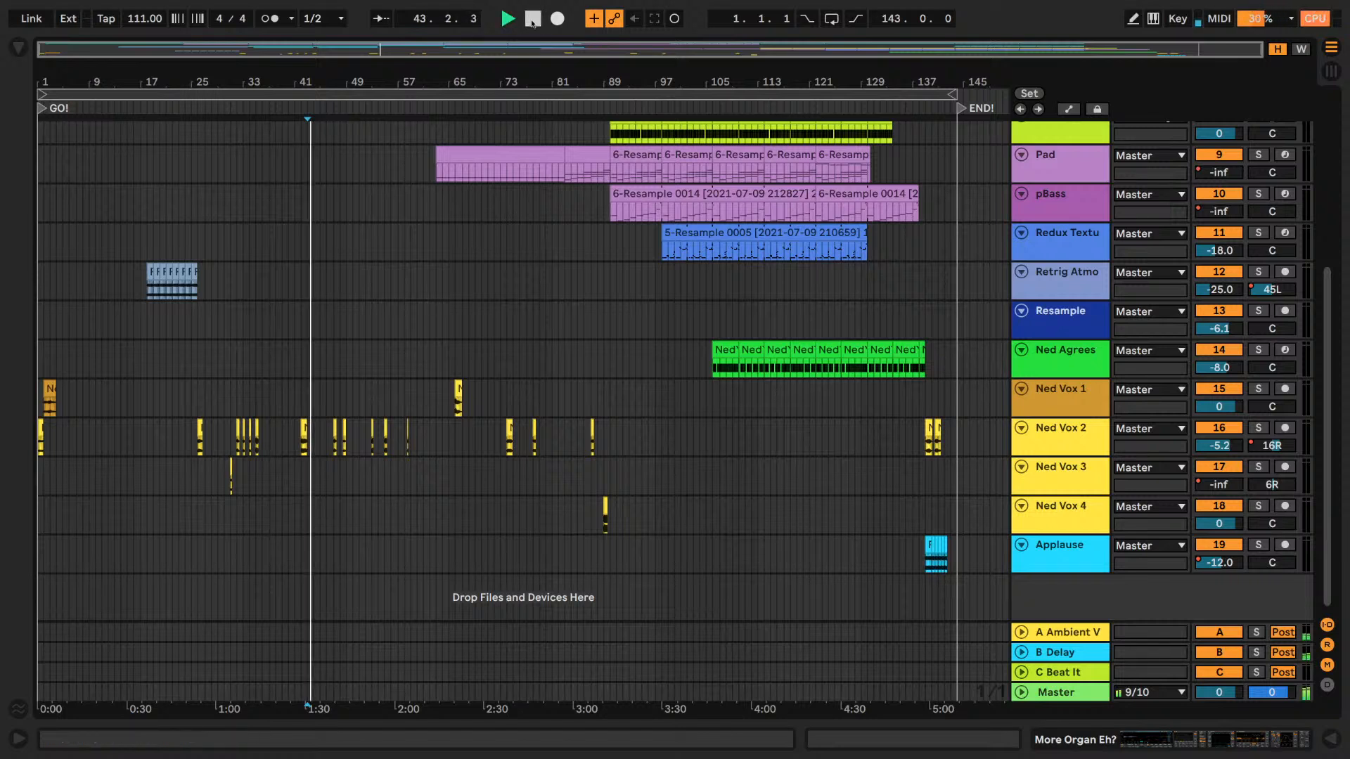
- Audition the opening vocal clips by playing the arrangement from the very beginning, restarting it once
double_click(534, 21)
key("space")
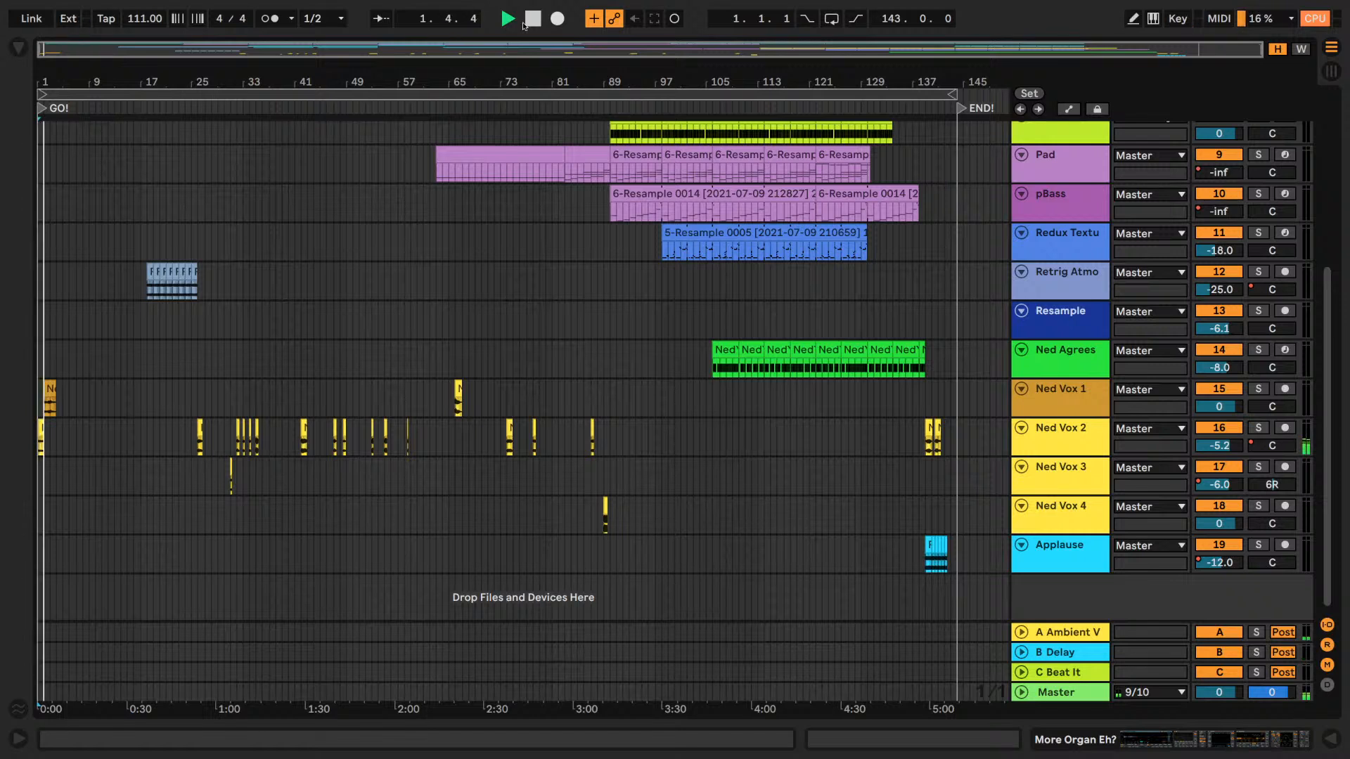
left_click(533, 21)
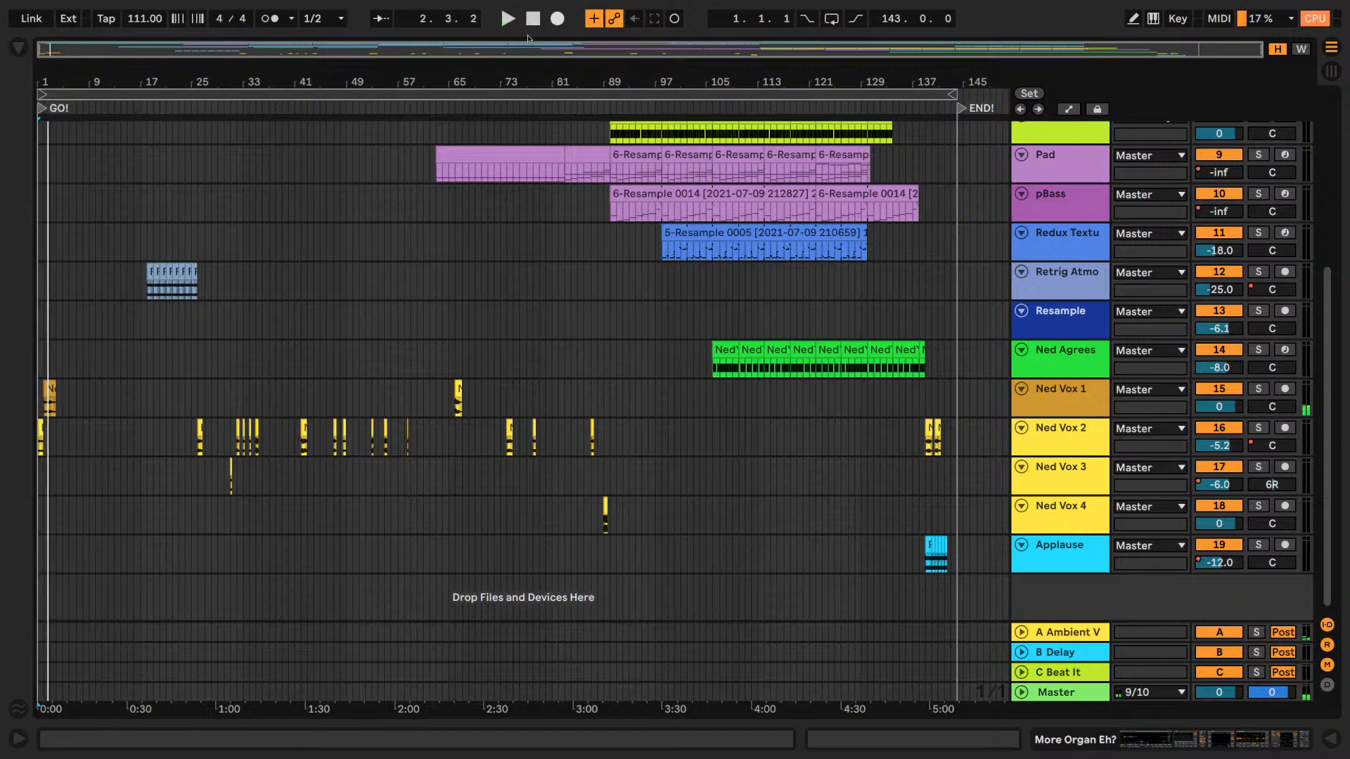
left_click(533, 22)
key("space")
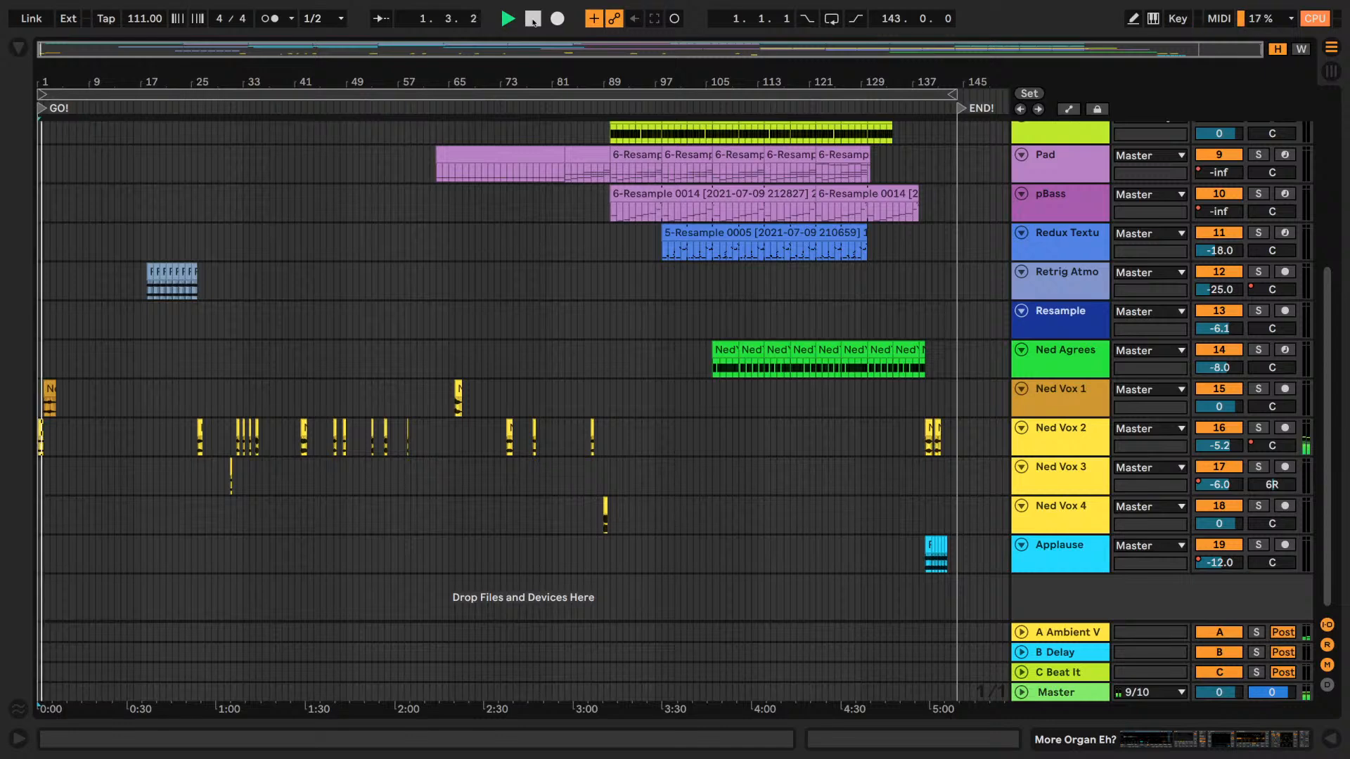
- Open the first NedRadio clip on Ned Vox 2 in the clip view and audition it into the NedIntro clip
left_click_drag(56, 50, 56, 154)
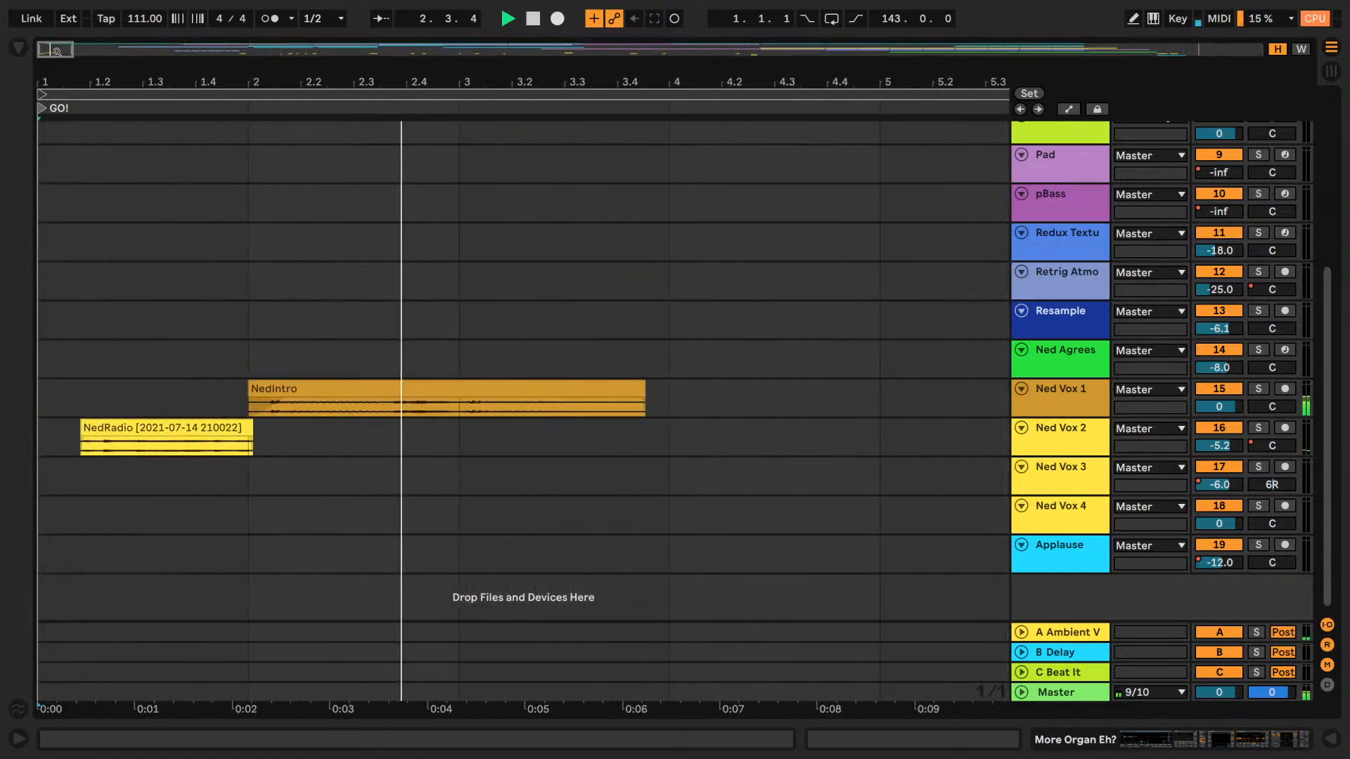
left_click(169, 427)
key("space")
double_click(169, 427)
key("space")
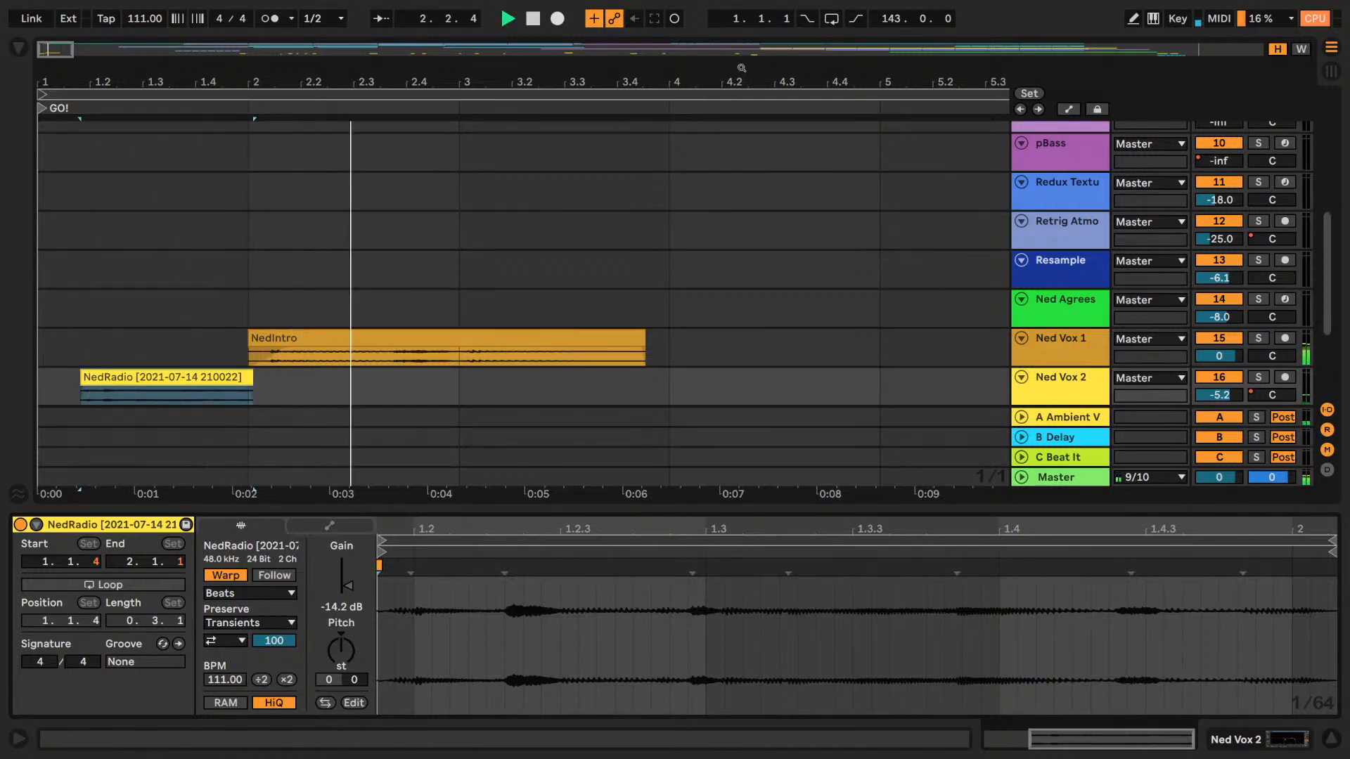
- Hide the clip view, show the whole arrangement from the Drums track down and stop playback
left_click_drag(741, 69, 741, 2)
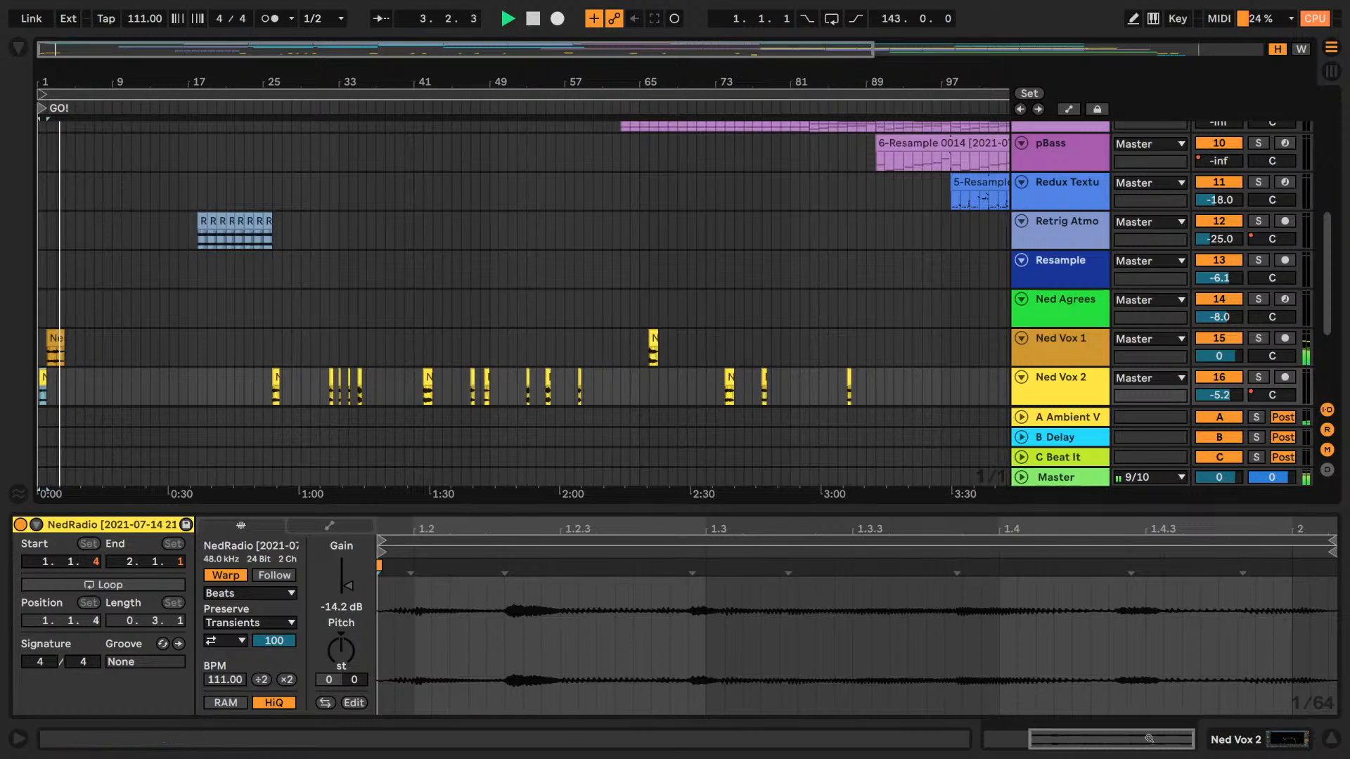
left_click(1331, 738)
scroll(492, 281, "up", 5)
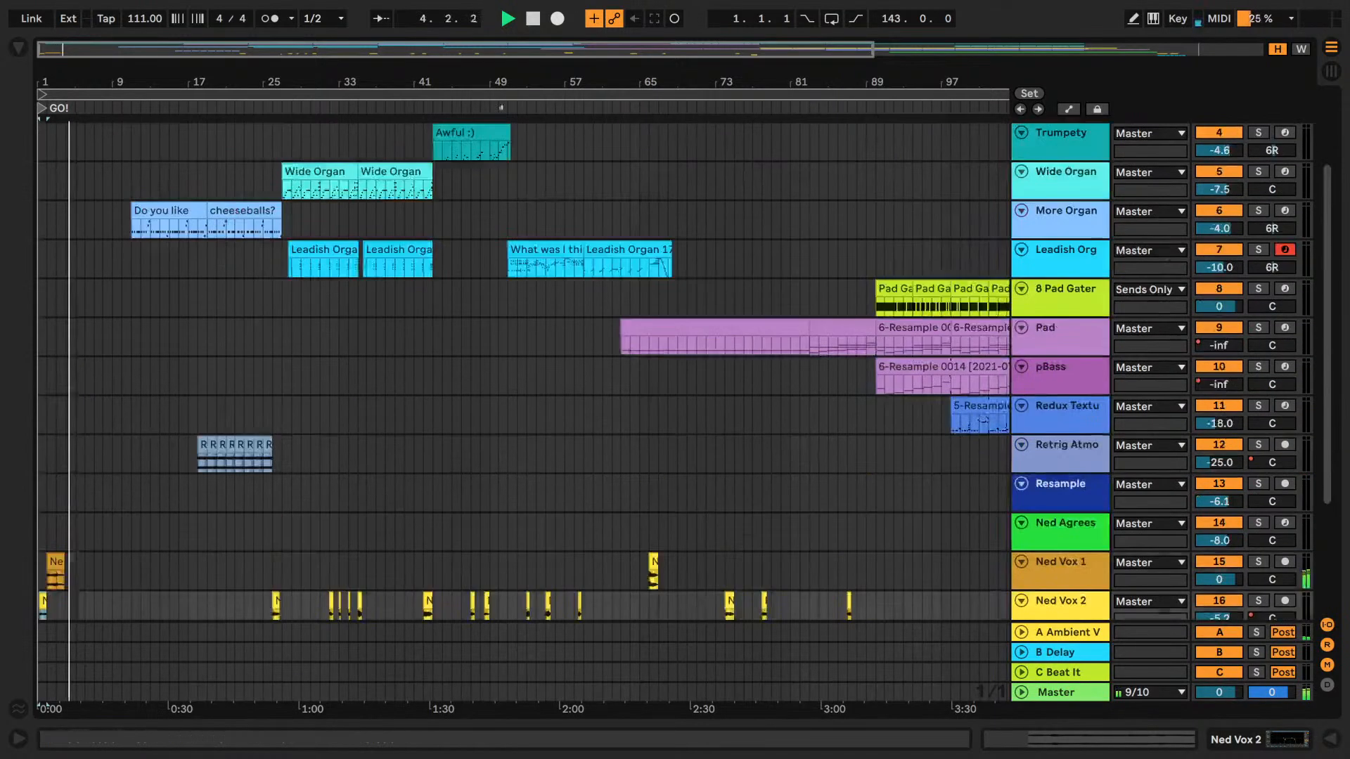
left_click_drag(499, 74, 500, 42)
scroll(334, 316, "up", 3)
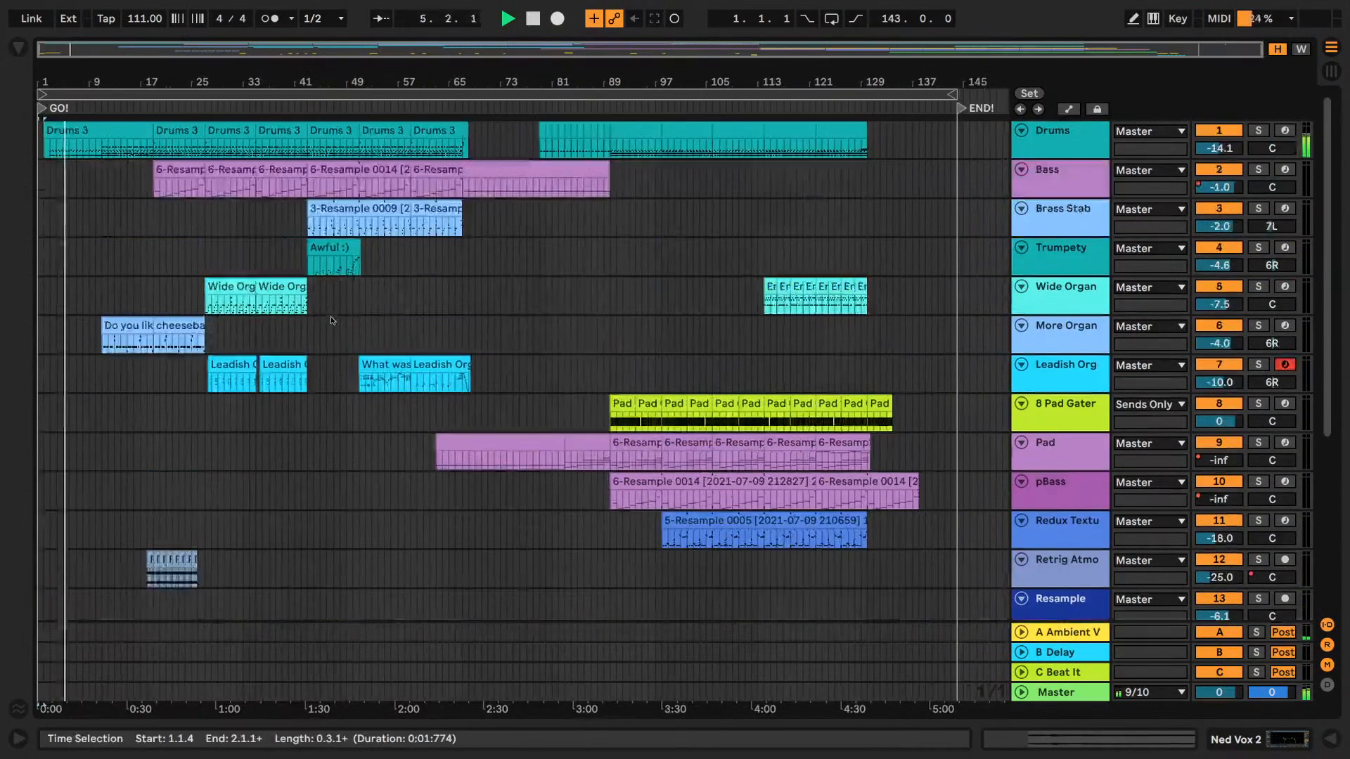
key("space")
- Audition the "Awful :)" clip on Trumpety from bar 43 with the track soloed
left_click(307, 259)
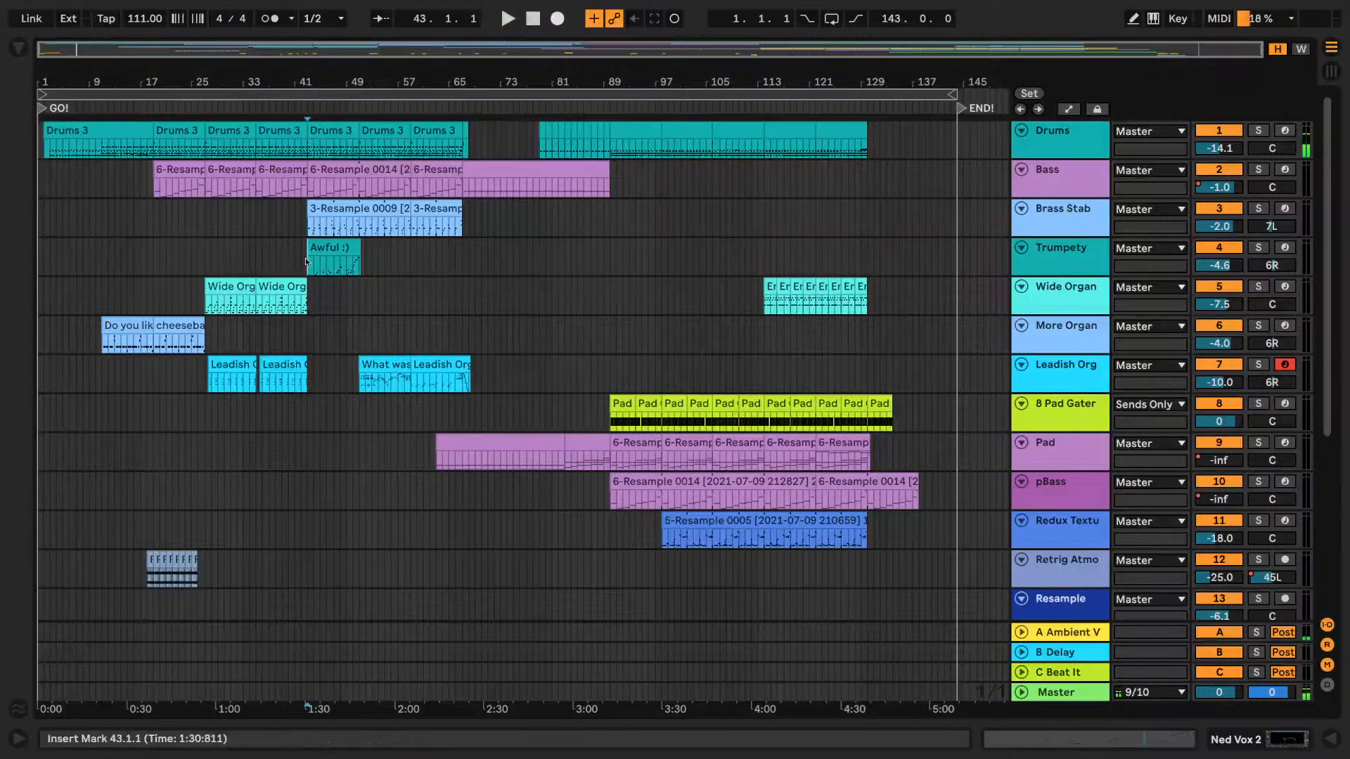
left_click(1027, 261)
left_click(1259, 248)
key("space")
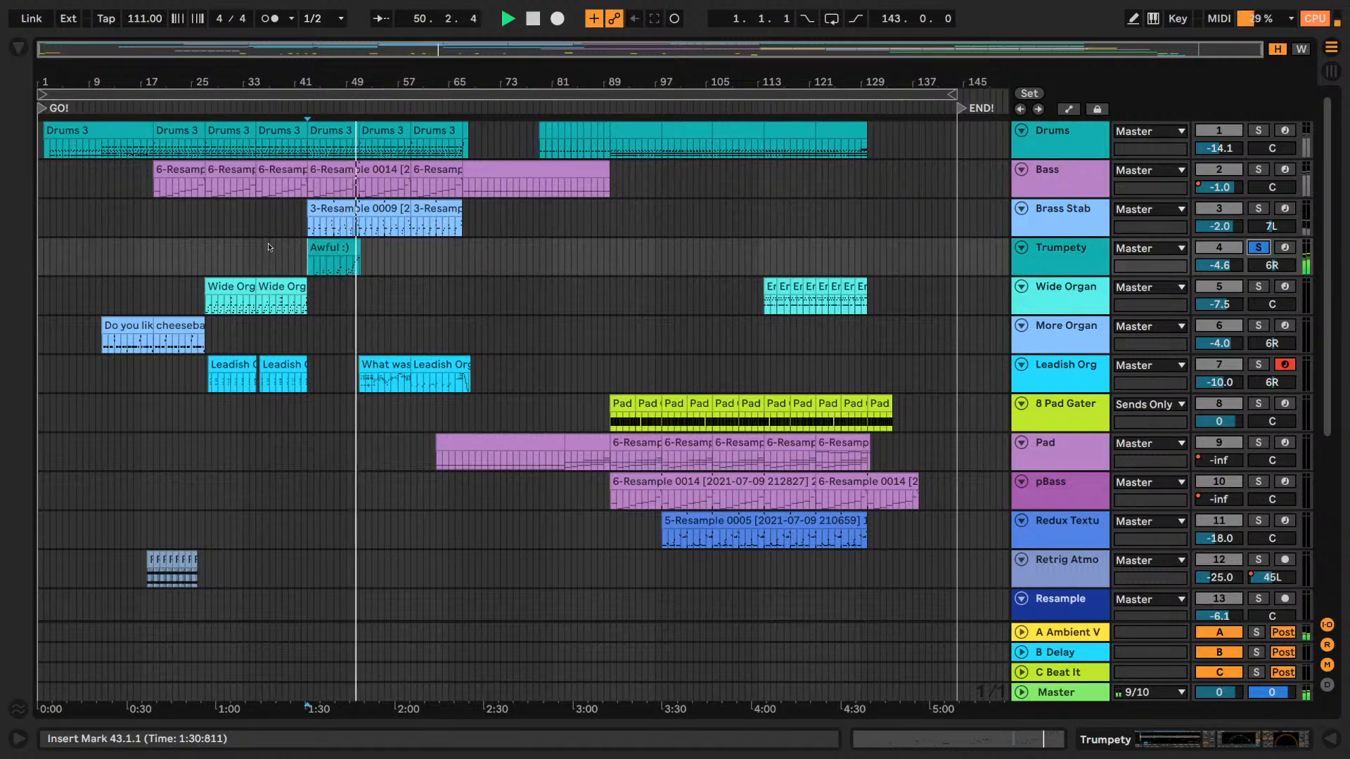
key("space")
- Look closely at the organ clips between bars 9 and 39, and return to the full arrangement width
left_click_drag(97, 79, 96, 165)
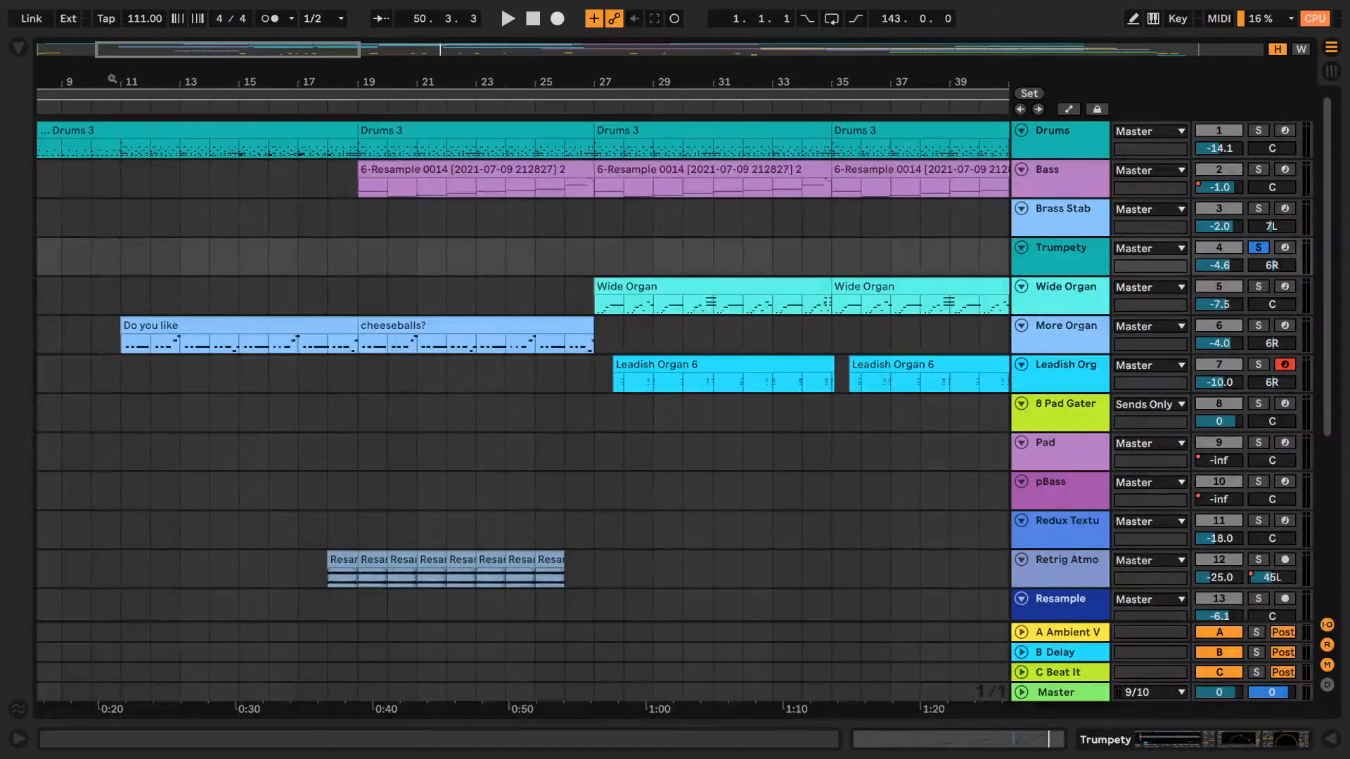
double_click(319, 84)
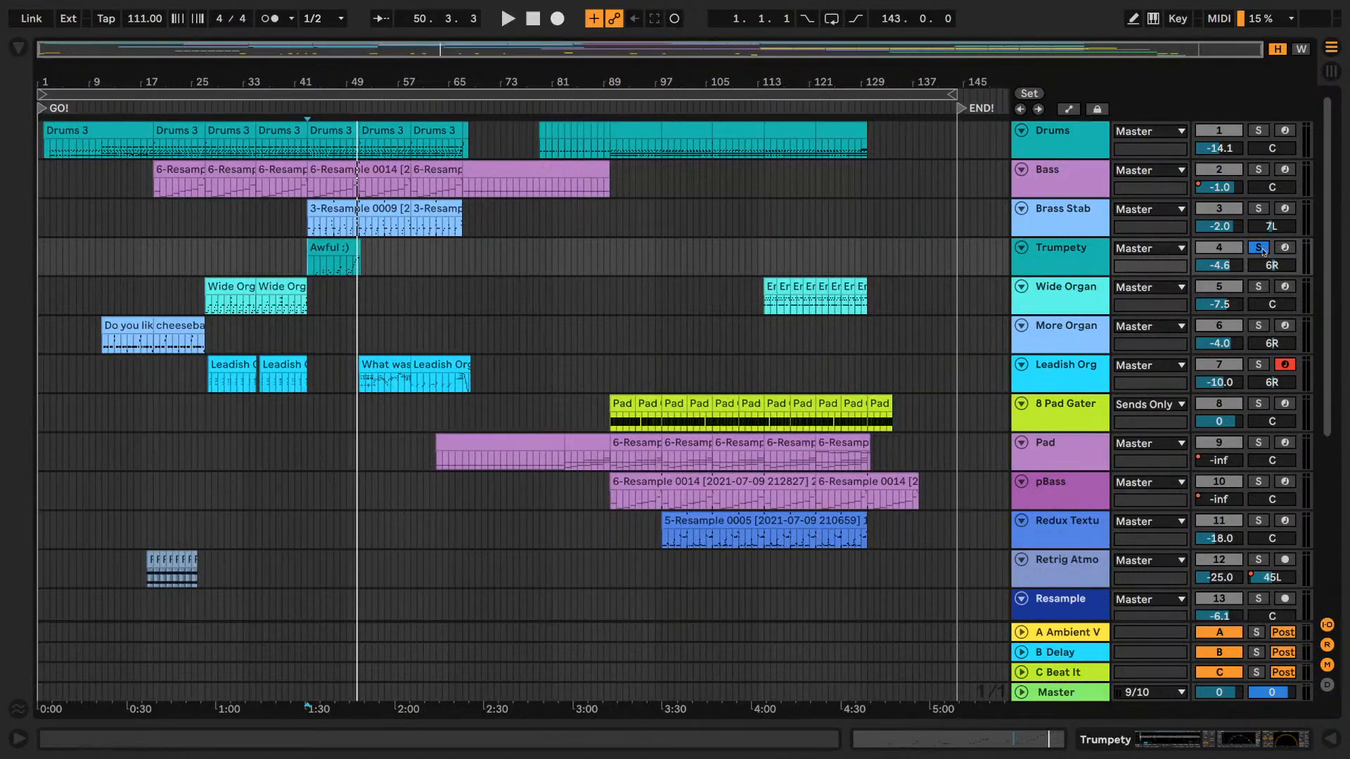
- Unsolo Trumpety and audition the full mix from the start of the arrangement, and again from bar 19
left_click(1260, 248)
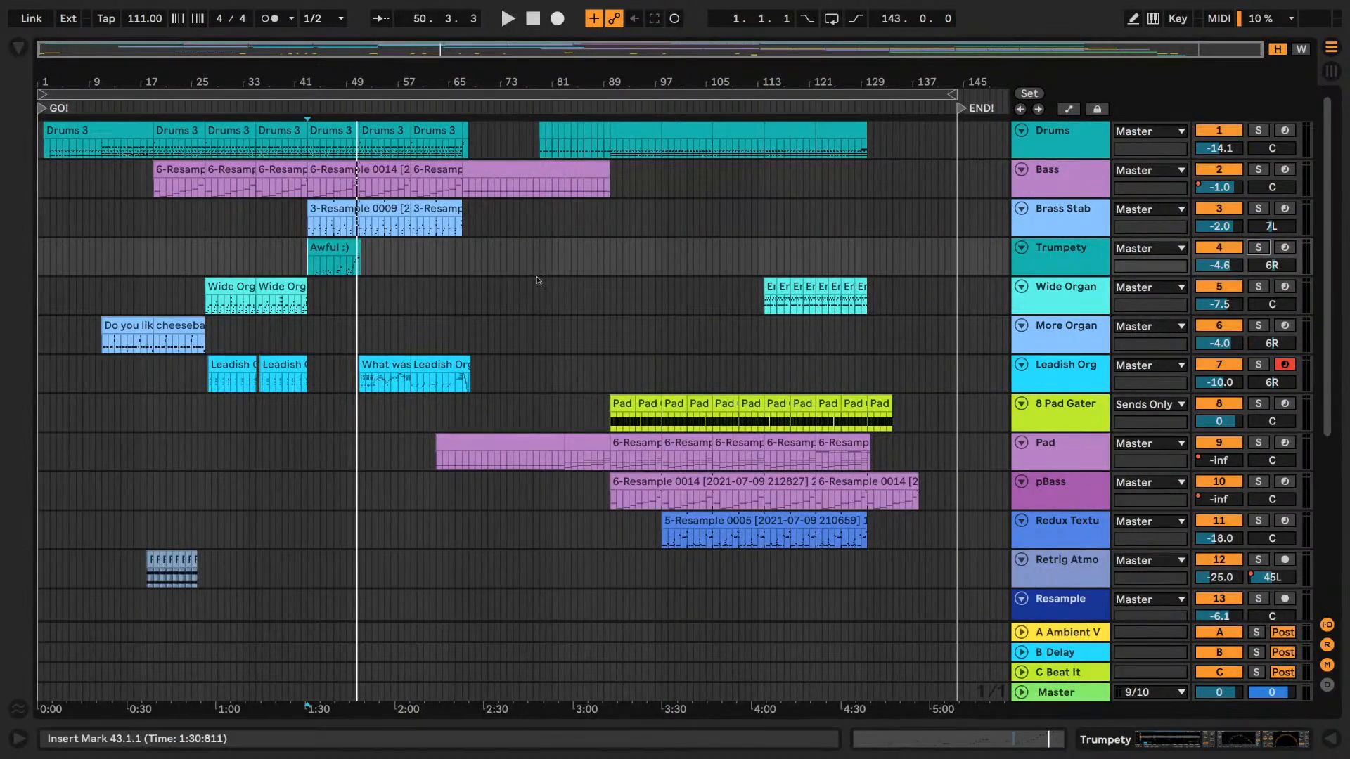
left_click(535, 19)
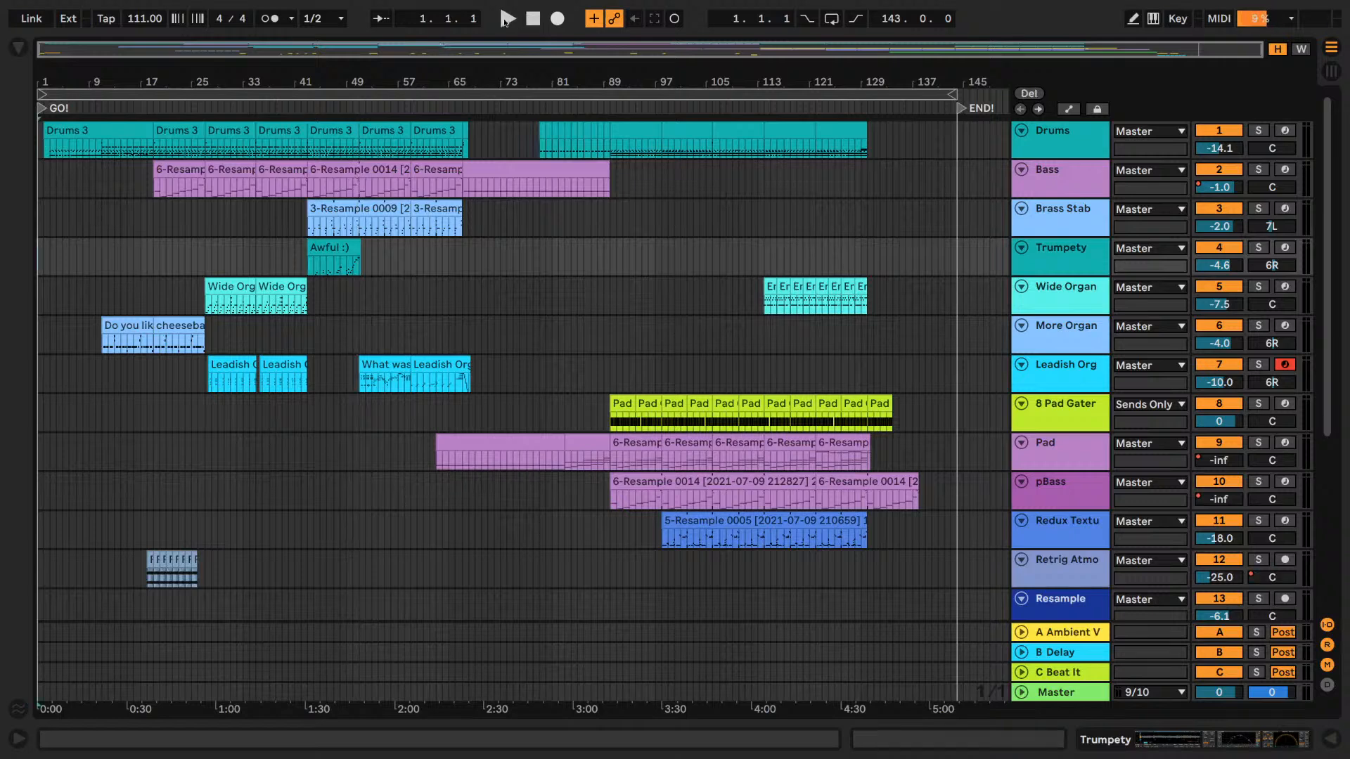
left_click(507, 20)
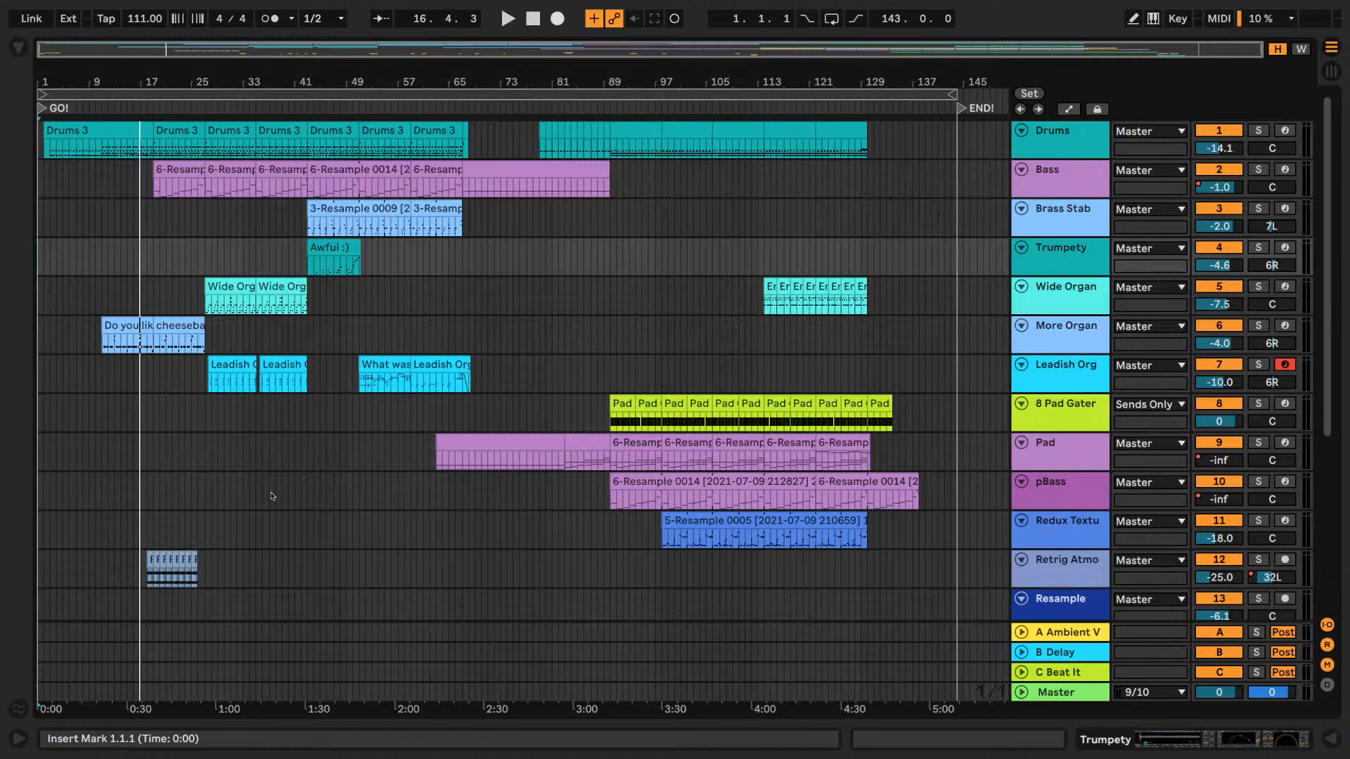
key("space")
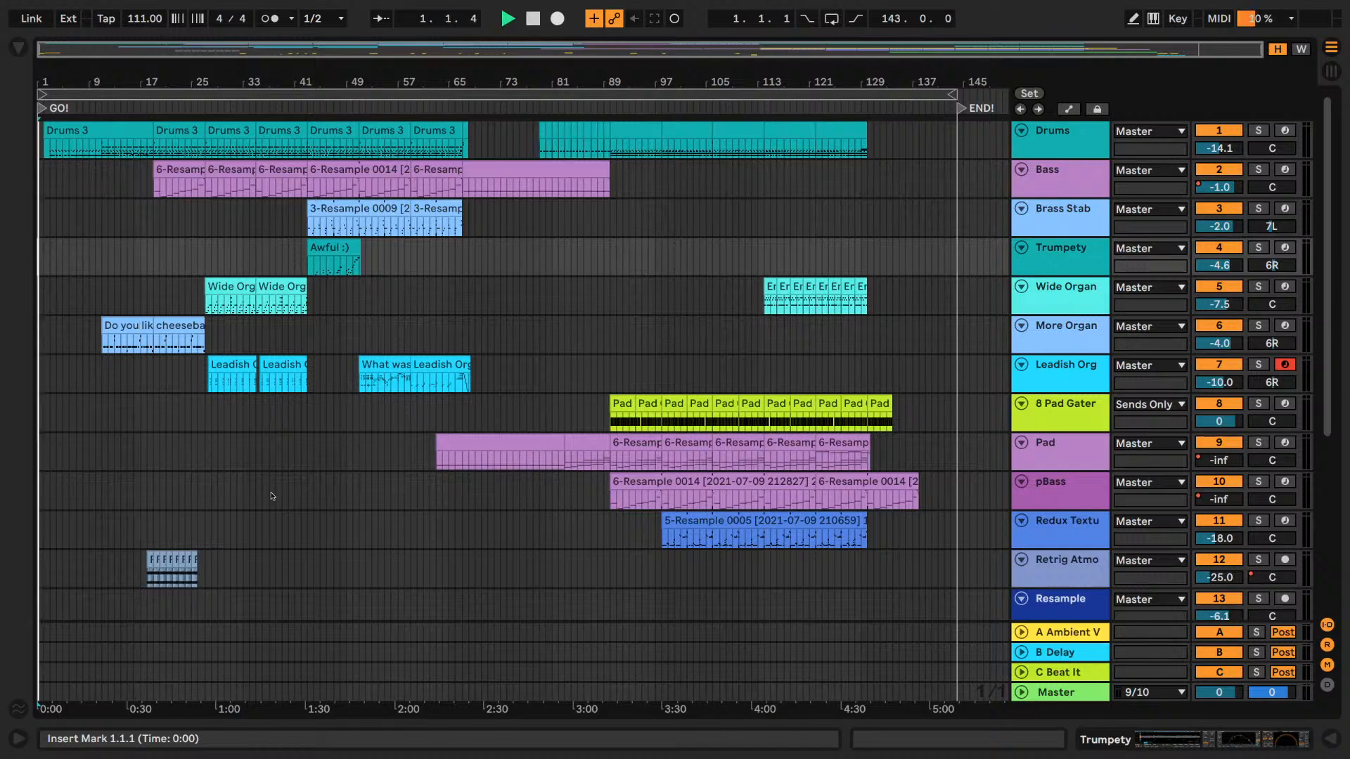
left_click(154, 230)
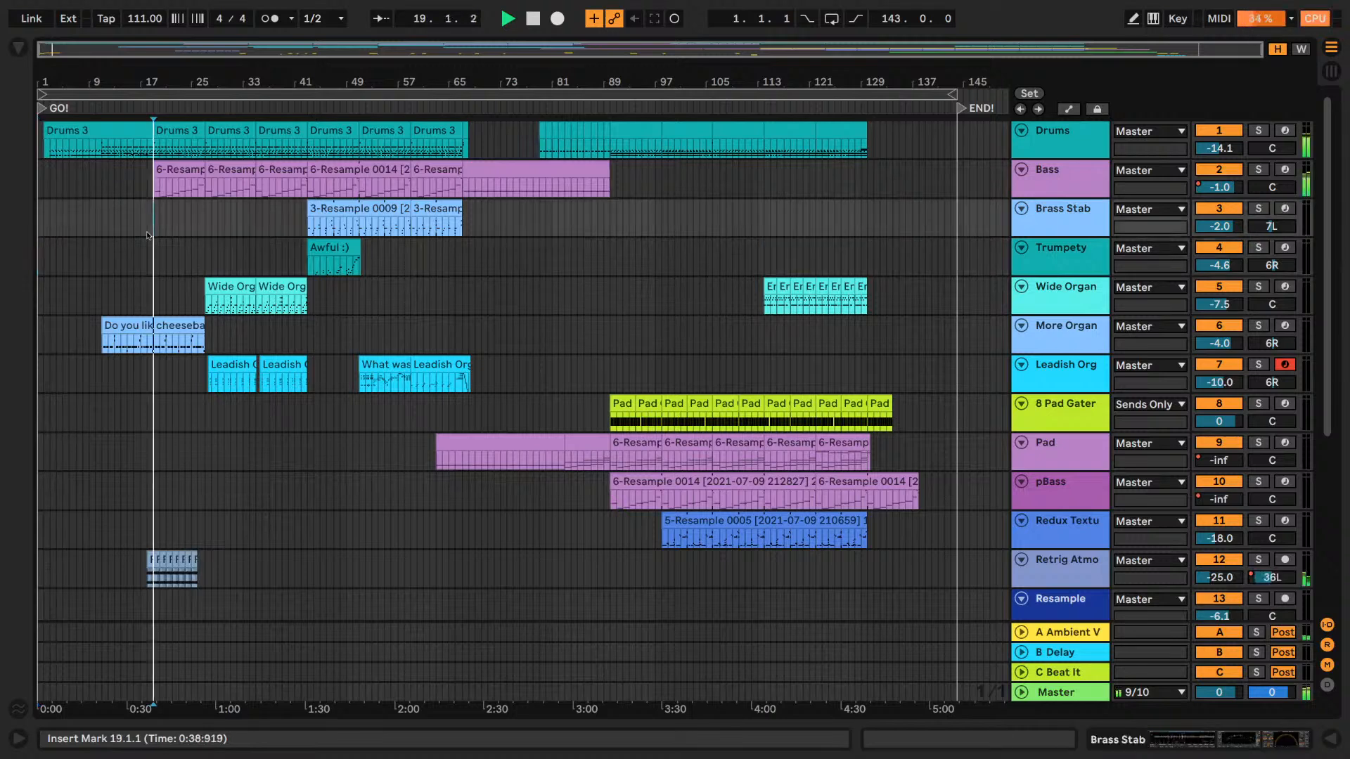
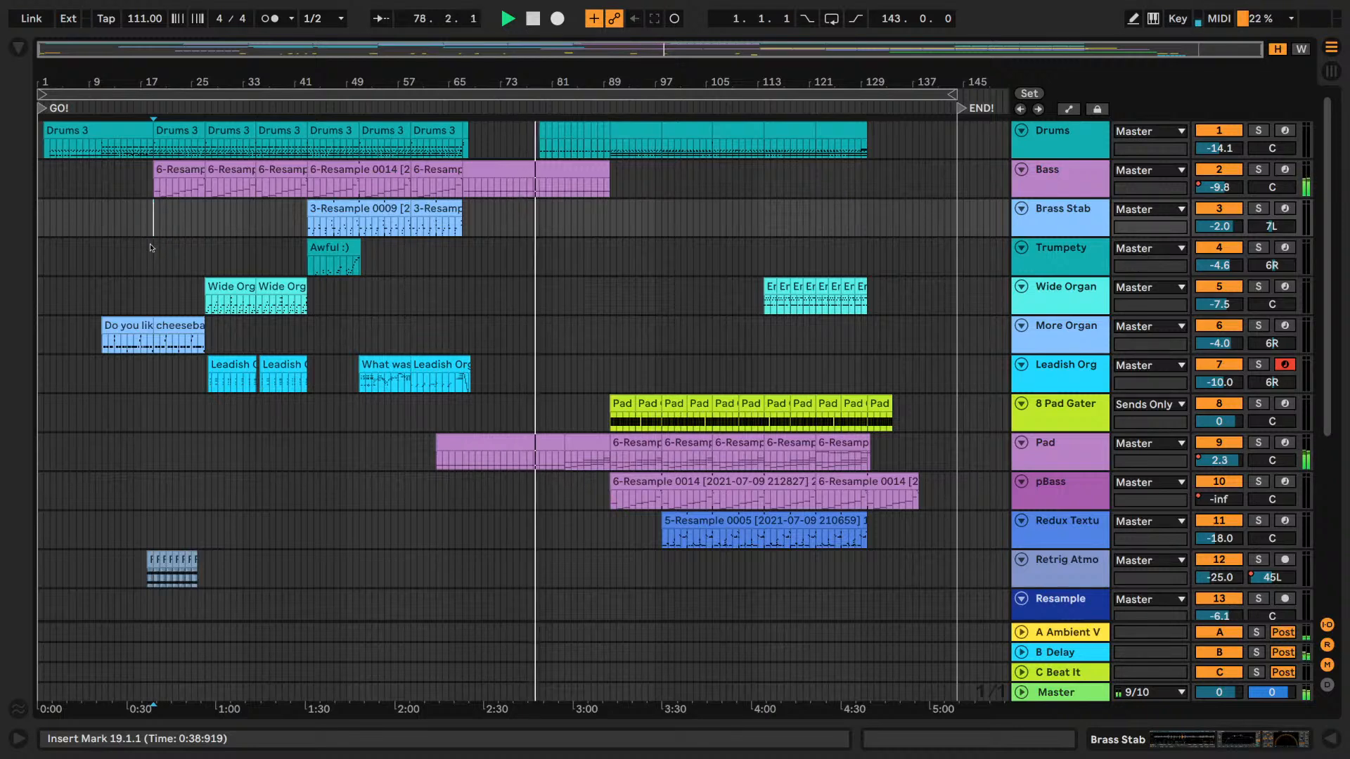
- Audition Ned Vox 2 from bar 77 with the track soloed, viewing its clips more closely, and take the solo off
scroll(529, 450, "down", 8)
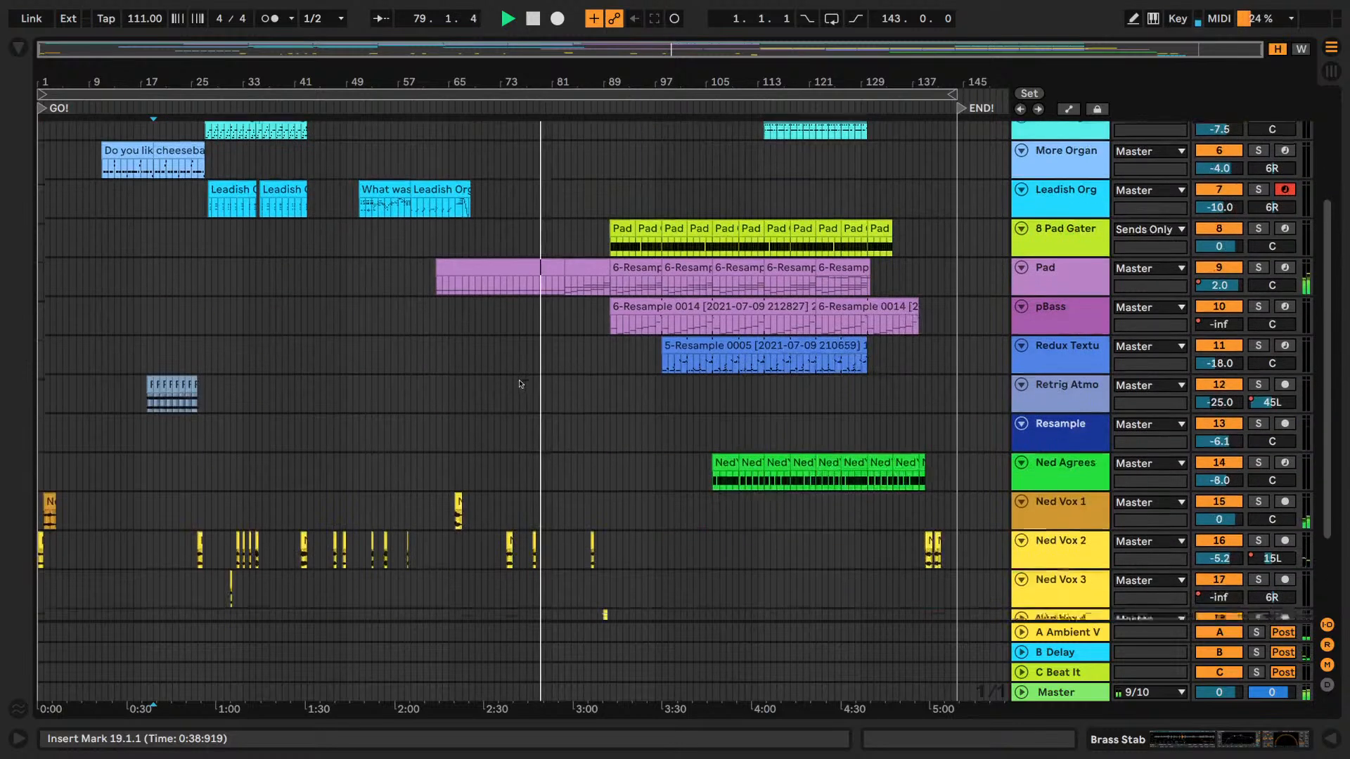
key("space")
left_click(528, 450)
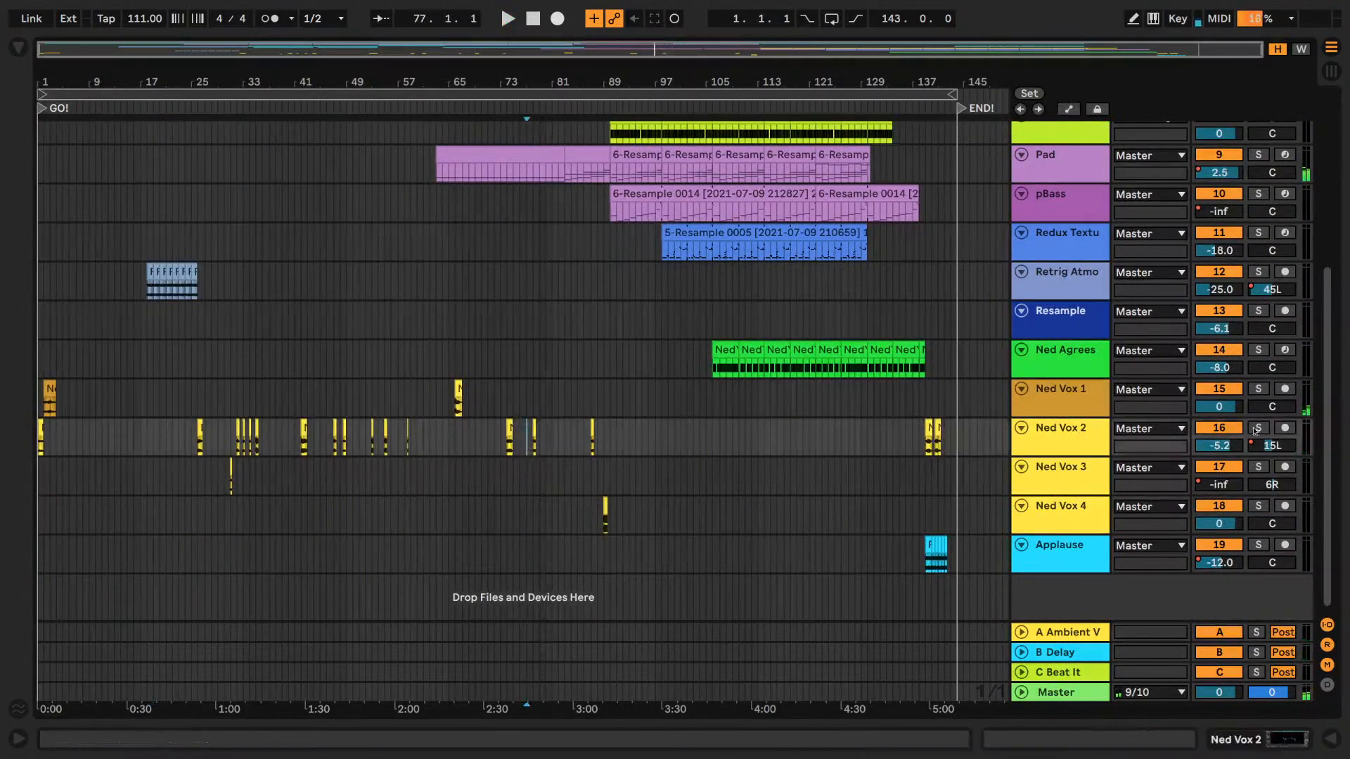
left_click(1258, 428)
key("space")
left_click_drag(535, 78, 536, 61)
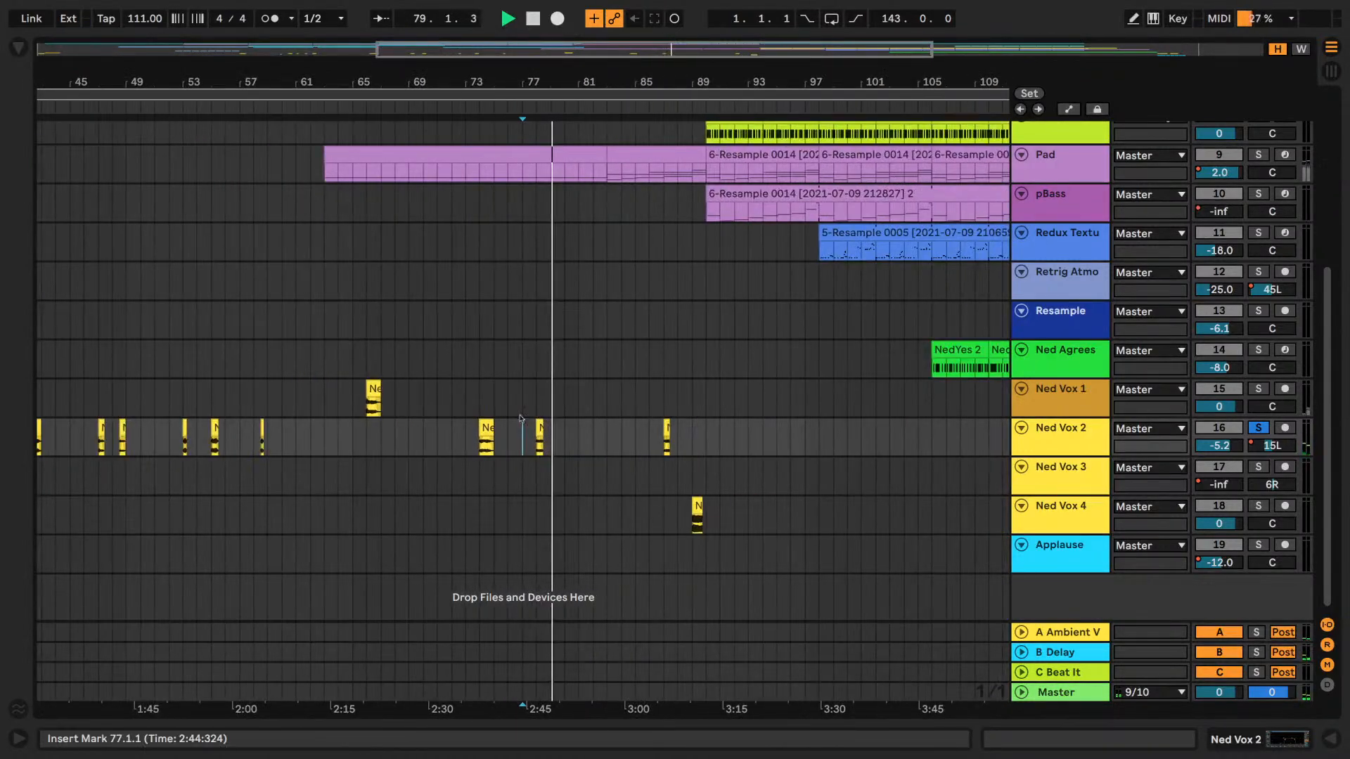
left_click(1258, 429)
- Return to the full arrangement from the Drums track down and mark bars 67 to 90 from Trumpety to Retrig Atmo
scroll(520, 295, "up", 4)
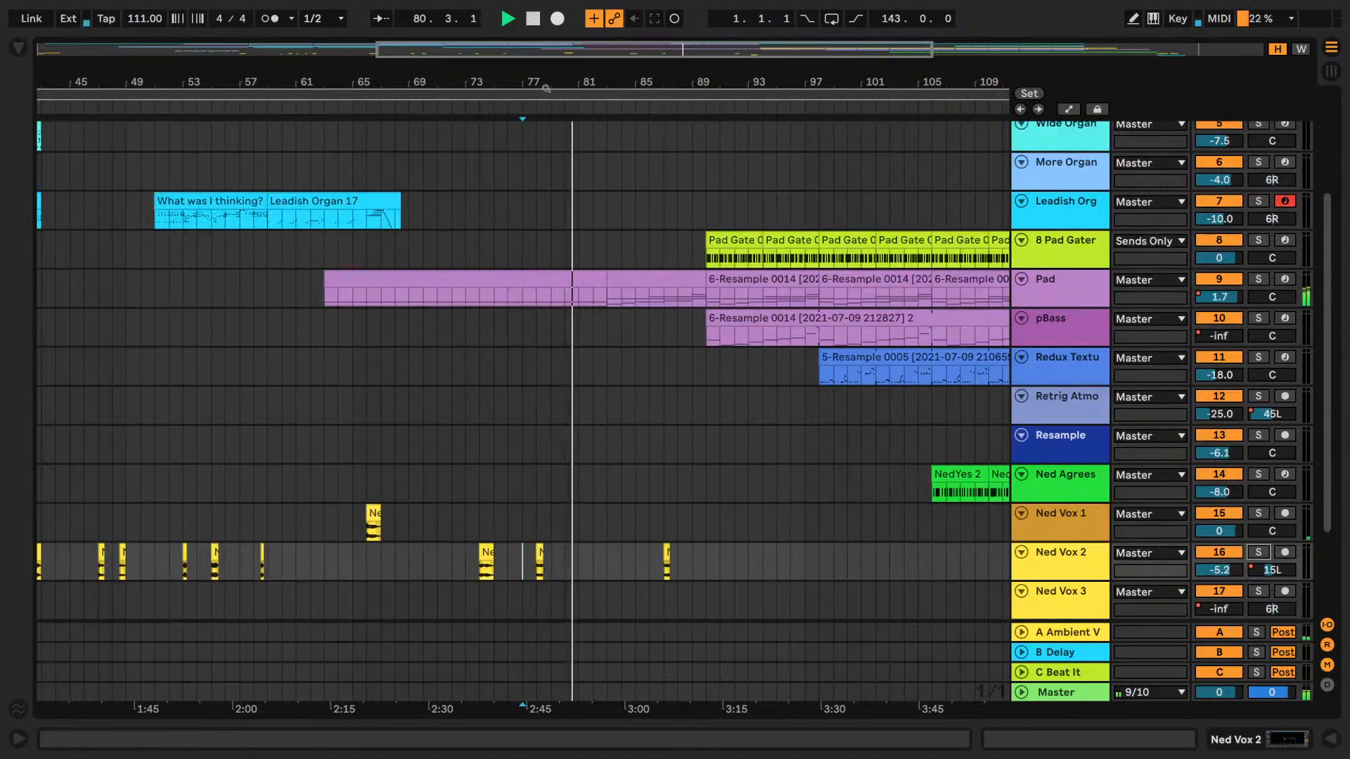
left_click_drag(549, 74, 532, 88)
scroll(518, 268, "up", 5)
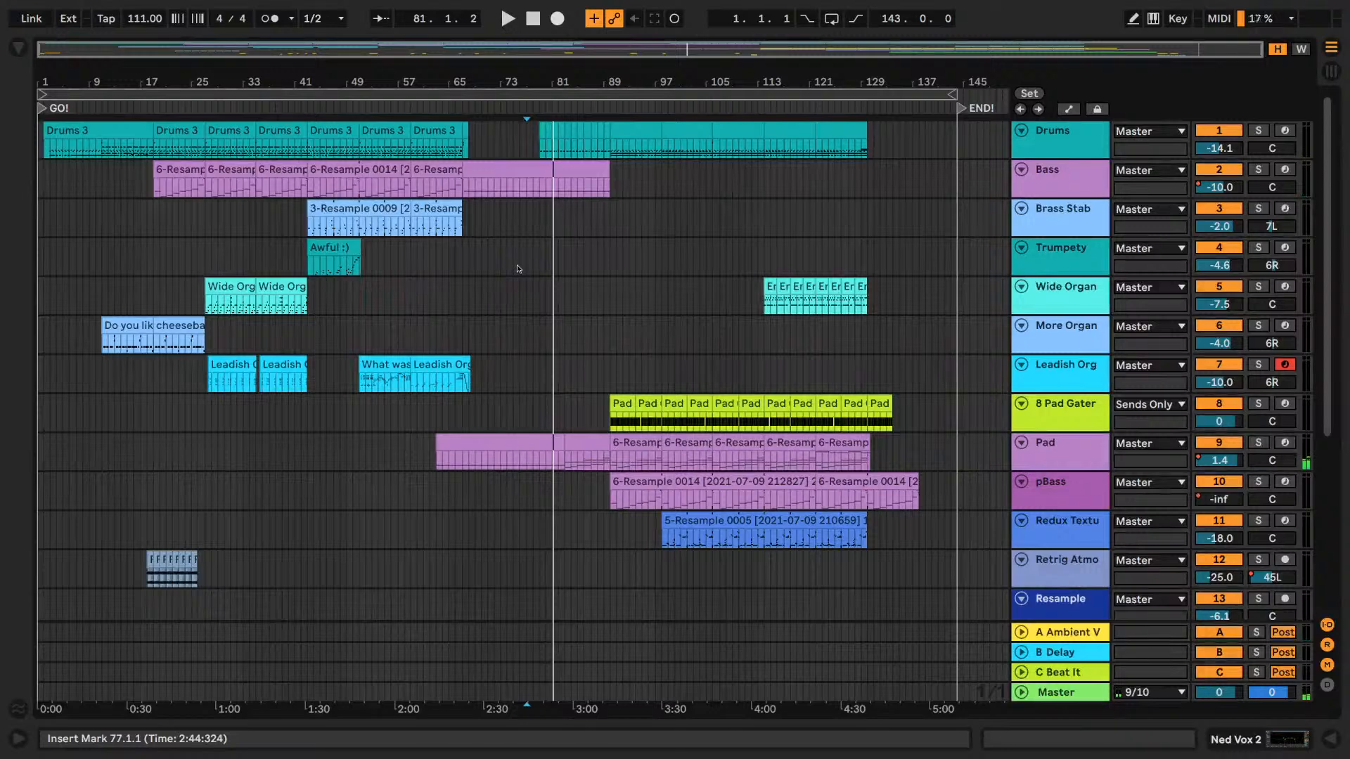
left_click_drag(459, 254, 609, 570)
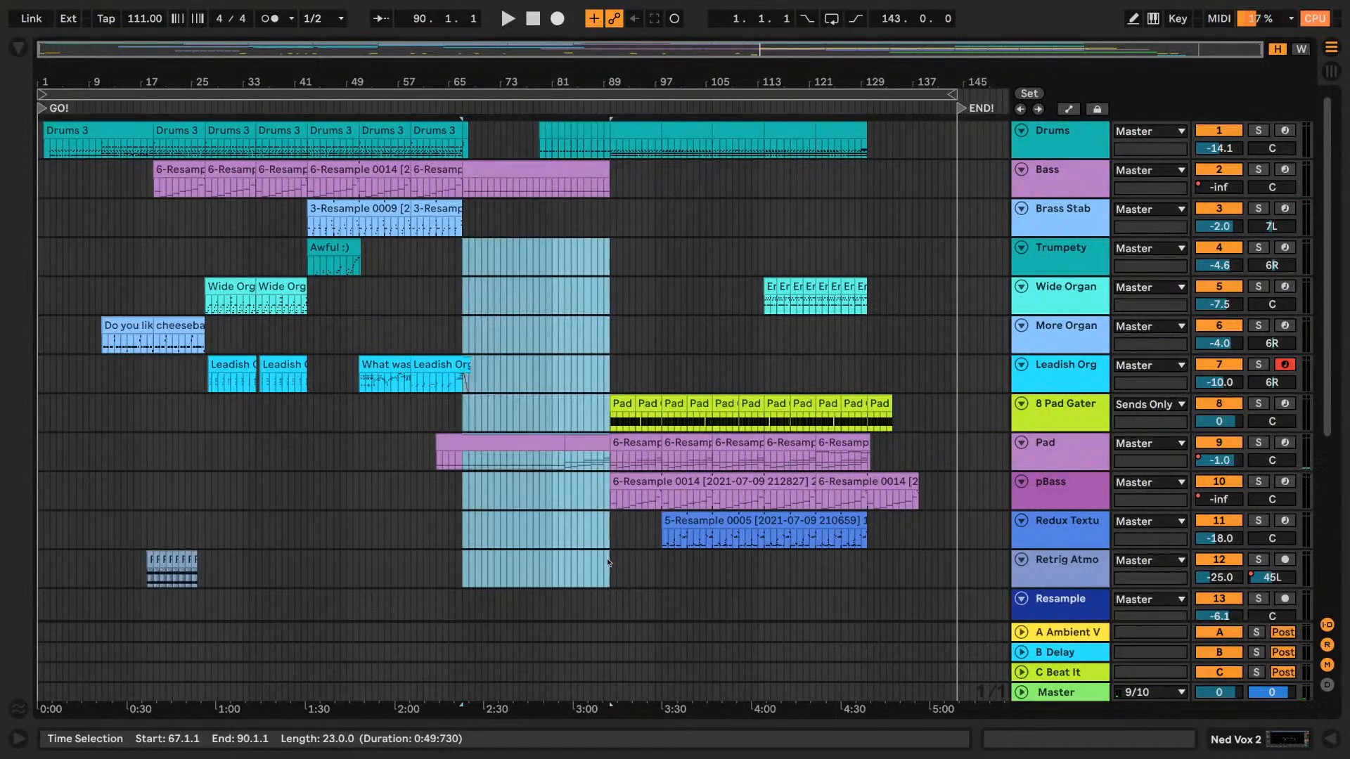
- Audition the full mix from bar 67, replaying the passage where the drums drop out
left_click(462, 263)
key("space")
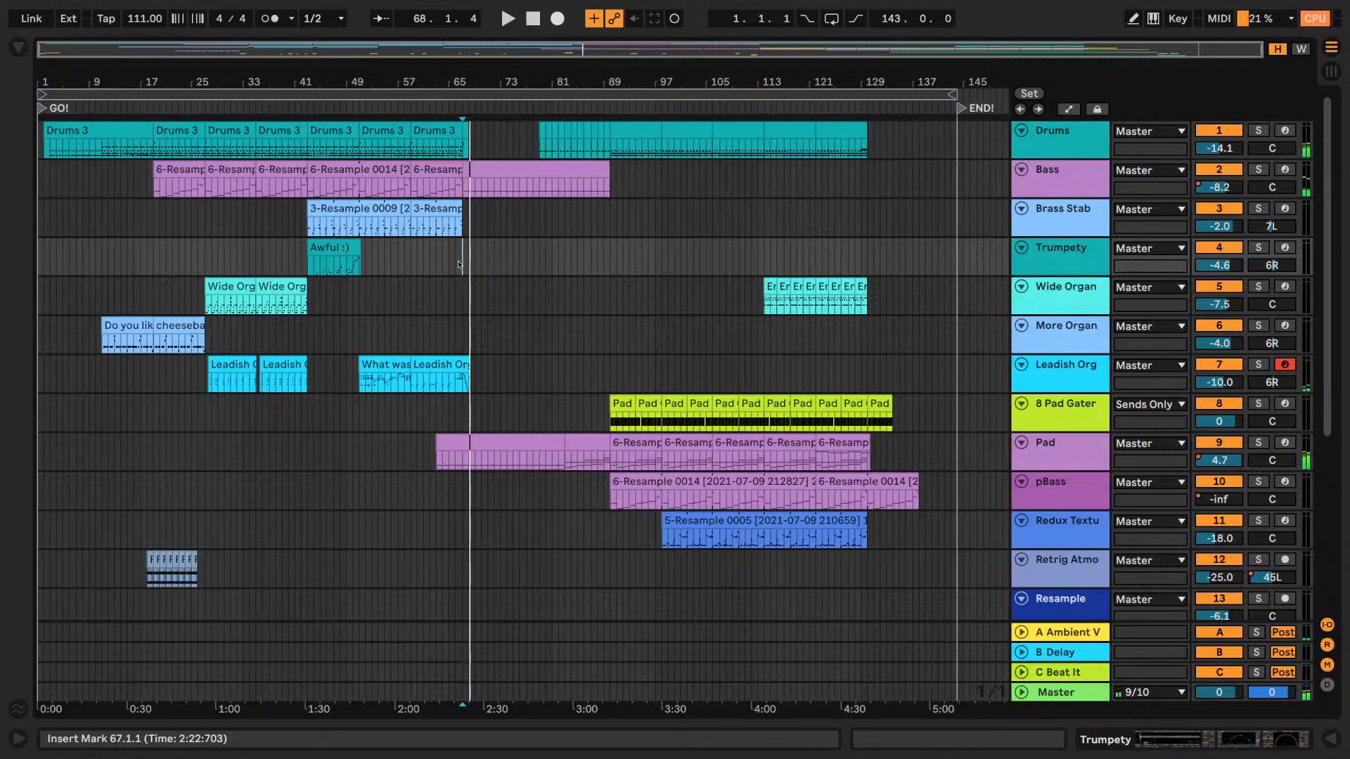
key("space")
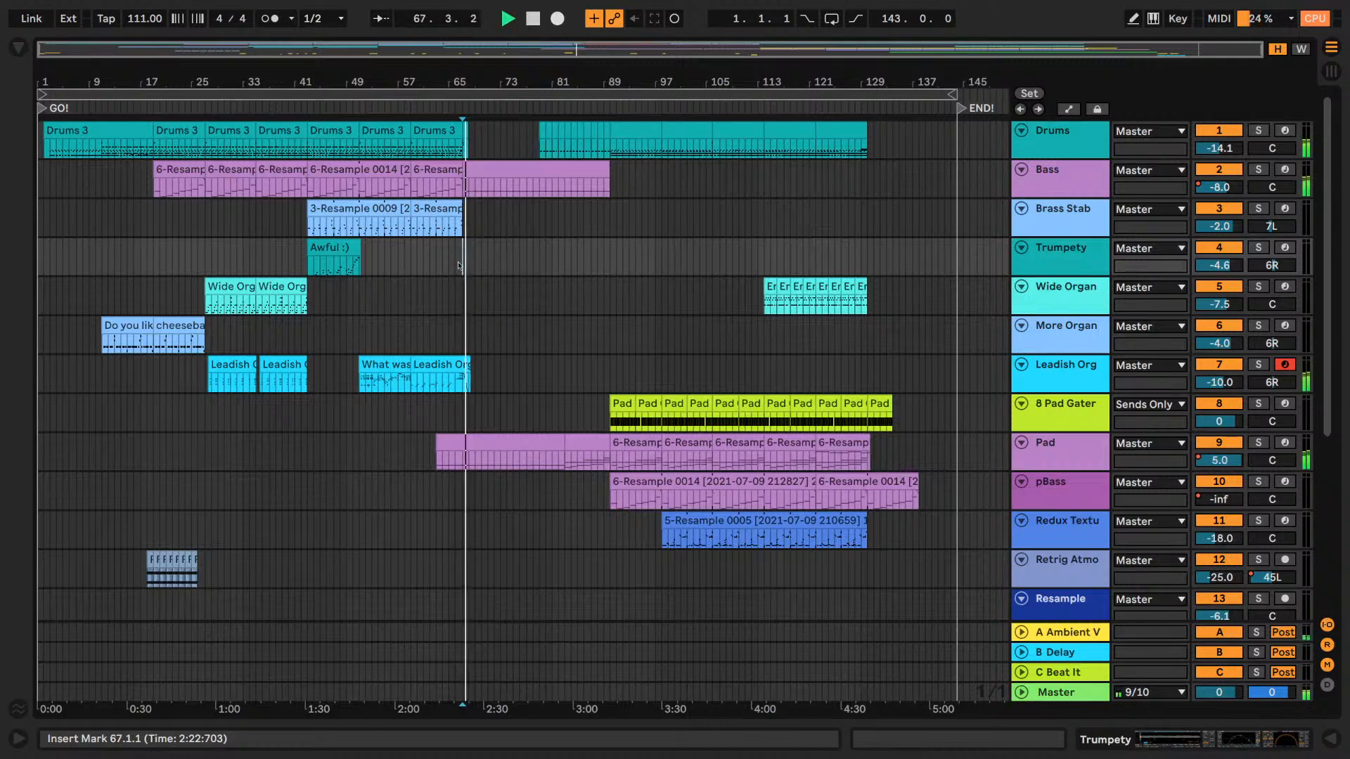
- Audition the Ned Vox 1 clip from bar 66 with the track soloed, and turn the solo off
scroll(500, 262, "down", 5)
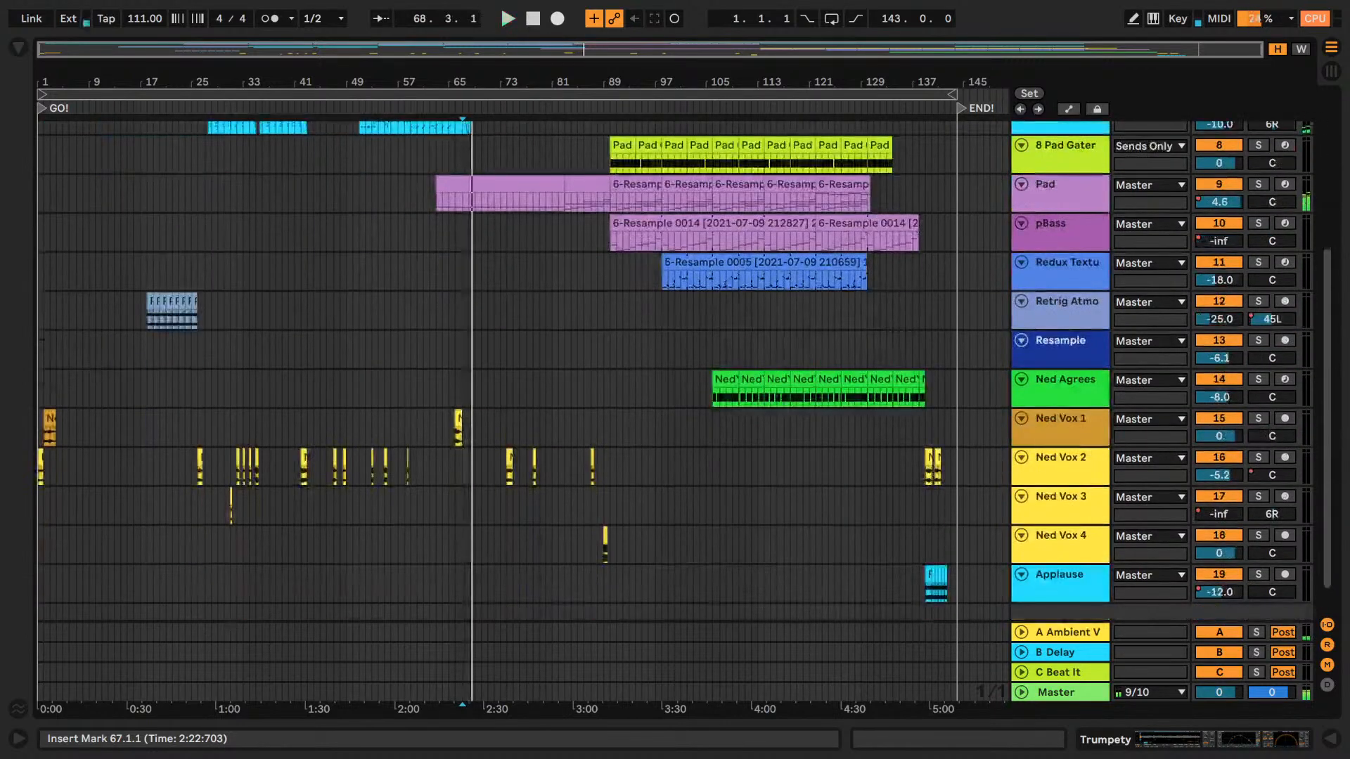
key("space")
left_click(457, 439)
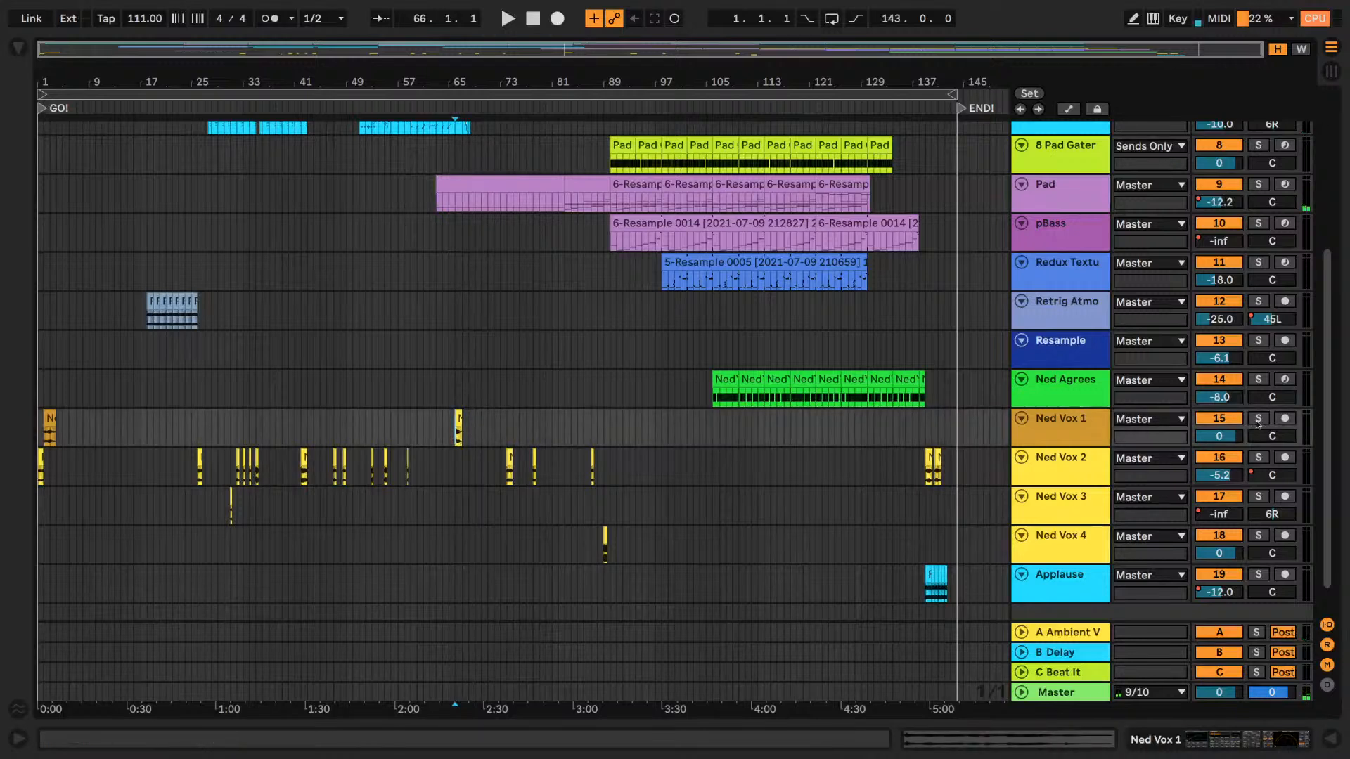
left_click(1258, 420)
key("space")
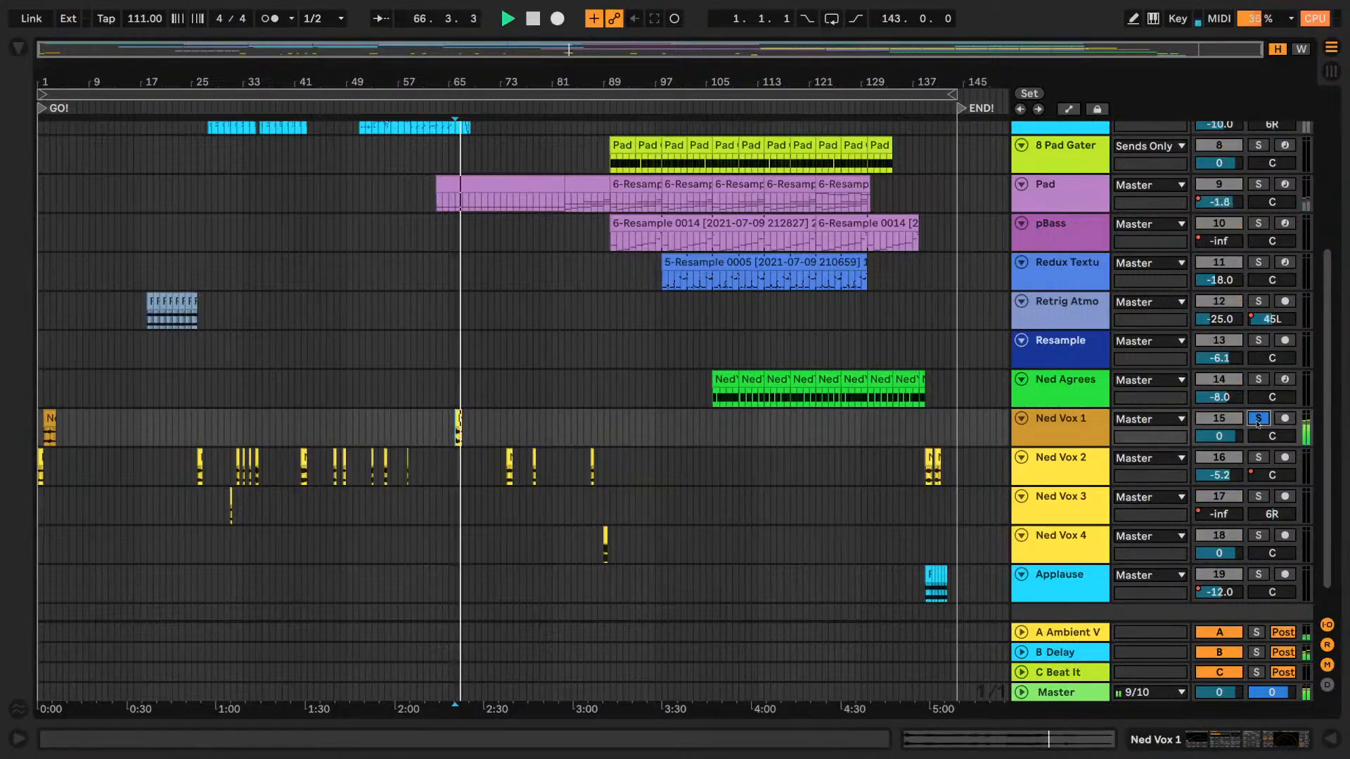
left_click(1259, 420)
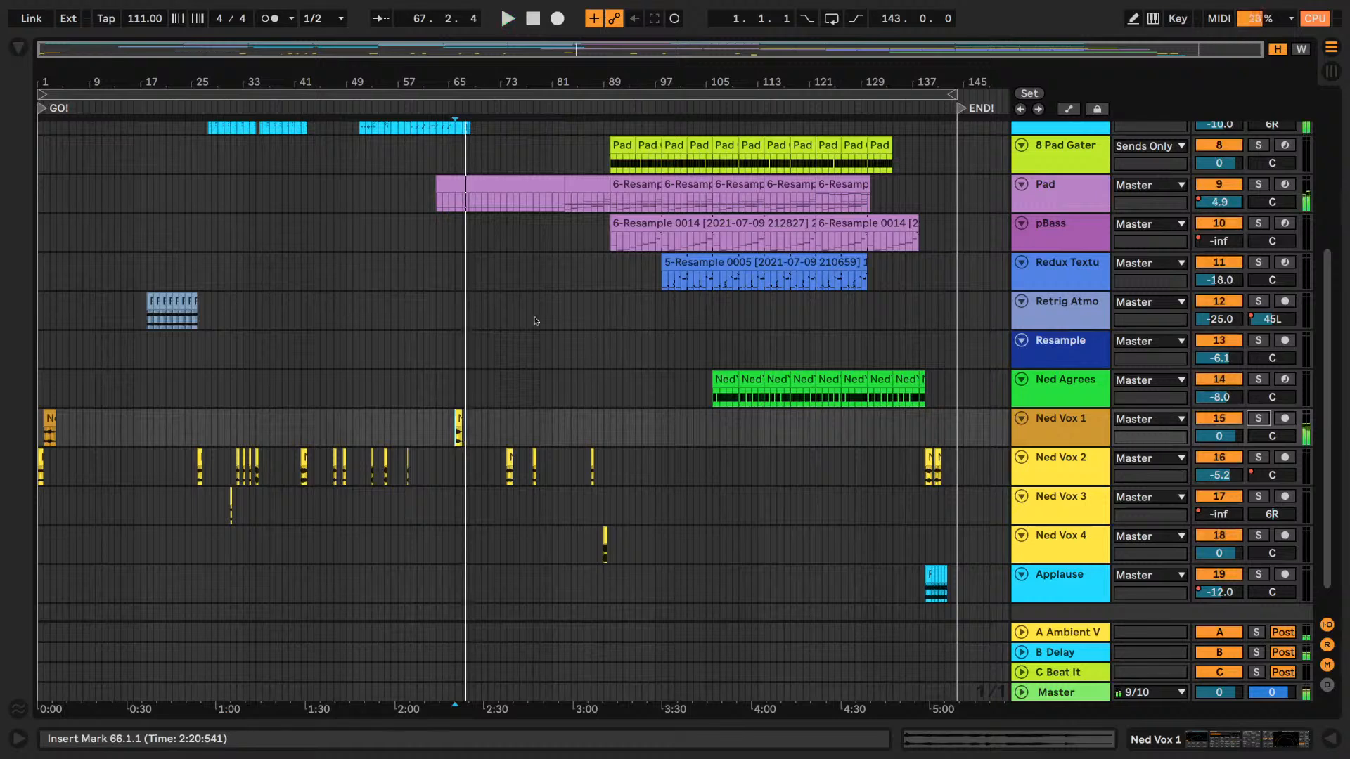
- Audition the end of the Leadish Organ 17 clip soloed from bar 67, and return to the full arrangement unsoloed and stopped
scroll(534, 322, "up", 5)
scroll(462, 297, "up", 10)
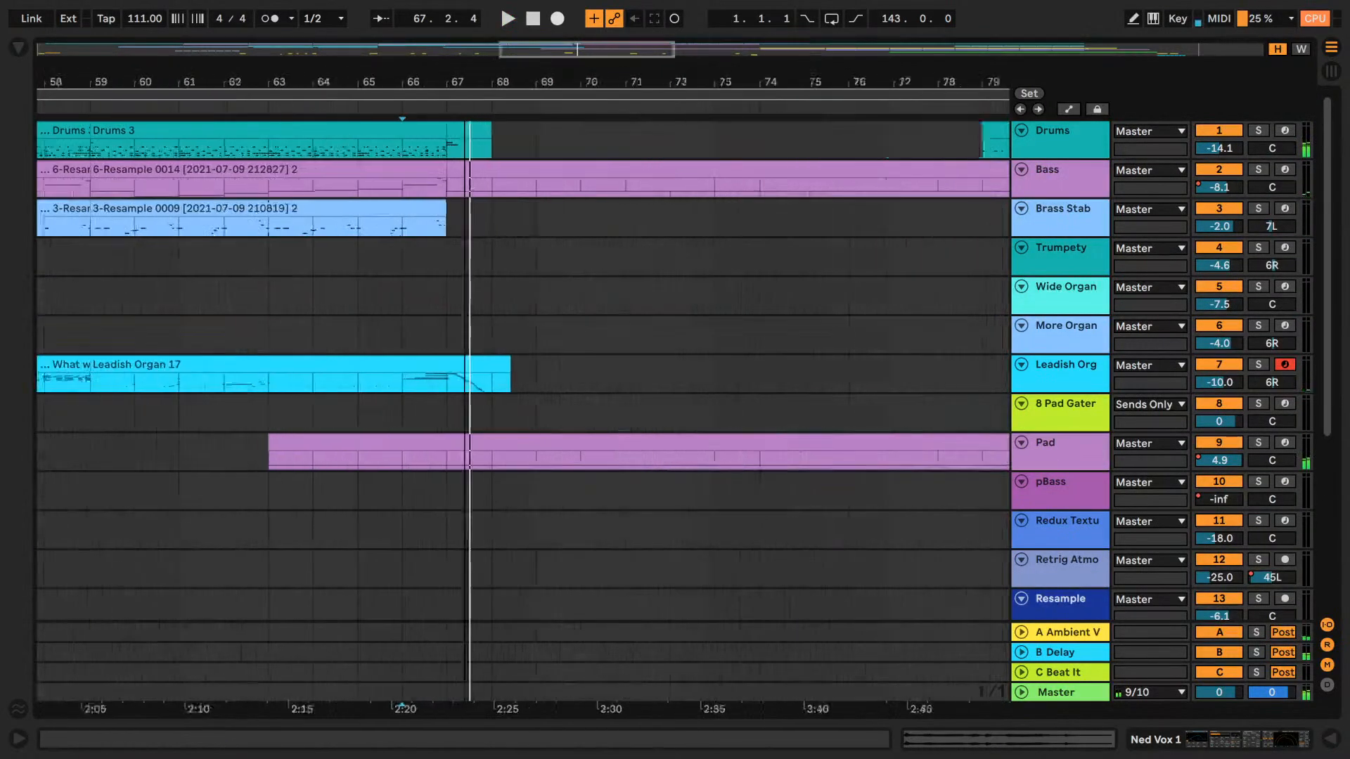
key("space")
key("space")
left_click(446, 330)
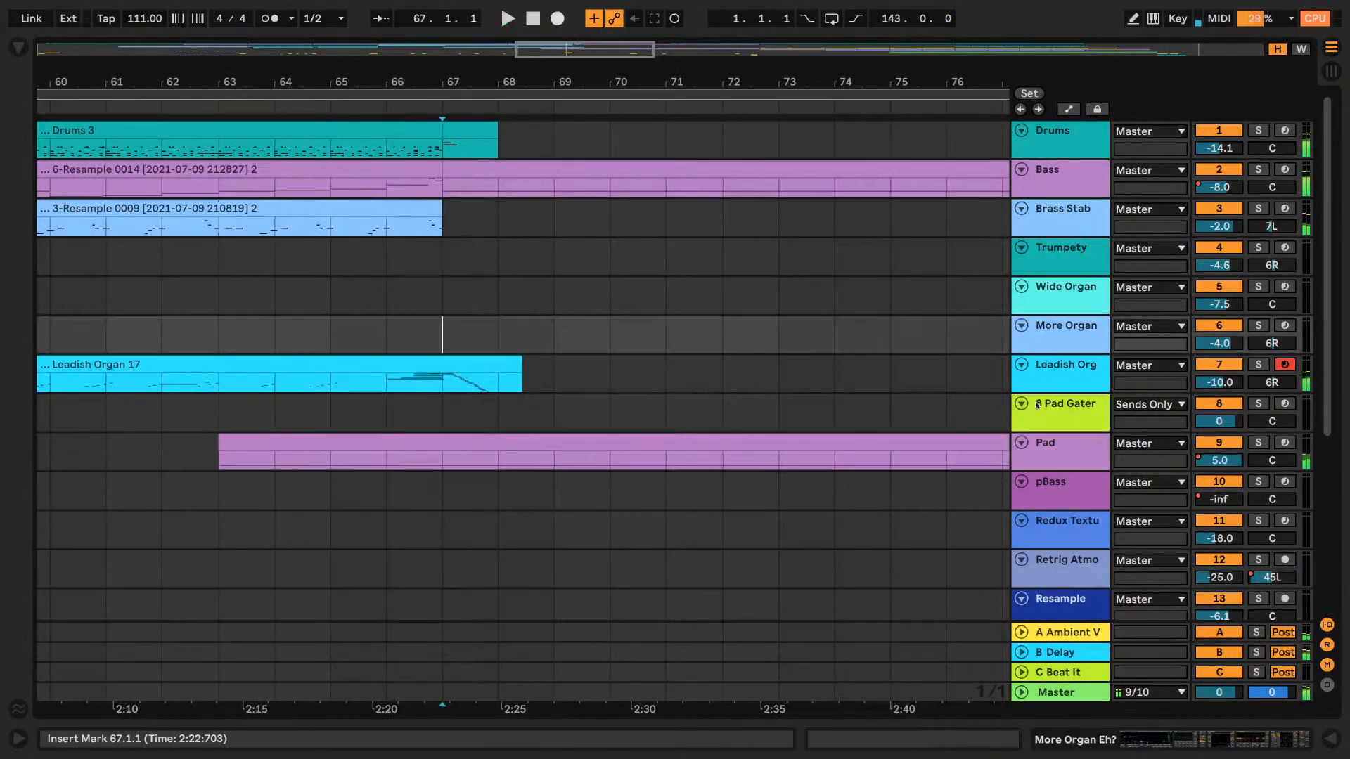
left_click(1258, 365)
key("space")
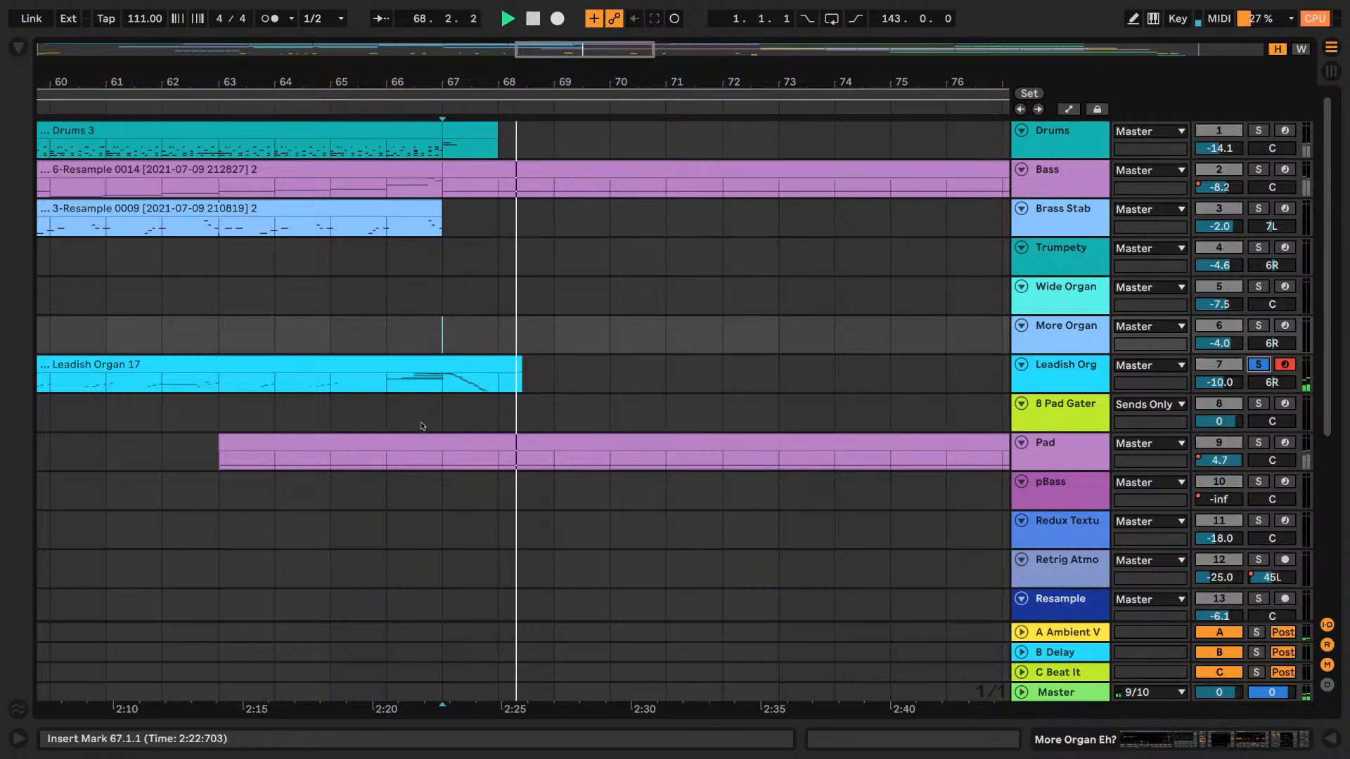
left_click_drag(656, 86, 657, 28)
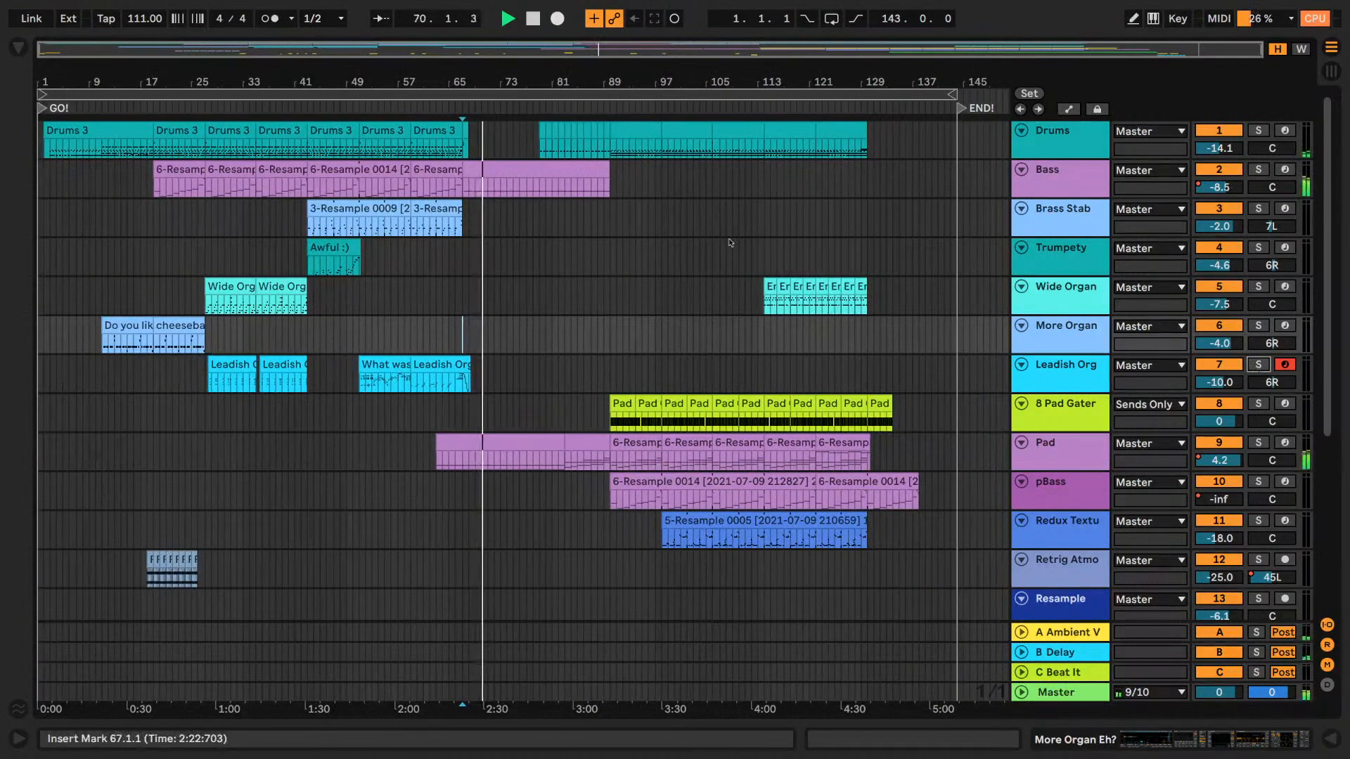
key("space")
- View the falling end of Leadish Organ 17 up close, replay it soloed from bar 67, and restore the unsoloed full arrangement view
scroll(461, 383, "up", 10)
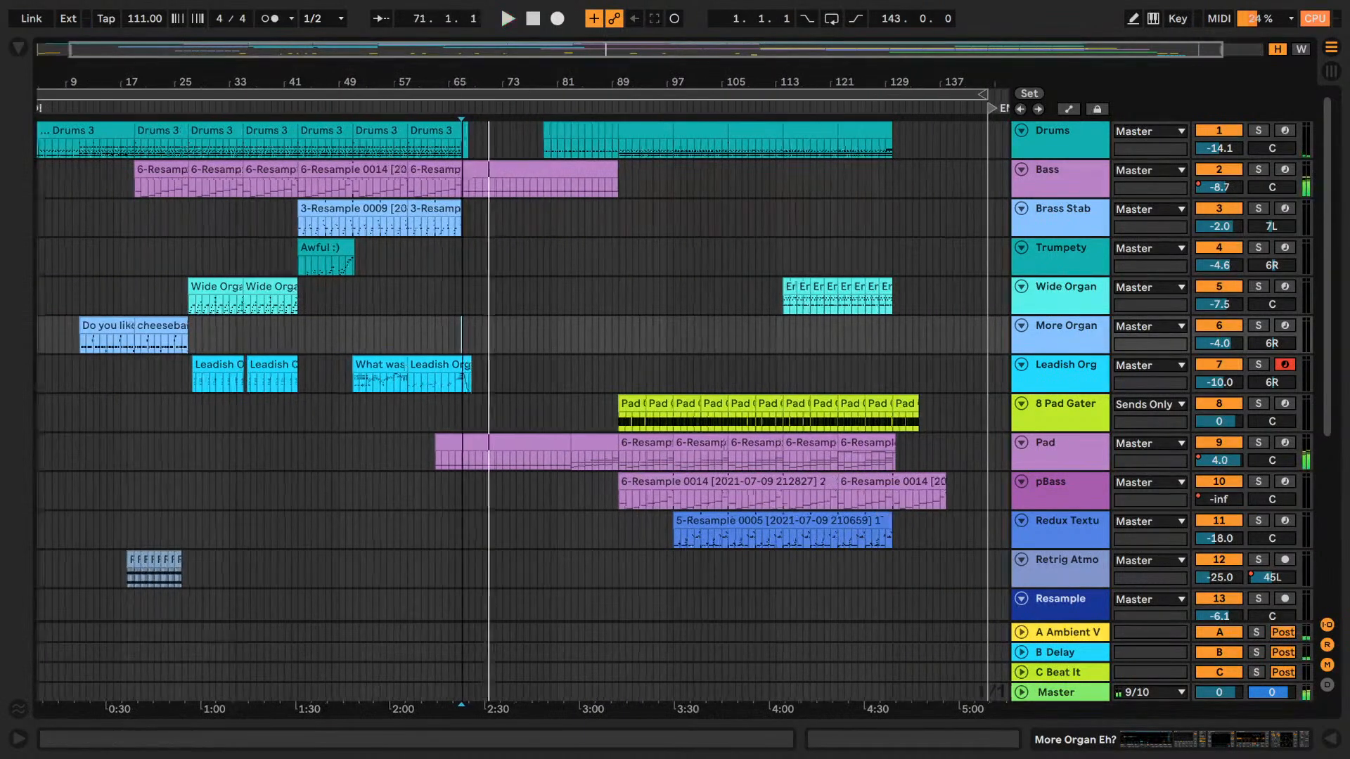
left_click(450, 389)
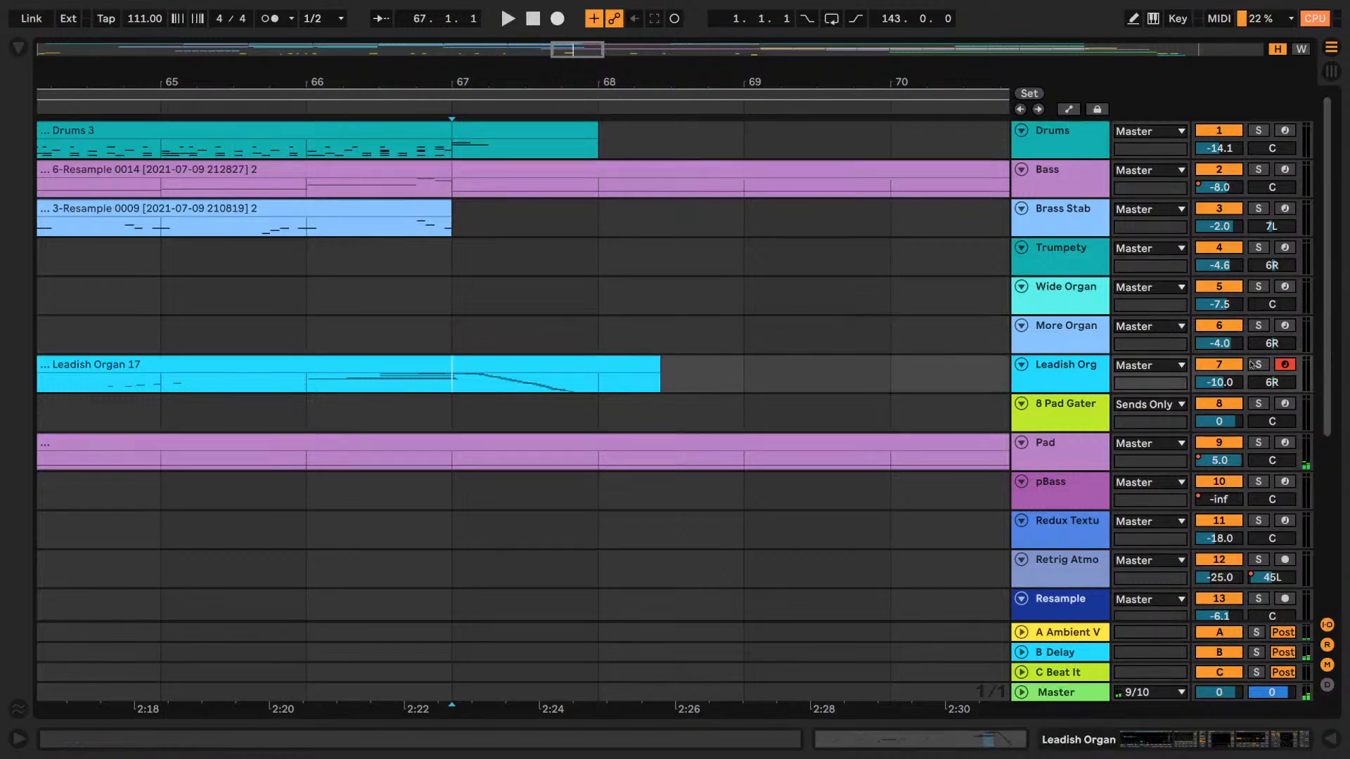
left_click(1258, 368)
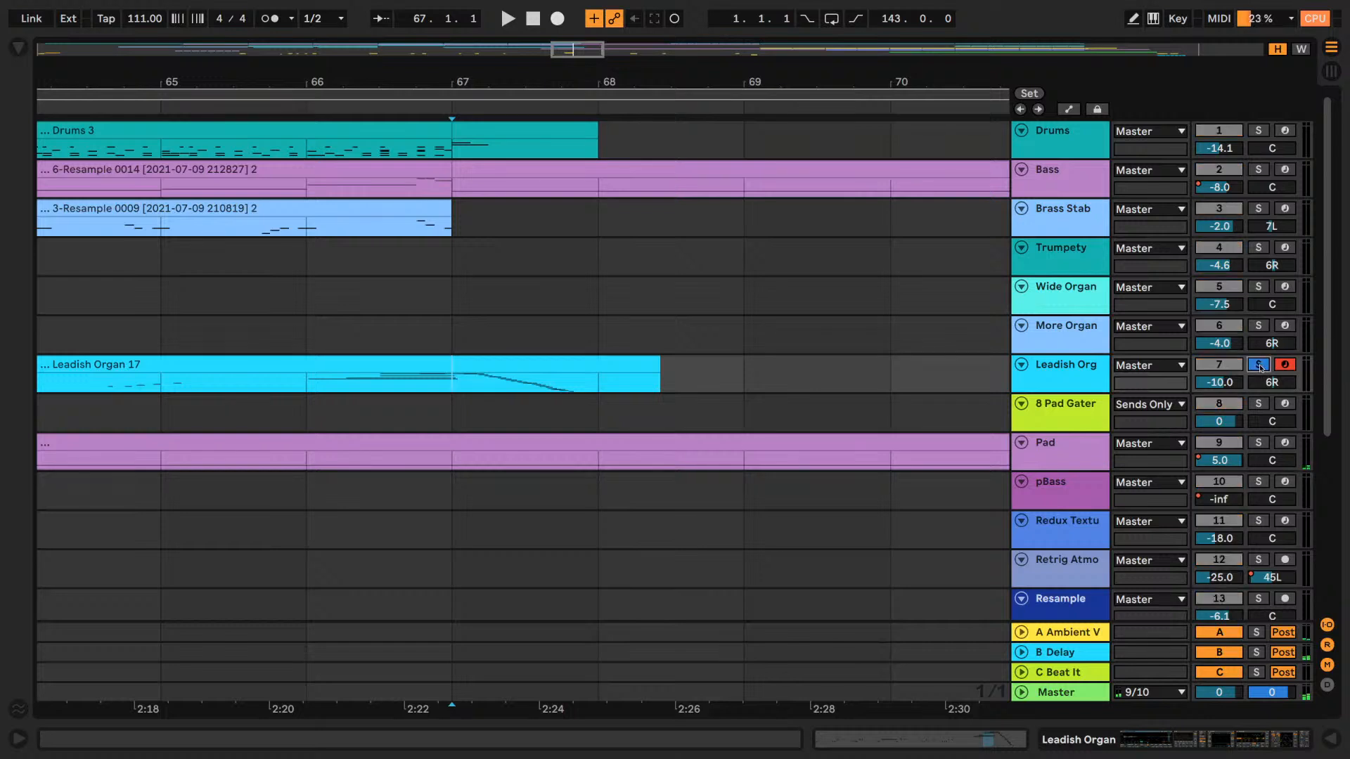
key("space")
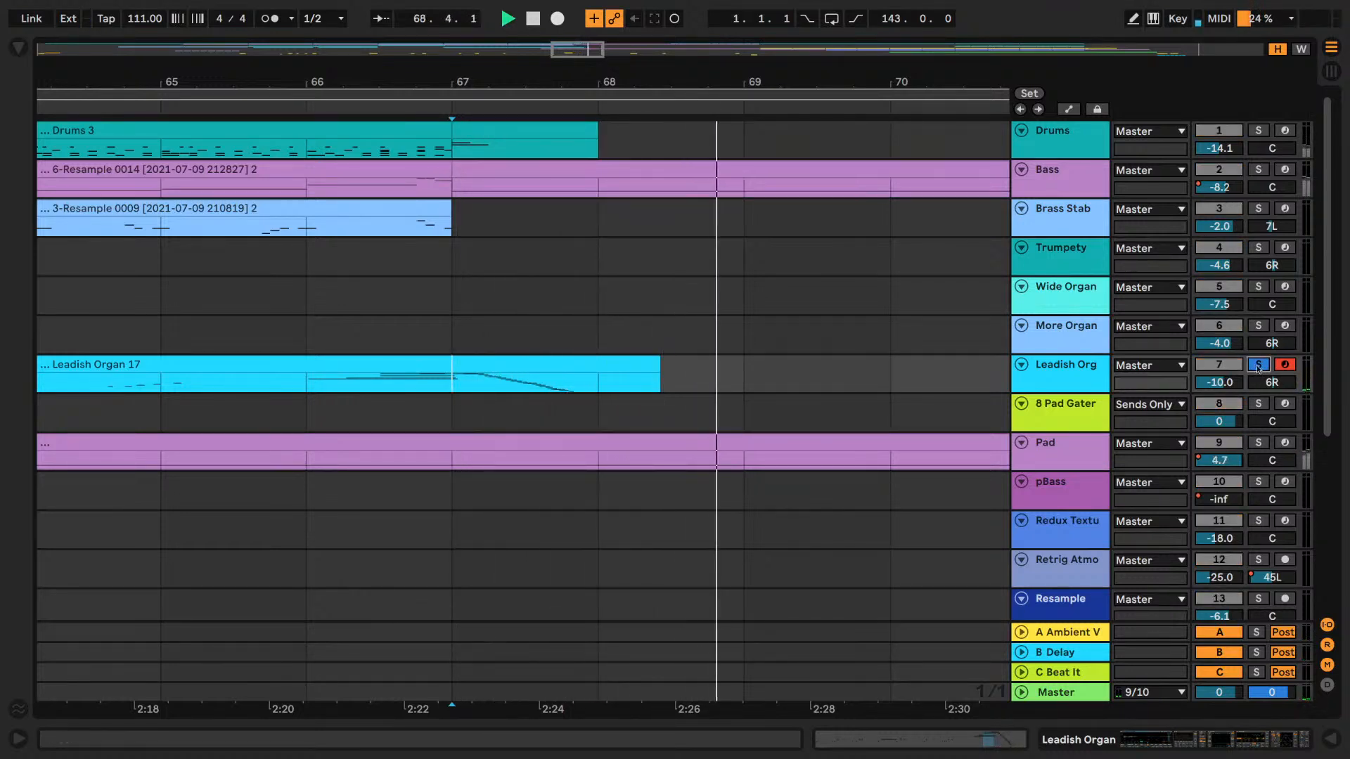
left_click(1259, 366)
key("w")
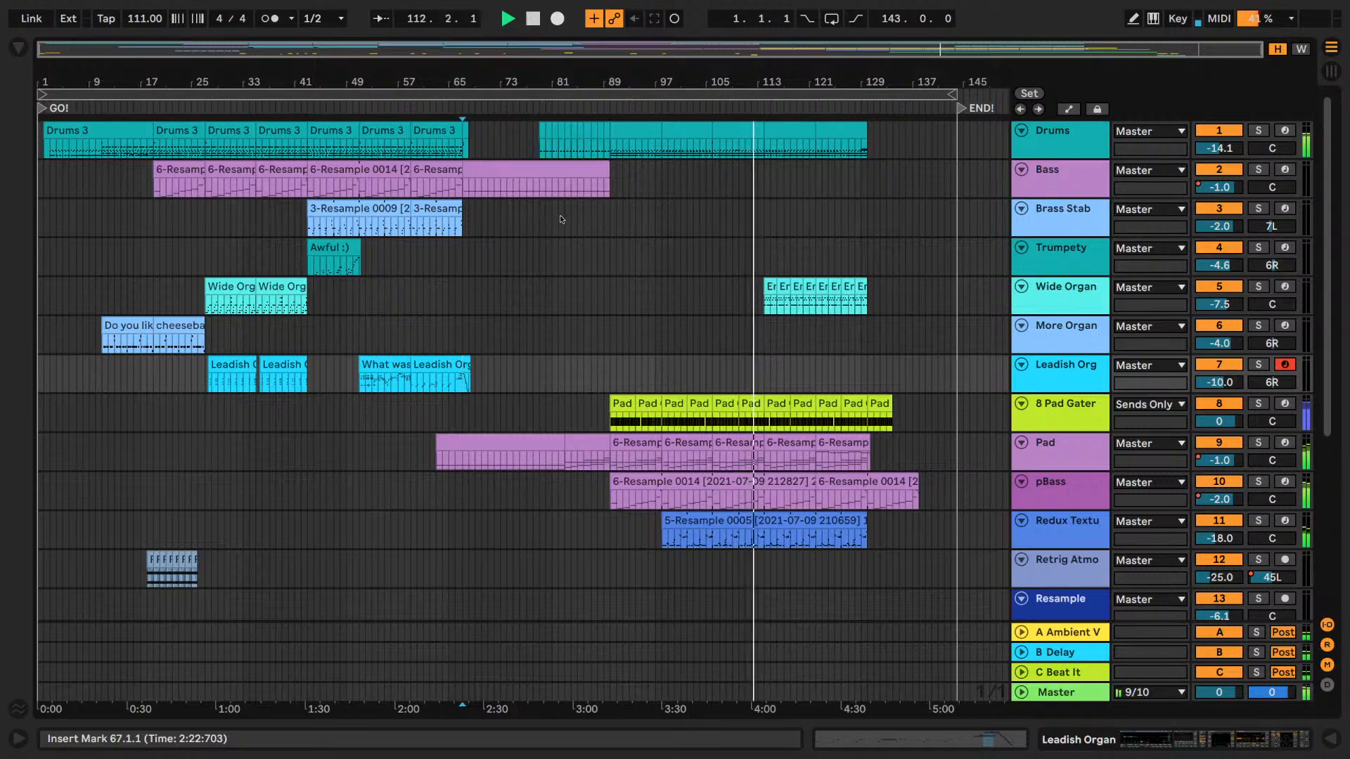
- Follow playback through to the closing section, checking both the instrument tracks and the Ned vocal and Applause tracks
scroll(561, 219, "down", 8)
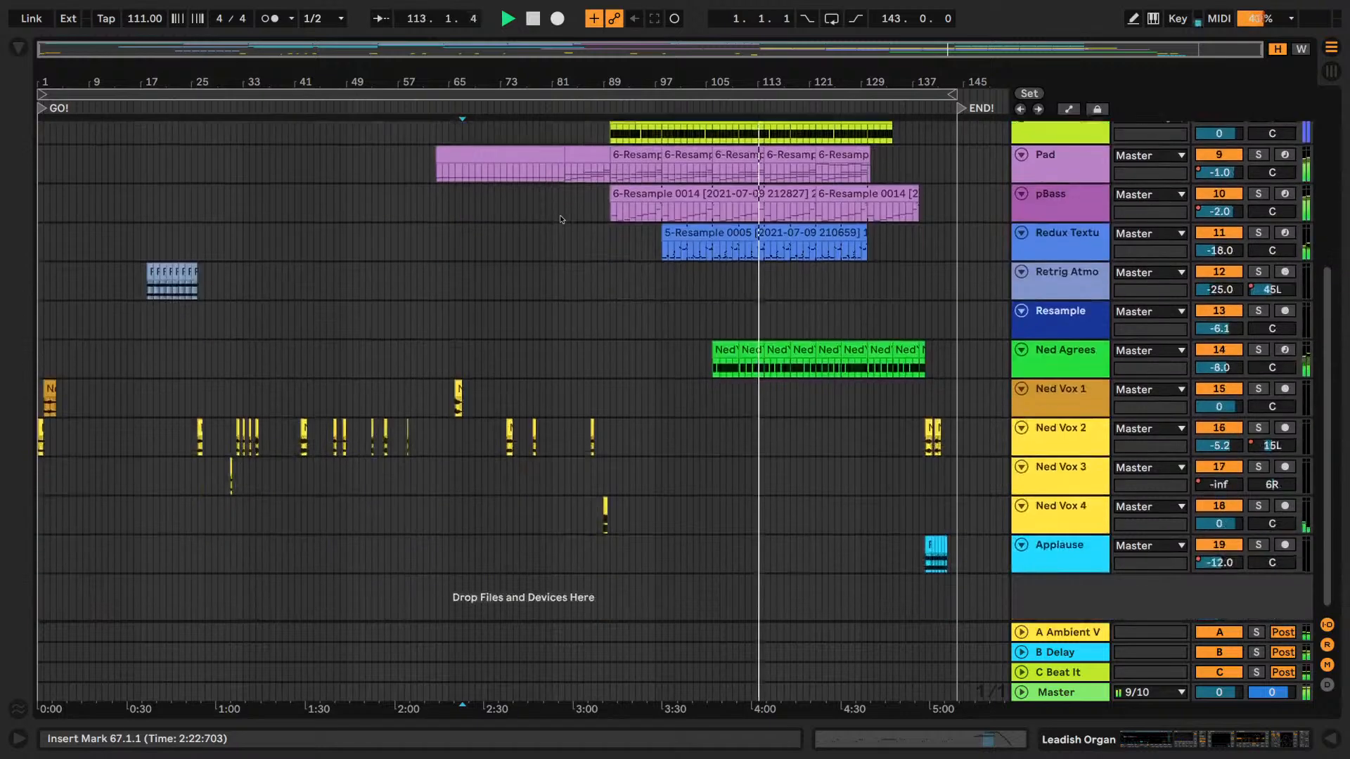
scroll(561, 220, "up", 8)
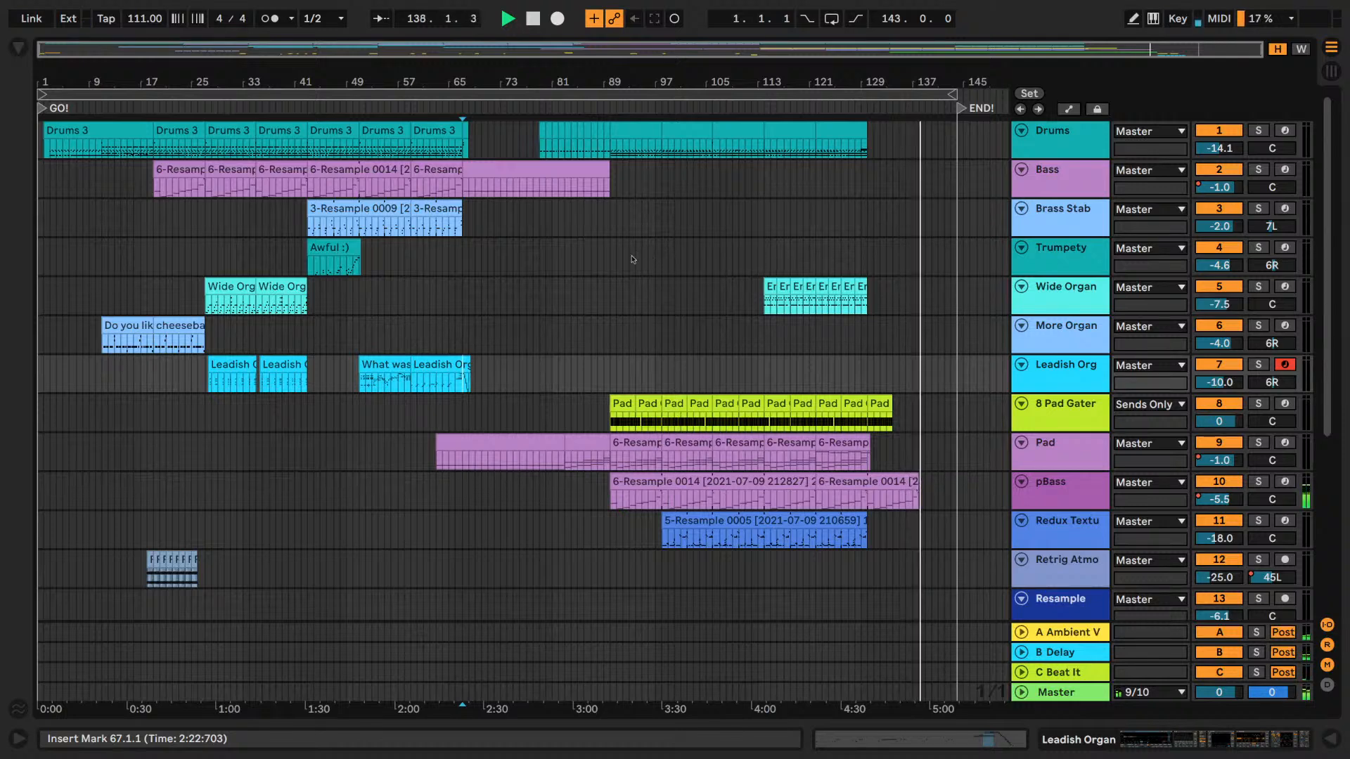
scroll(632, 259, "down", 6)
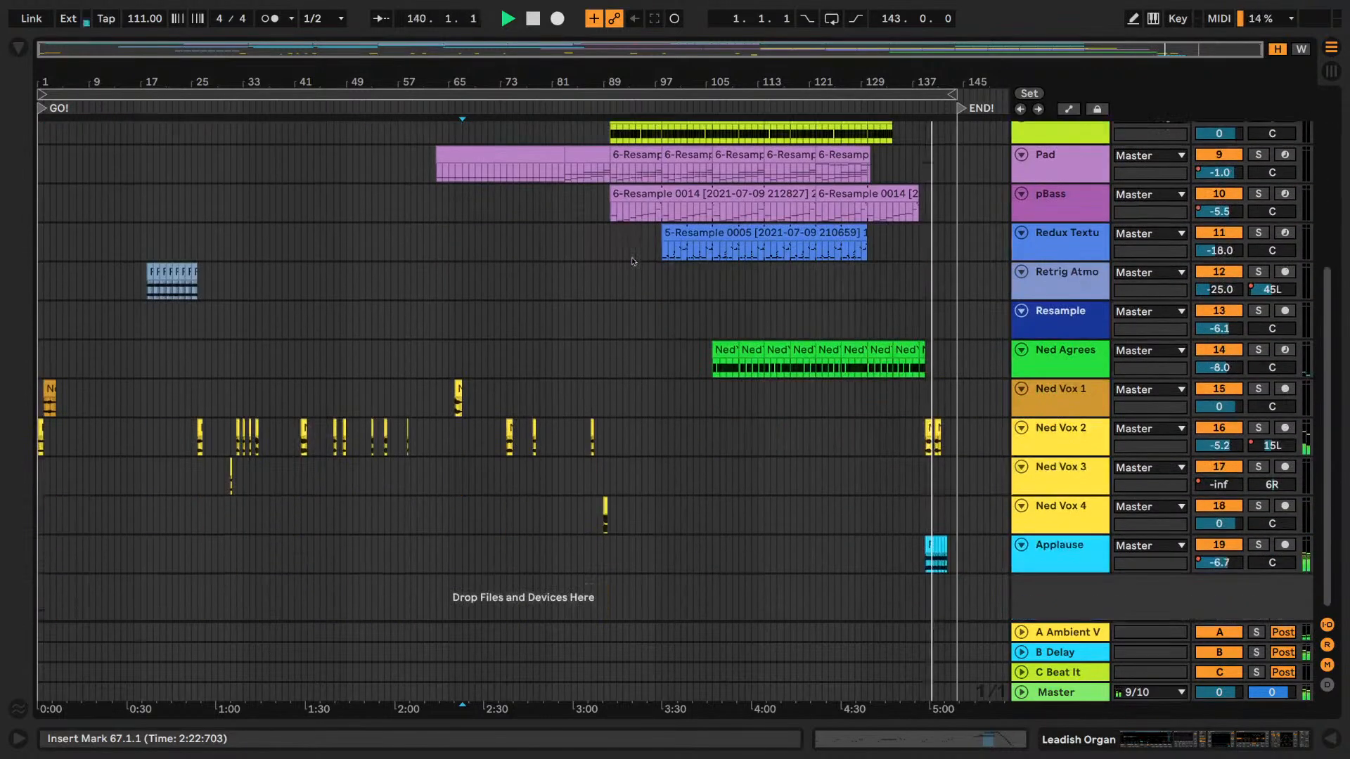
scroll(632, 260, "down", 2)
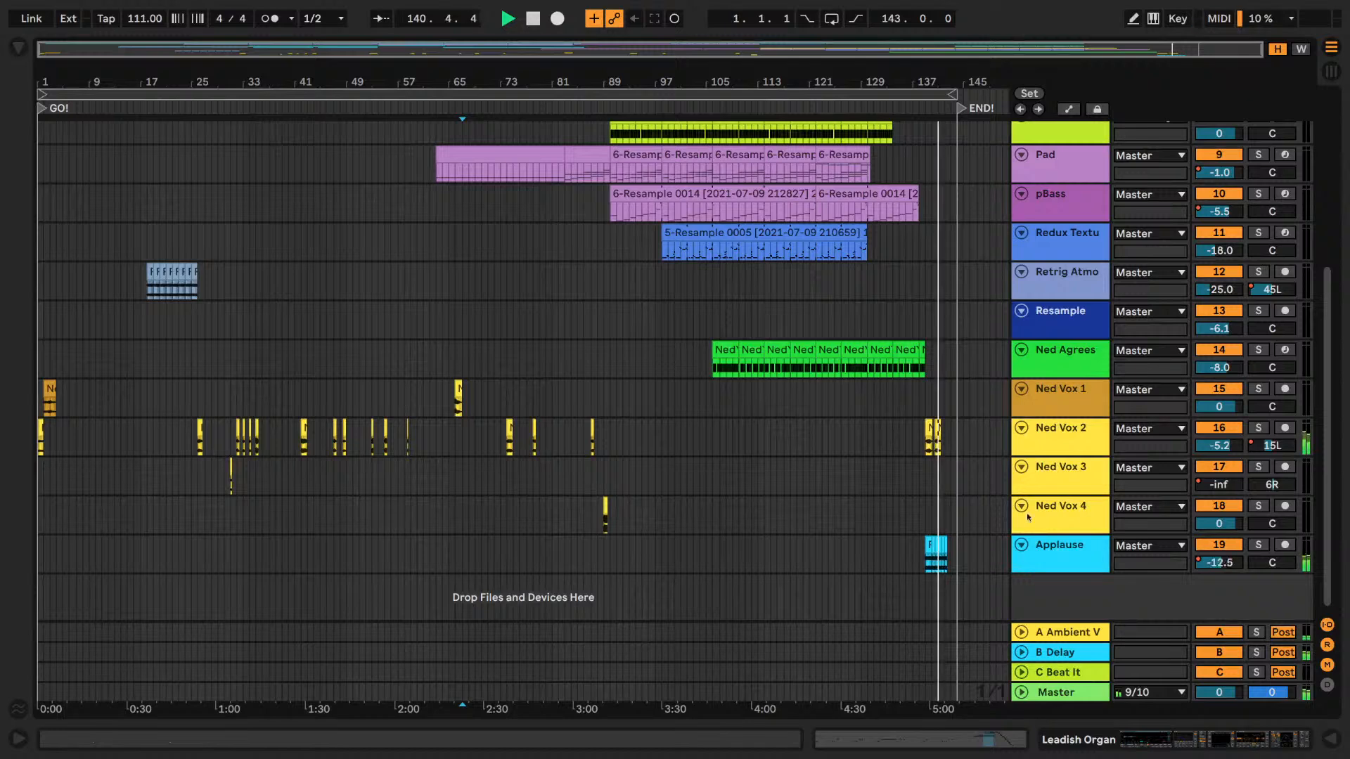
- Audition the Applause clips up close from bar 139 with the track soloed, unsolo it and stop playback
left_click_drag(955, 80, 954, 182)
key("space")
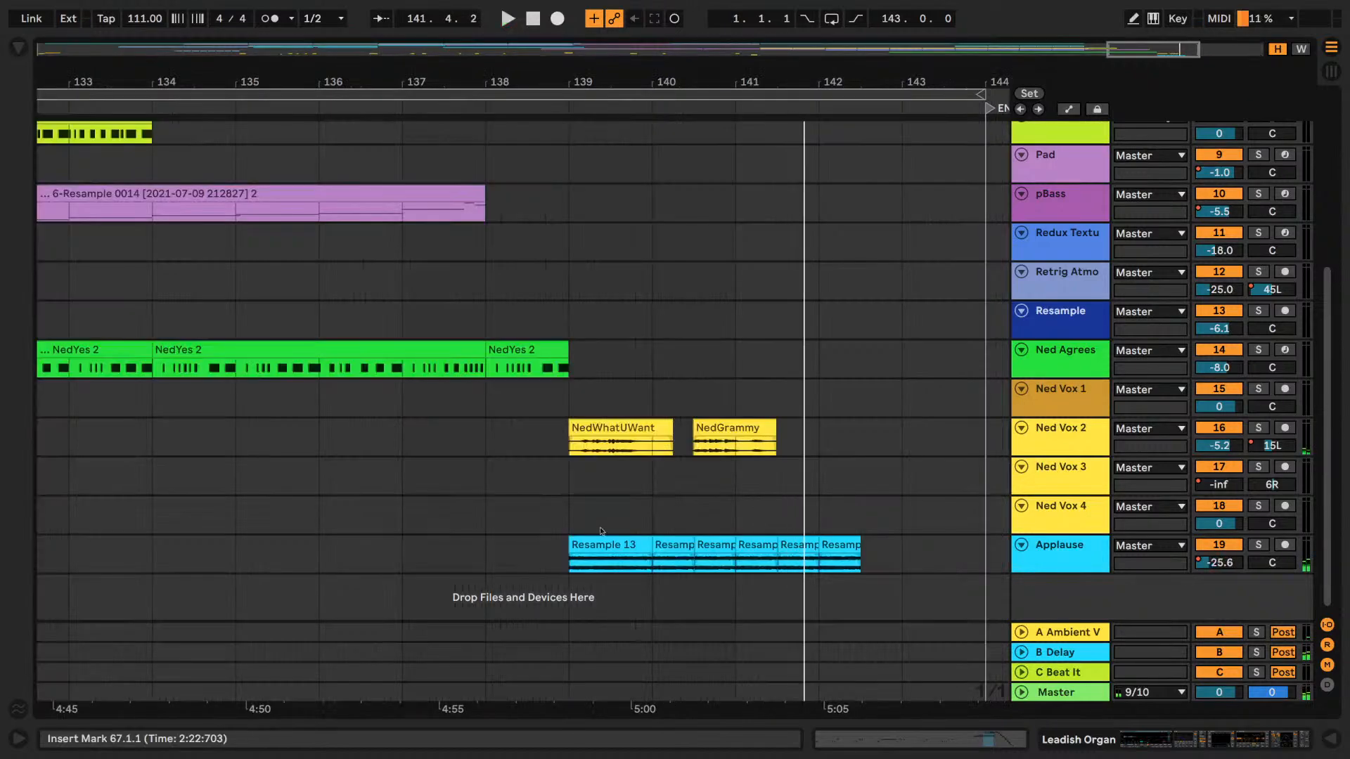
left_click(562, 562)
left_click(1257, 545)
key("space")
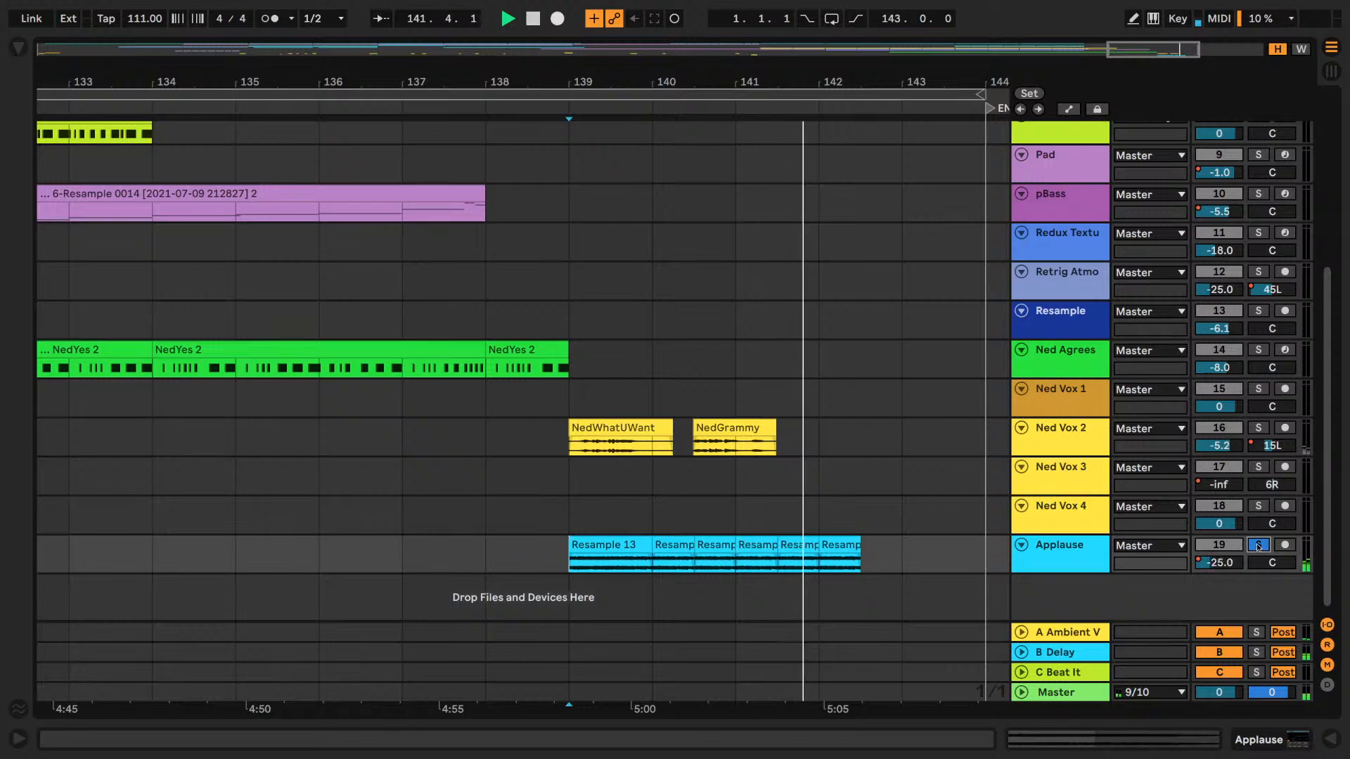
left_click(1257, 546)
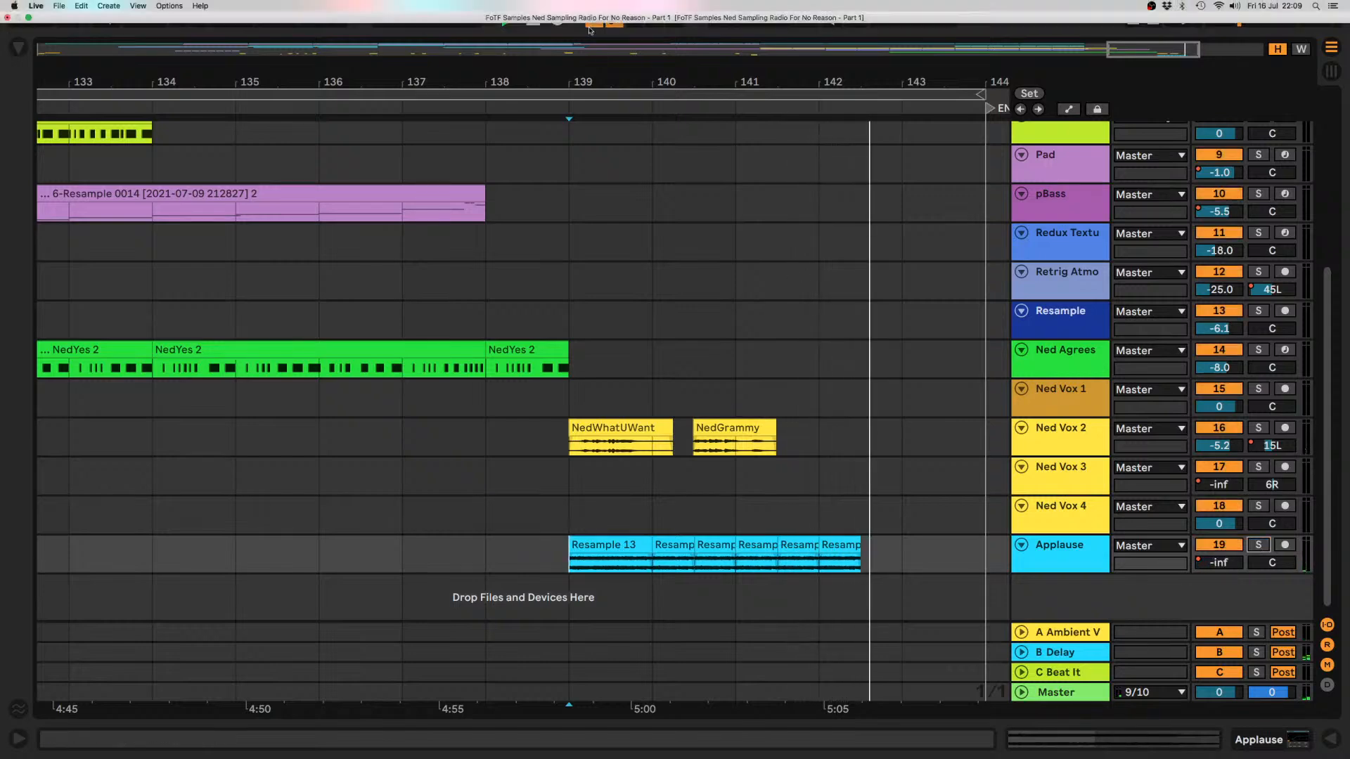
key("space")
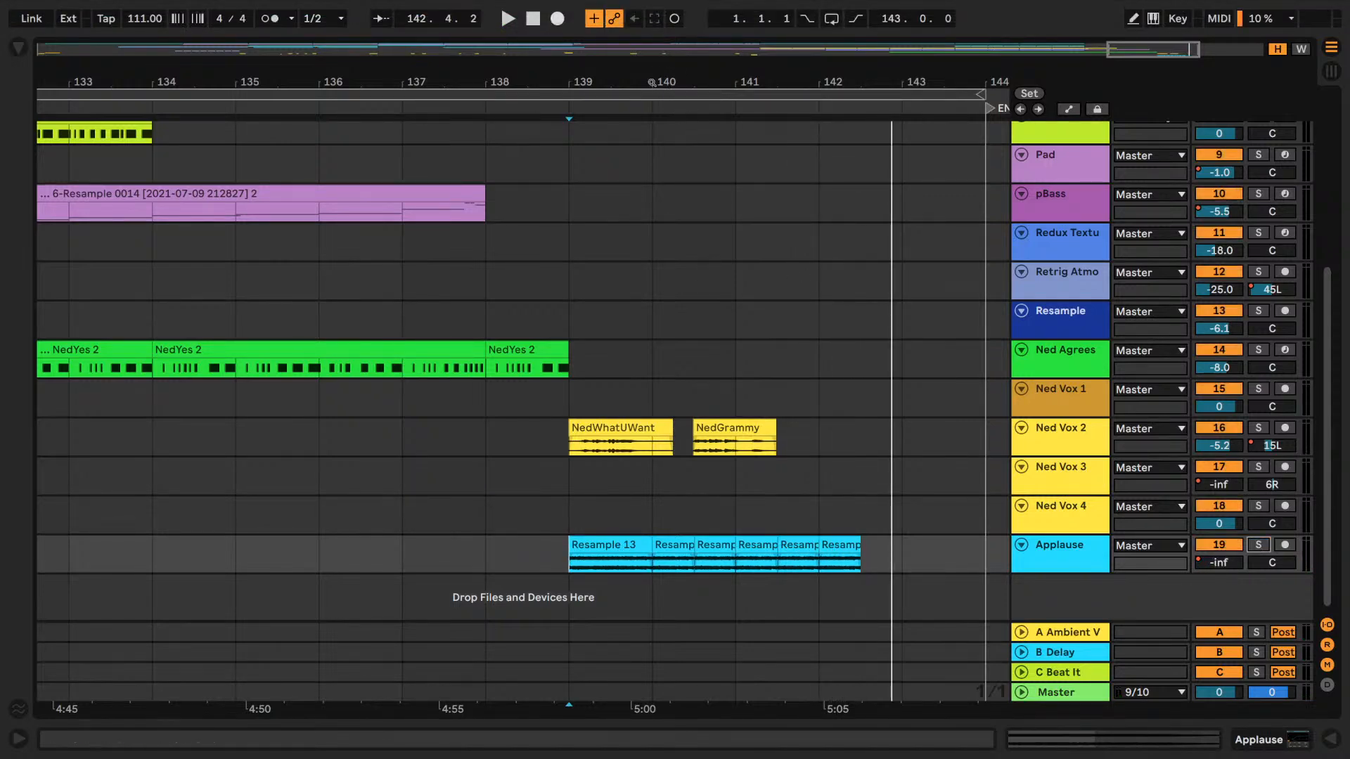
- Fit the whole arrangement in view, from the Drums track down to the Resample track
key("w")
scroll(687, 296, "up", 6)
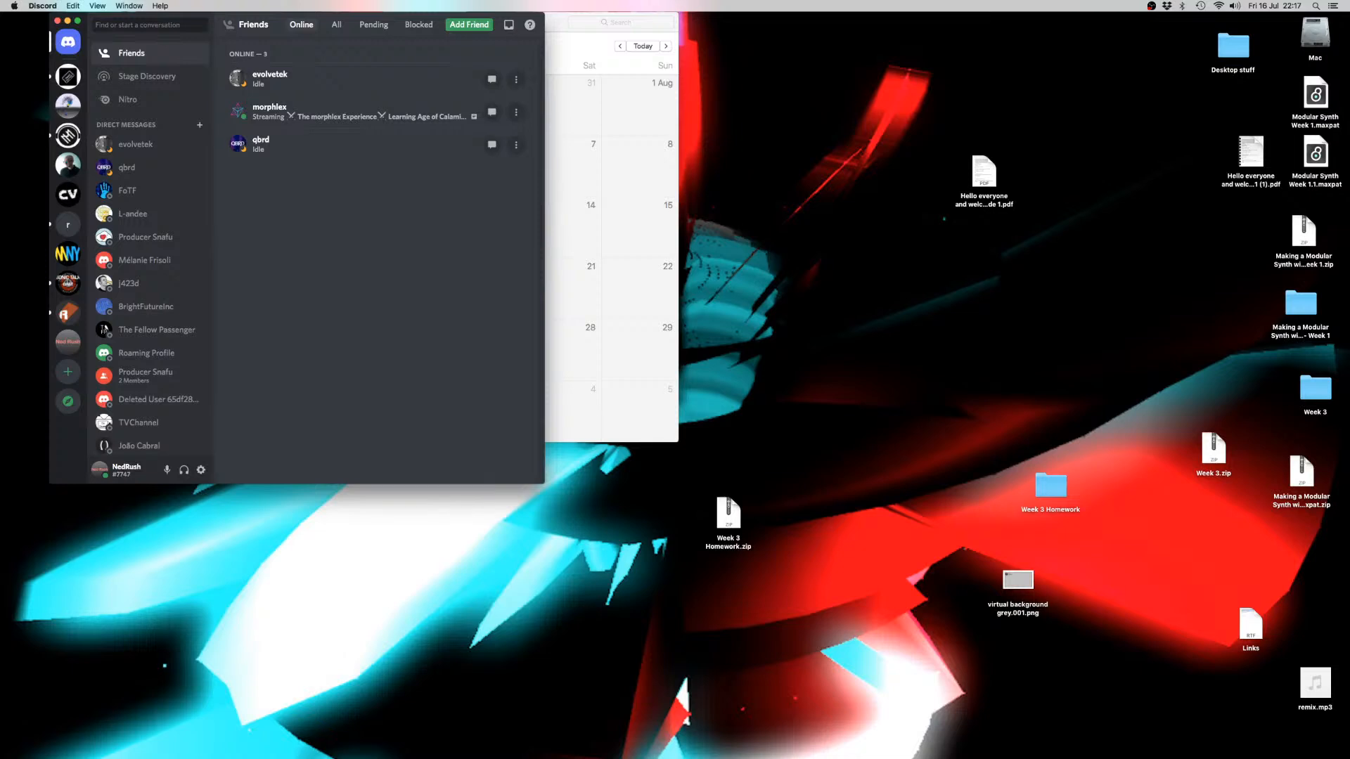
- Switch to Discord, reposition its window on the desktop and open the Ned Rush server
left_click_drag(162, 25, 242, 62)
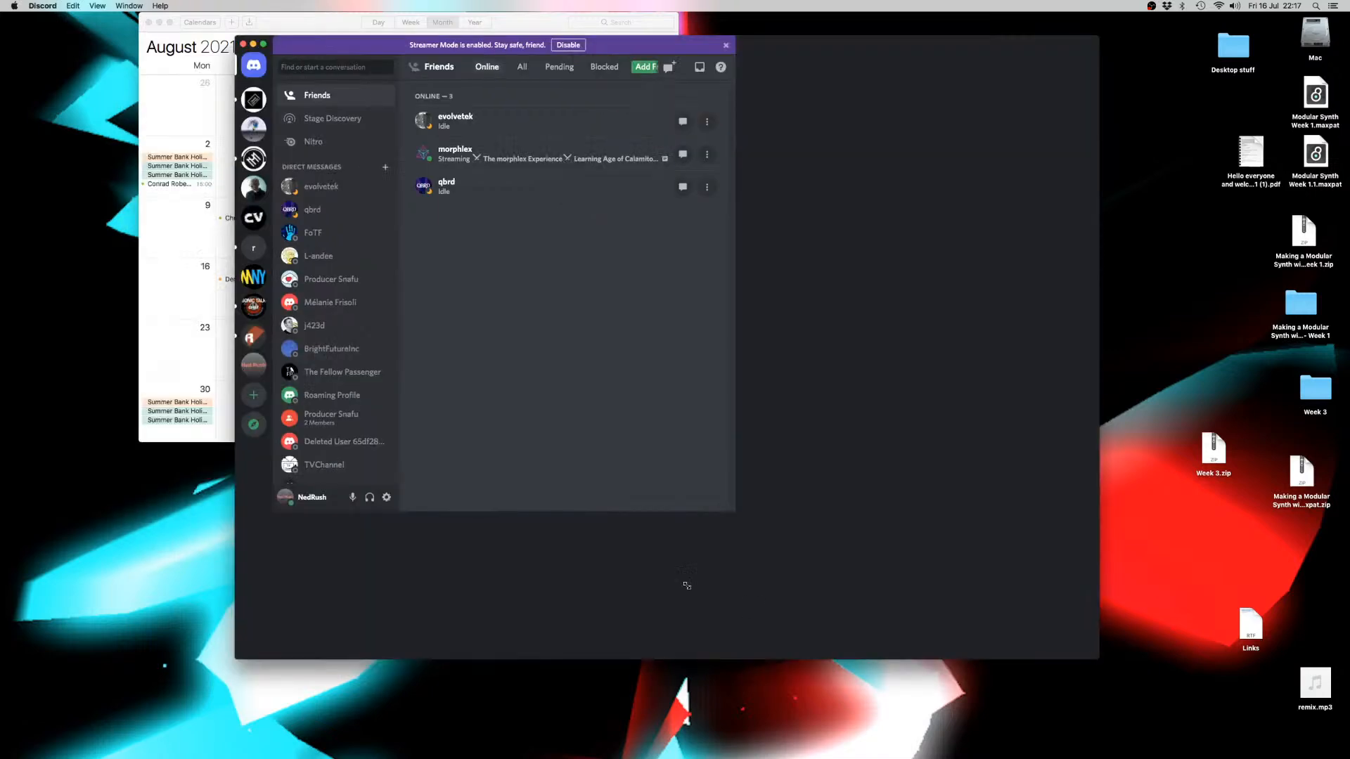
left_click(253, 365)
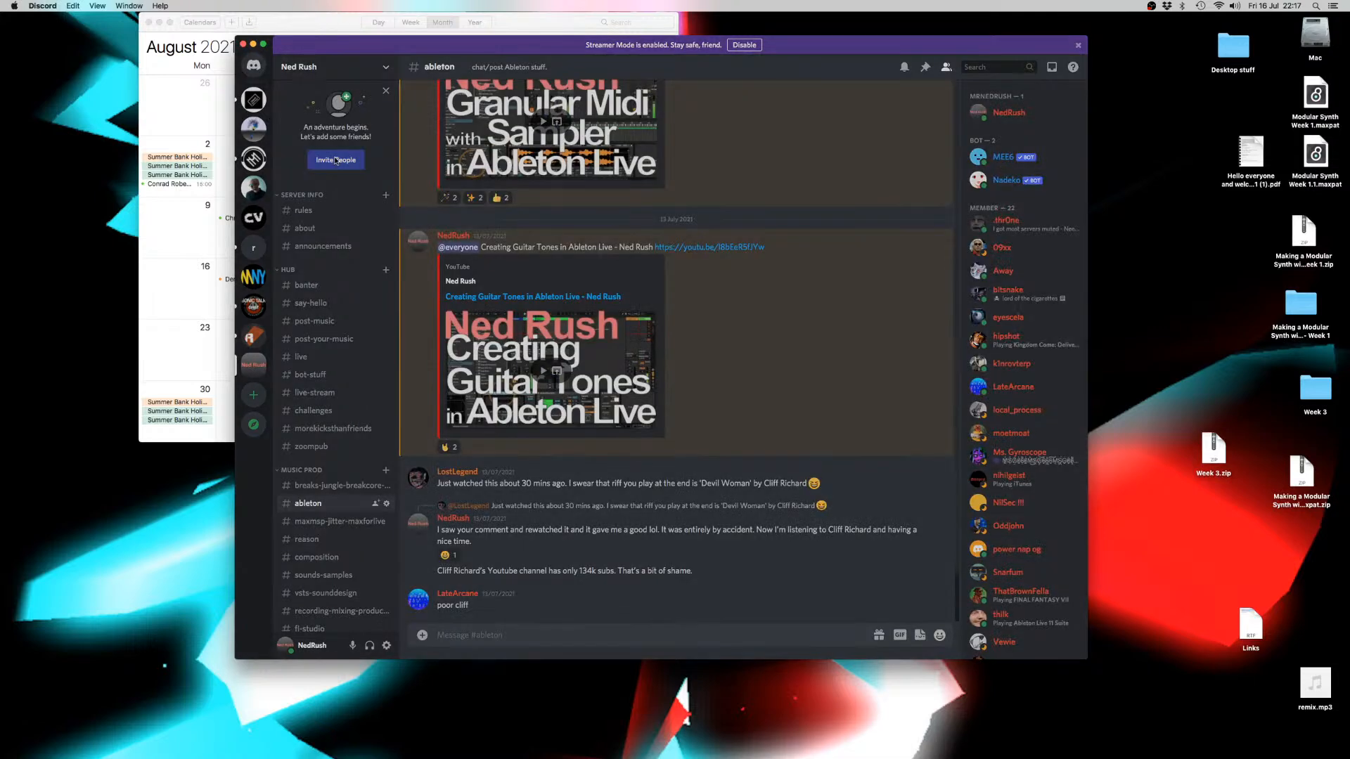
- Generate a new invite link for the Ned Rush server, close the invite dialog and move the Discord window off the desktop
left_click(336, 160)
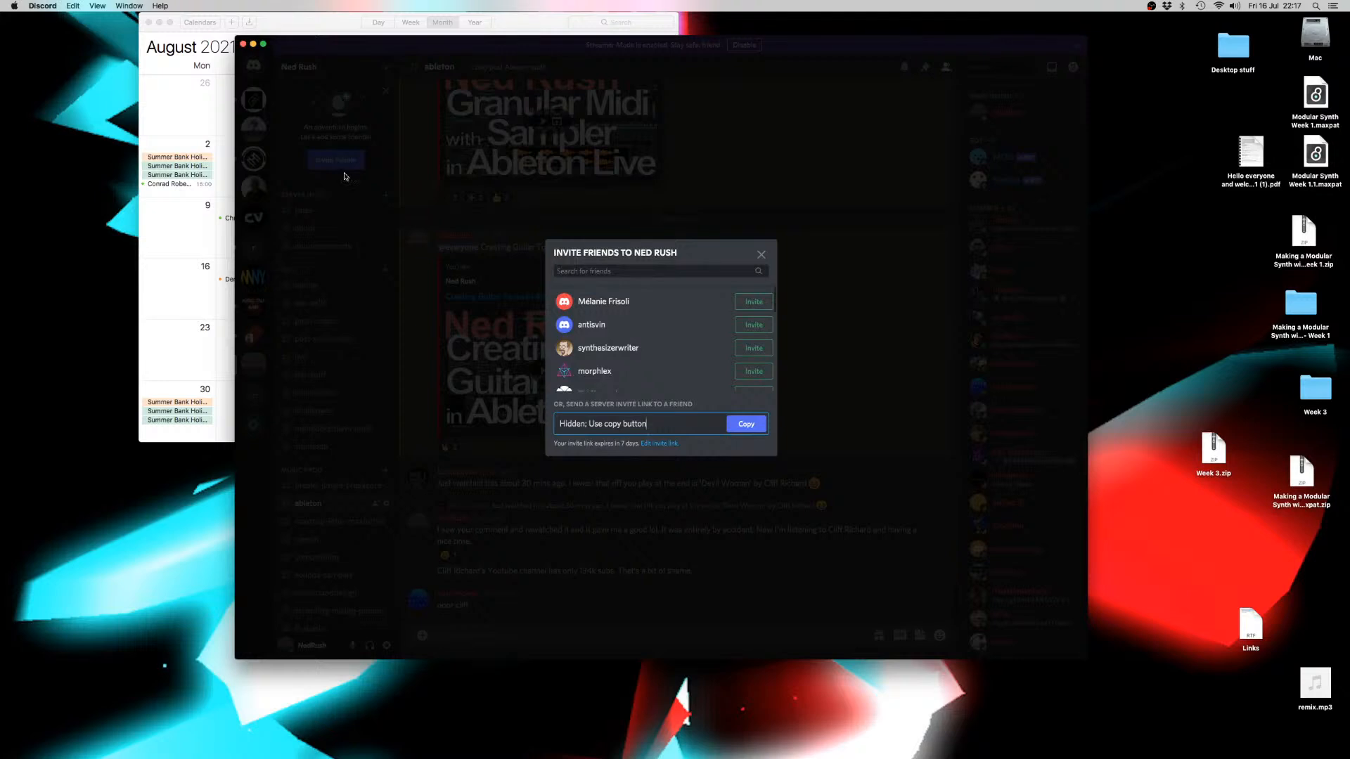
left_click(656, 443)
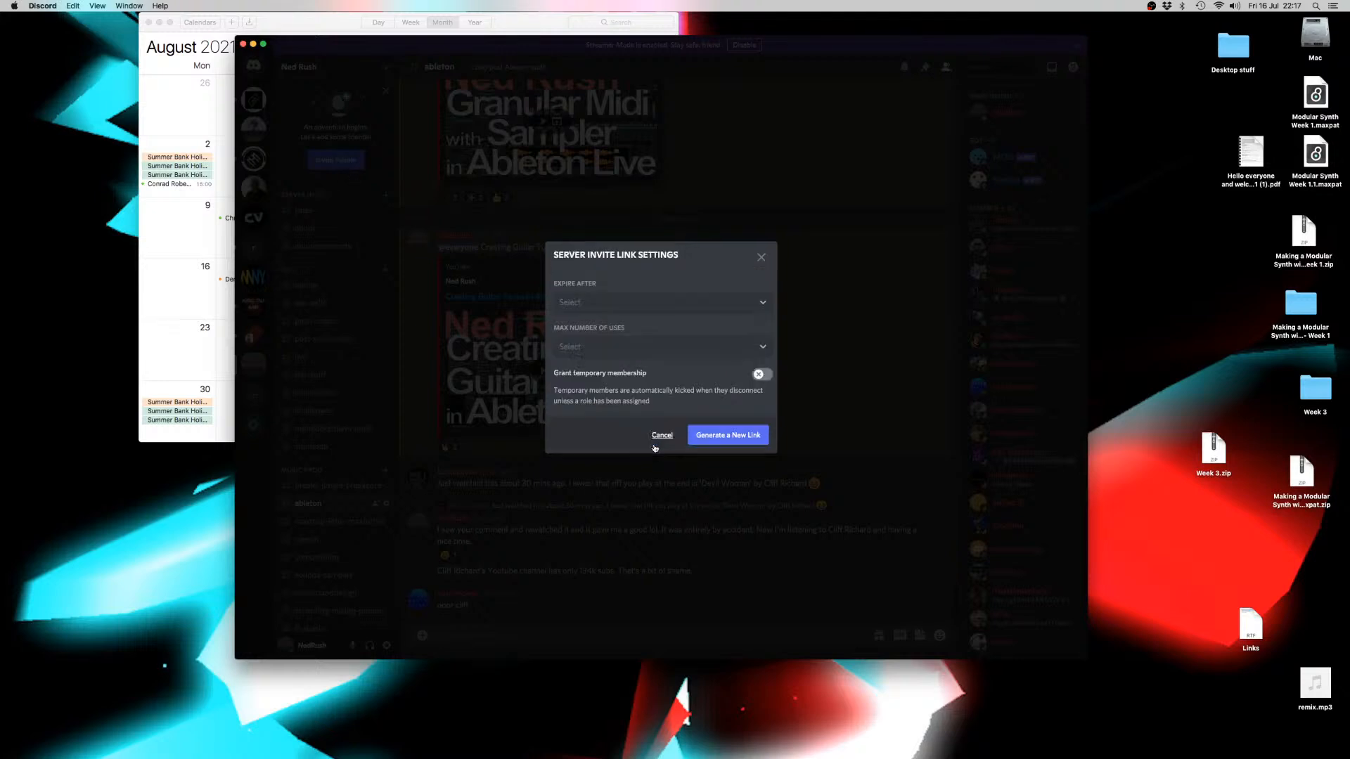
left_click(724, 435)
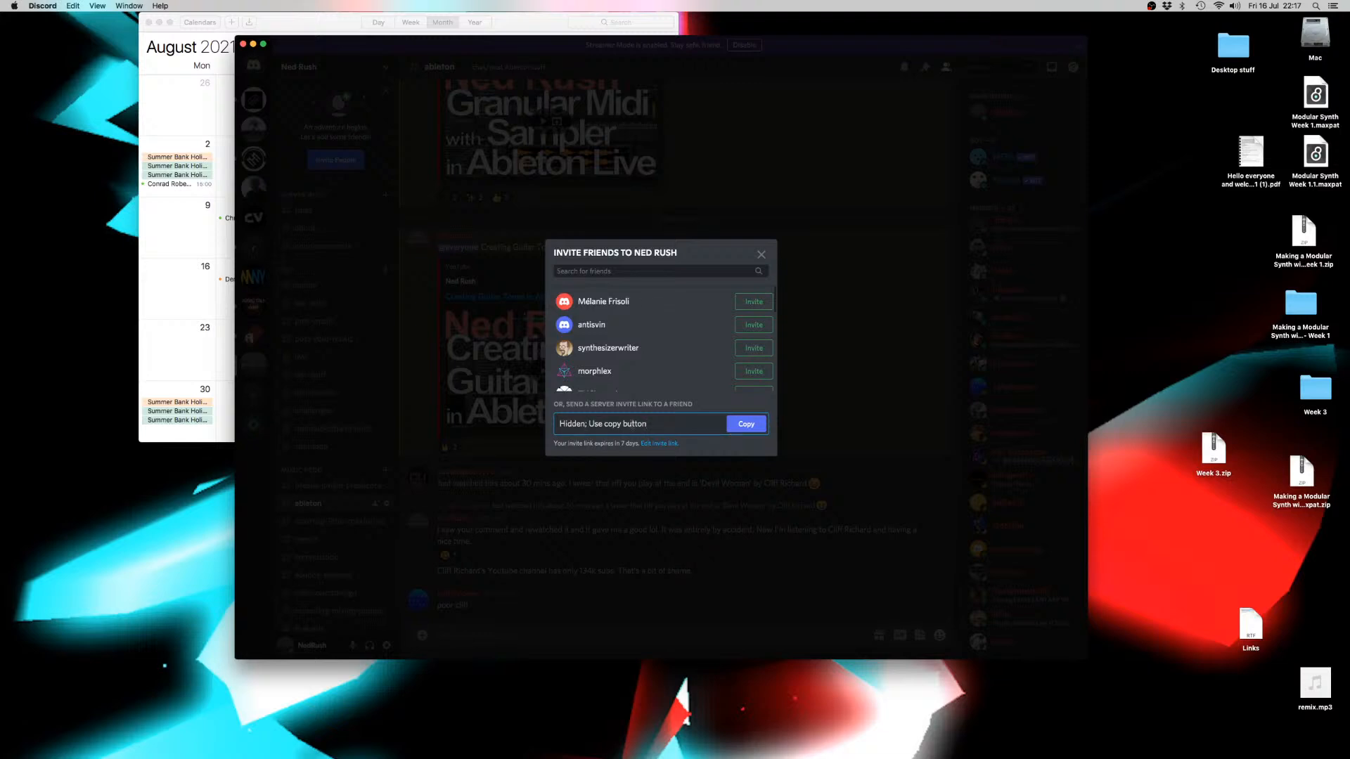
left_click(762, 256)
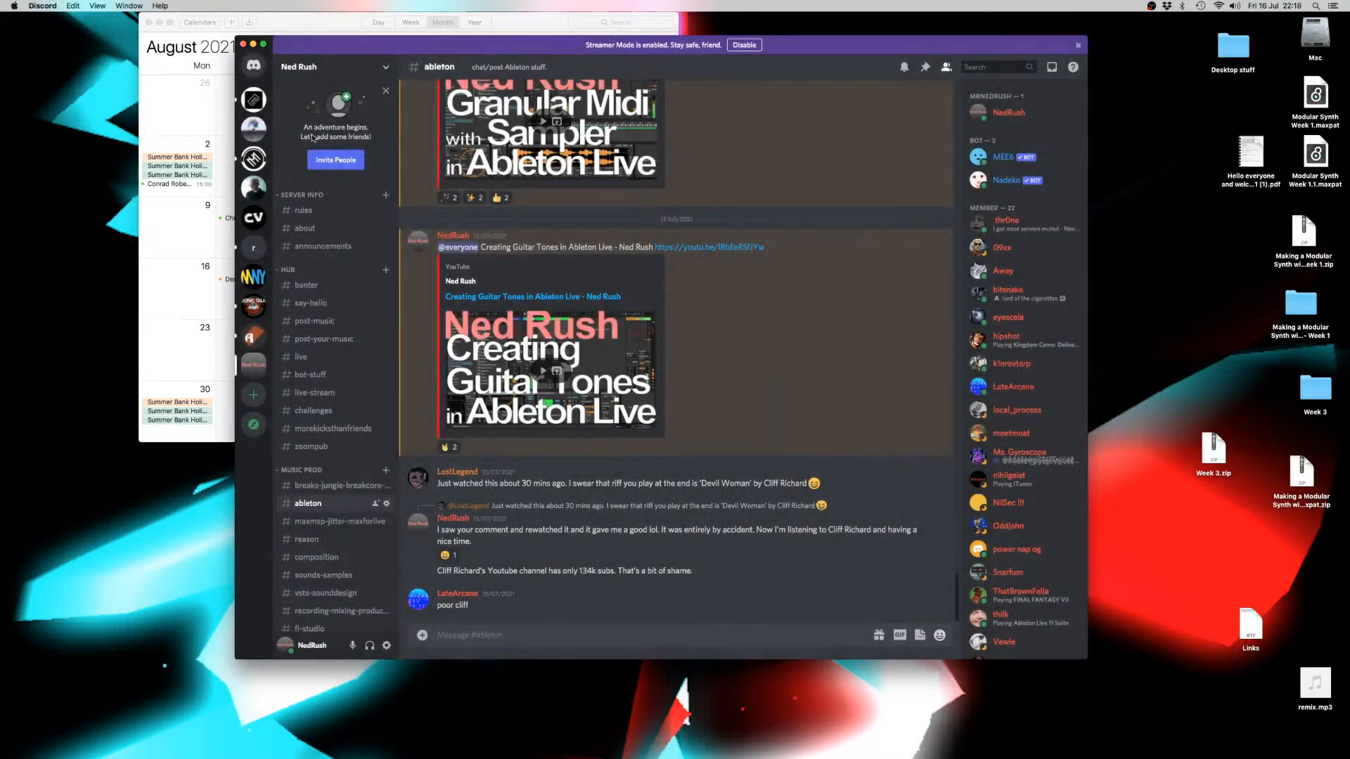
left_click_drag(366, 51, 0, 55)
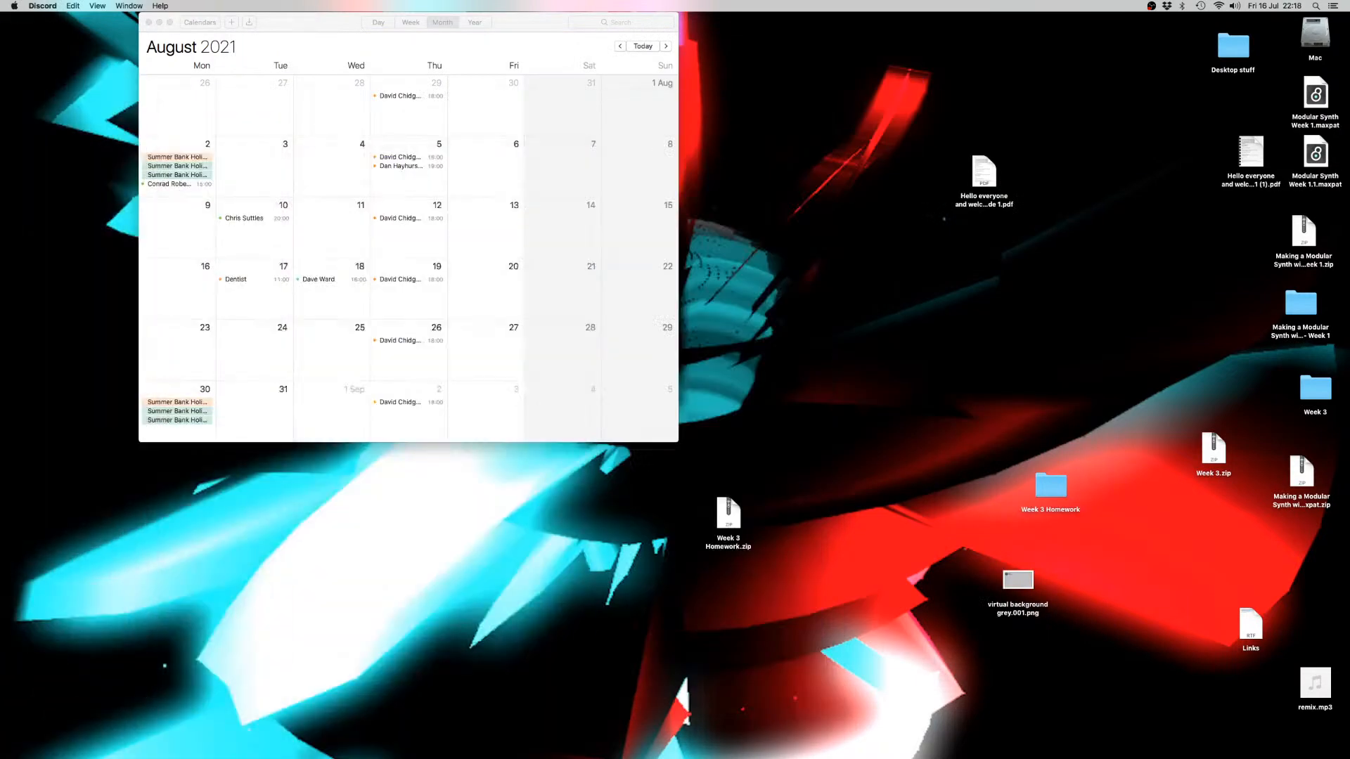
- Switch back to Ableton Live and place the insert marker on the Trumpety track at bar 71, then at bar 62
mouse_move(802, 738)
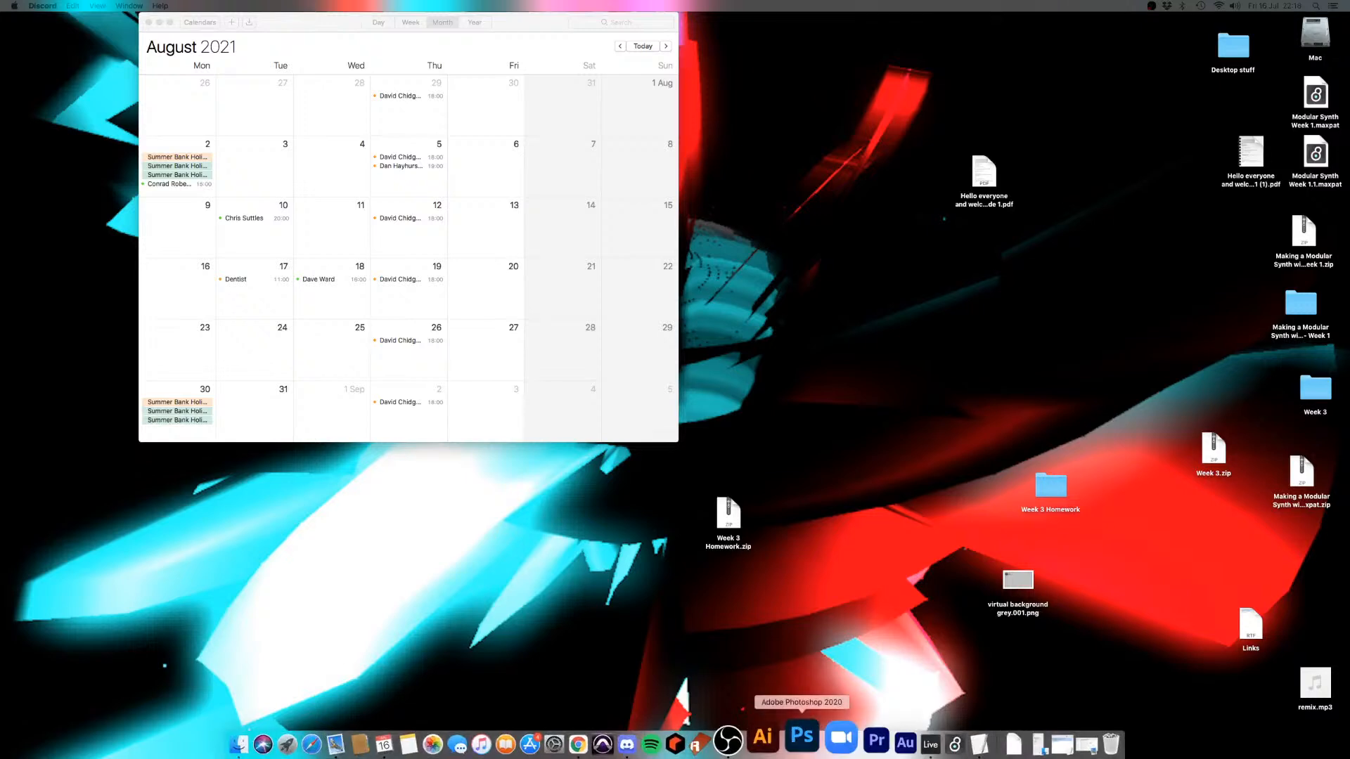
left_click(898, 726)
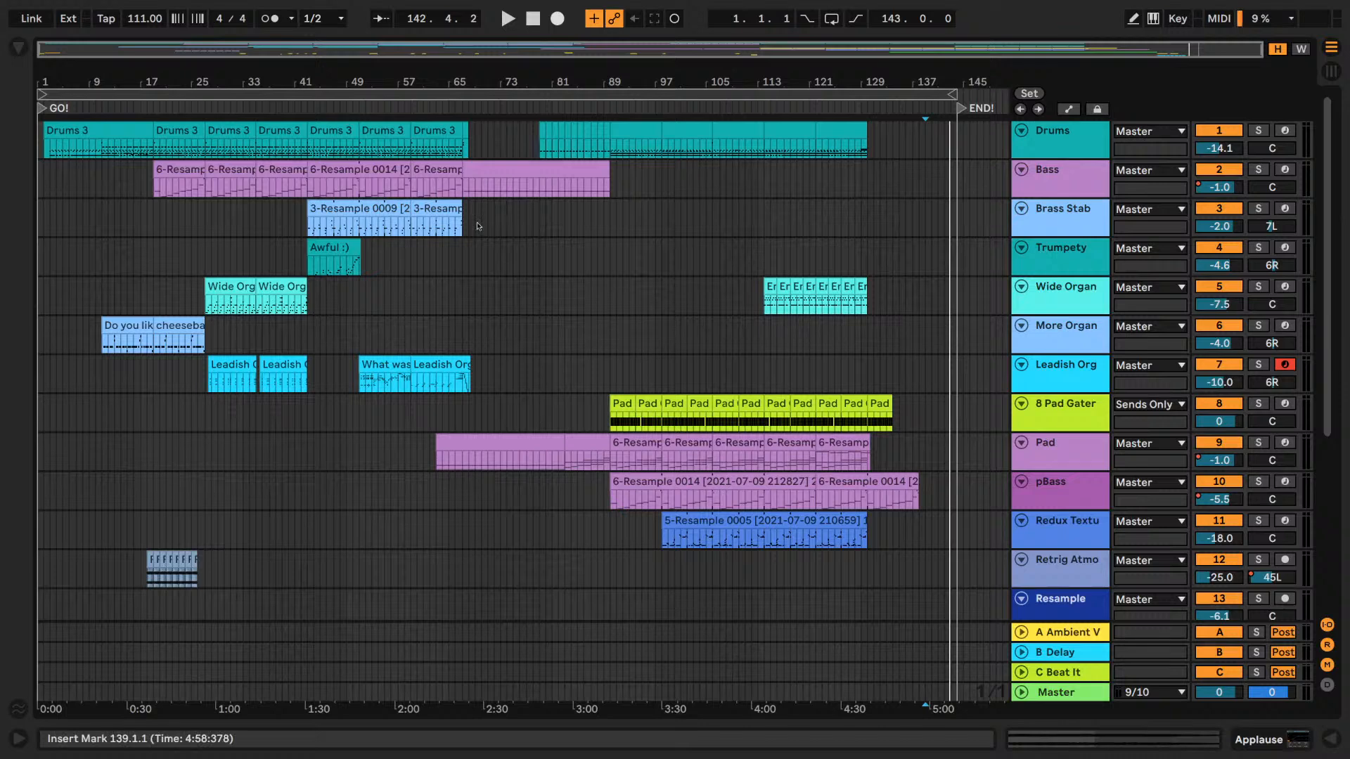
left_click(486, 263)
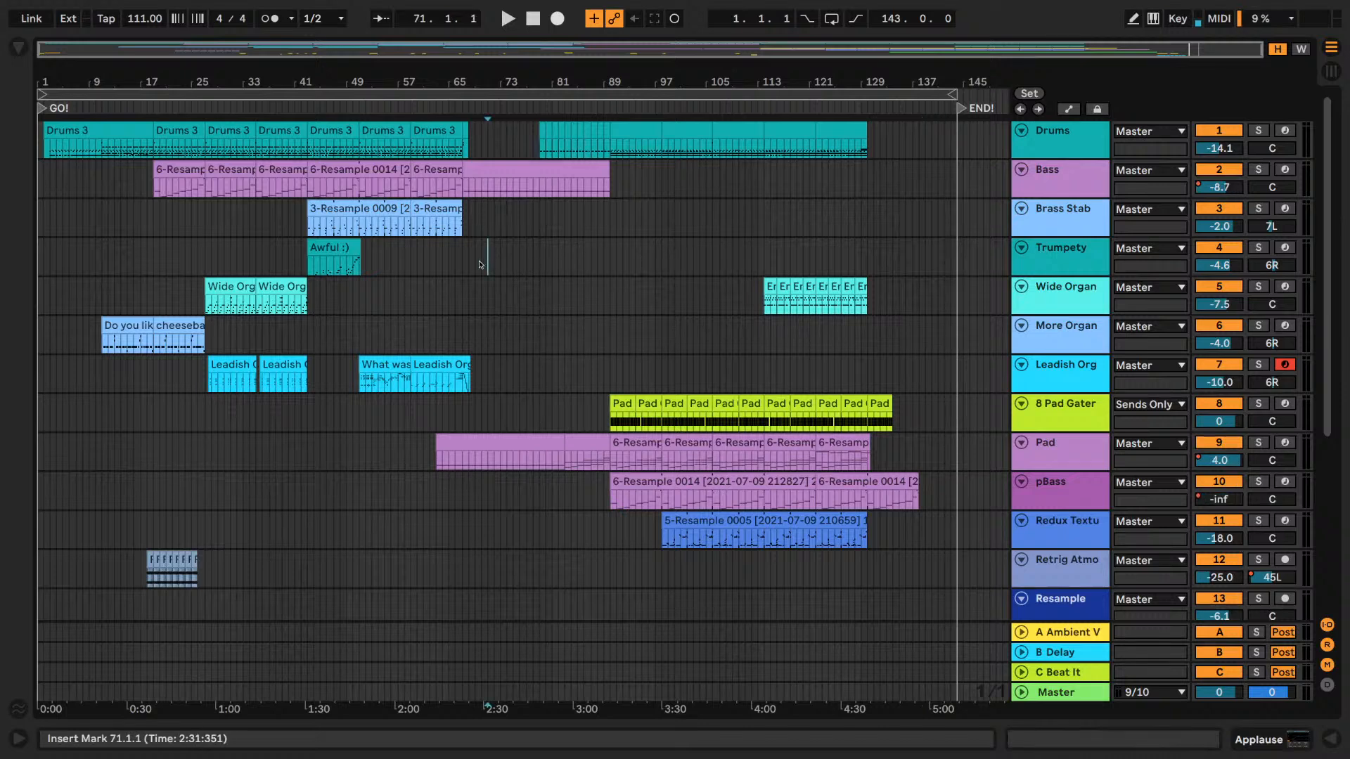
left_click(430, 262)
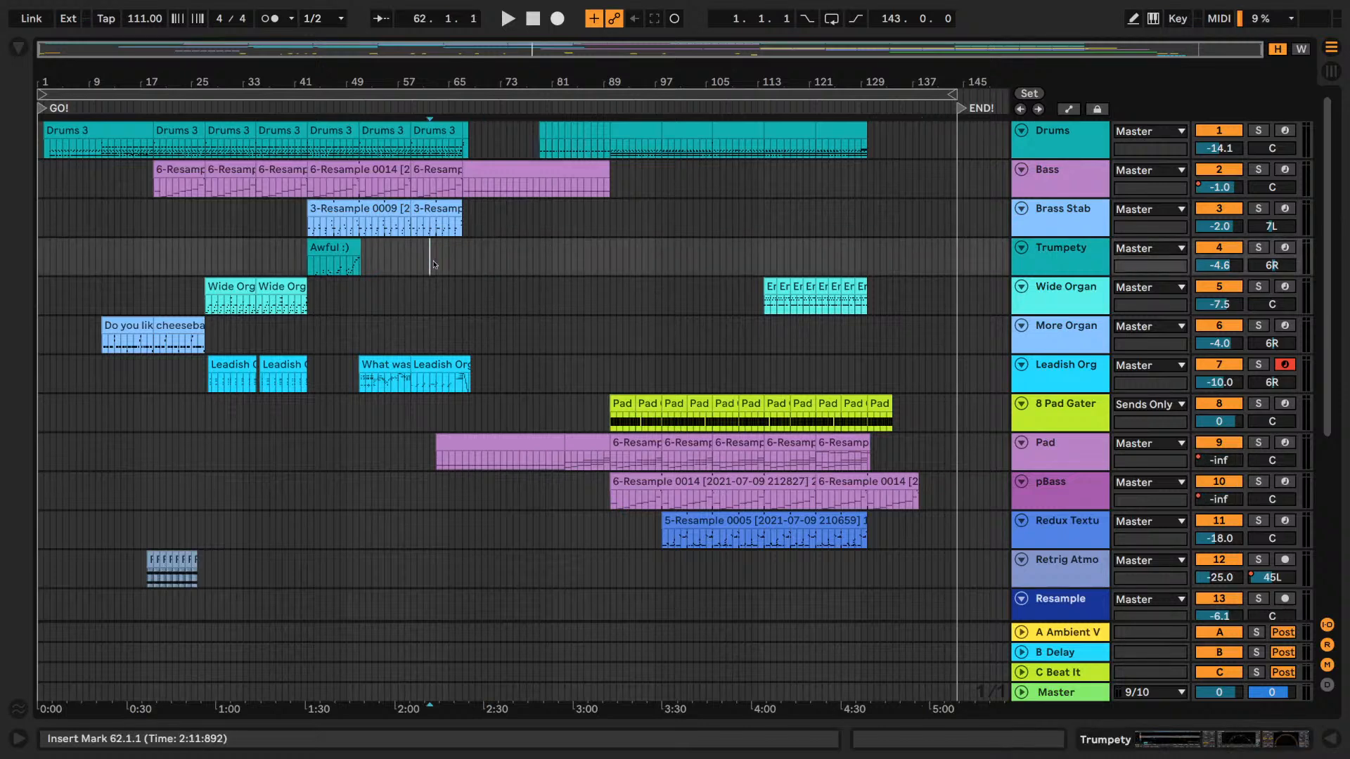